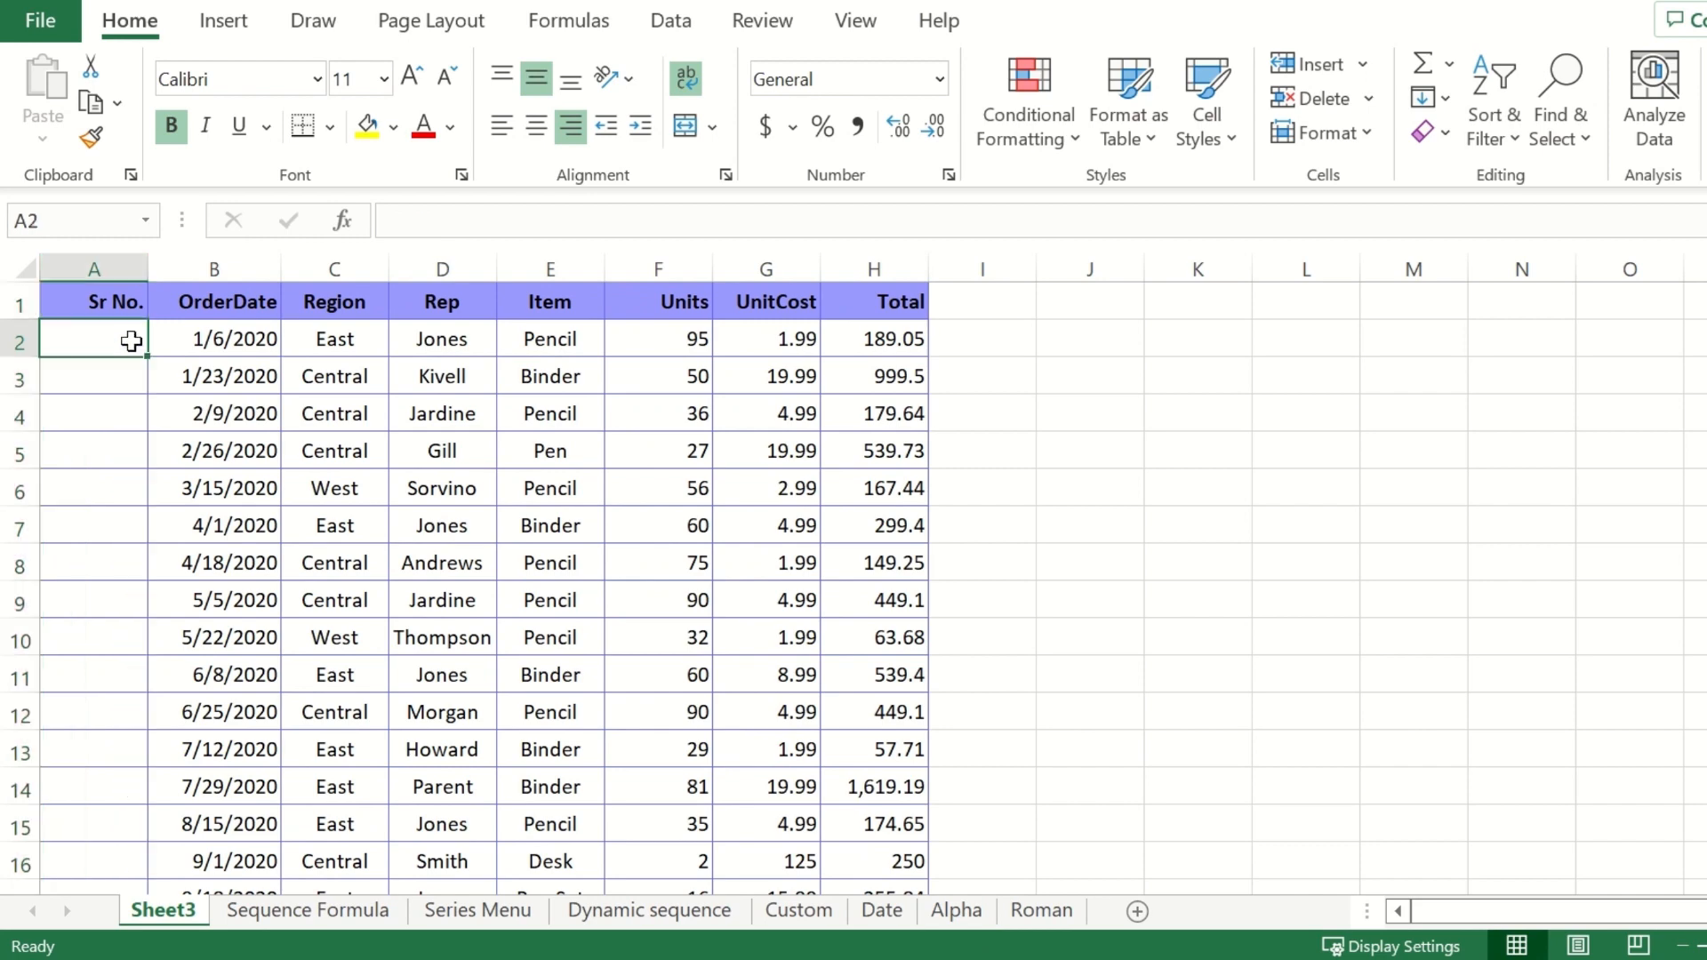
Number the first five records in the Sr No. column from 1 to 5, in cells A2 to A6
type("1")
key("Return")
type("2")
key("Return")
type("3")
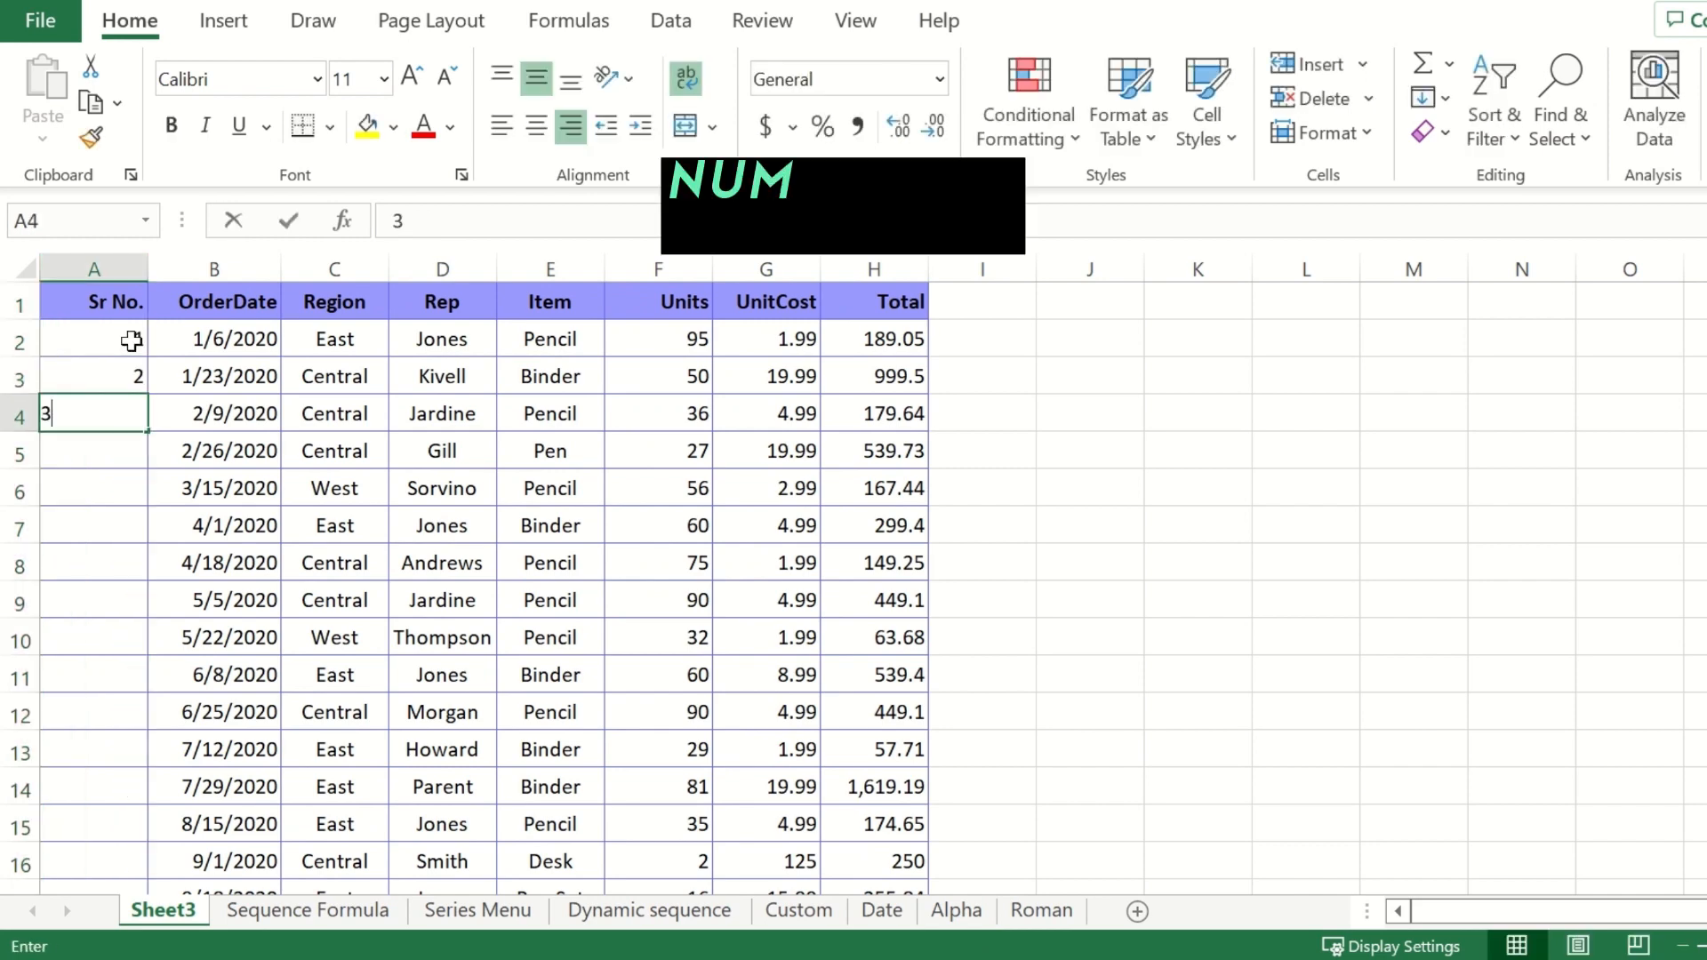
key("Return")
type("4")
key("Return")
type("5")
key("Return")
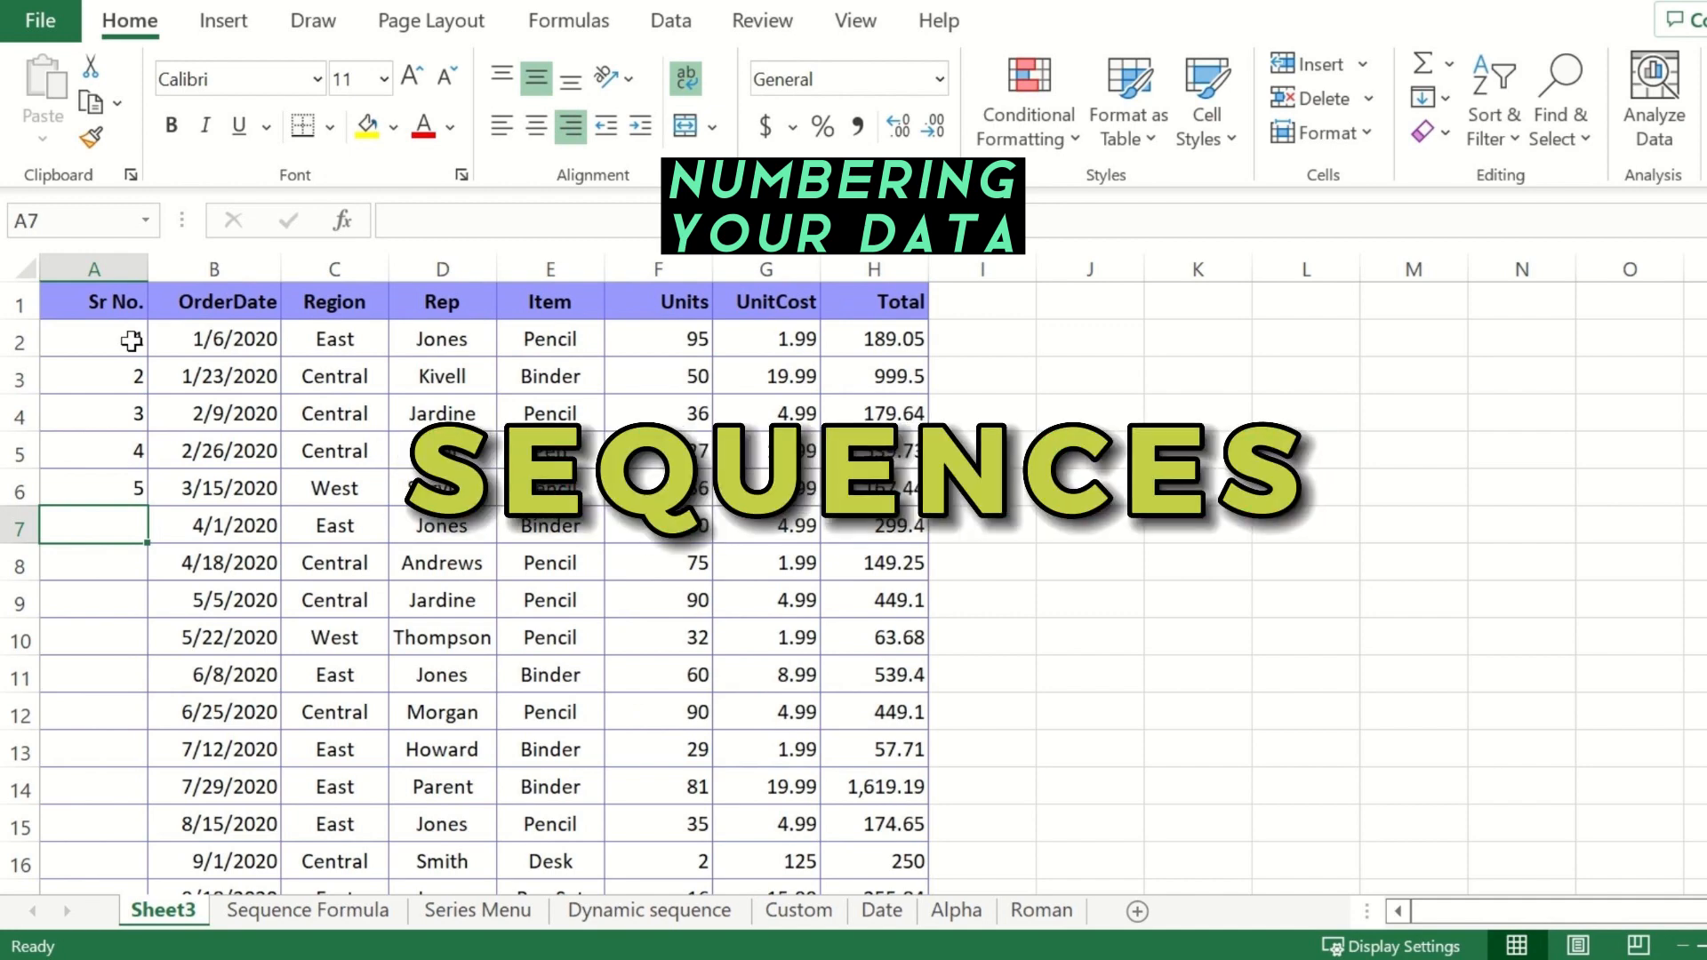
scroll(407, 491, "down", 6)
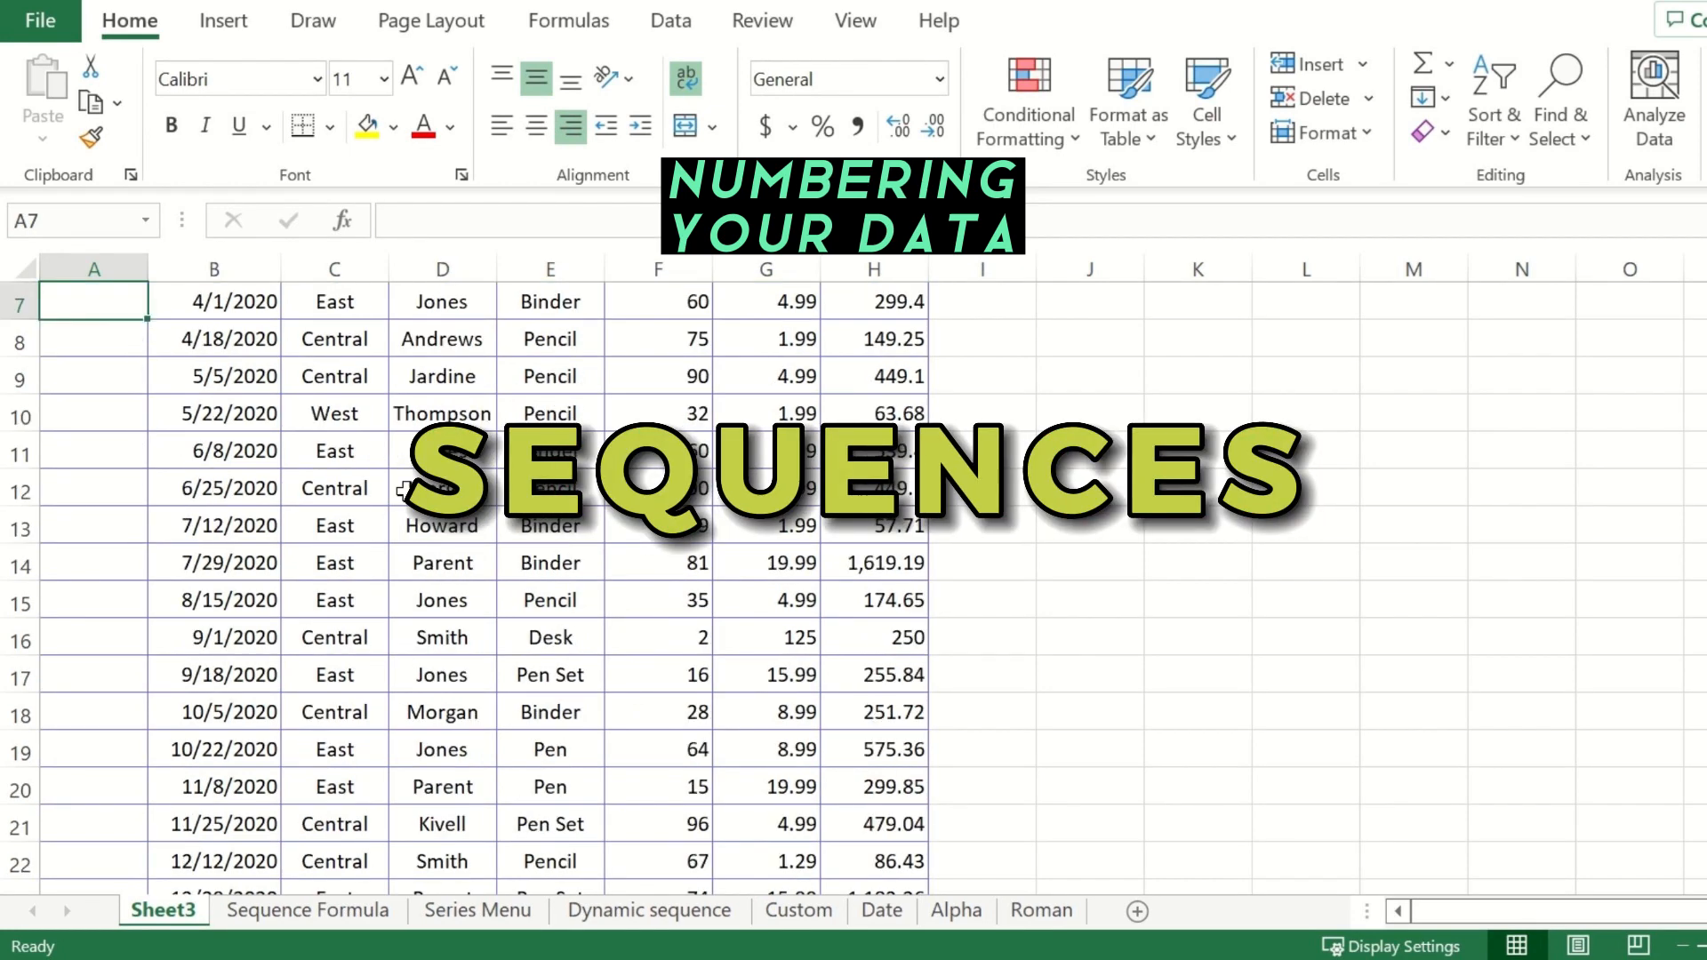
scroll(407, 491, "down", 5)
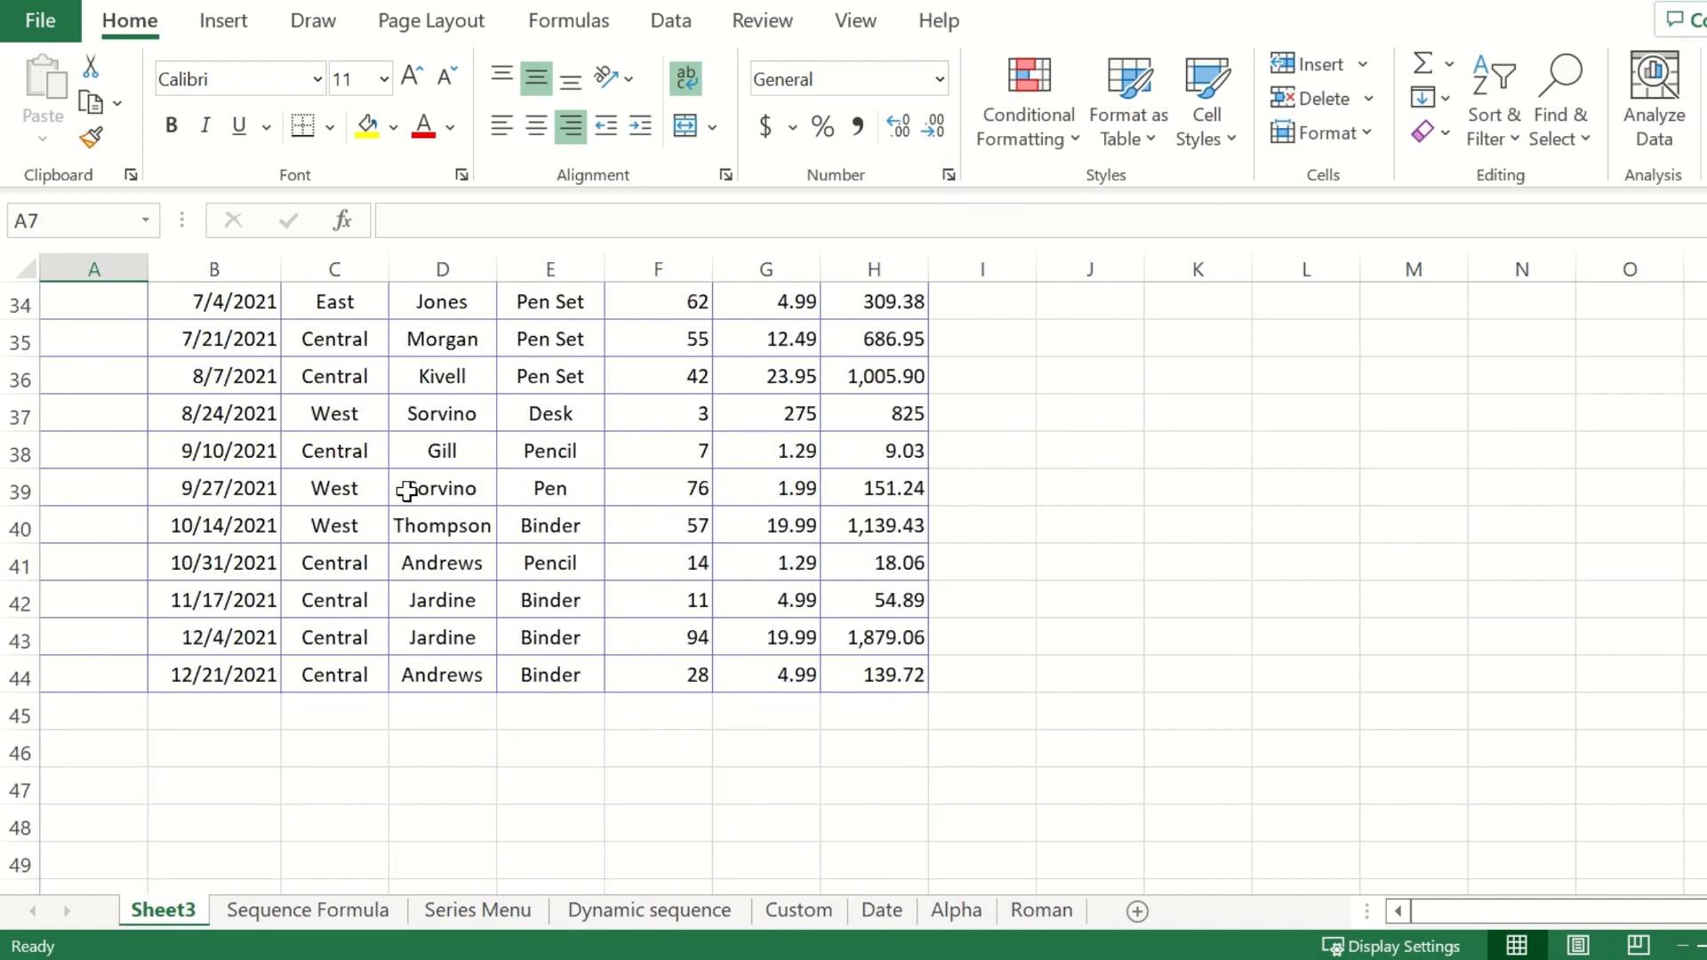
scroll(408, 491, "up", 7)
scroll(408, 491, "up", 4)
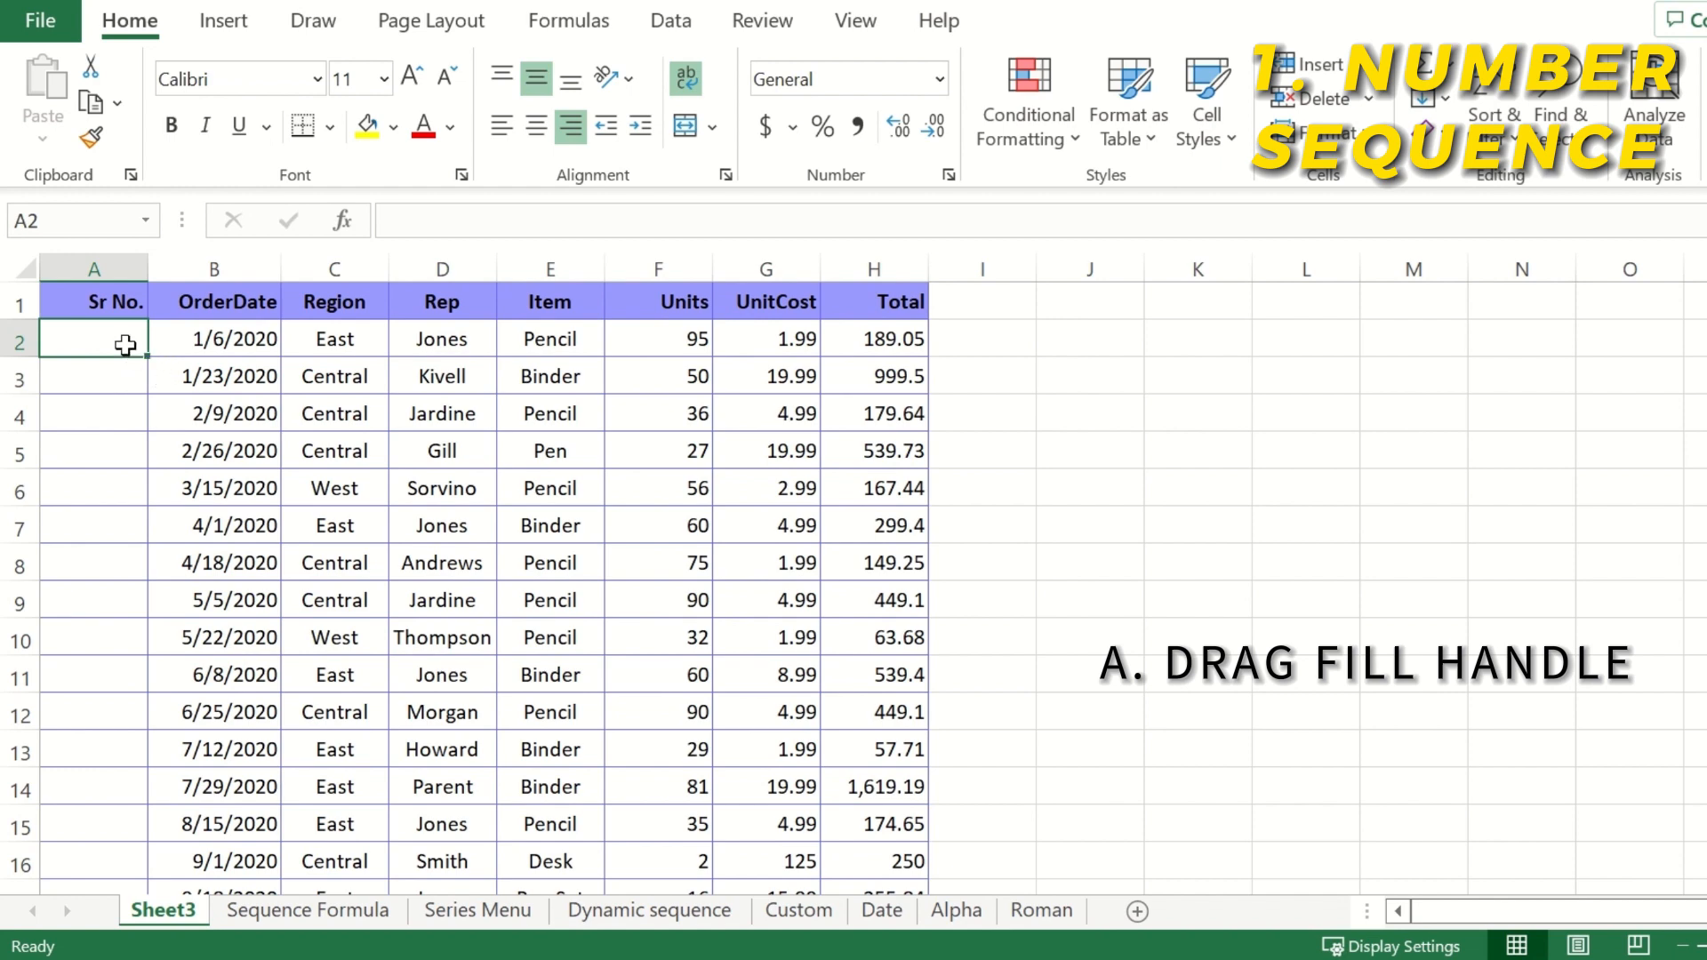
Enter 1 in A2 and 2 in A3, then extend the number series down the Sr No. column to A44
type("1")
key("Return")
type("2")
key("Return")
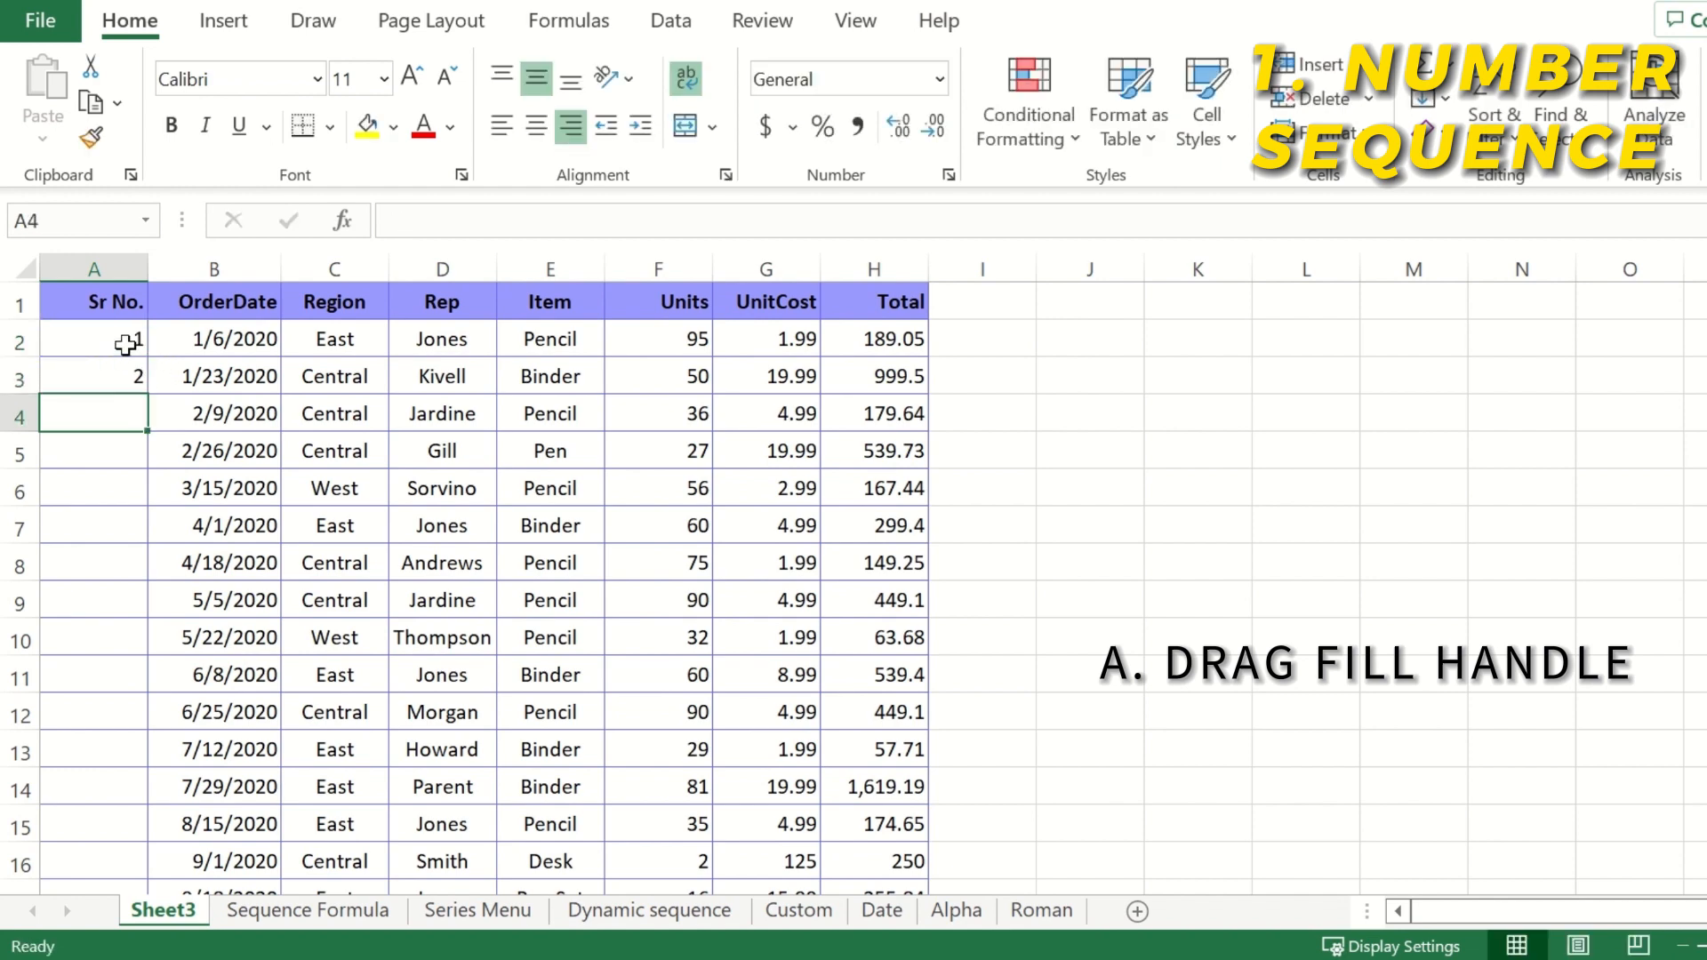
left_click_drag(126, 345, 136, 836)
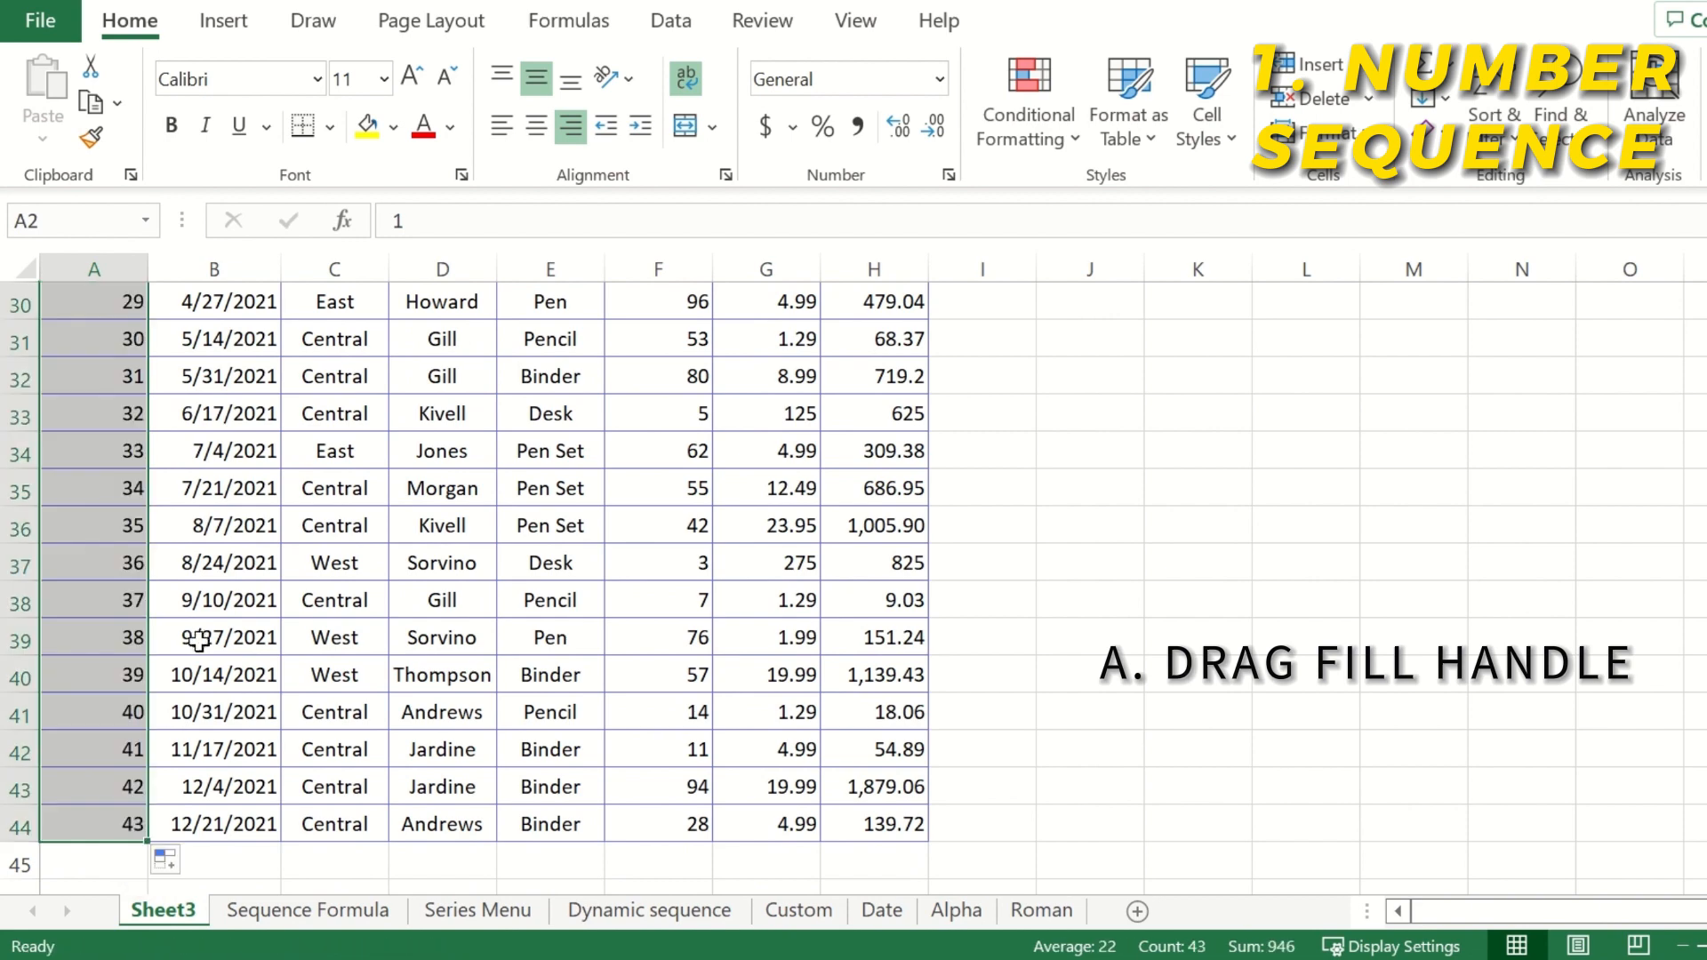
scroll(198, 637, "up", 4)
scroll(198, 638, "up", 6)
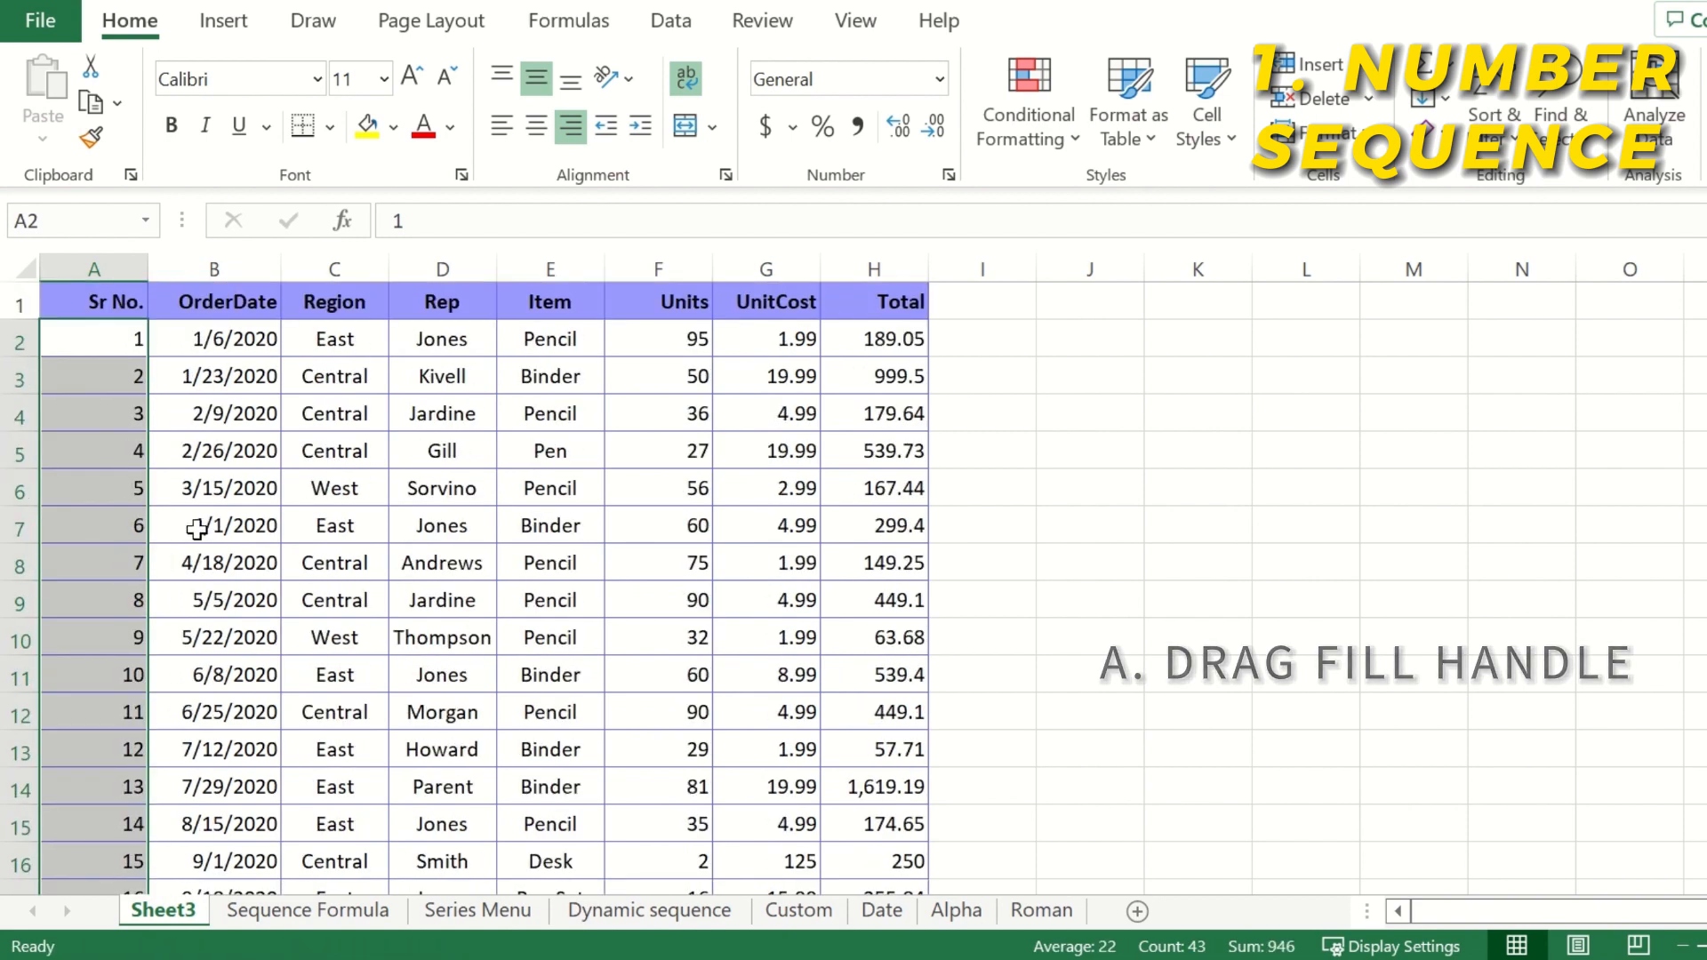
left_click(97, 333)
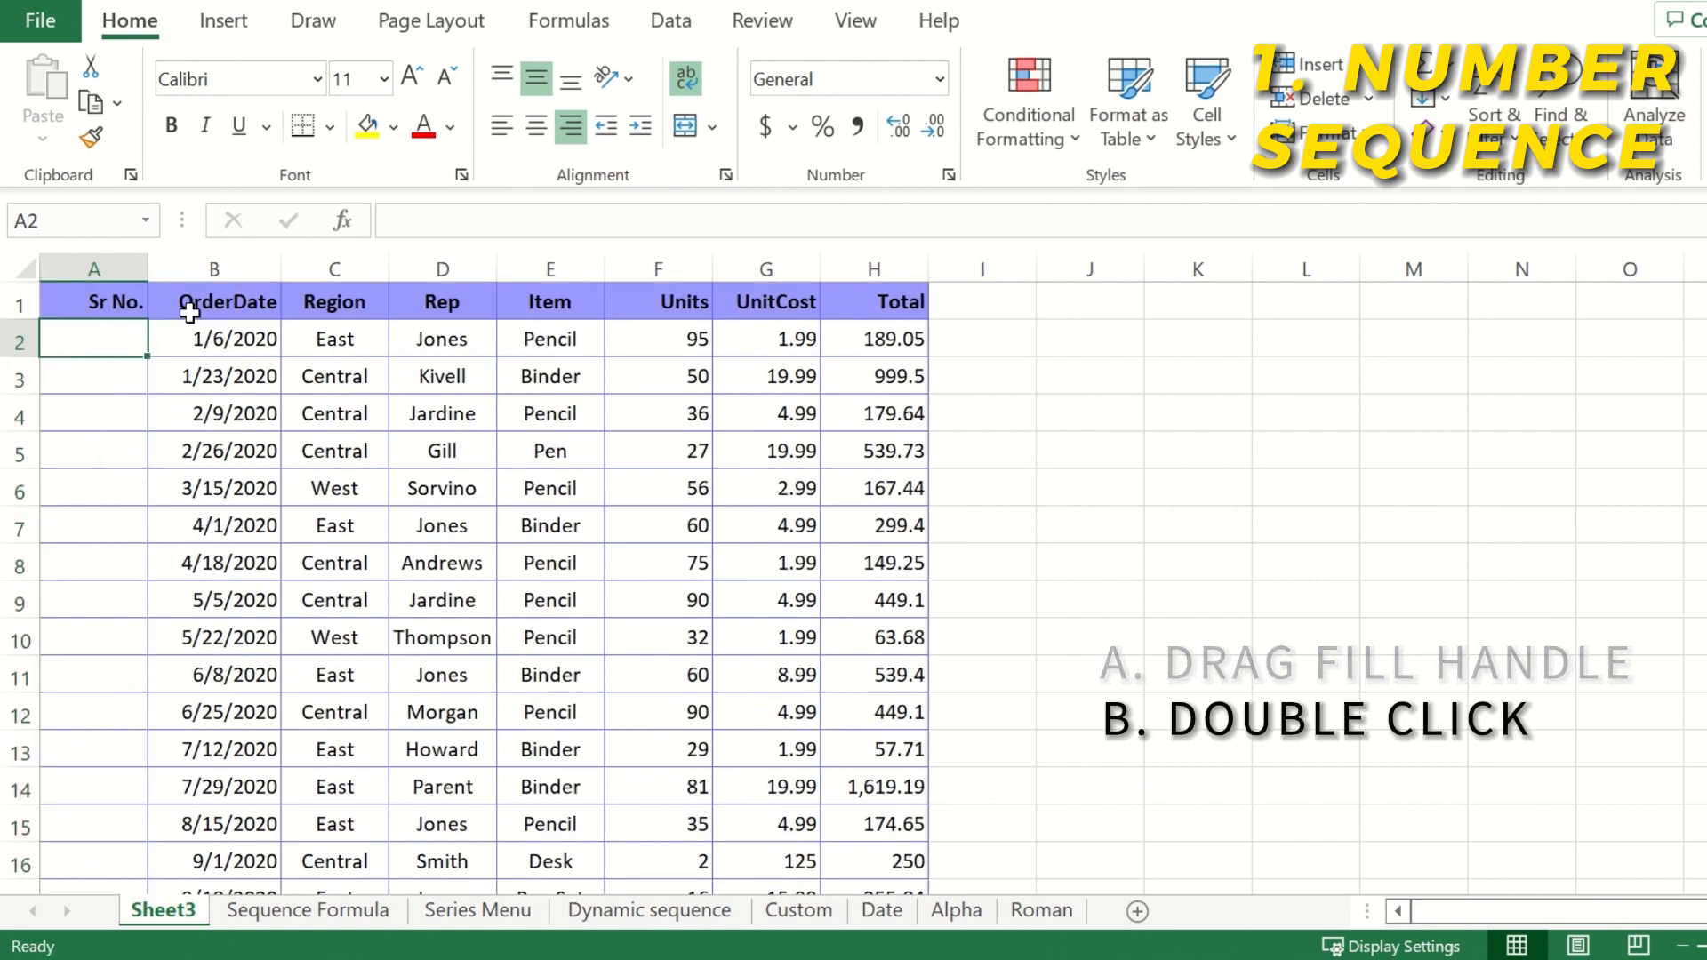
Start the Sr No. column with 1 and 2 in A2 and A3 and auto-fill the series to the last data row
left_click_drag(200, 307, 872, 896)
scroll(356, 578, "up", 2)
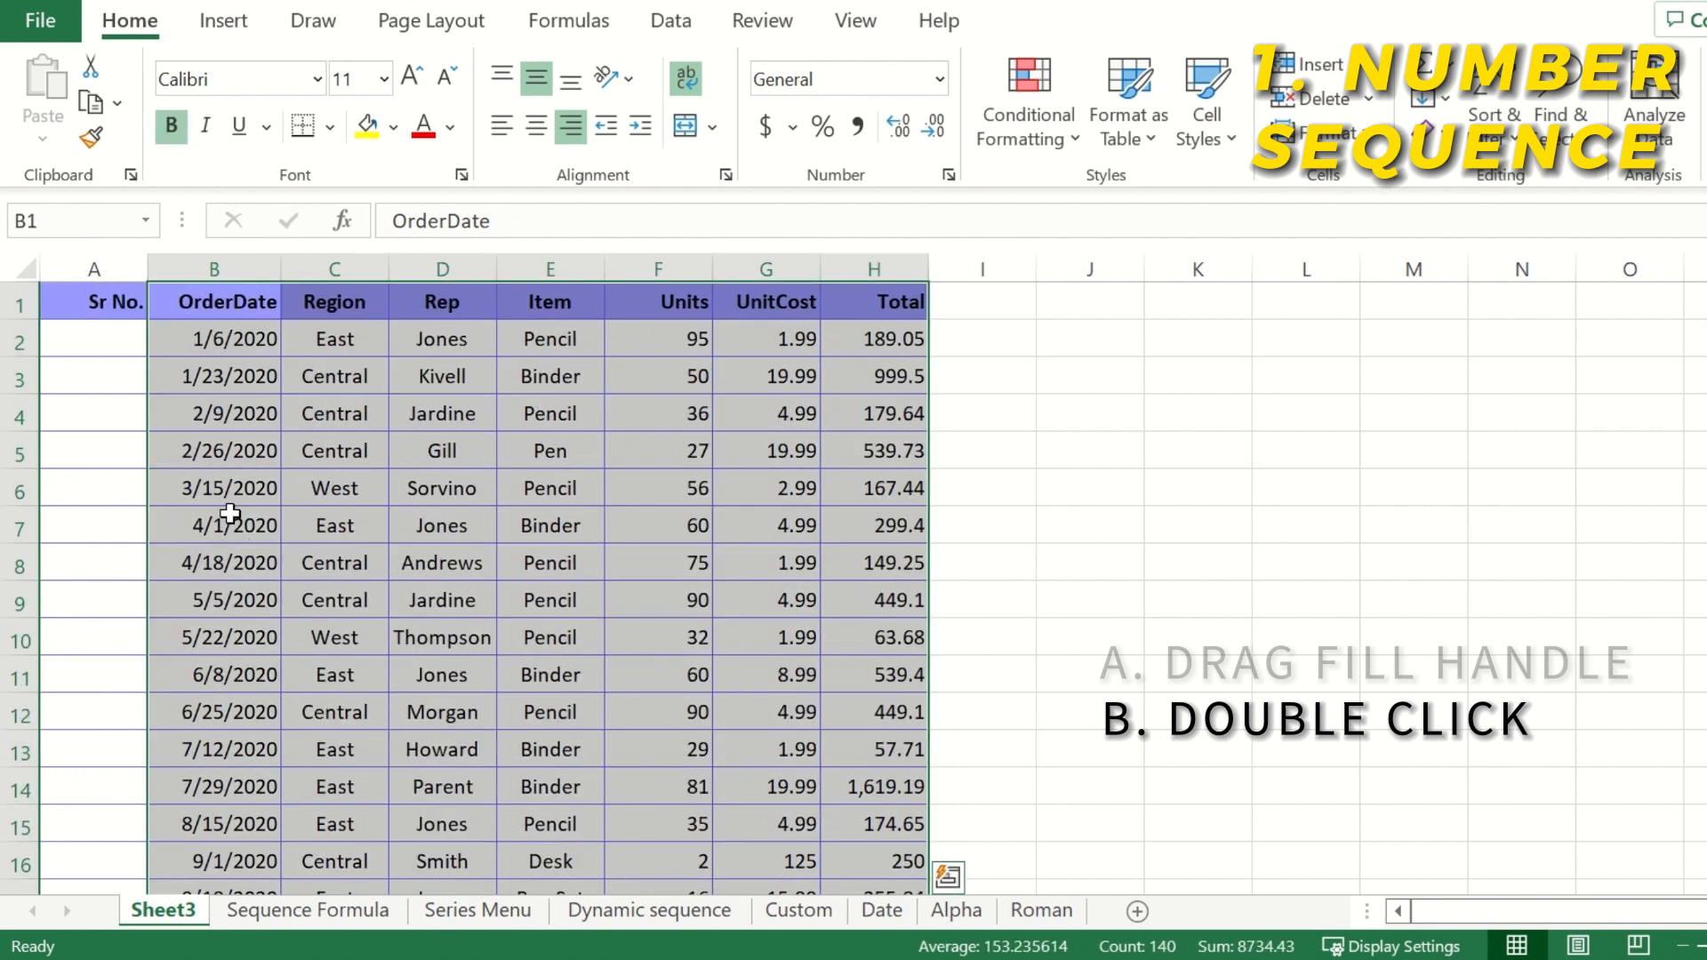
left_click(120, 339)
type("1")
key("Return")
type("2")
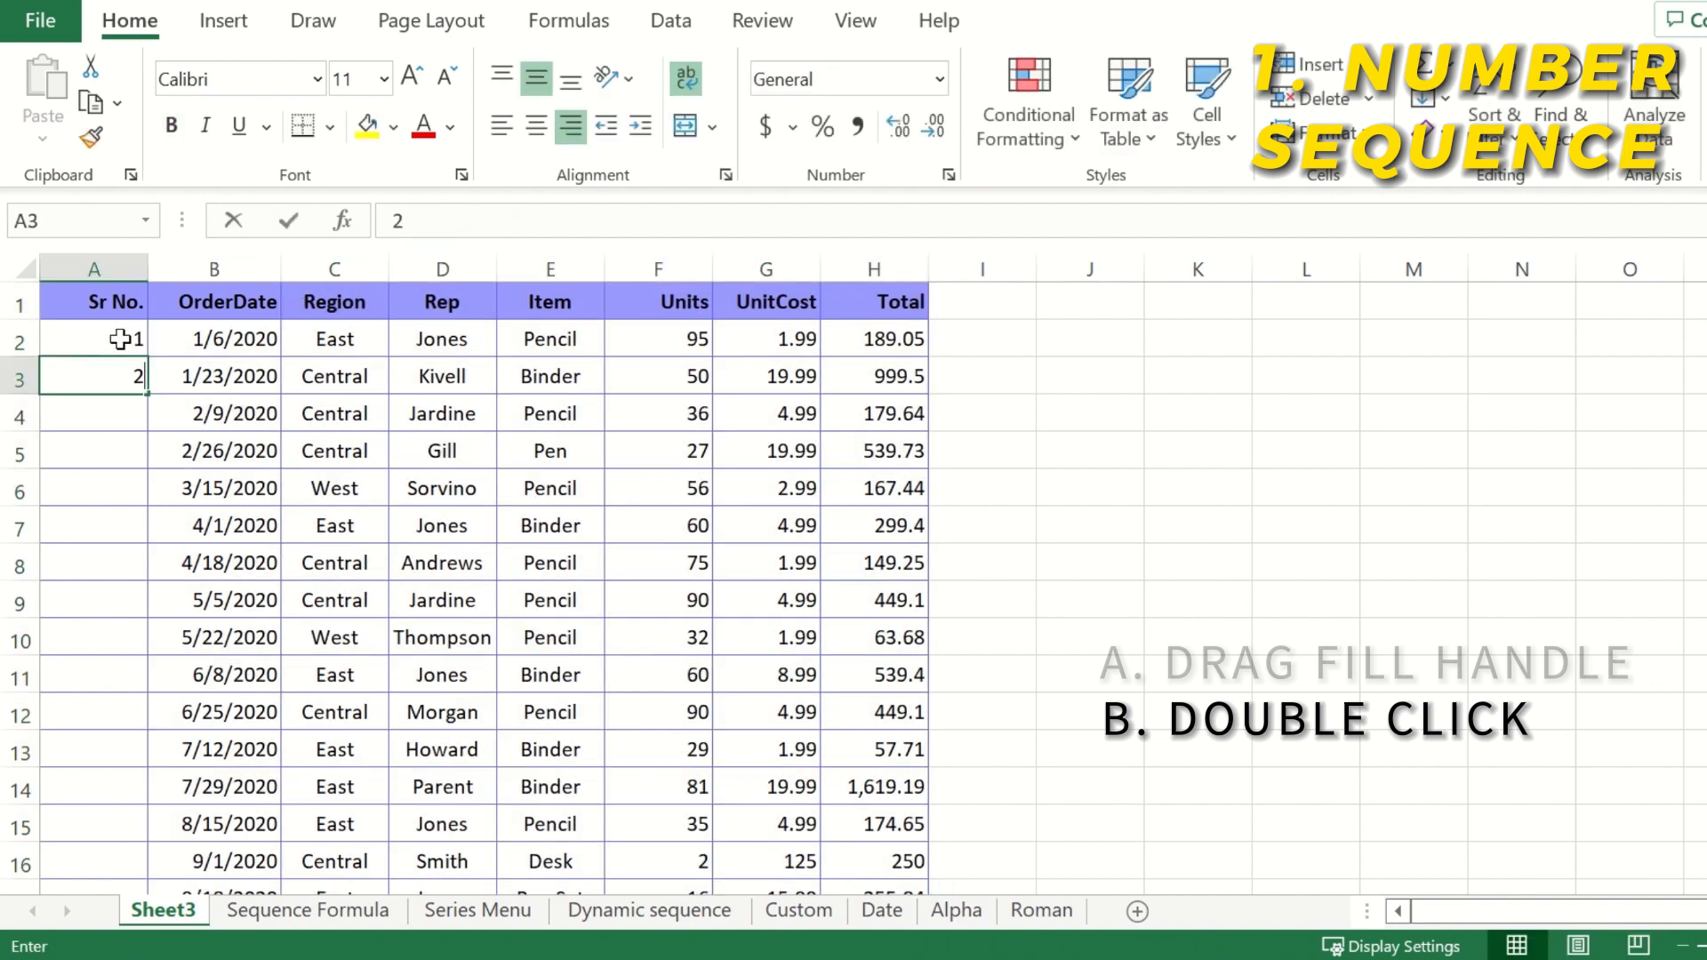
key("Return")
left_click_drag(128, 338, 136, 372)
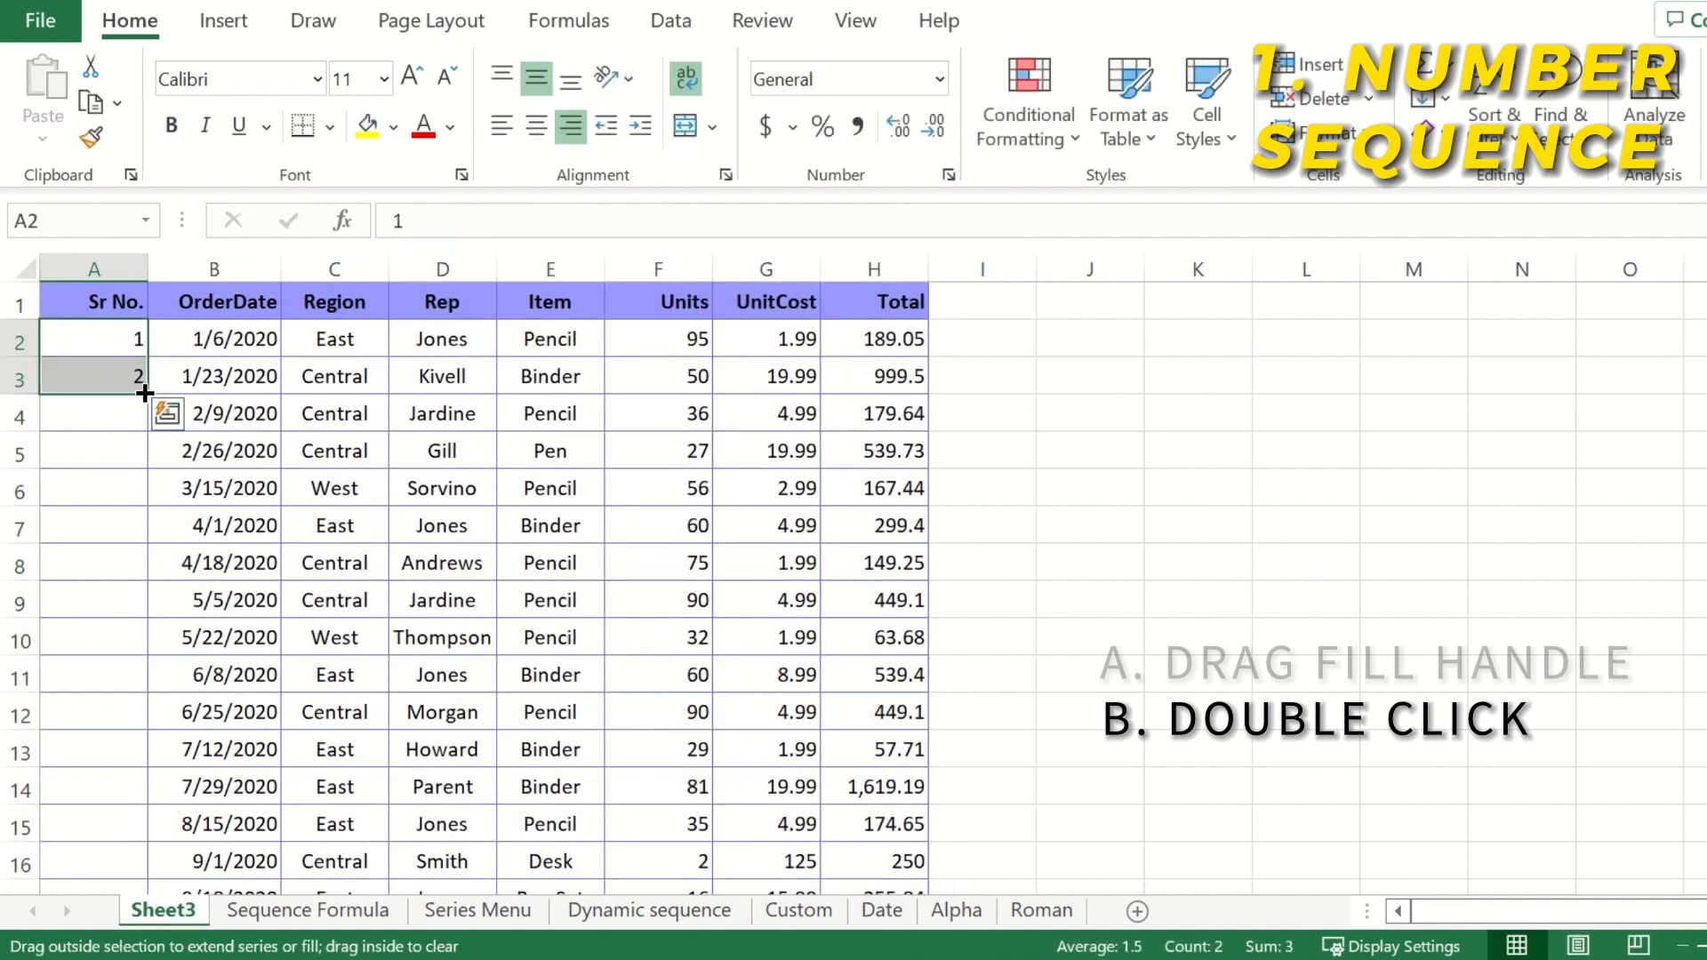
double_click(146, 392)
scroll(142, 391, "down", 13)
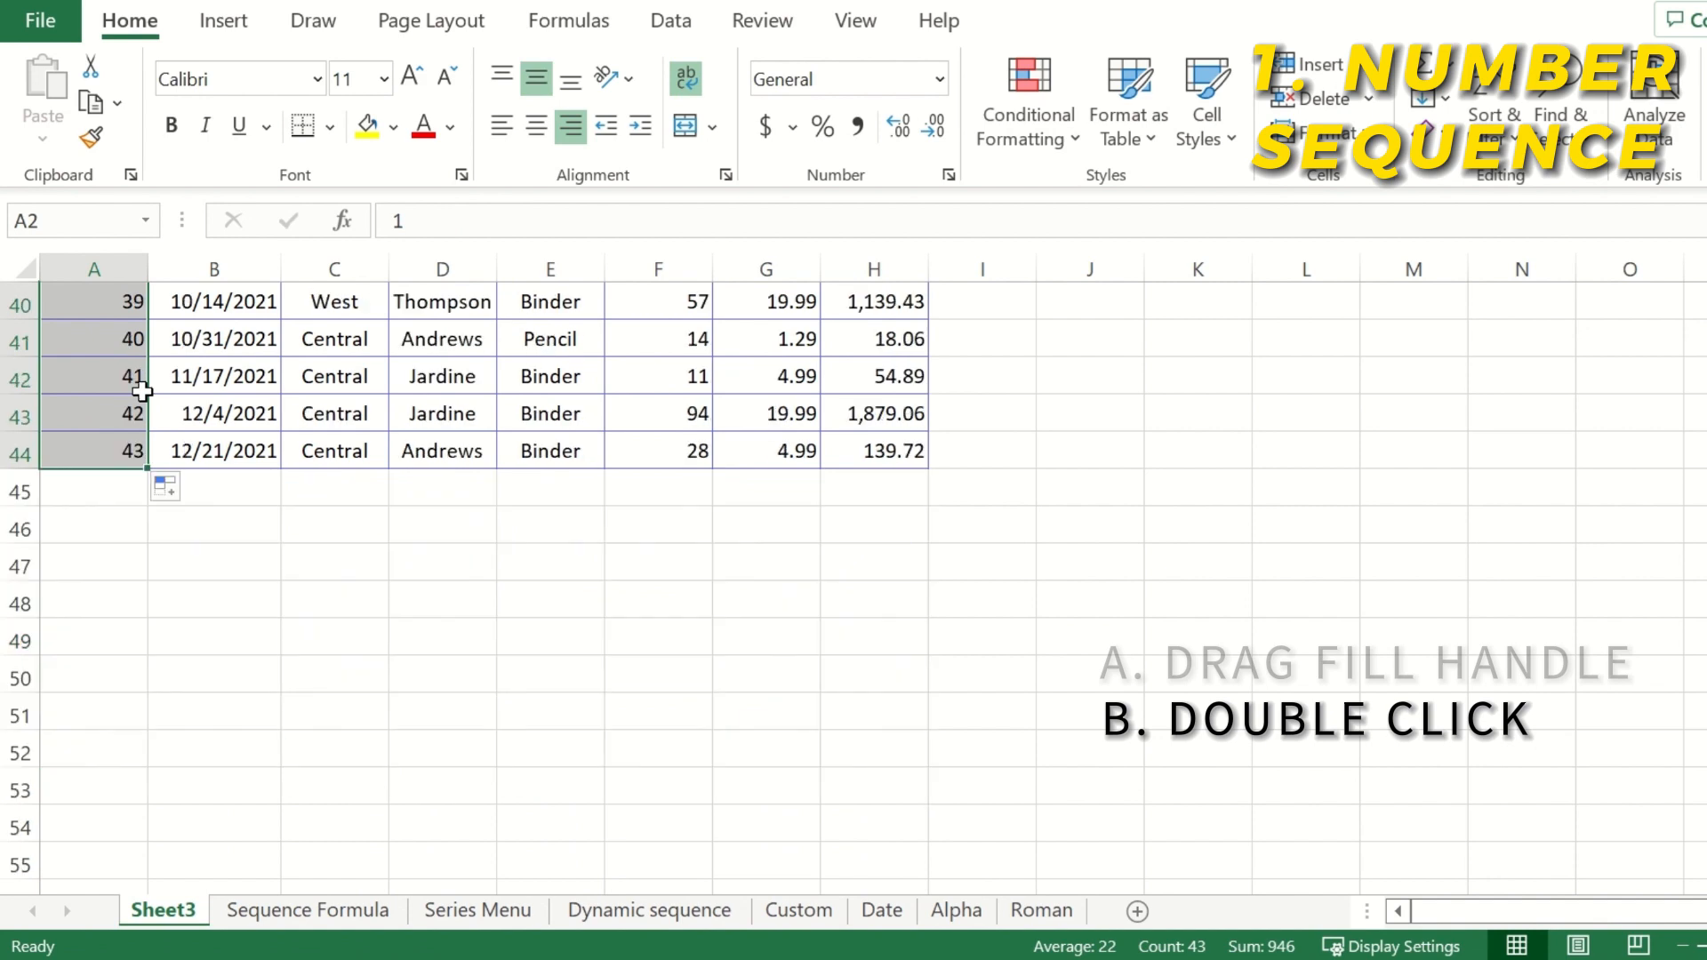
scroll(143, 391, "up", 13)
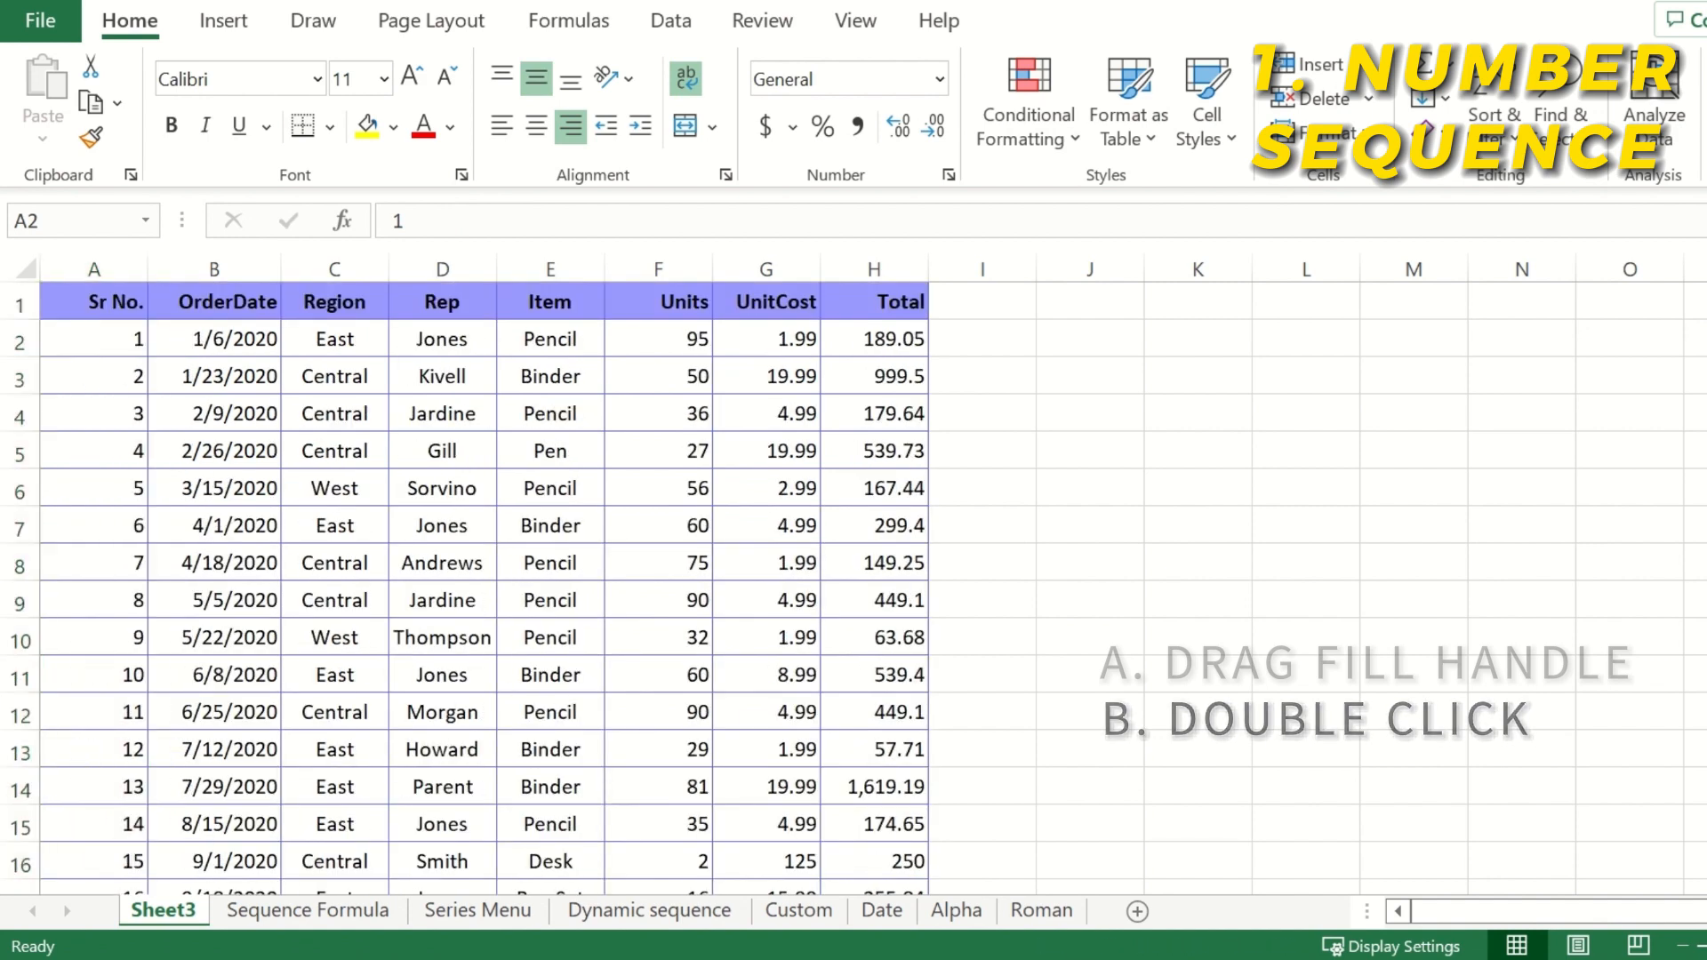
Open the Sequence Formula sheet and enter the label SEQUENCE in cell I1
left_click(22, 311)
left_click(293, 916)
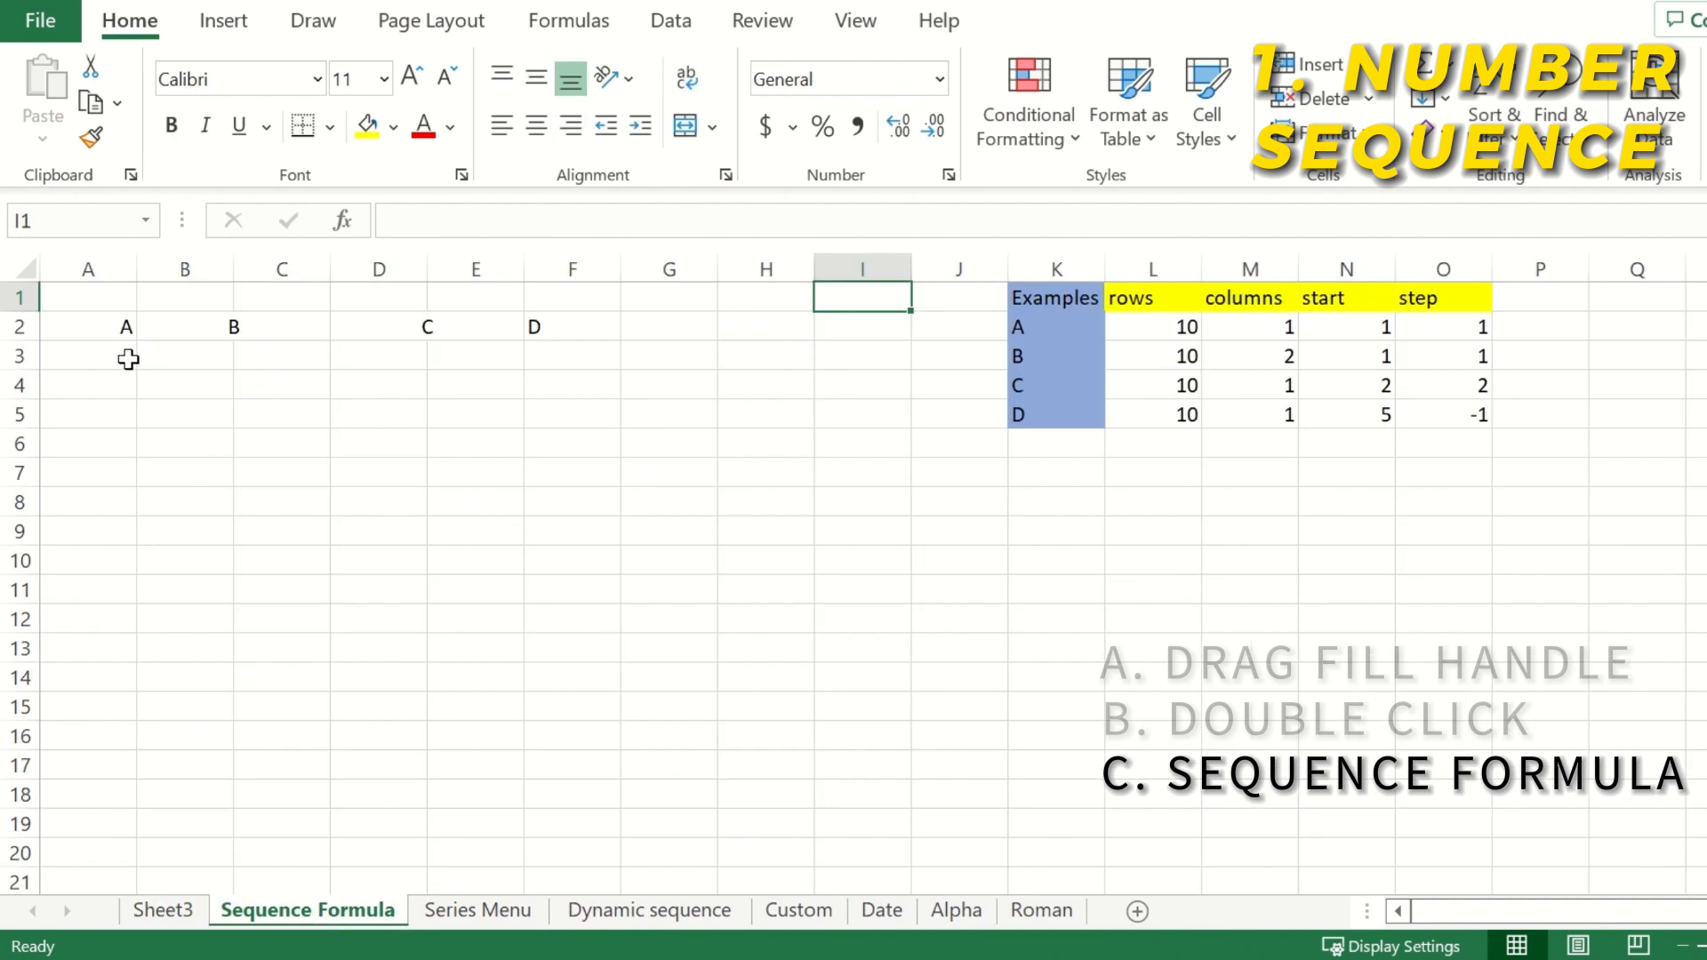
type("SEQUENCE")
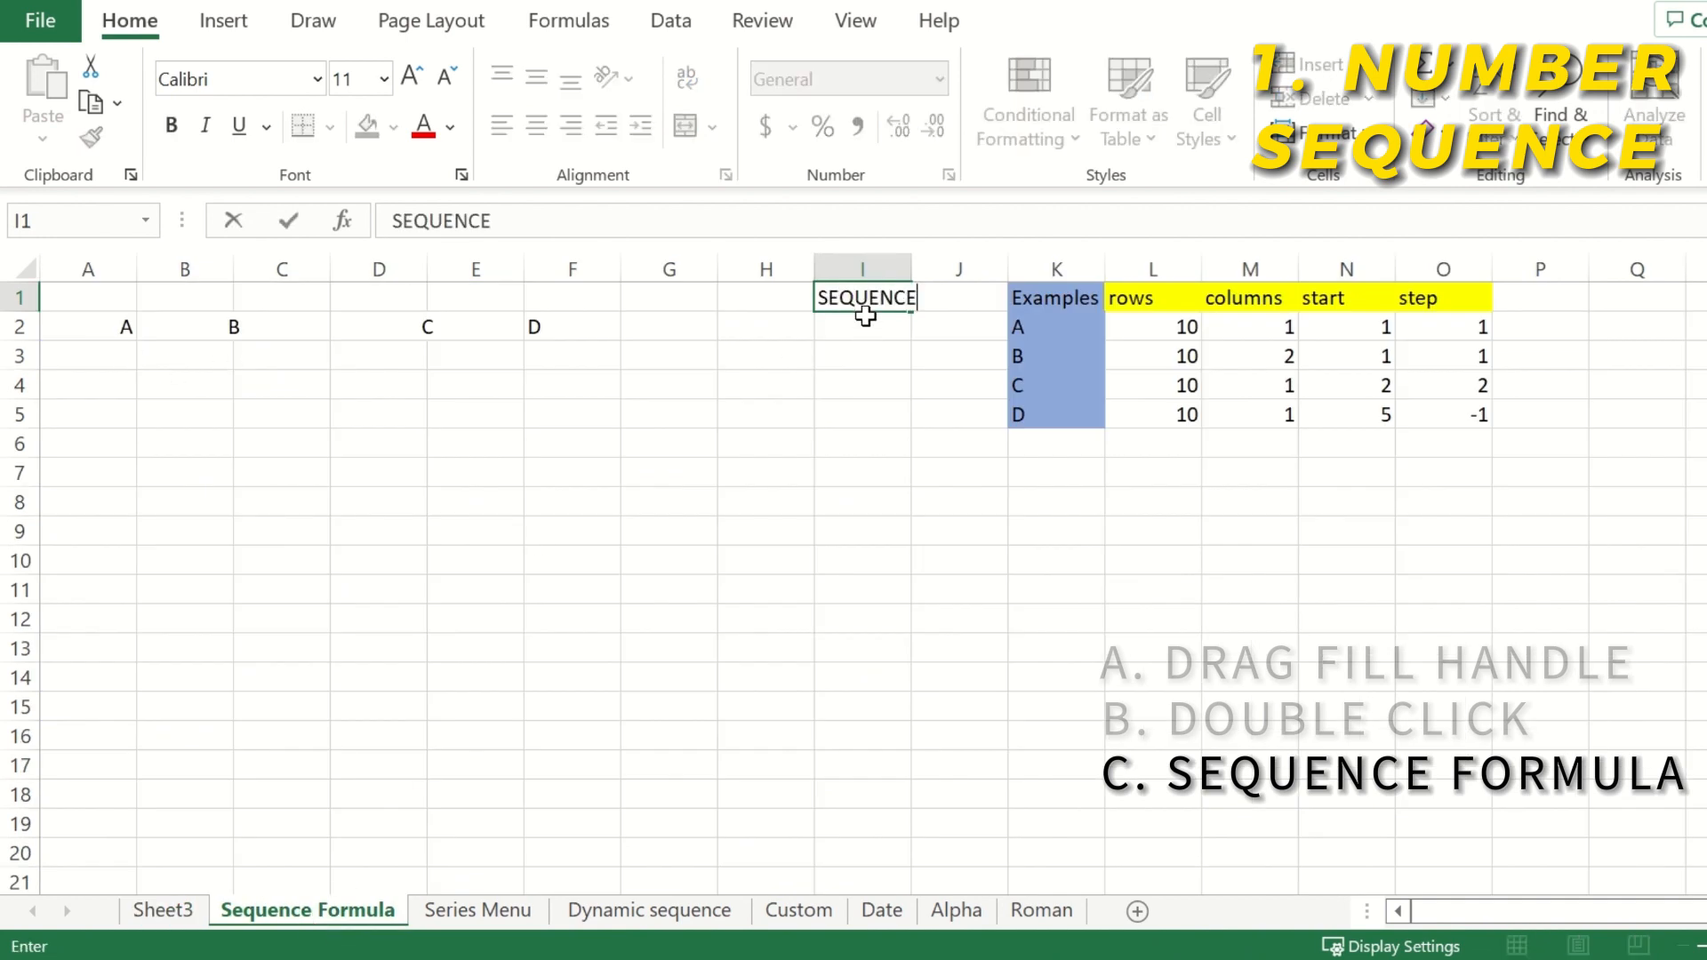
key("Return")
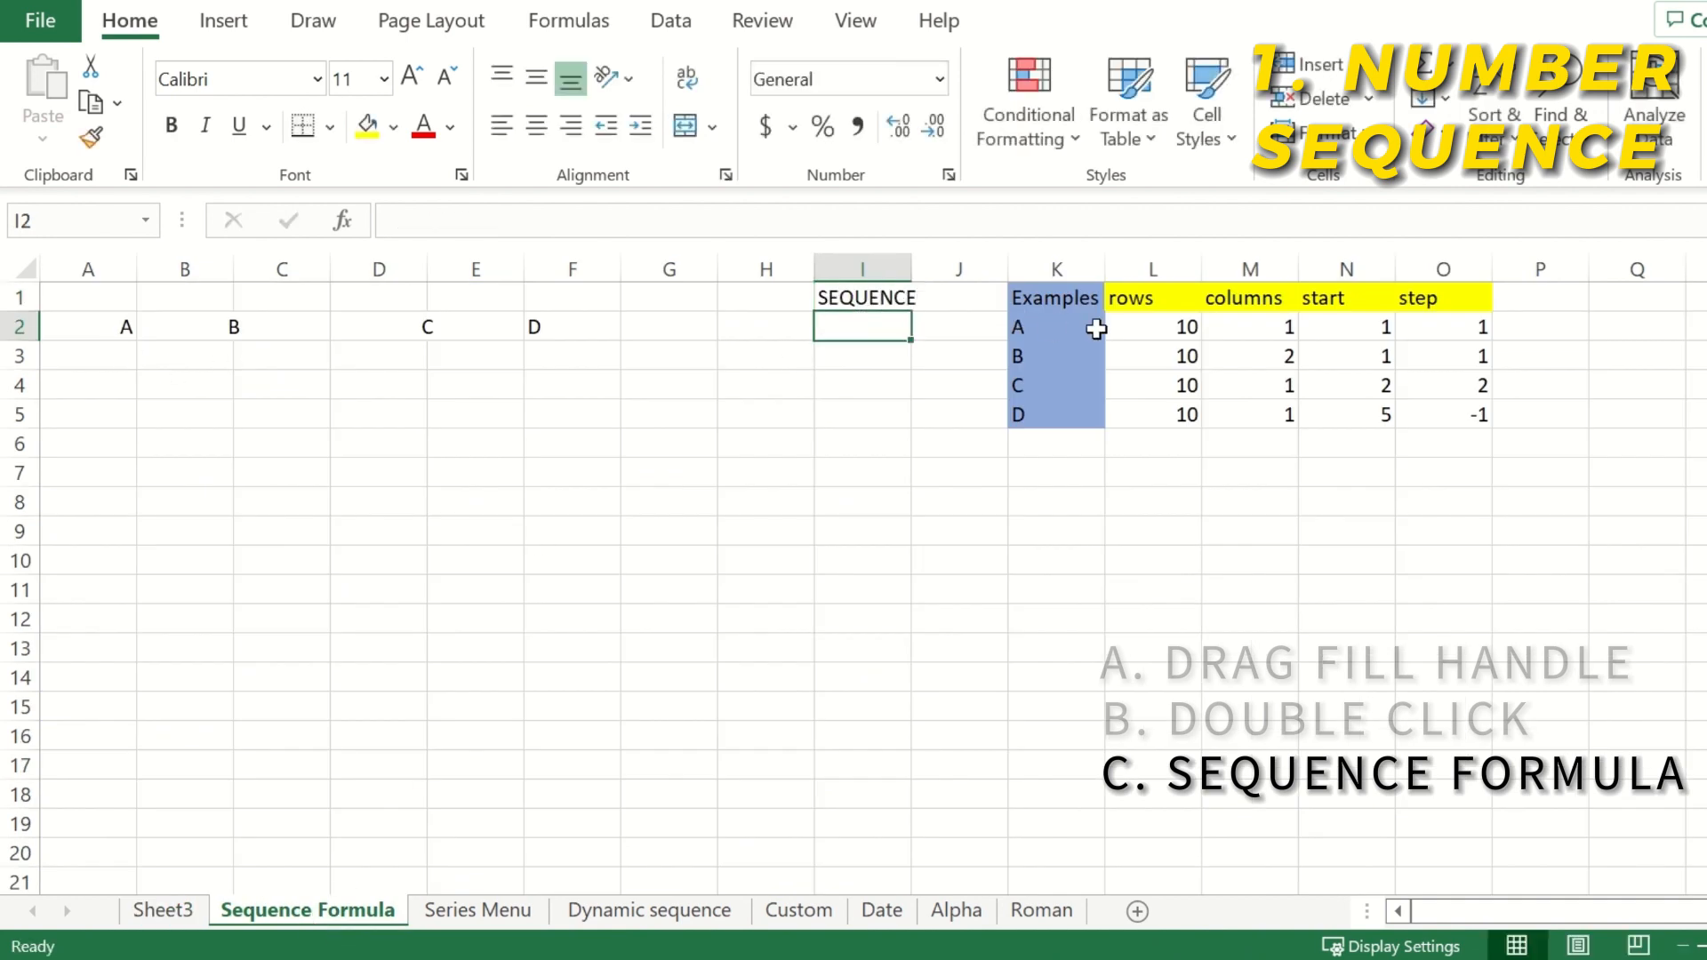
Examine the Examples table's rows, columns, start and step arguments for sequences A to D
left_click_drag(1063, 297, 1478, 424)
left_click(1103, 493)
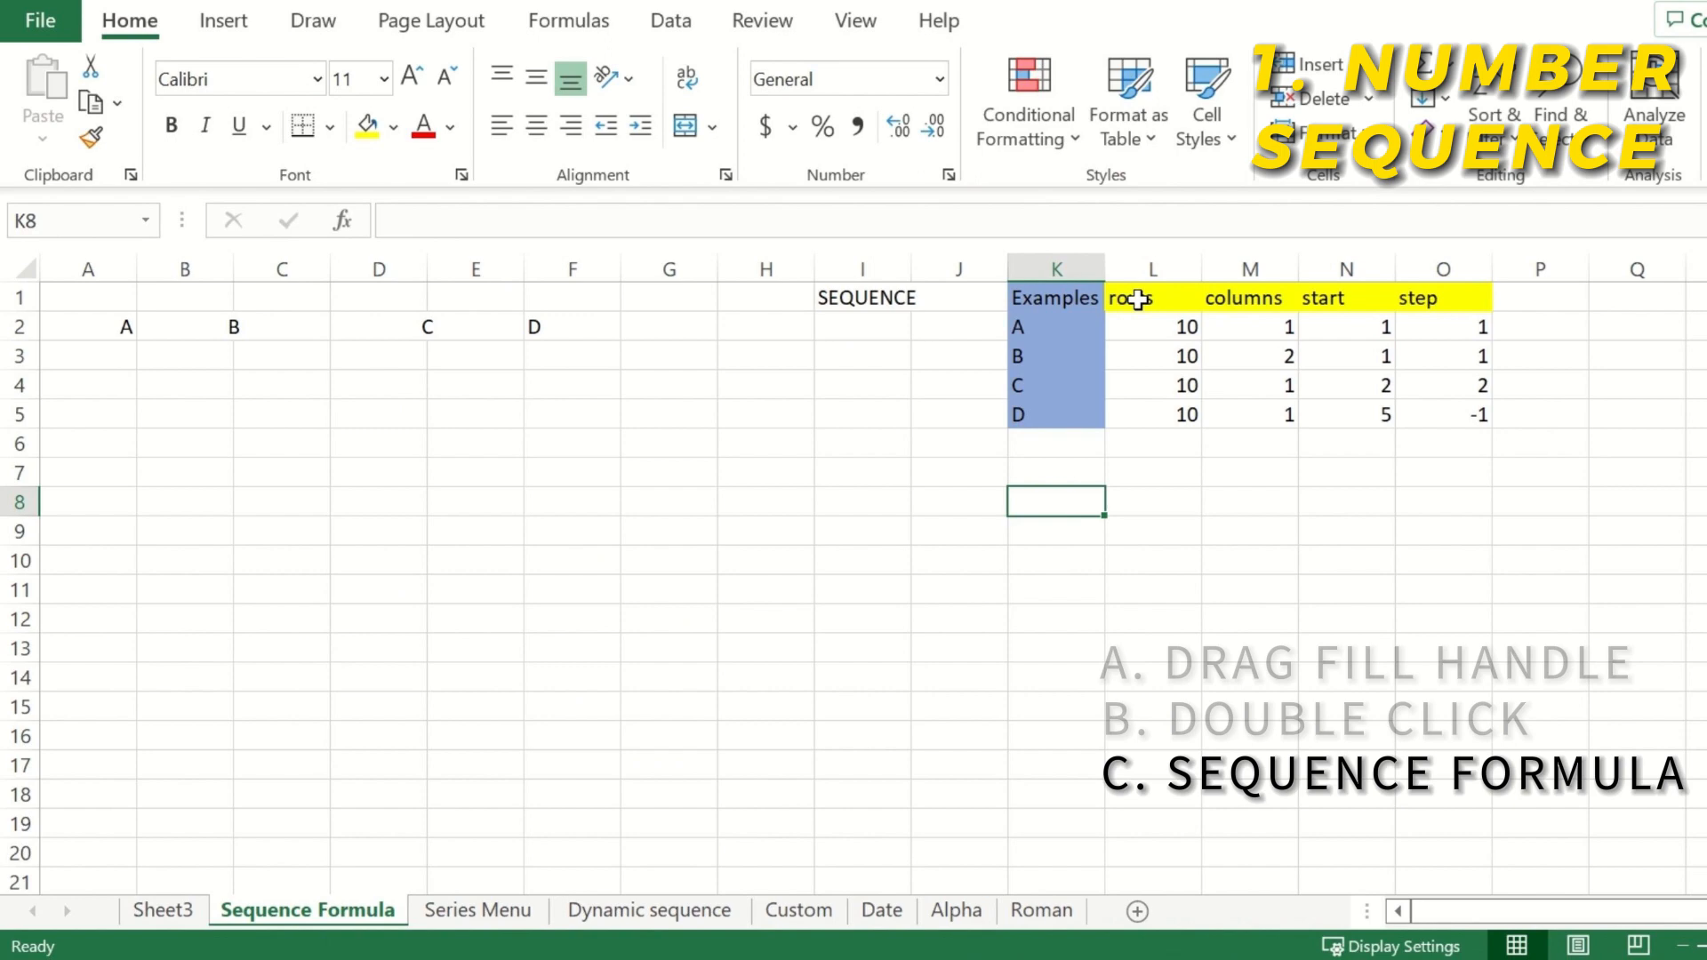
left_click_drag(1138, 300, 1452, 302)
left_click(1134, 300)
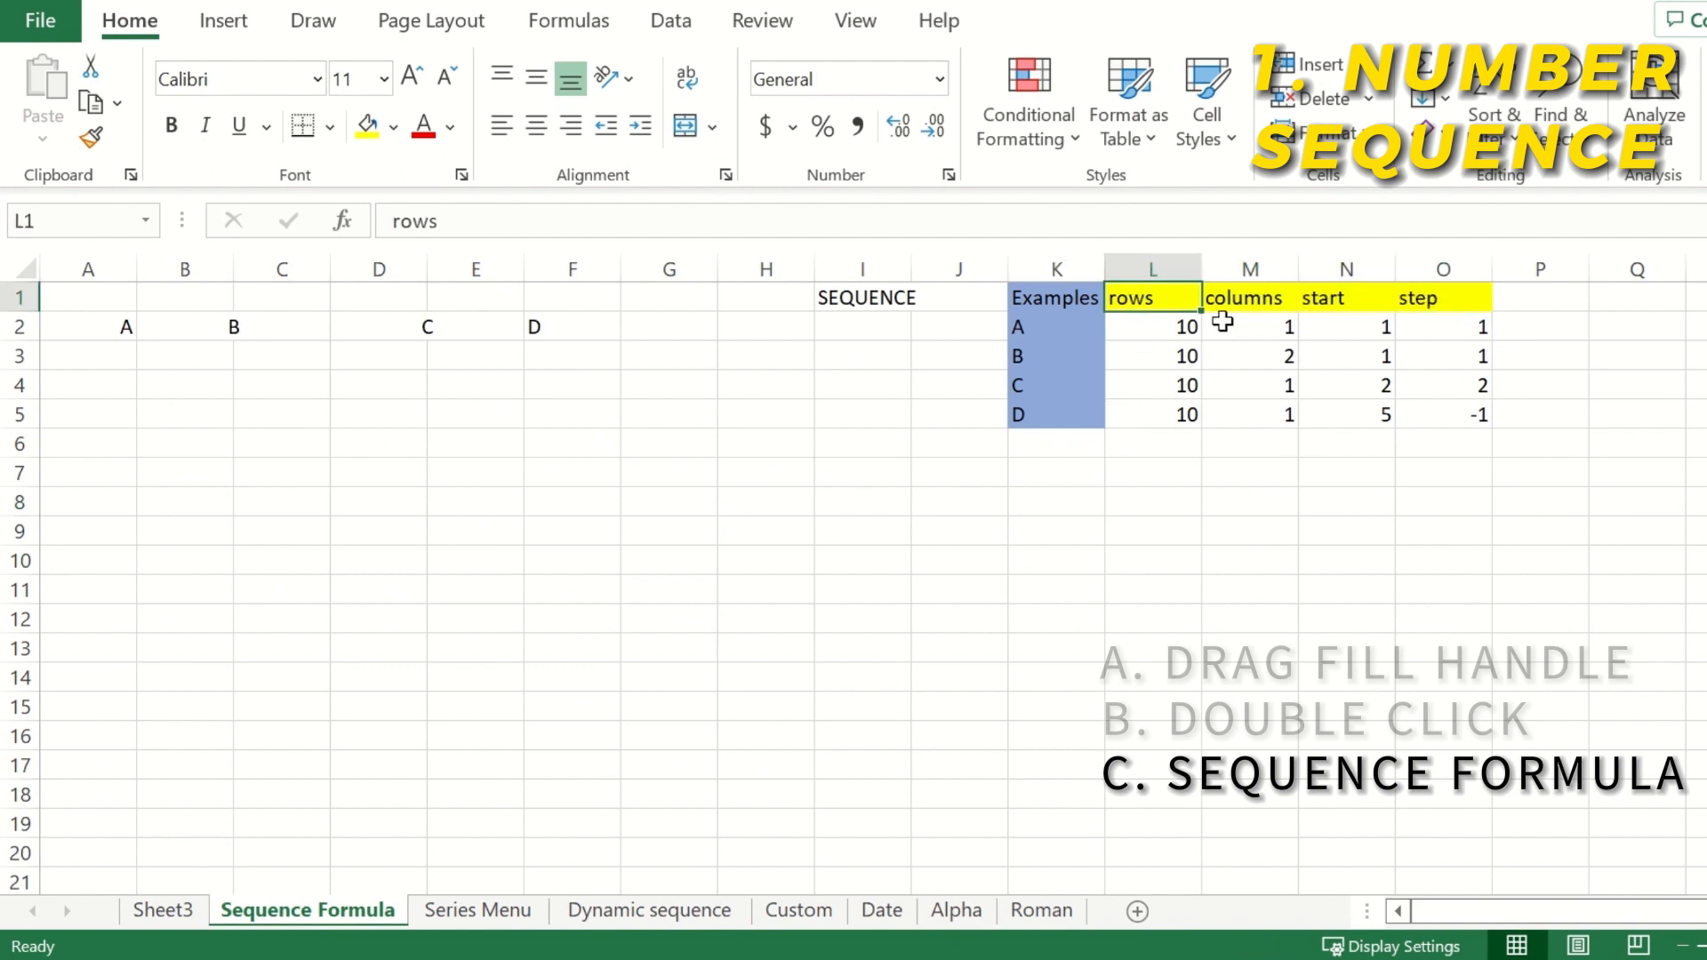
left_click(1225, 303)
left_click(1352, 297)
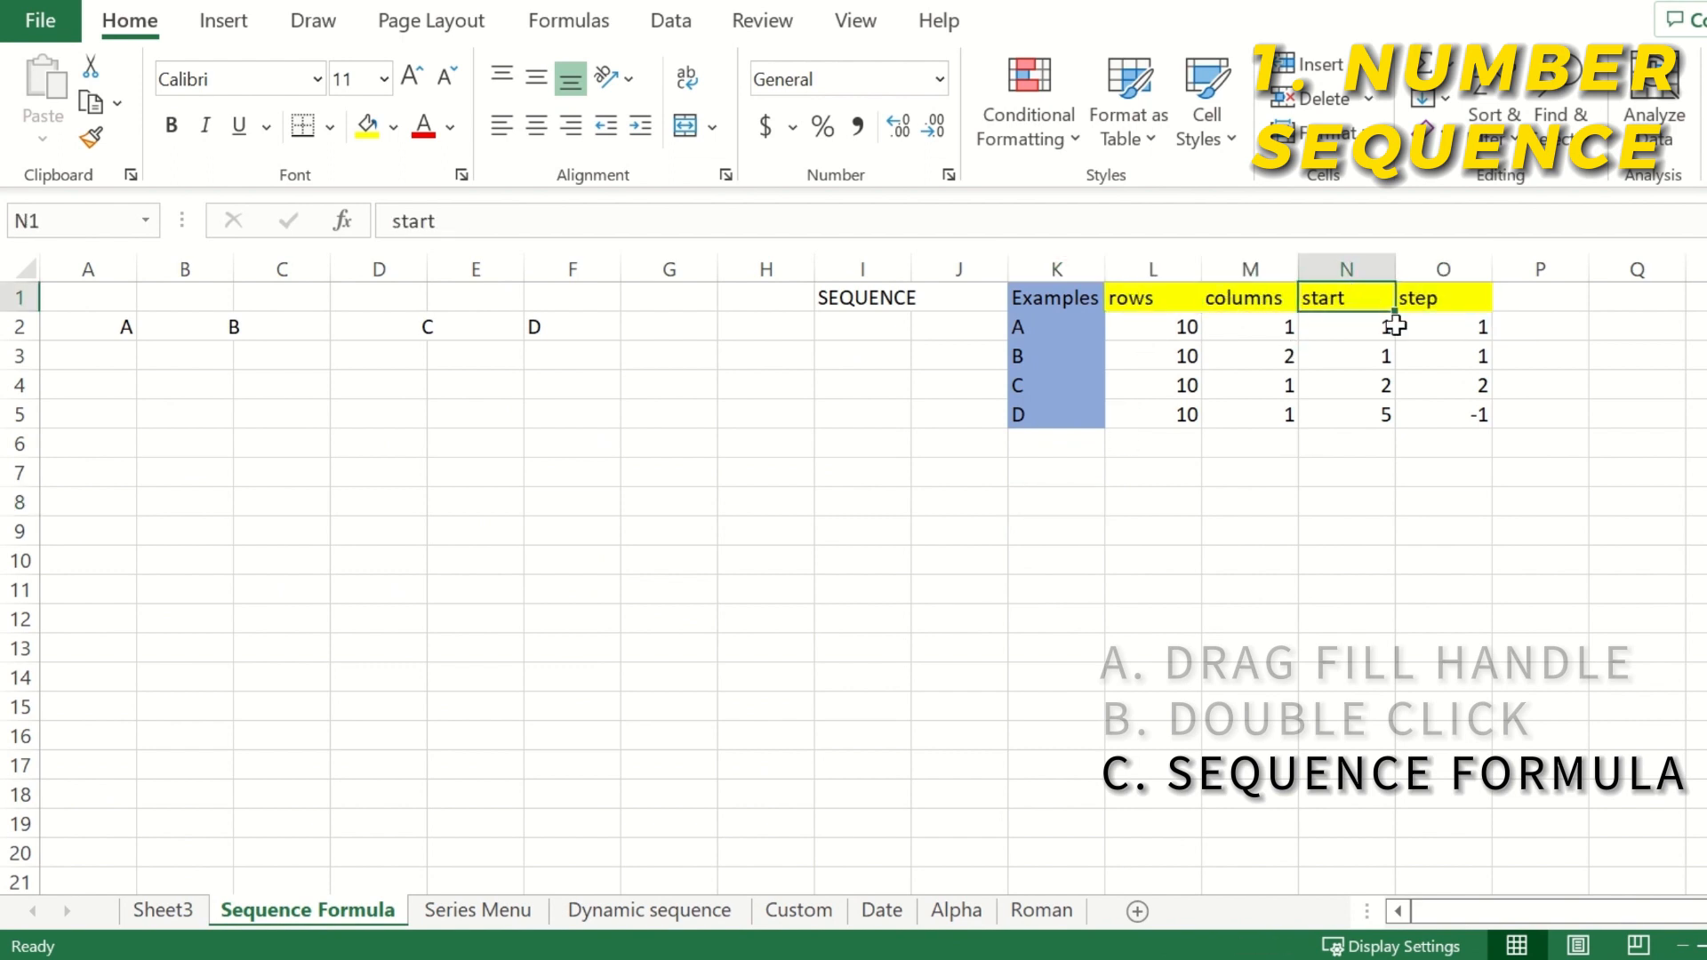
left_click(1436, 305)
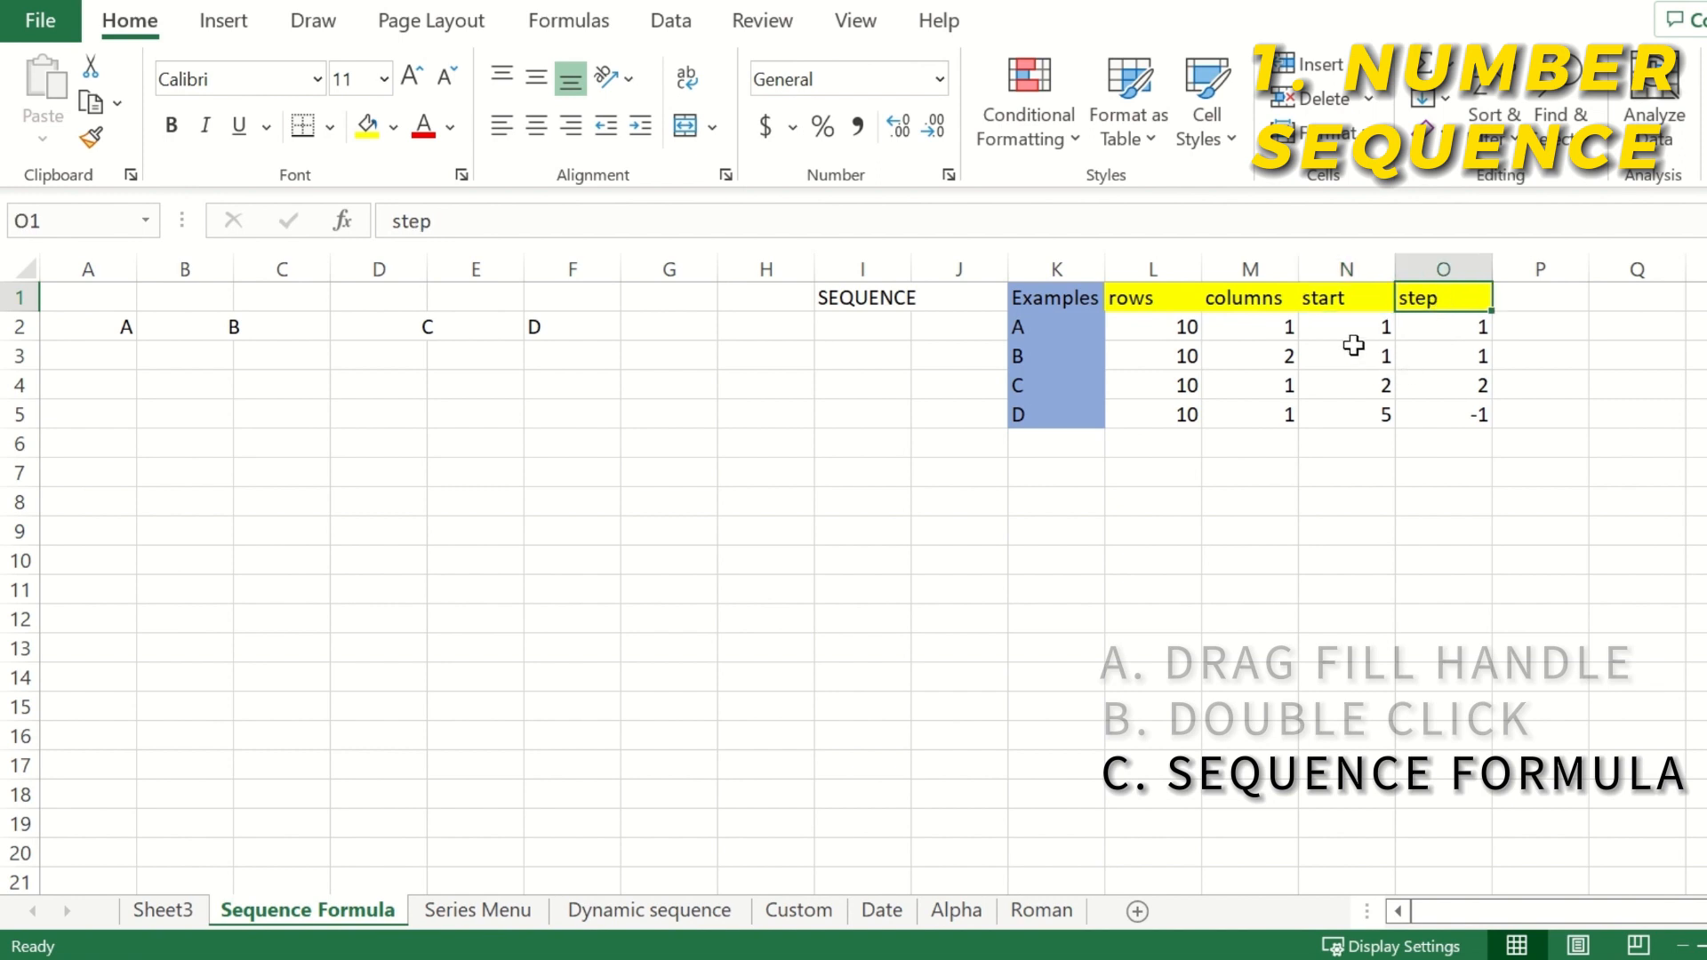
left_click(1328, 299)
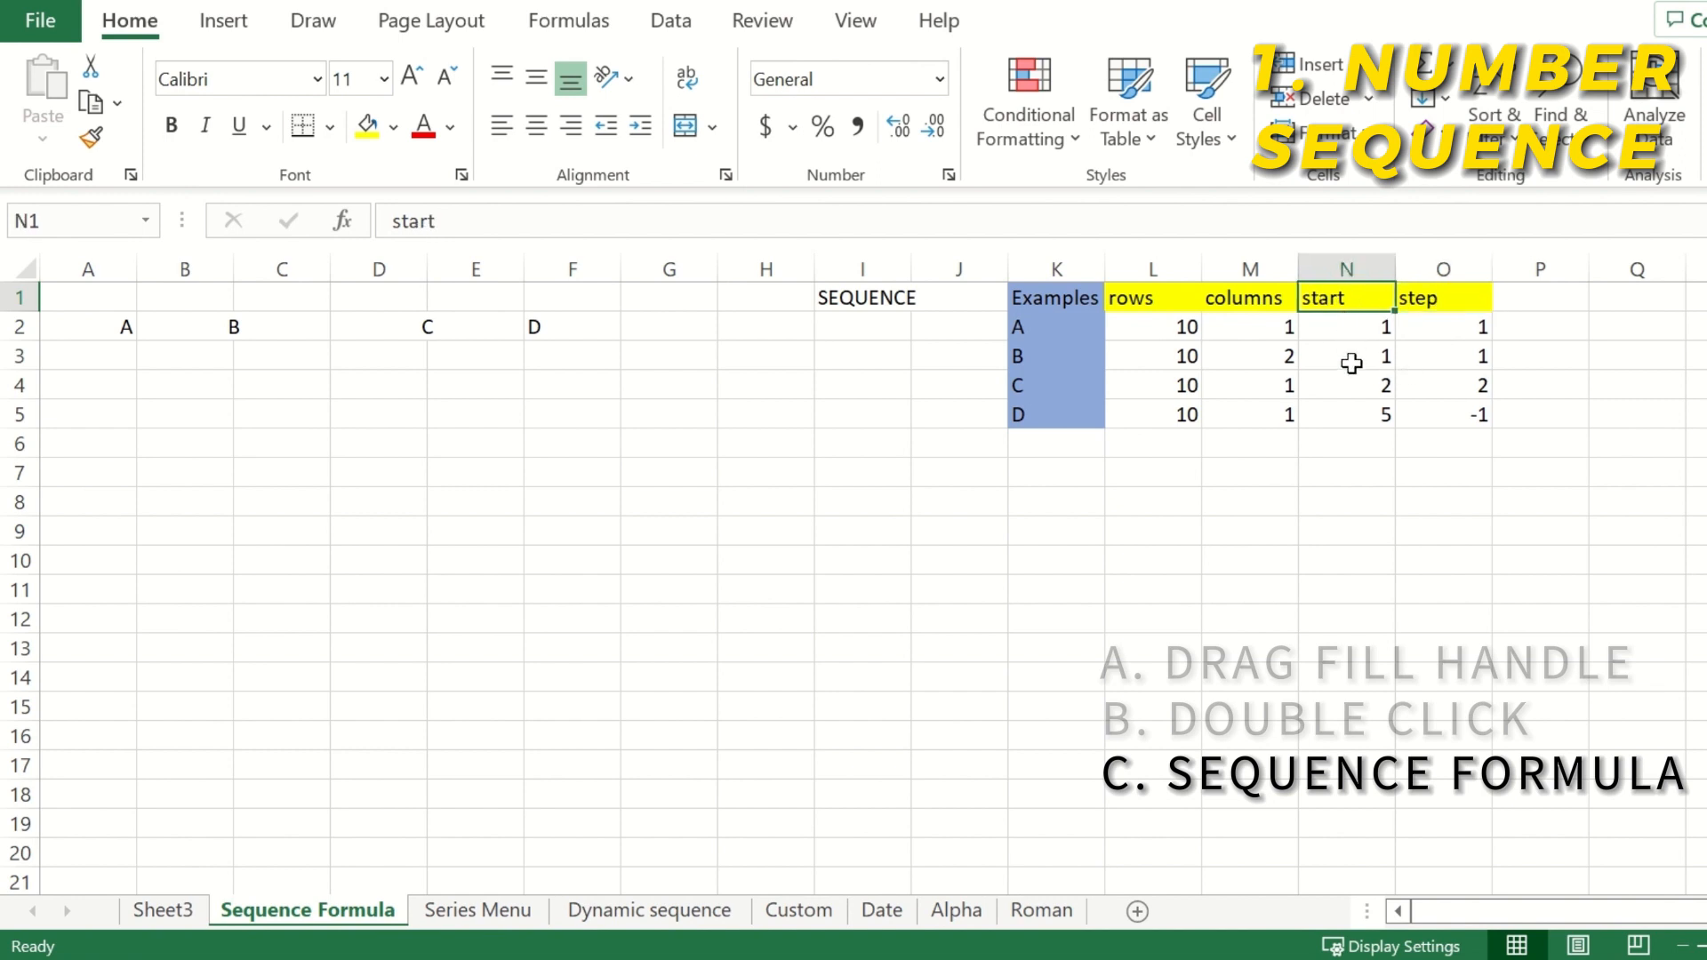
left_click_drag(1336, 297, 1341, 409)
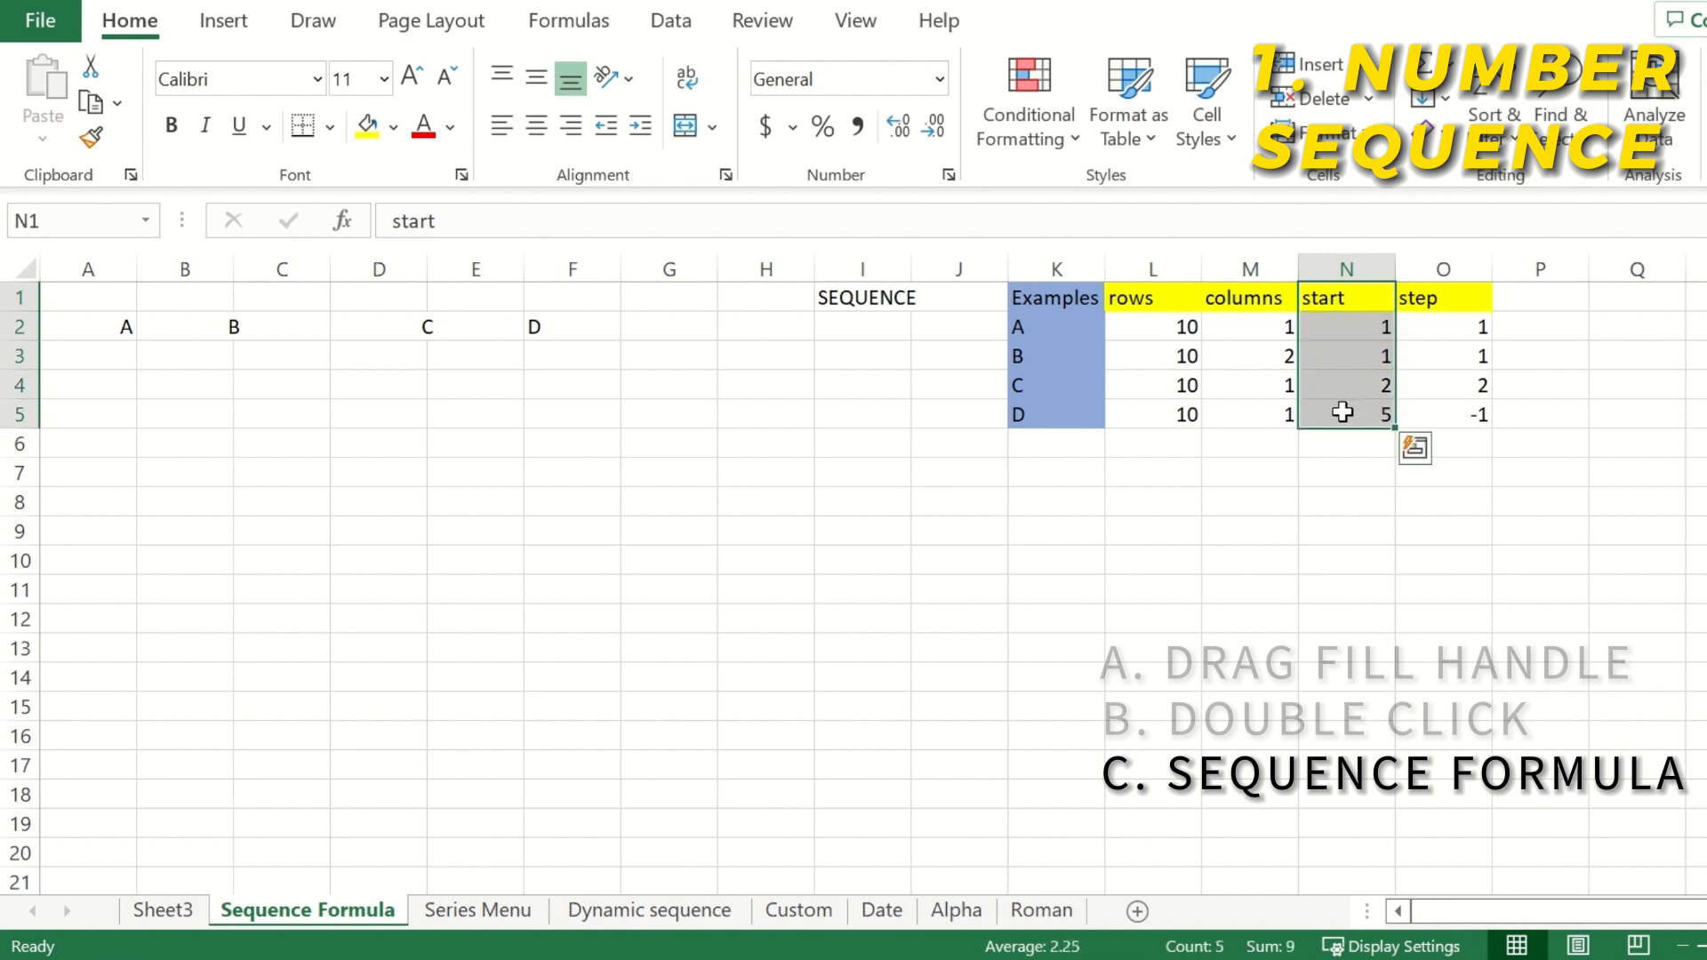
left_click_drag(1459, 299, 1476, 415)
left_click(1467, 299)
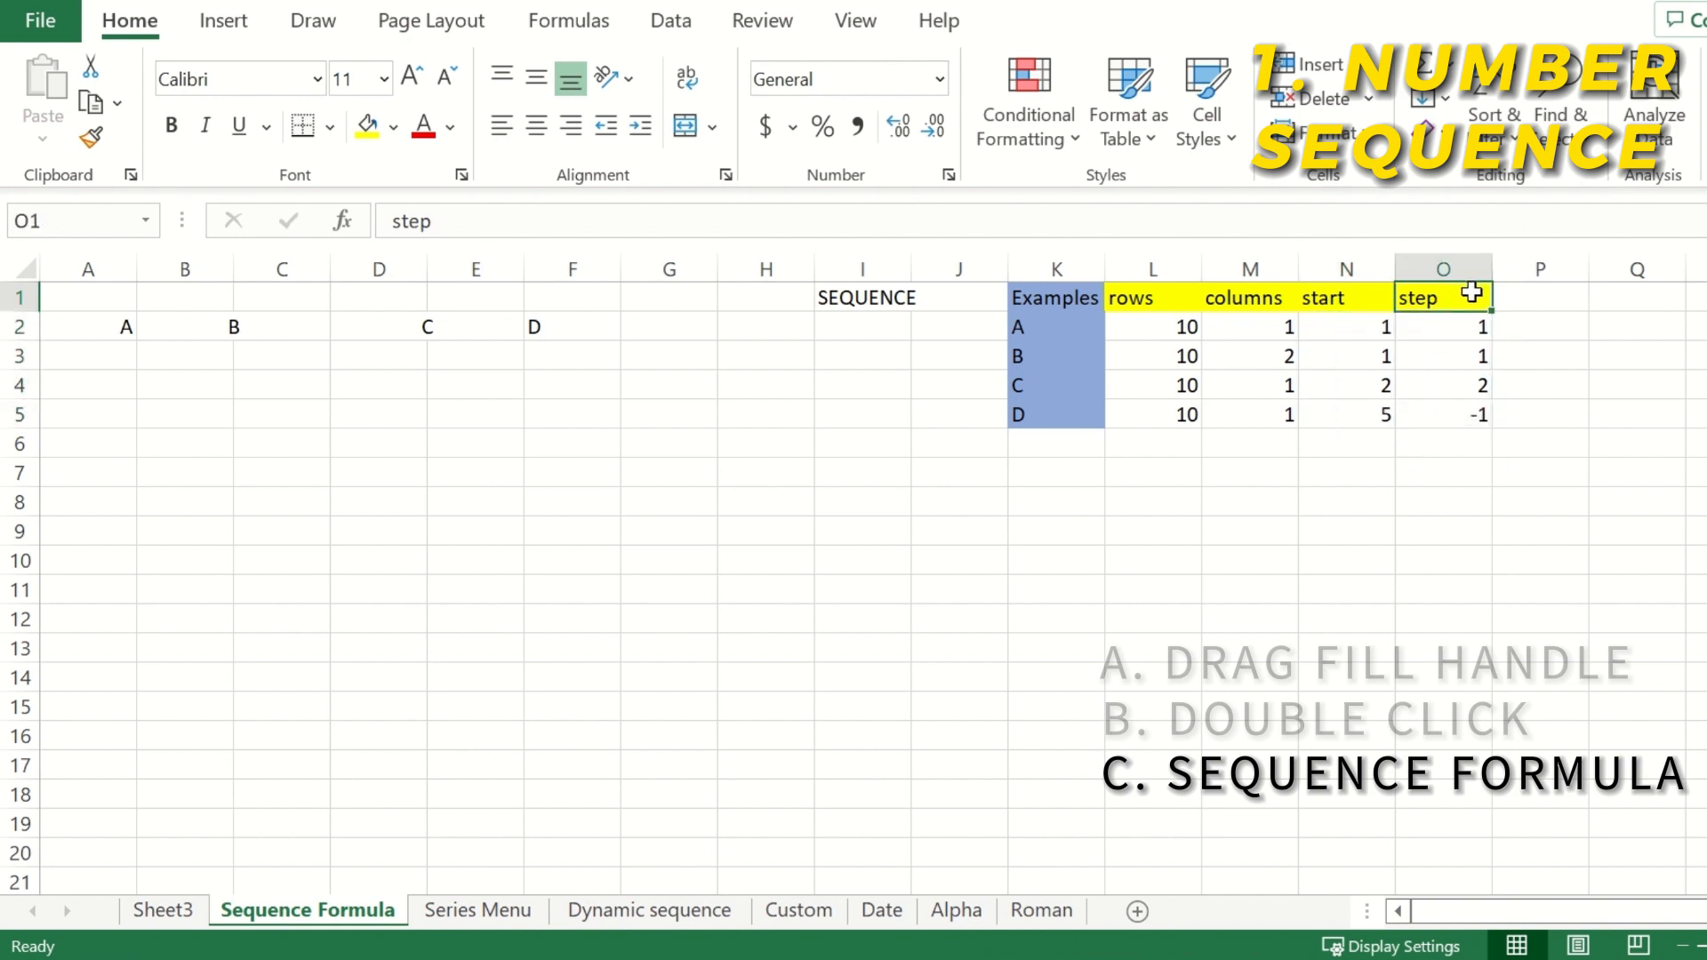
left_click_drag(1468, 299, 1476, 415)
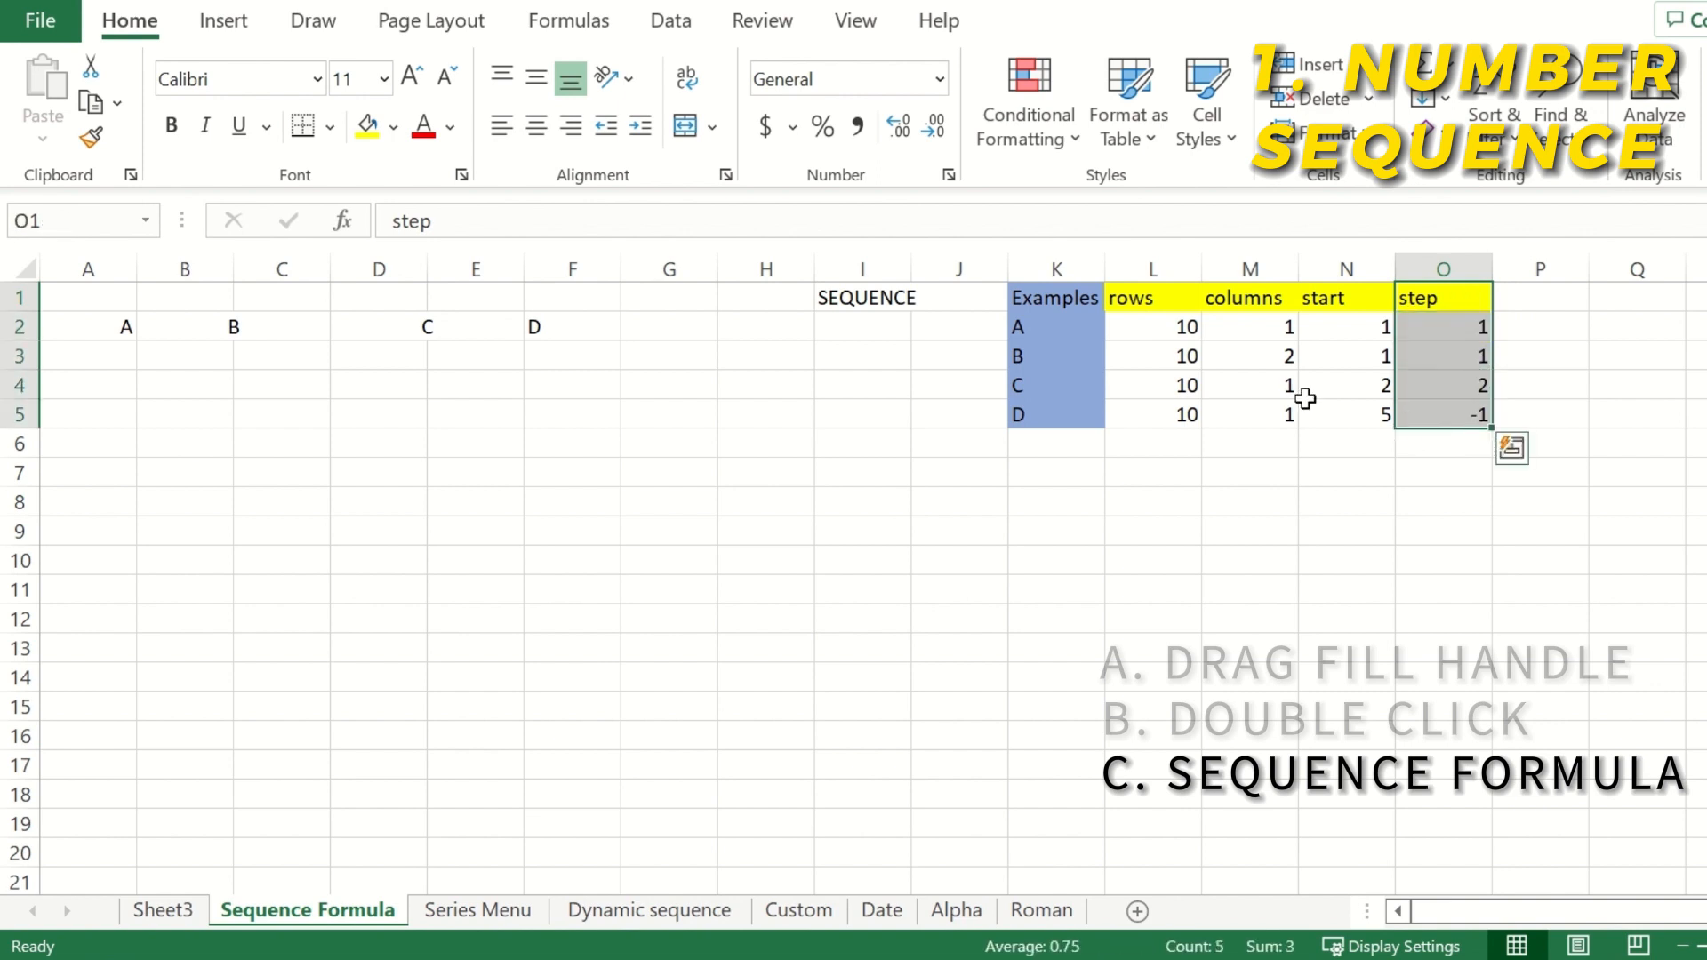
left_click(1153, 301)
left_click_drag(1254, 300, 1272, 411)
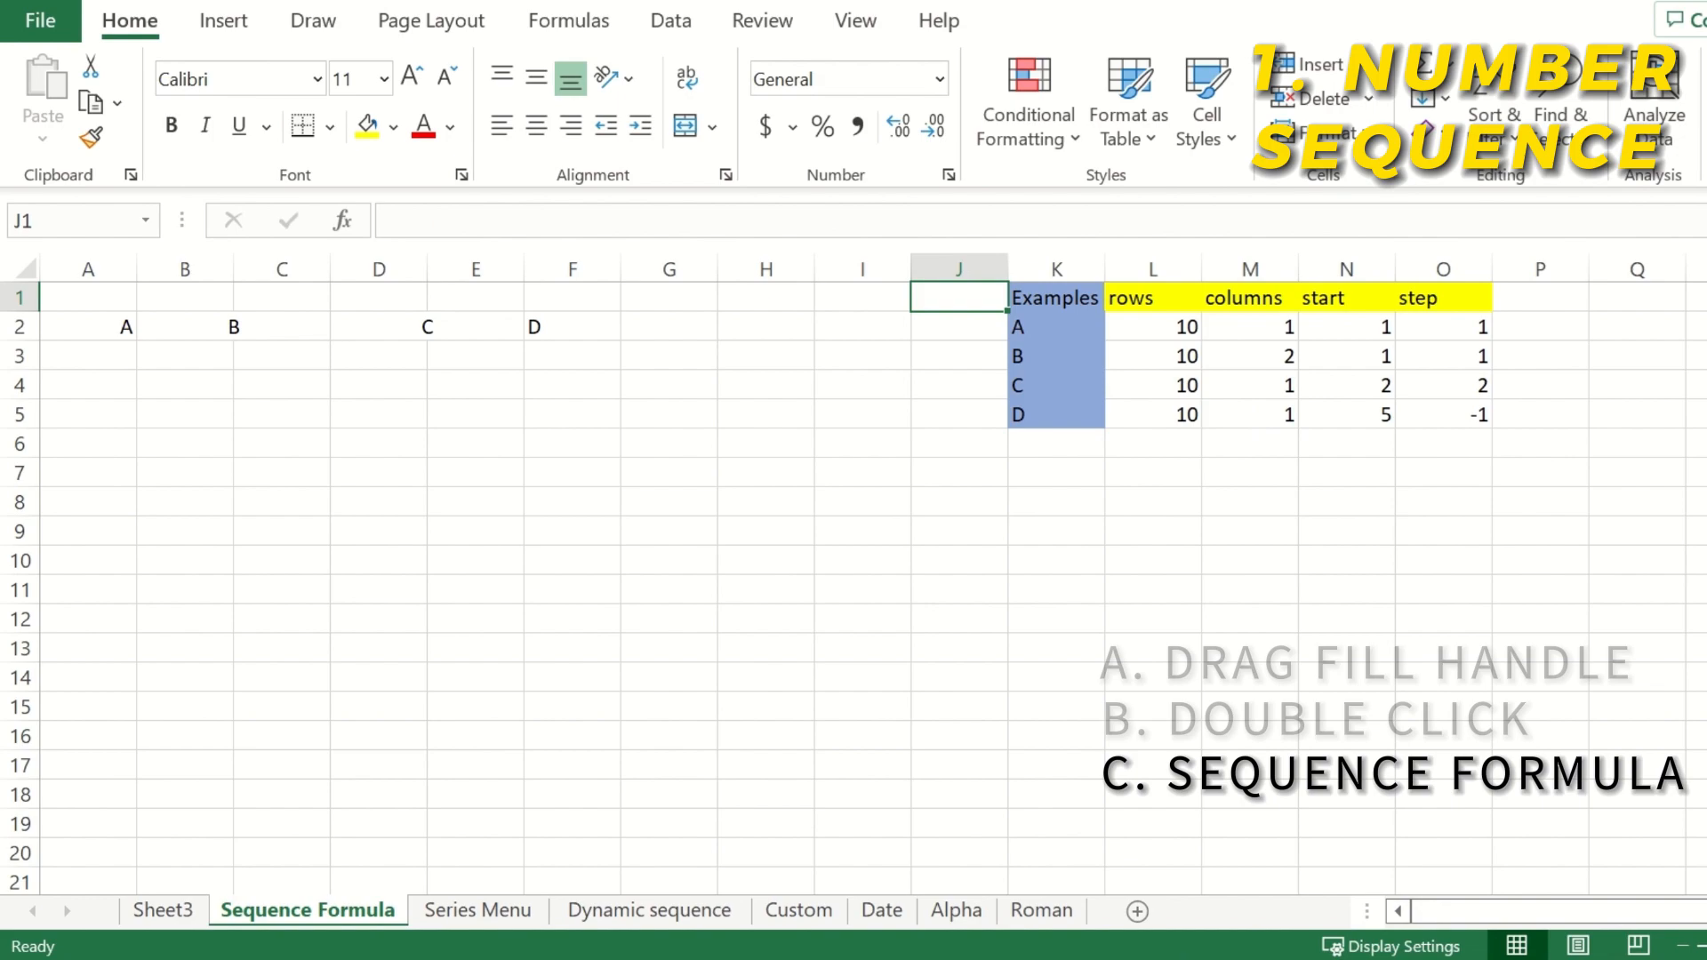
Enter the formula =SEQUENCE(10,1,1,1) in cell A3 to generate example A
left_click(88, 356)
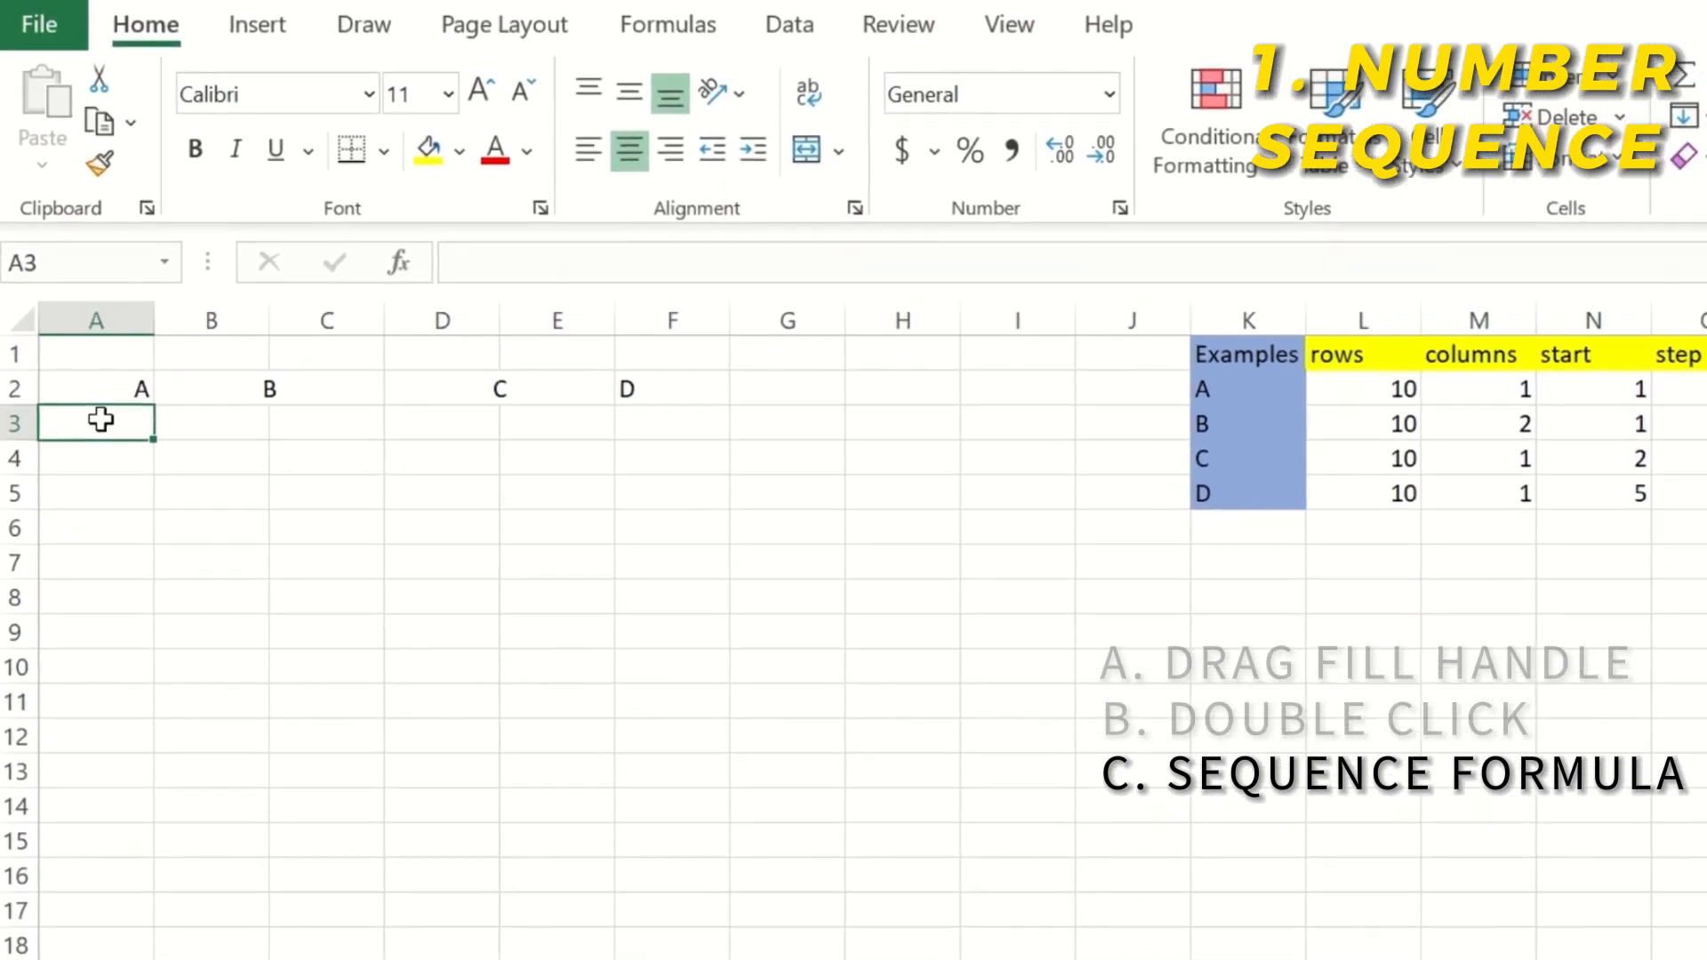
type("=seq")
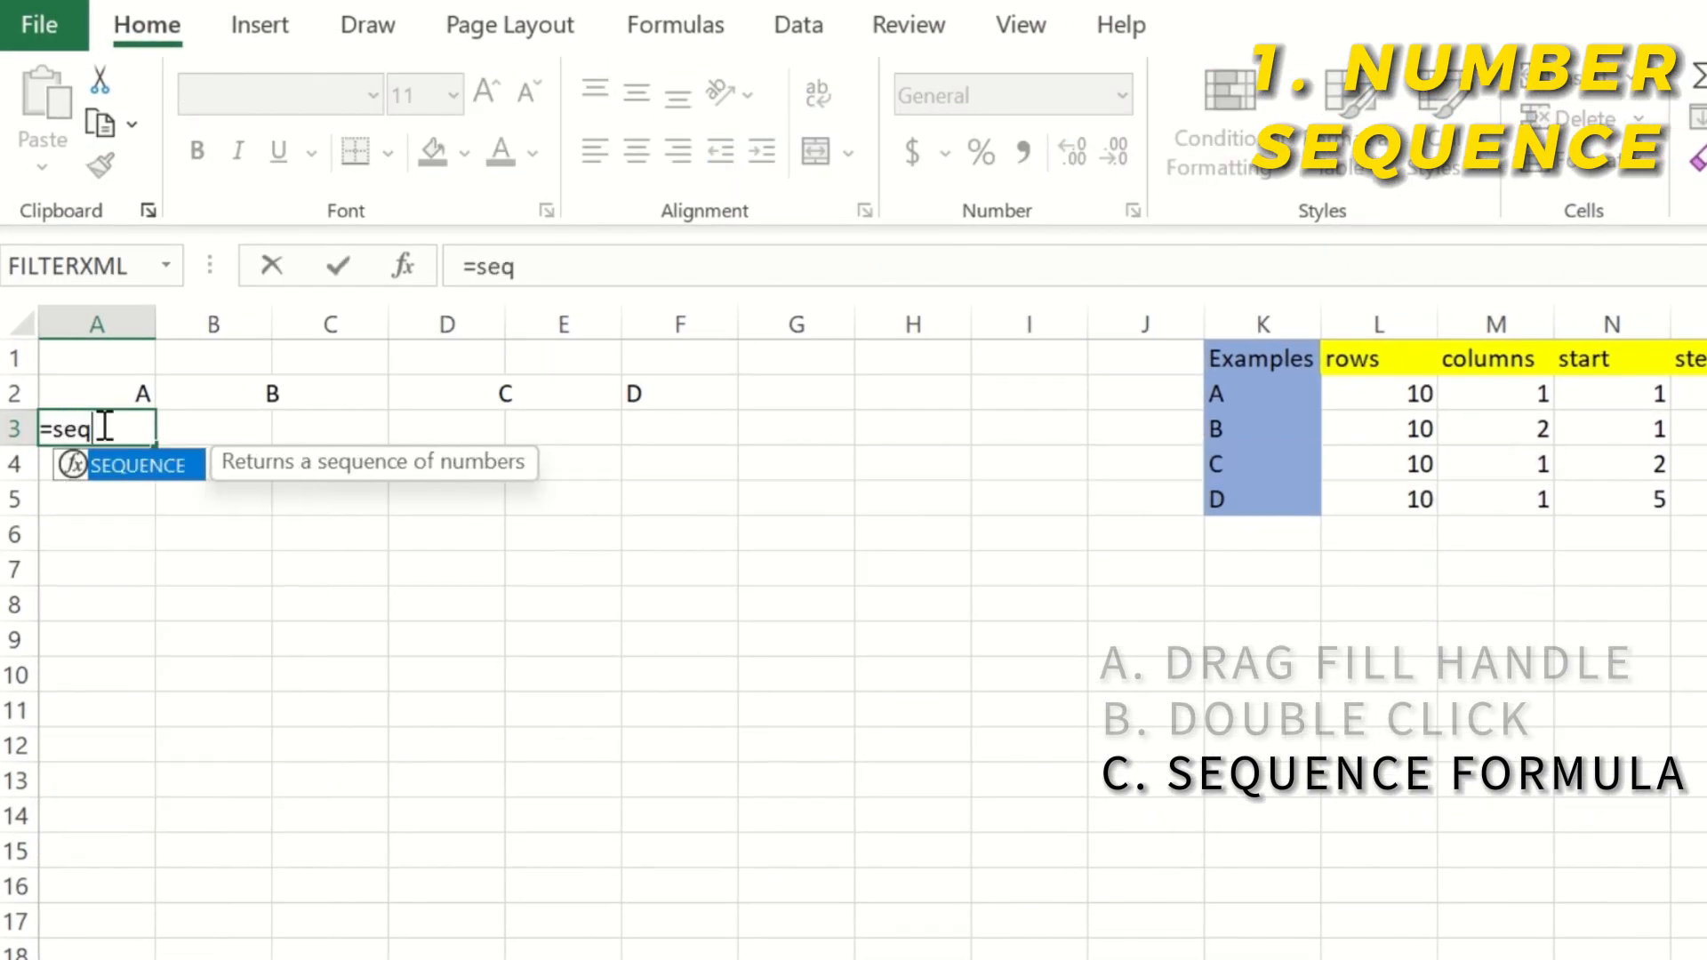
type("uence(")
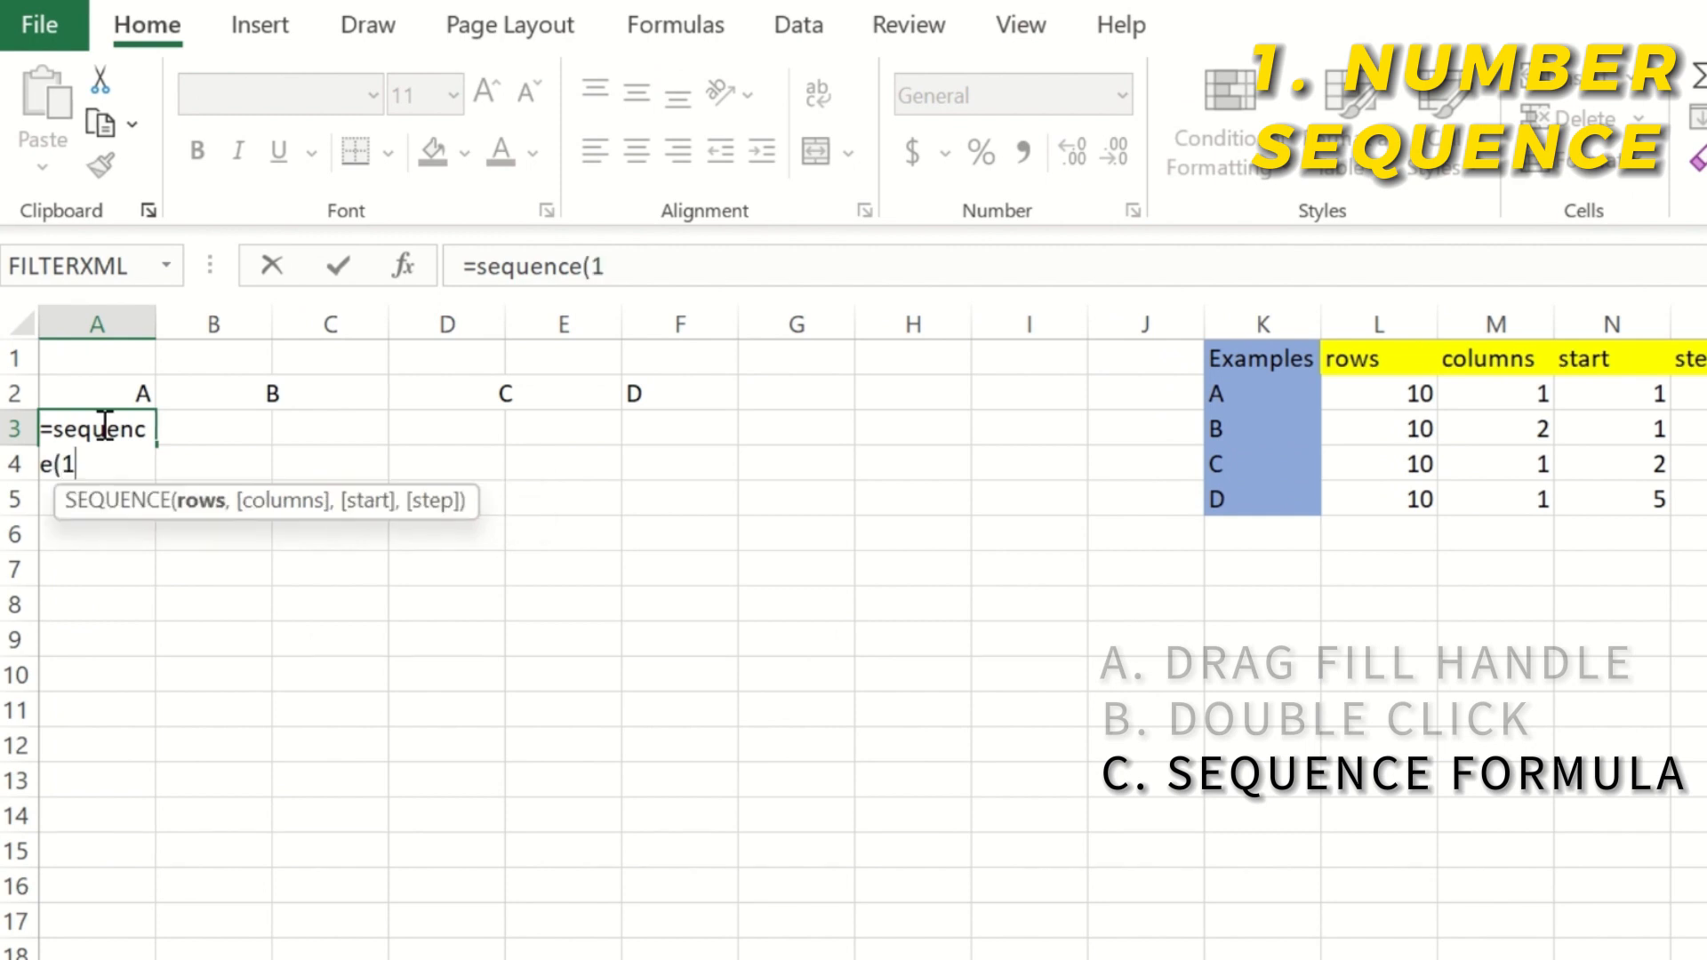
type("10,1,1,")
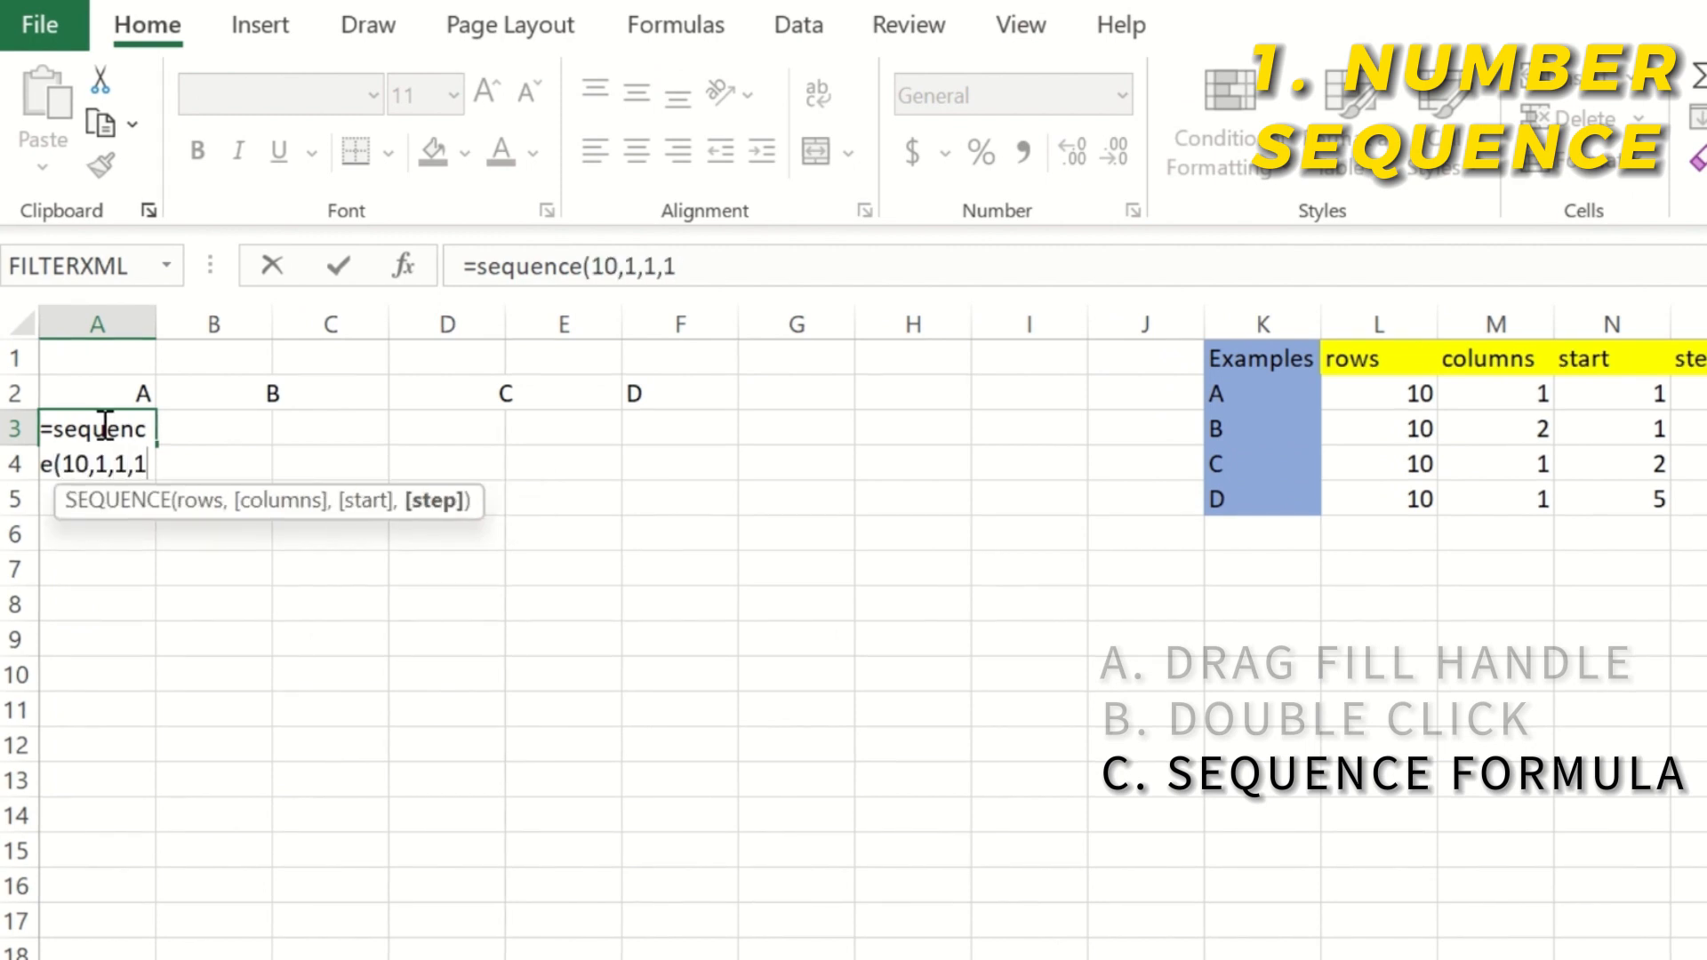
type("1)")
key("Return")
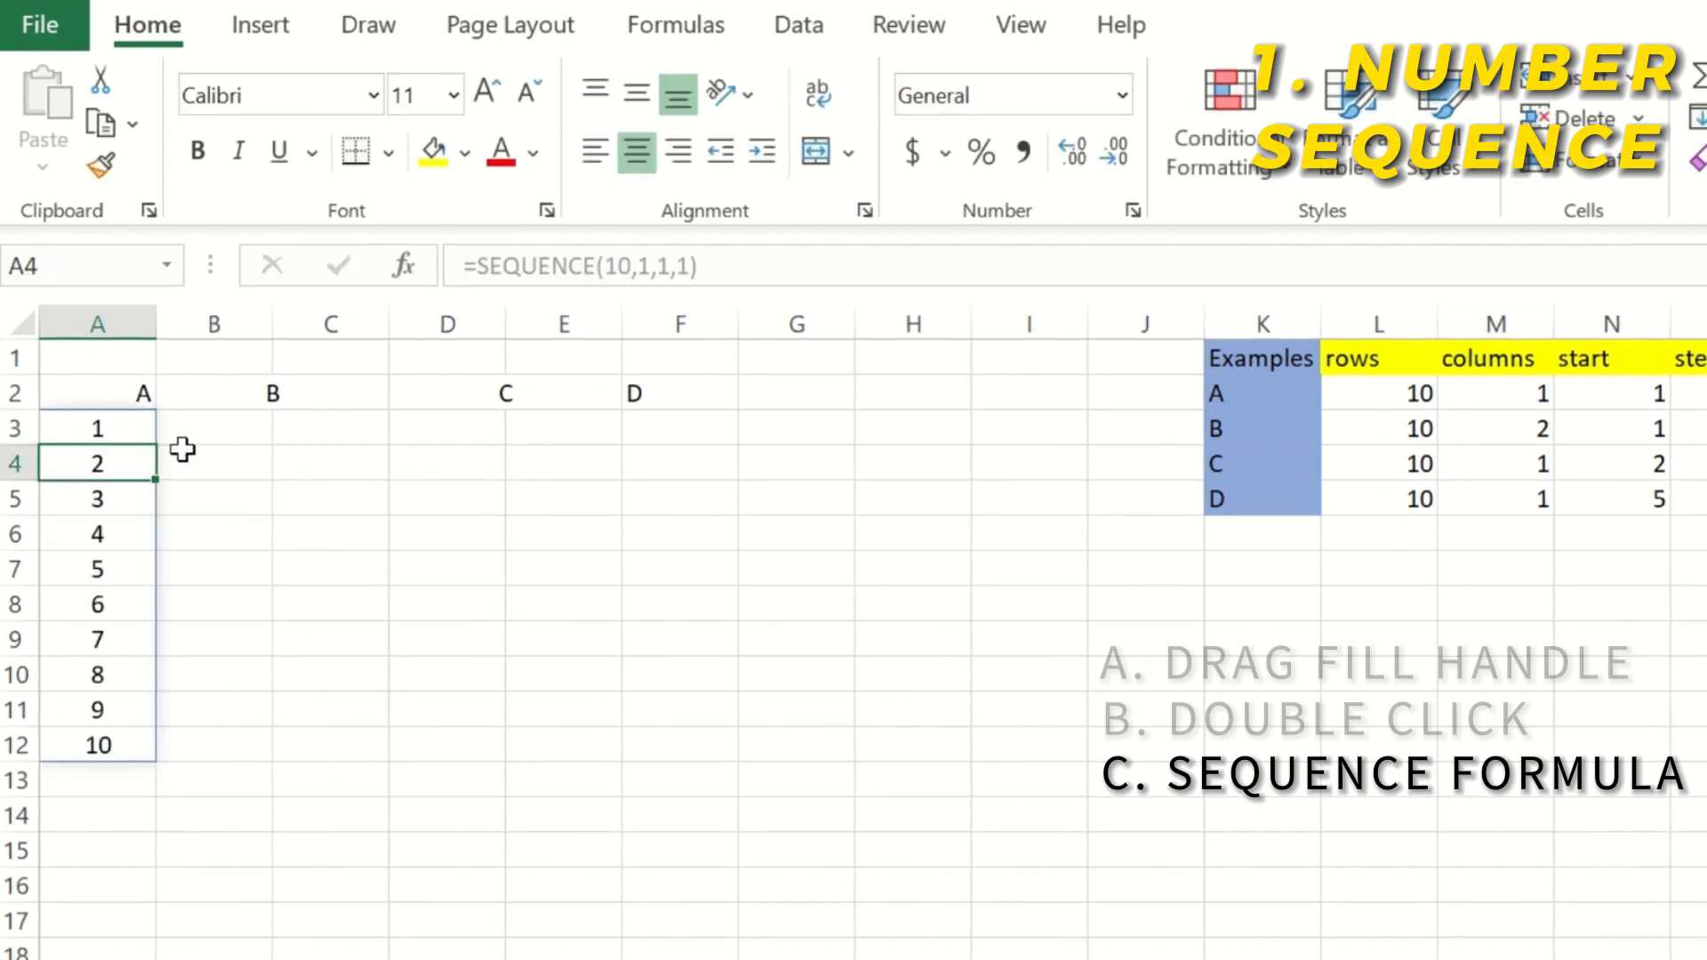
left_click_drag(116, 436, 102, 746)
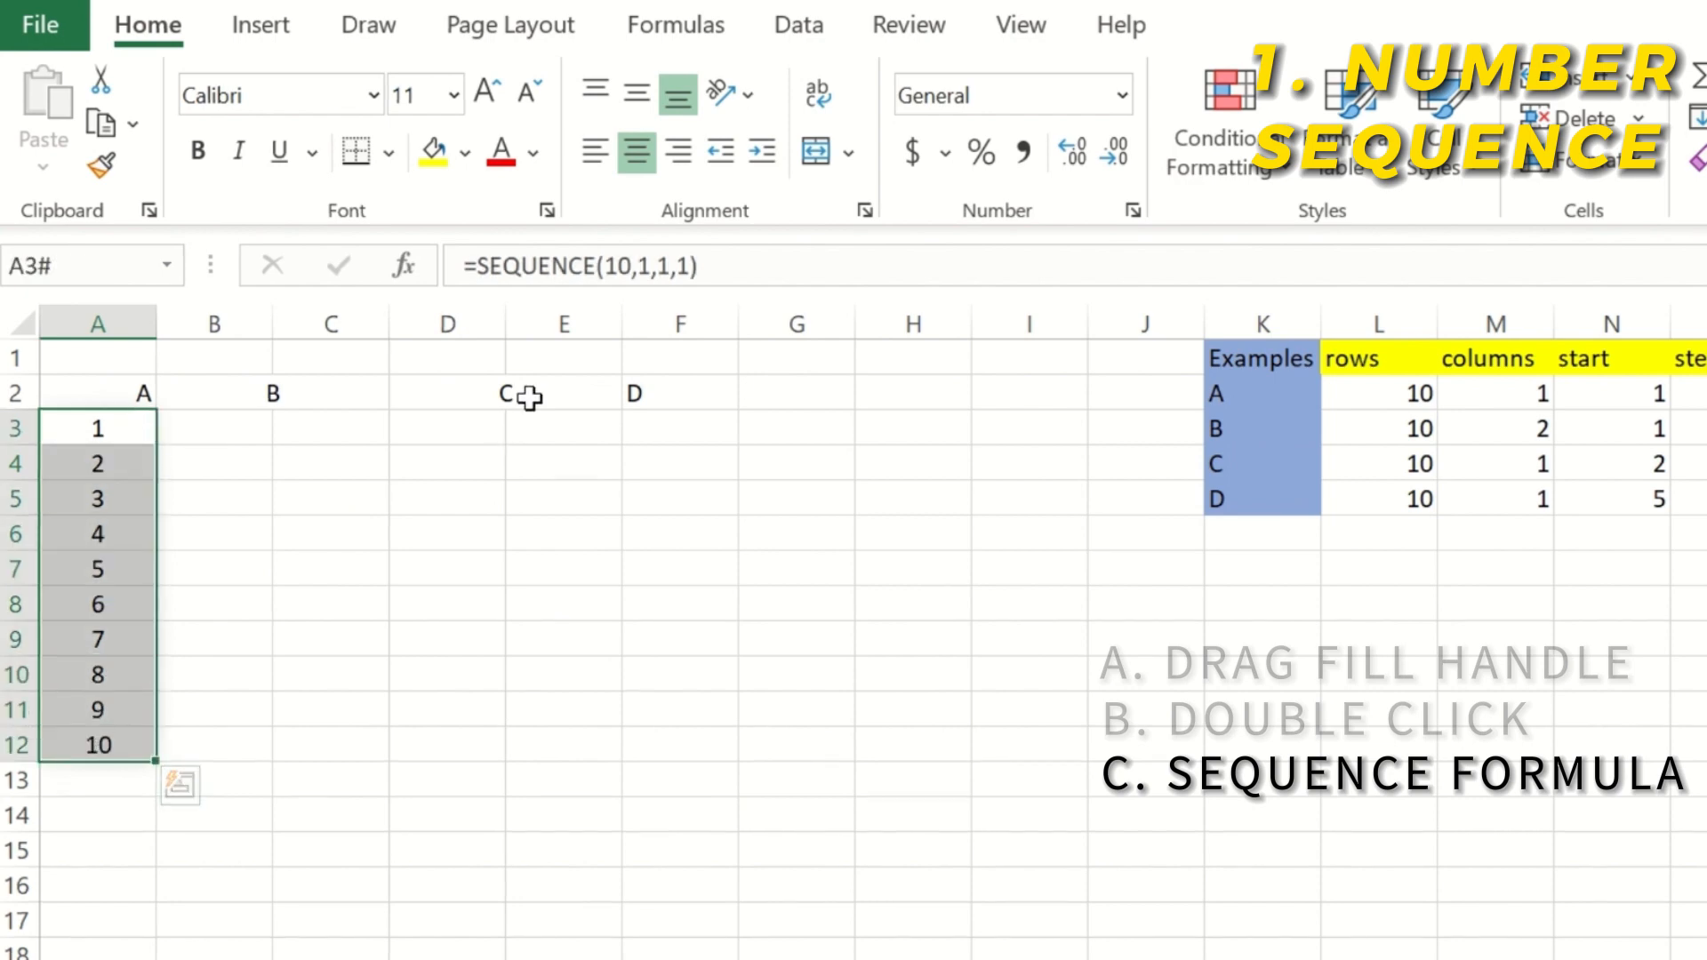
left_click(106, 320)
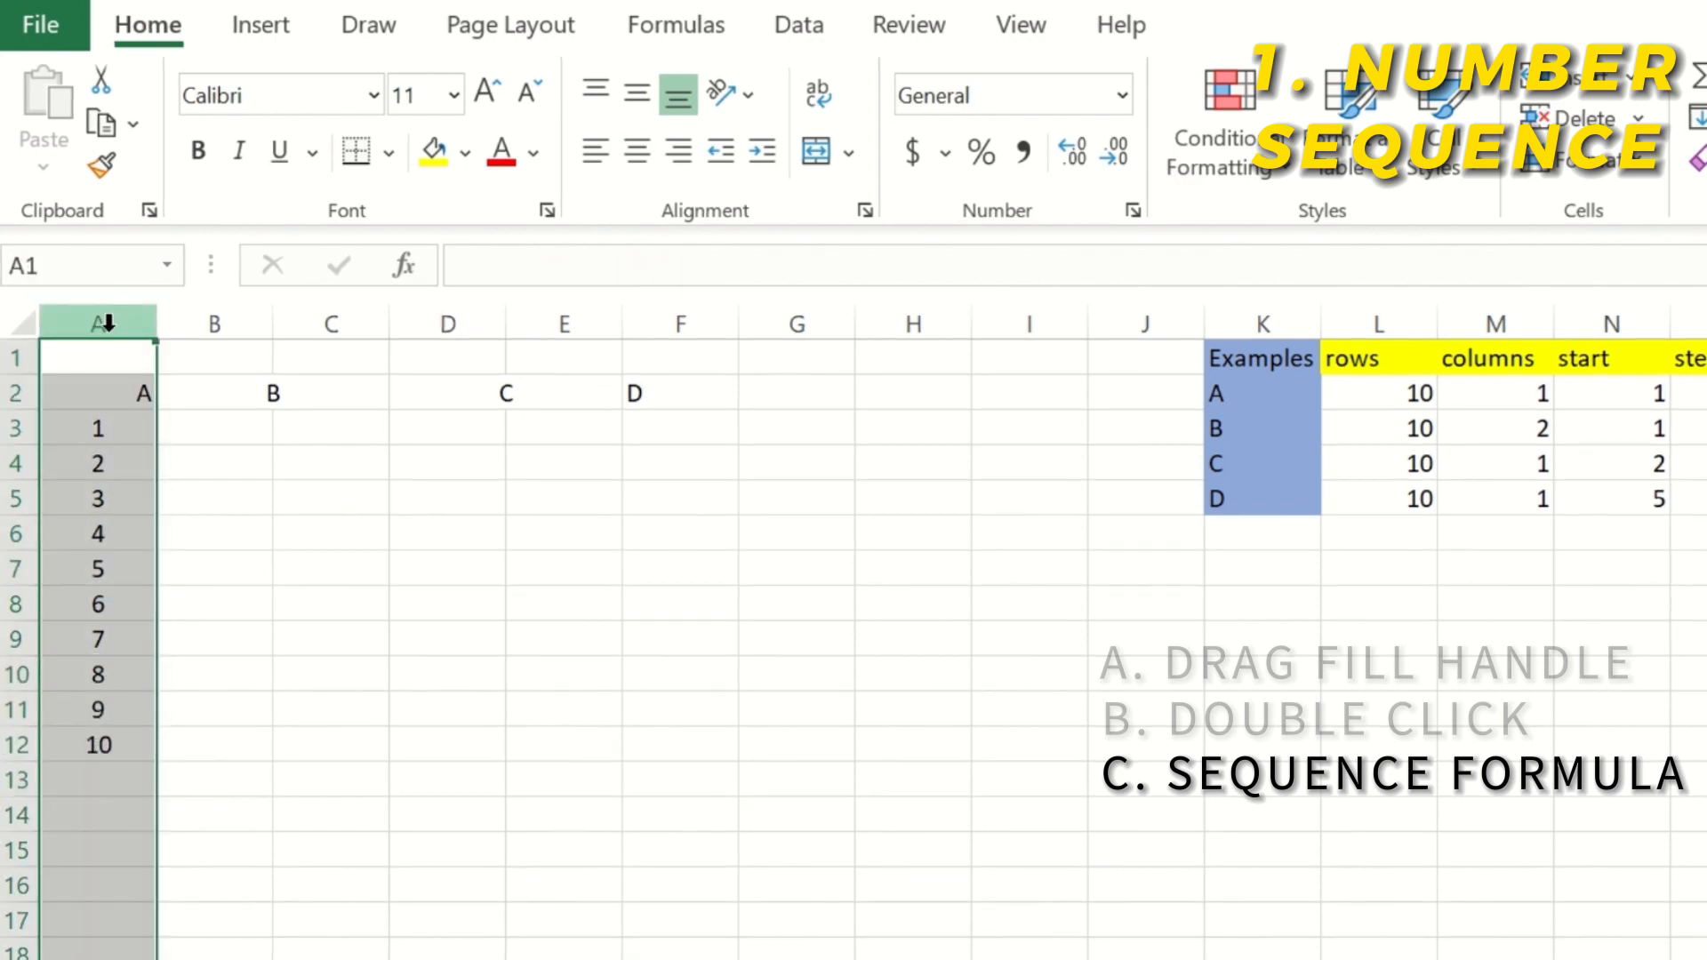
left_click(114, 508)
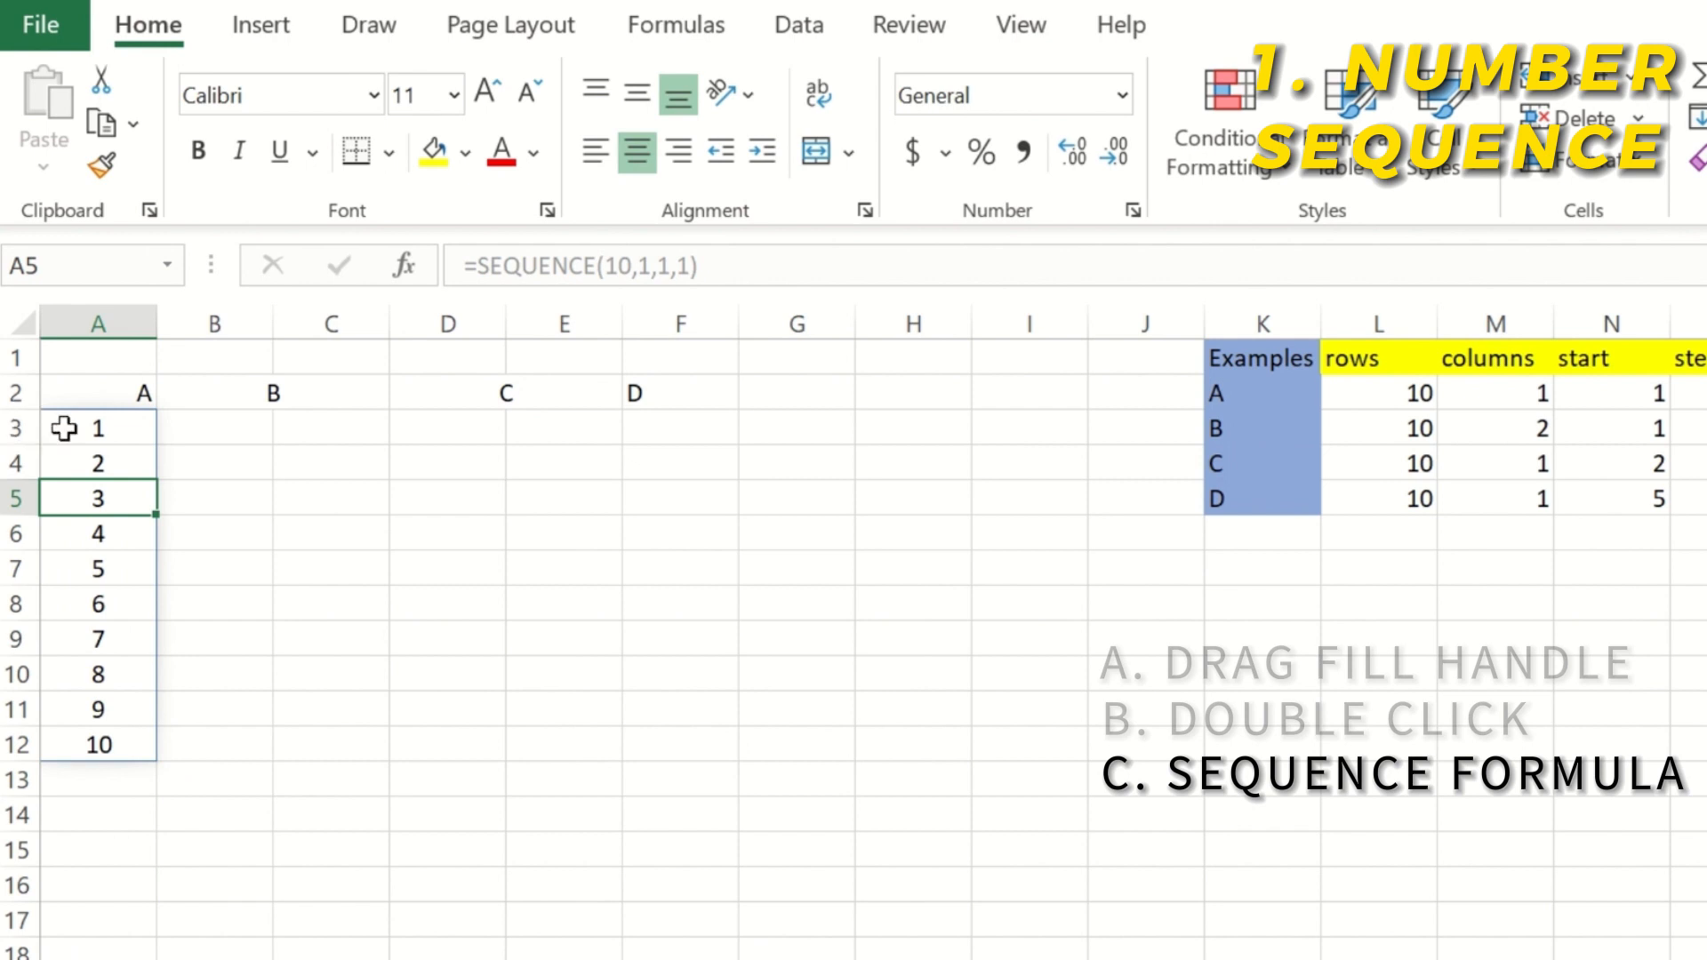
left_click_drag(65, 432, 89, 745)
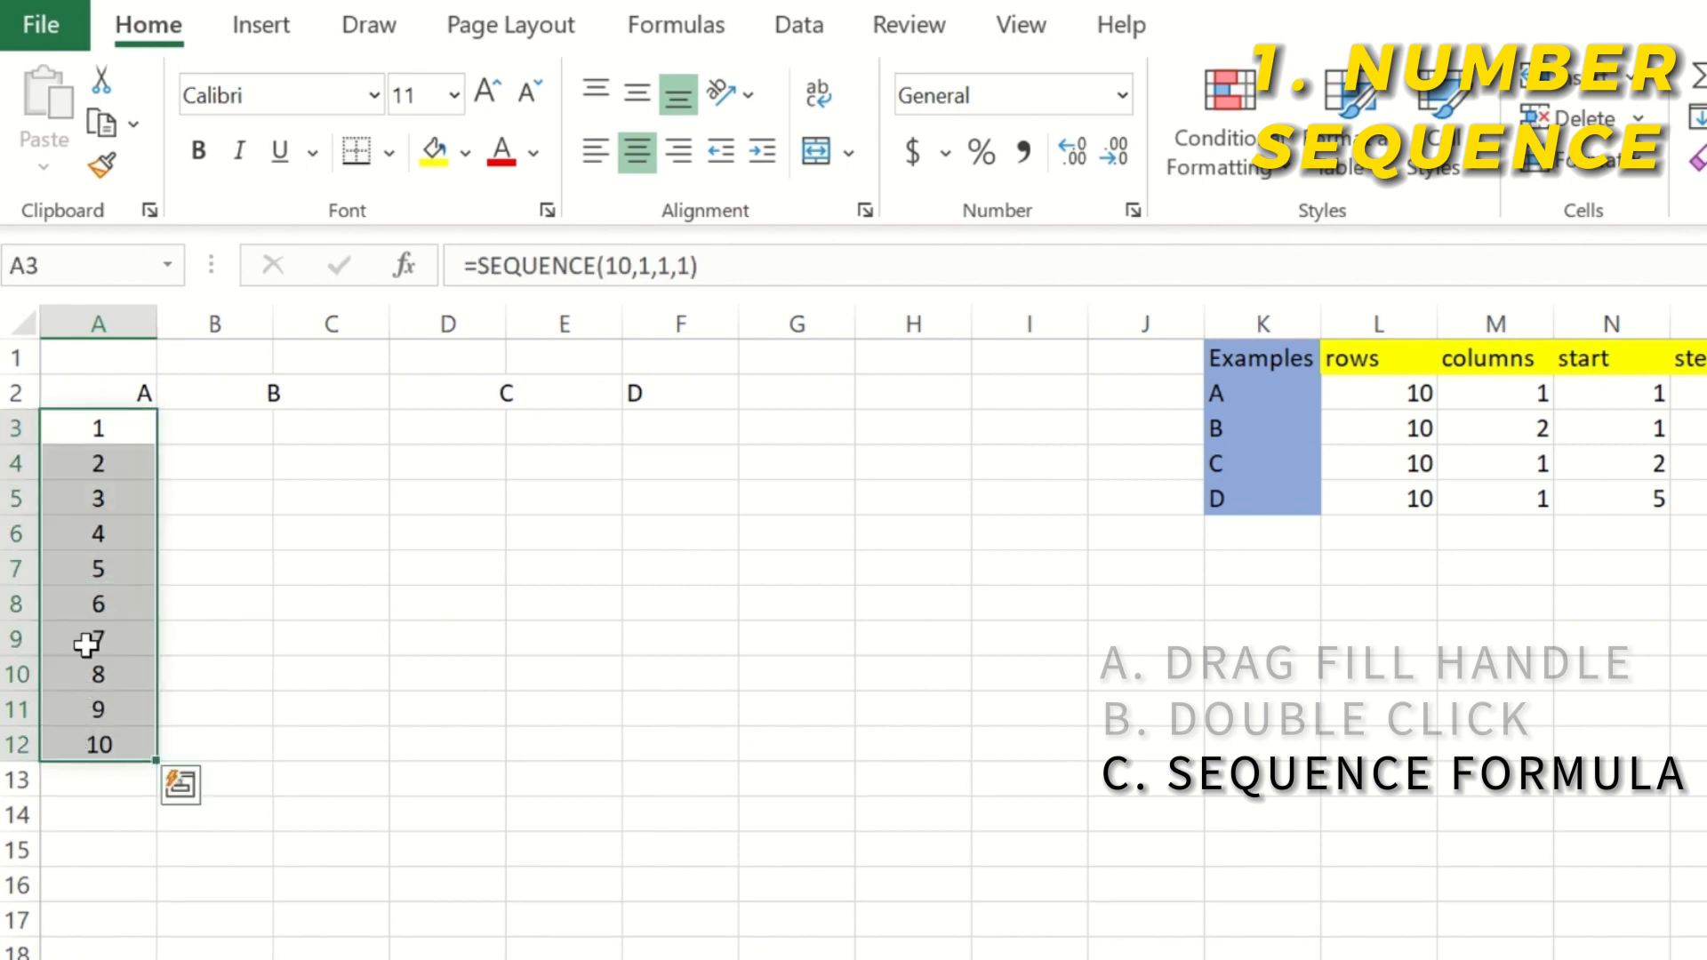
Change the rows argument of the SEQUENCE formula in A3 to 20
left_click(103, 320)
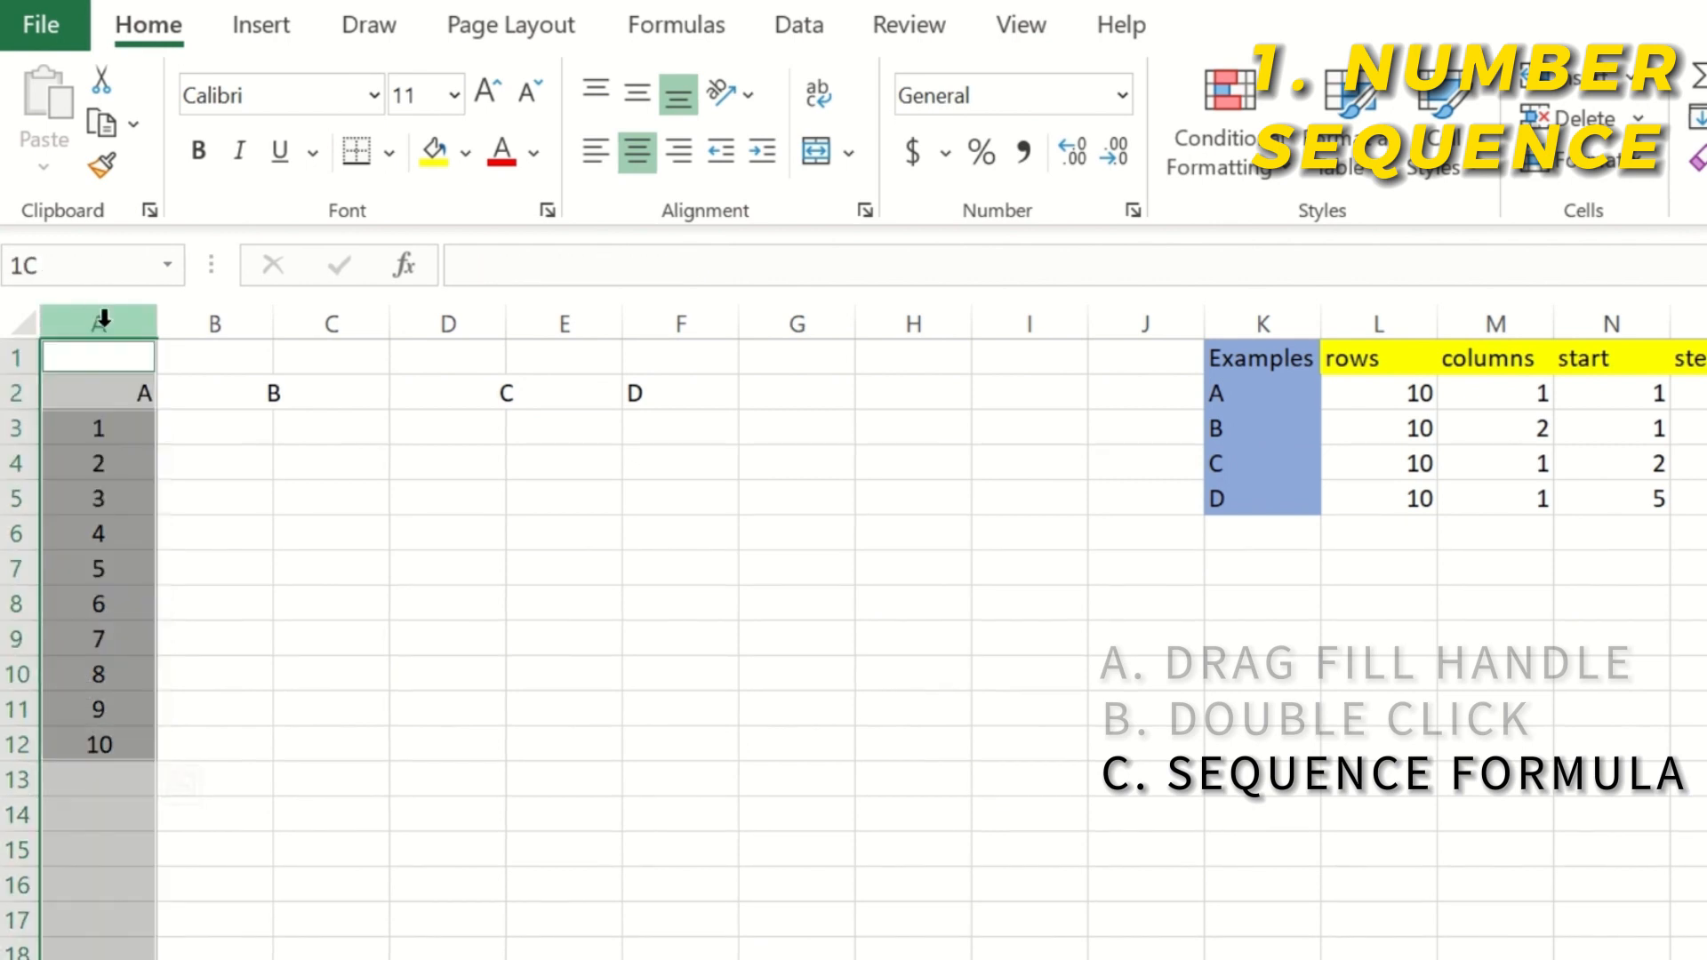
left_click(99, 436)
mouse_move(629, 269)
left_mouse_down()
mouse_move(605, 276)
mouse_move(638, 271)
left_mouse_up()
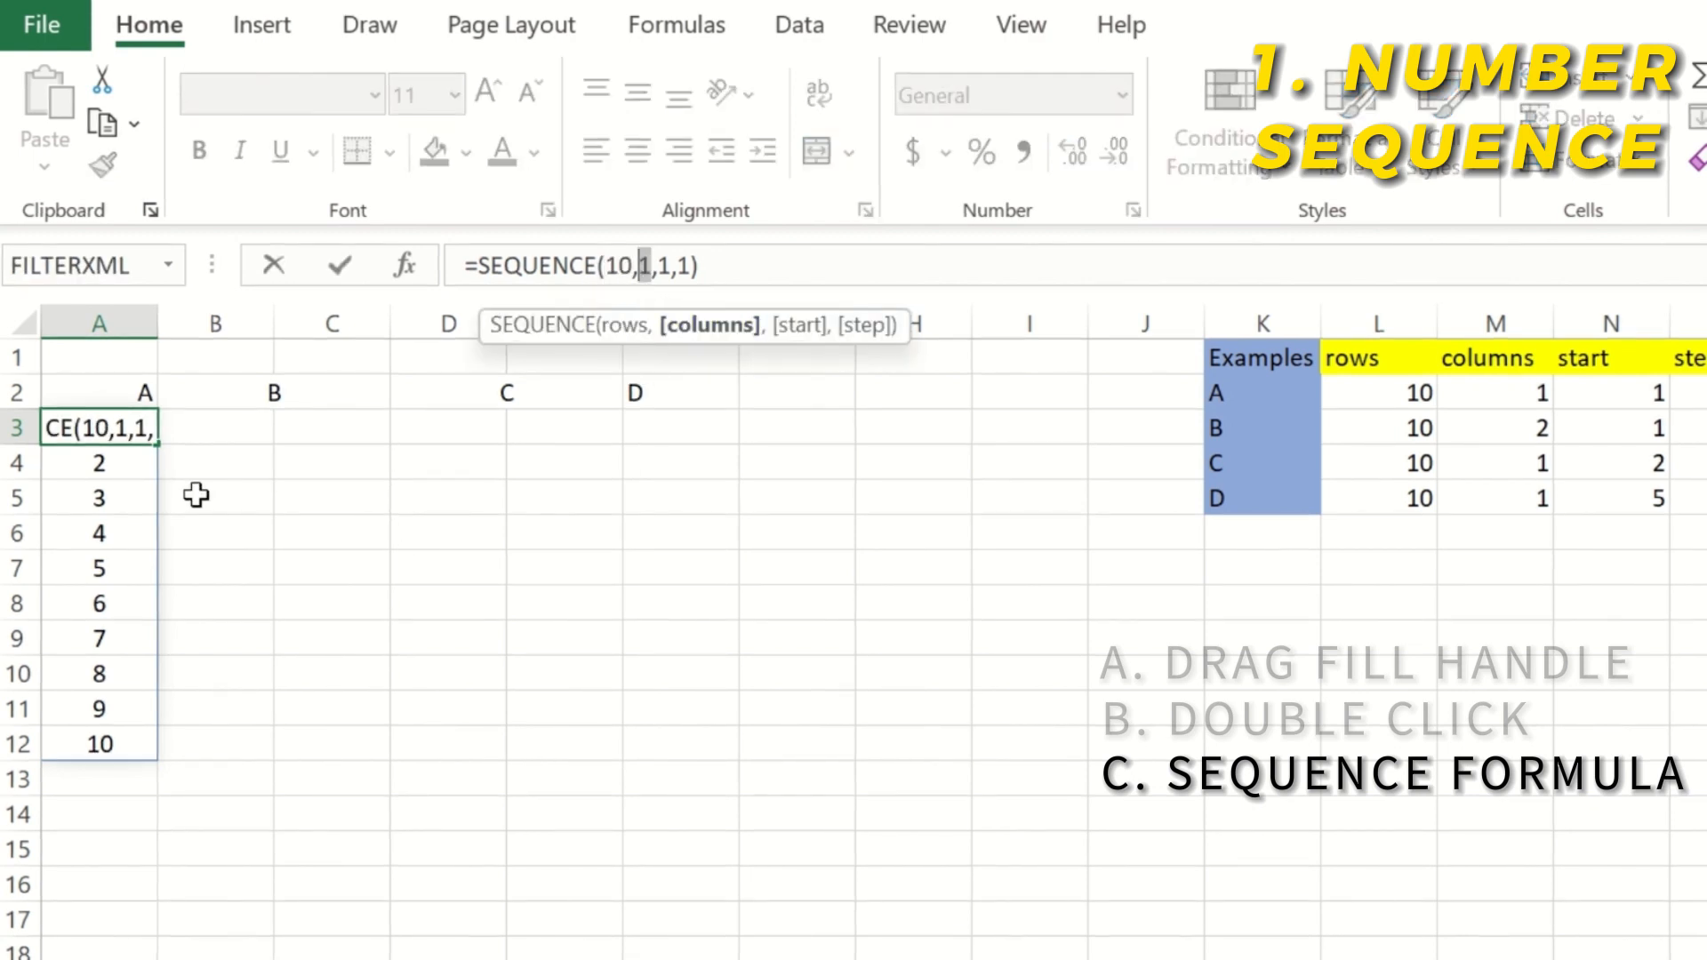
key("Escape")
left_click_drag(634, 265, 613, 257)
type("20")
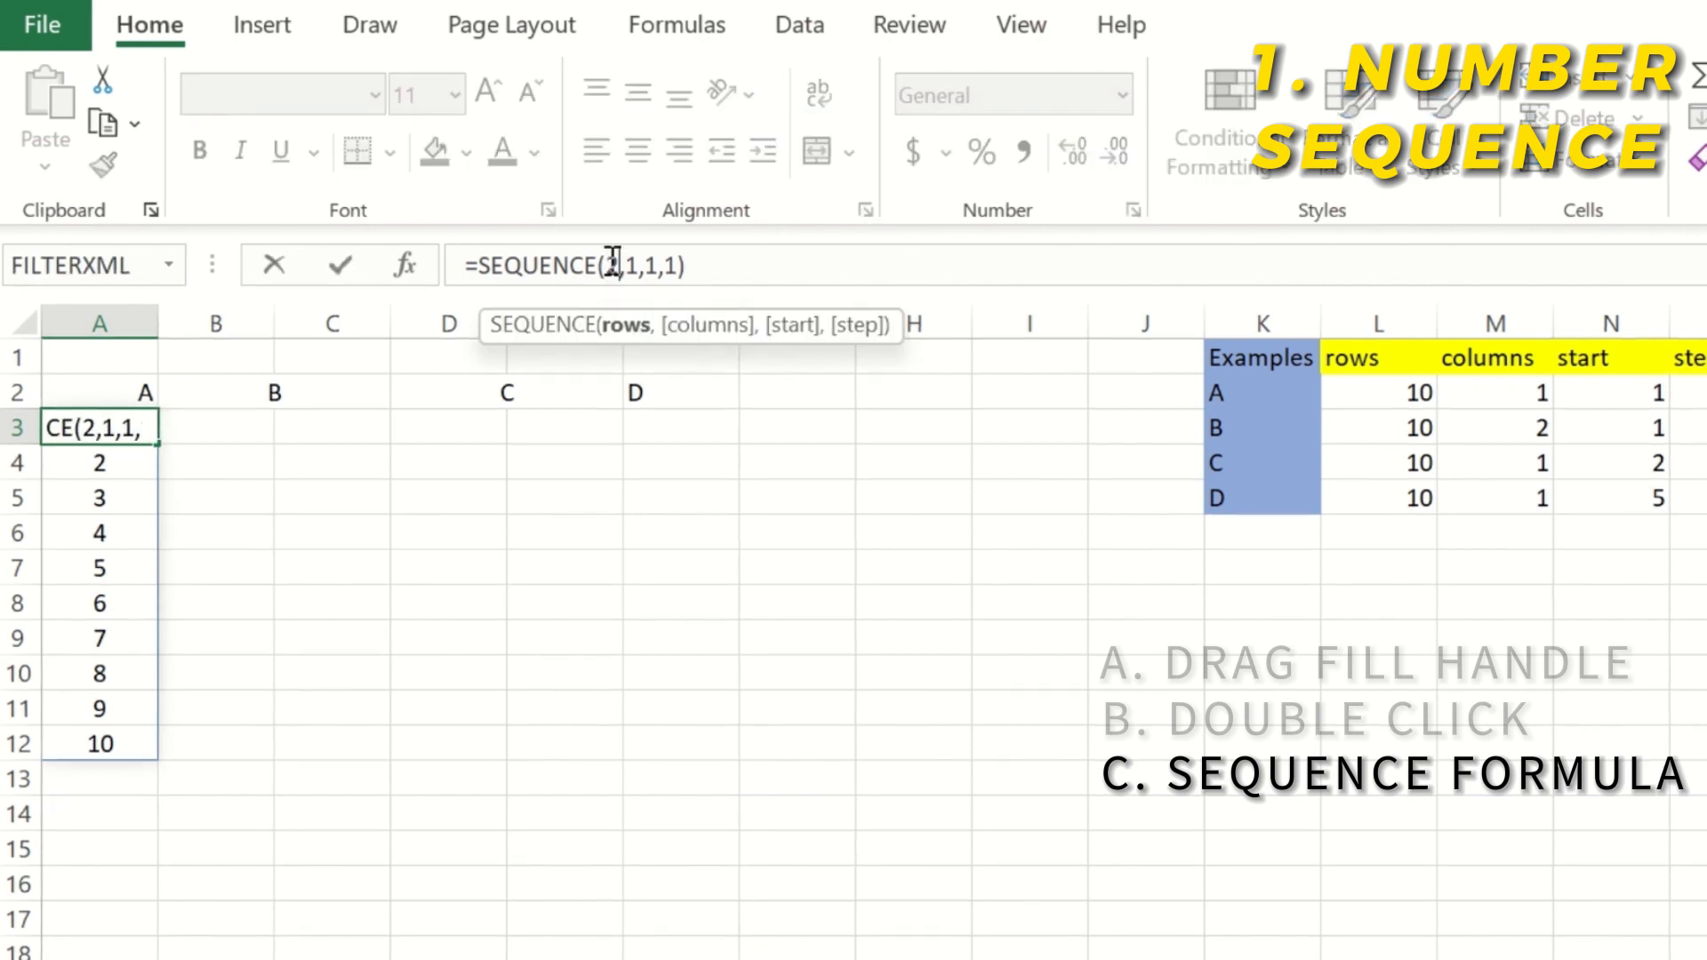
key("Return")
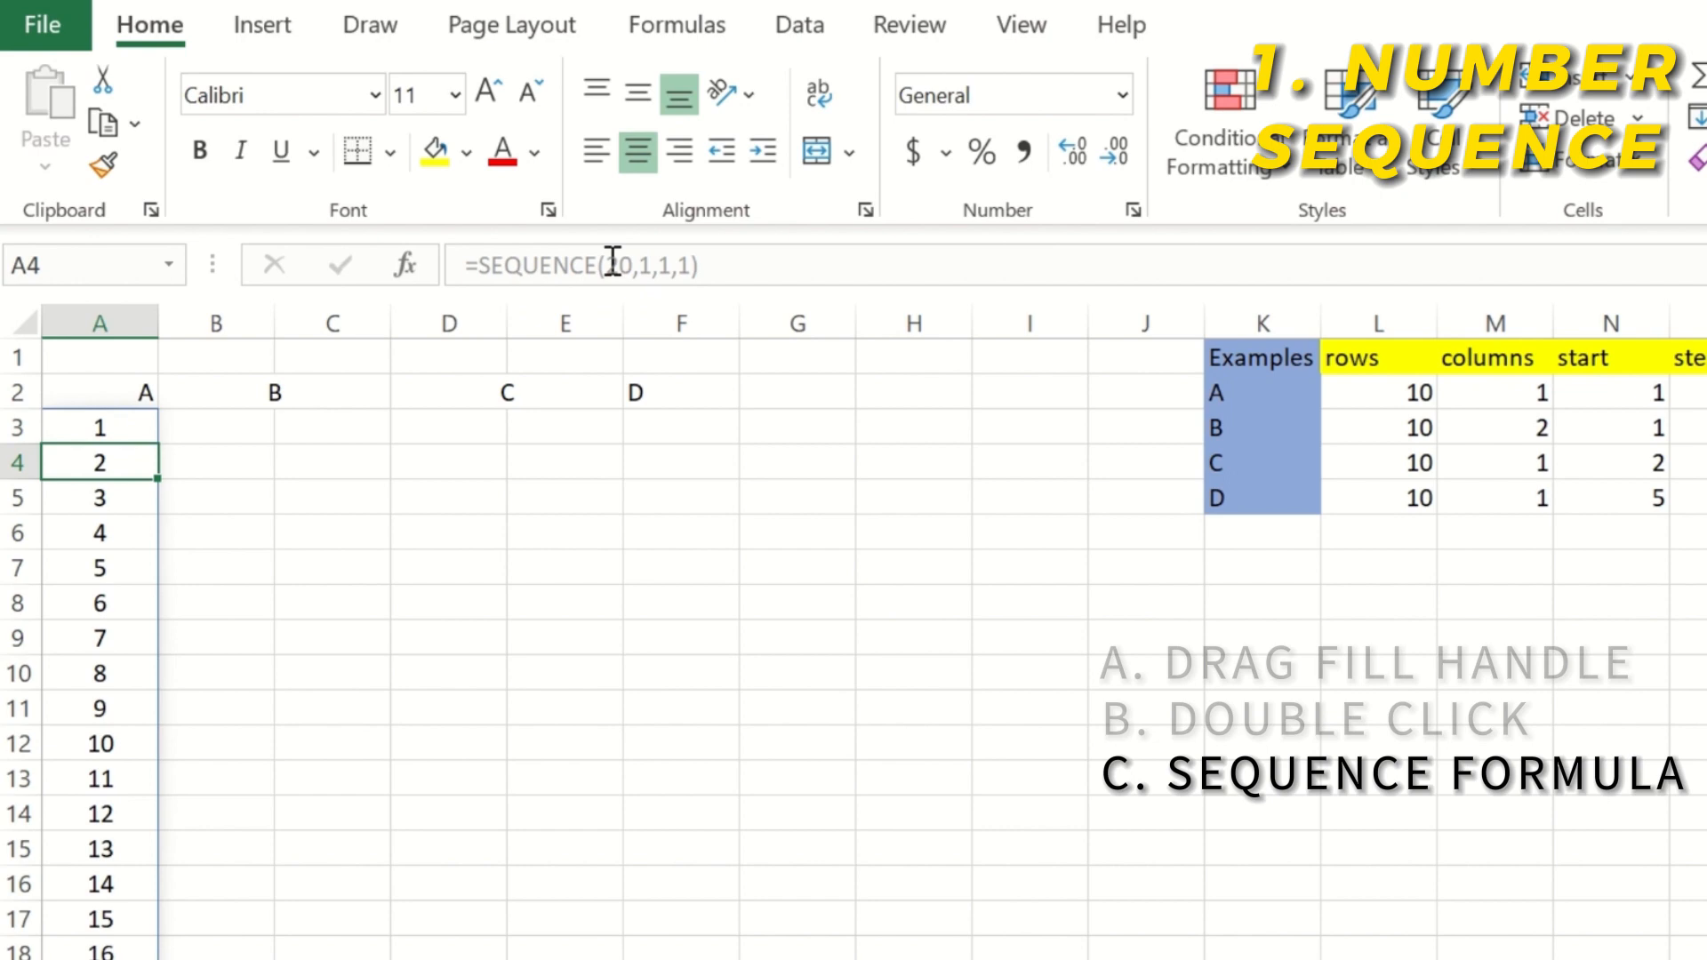
Change the rows argument of the SEQUENCE formula in A3 to 100 and check the extended list
left_click(102, 431)
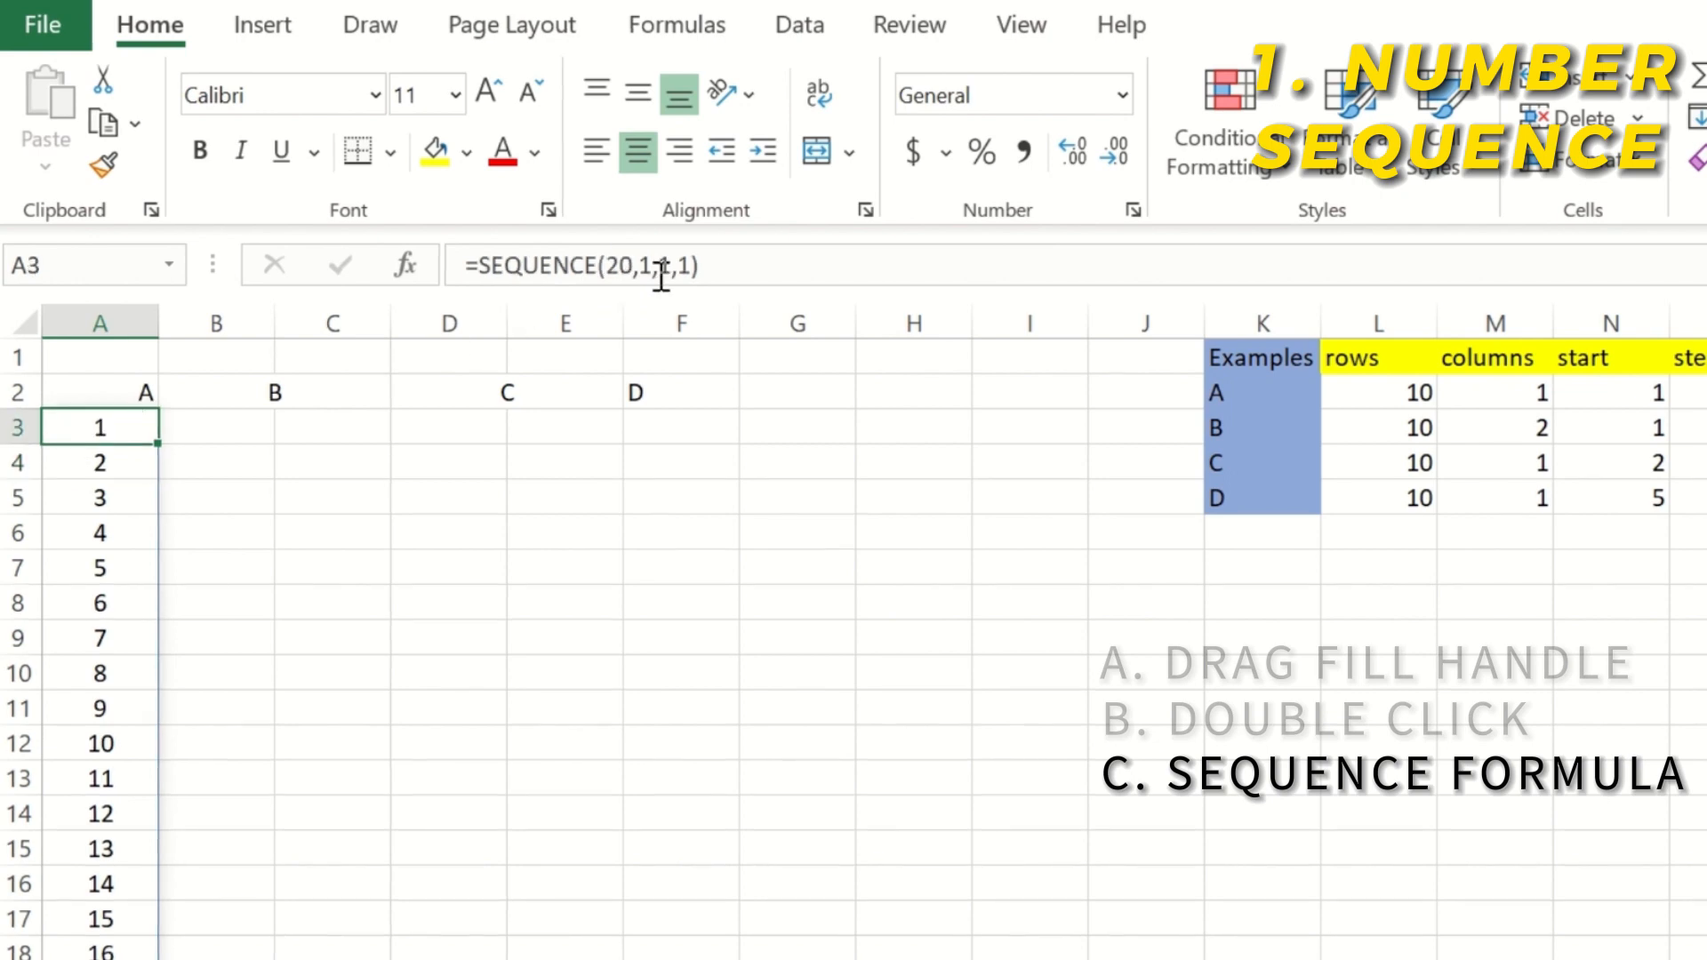
left_click(620, 265)
key("BackSpace")
type("10")
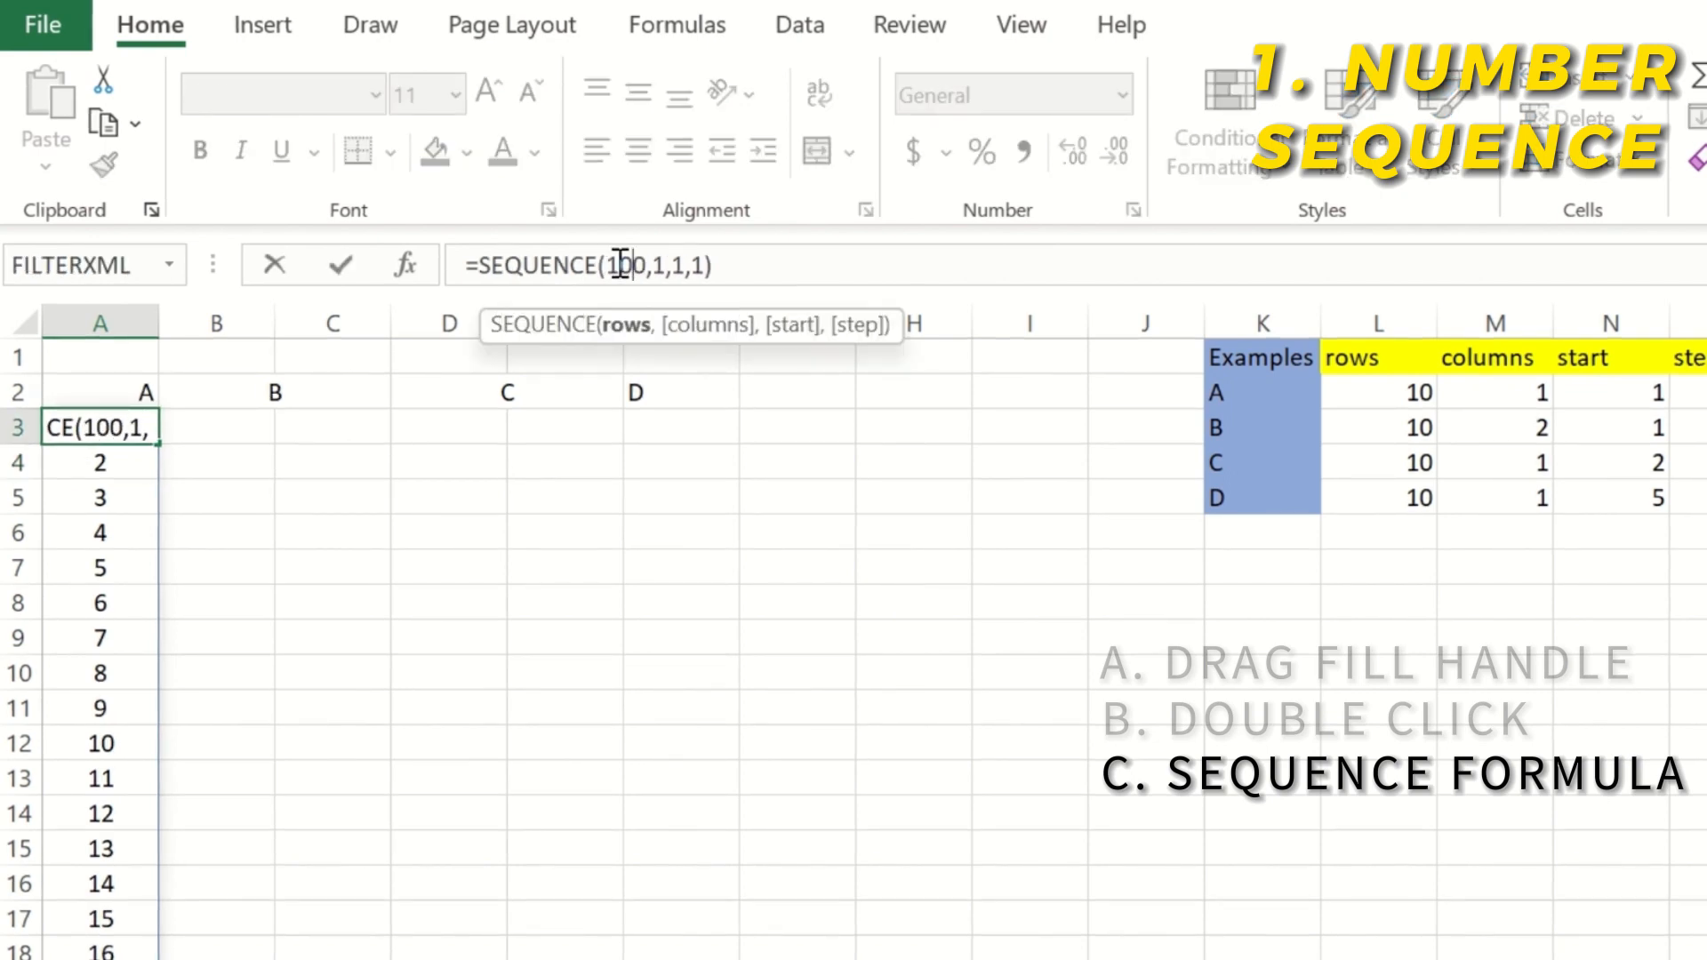
key("Return")
scroll(155, 522, "down", 16)
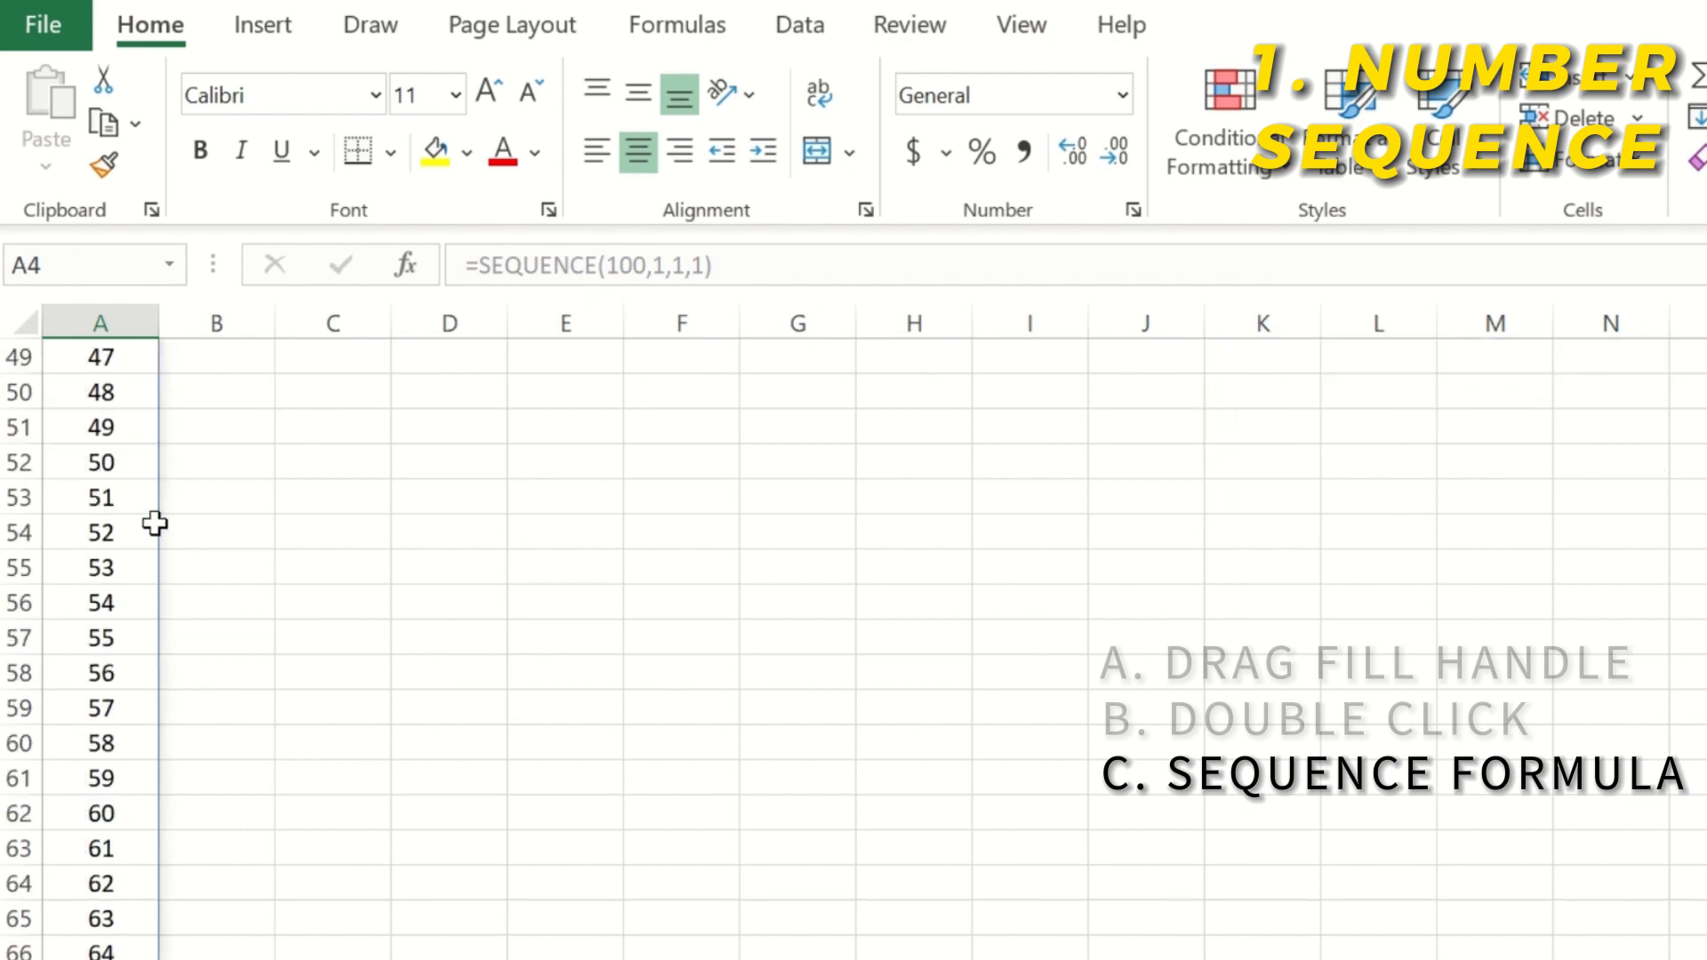
scroll(155, 525, "up", 6)
scroll(155, 523, "up", 10)
Shorten the formula in A3 to =SEQUENCE(10), leaving out the columns, start and step arguments
left_click(134, 425)
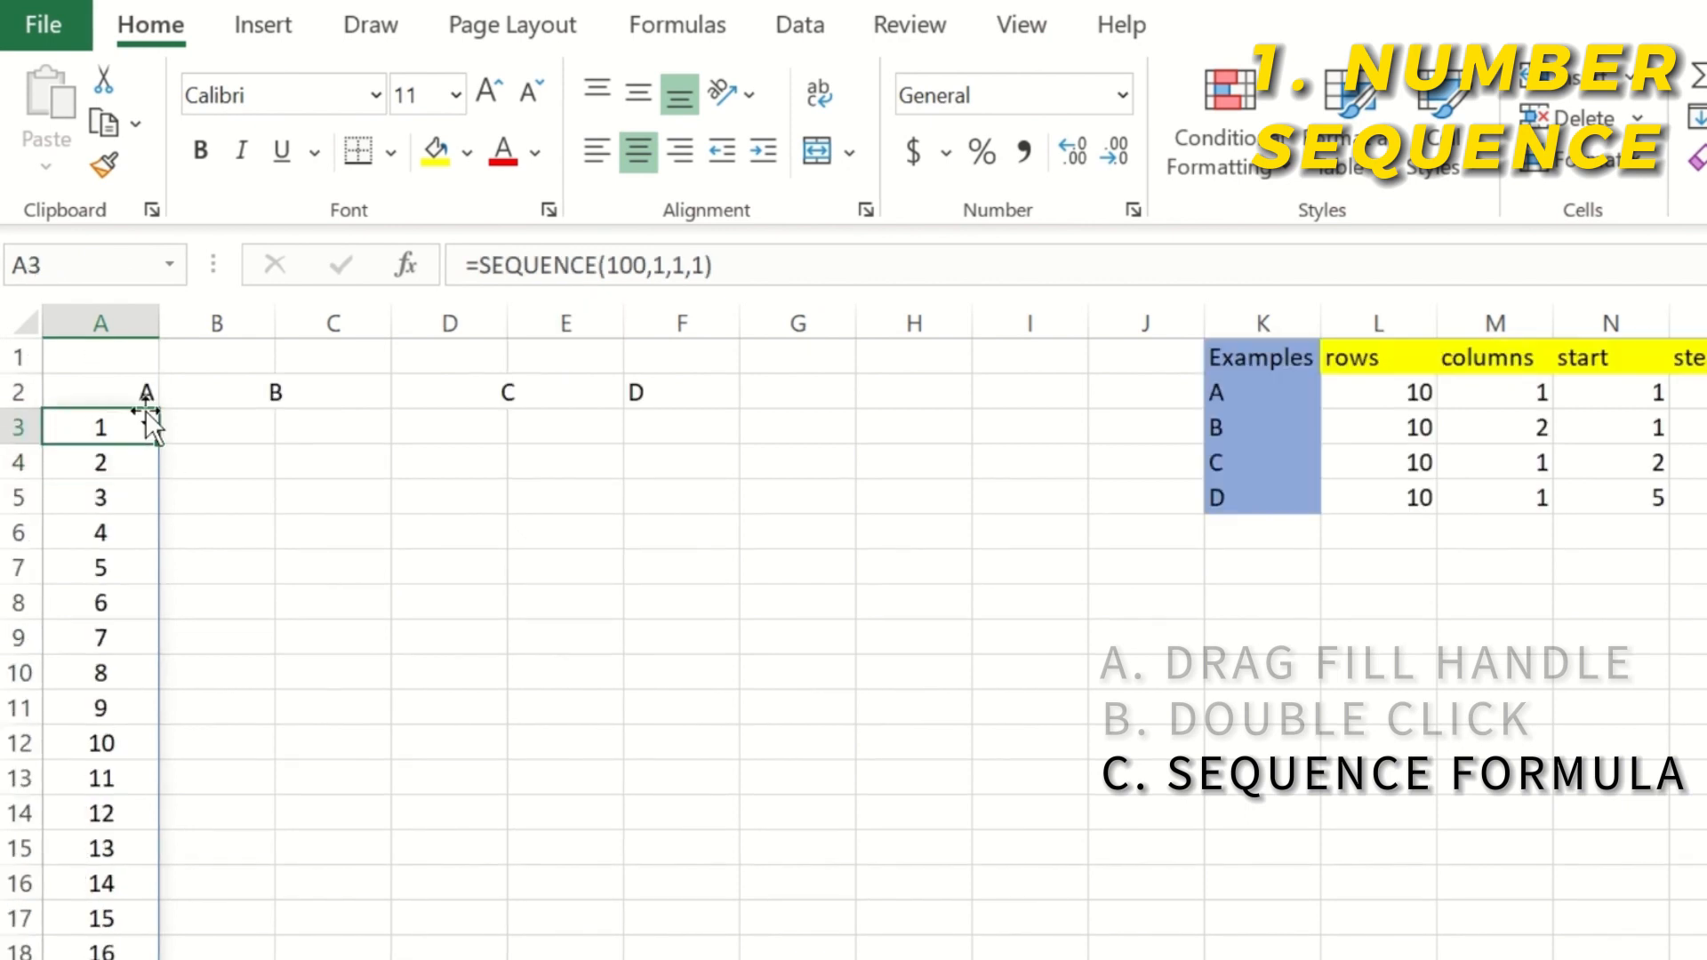
left_click_drag(631, 267, 752, 272)
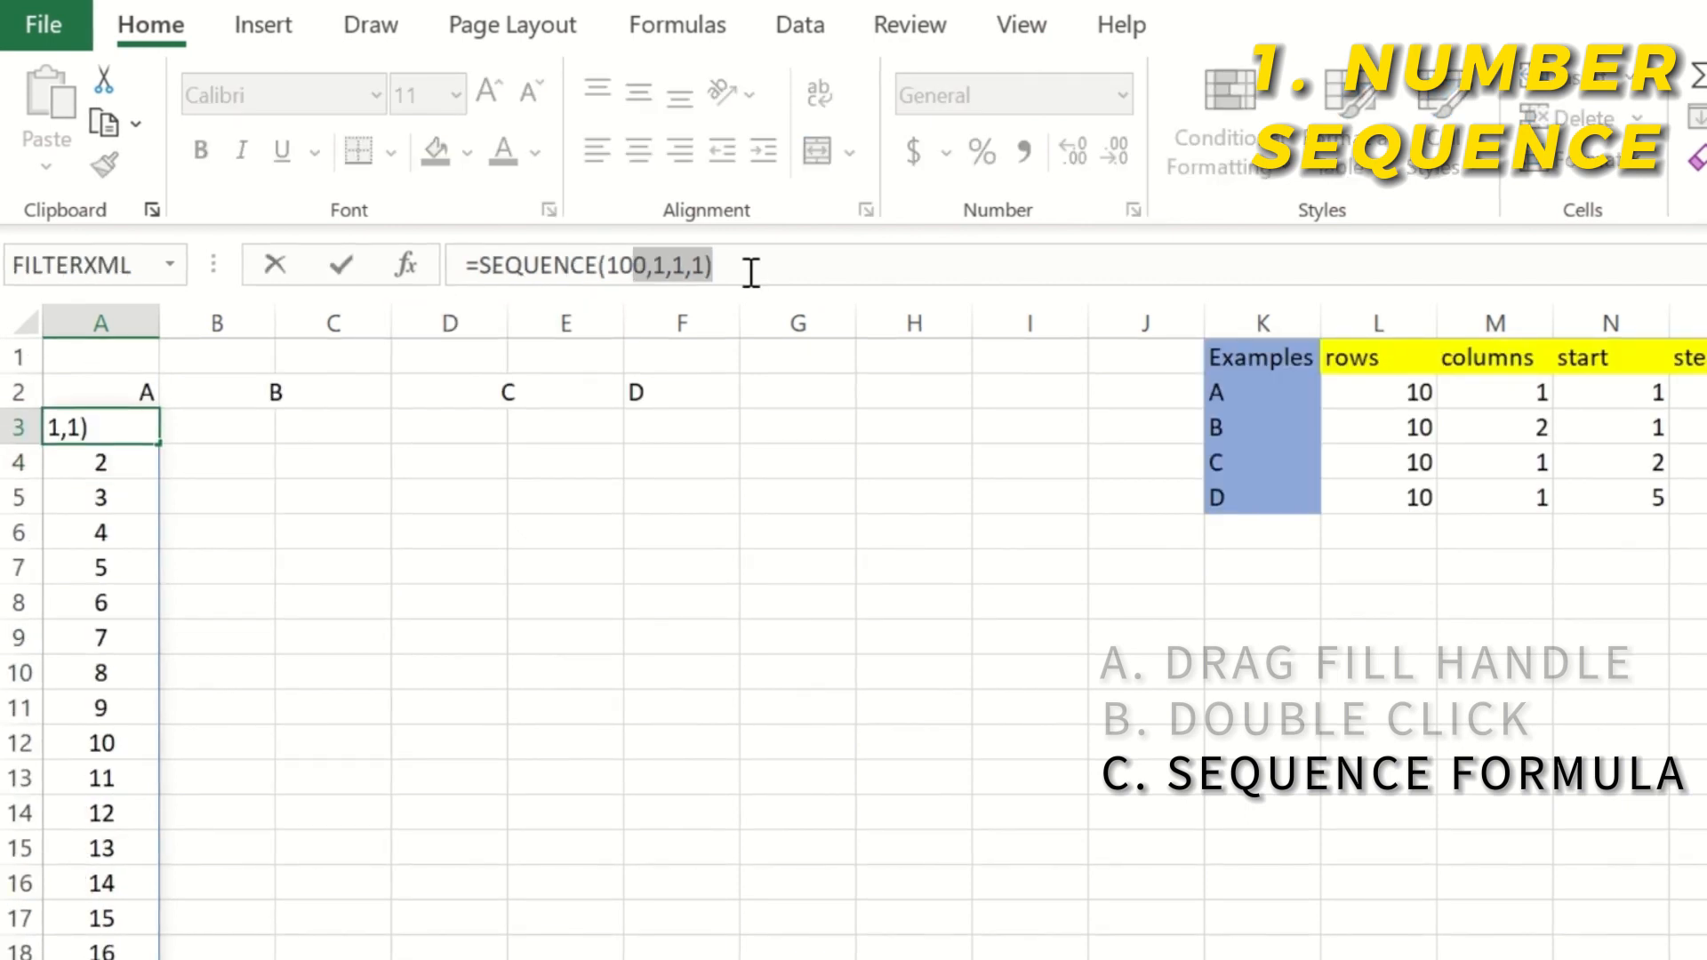
key("BackSpace")
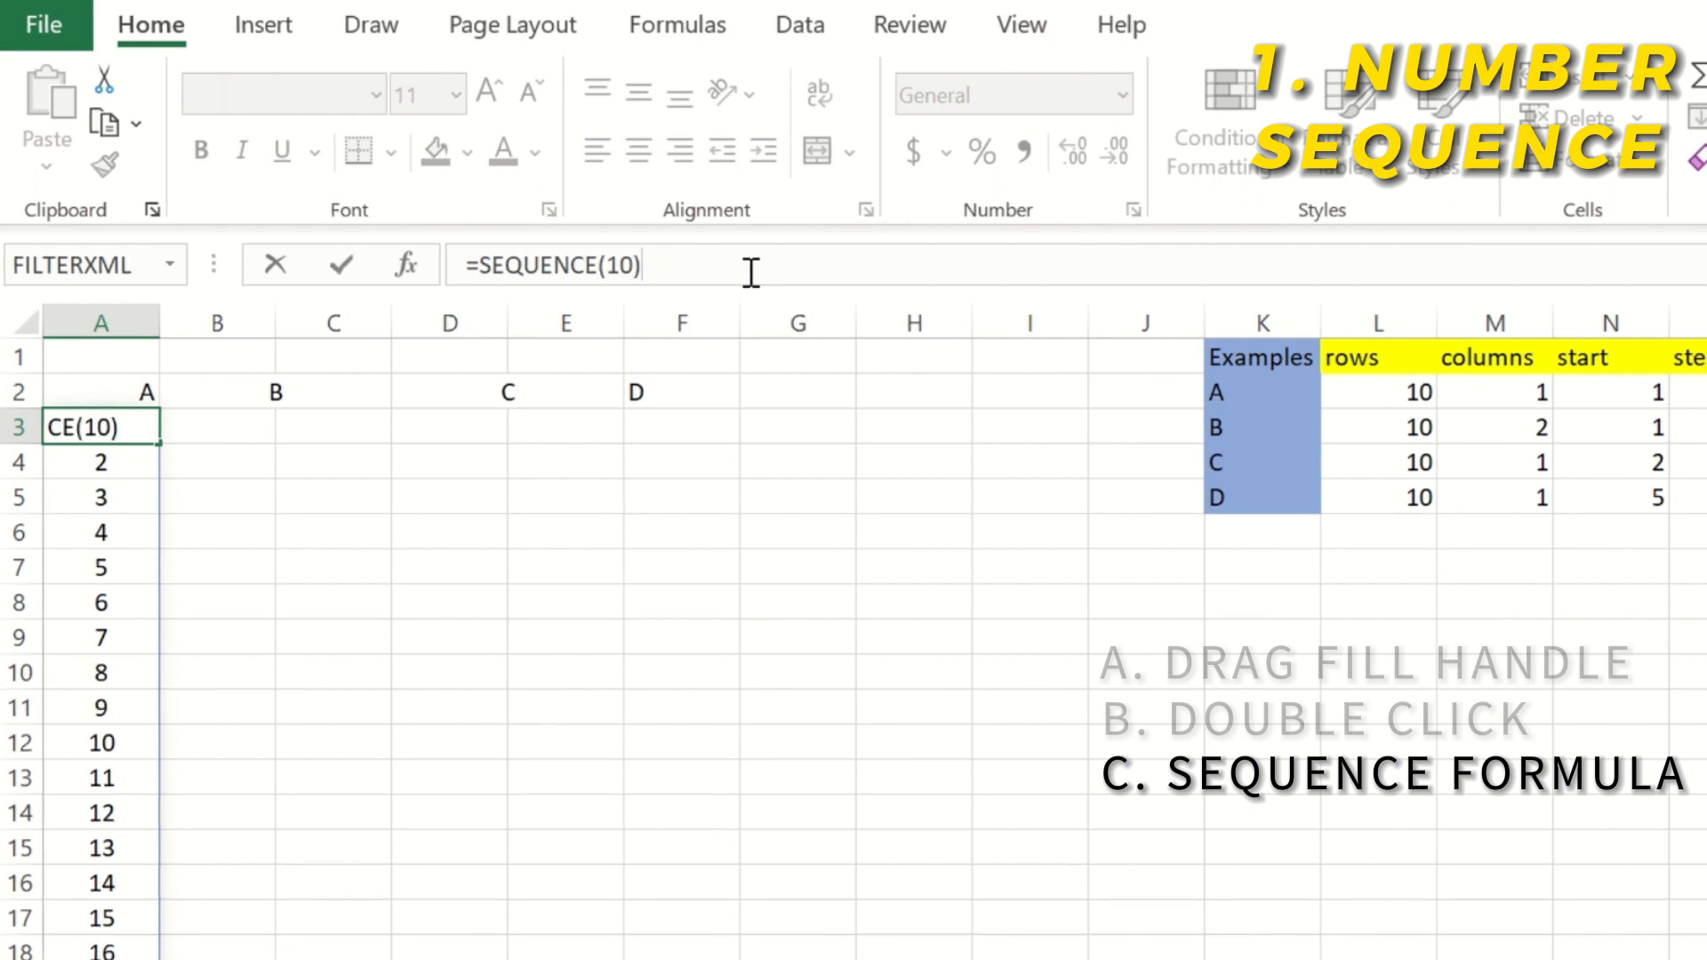
key("Return")
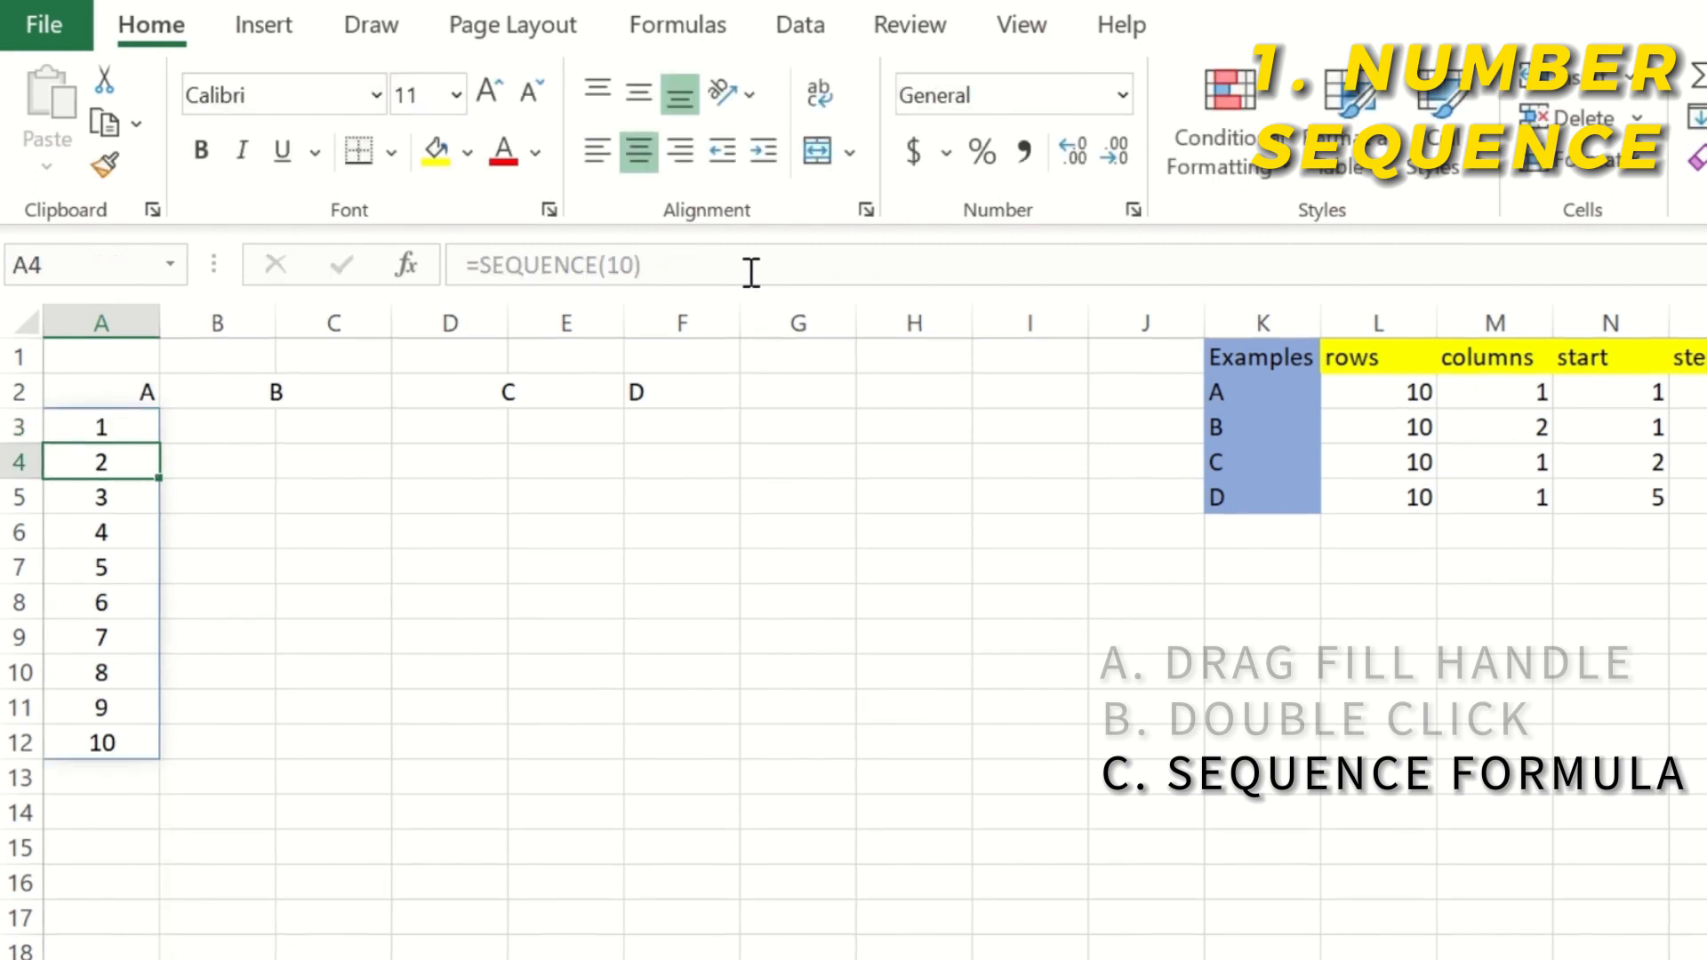
left_click(135, 432)
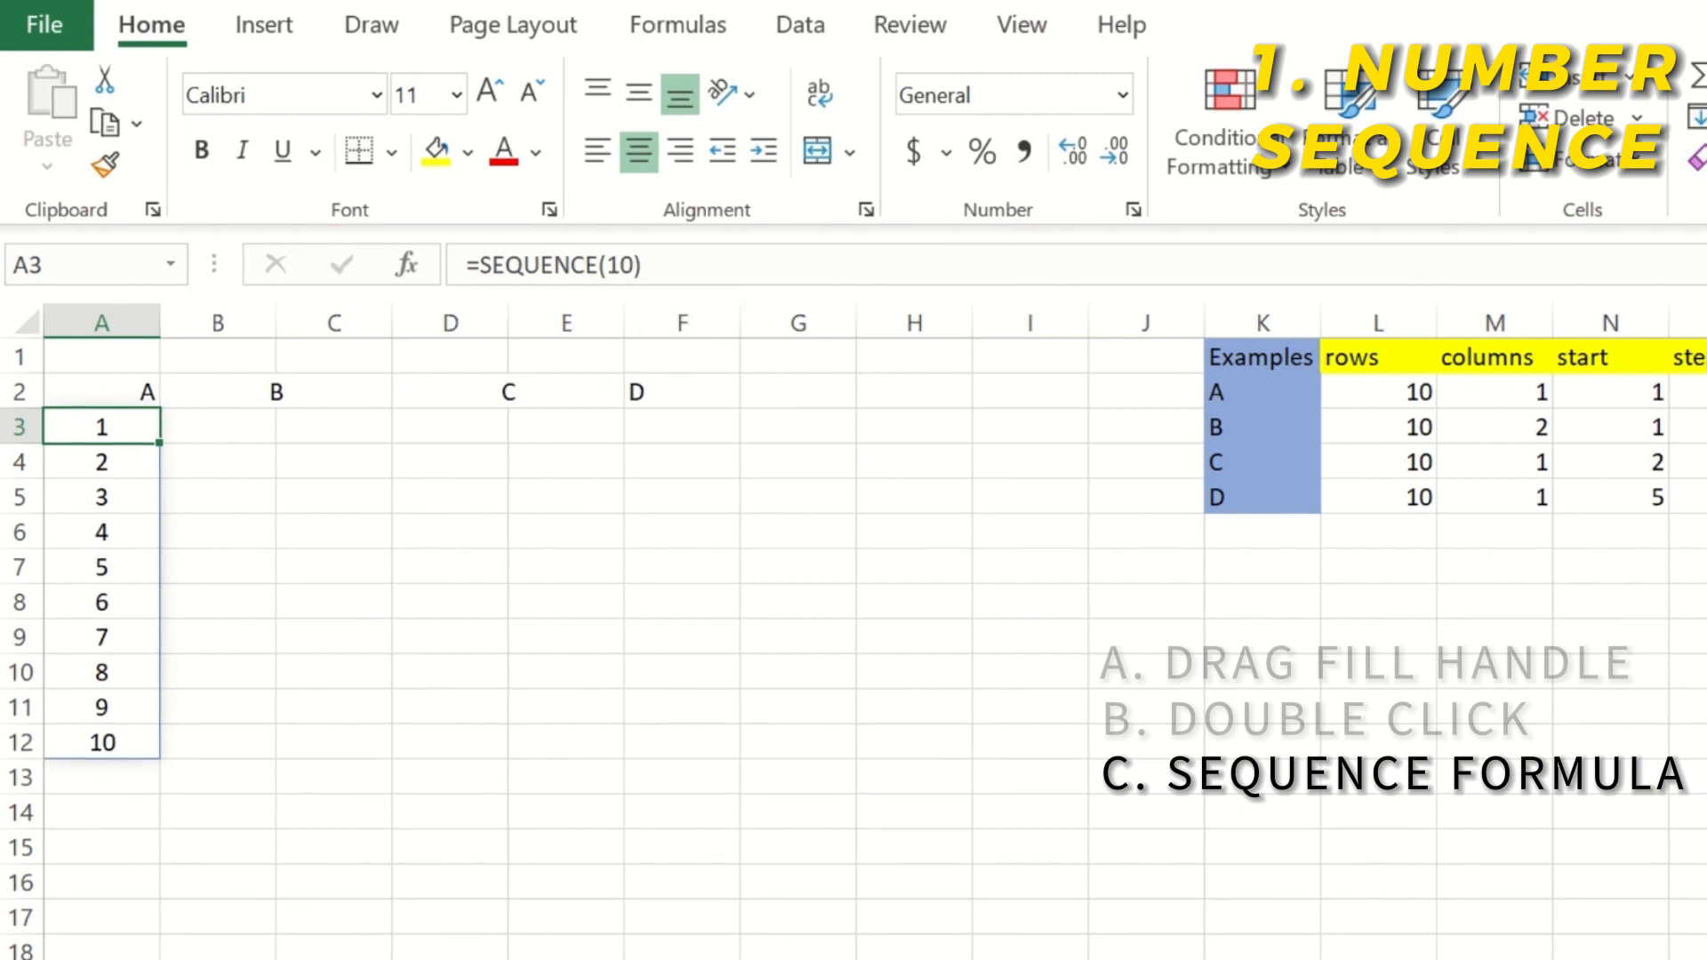
Enter the formula =SEQUENCE(10,2,1,1) in cell B3 to generate example B across two columns
left_click(218, 427)
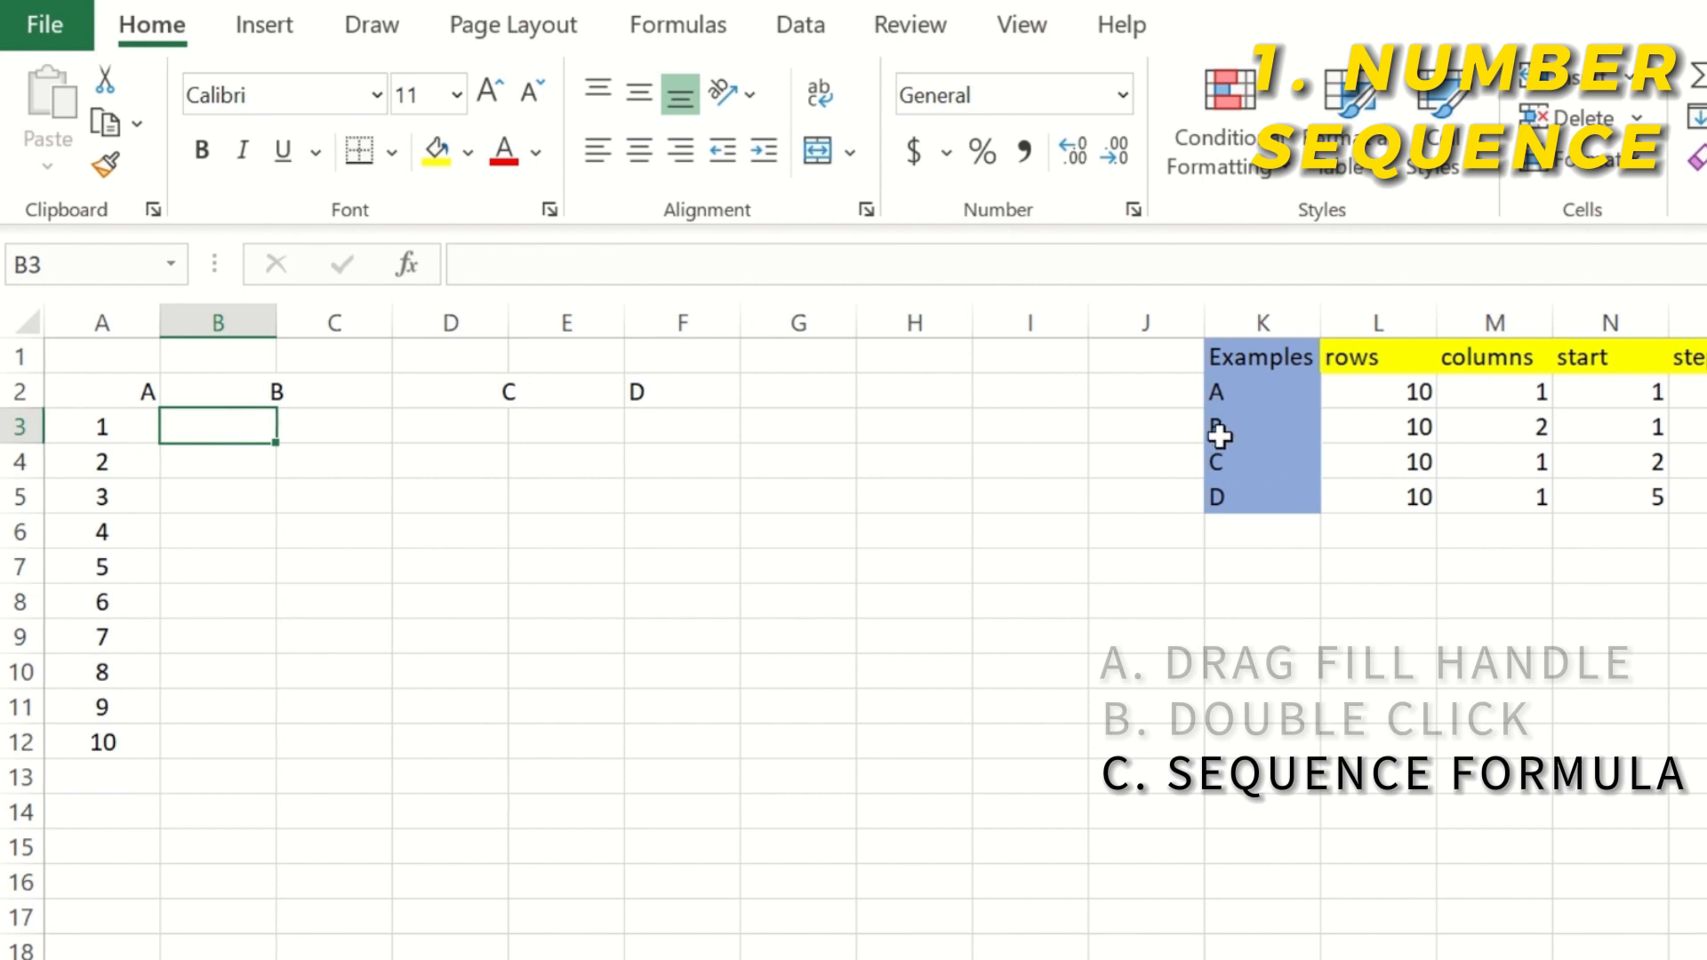
left_click_drag(1220, 436, 1615, 445)
left_click(1519, 426)
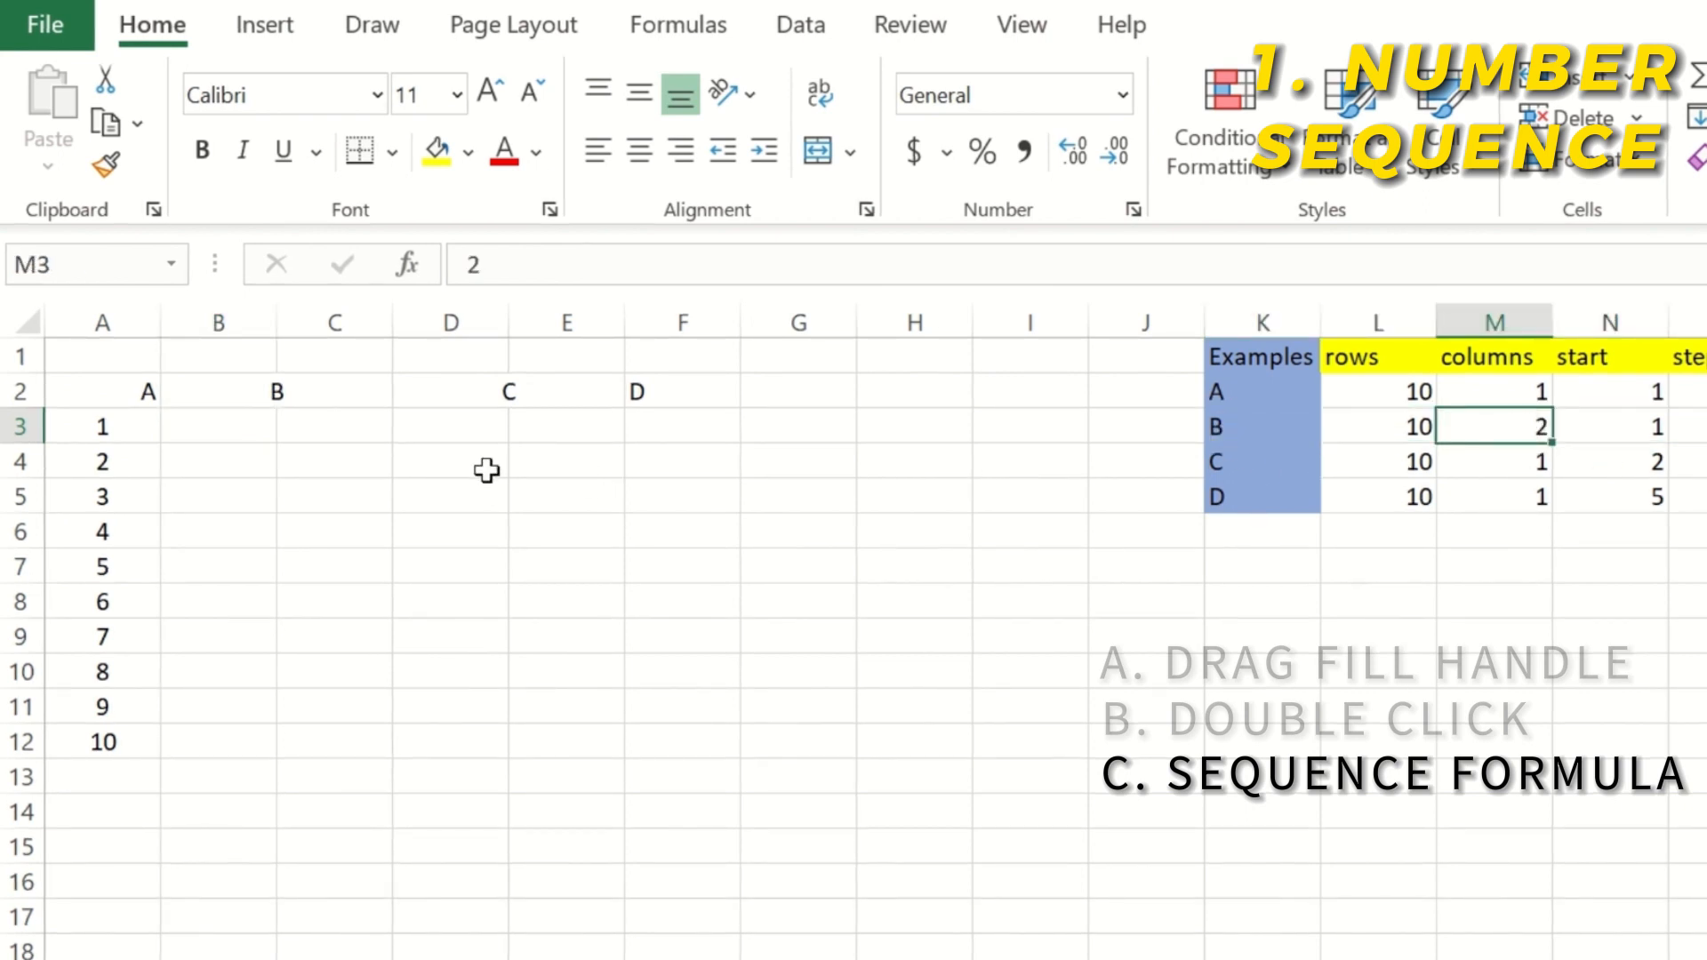
left_click(248, 442)
type("=se")
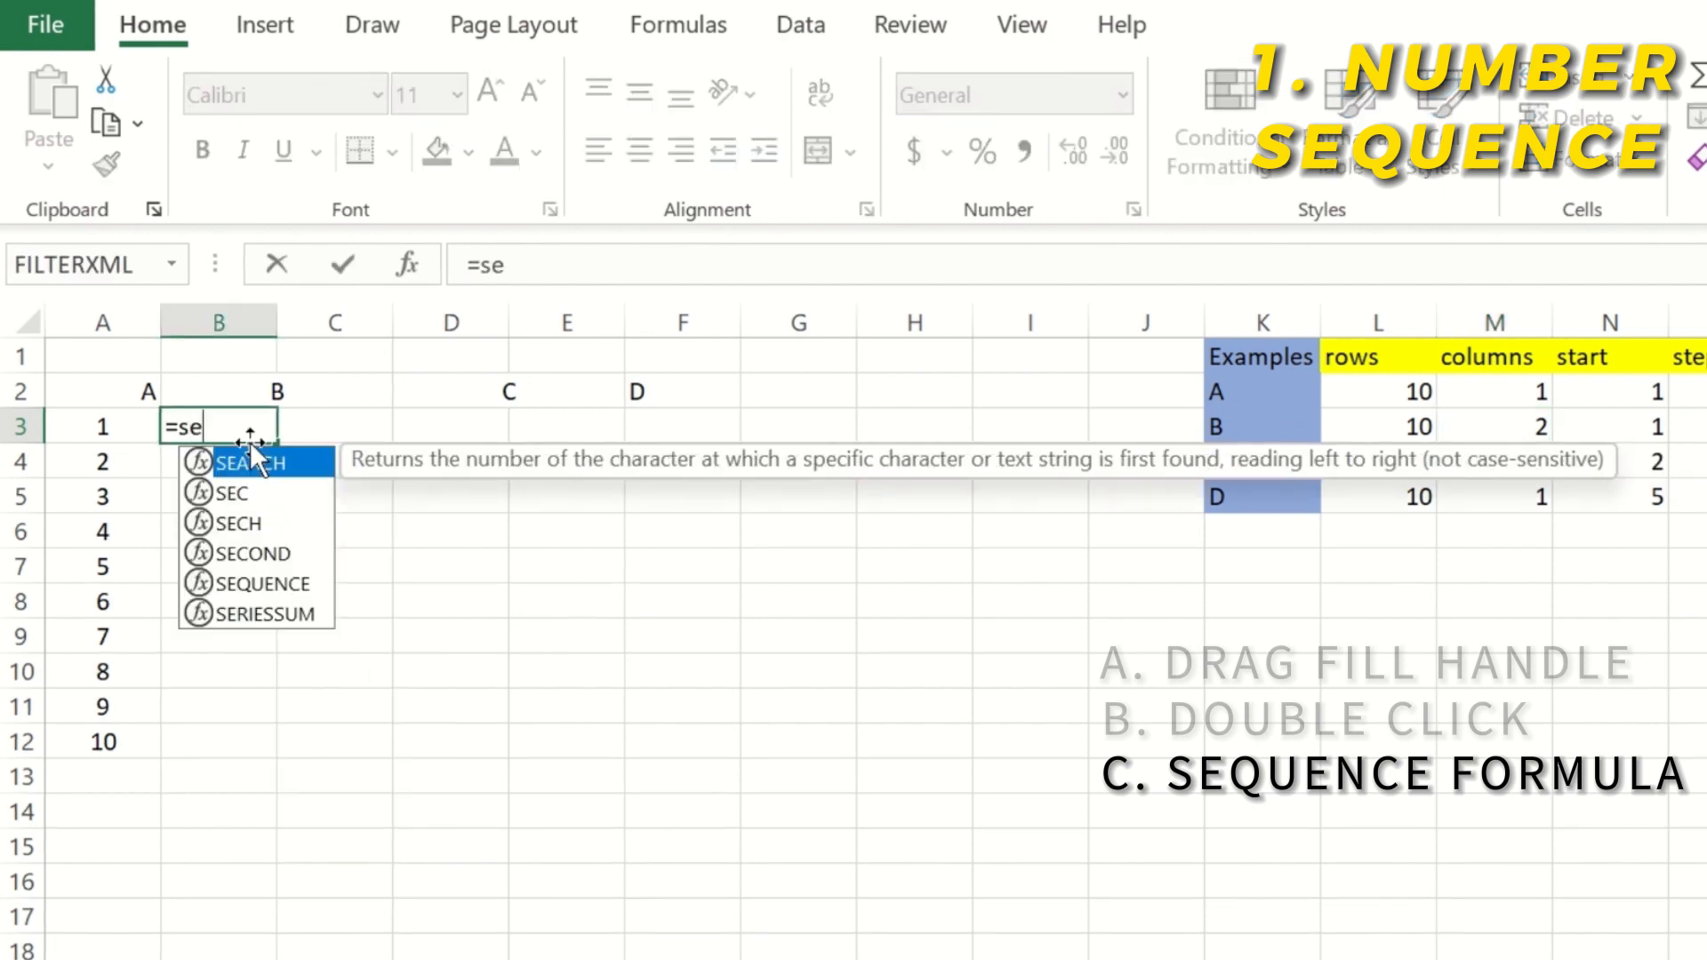
type("quence(10,2,2,")
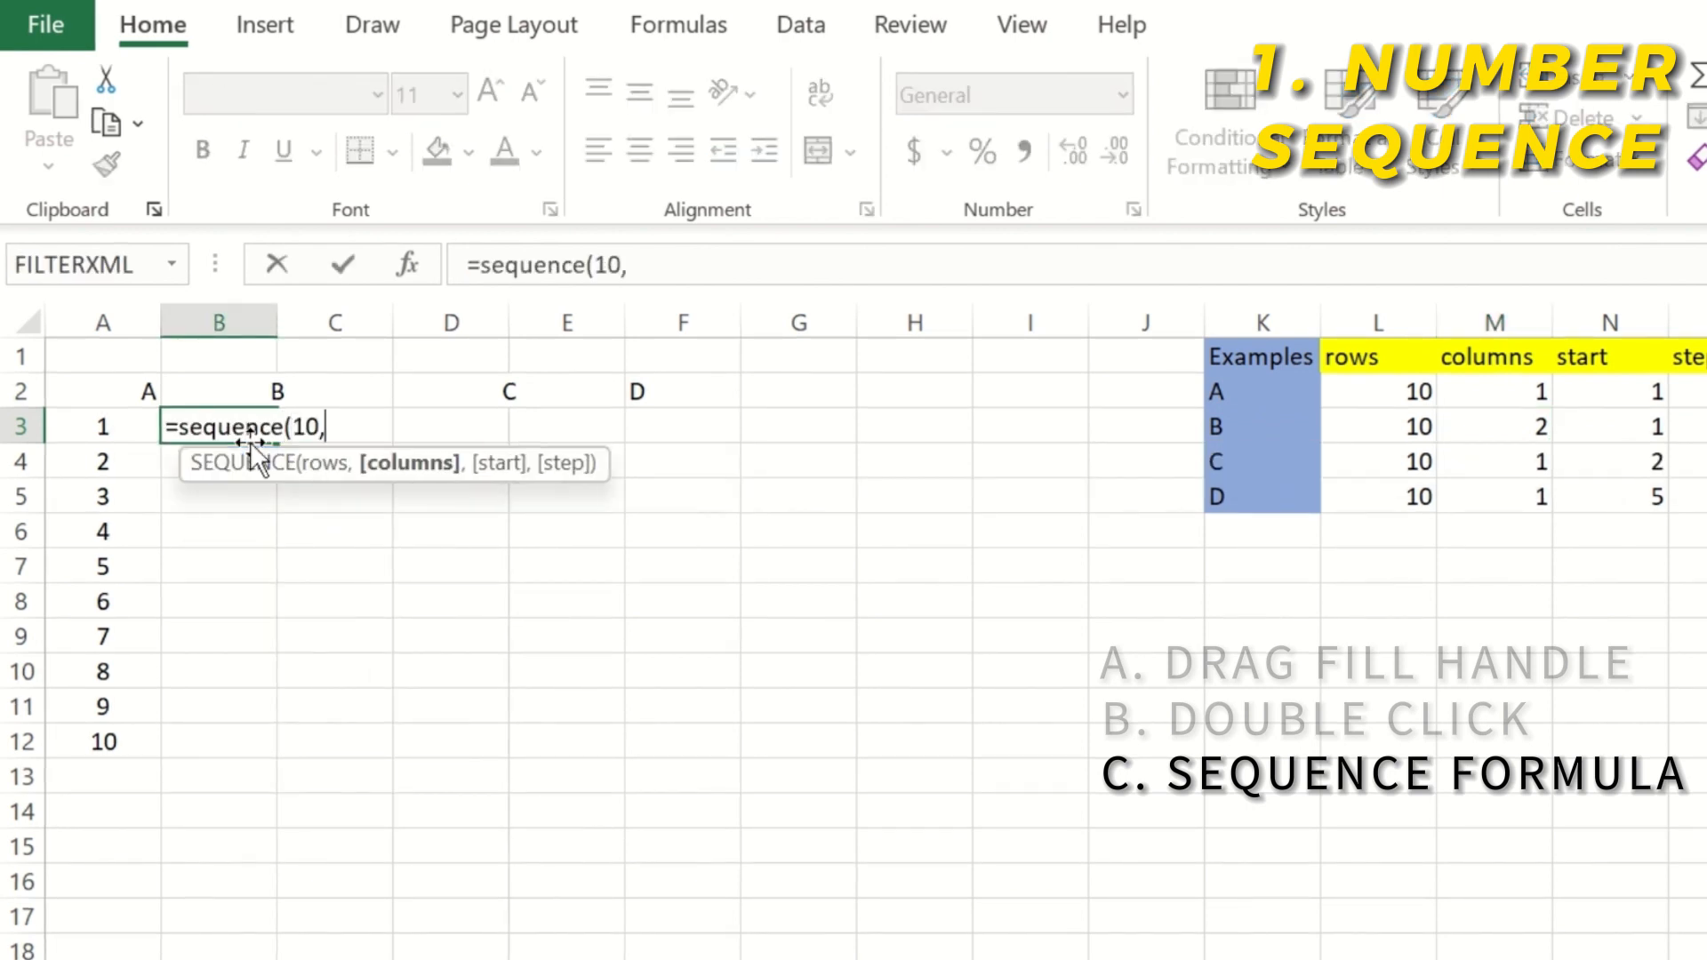
key("BackSpace")
key("BackSpace")
type("1,1)")
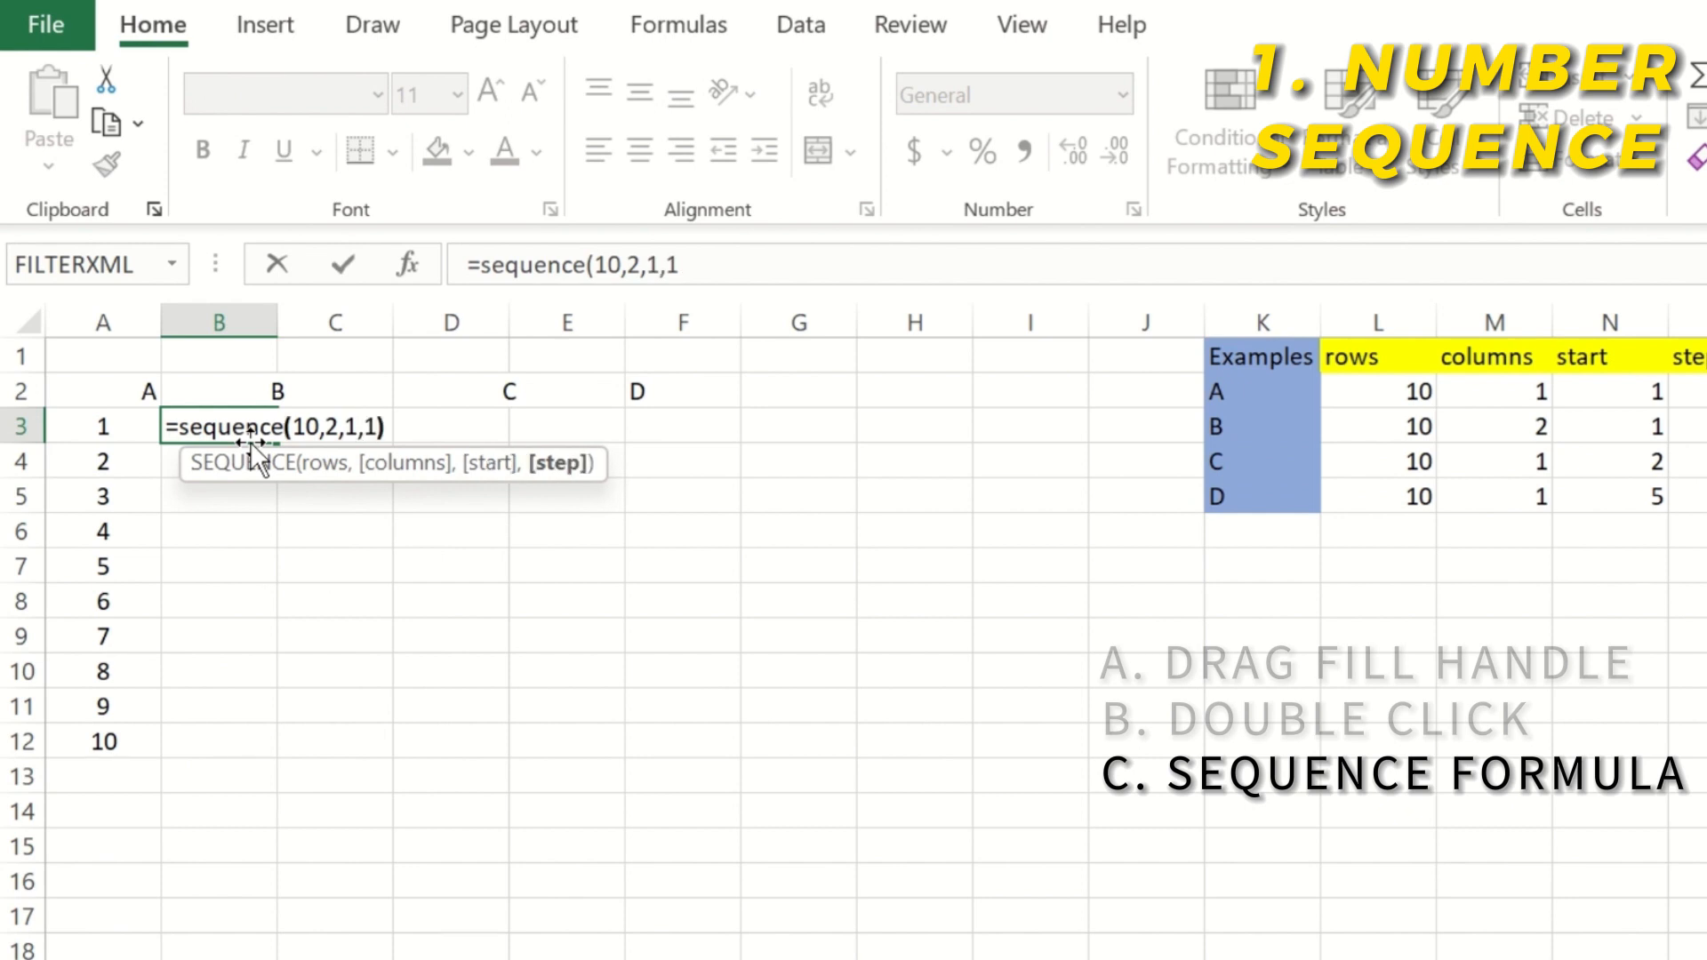
key("Return")
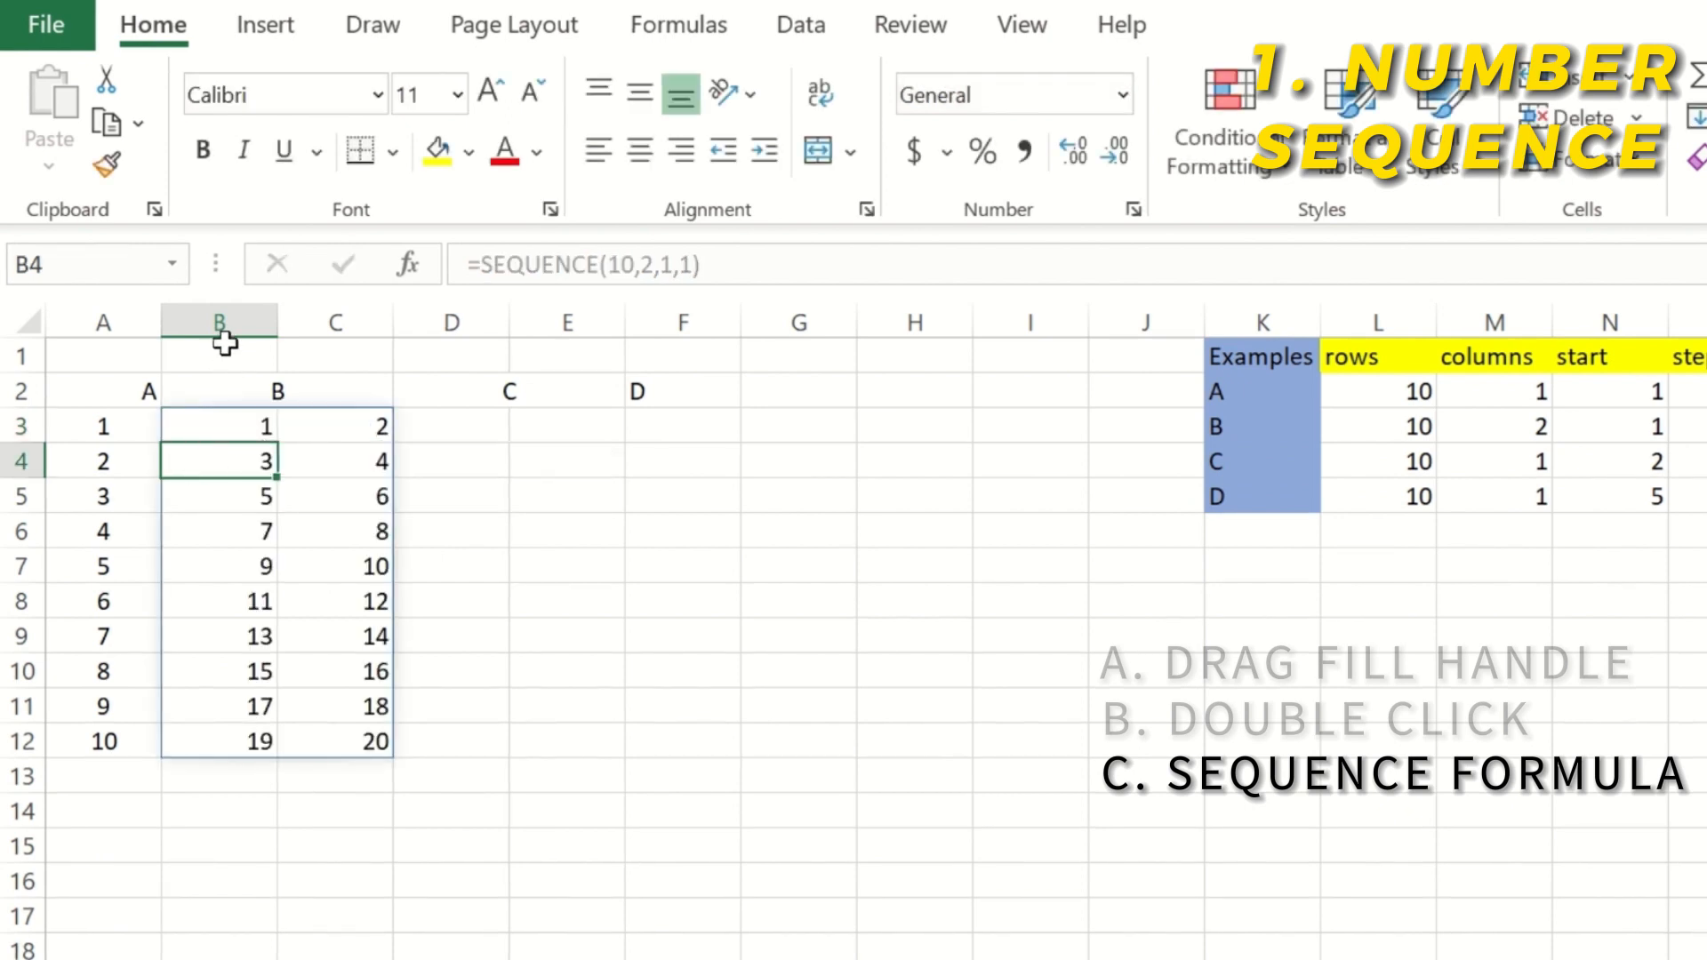
Examine how the example B sequence runs across columns B and C row by row, down to row 12
left_click(104, 320)
left_click_drag(233, 328, 322, 329)
left_click(230, 426)
left_click_drag(230, 426, 352, 739)
left_click(227, 418)
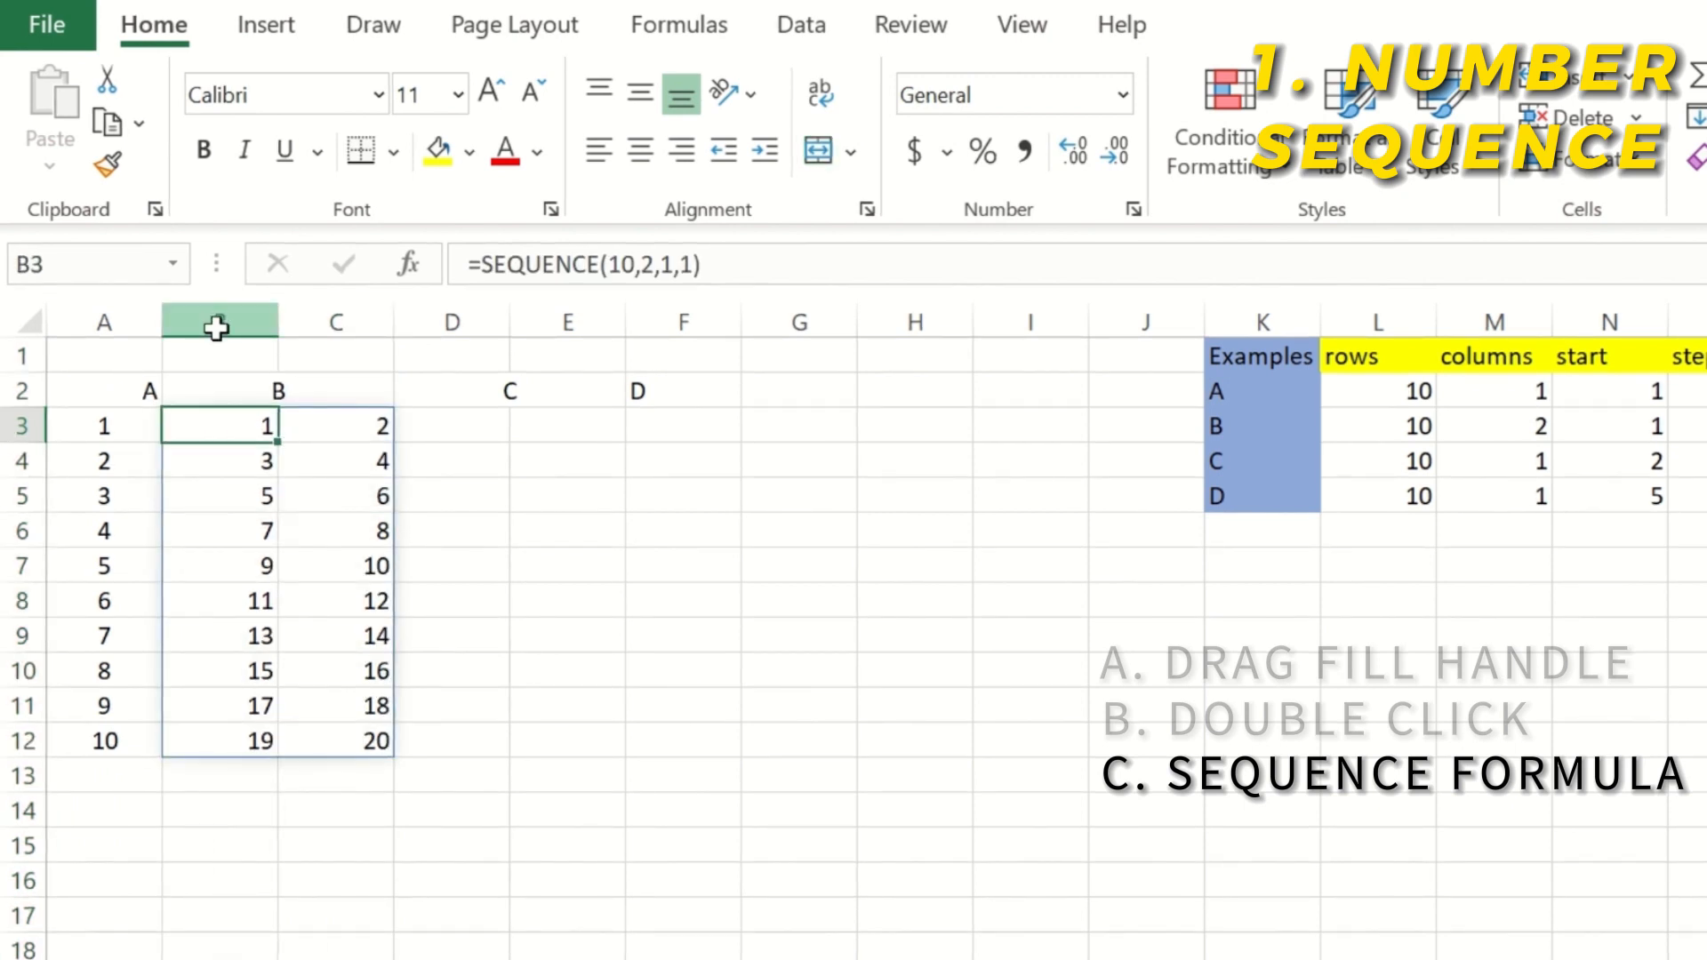
left_click_drag(220, 328, 335, 322)
left_click_drag(256, 429, 309, 429)
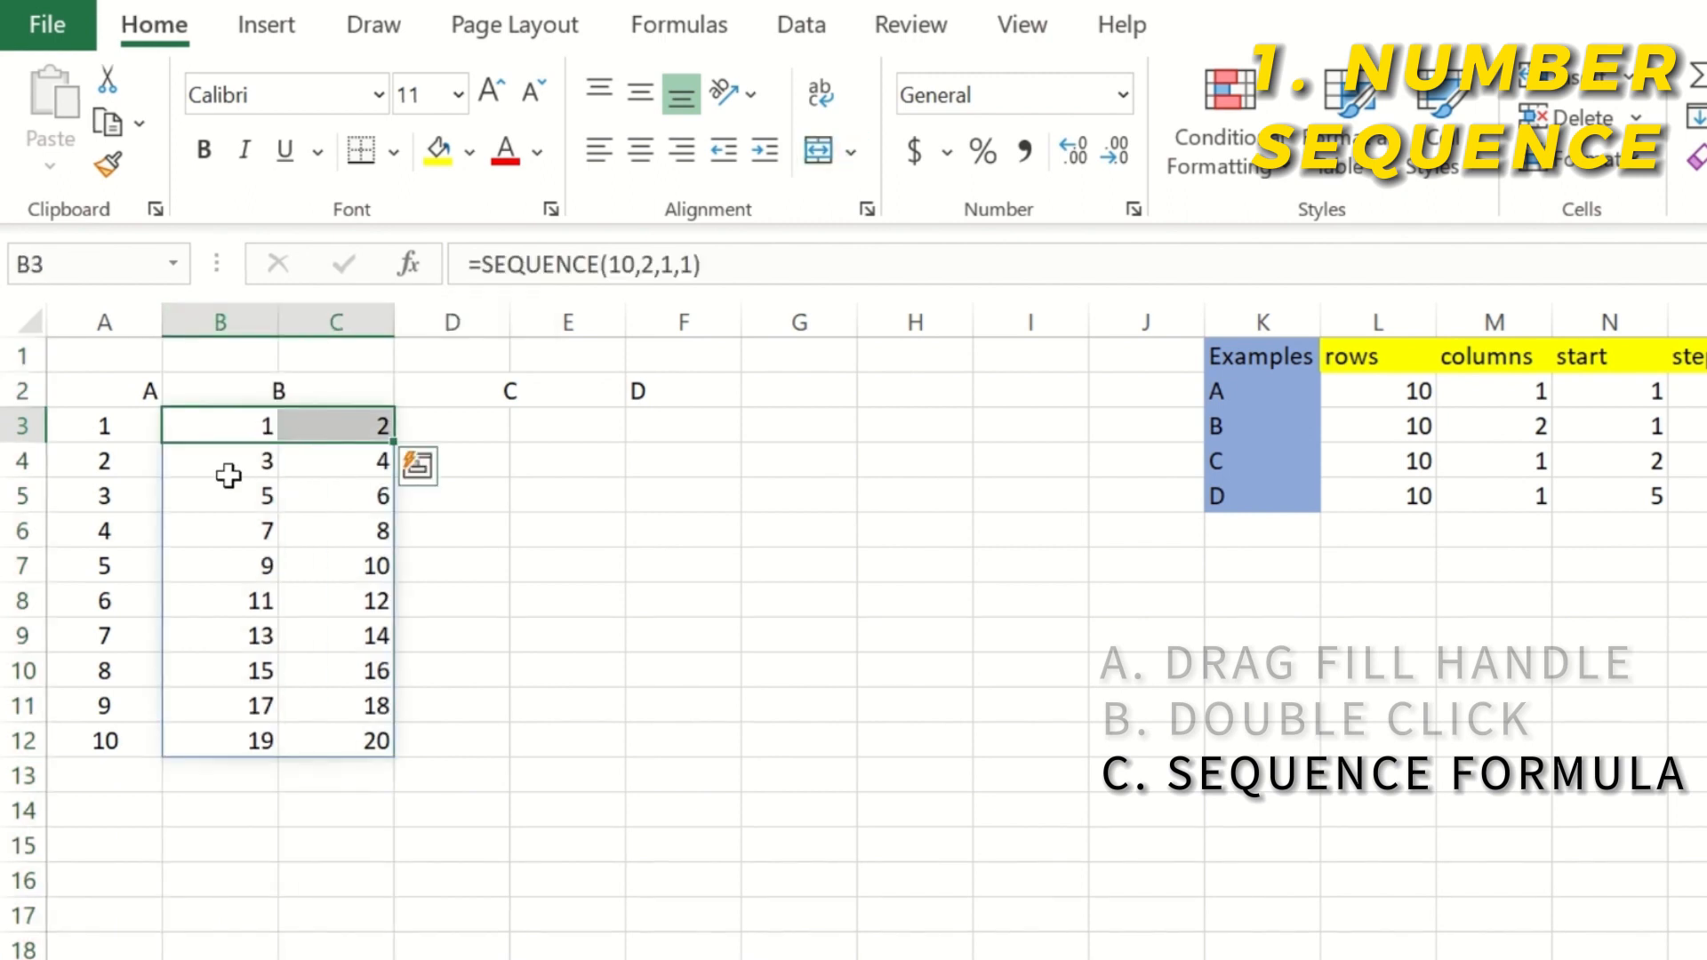
left_click(263, 425)
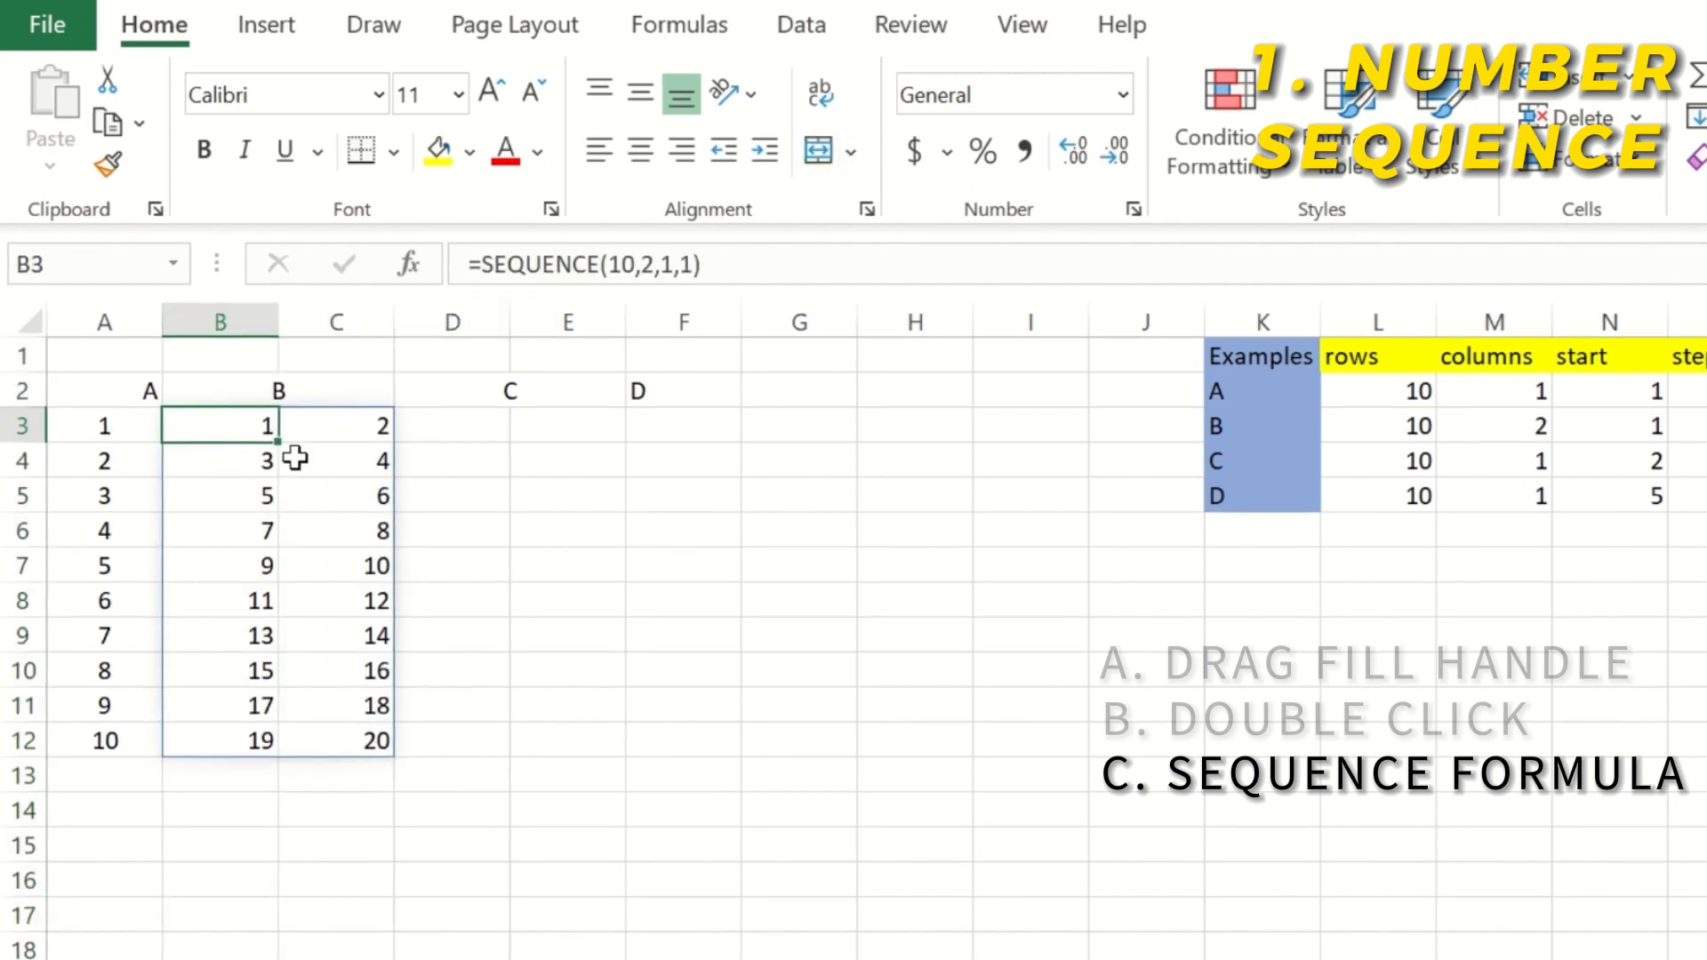
left_click(347, 426)
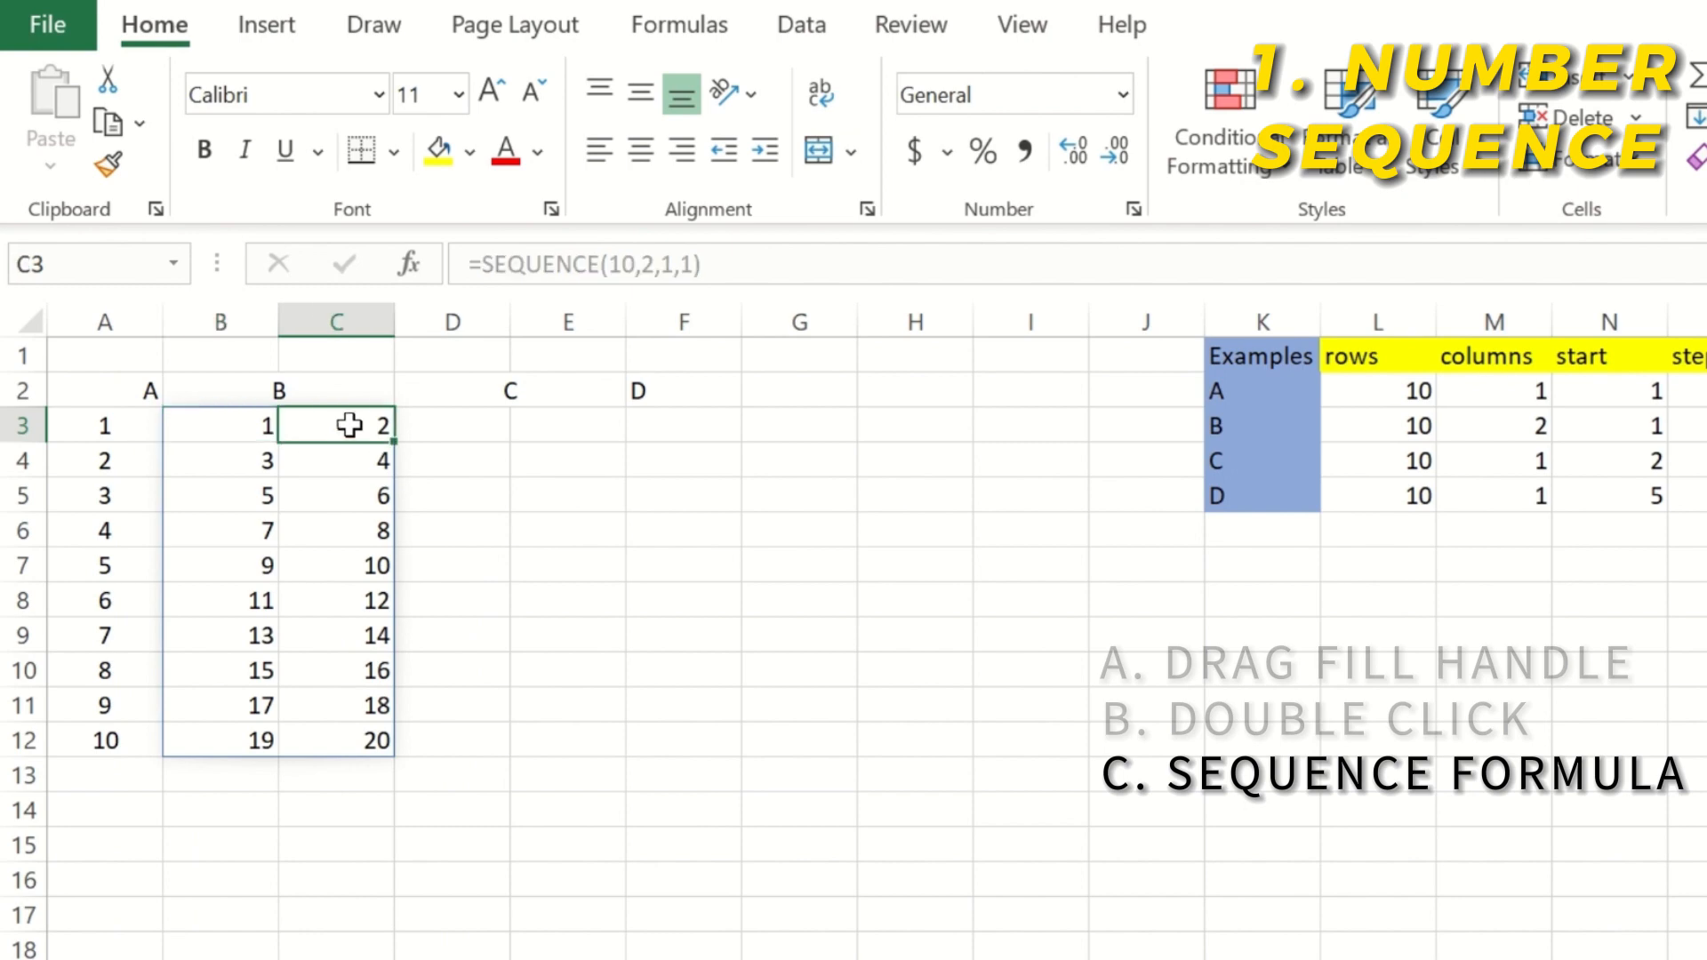
left_click(218, 459)
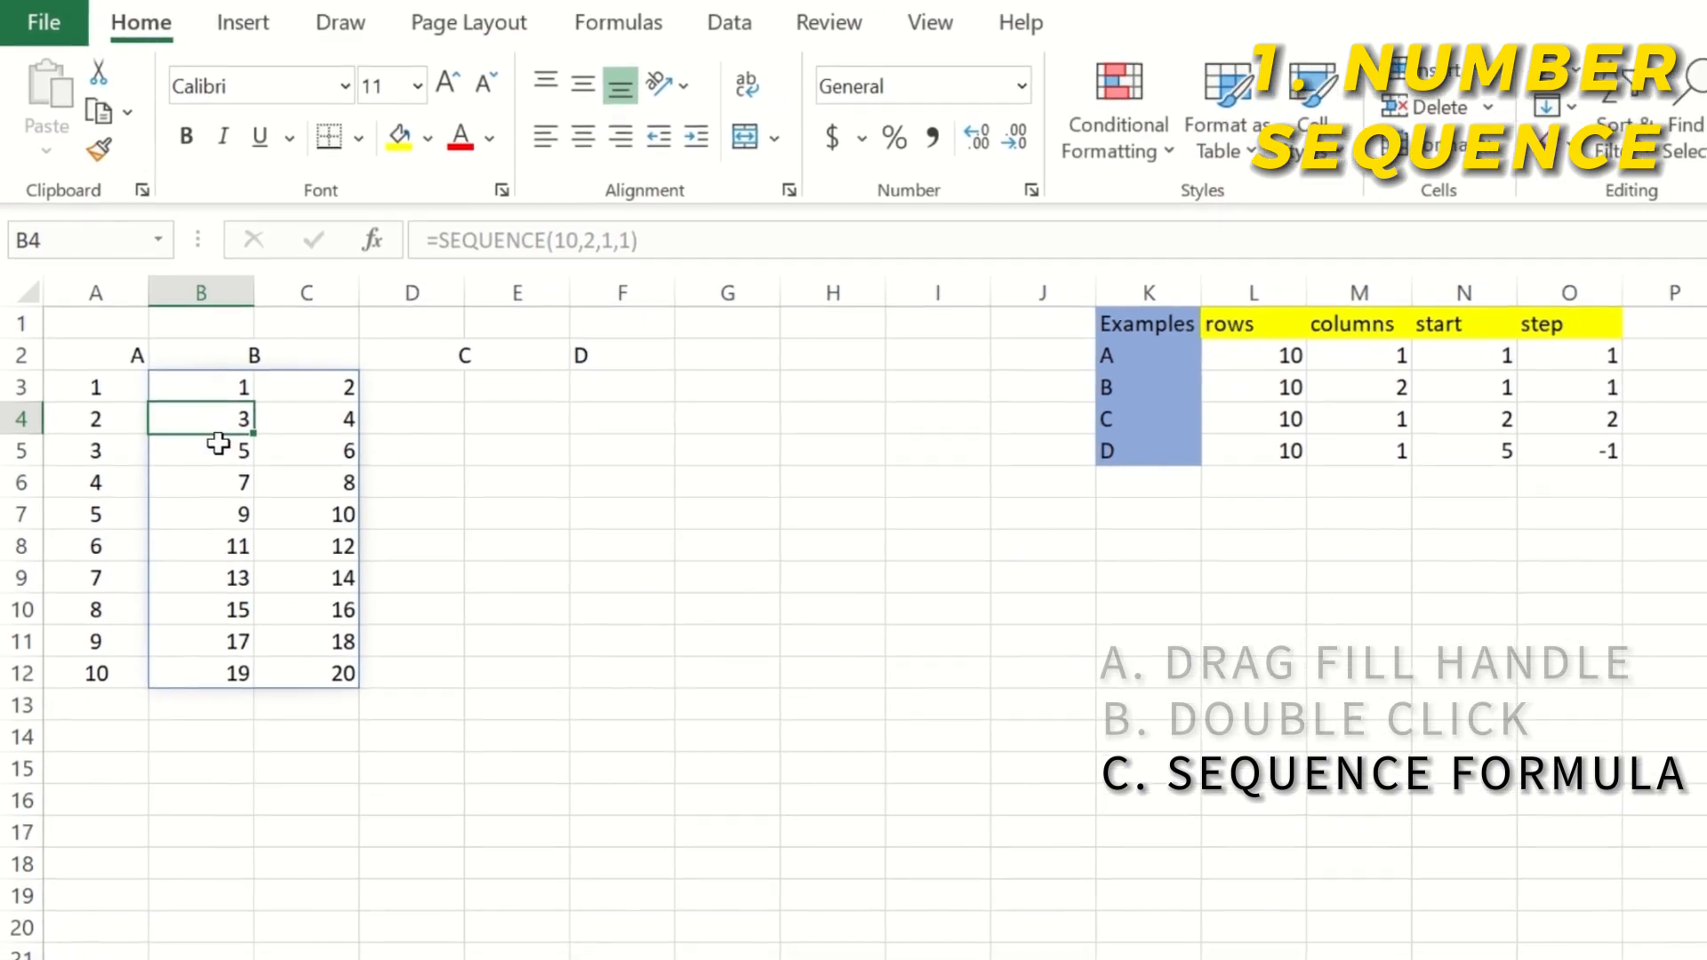
left_click_drag(227, 448, 320, 439)
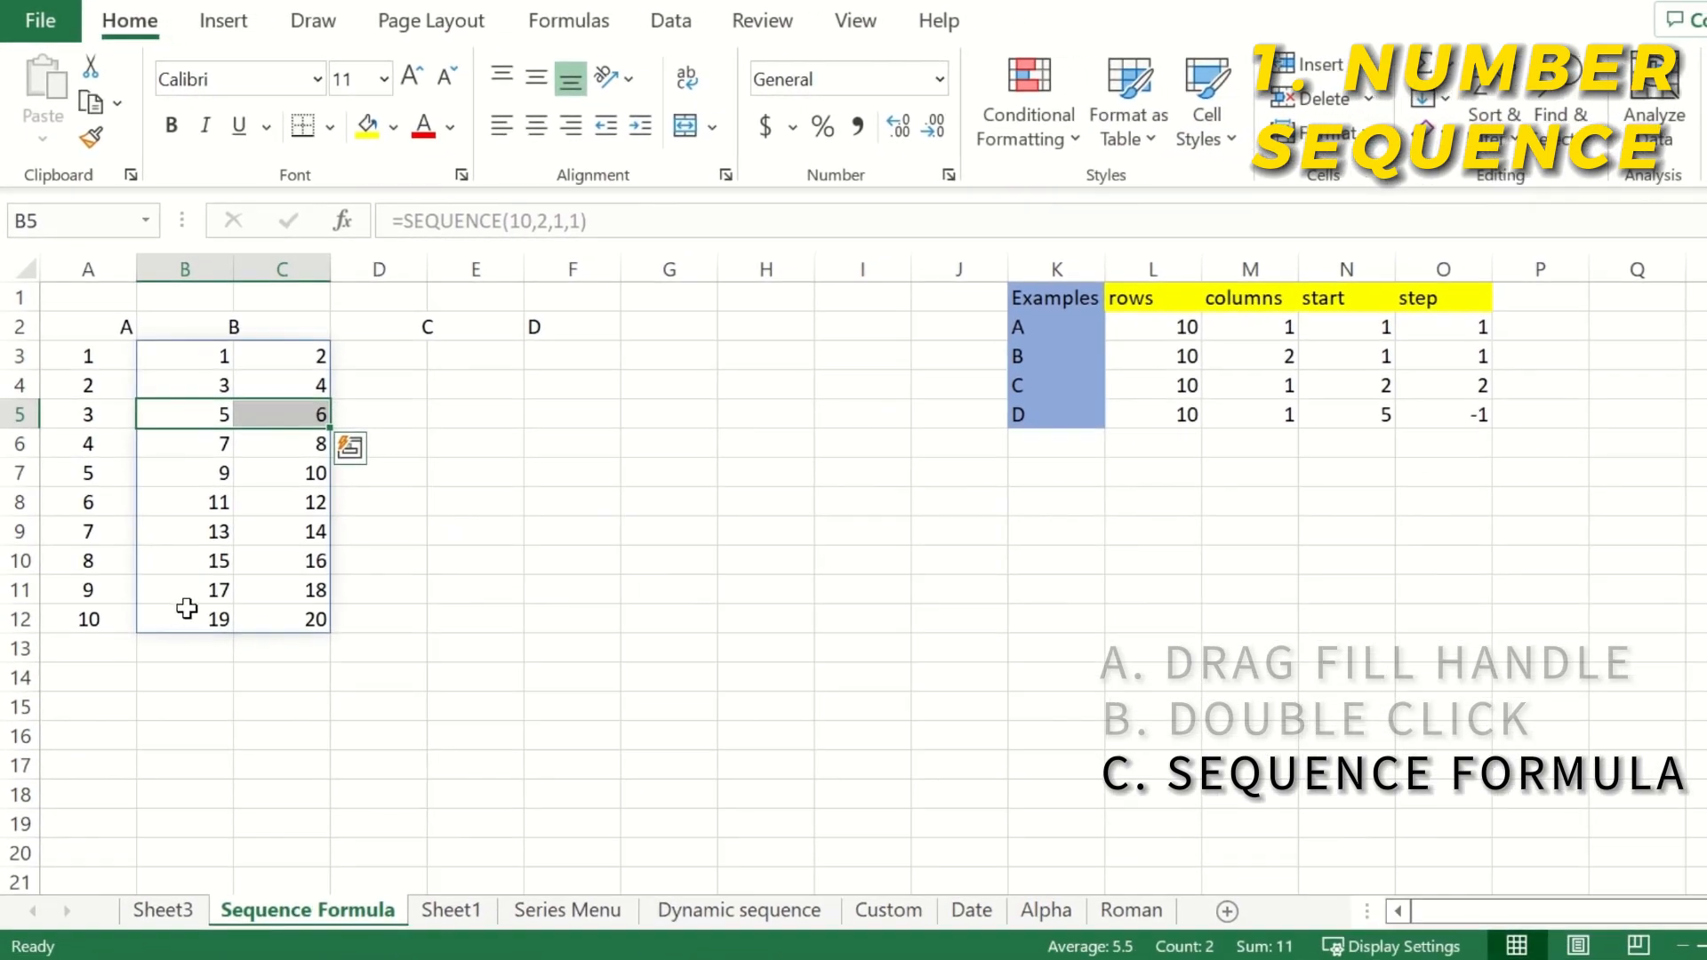
left_click_drag(197, 641, 313, 639)
Enter =SEQUENCE(10000,1000,1,1) in cell A1 of Sheet1 and look through the generated grid
left_click(450, 910)
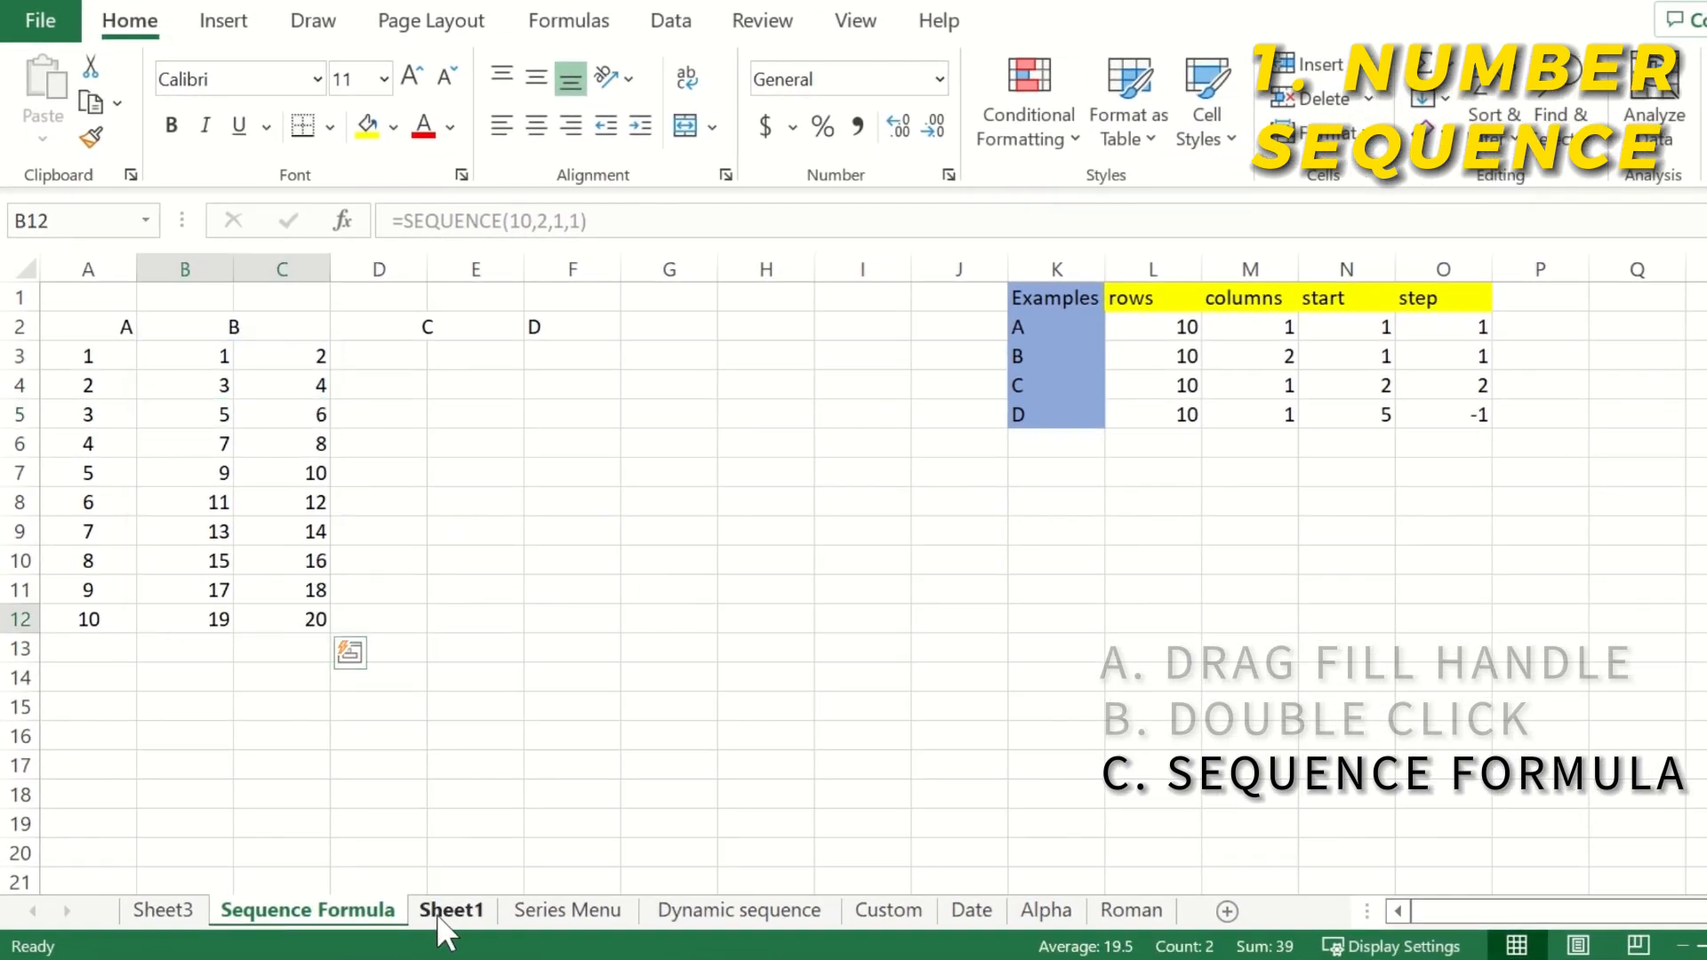
type("=se")
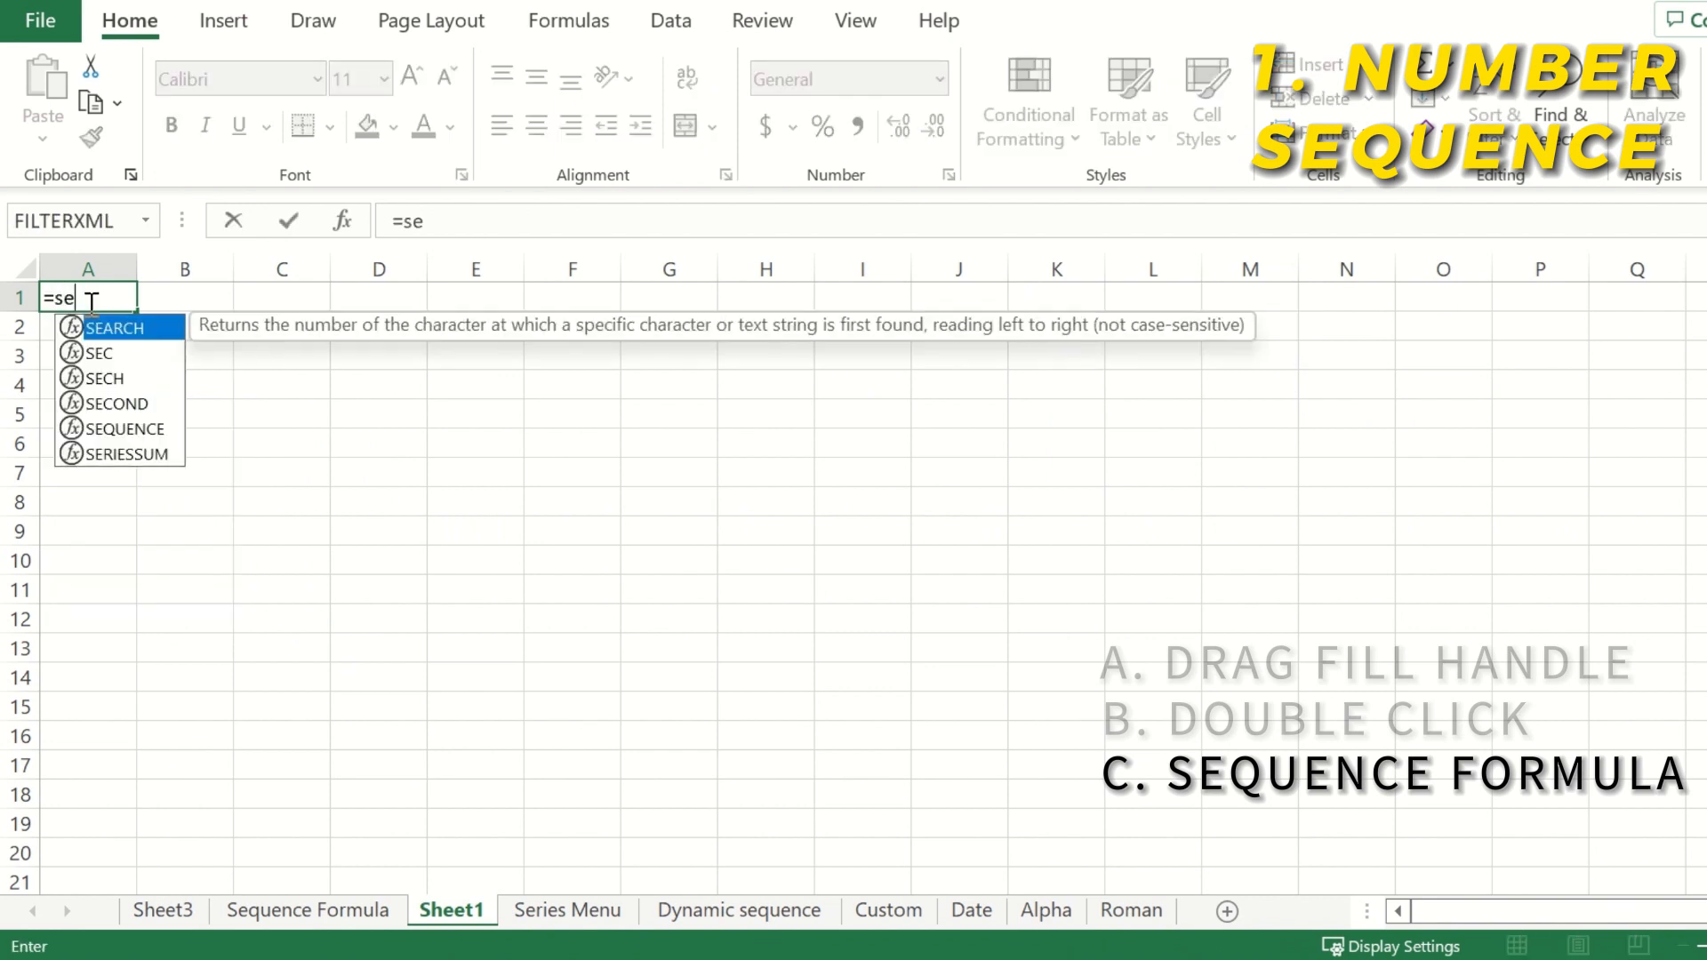
type("quence(100")
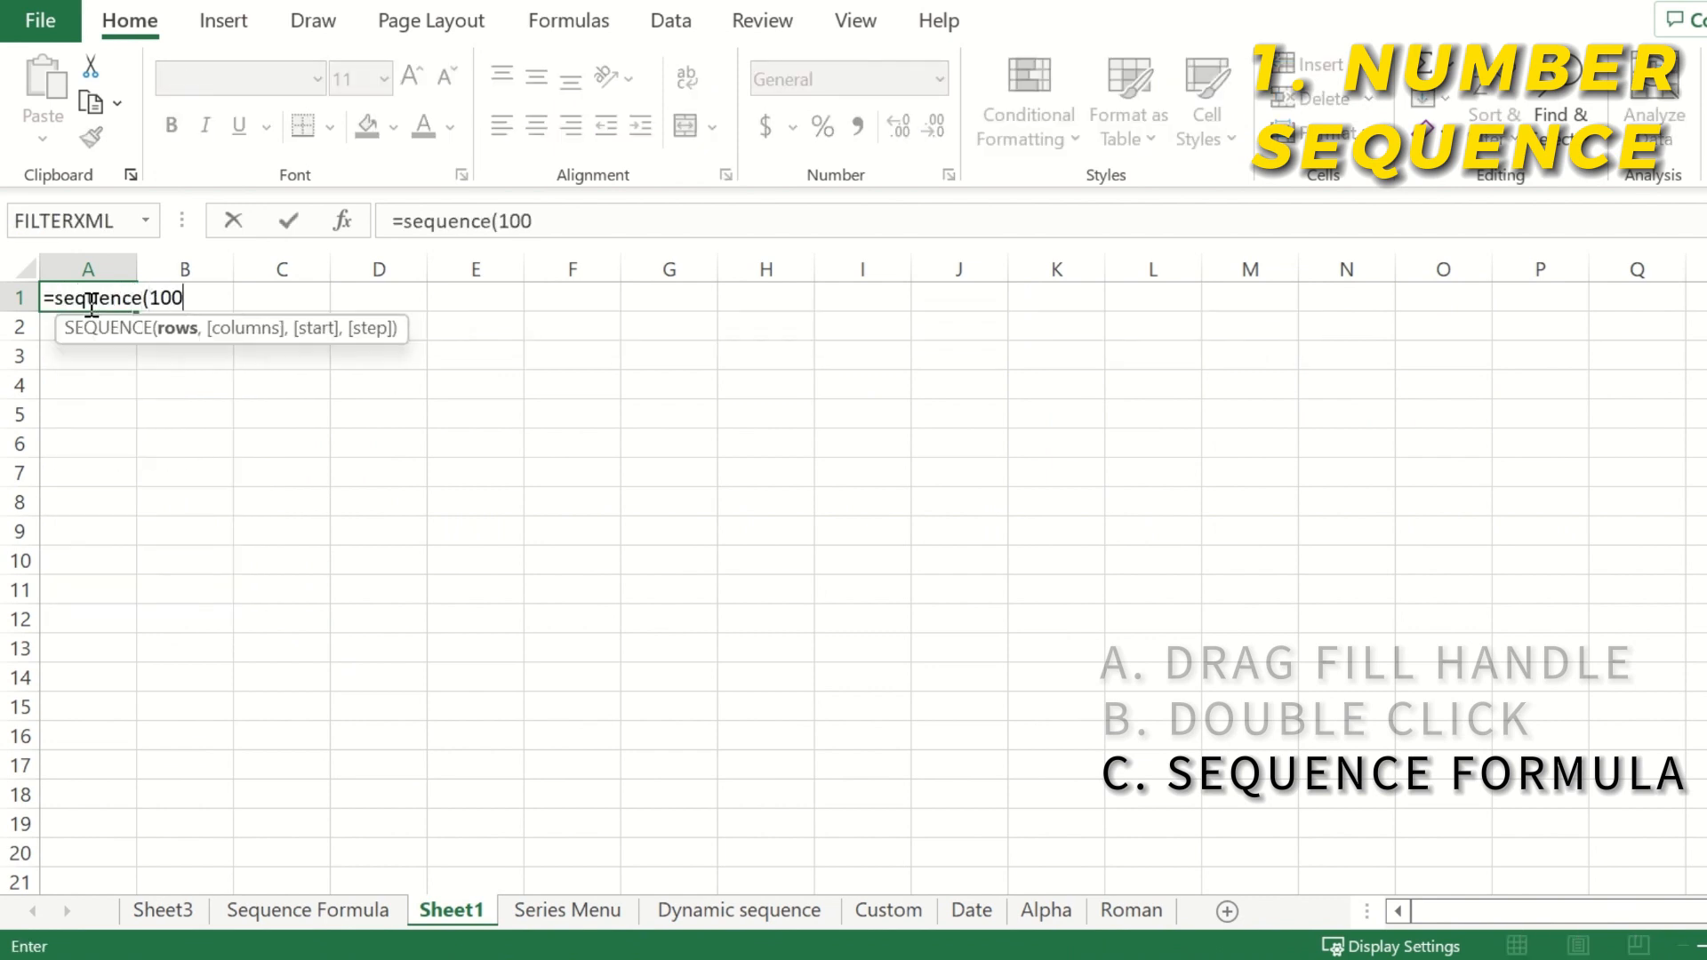
type("00,100")
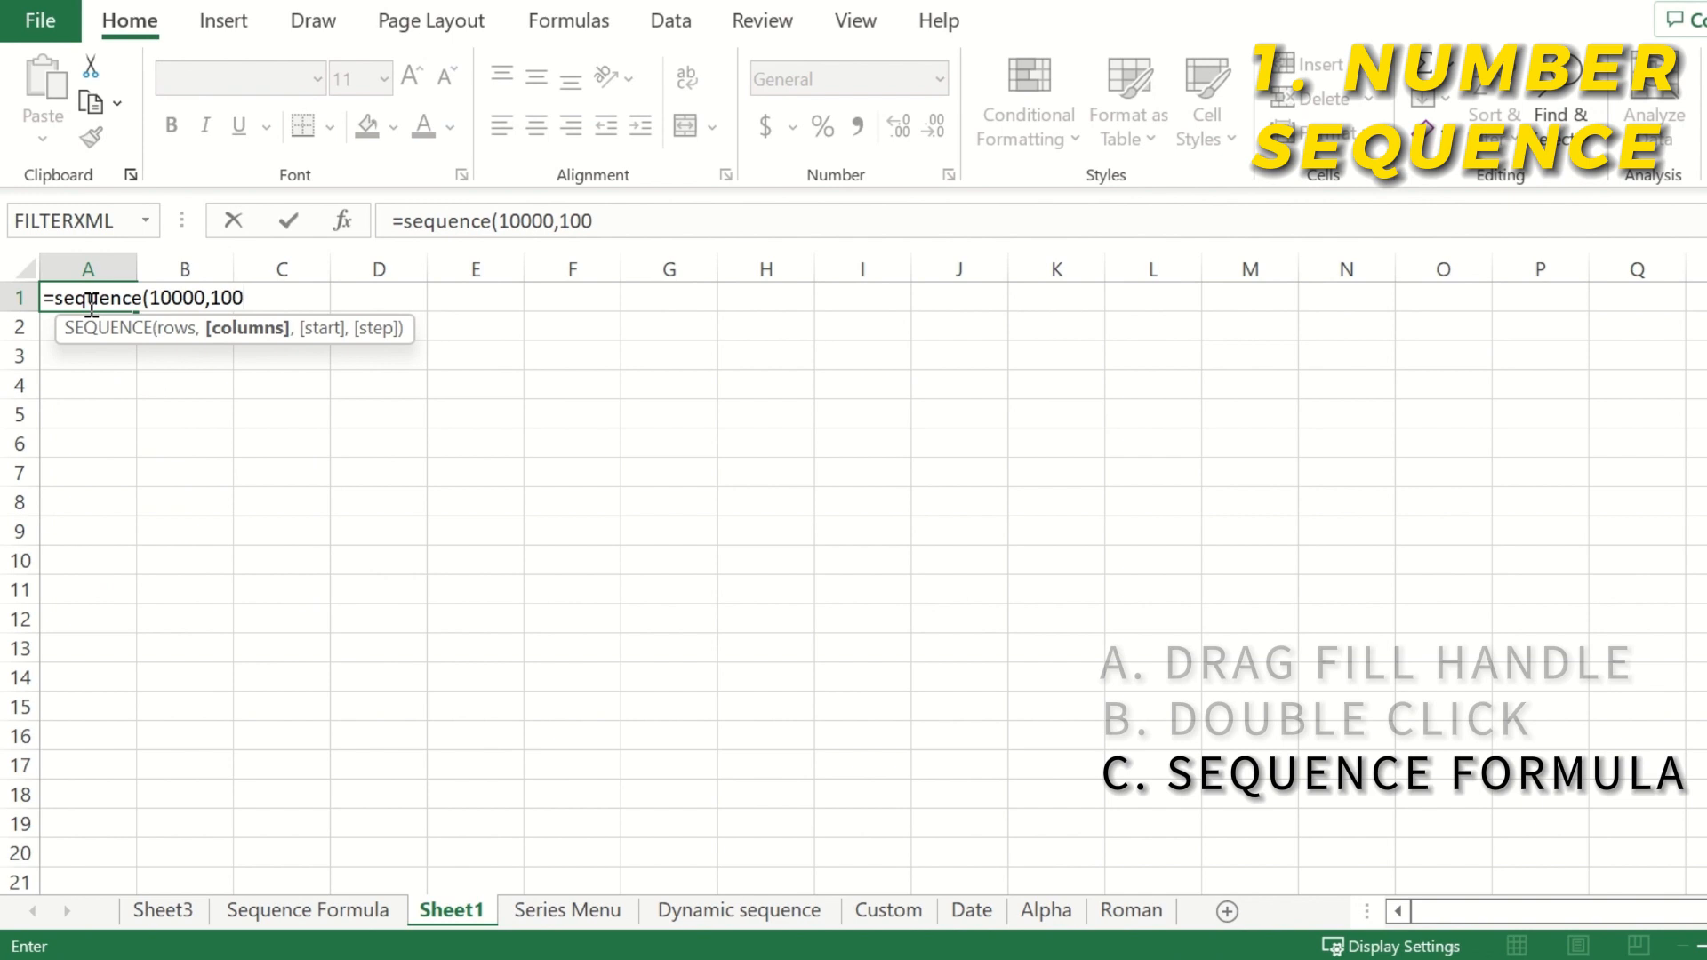
type("0,1,1")
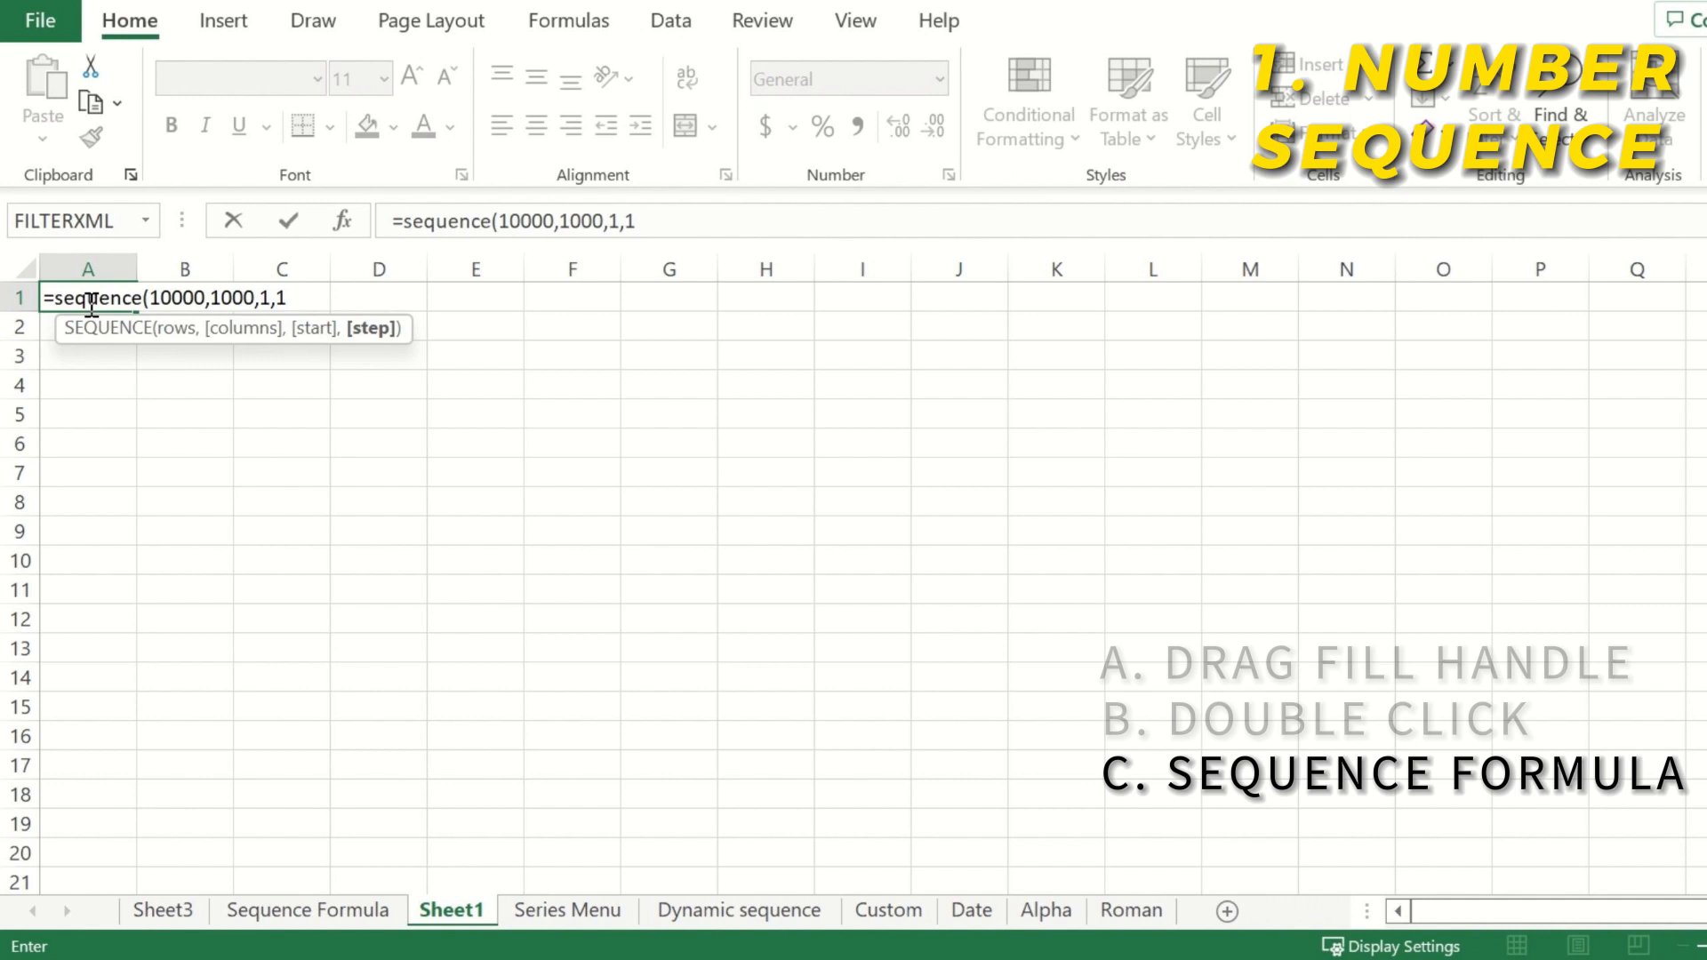
type(")")
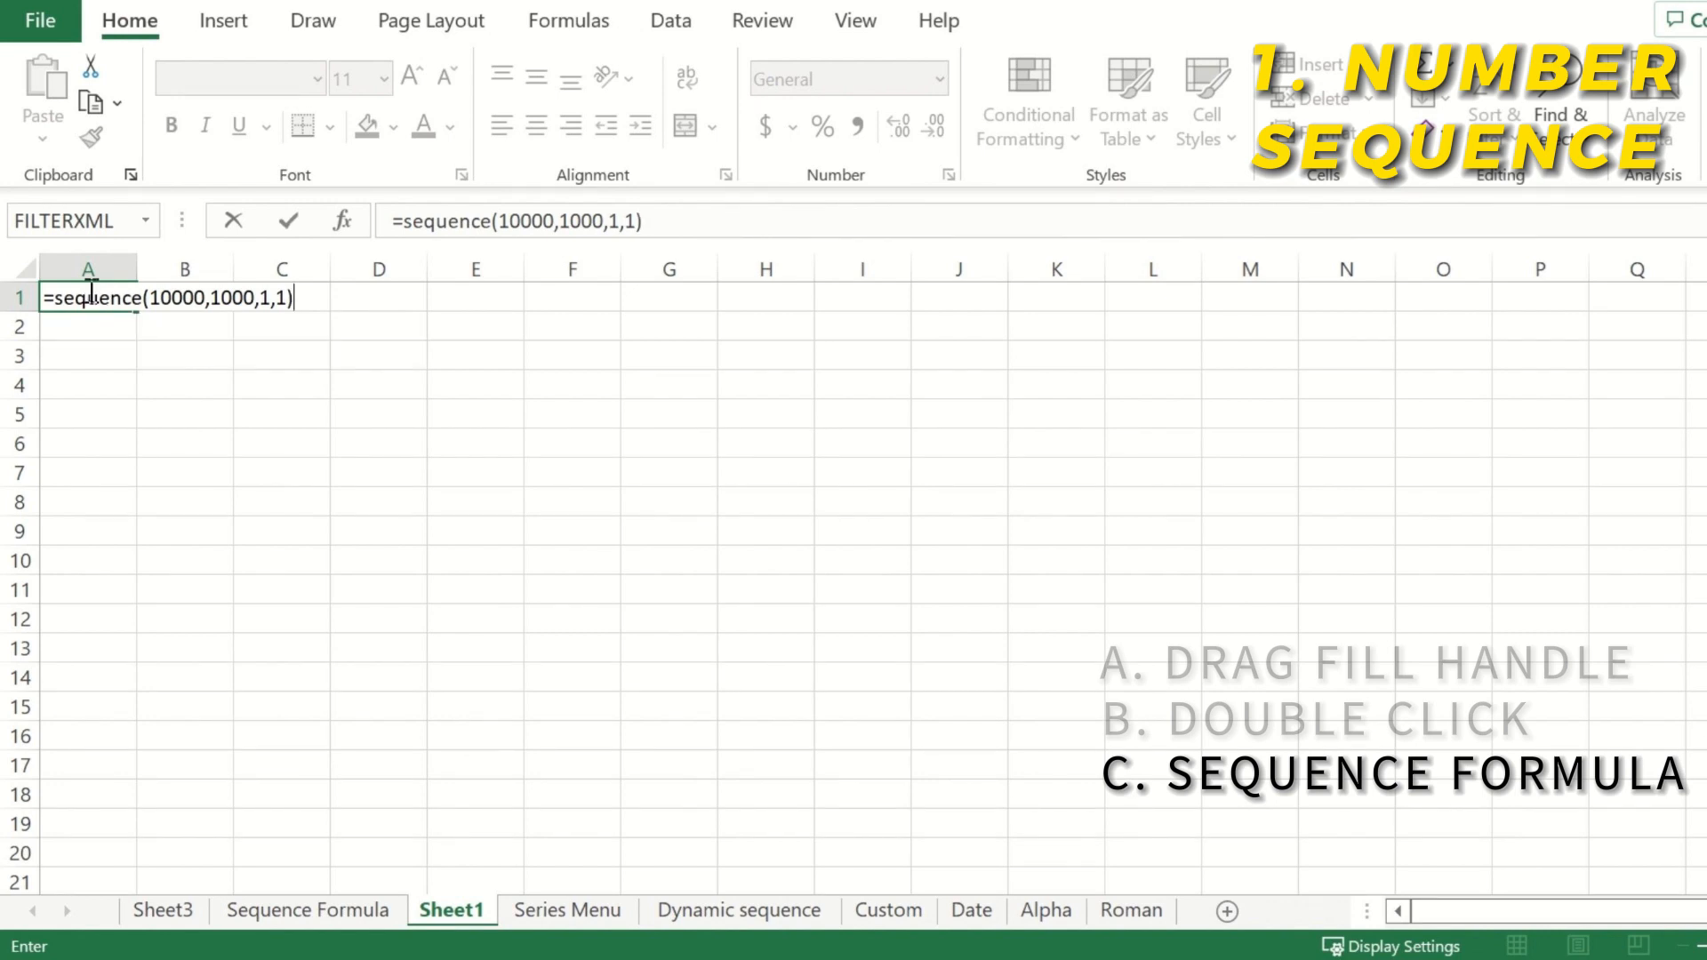
key("Return")
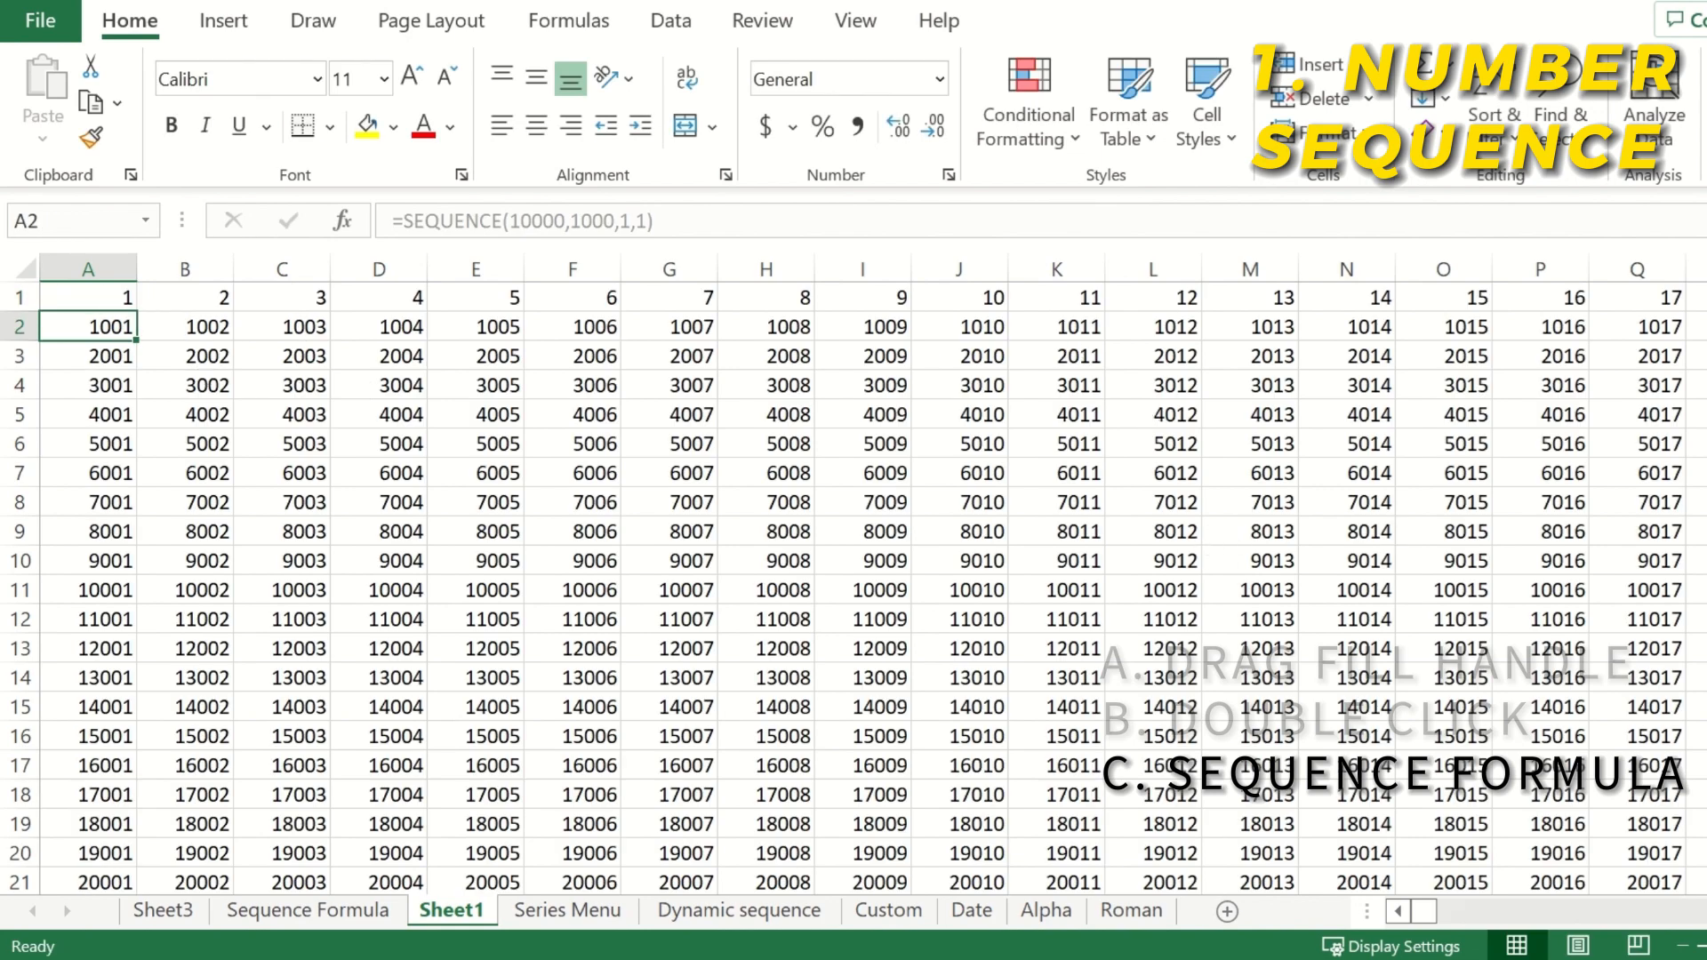
scroll(173, 495, "down", 4)
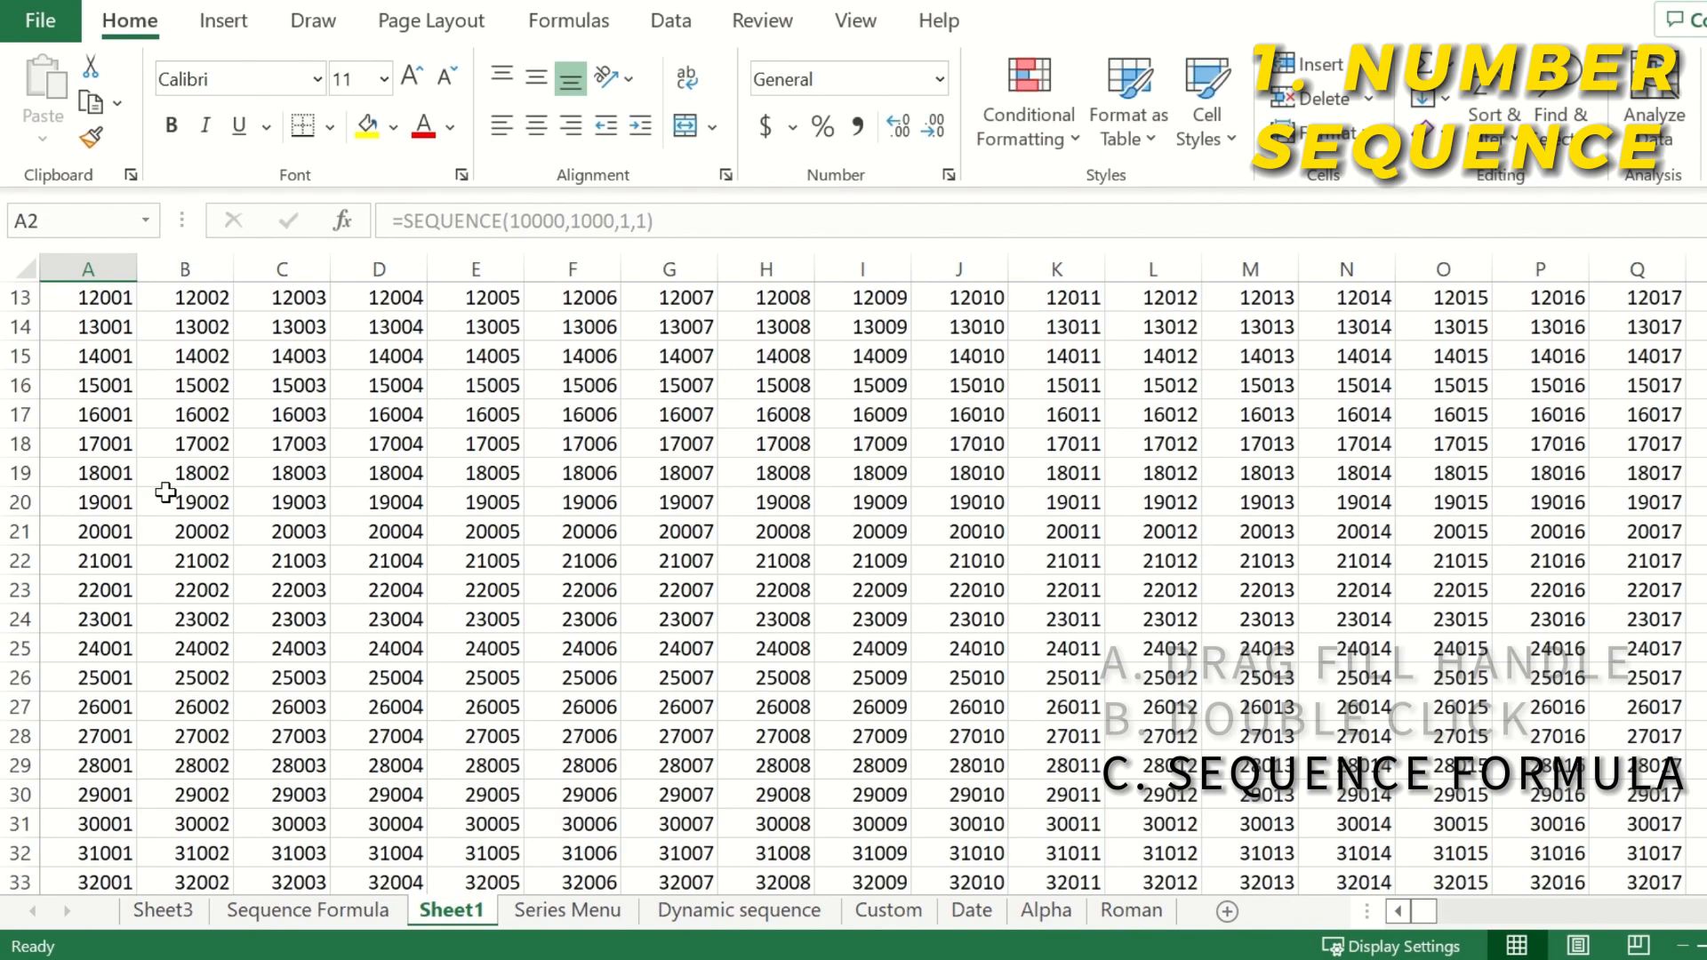
scroll(165, 493, "up", 4)
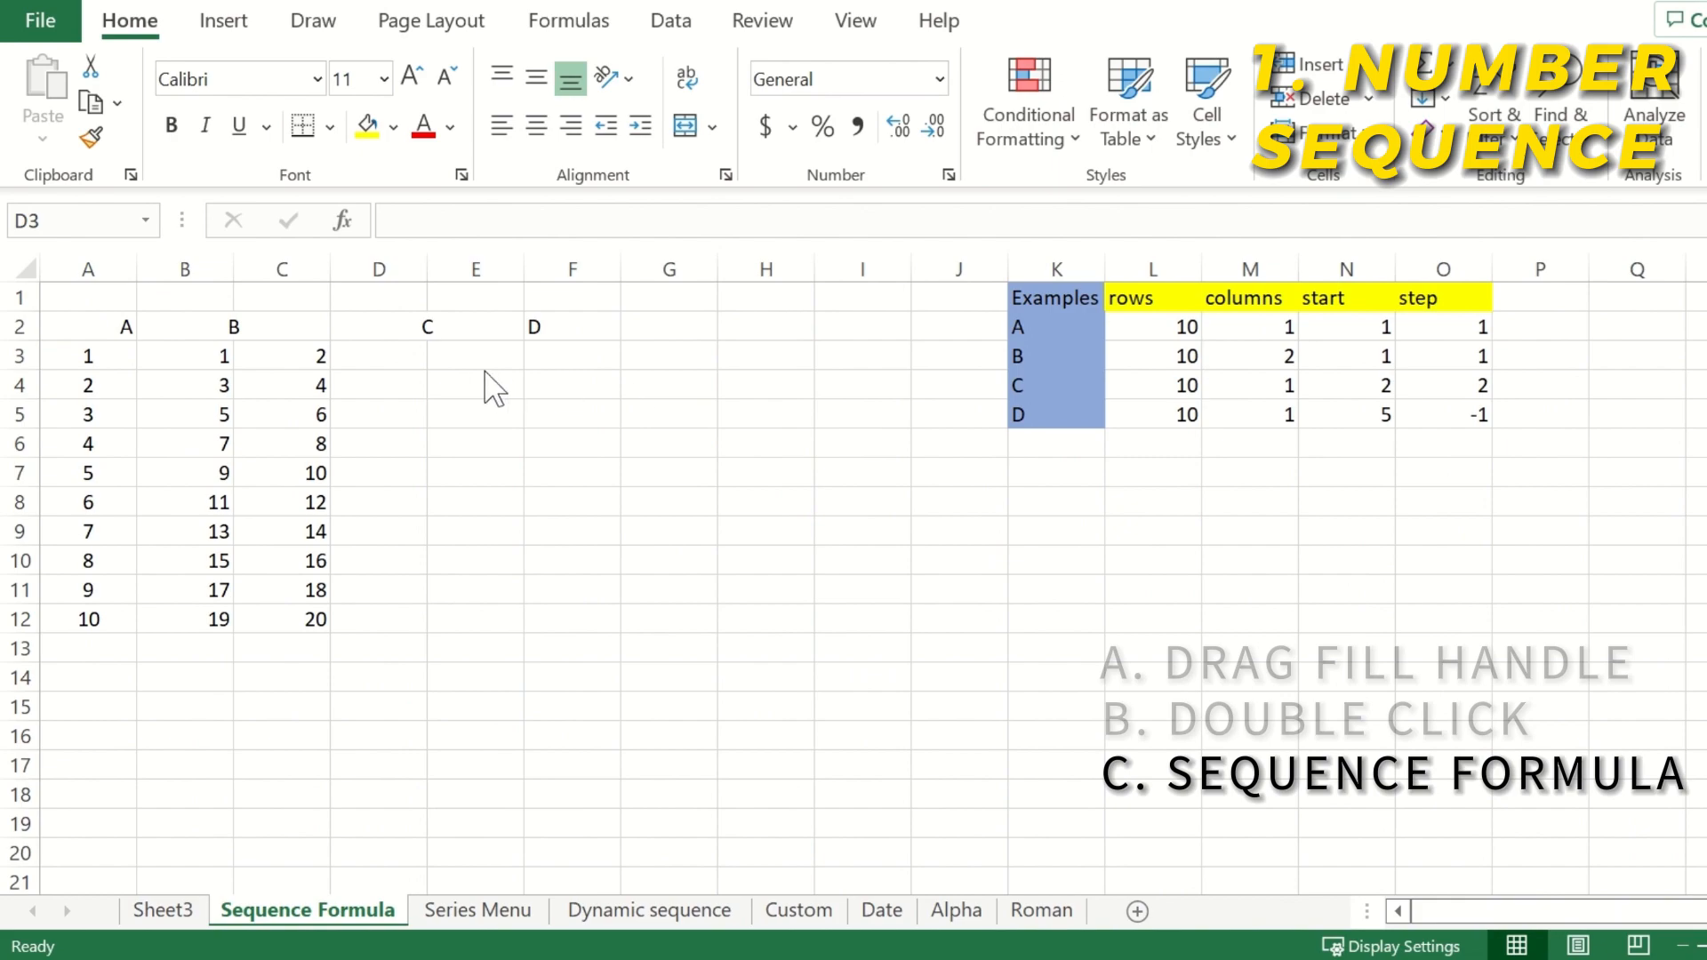
Enter the formula =SEQUENCE(10,1,2,2) in cell D3 to generate example C
left_click(400, 362)
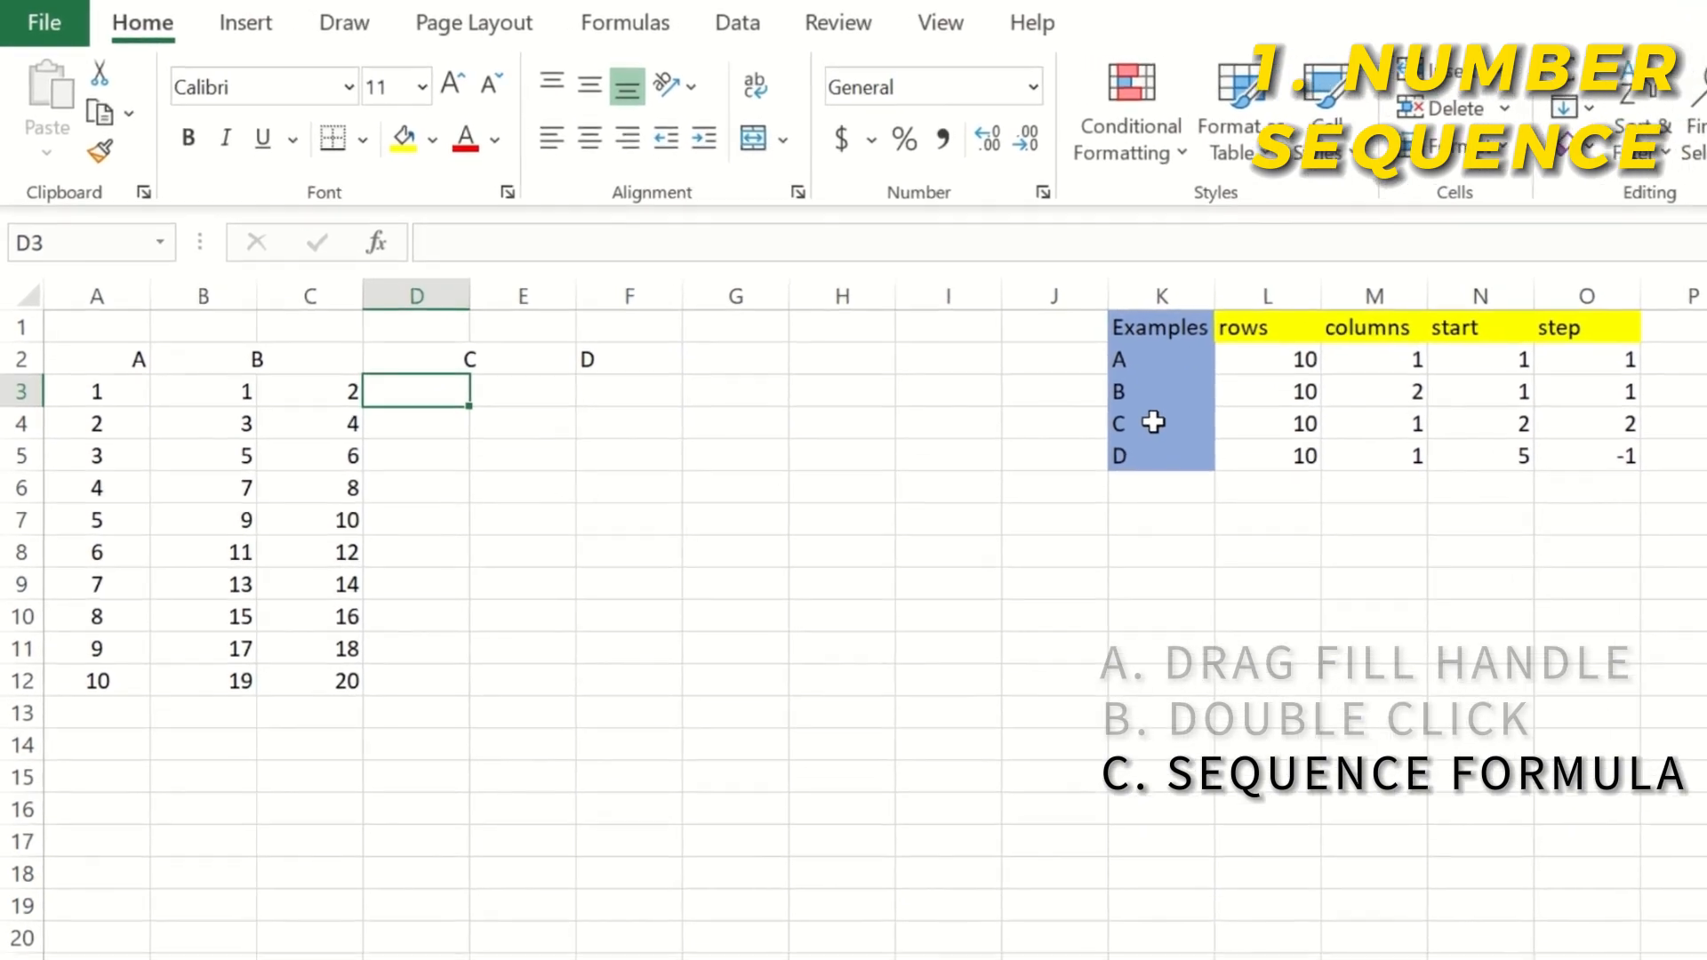
left_click_drag(1096, 400, 1503, 398)
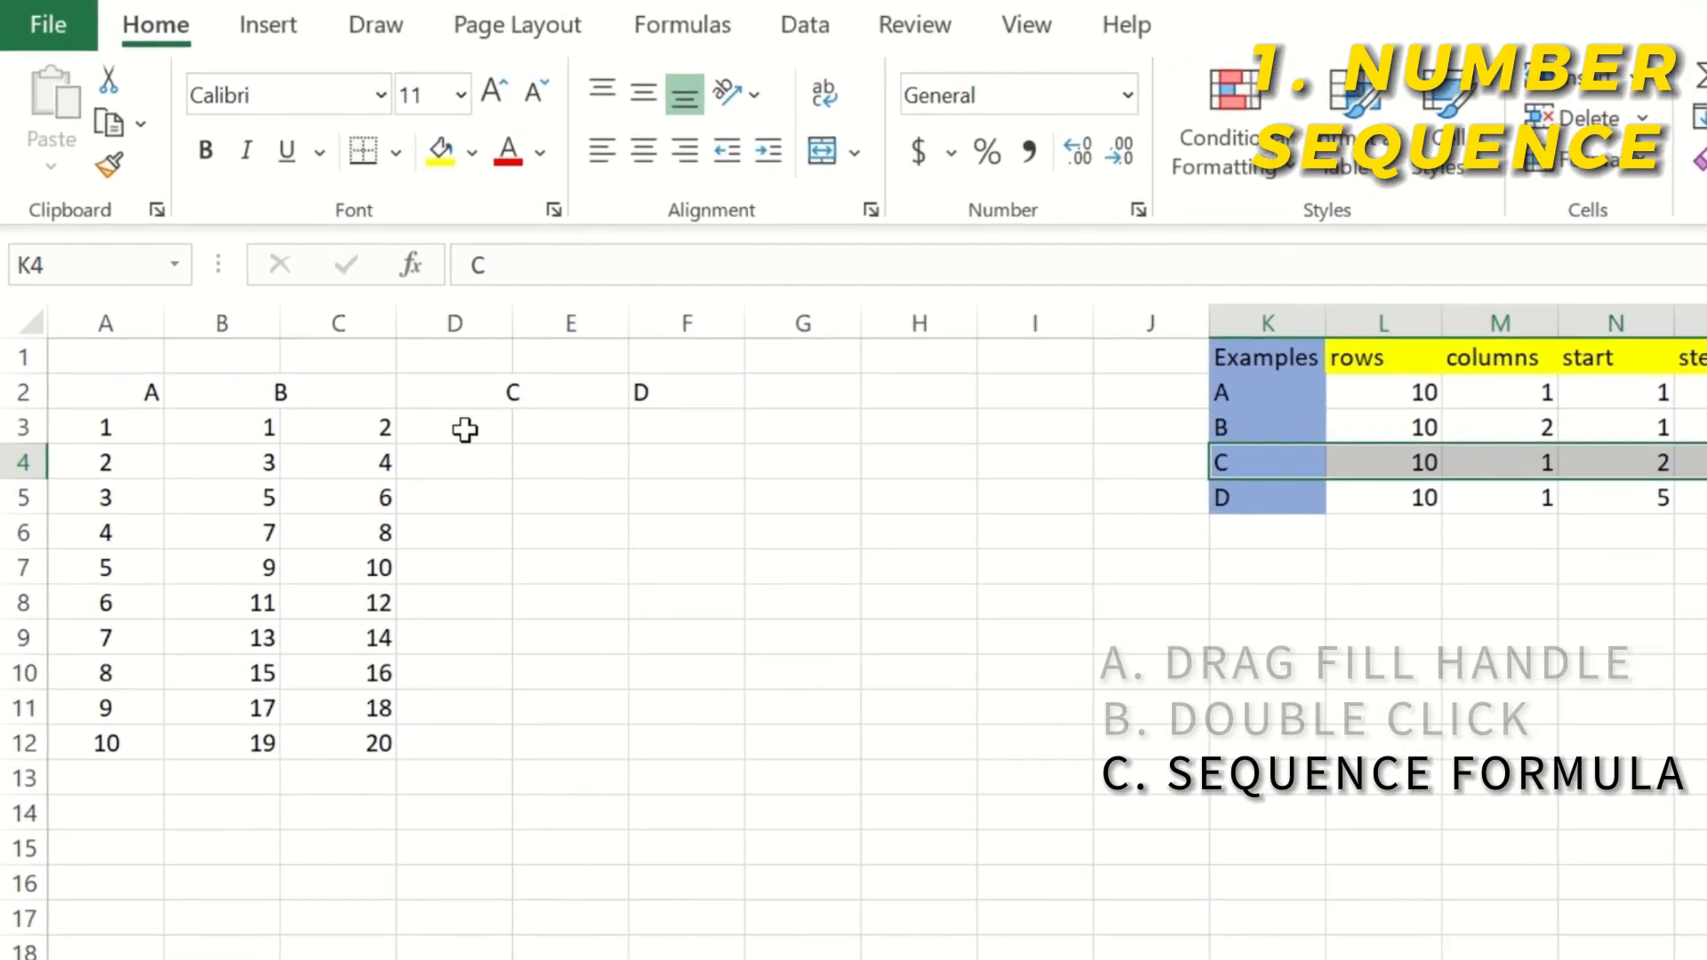
left_click(449, 418)
left_click(515, 257)
type("=se")
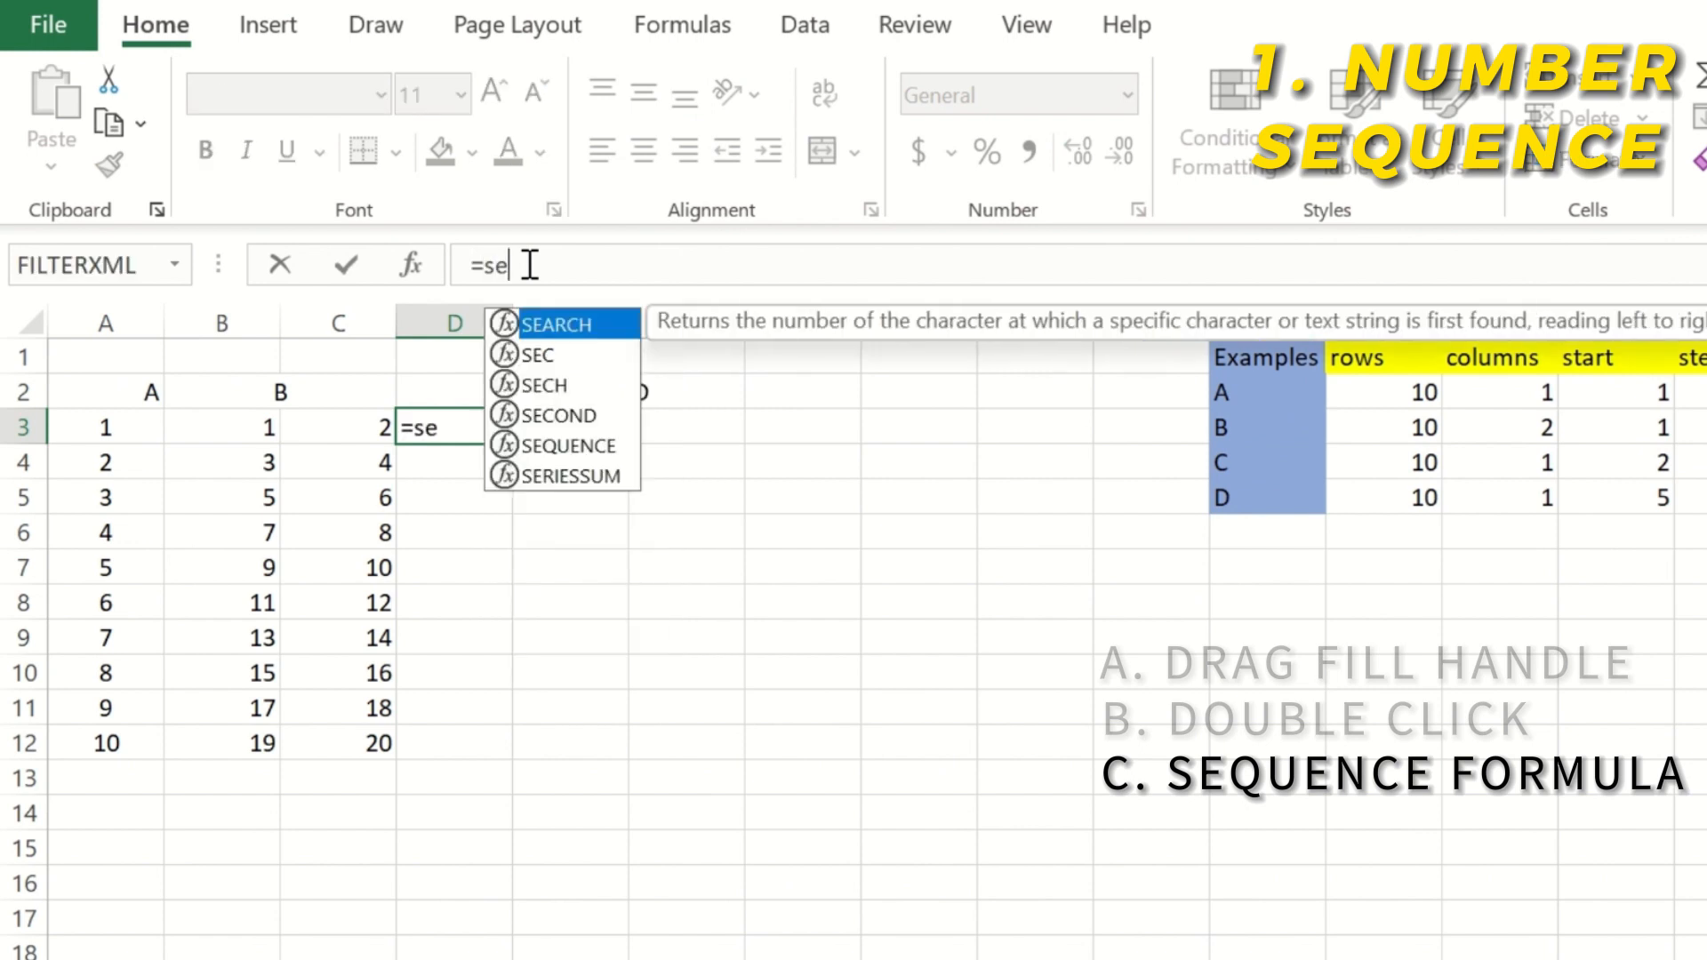
type("quence(10")
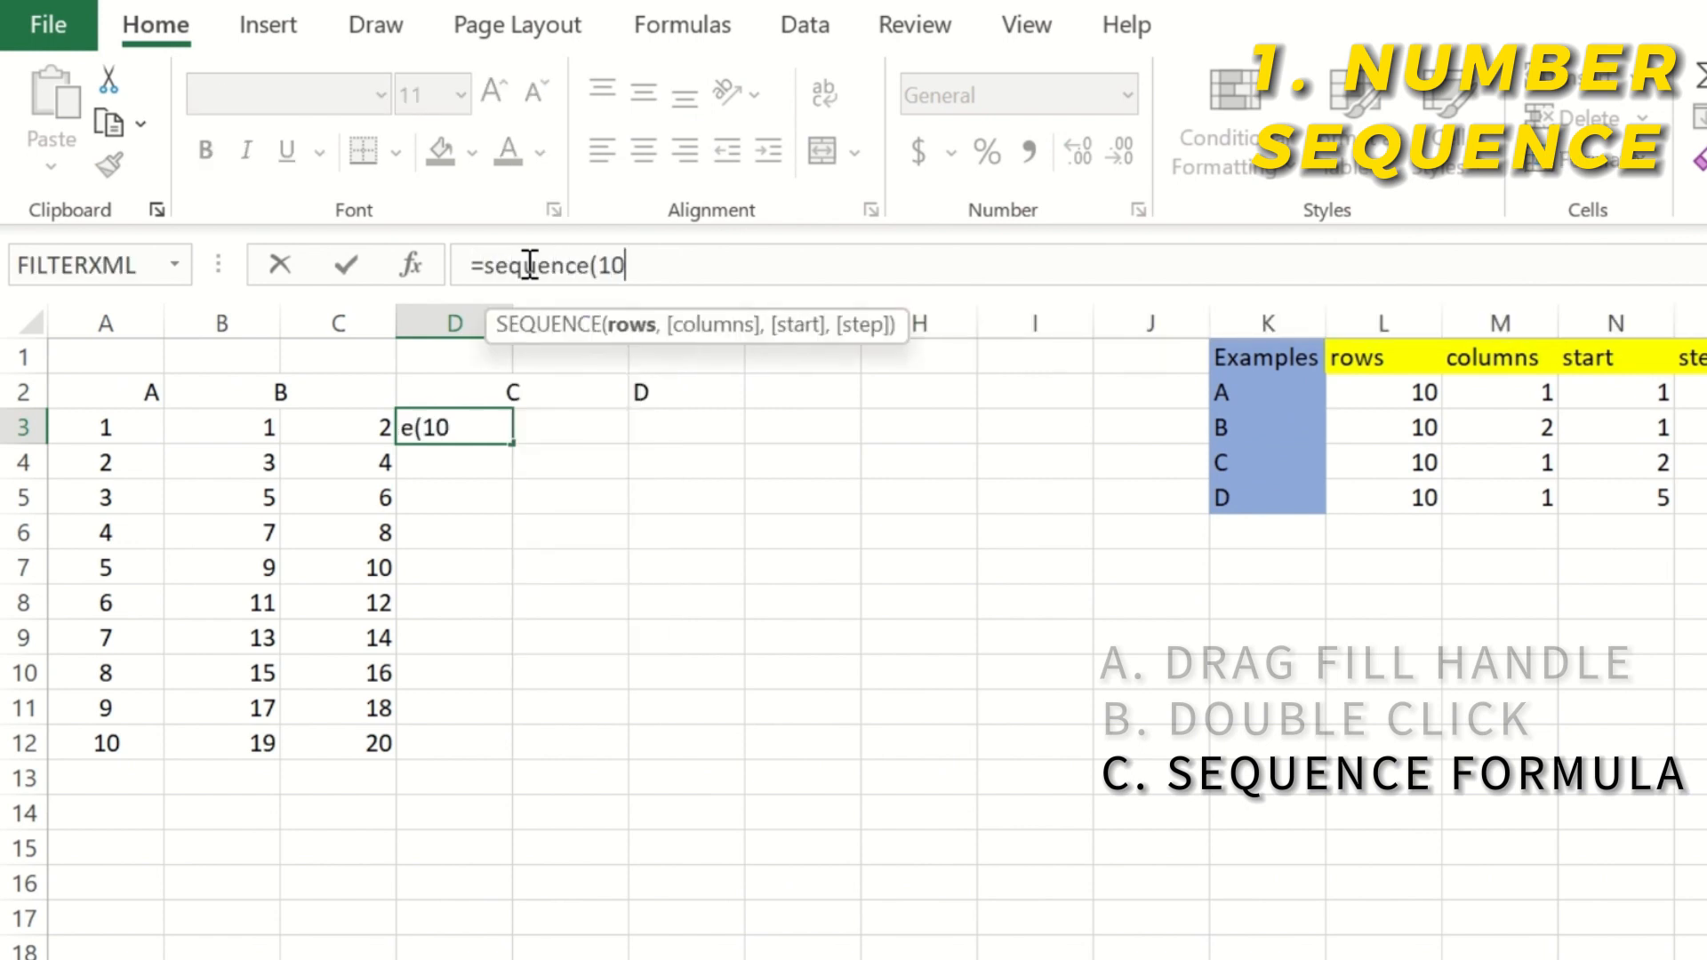
type(",1,2,2")
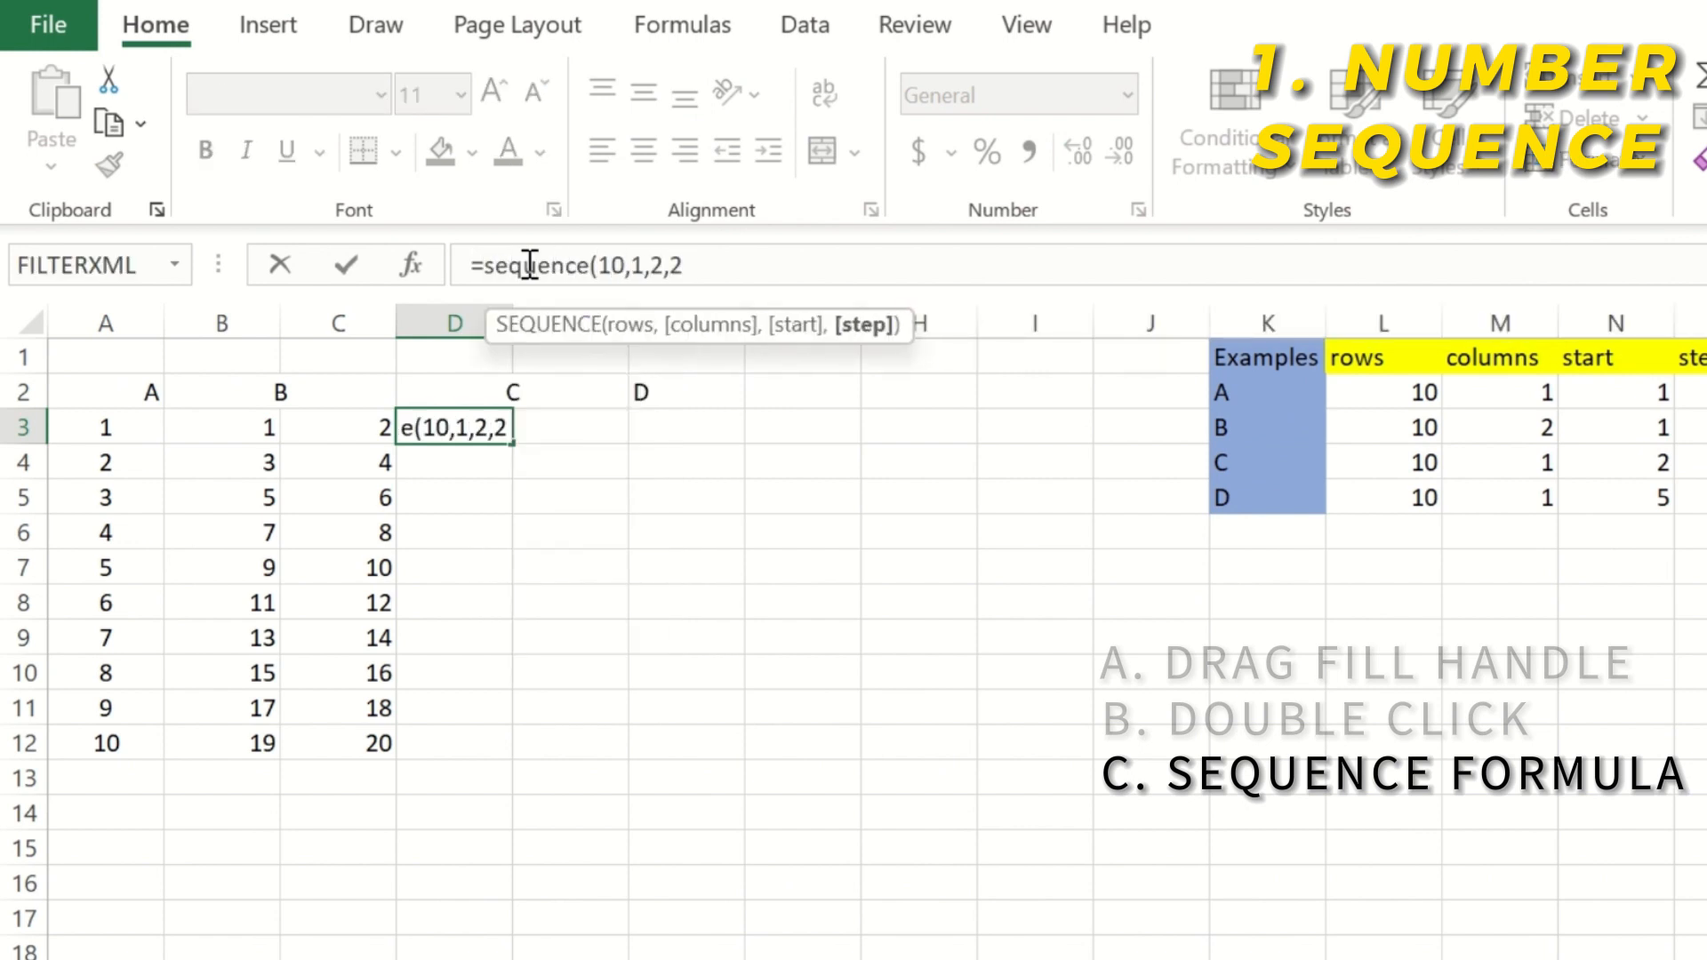
key("Return")
Change the start and step arguments of the D3 formula to 3, giving =SEQUENCE(10,1,3,3)
left_click(502, 427)
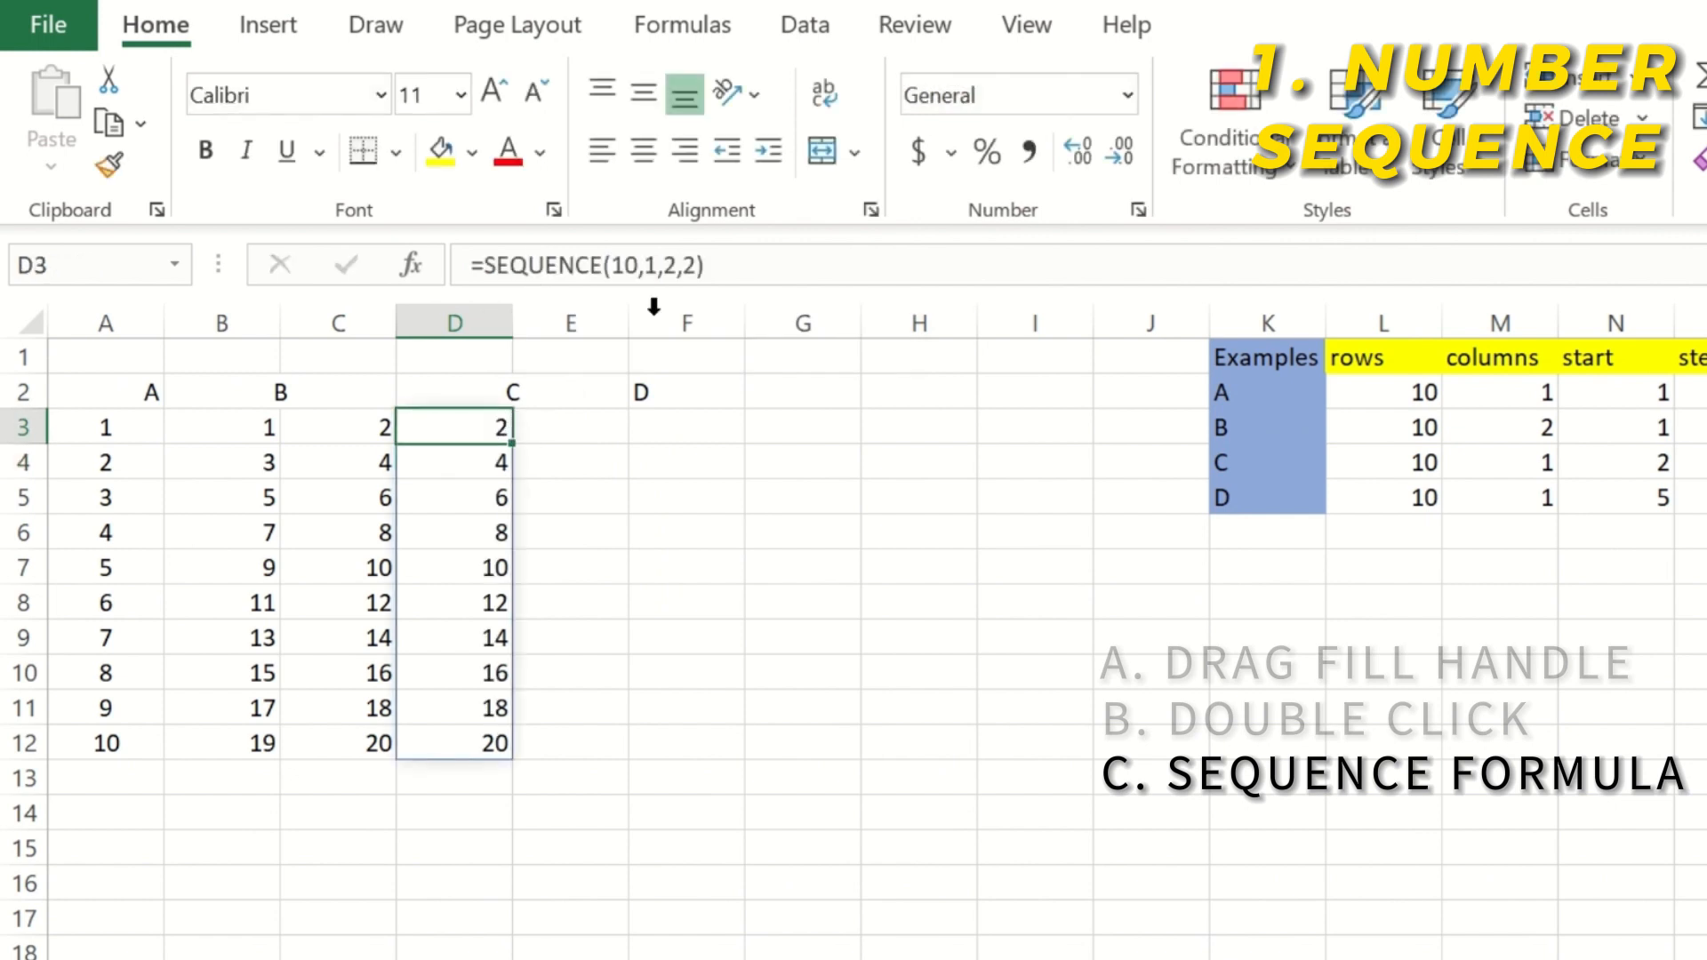
left_click(661, 270)
left_click_drag(661, 269, 696, 272)
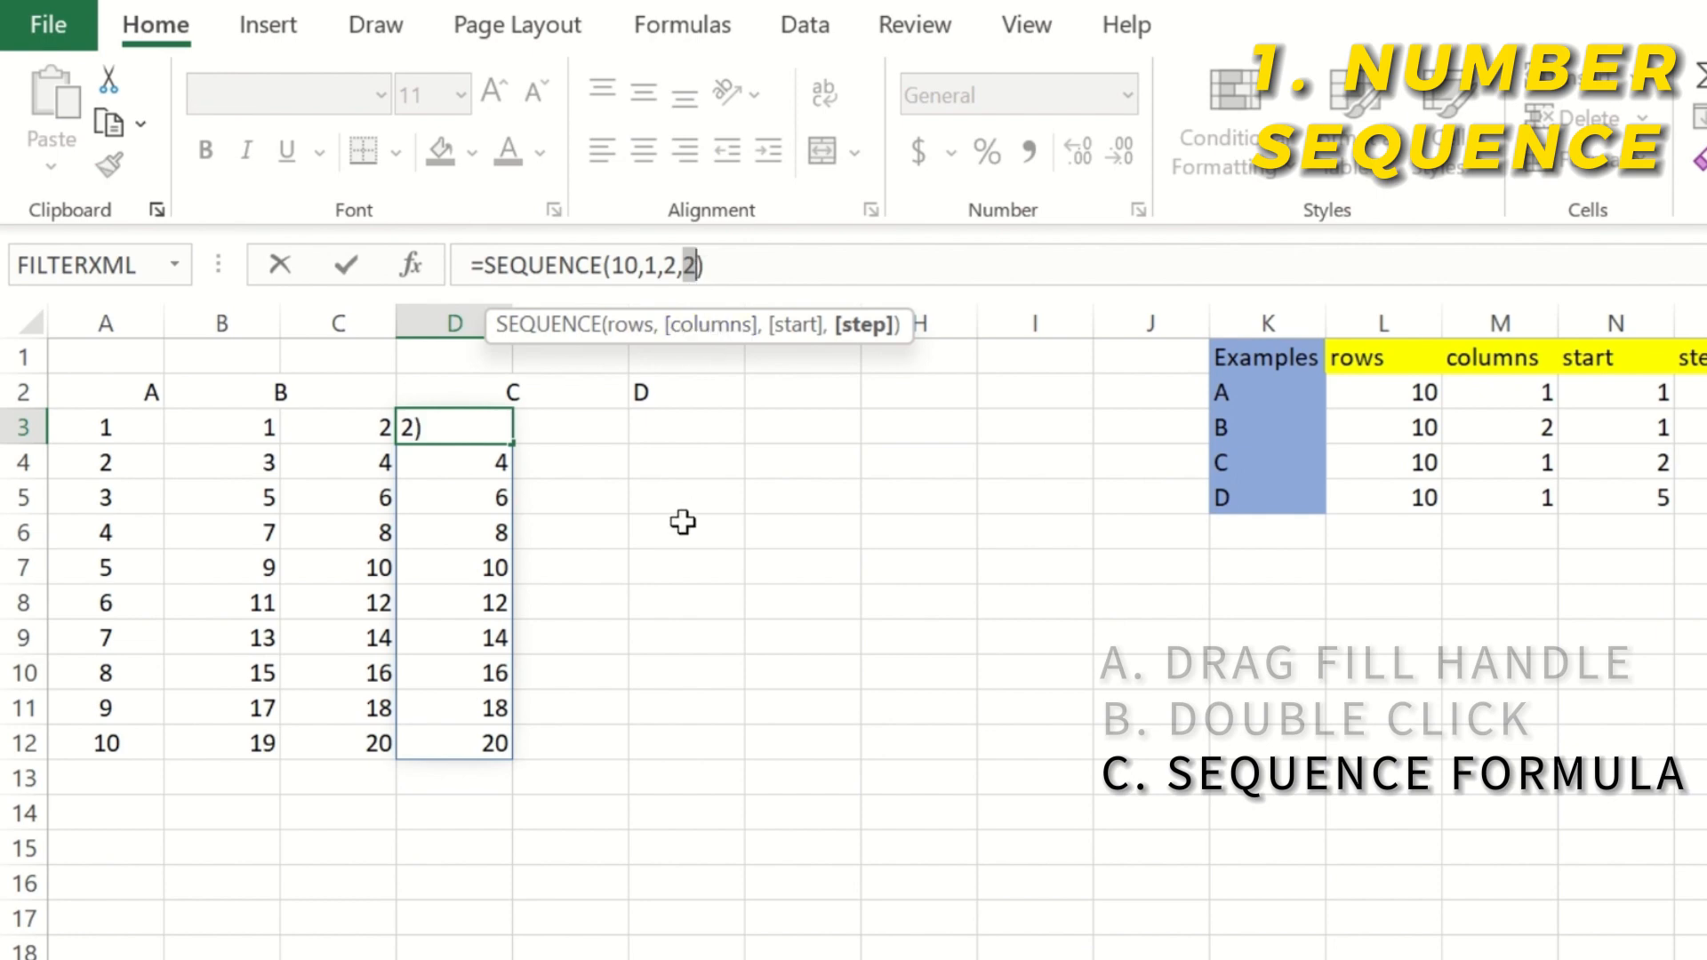
left_click(492, 422)
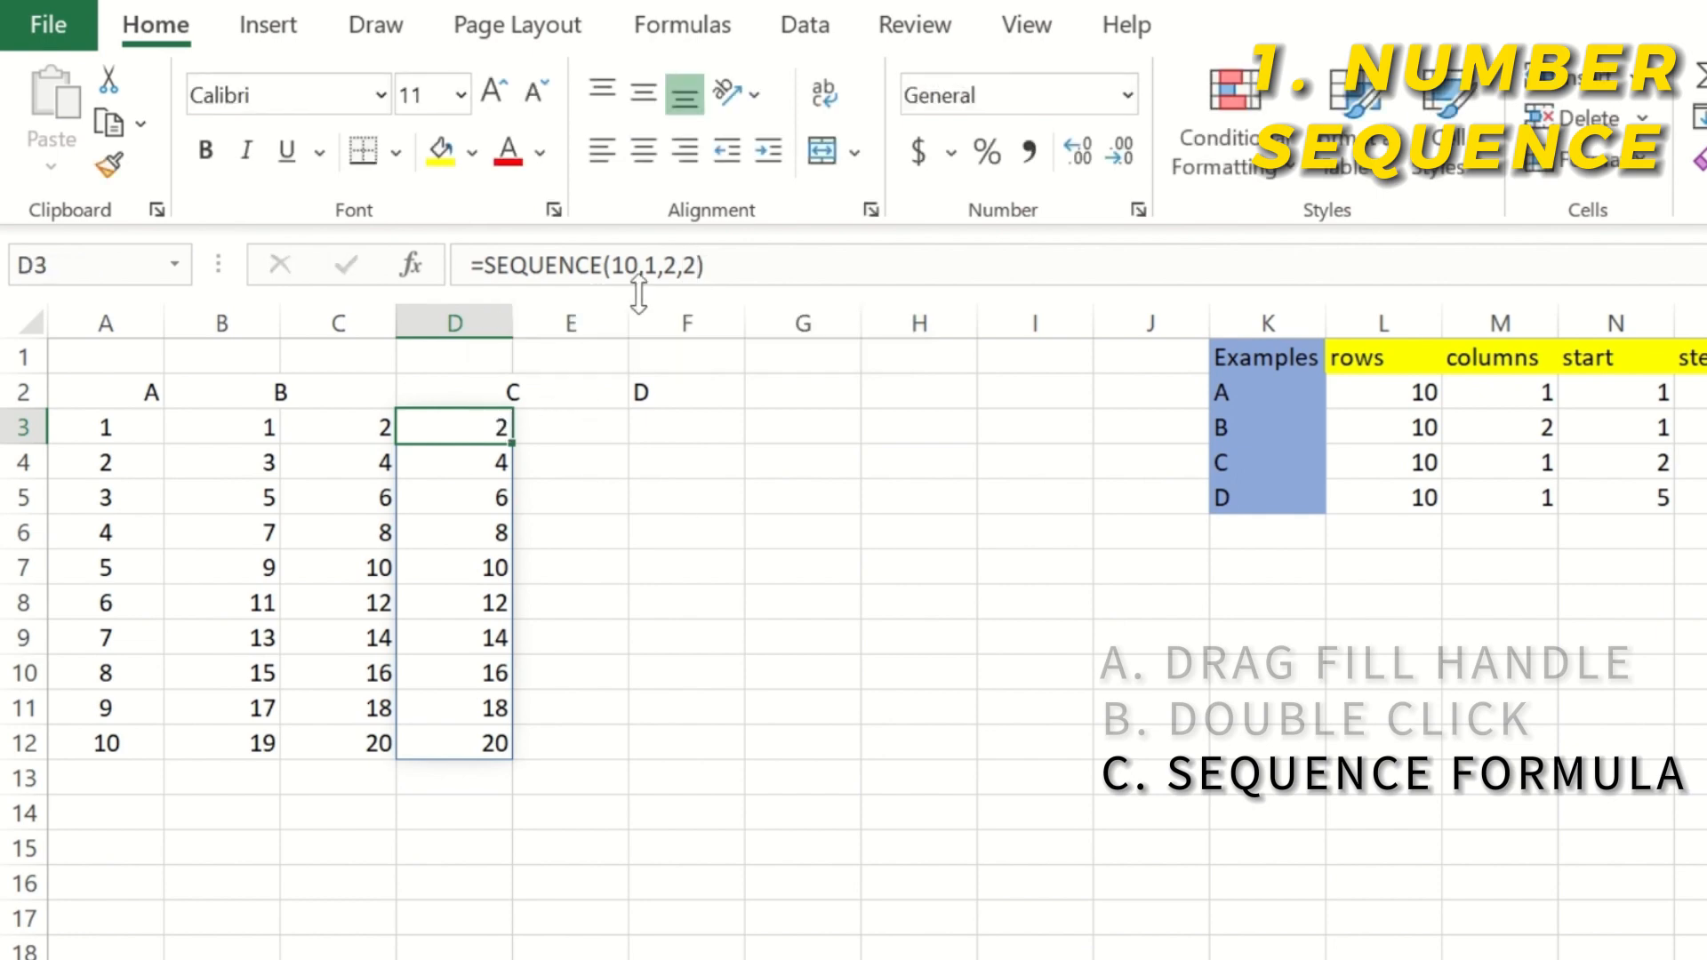
left_click_drag(663, 271, 702, 271)
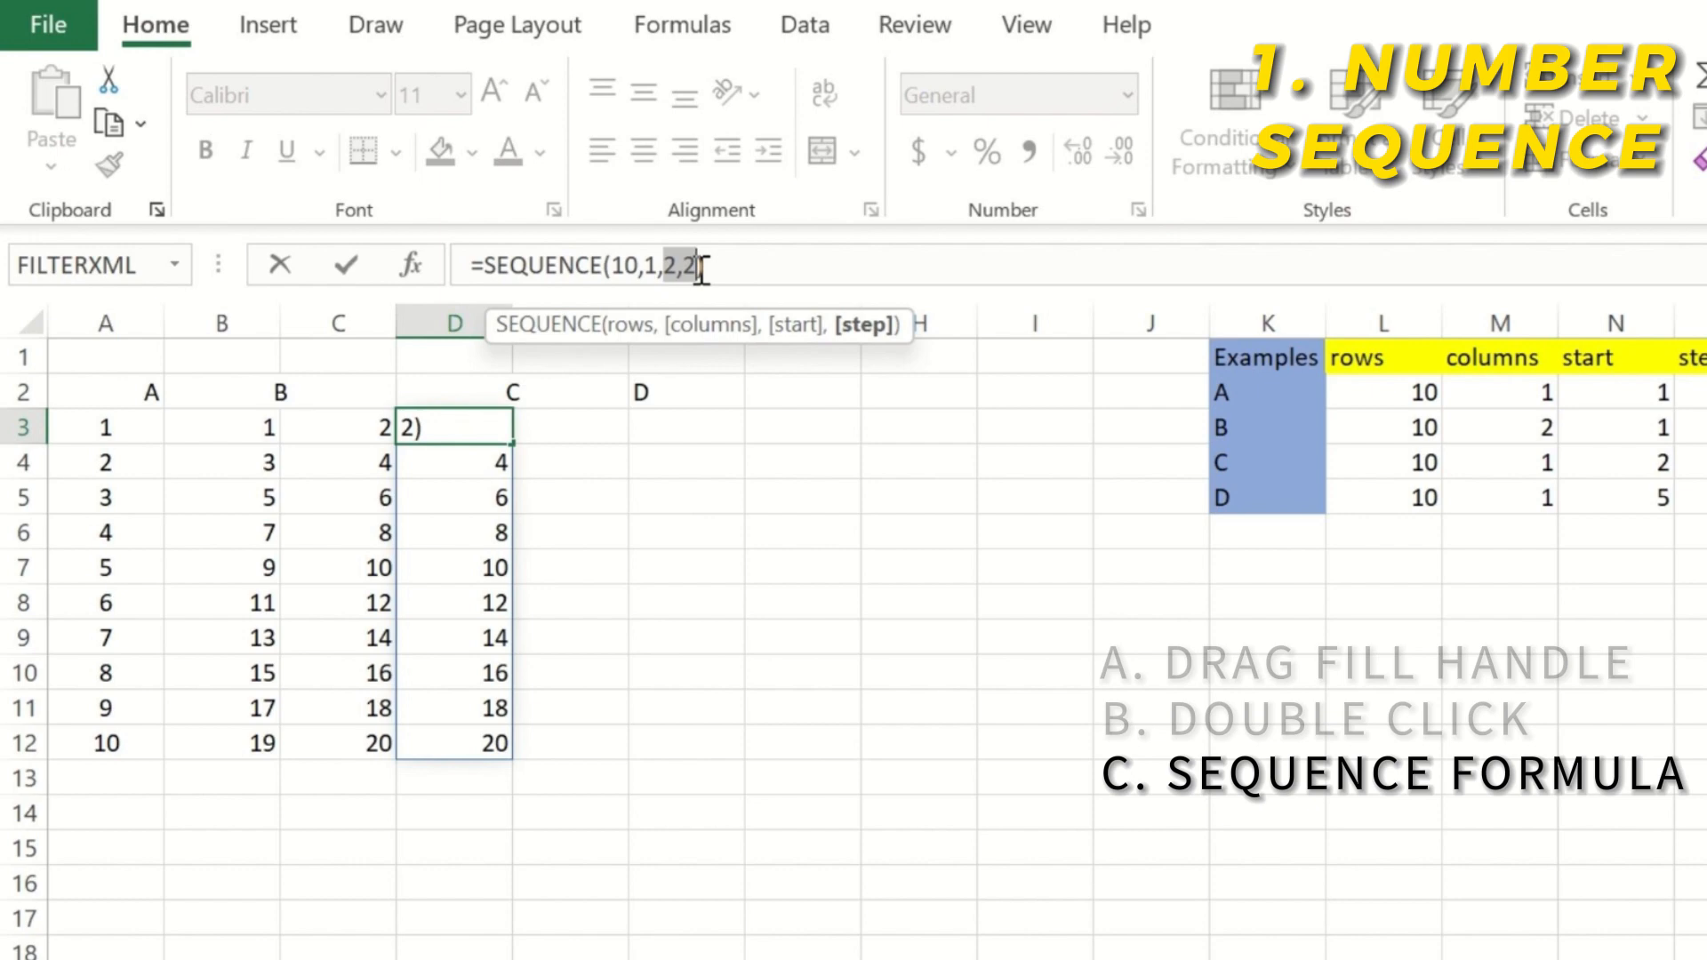
type("3,3")
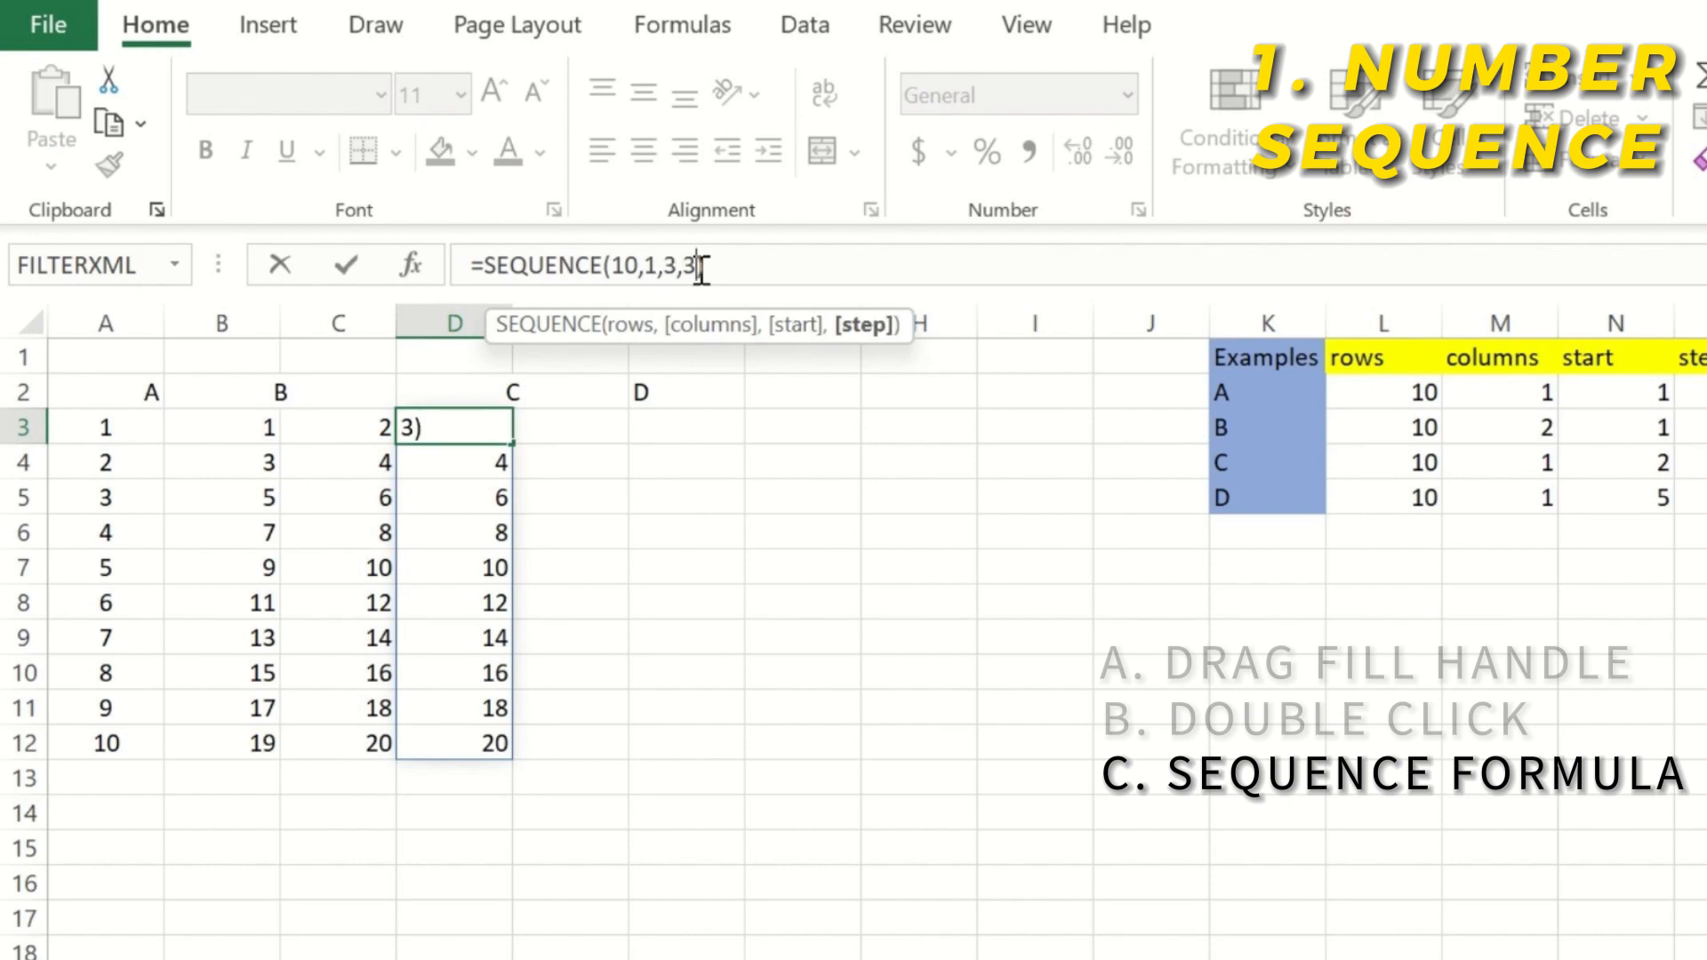
key("Return")
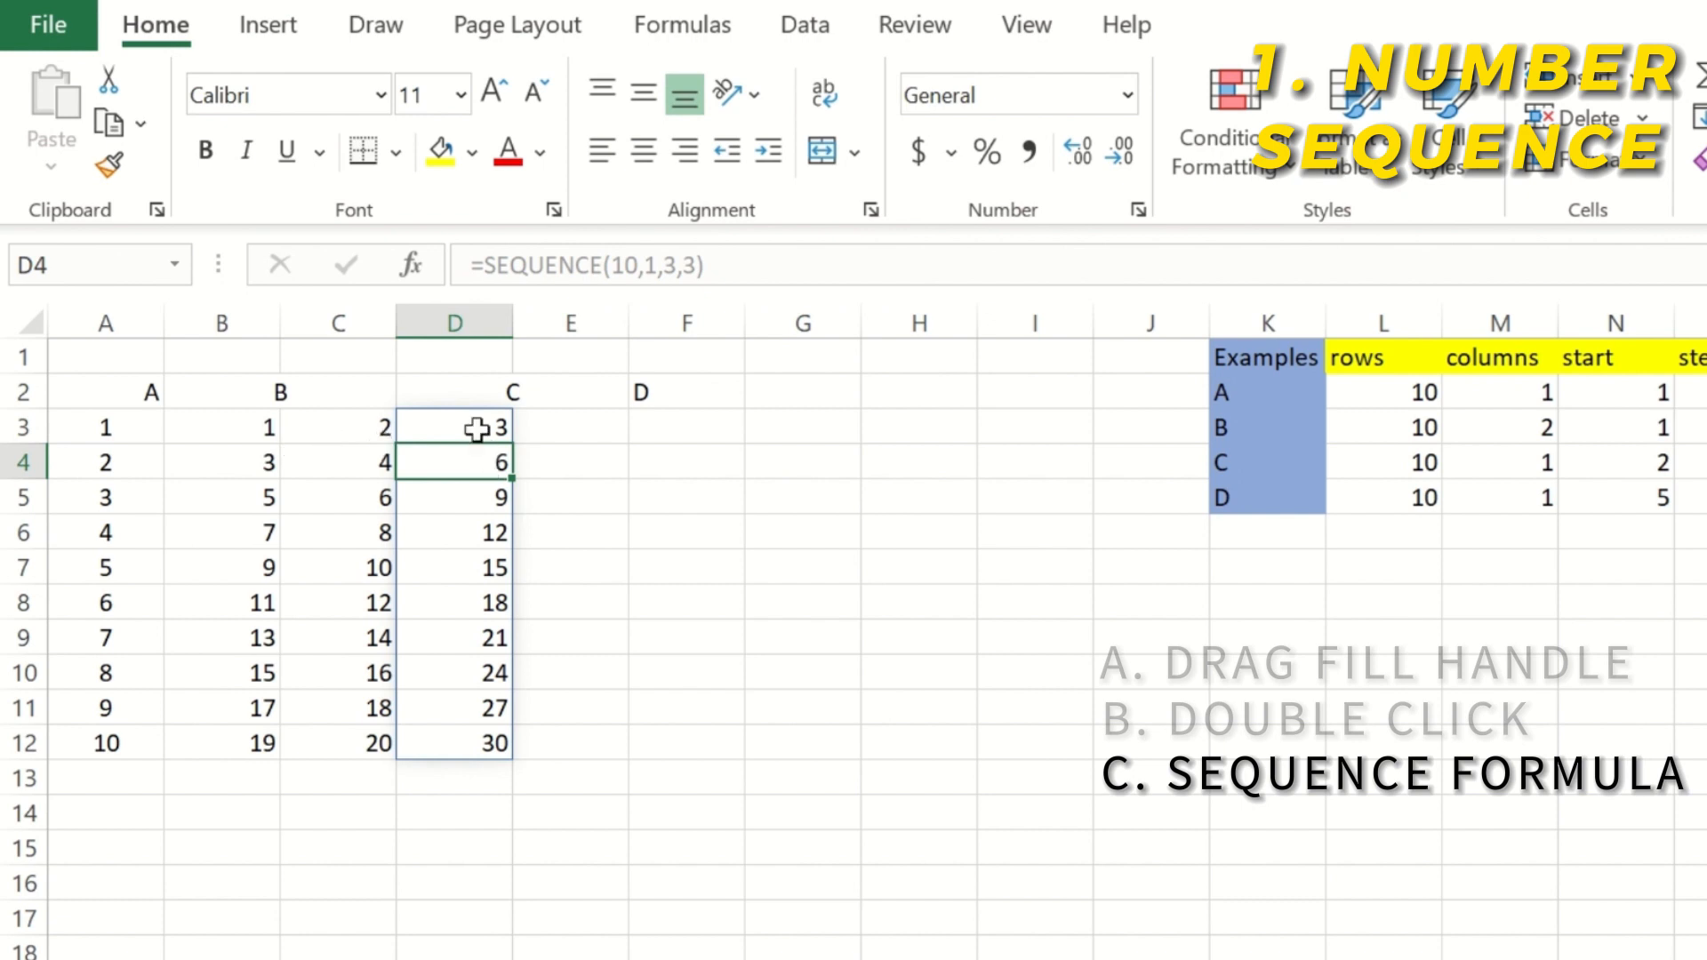
left_click_drag(476, 427, 488, 738)
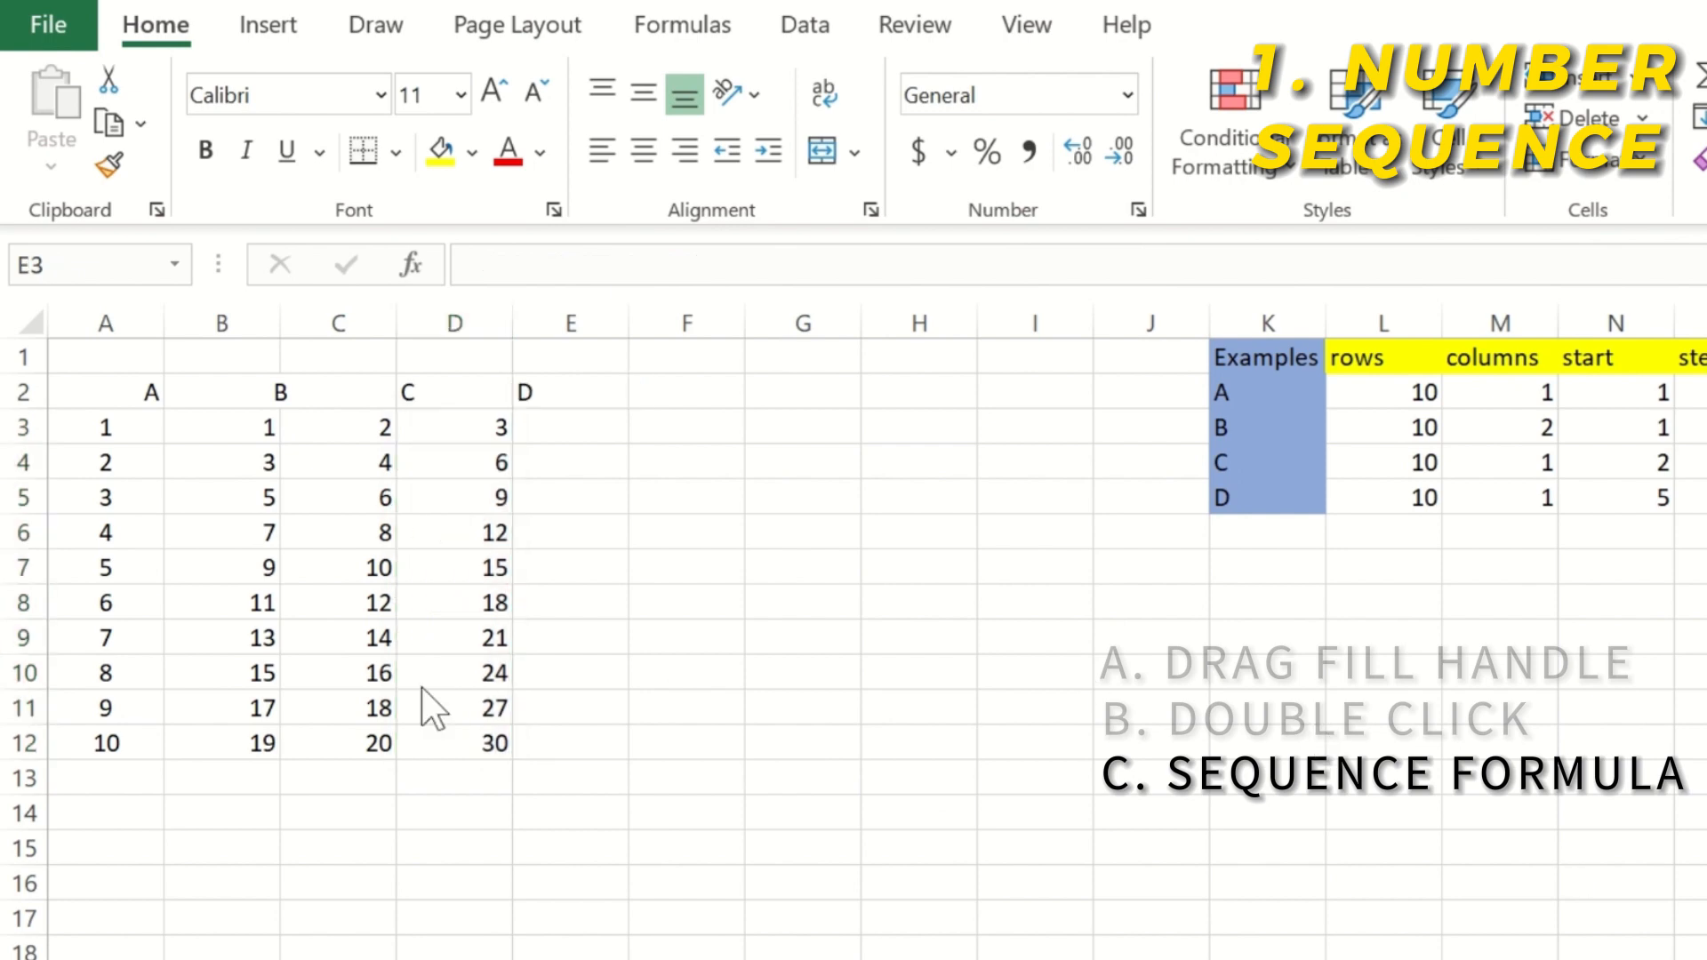
Enter the formula =SEQUENCE(10,1,5,-1) in cell E3 to generate the descending sequence of example D
left_click(557, 434)
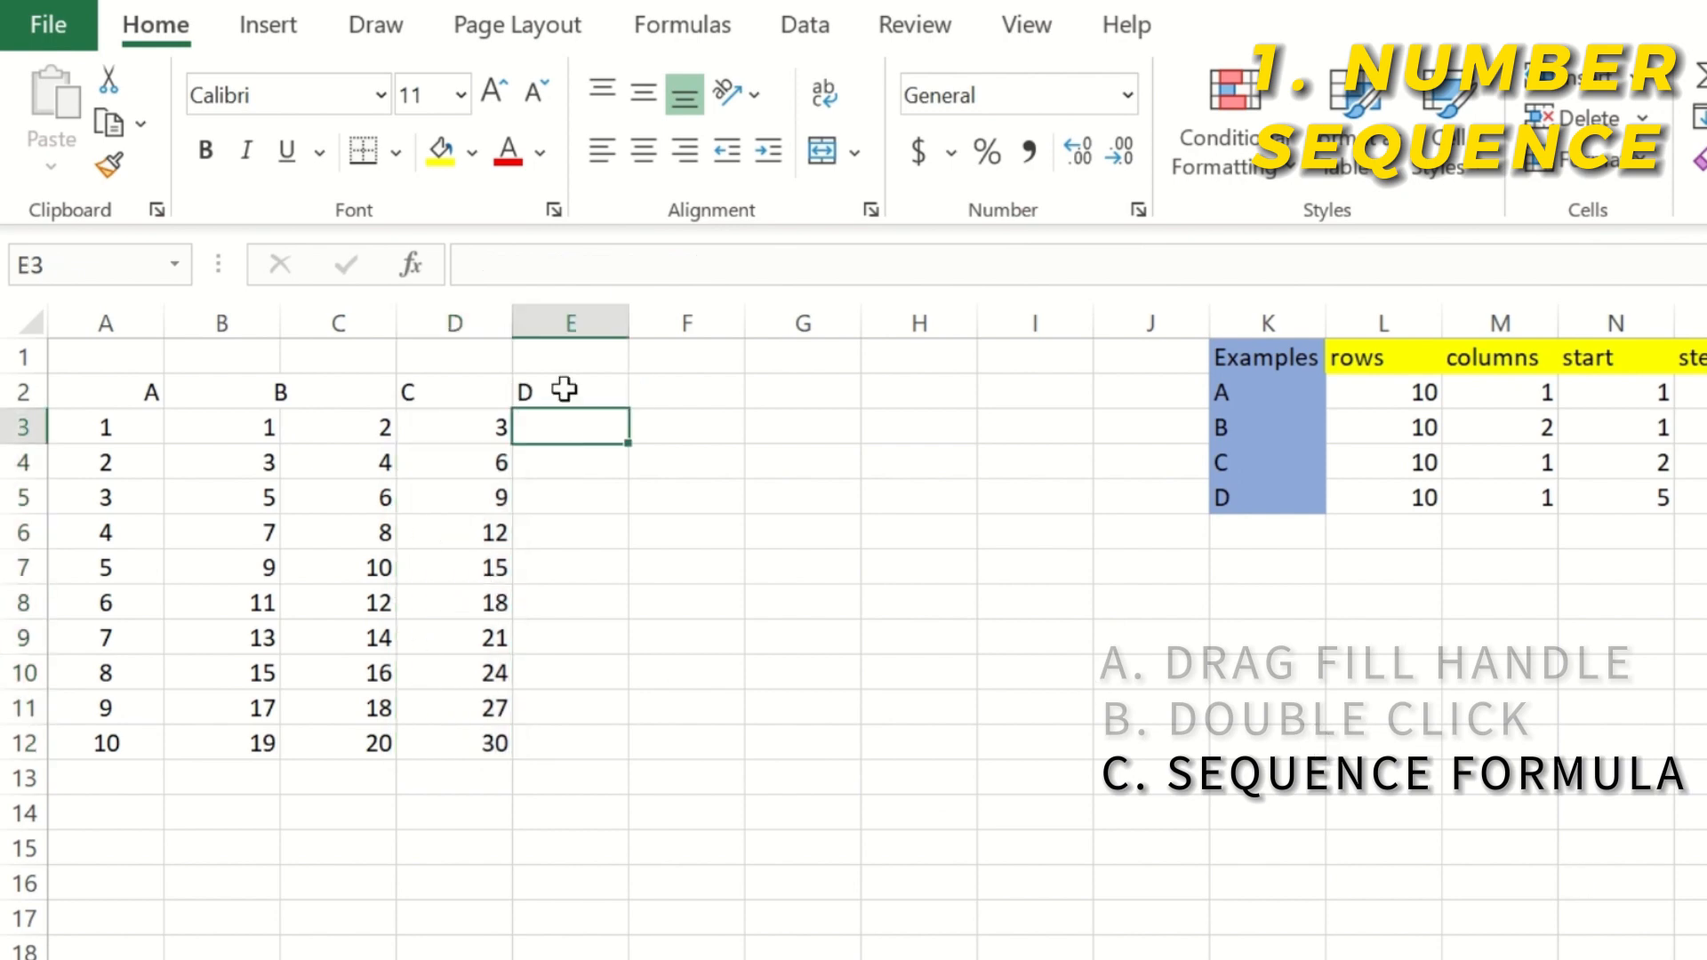
left_click(596, 262)
type("=sequ")
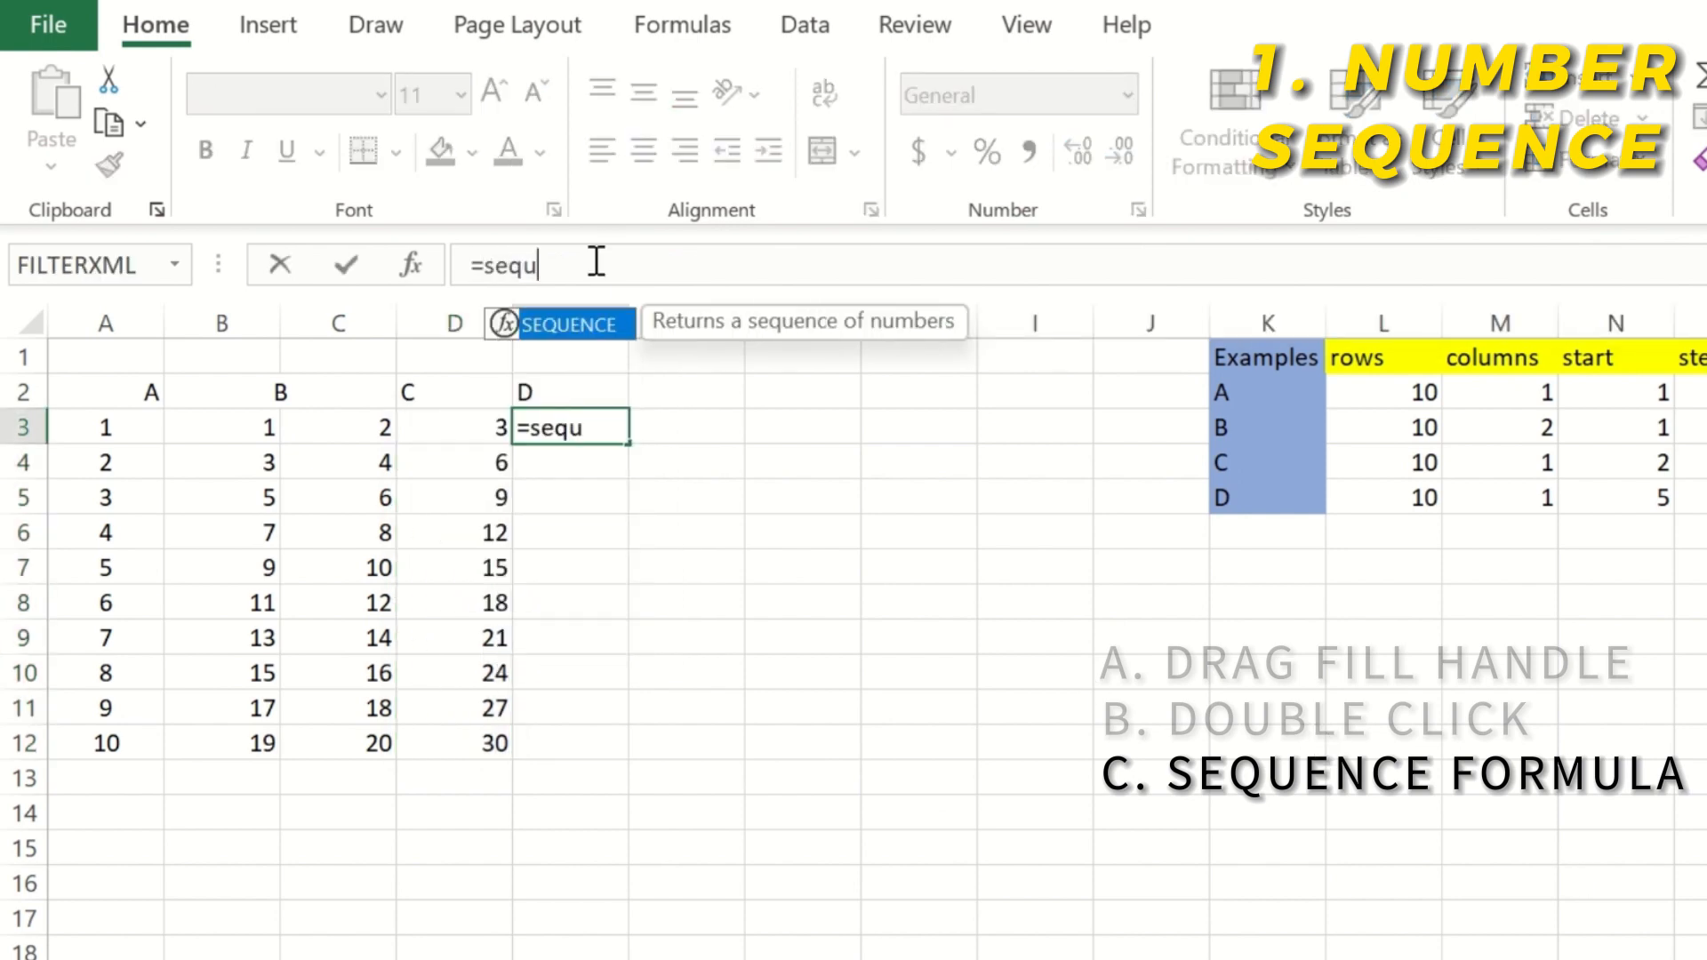
type("ence(10")
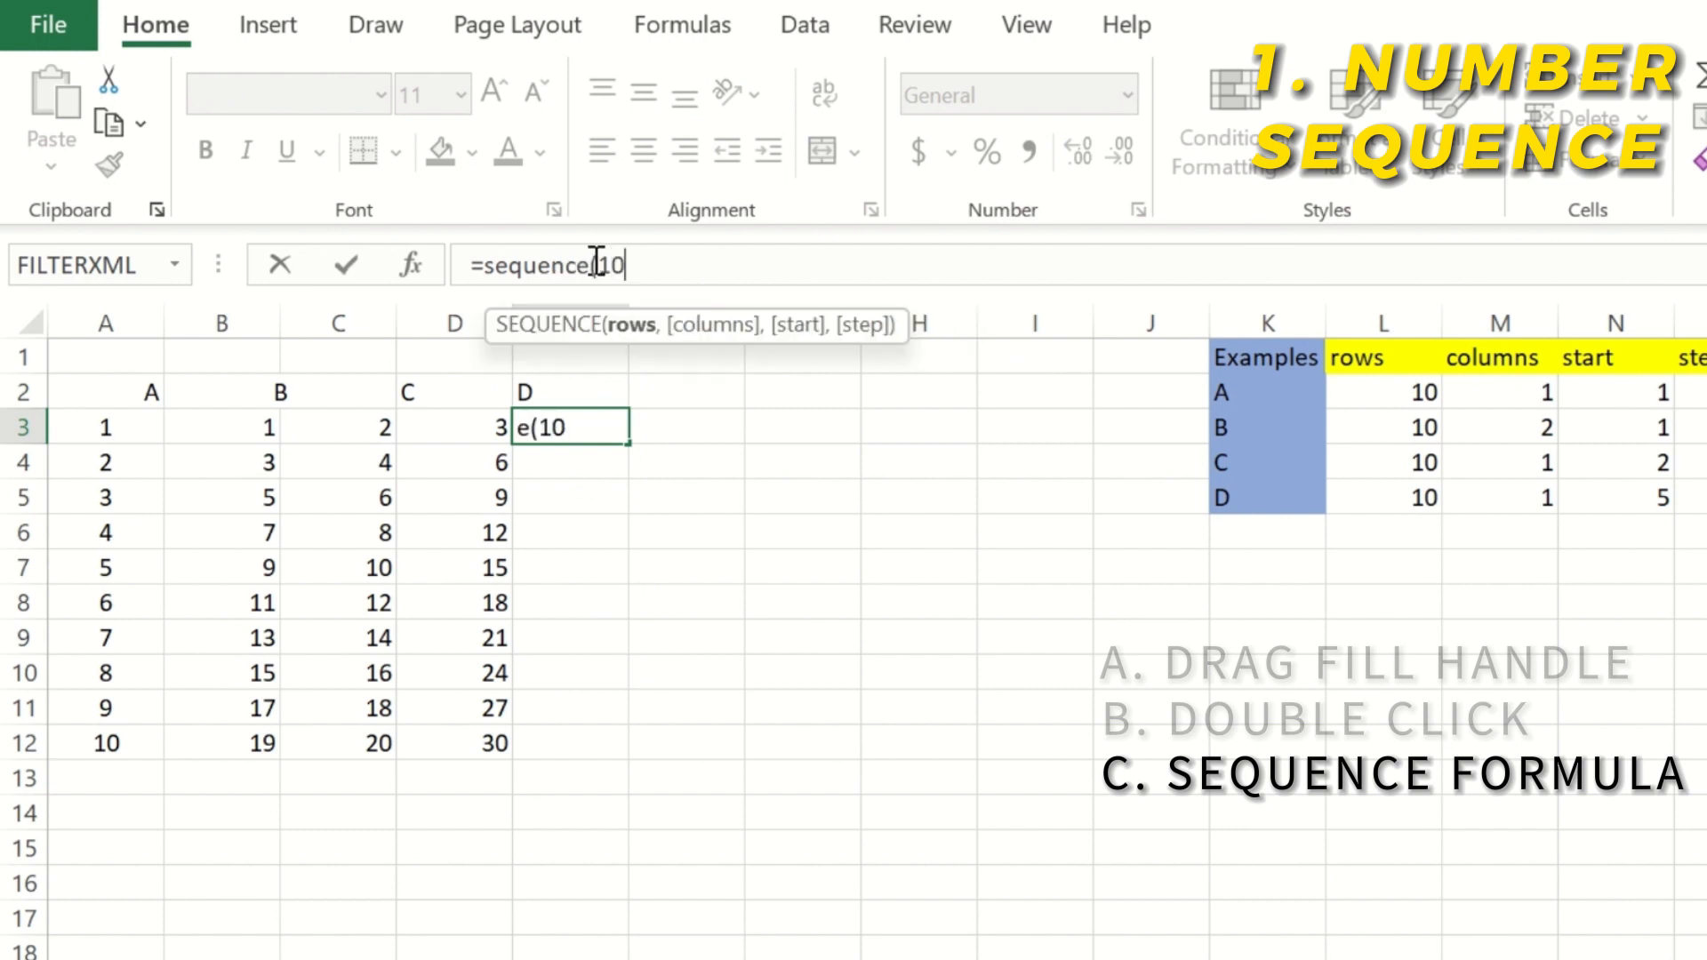
type(",1,5")
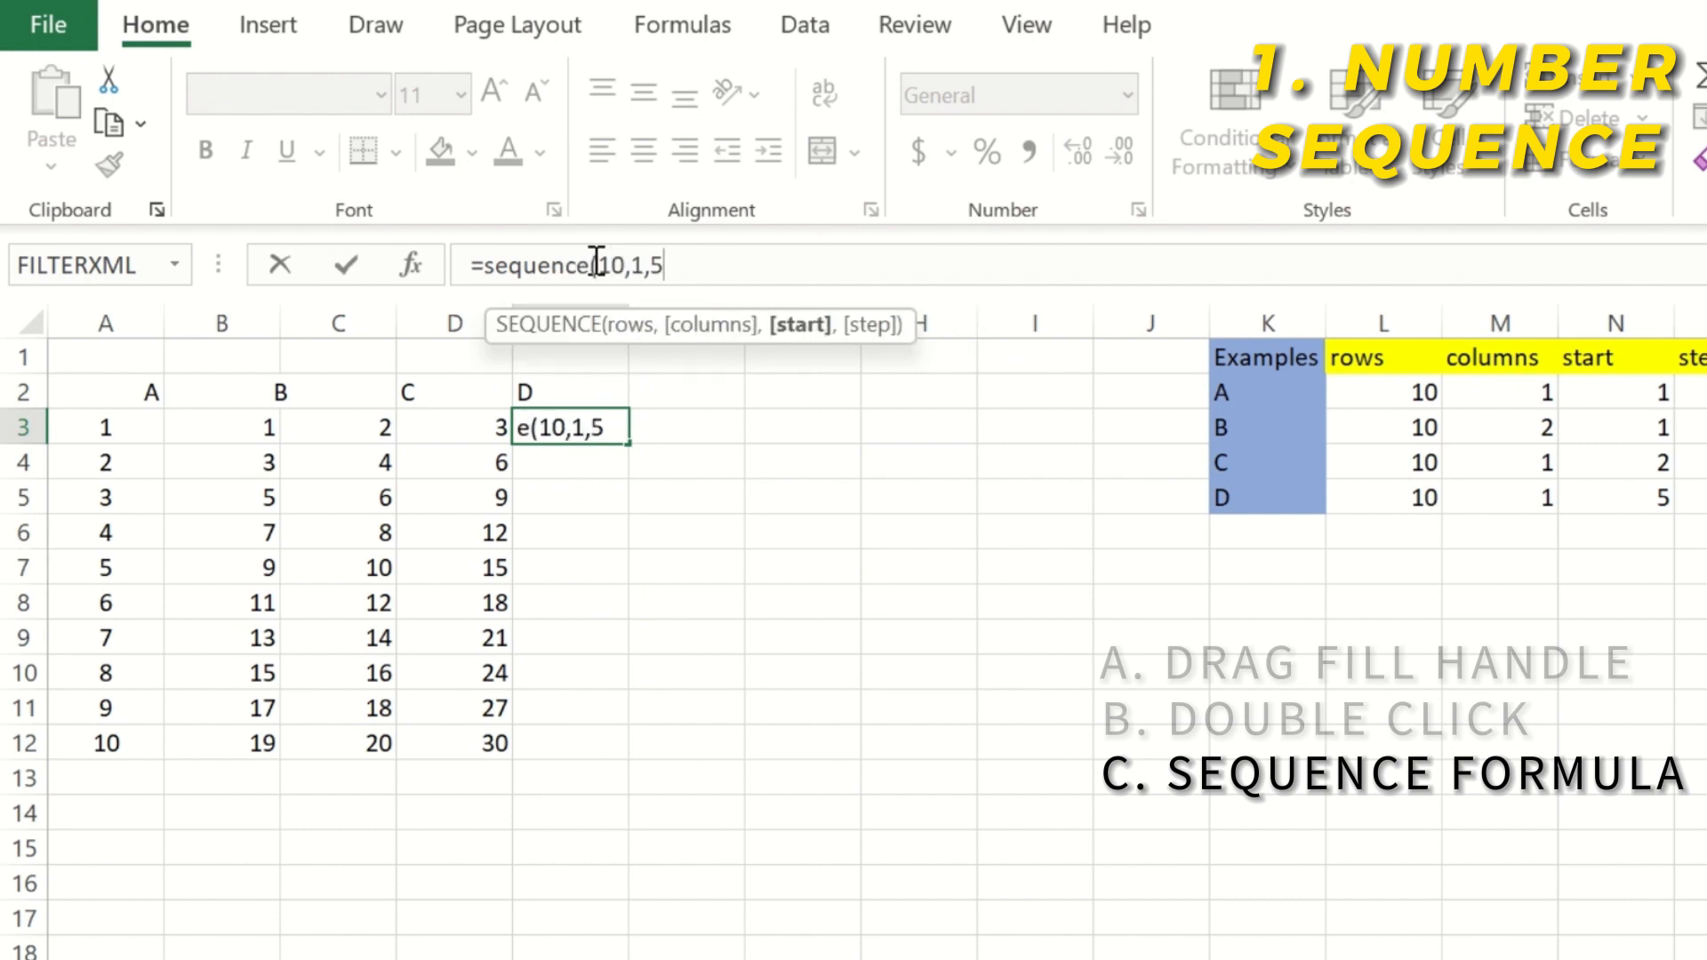
type(",-1)")
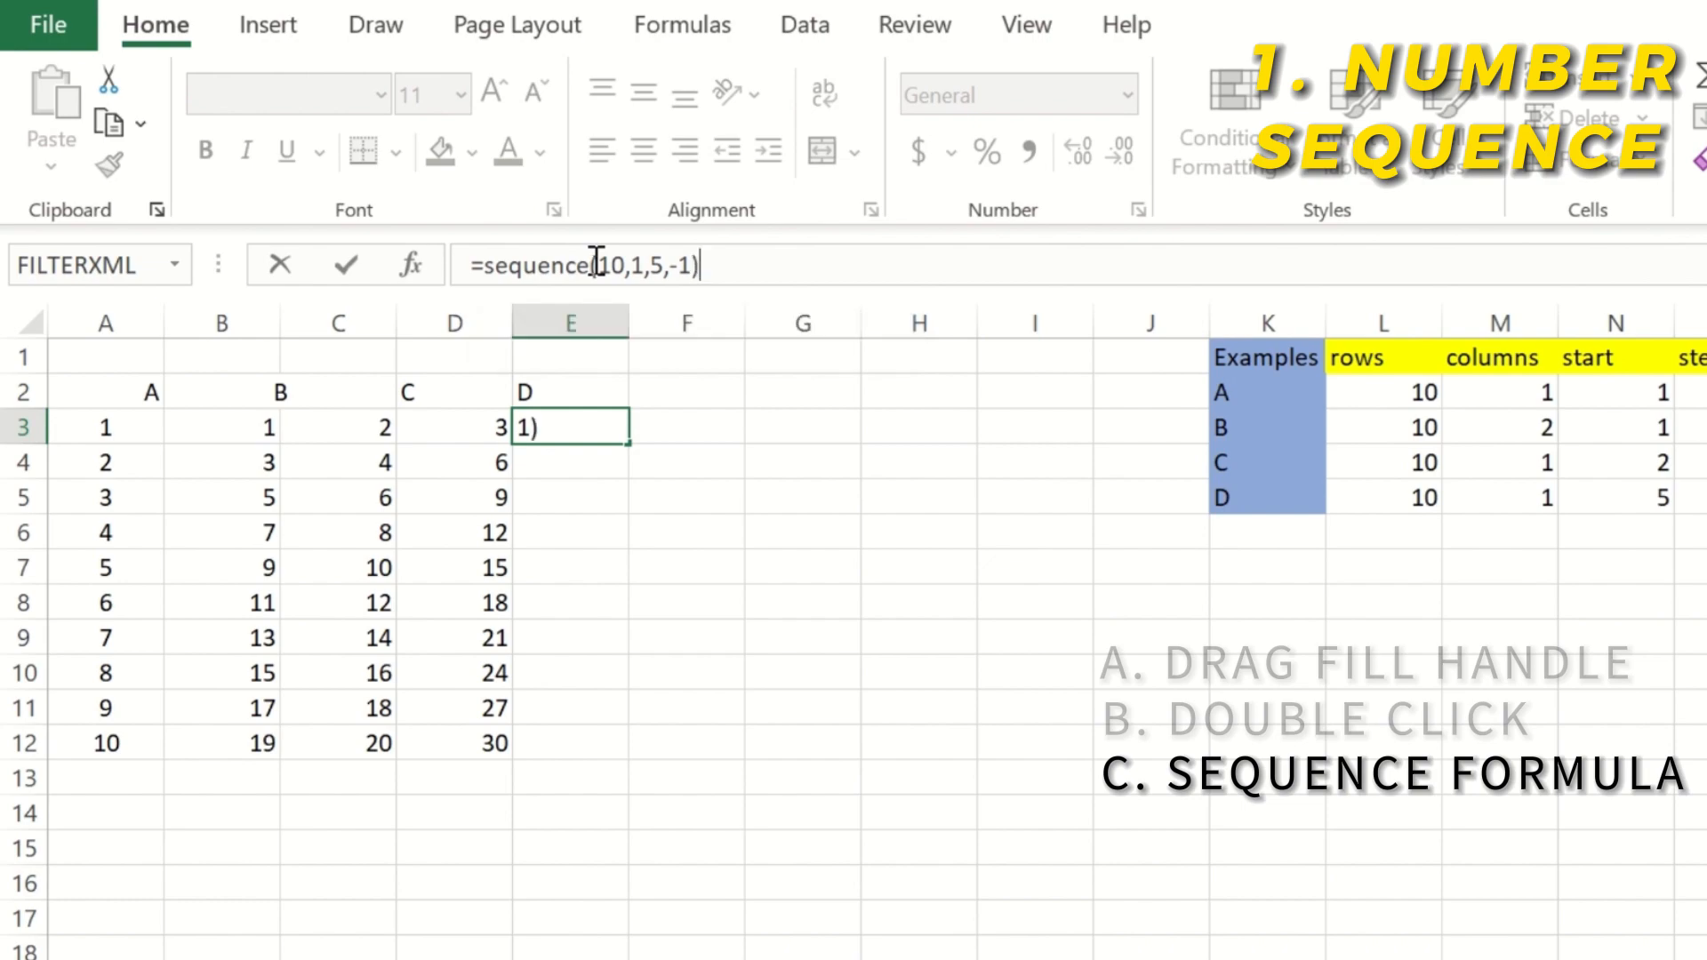
key("Return")
left_click_drag(594, 430, 560, 586)
left_click(591, 742)
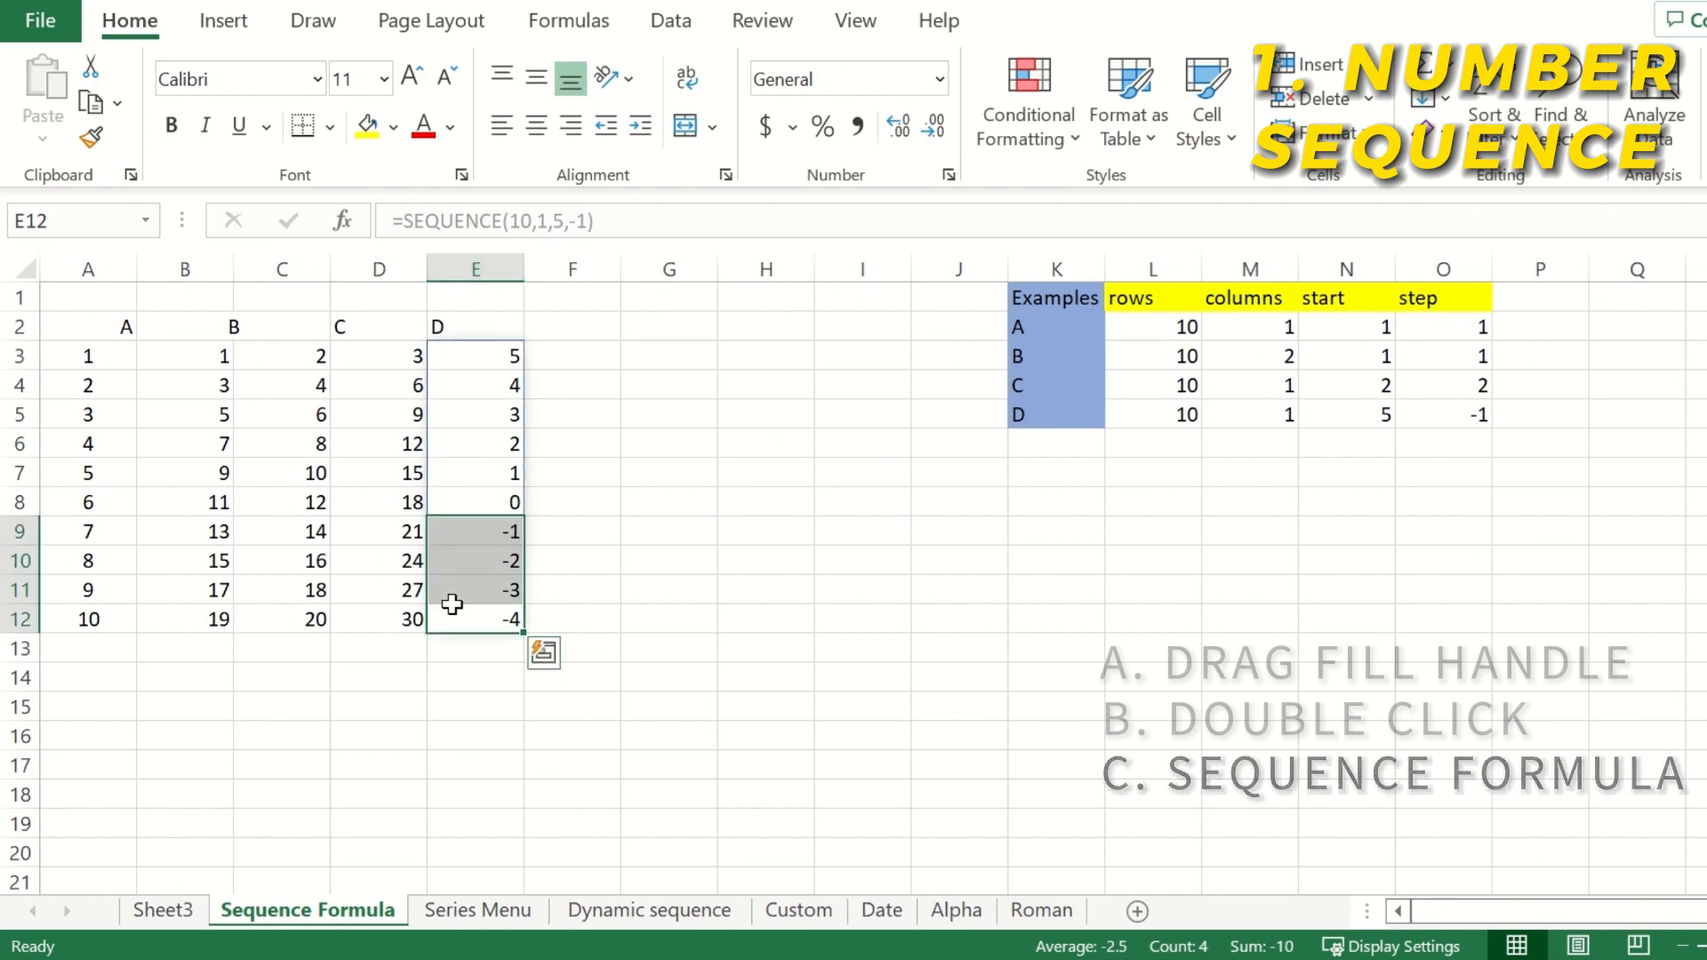
Switch to the Series Menu sheet and enter 1 in cell A2 under Linear
left_click(472, 911)
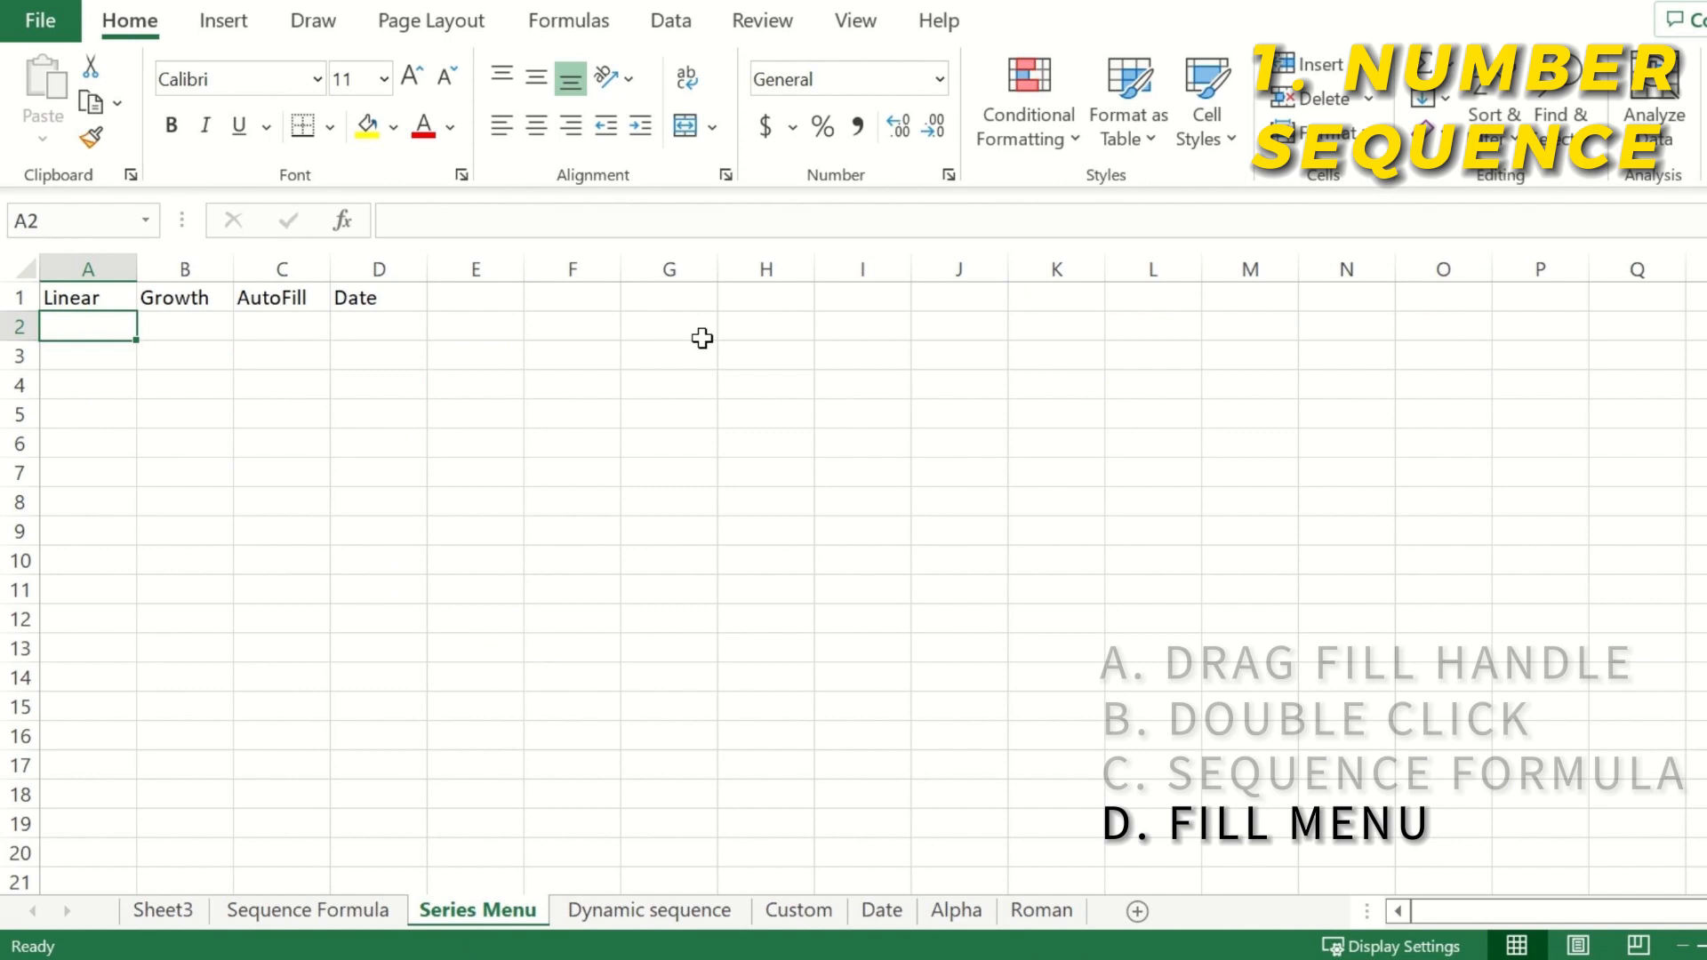
left_click(1450, 107)
left_click(1445, 105)
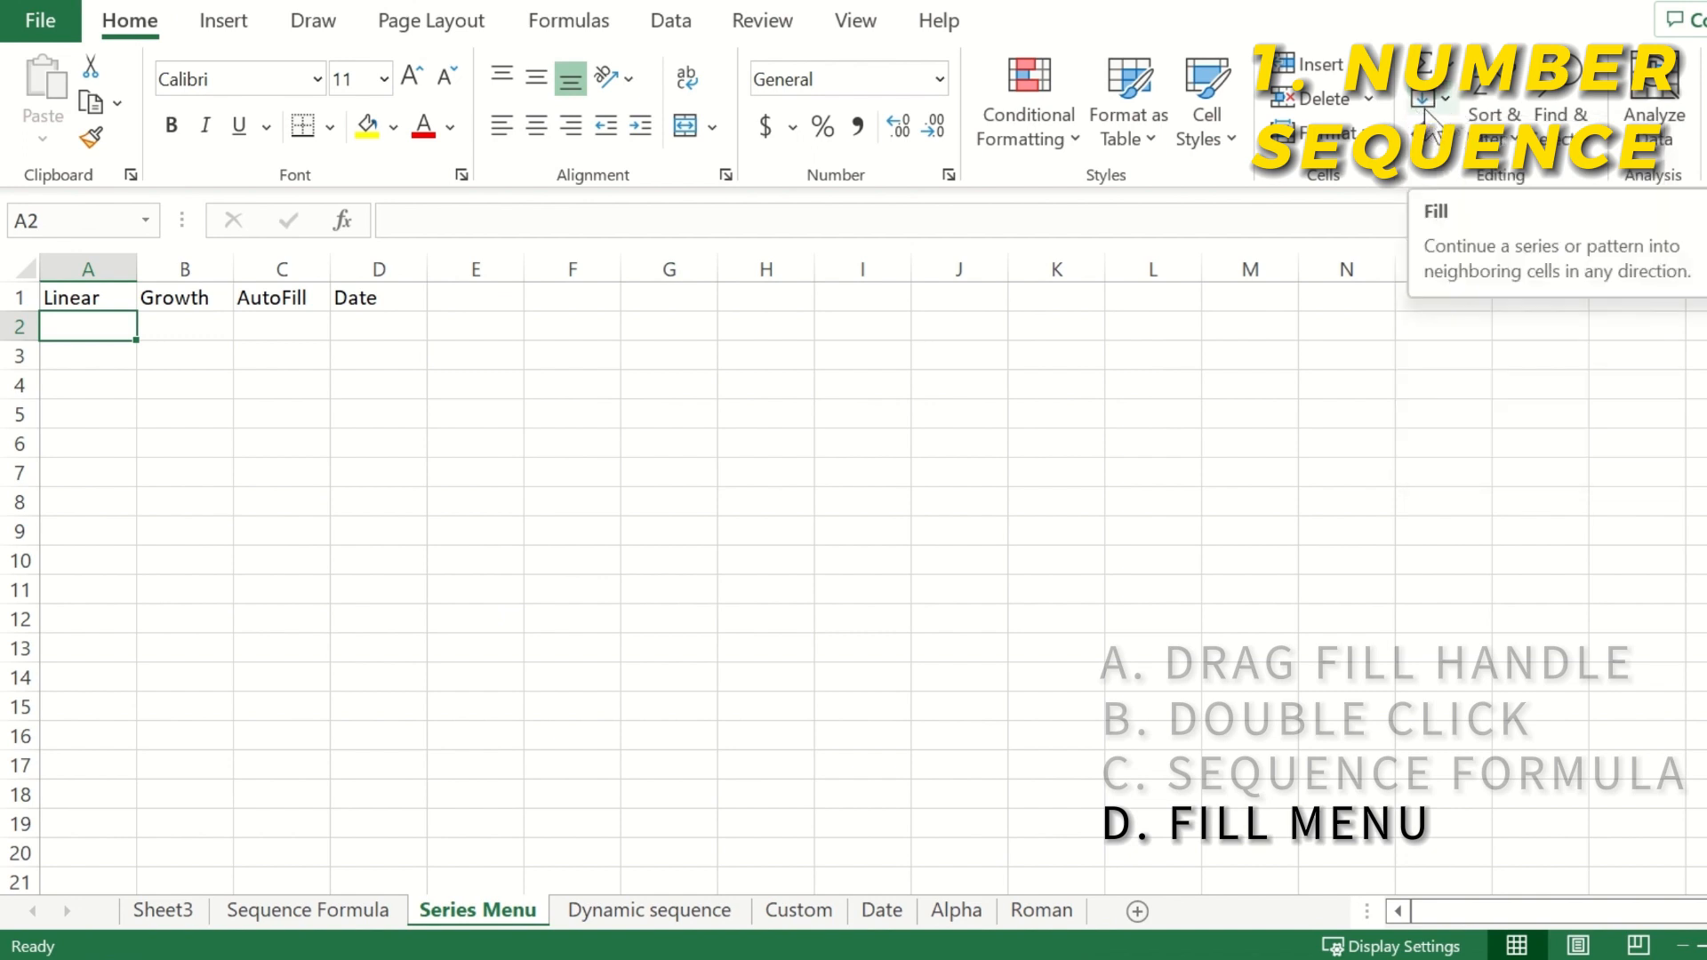
type("1")
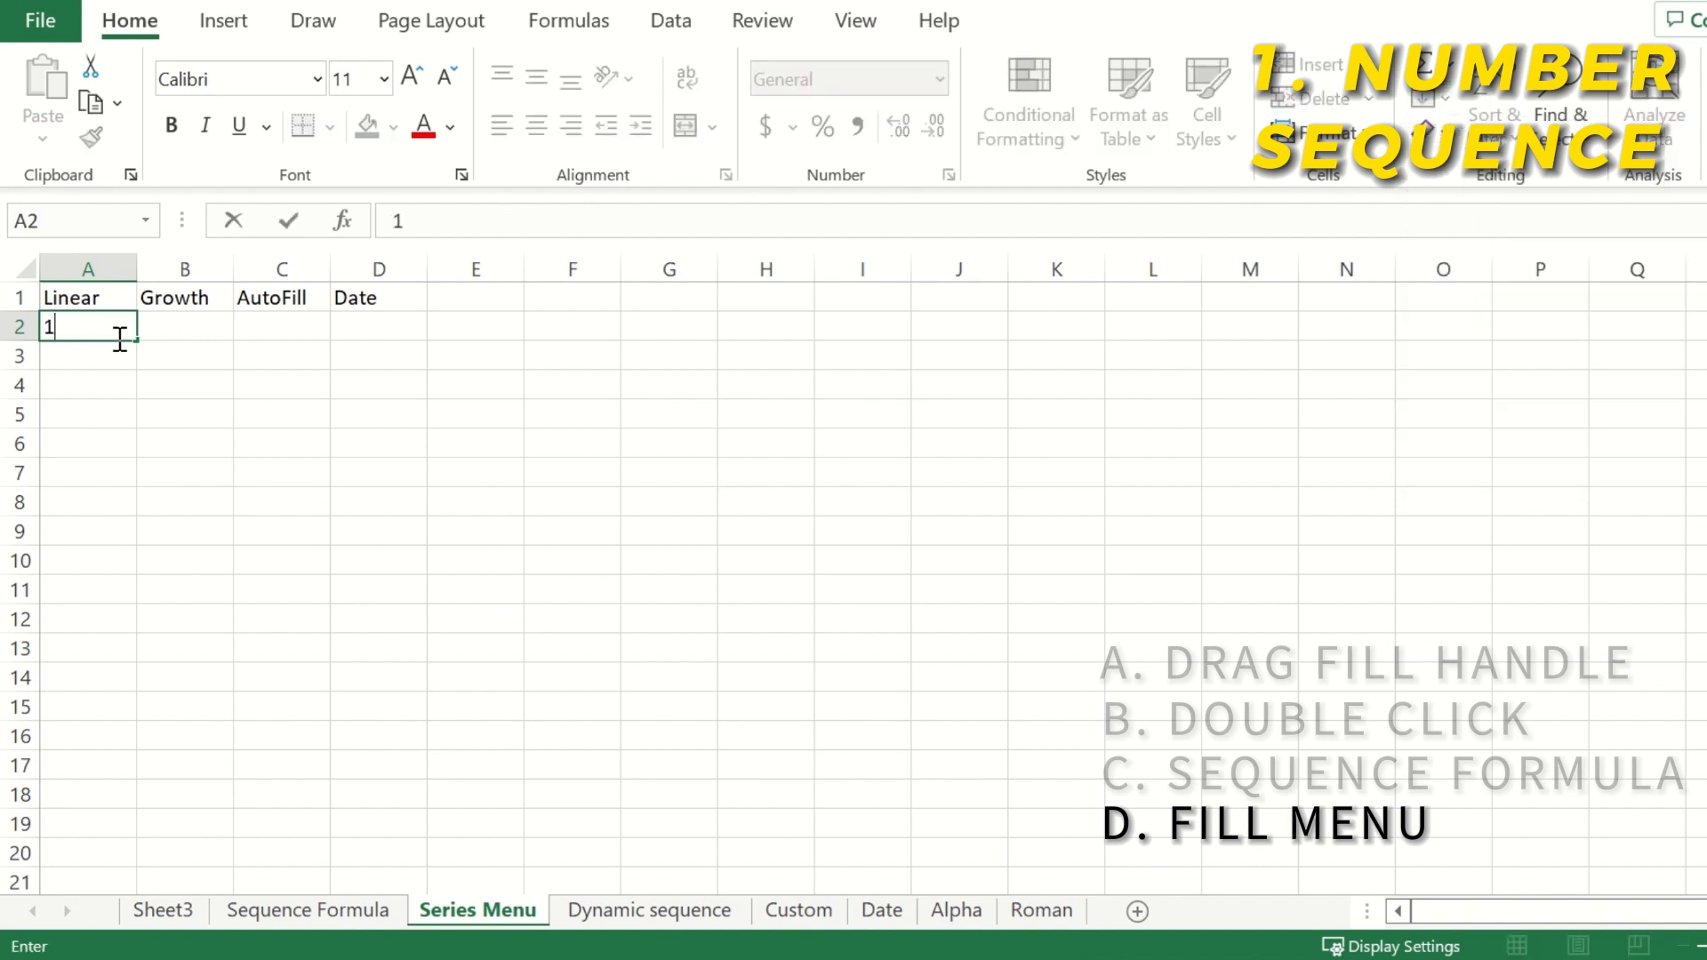
left_click(106, 329)
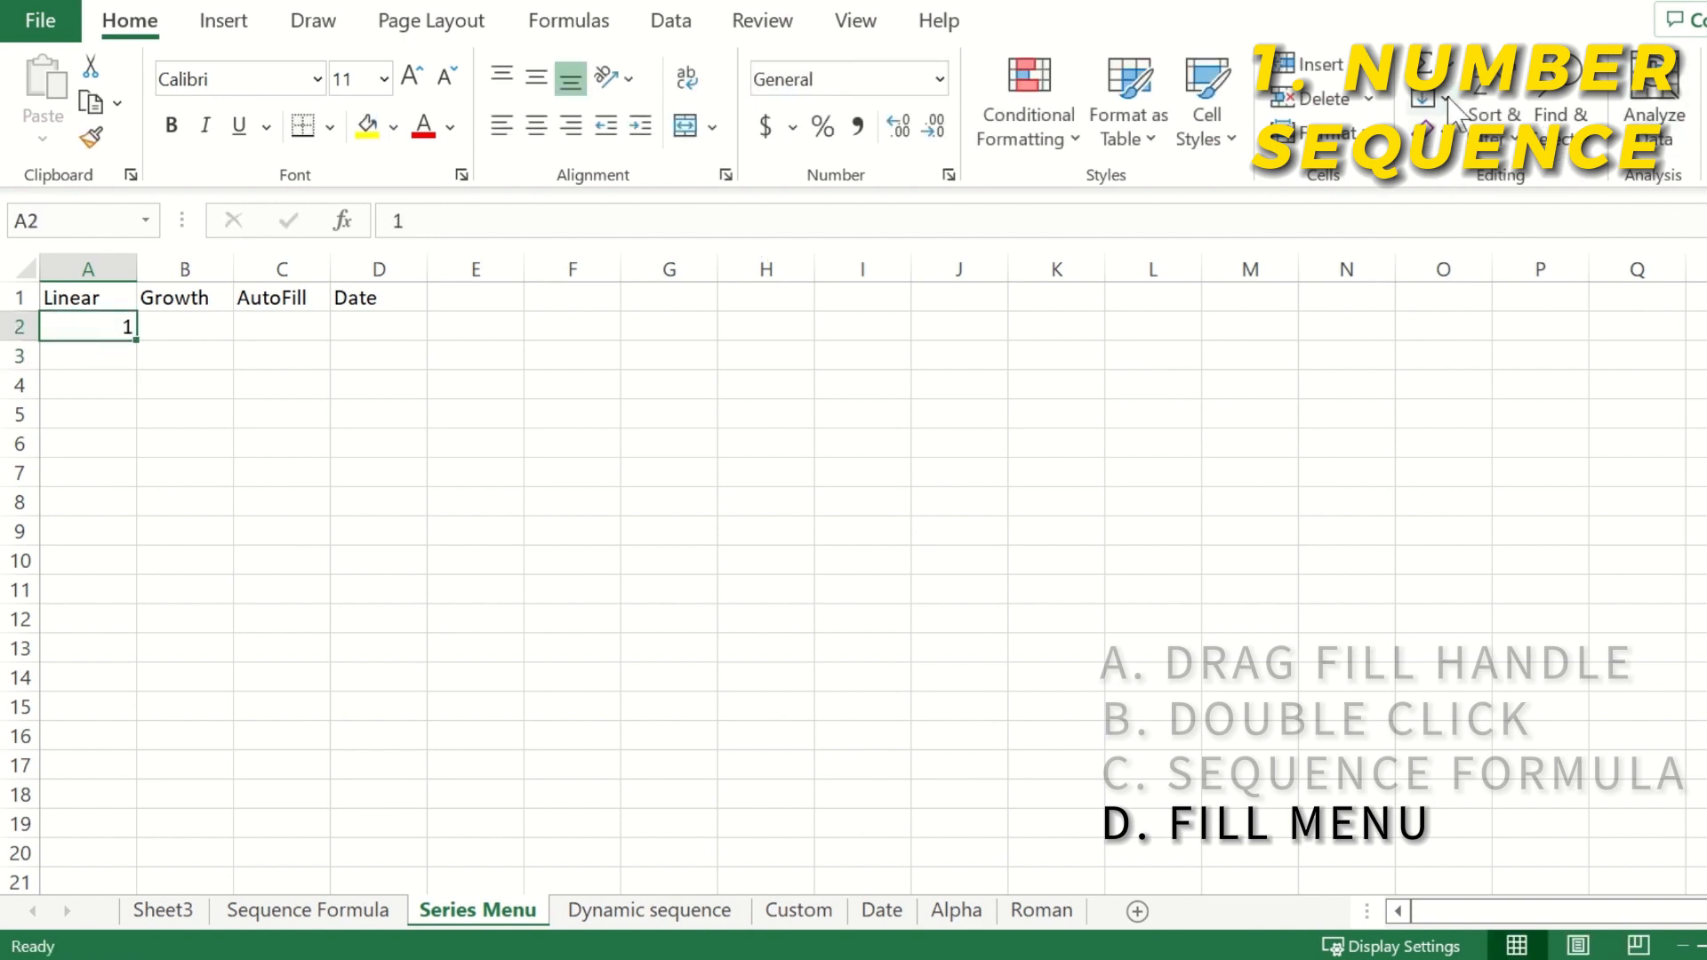
Fill the Linear column from A2 with a linear series in columns, using step value 1 and stop value 10
left_click(1436, 98)
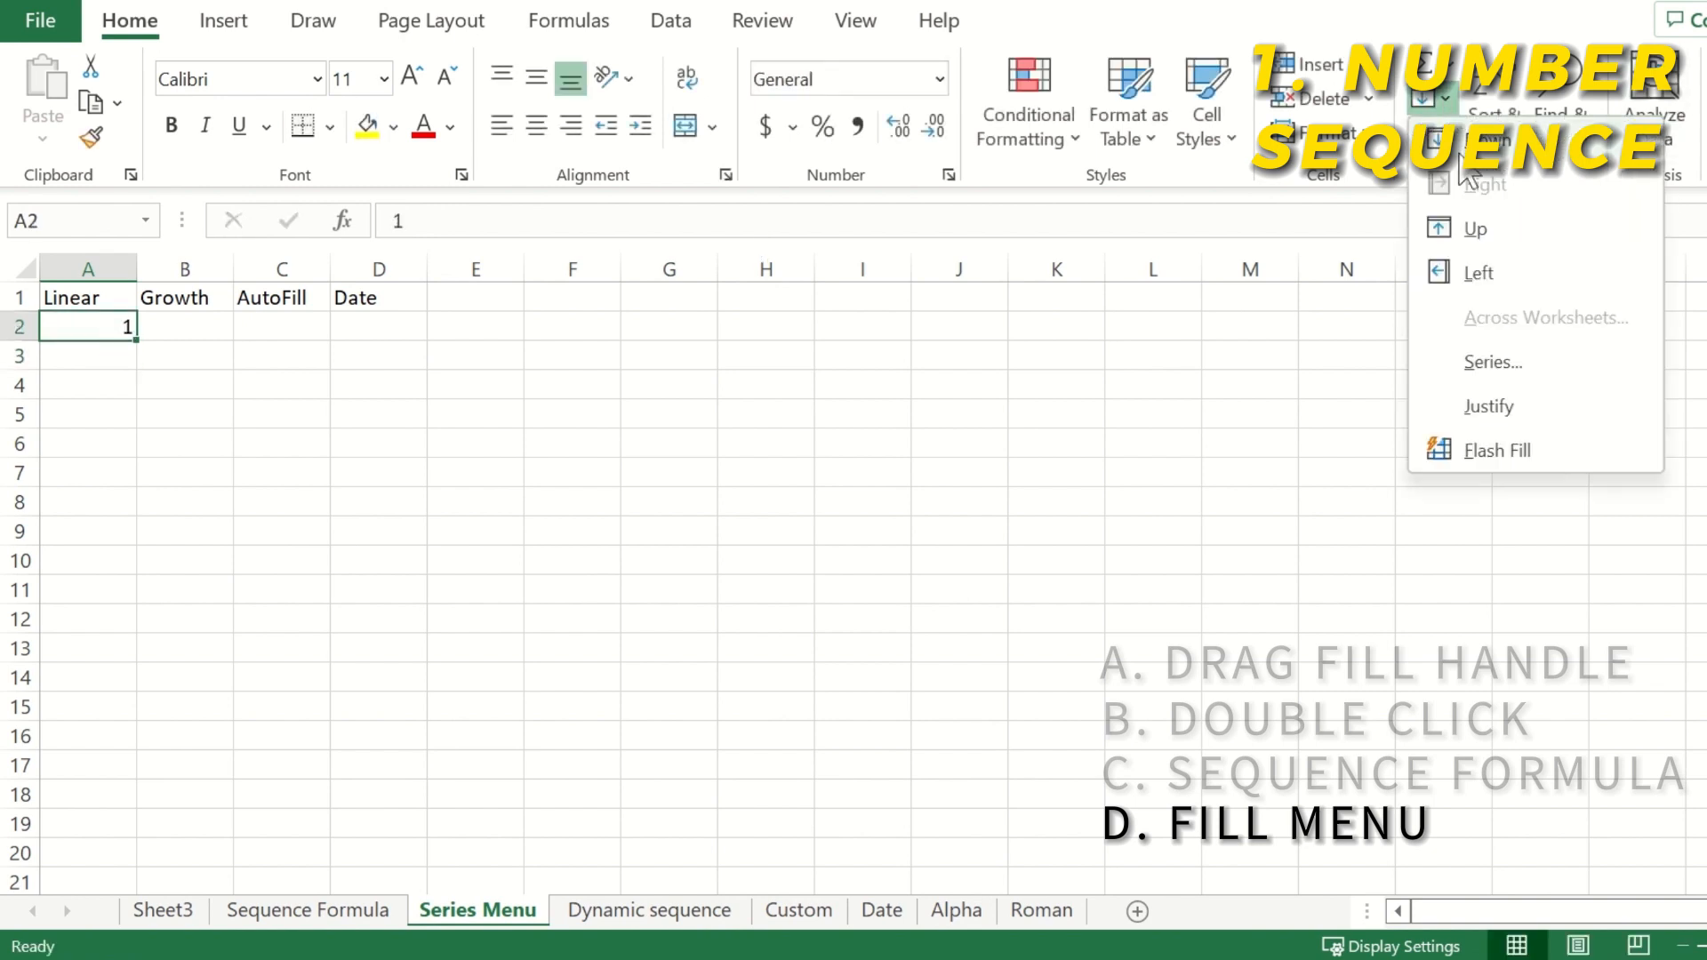
left_click(1494, 362)
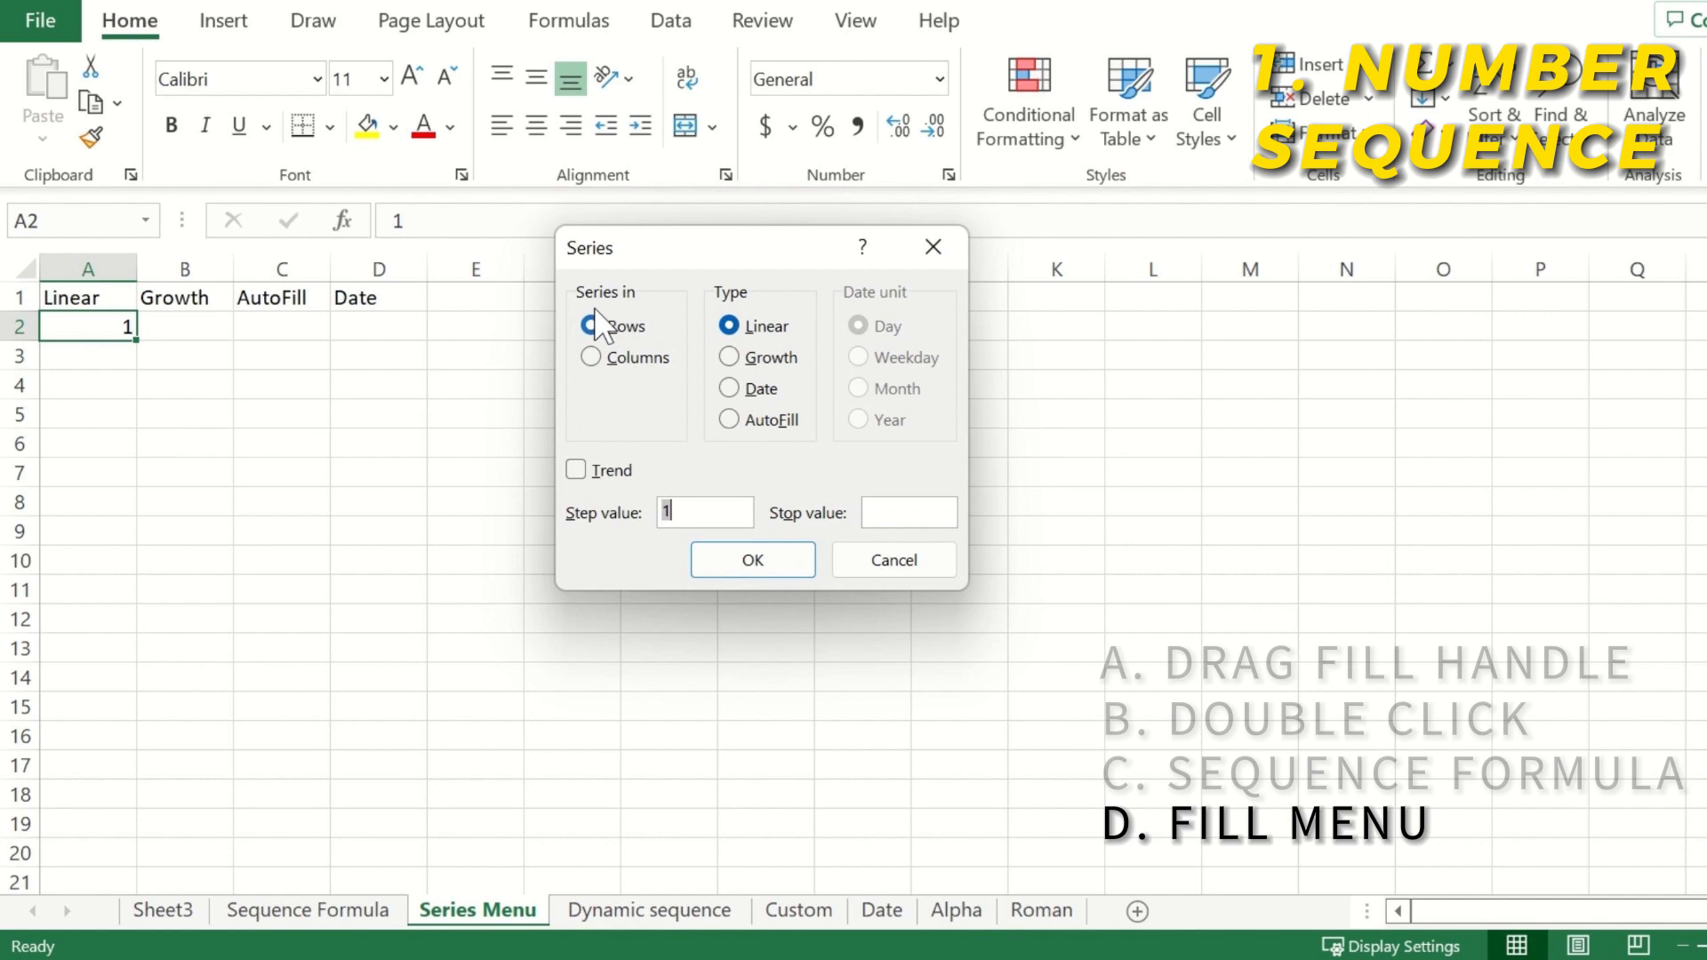
left_click(593, 358)
left_click(729, 327)
left_click(671, 513)
left_click(899, 513)
type("10")
left_click(794, 558)
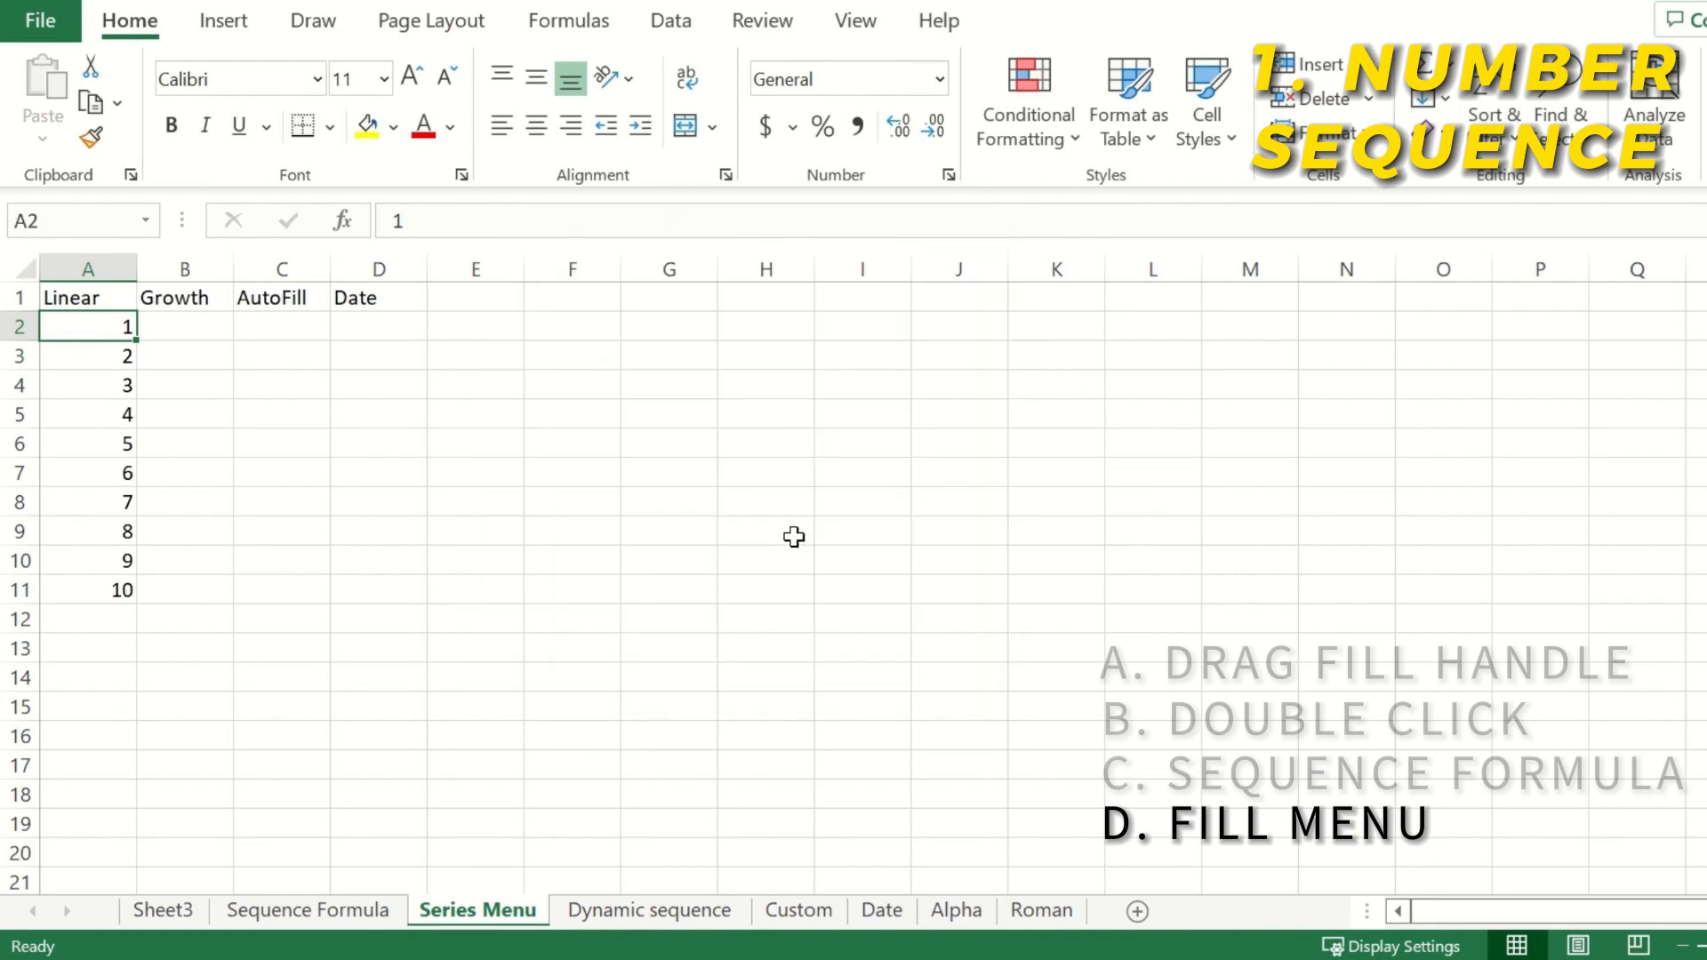
left_click_drag(113, 329, 89, 585)
Enter the starting values 1 and 2 in cells C2 and C3 under AutoFill
left_click(276, 326)
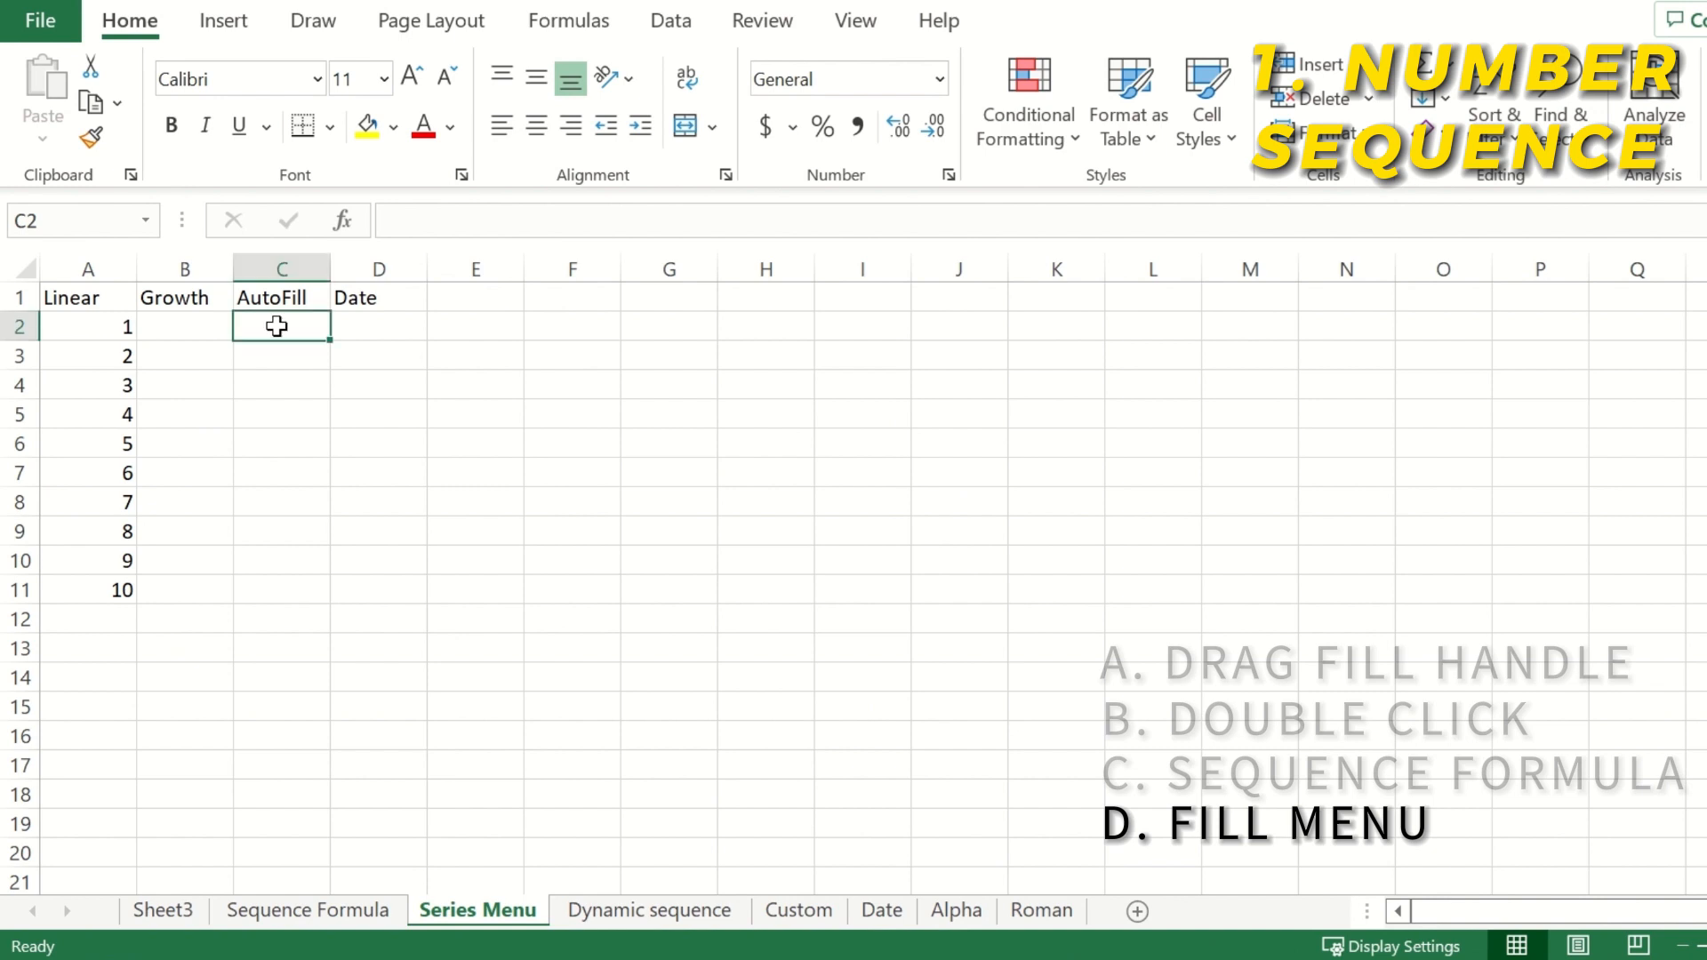
type("1")
key("Return")
type("2")
key("Return")
Fill the range C2:C11 with a series in columns of type AutoFill
left_click_drag(276, 326, 264, 587)
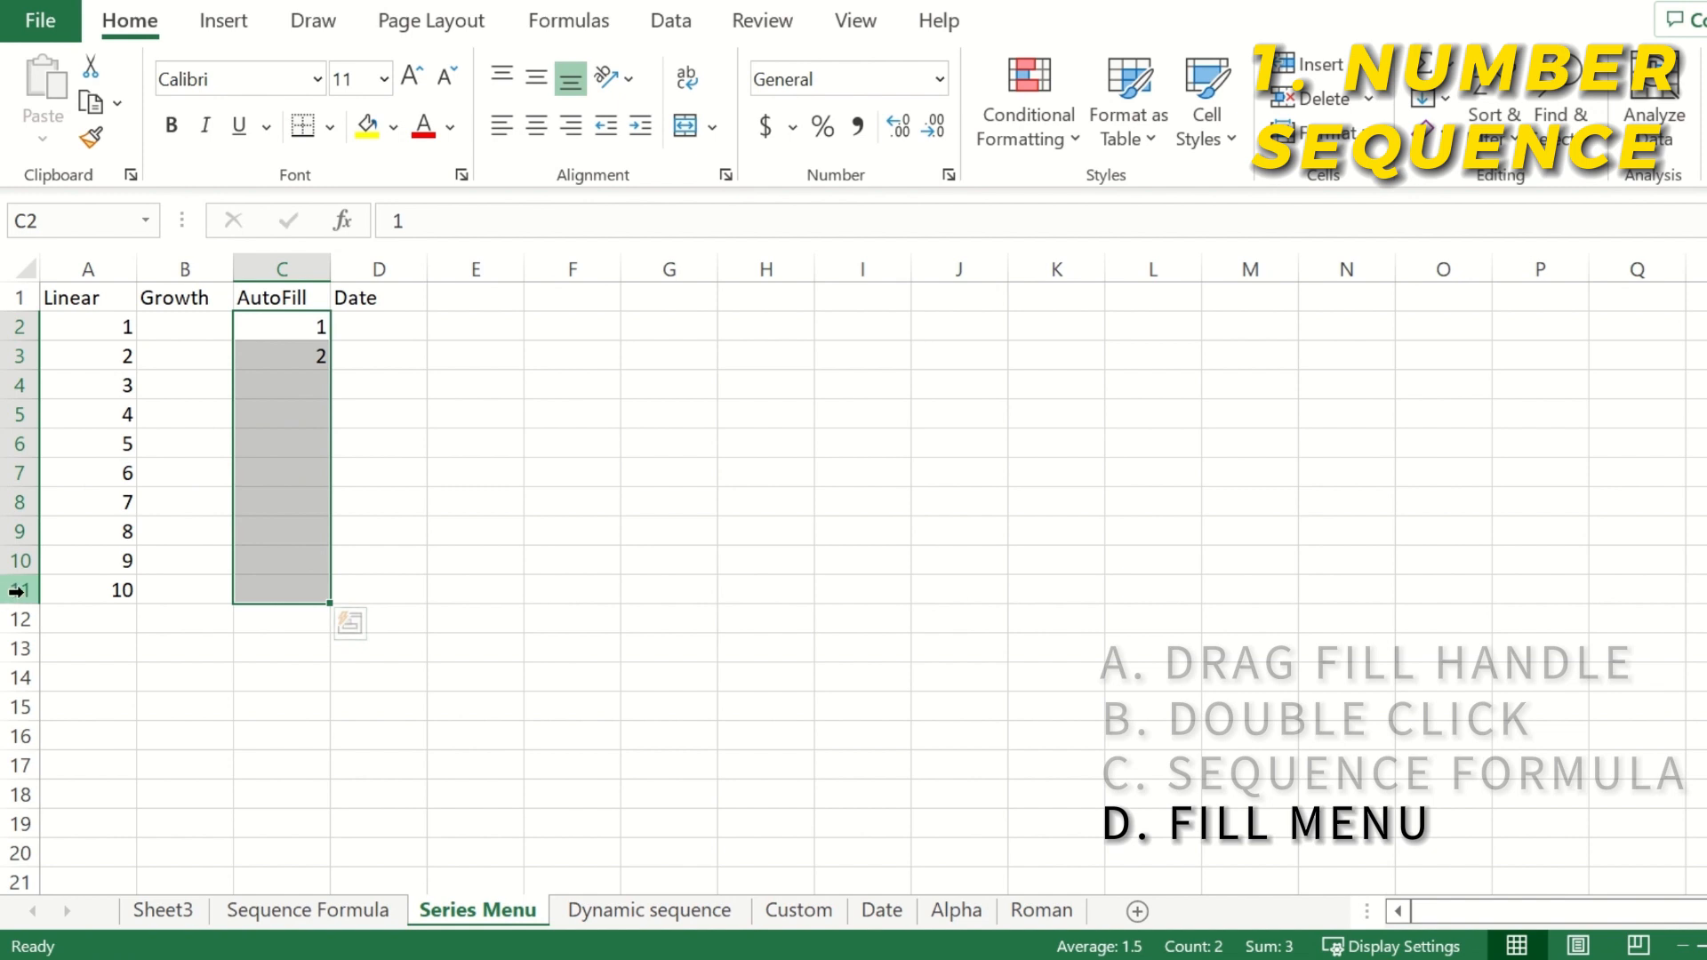
left_click(1428, 96)
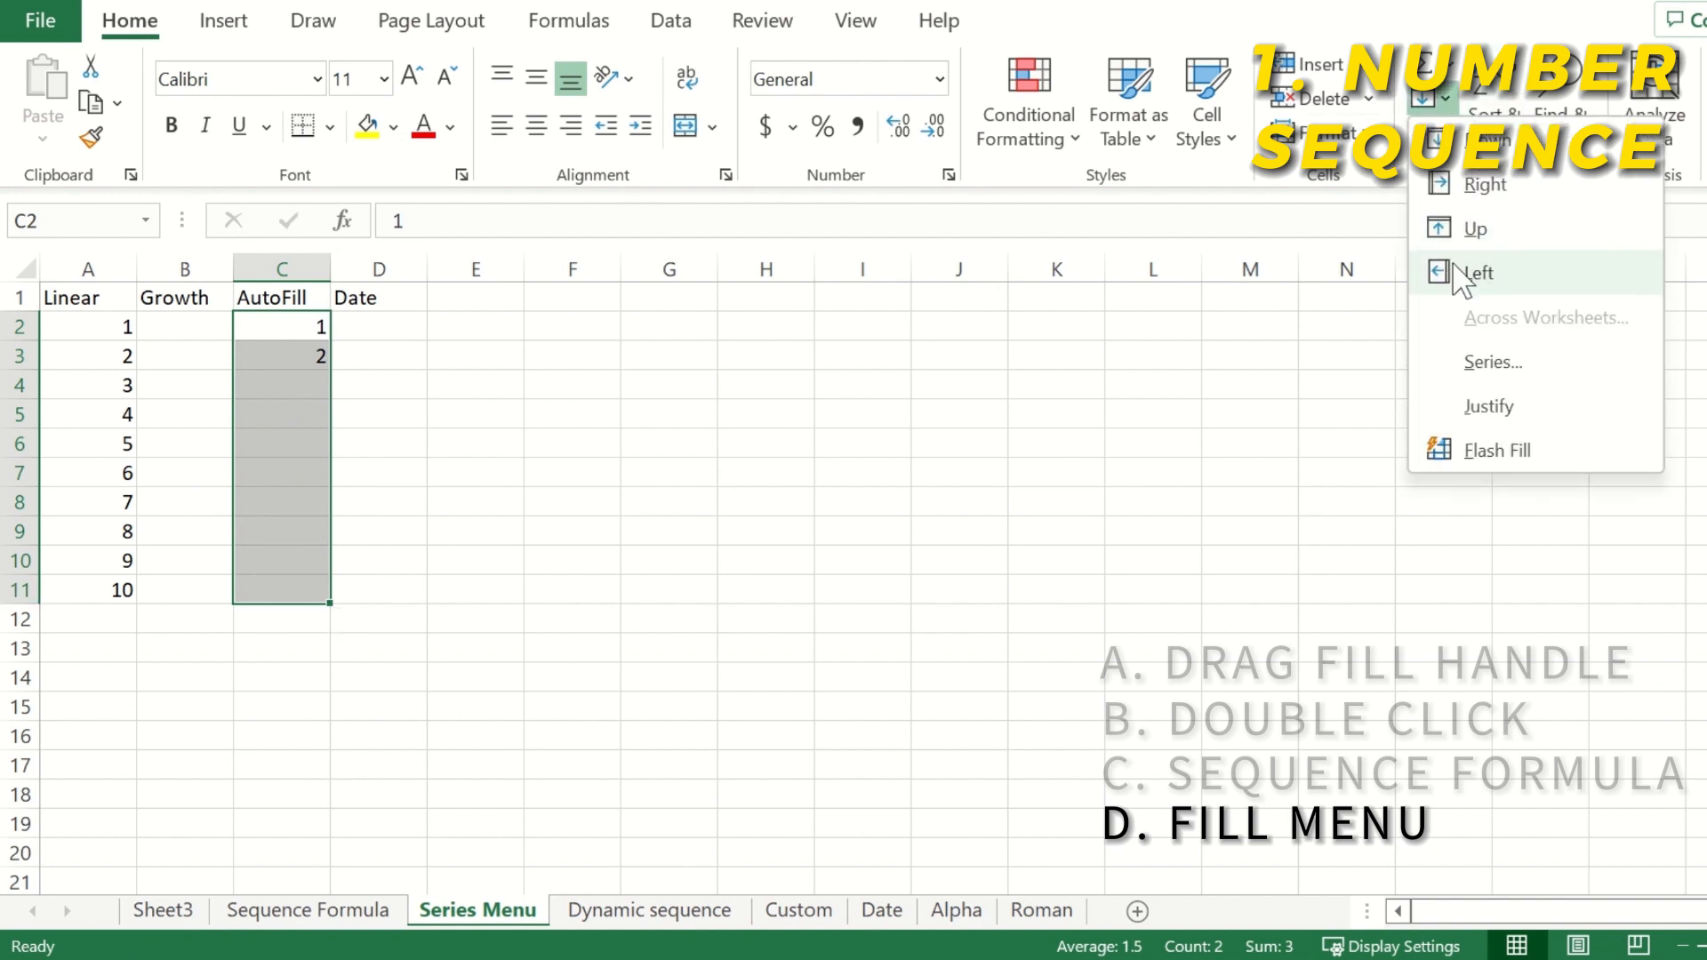
left_click(1481, 363)
left_click(640, 359)
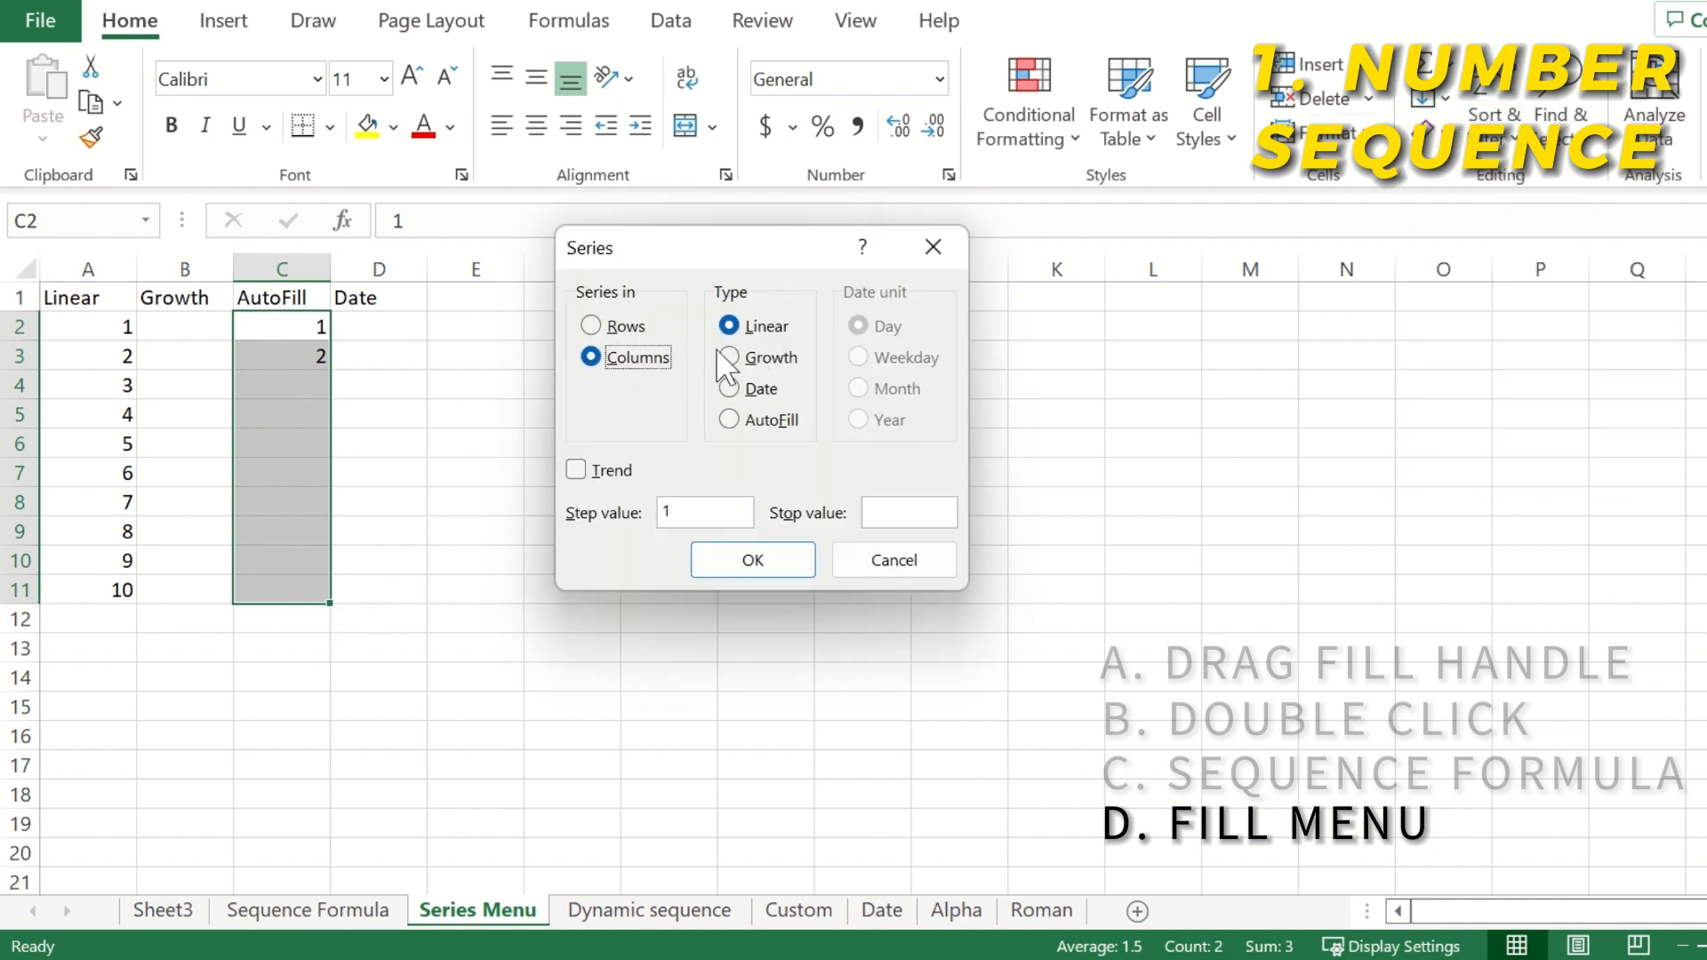
left_click(762, 419)
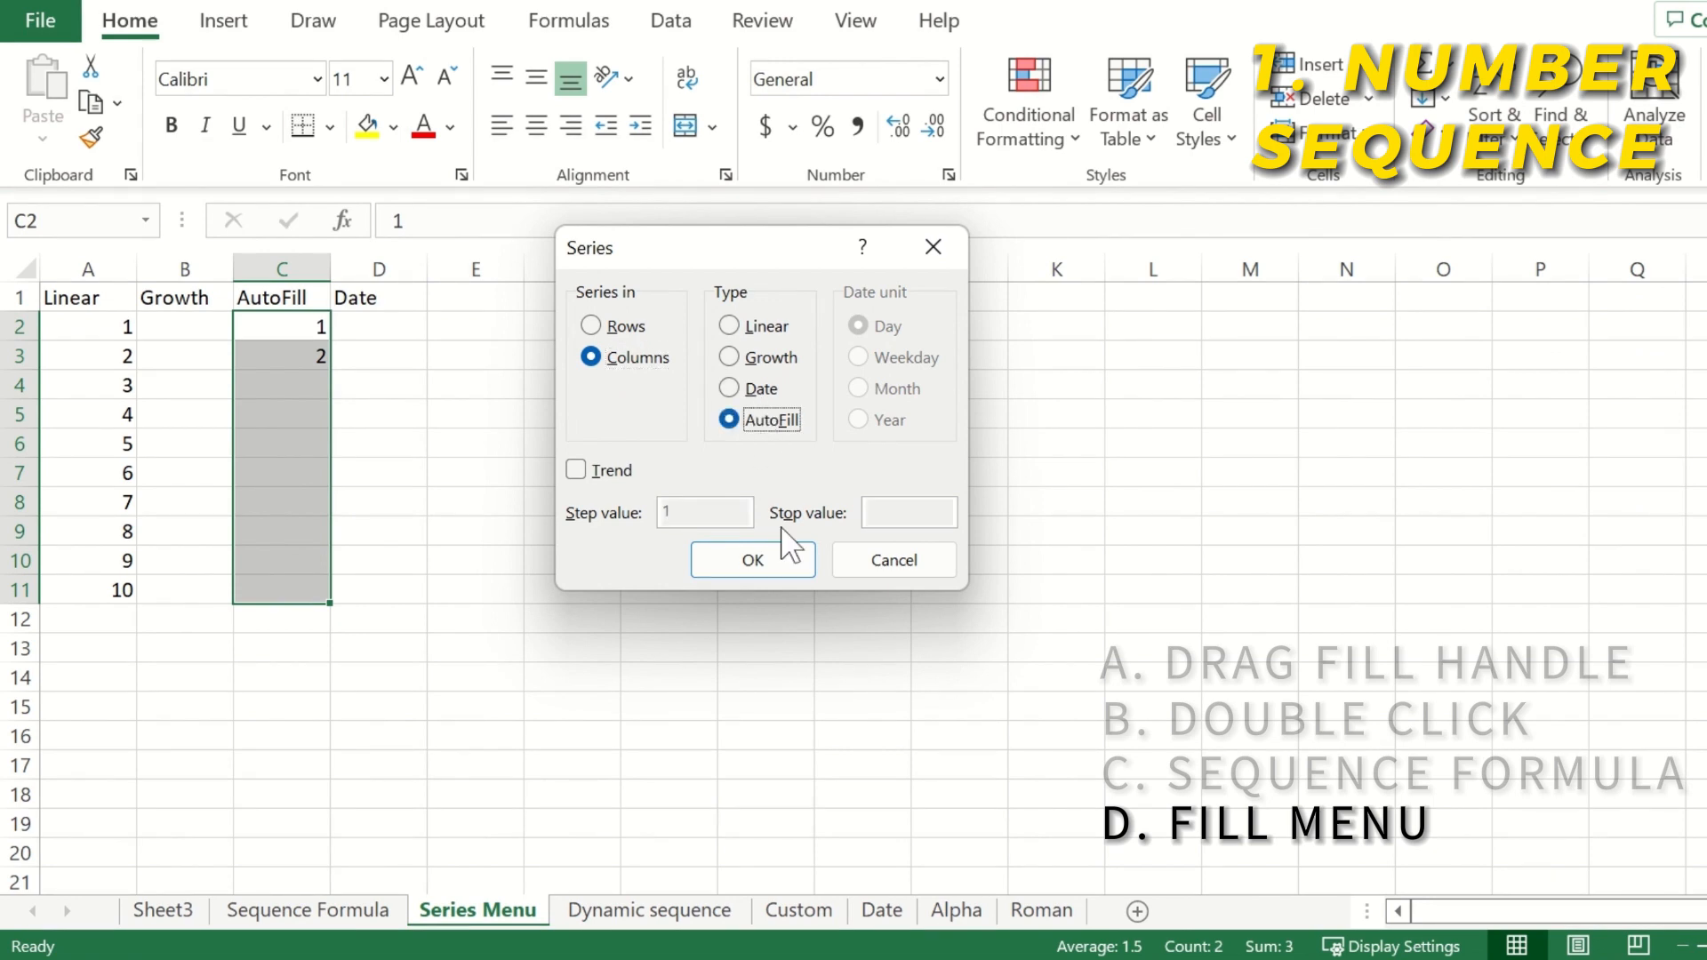
left_click(745, 560)
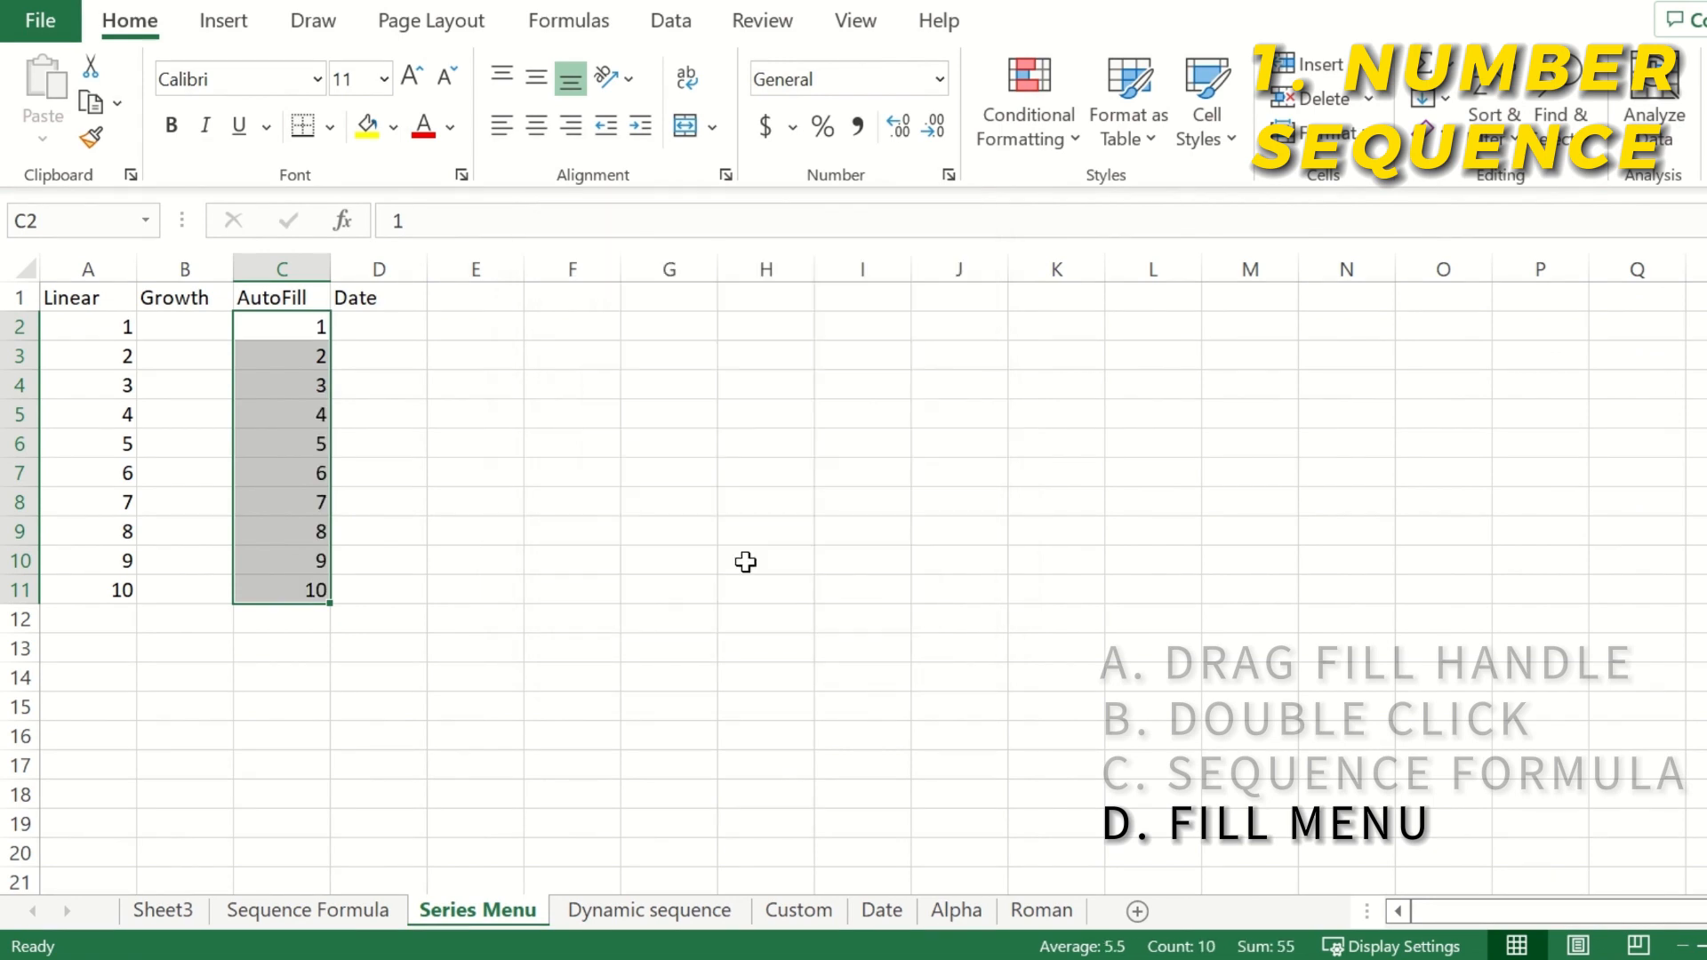
left_click(354, 418)
left_click_drag(307, 333, 264, 583)
Enter the starting value 1 in cell B2 under Growth
left_click(190, 327)
type("1")
key("Return")
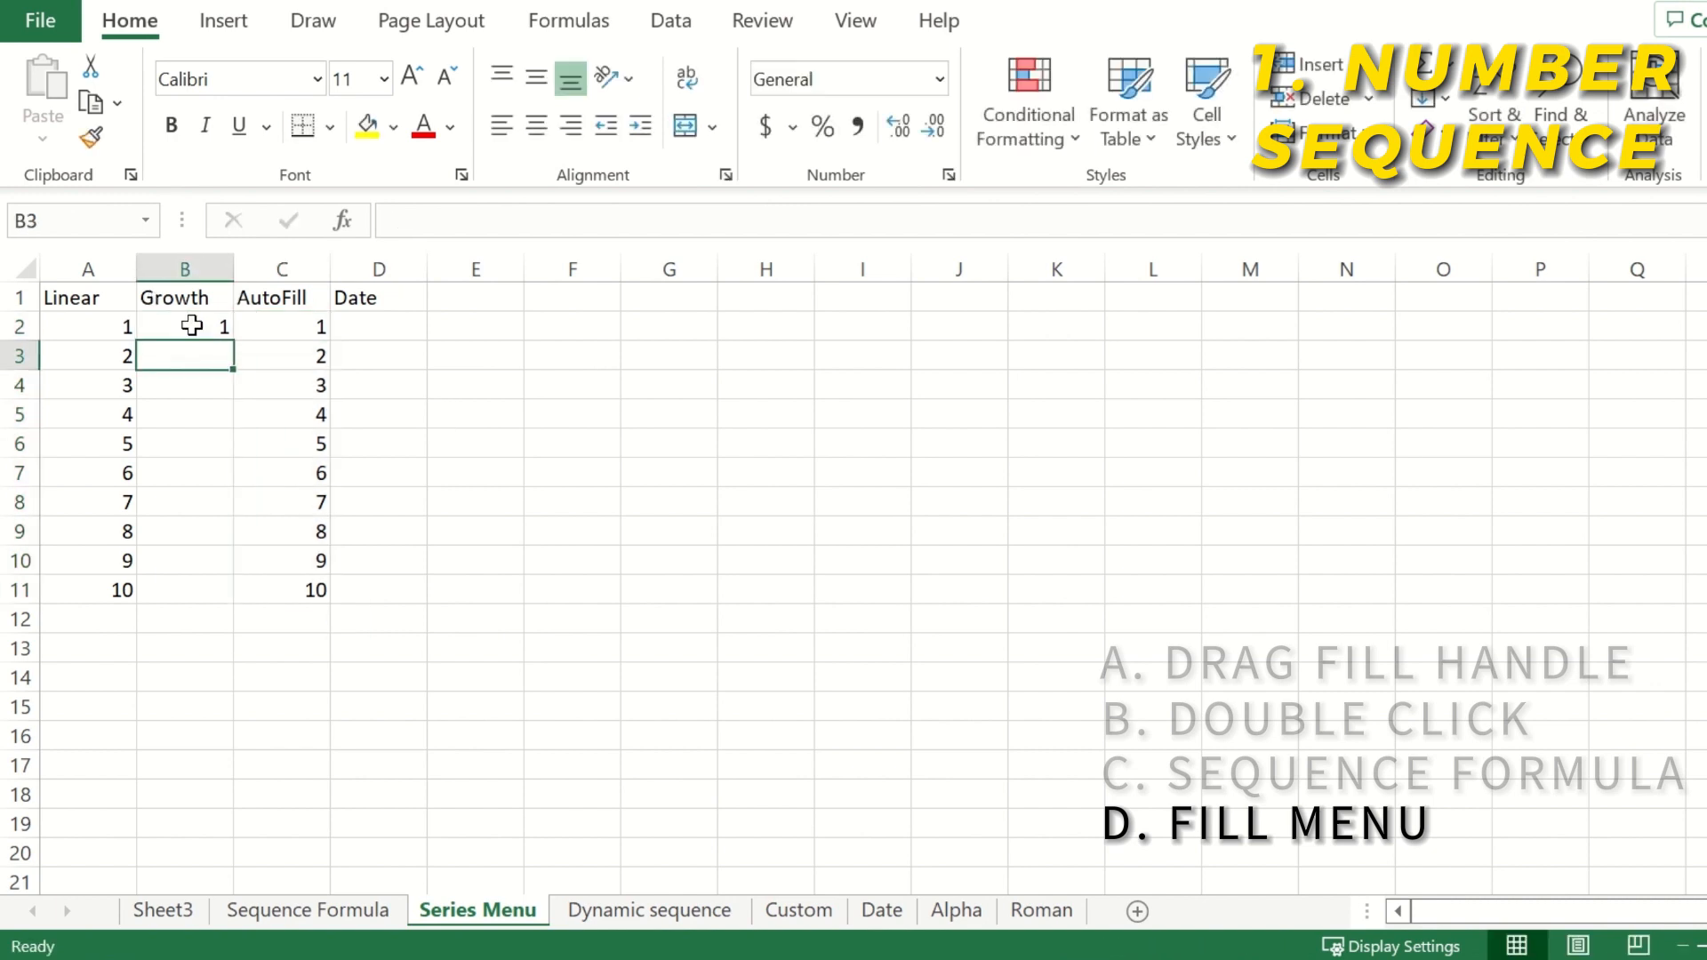
Fill the Growth column from B2 with a growth series in columns, using step value 2
left_click(192, 325)
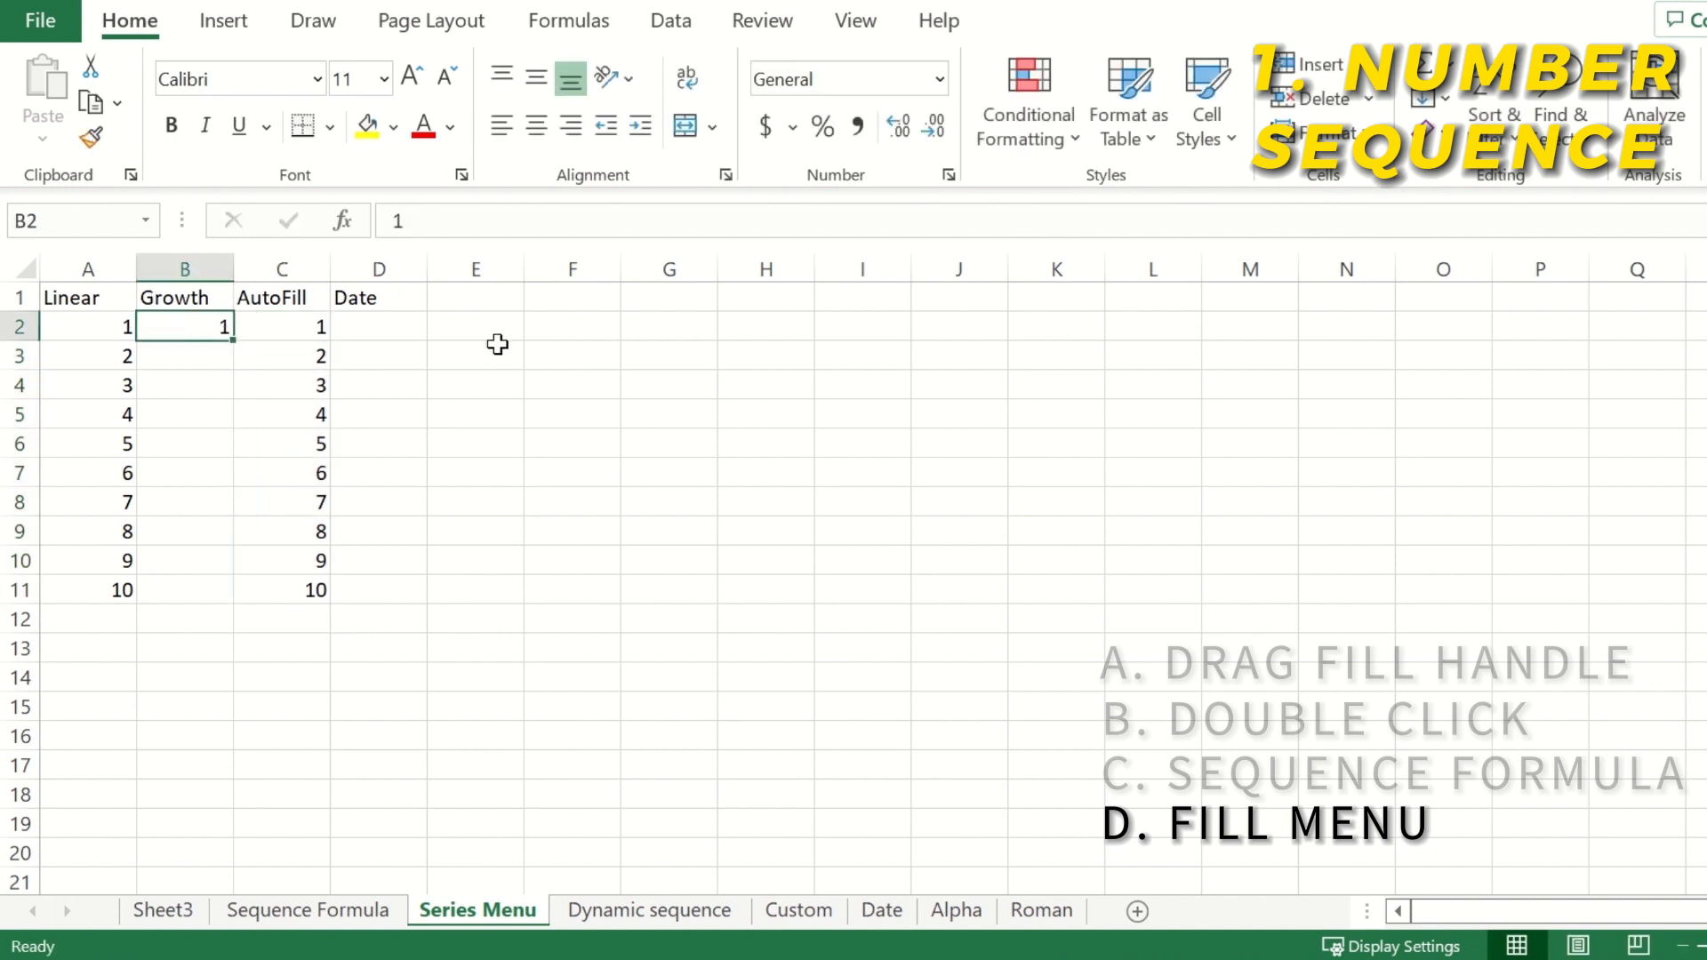
left_click(1443, 100)
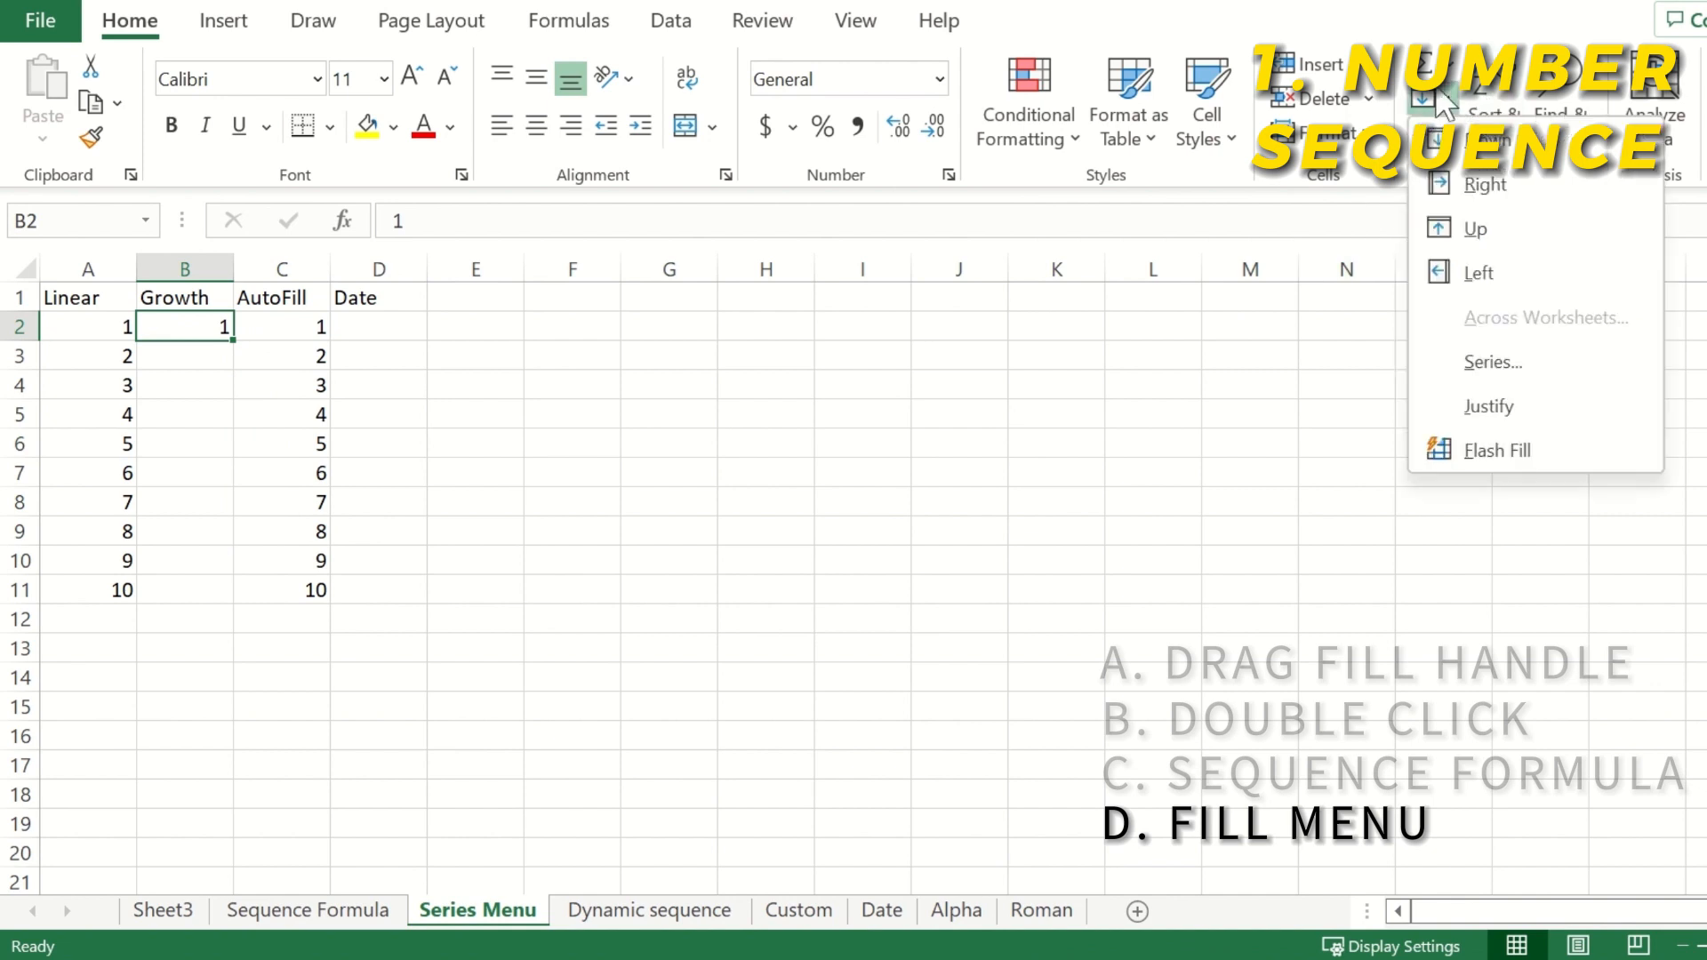
left_click(1502, 364)
left_click(593, 358)
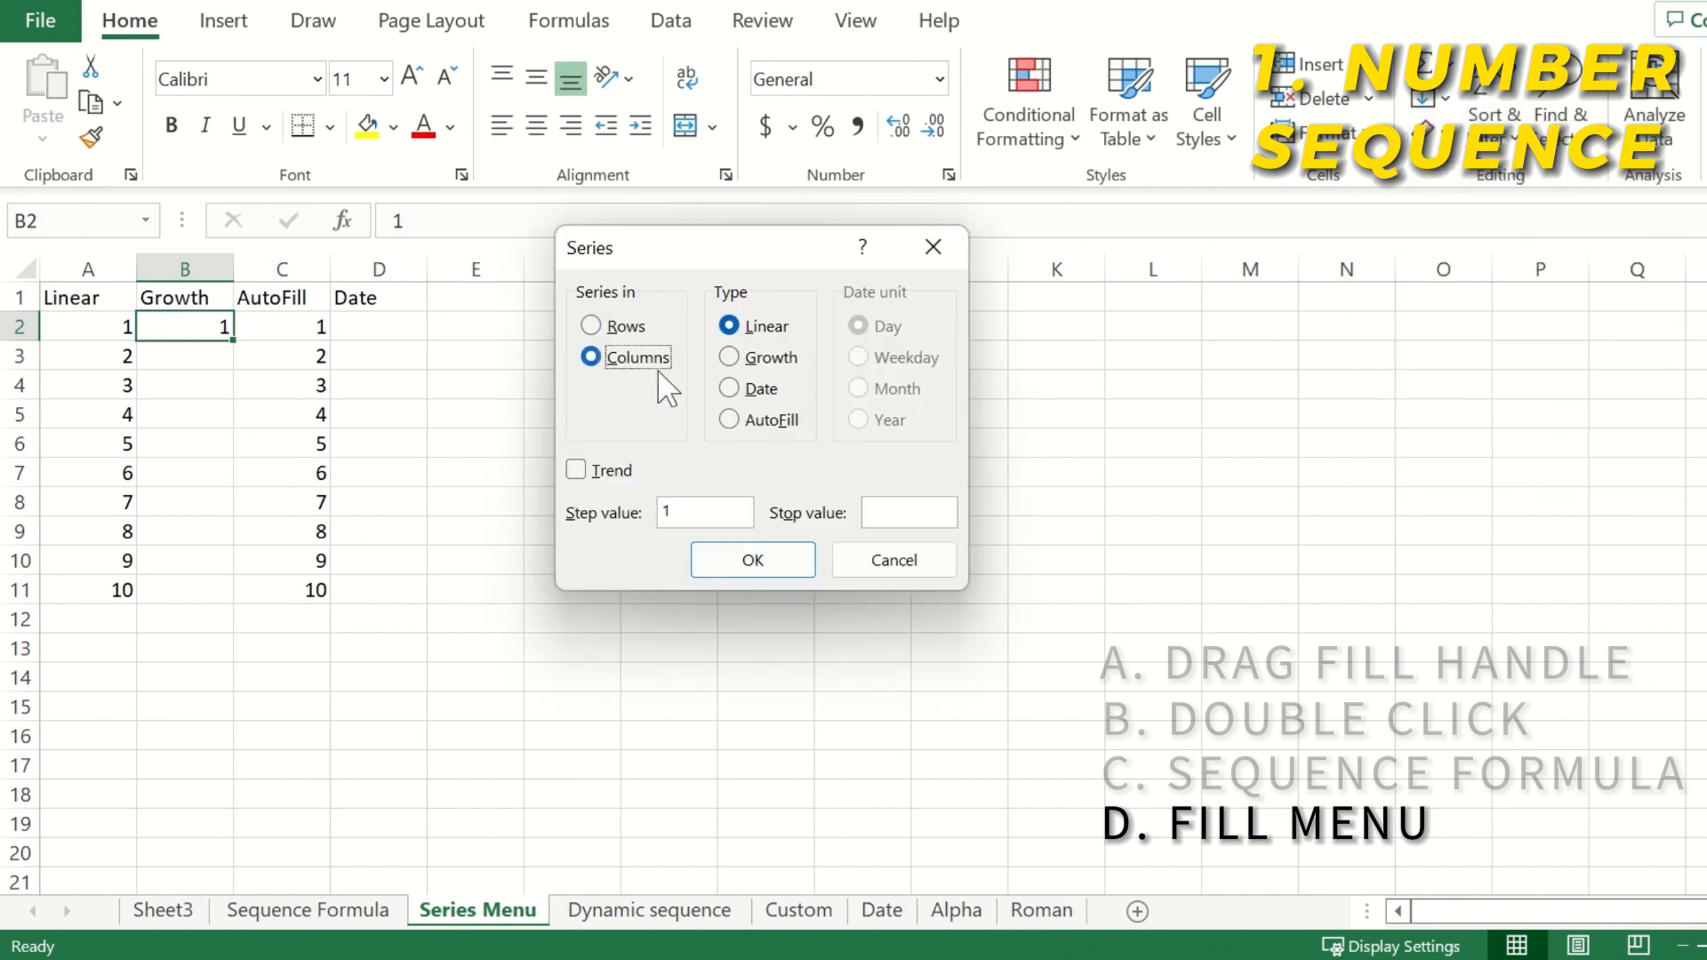
left_click(731, 358)
double_click(703, 512)
type("2")
left_click(765, 561)
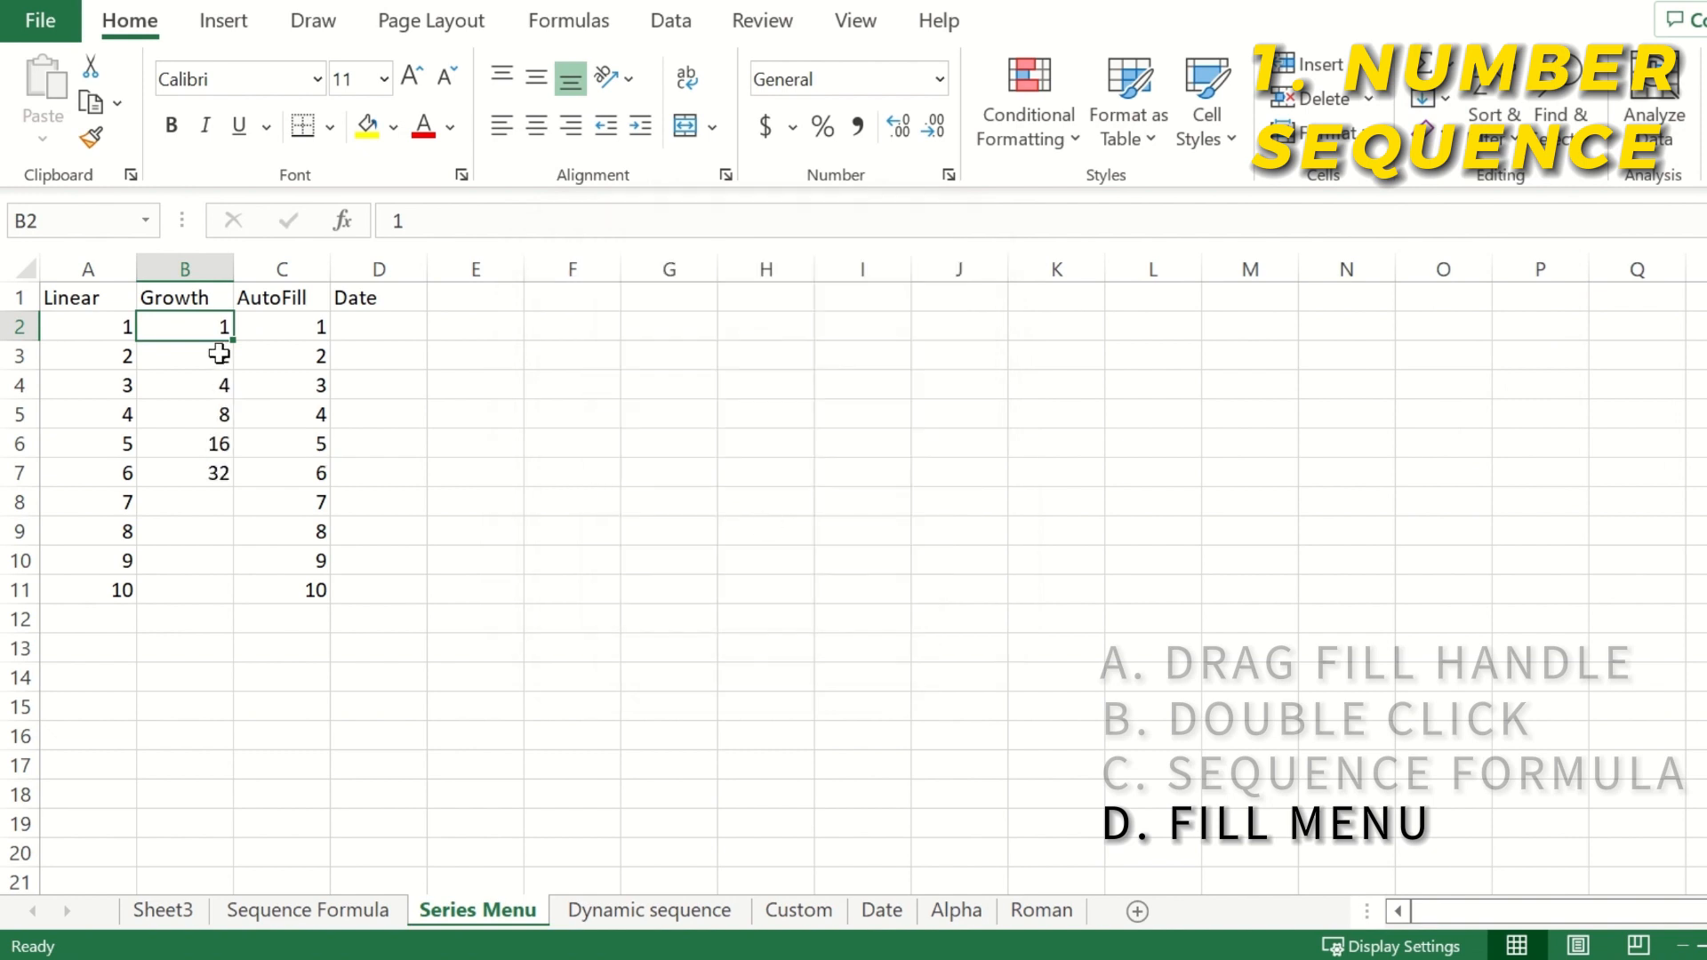
Go through the growth values from B2 to B7 and try 64 as the next value in cell B8
left_click_drag(199, 337, 206, 350)
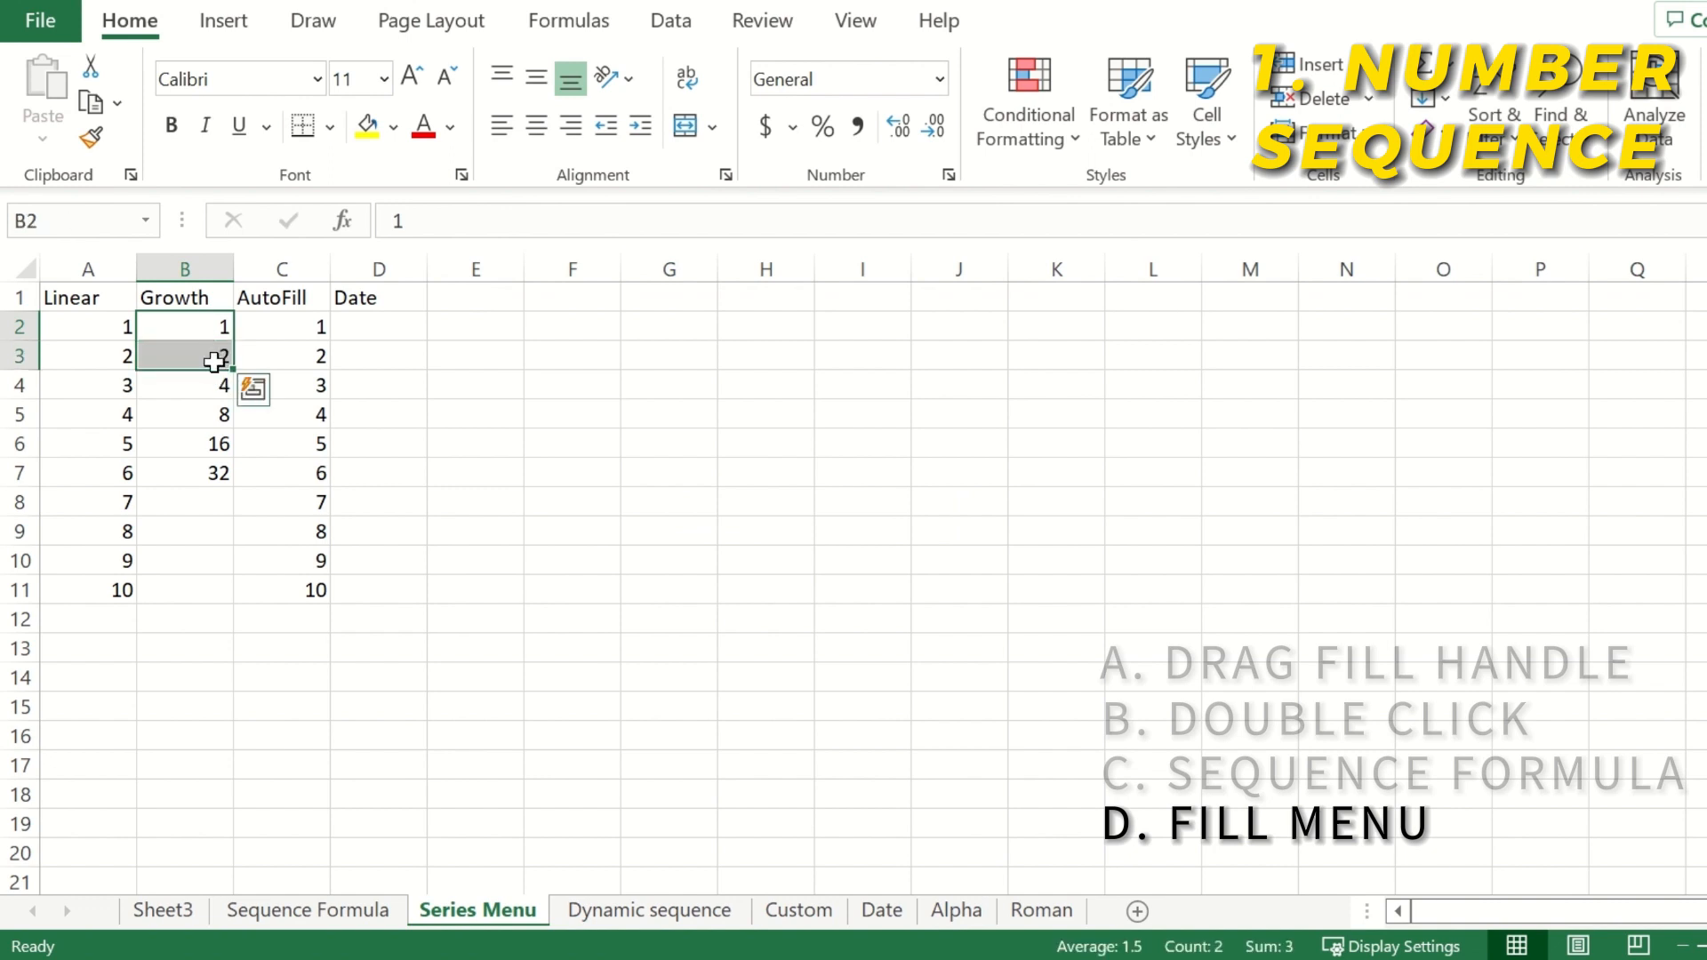
left_click(209, 355)
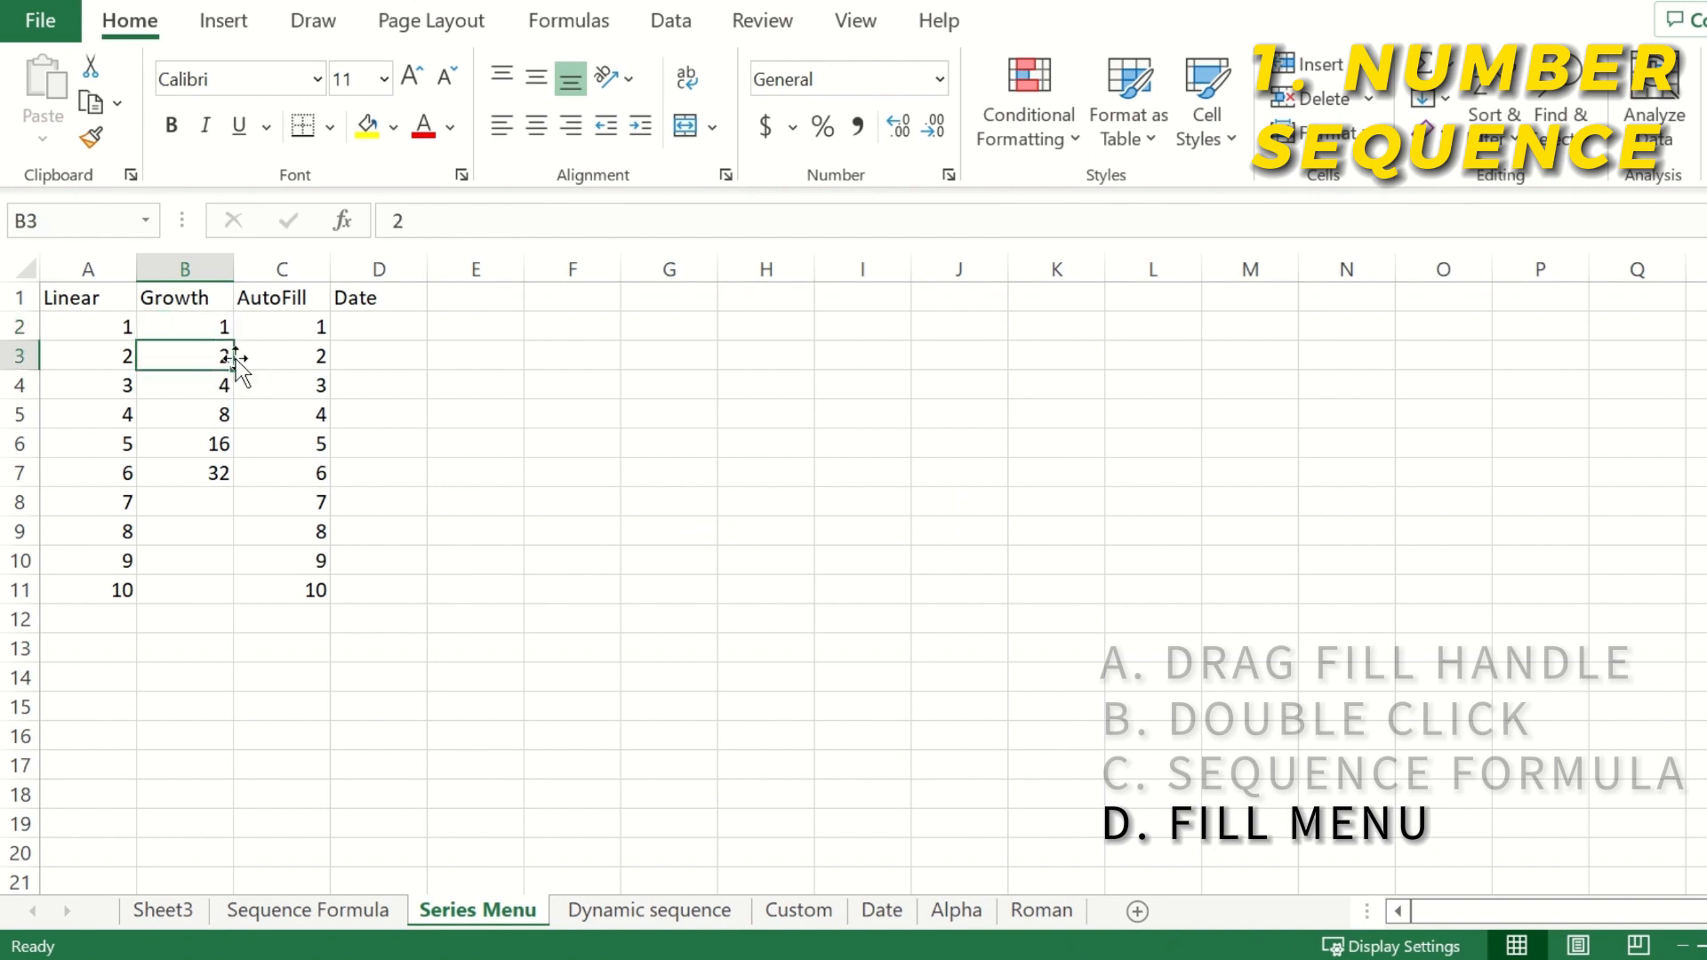
left_click(201, 392)
left_click(184, 426)
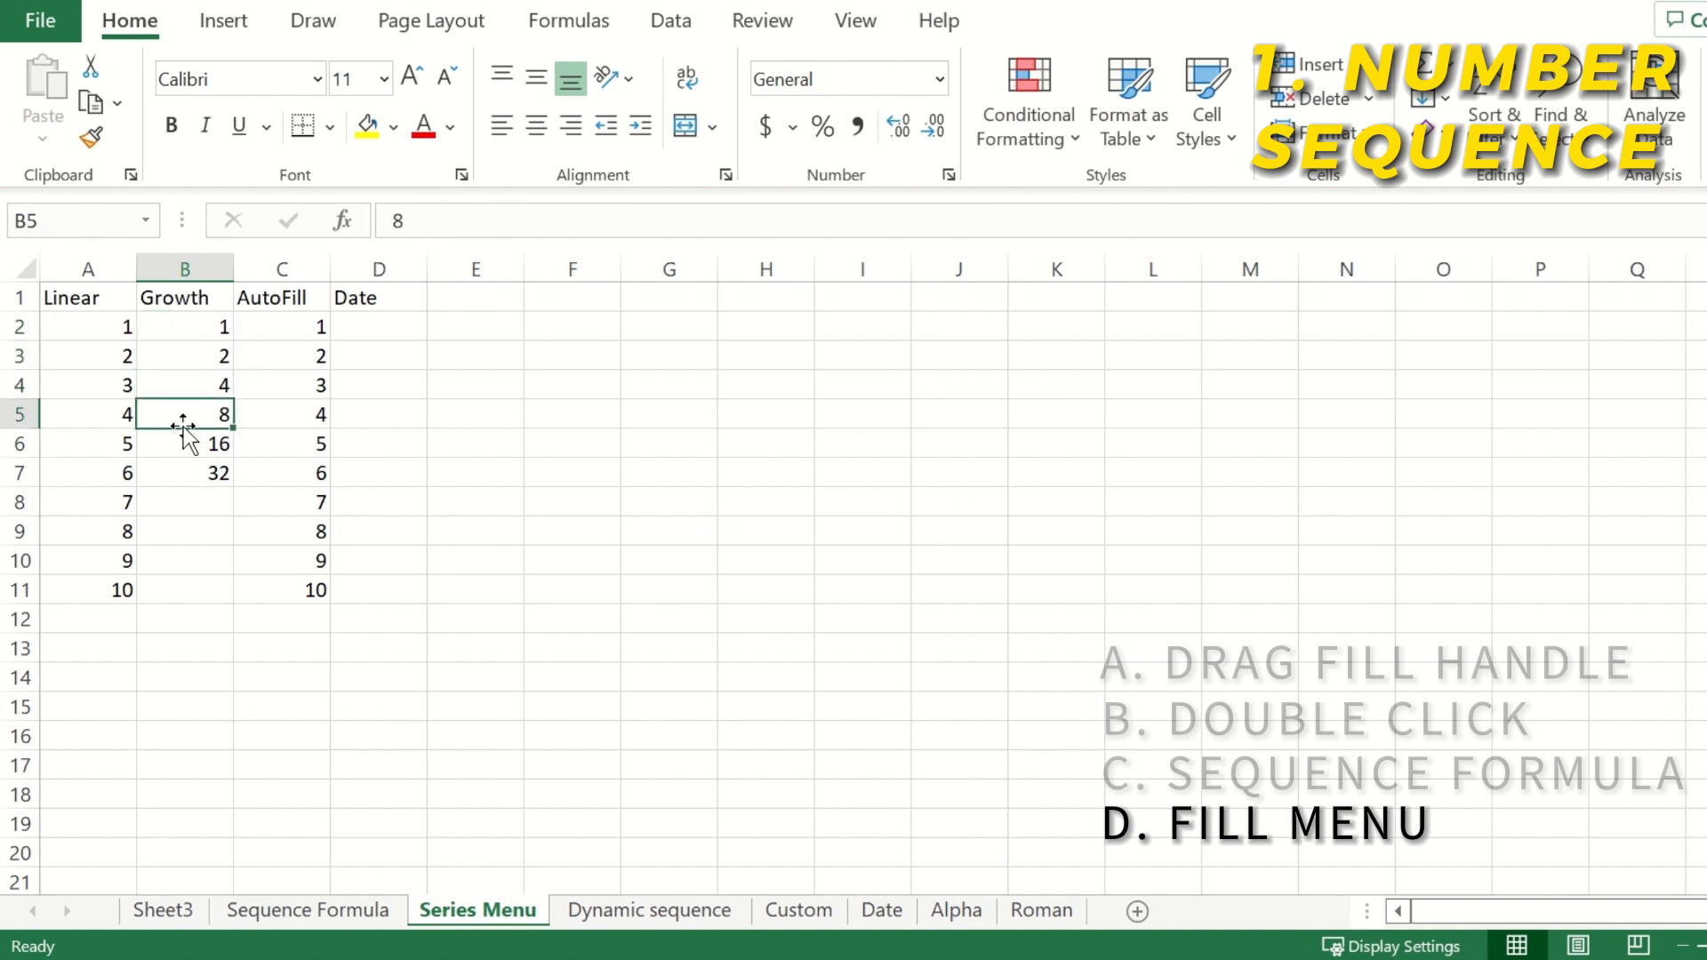
left_click(187, 477)
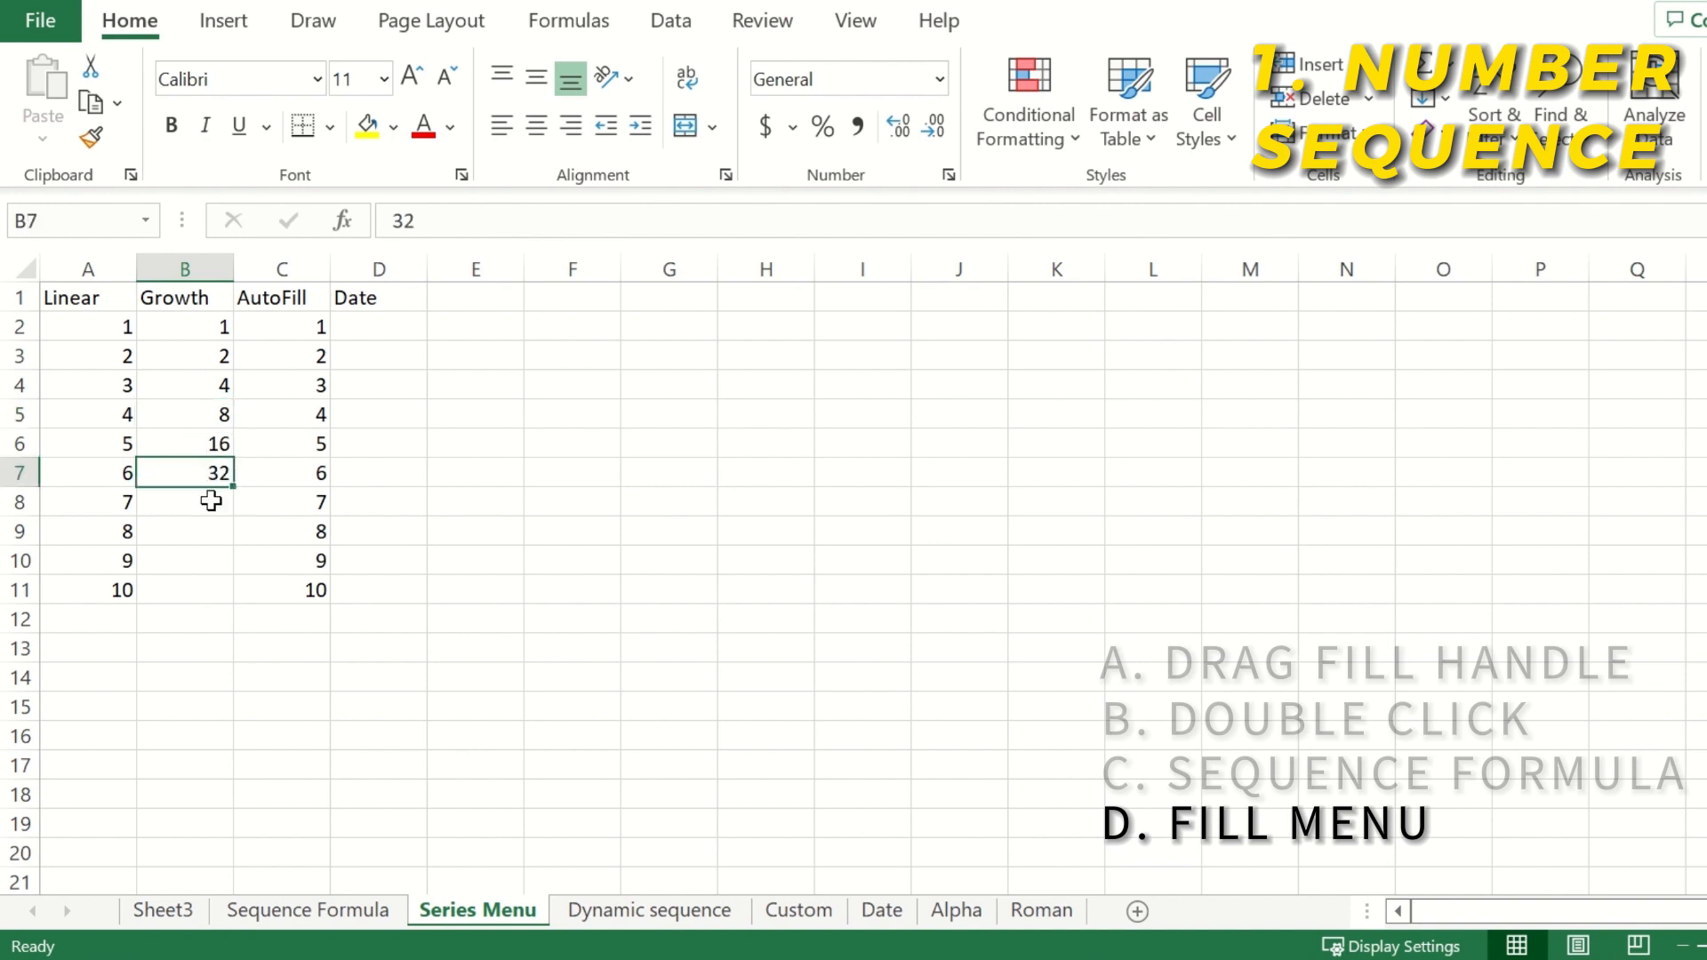
left_click(211, 501)
type("64")
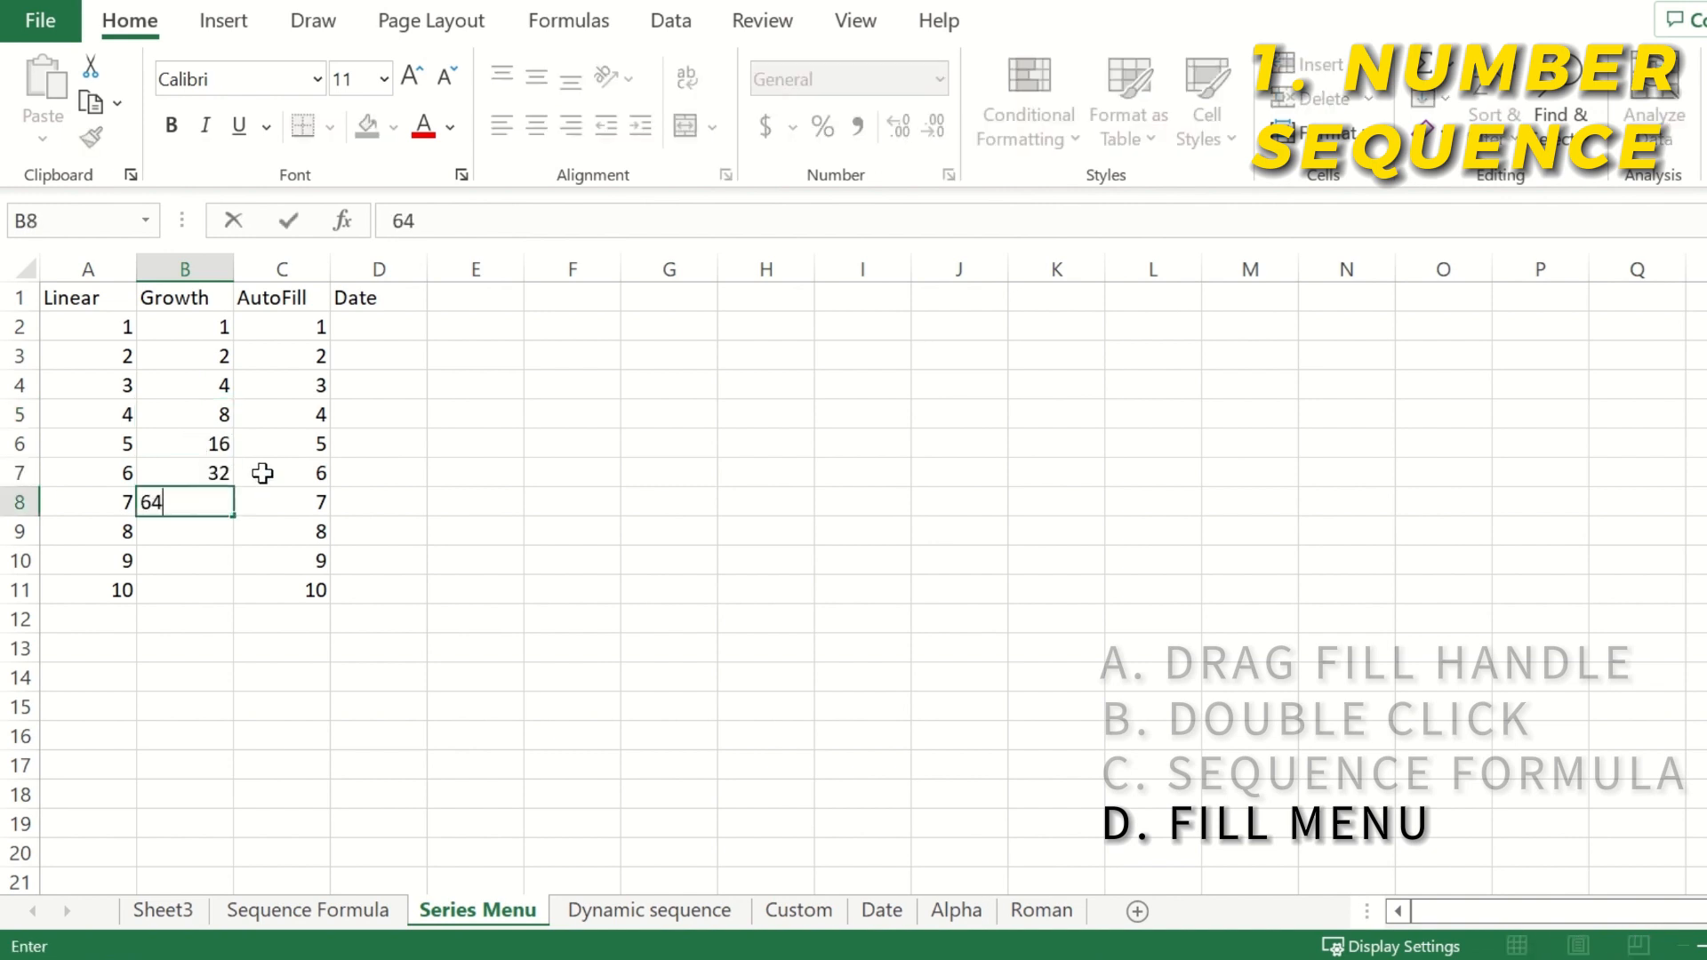
key("Return")
left_click(194, 501)
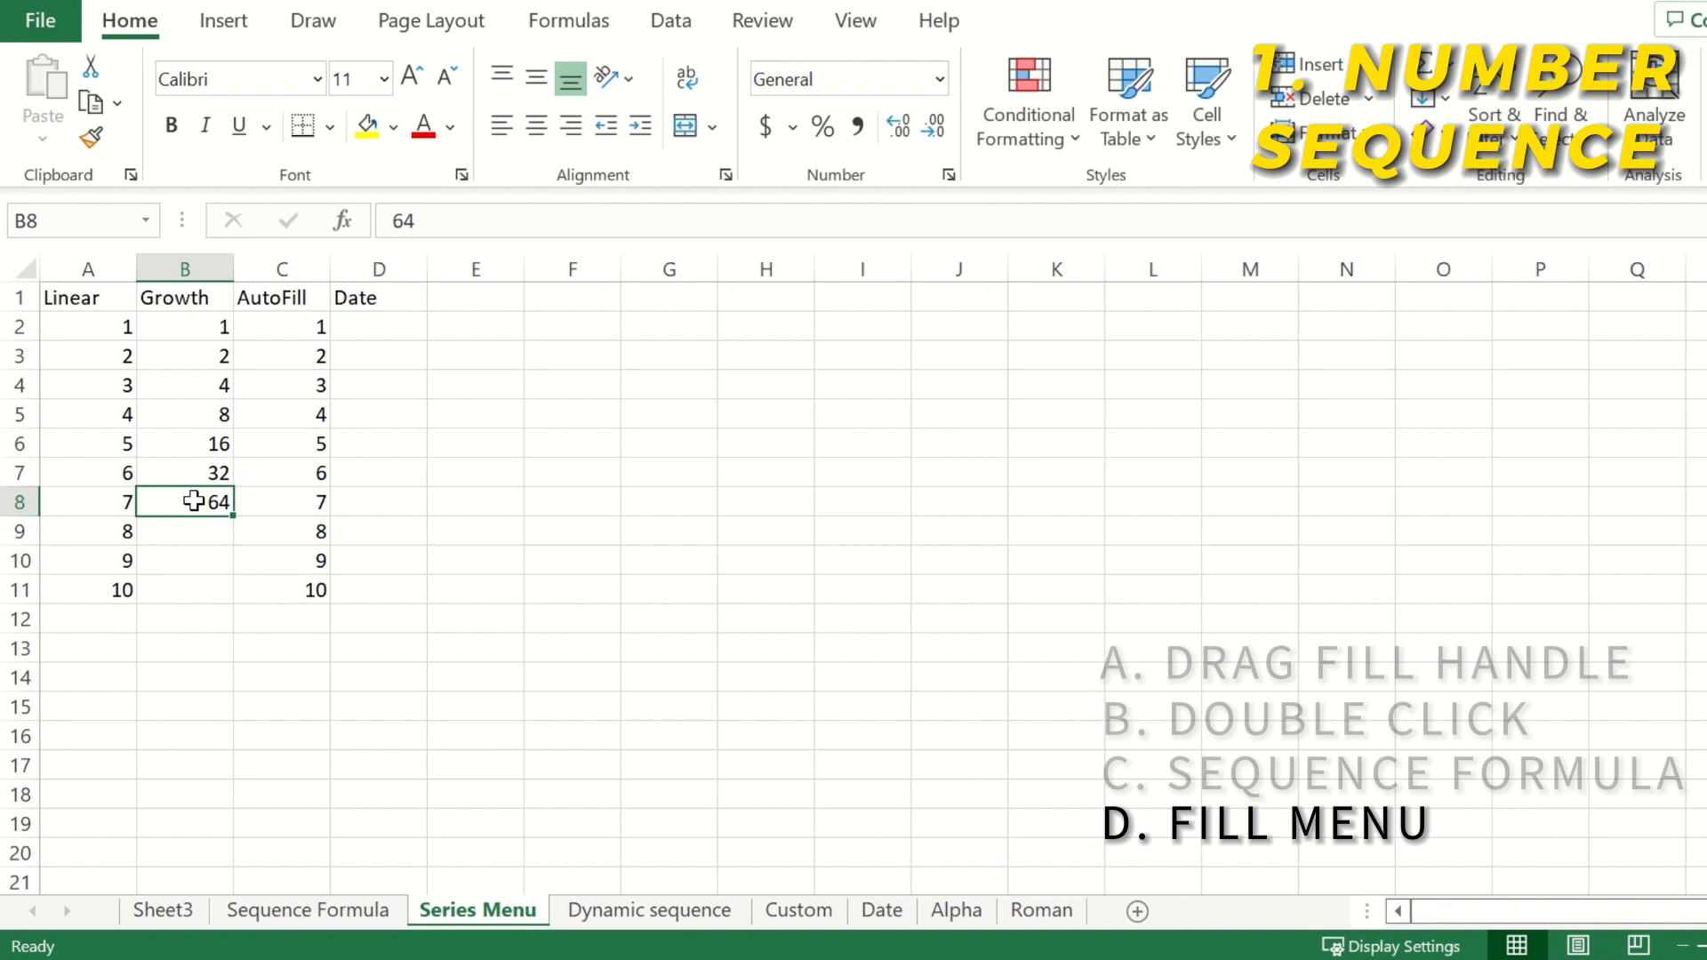
left_click_drag(185, 326, 185, 473)
left_click(1427, 97)
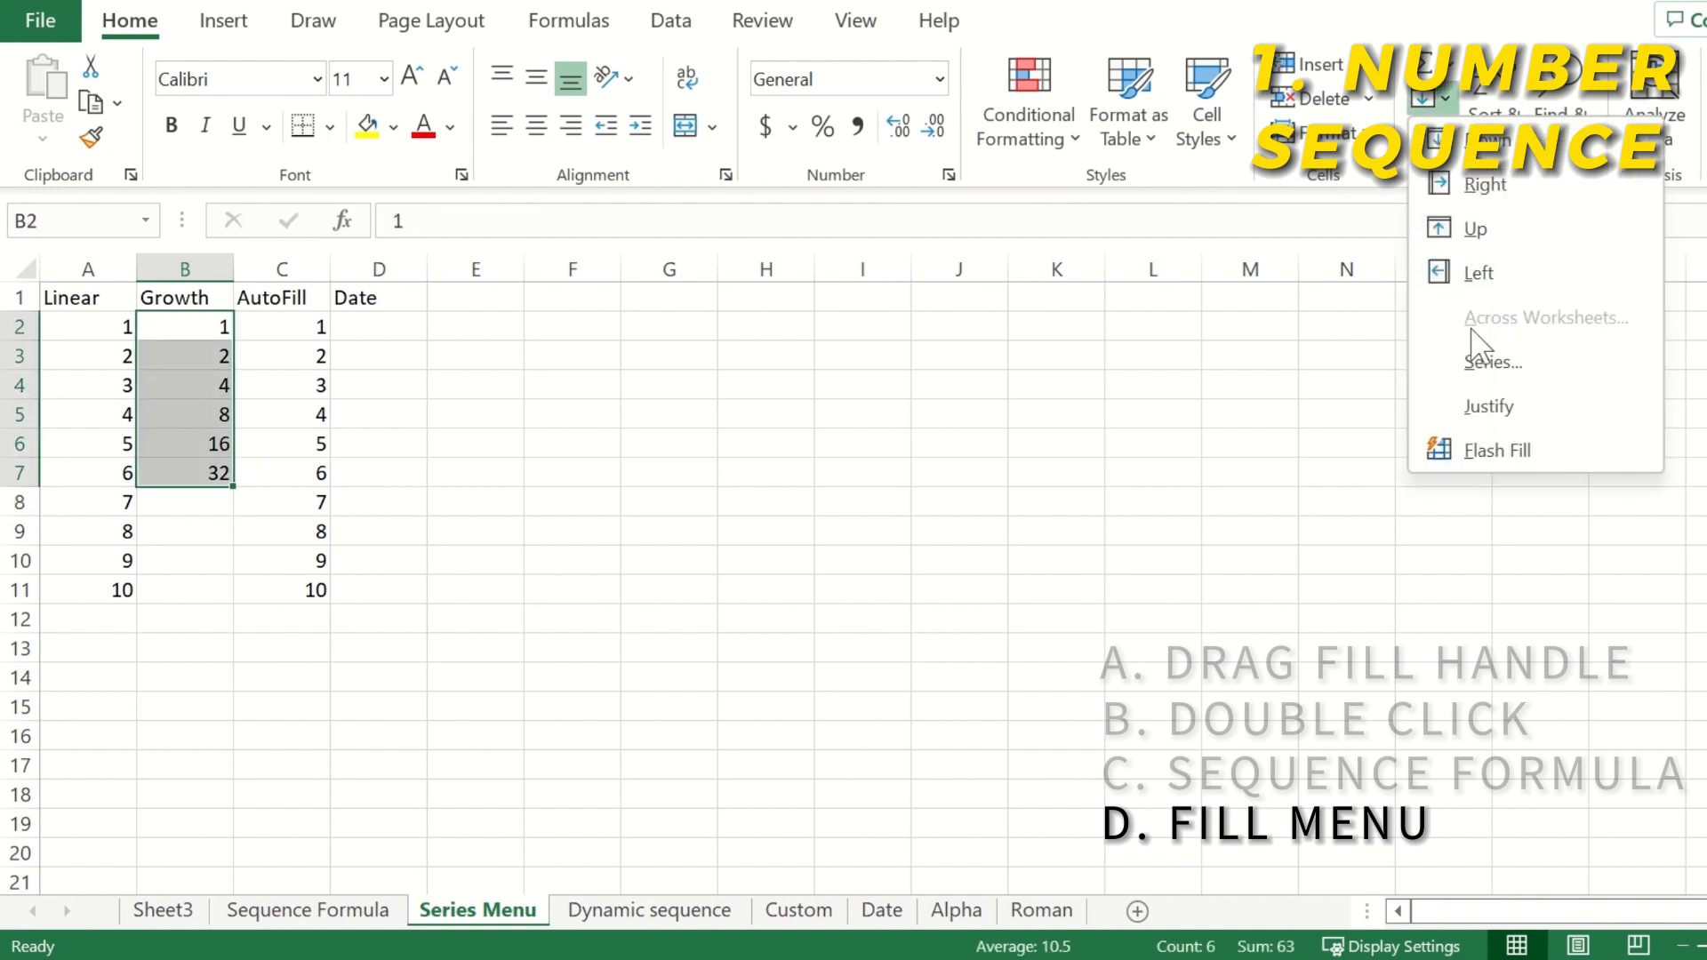
left_click(1476, 359)
left_click(738, 389)
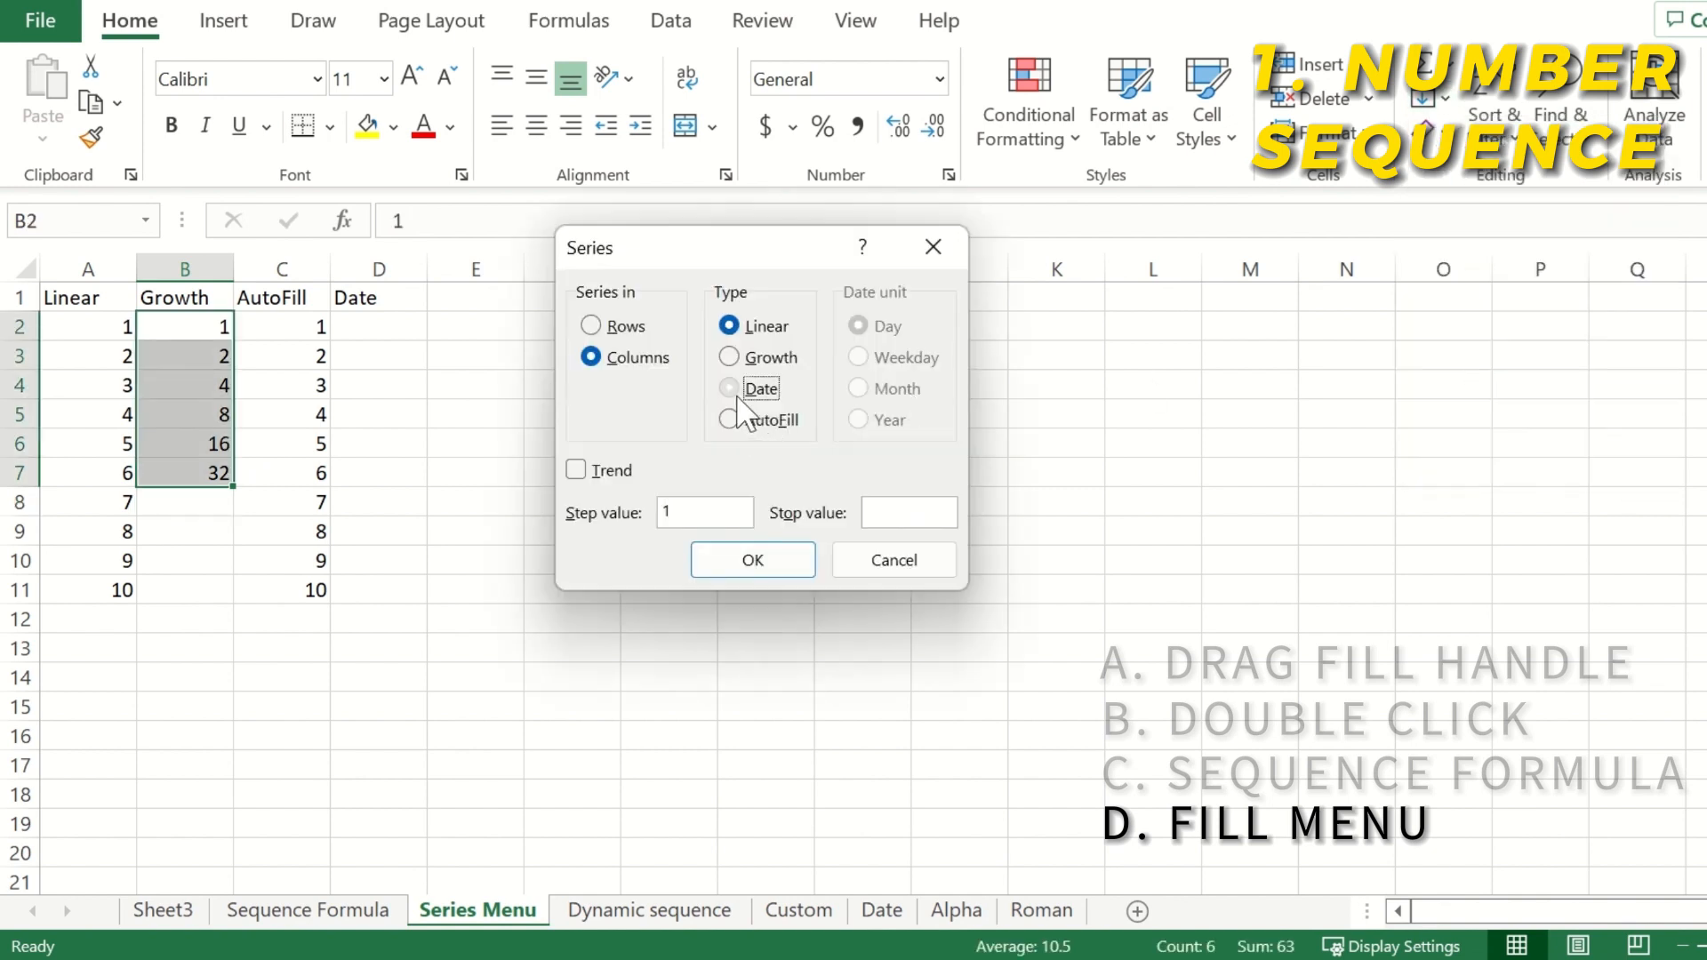
left_click(896, 562)
key("ctrl+Home")
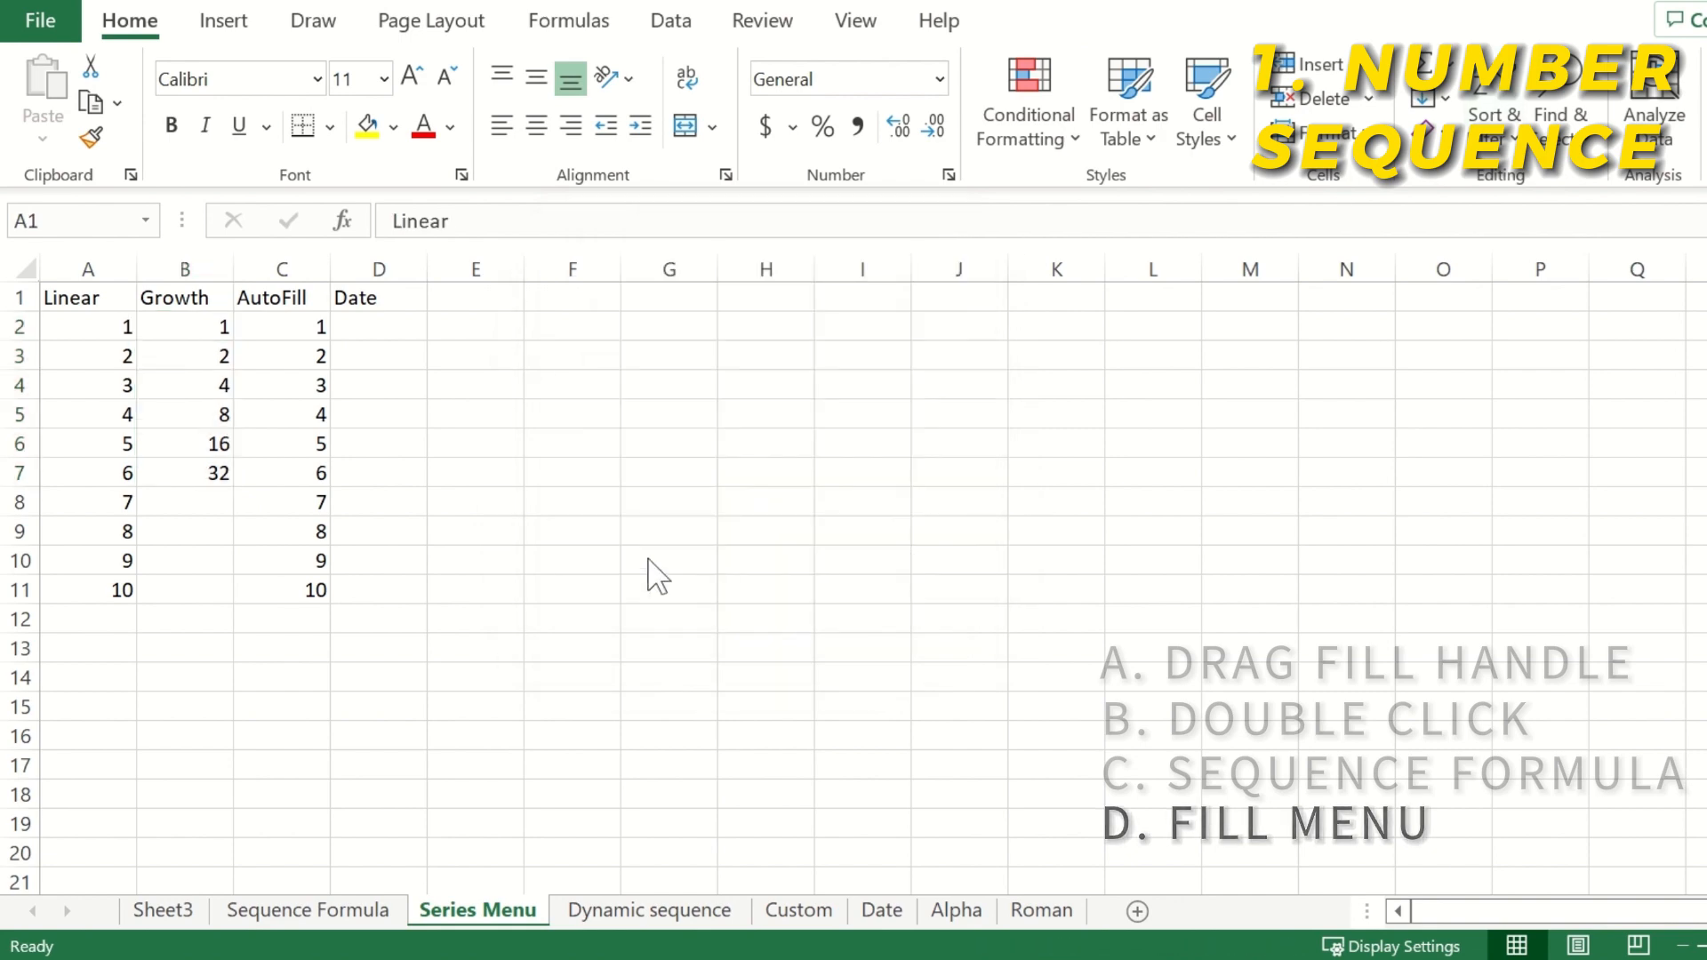
Switch to the Dynamic sequence sheet and review the Sr No. column and the list in B2:B9
left_click(646, 915)
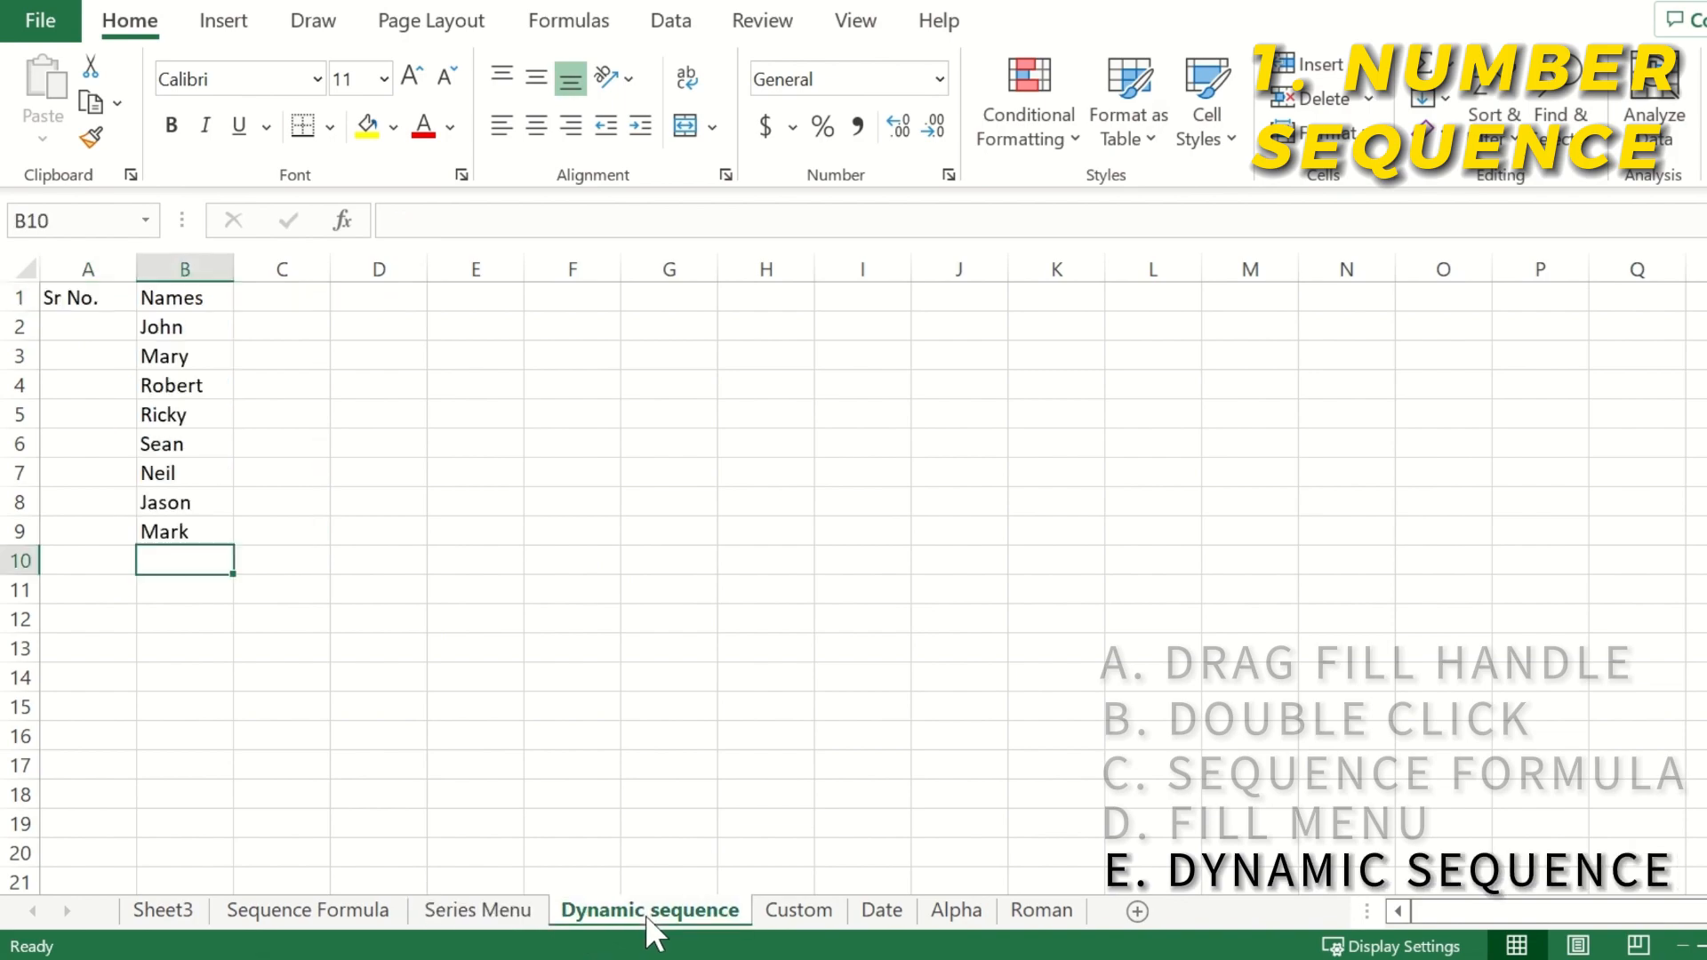
left_click(62, 295)
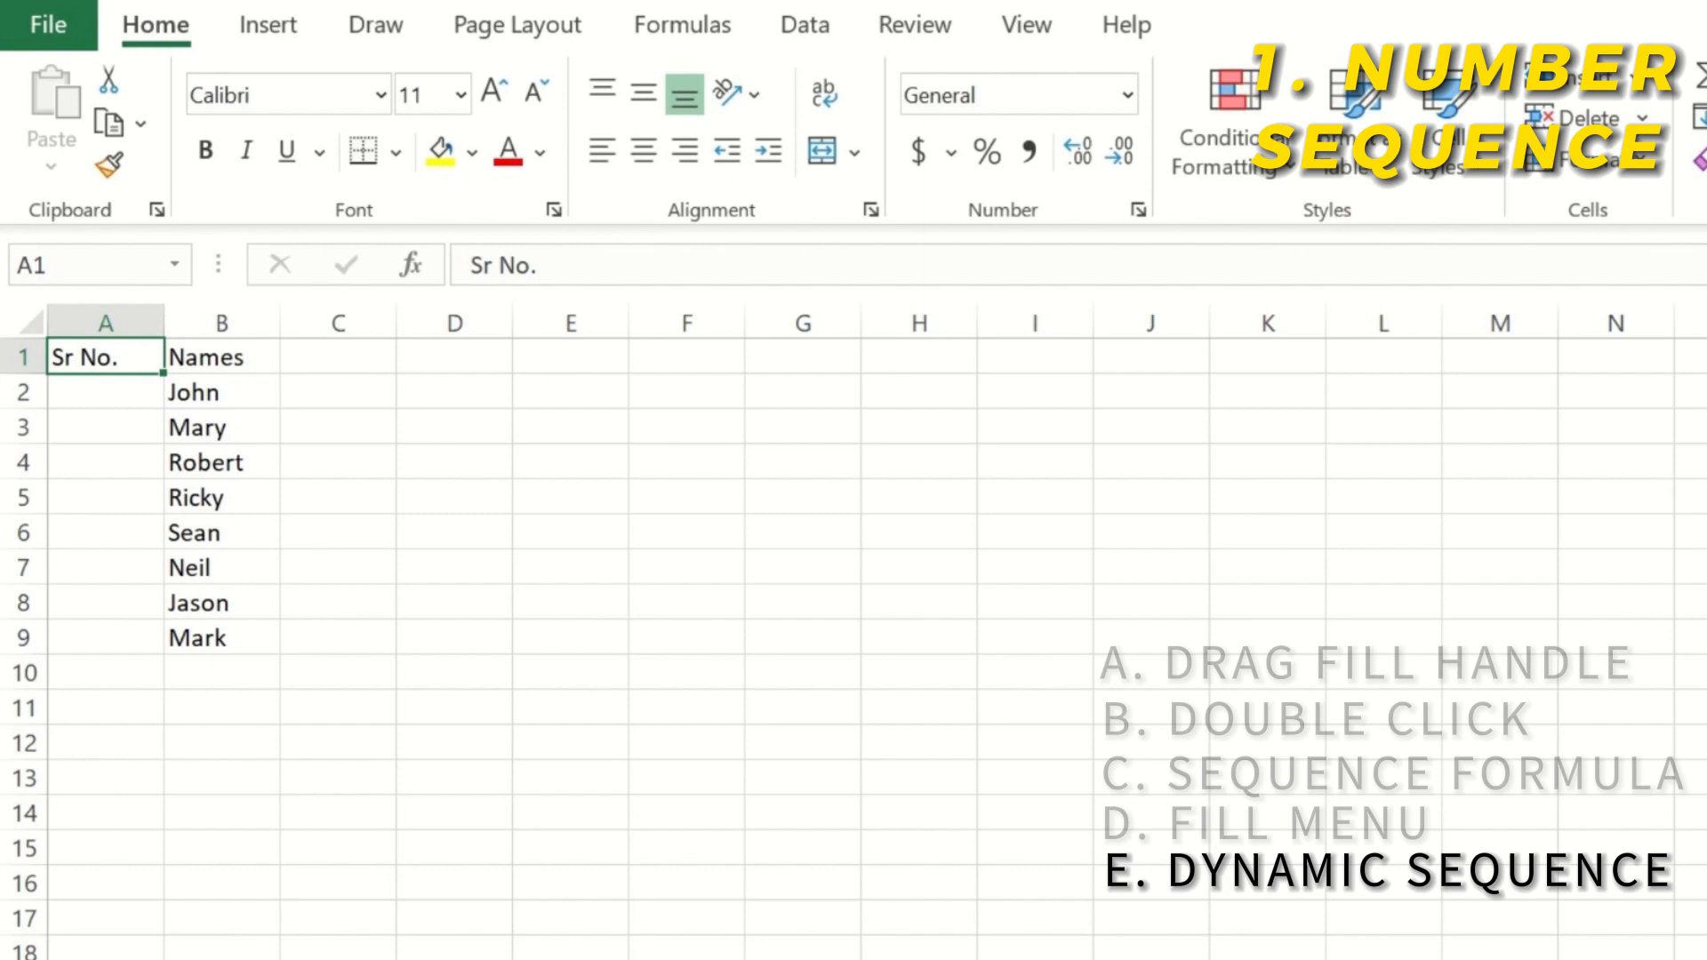
key("Down")
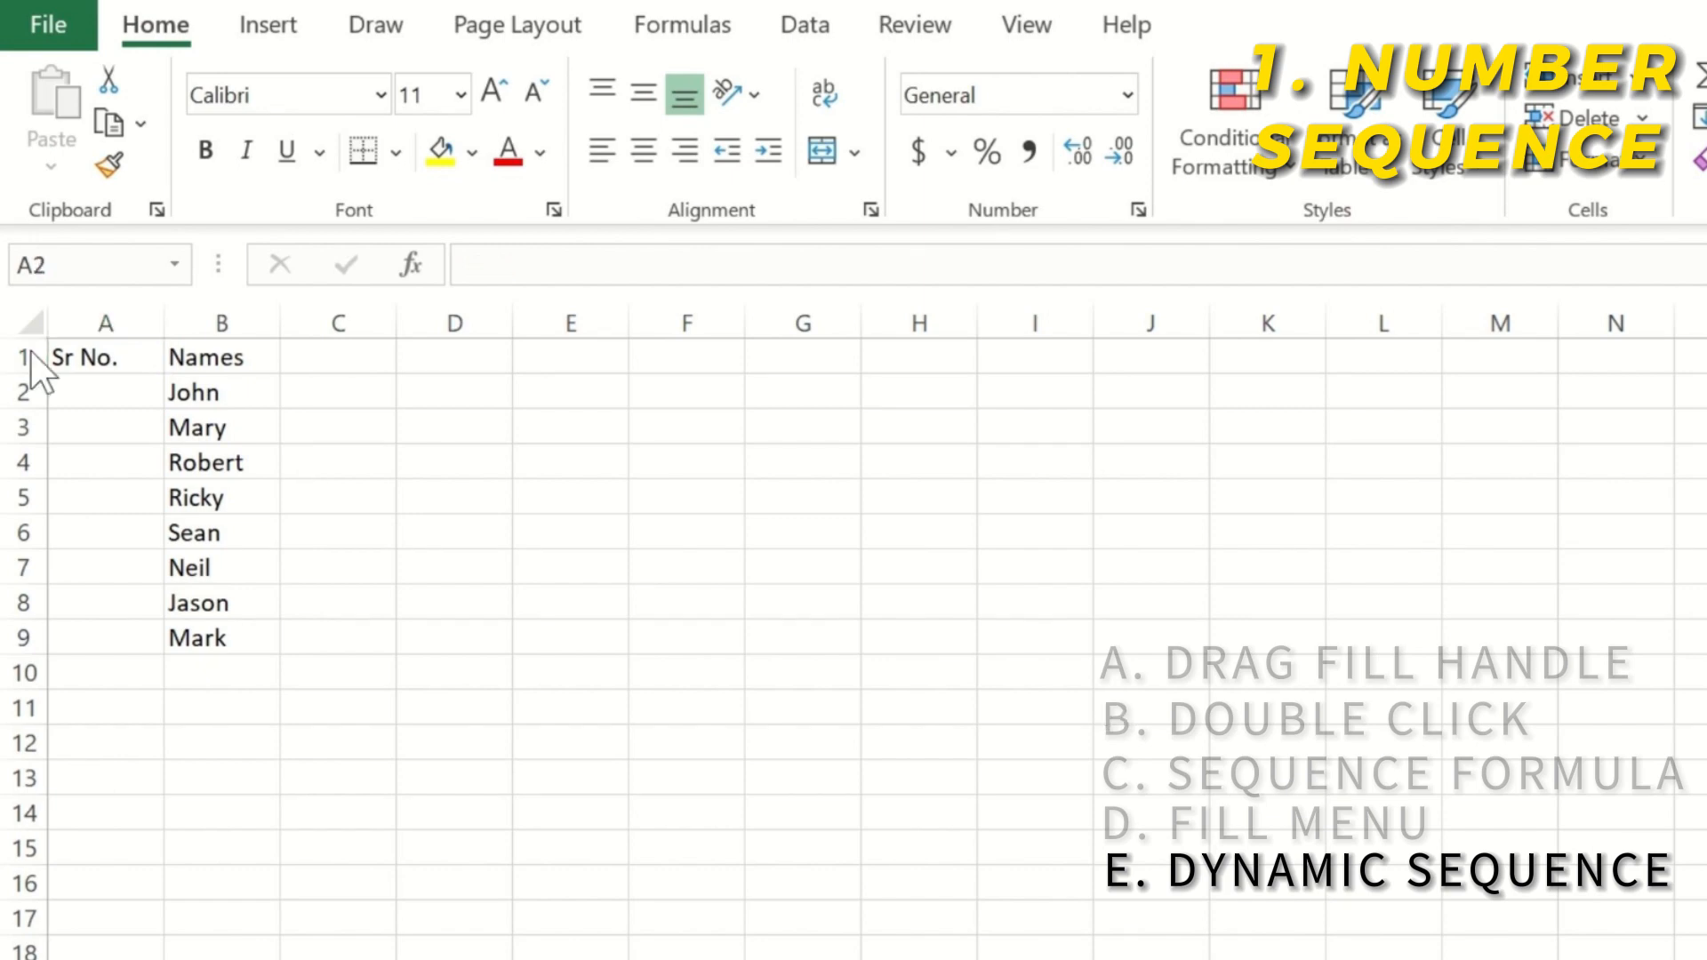
left_click(117, 322)
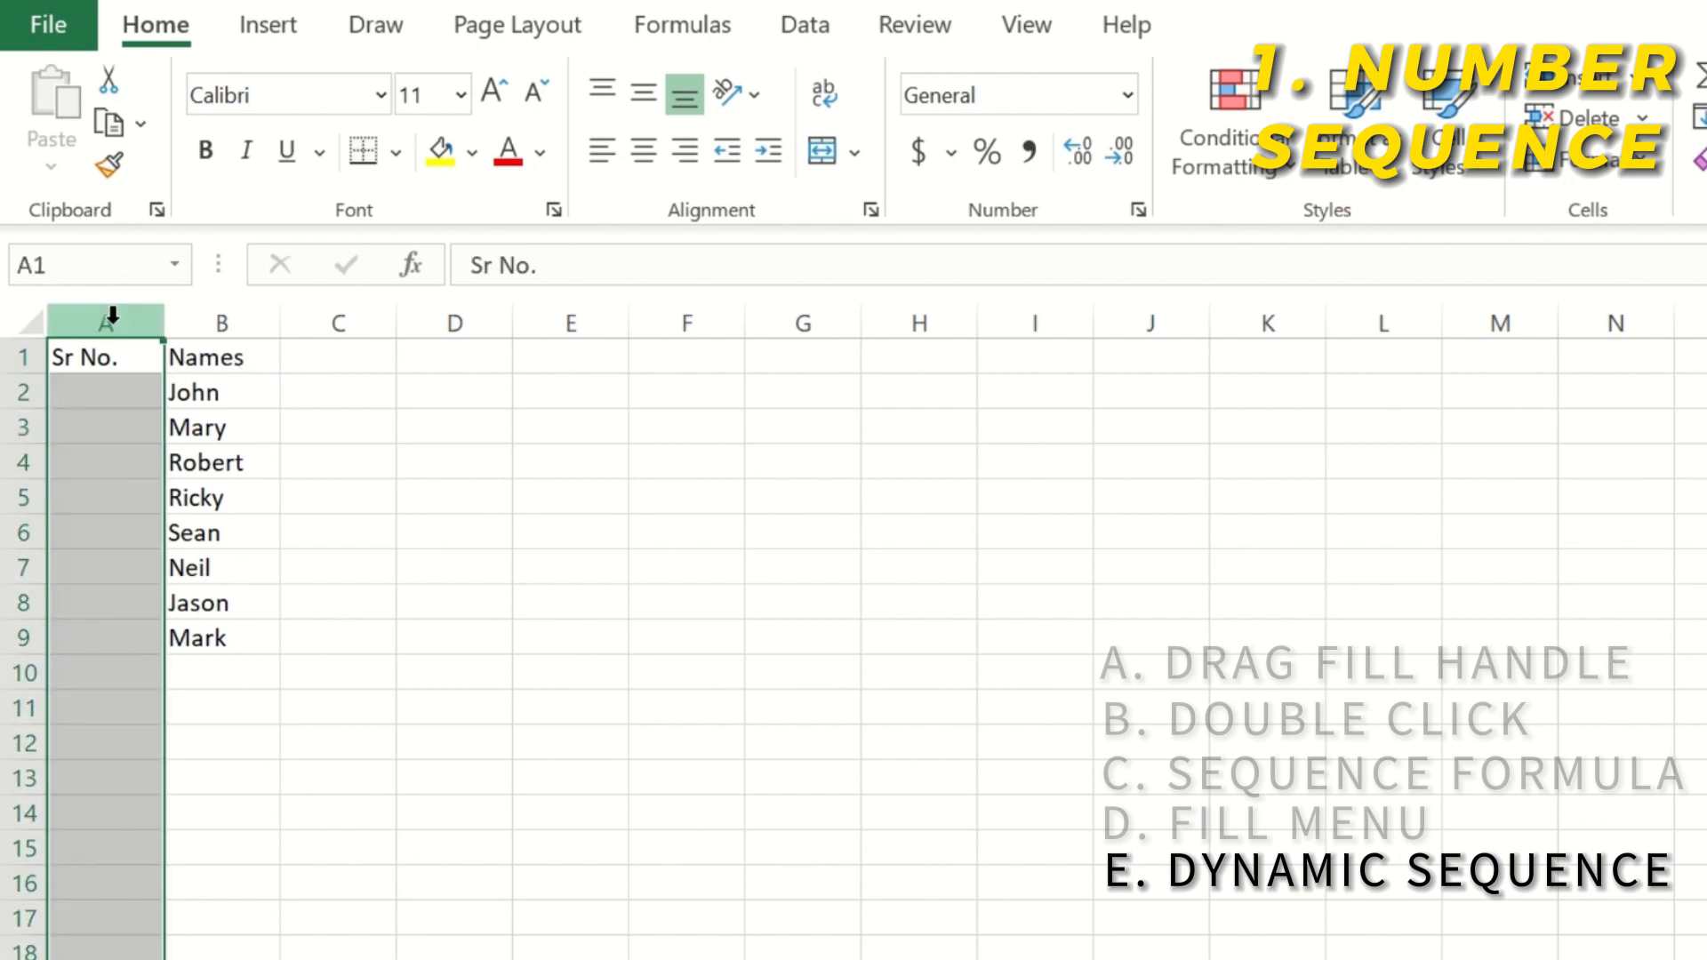
left_click(214, 322)
left_click(239, 460)
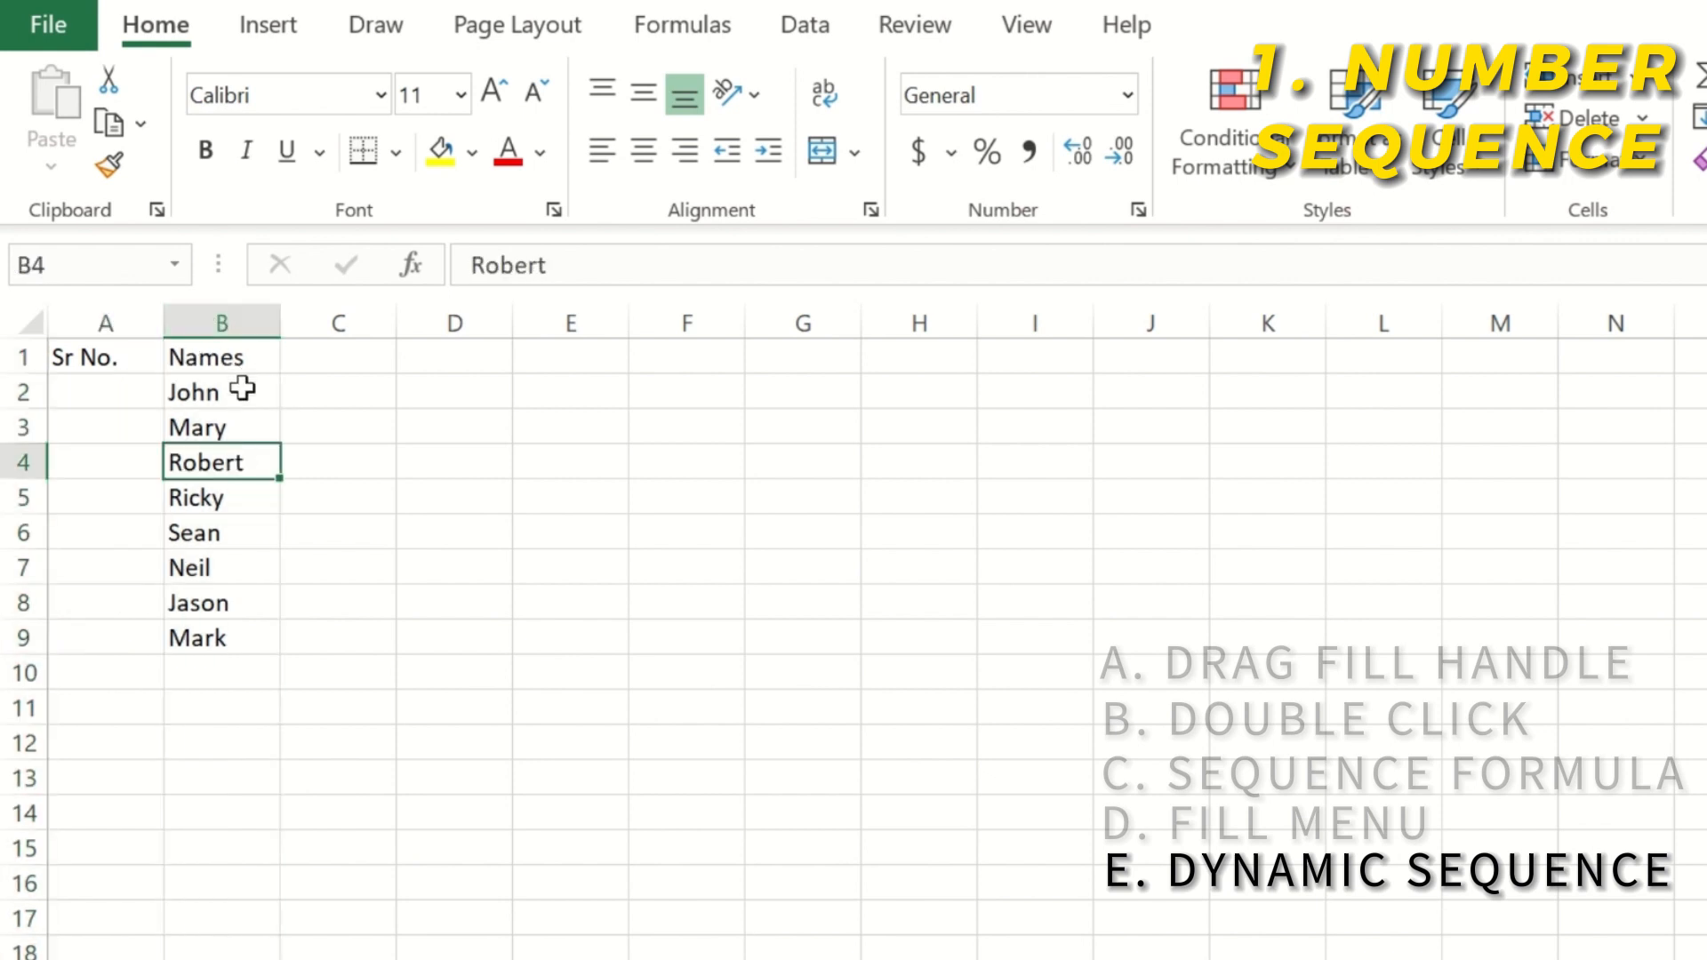
left_click_drag(240, 385, 228, 641)
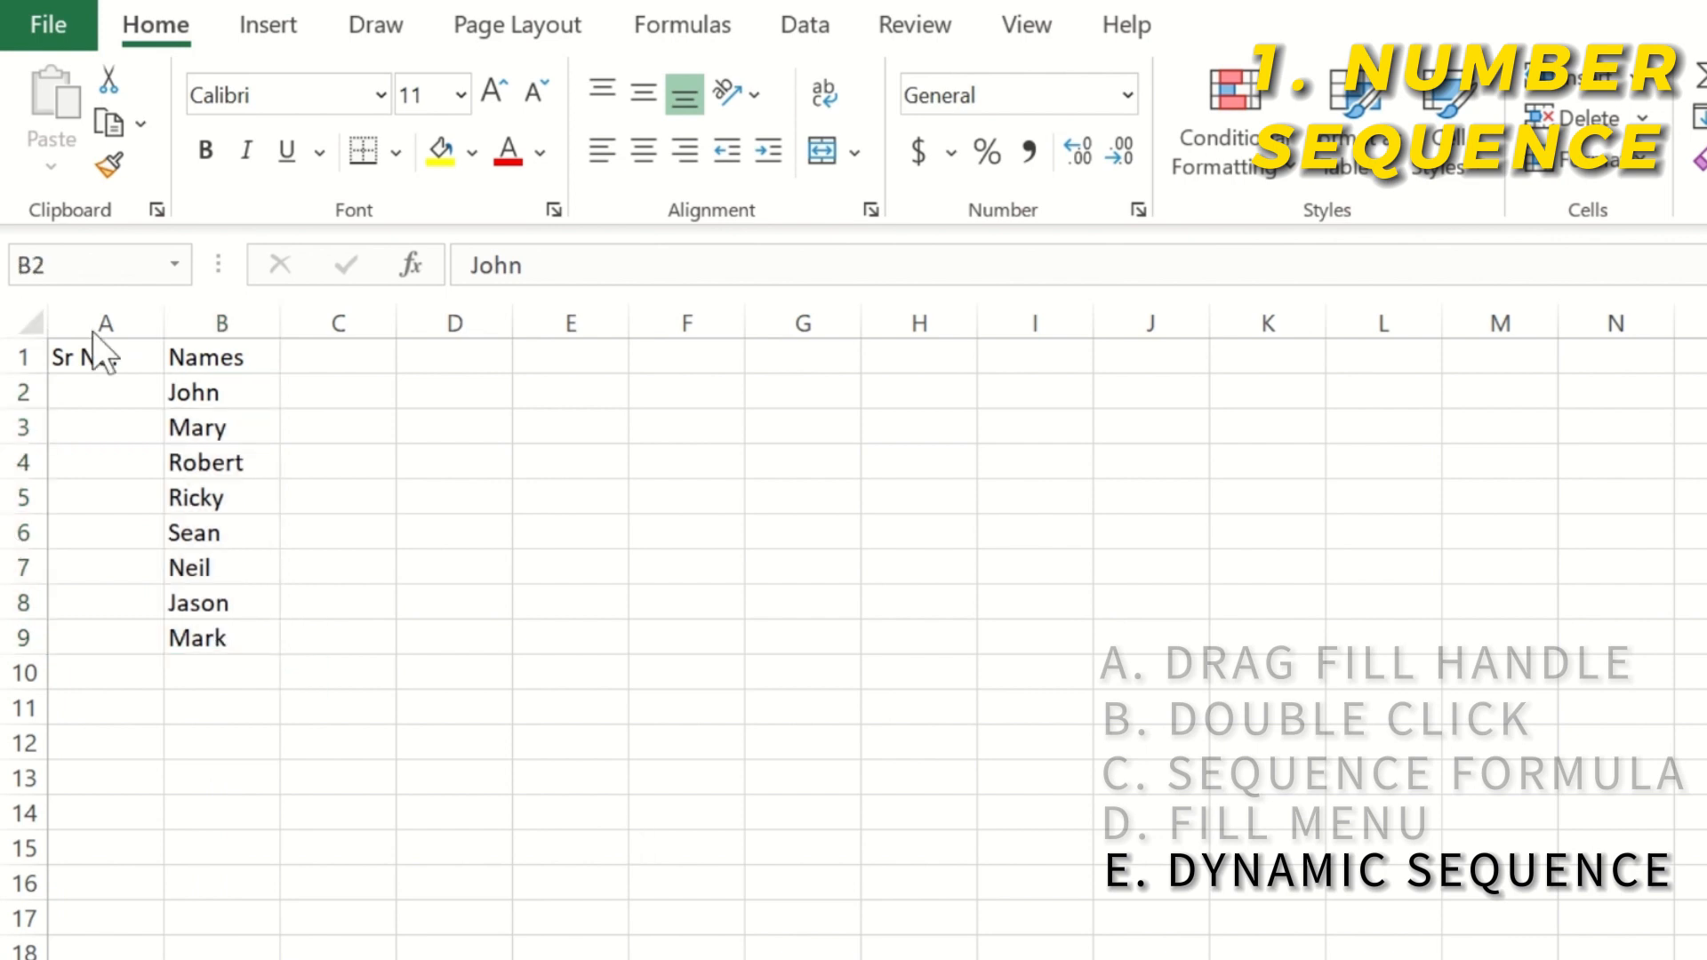
Number the list by entering the formula =SEQUENCE(8) in cell A2 under Sr No
left_click(113, 394)
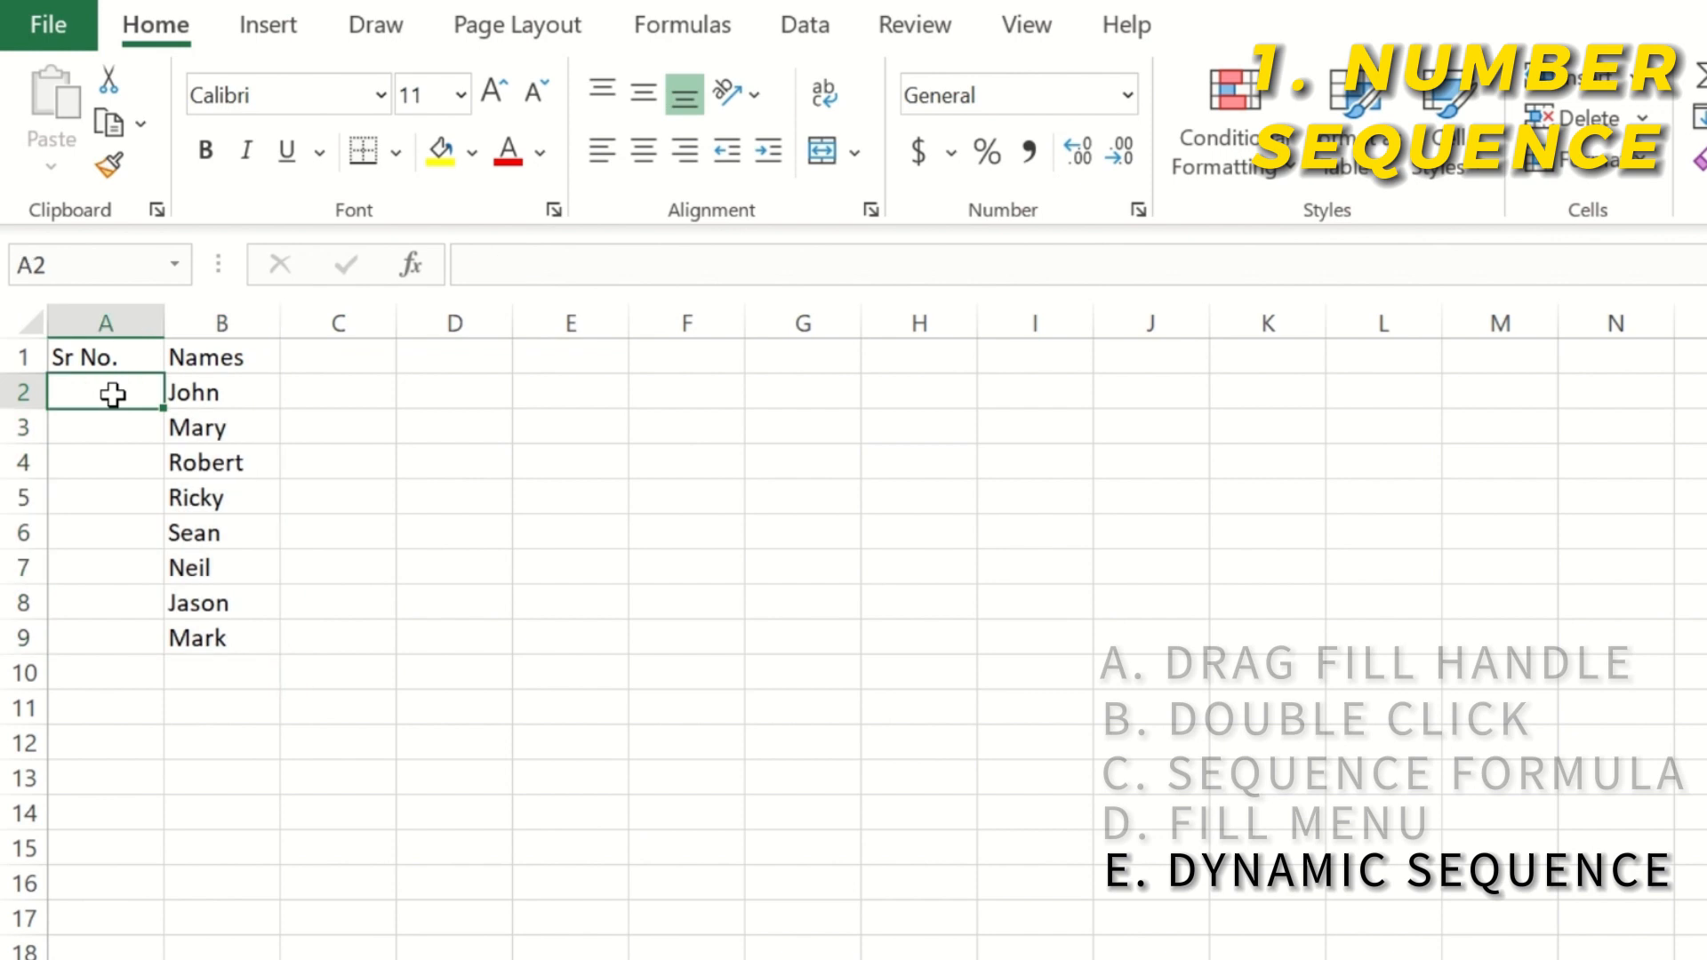
left_click(526, 262)
type("=sequenc")
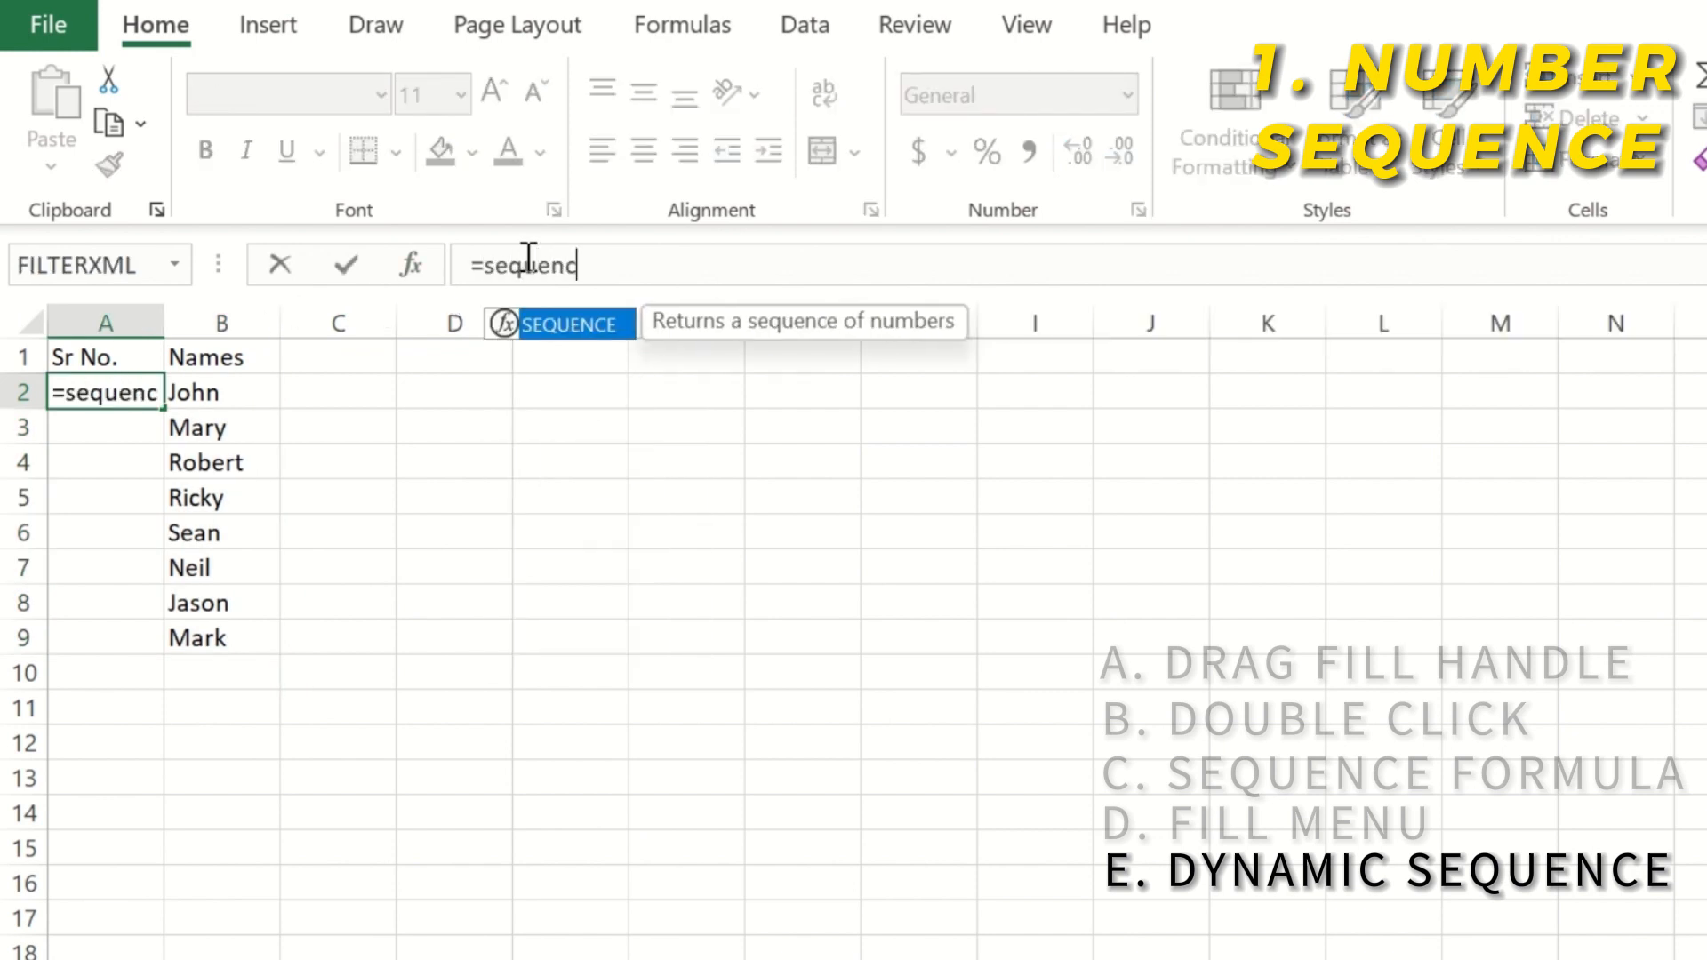
type("e(8")
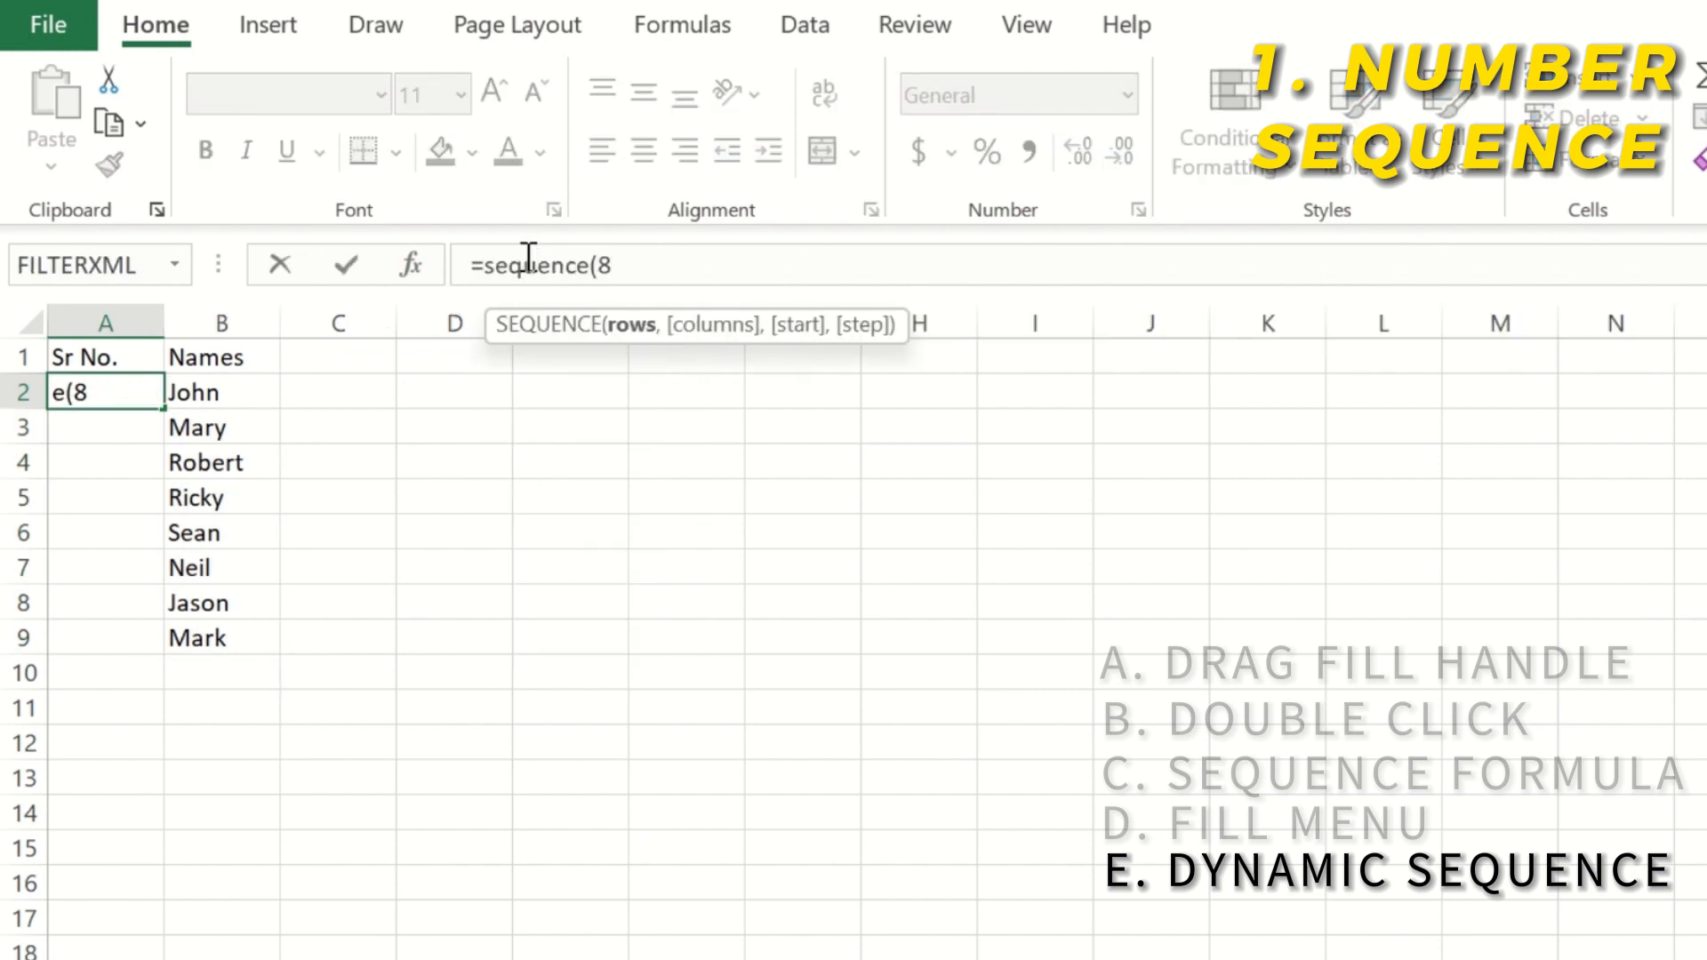
type(")")
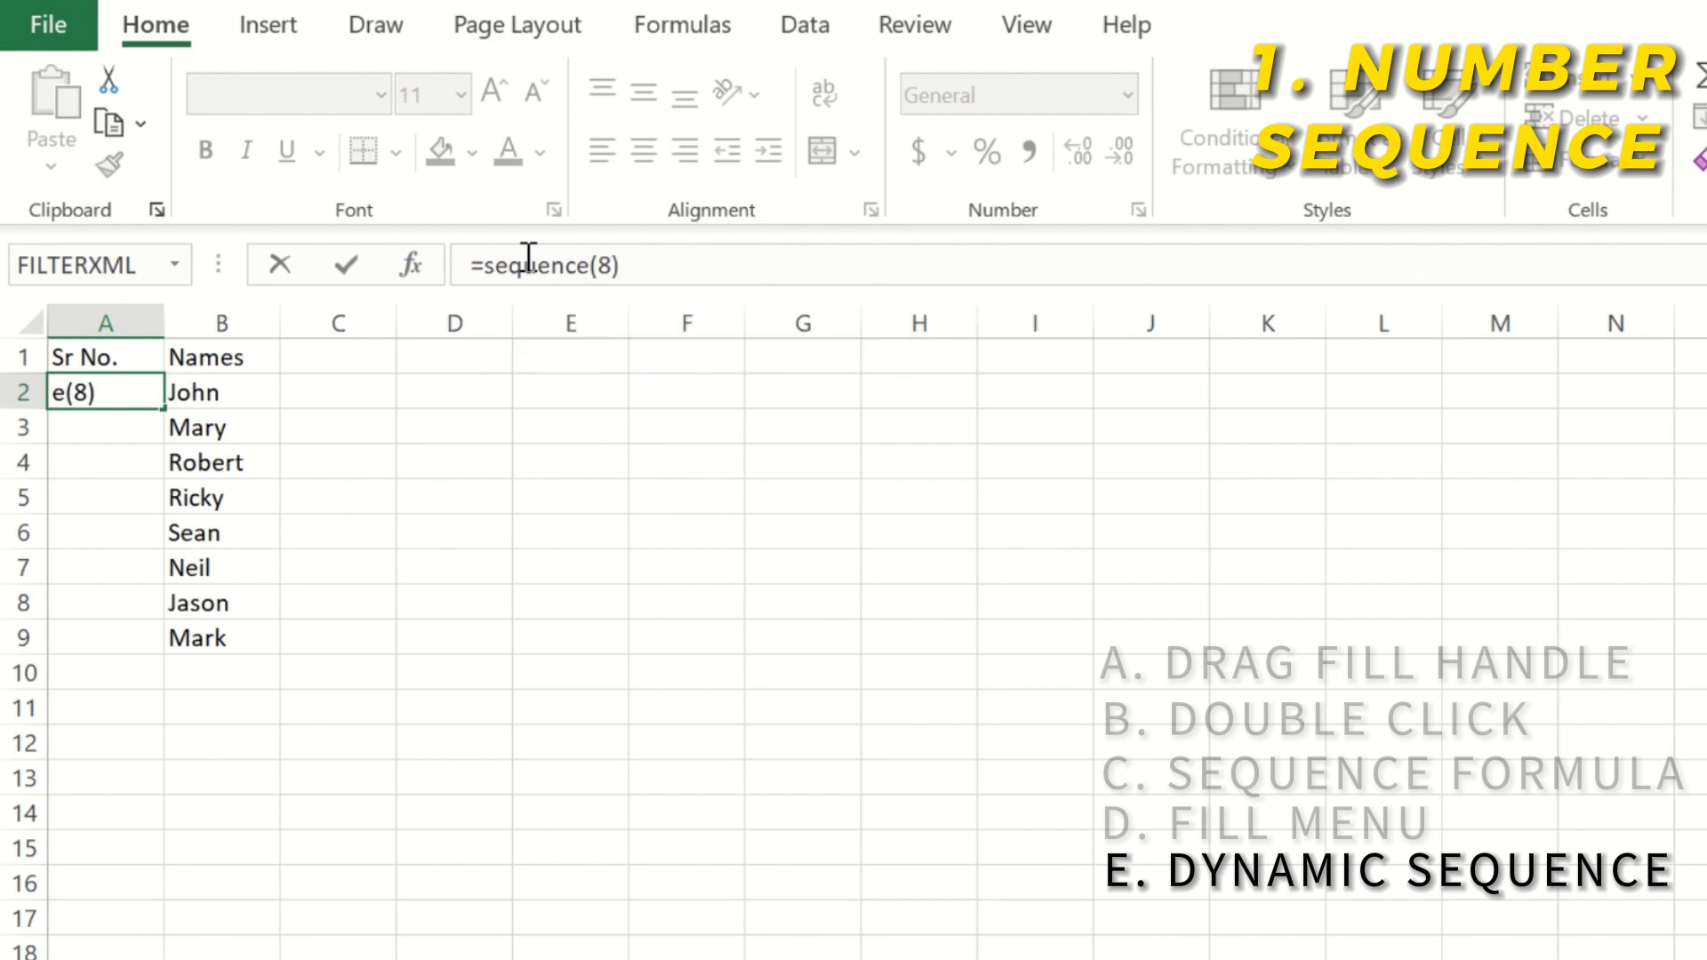
key("Left")
key("Right")
key("Return")
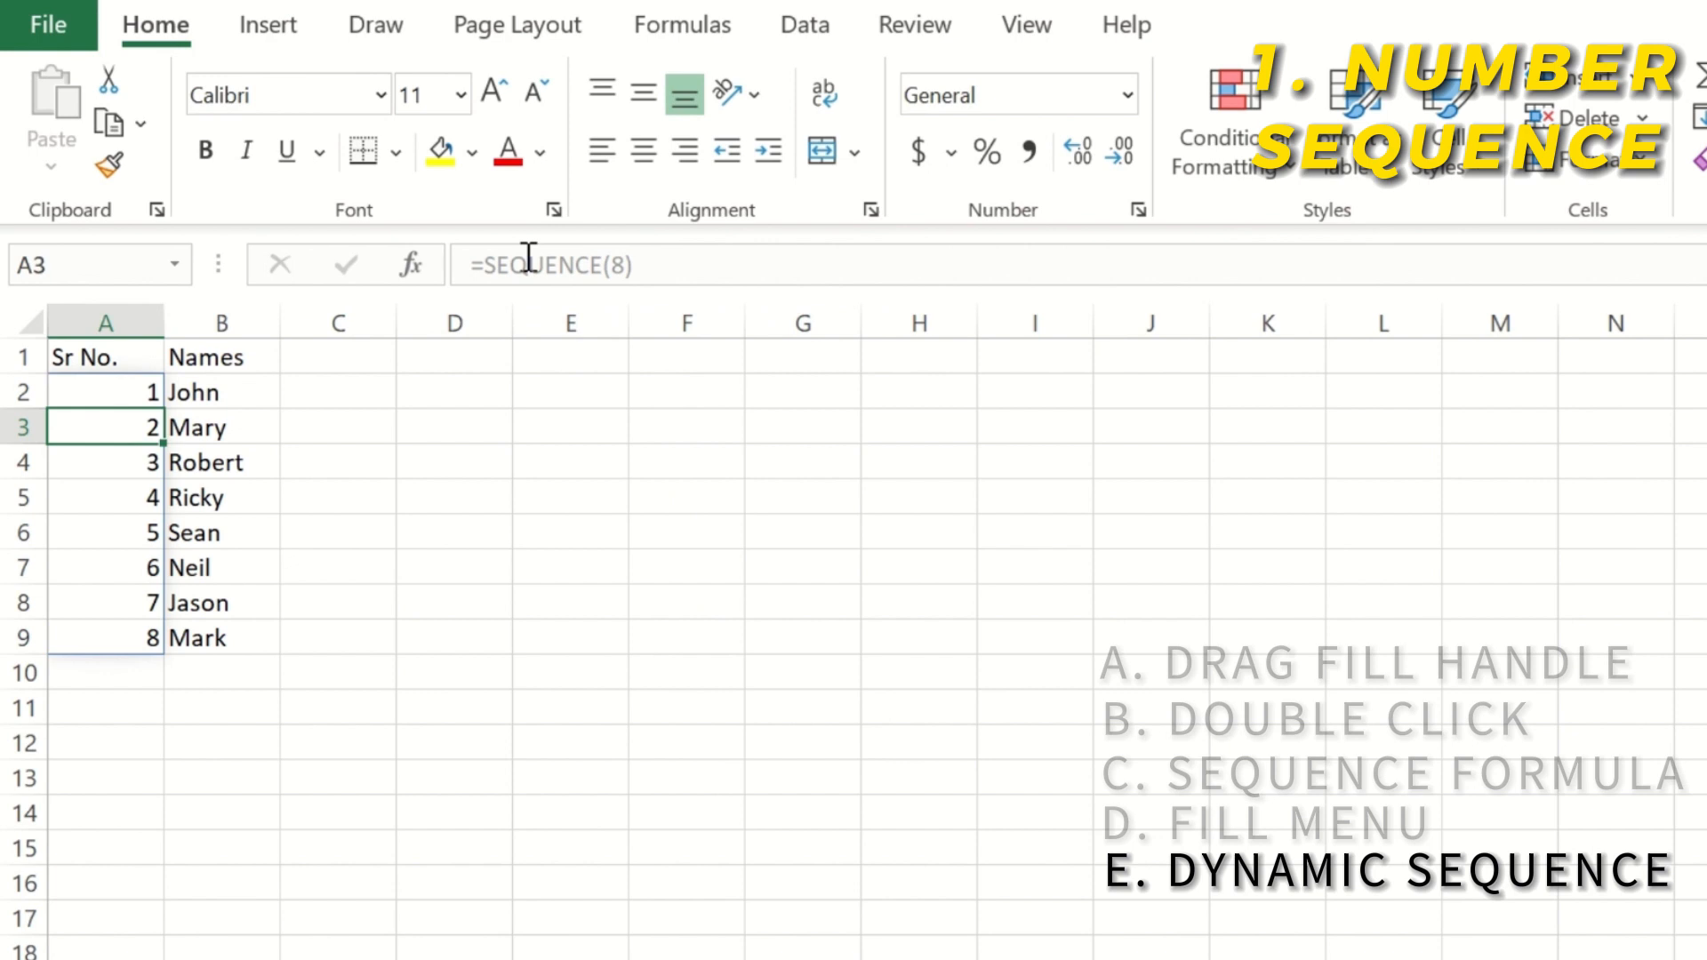
key("Up")
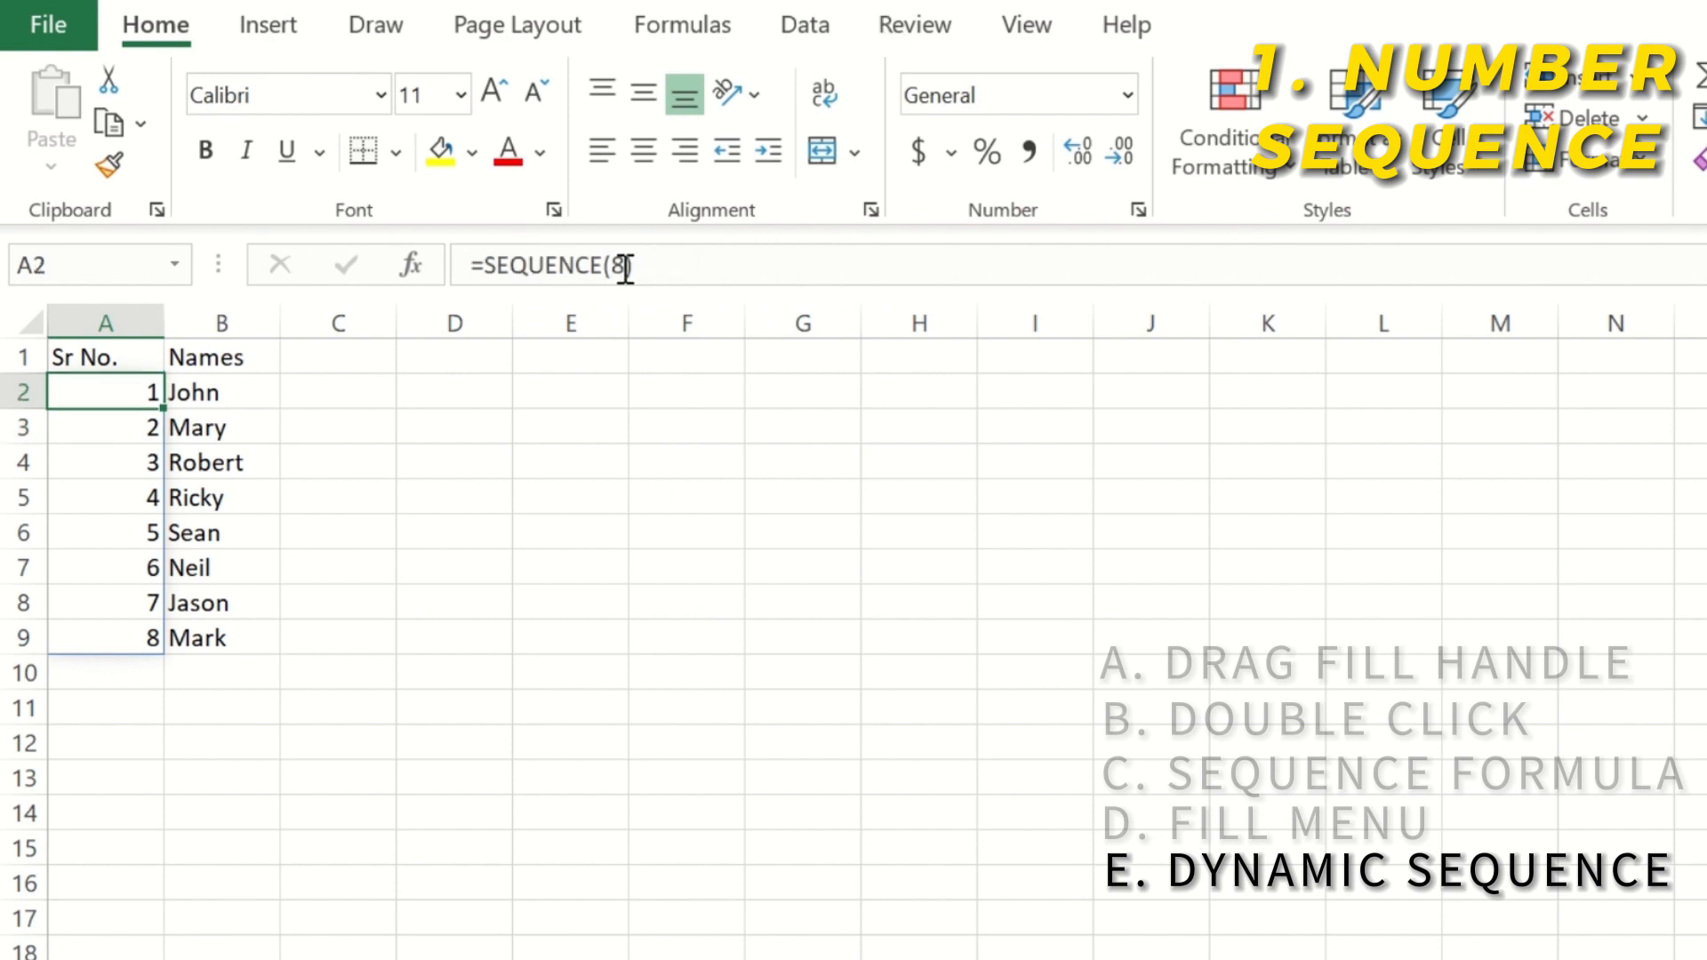
left_click(626, 265)
key("Escape")
Count the entries in the Names column by entering =COUNTA(B2:B9) in cell D2
left_click(482, 397)
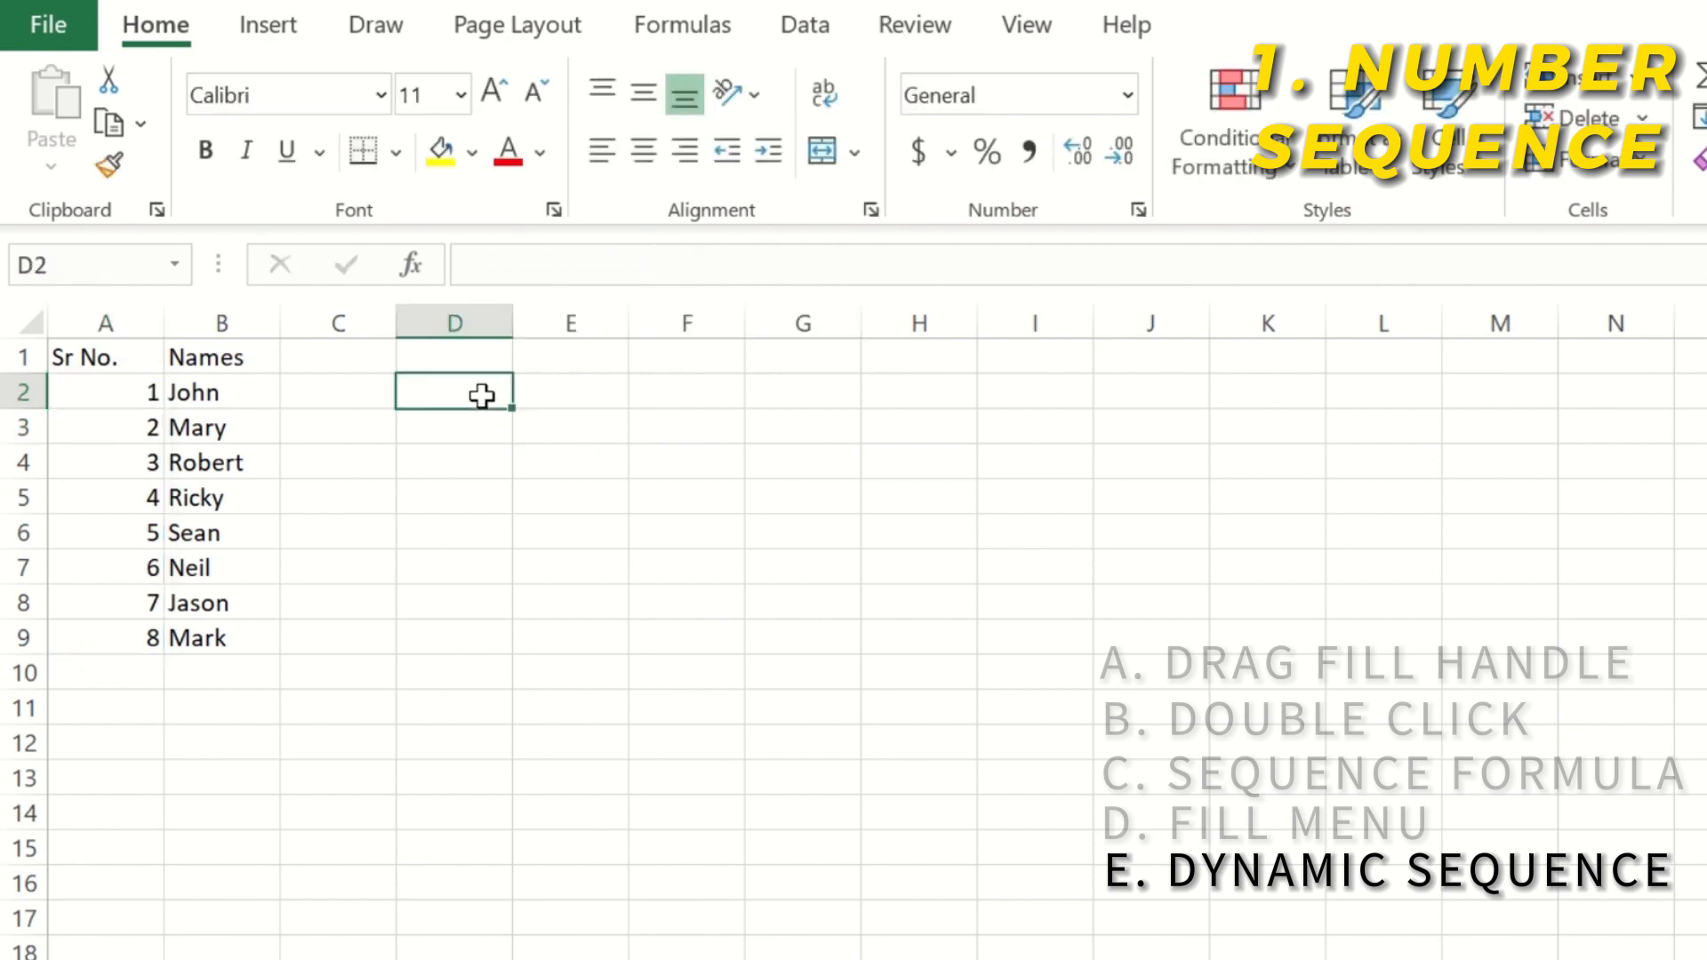
type("=c")
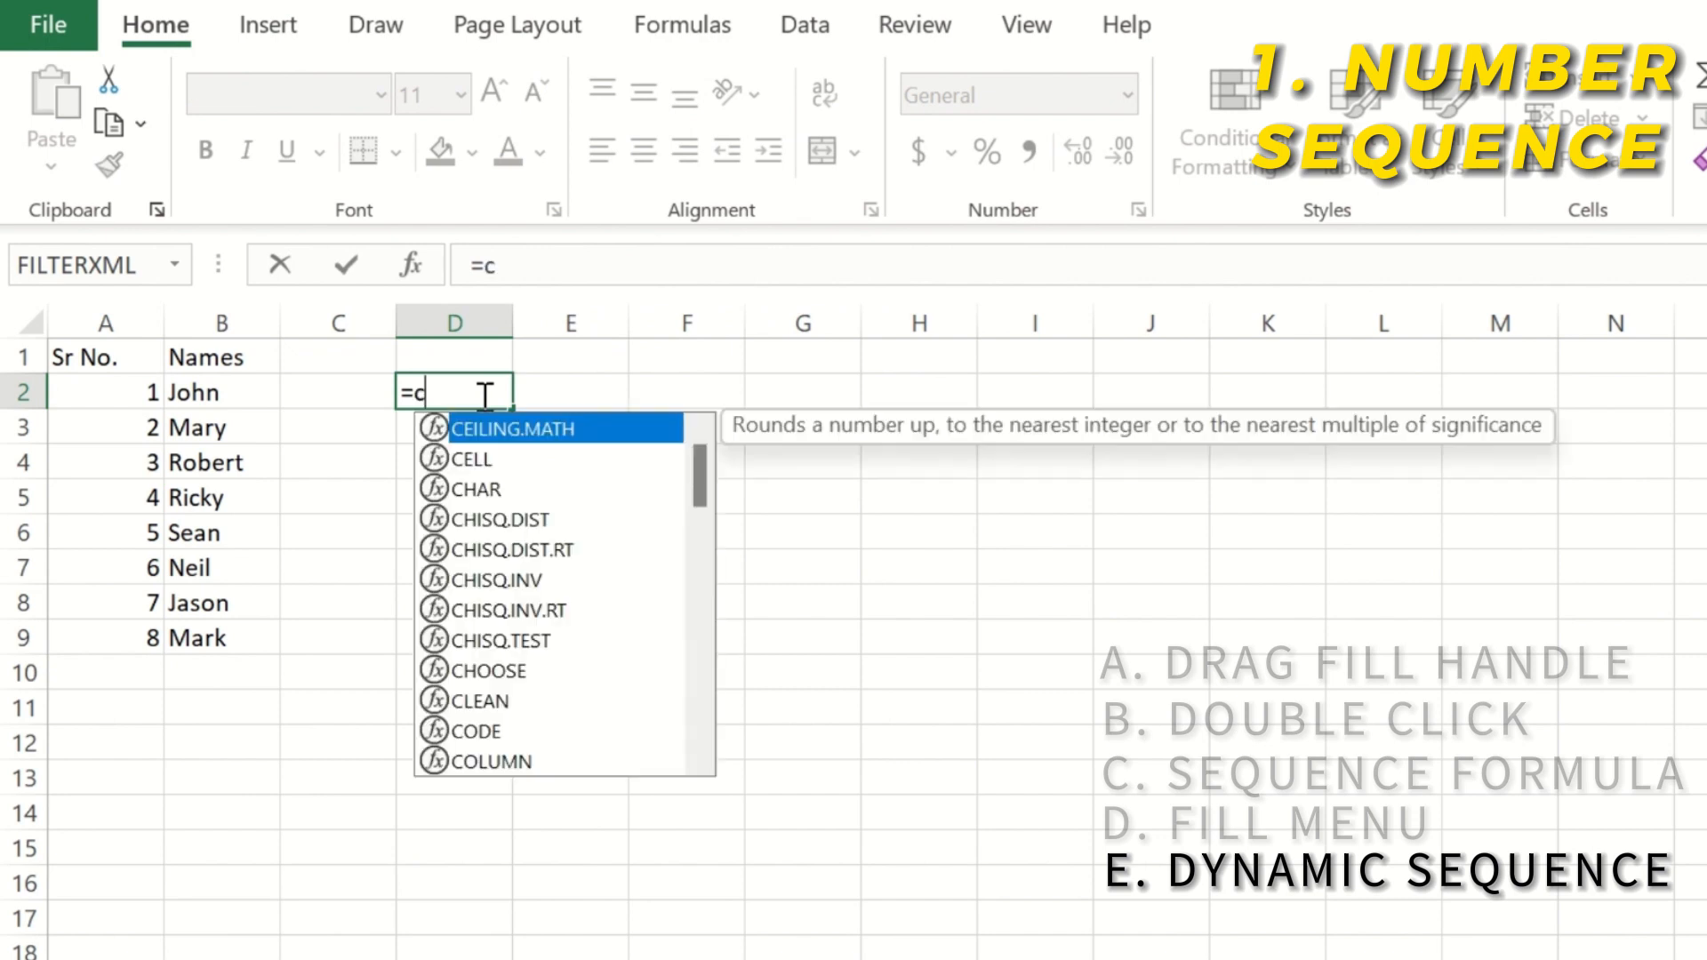
type("ounta(")
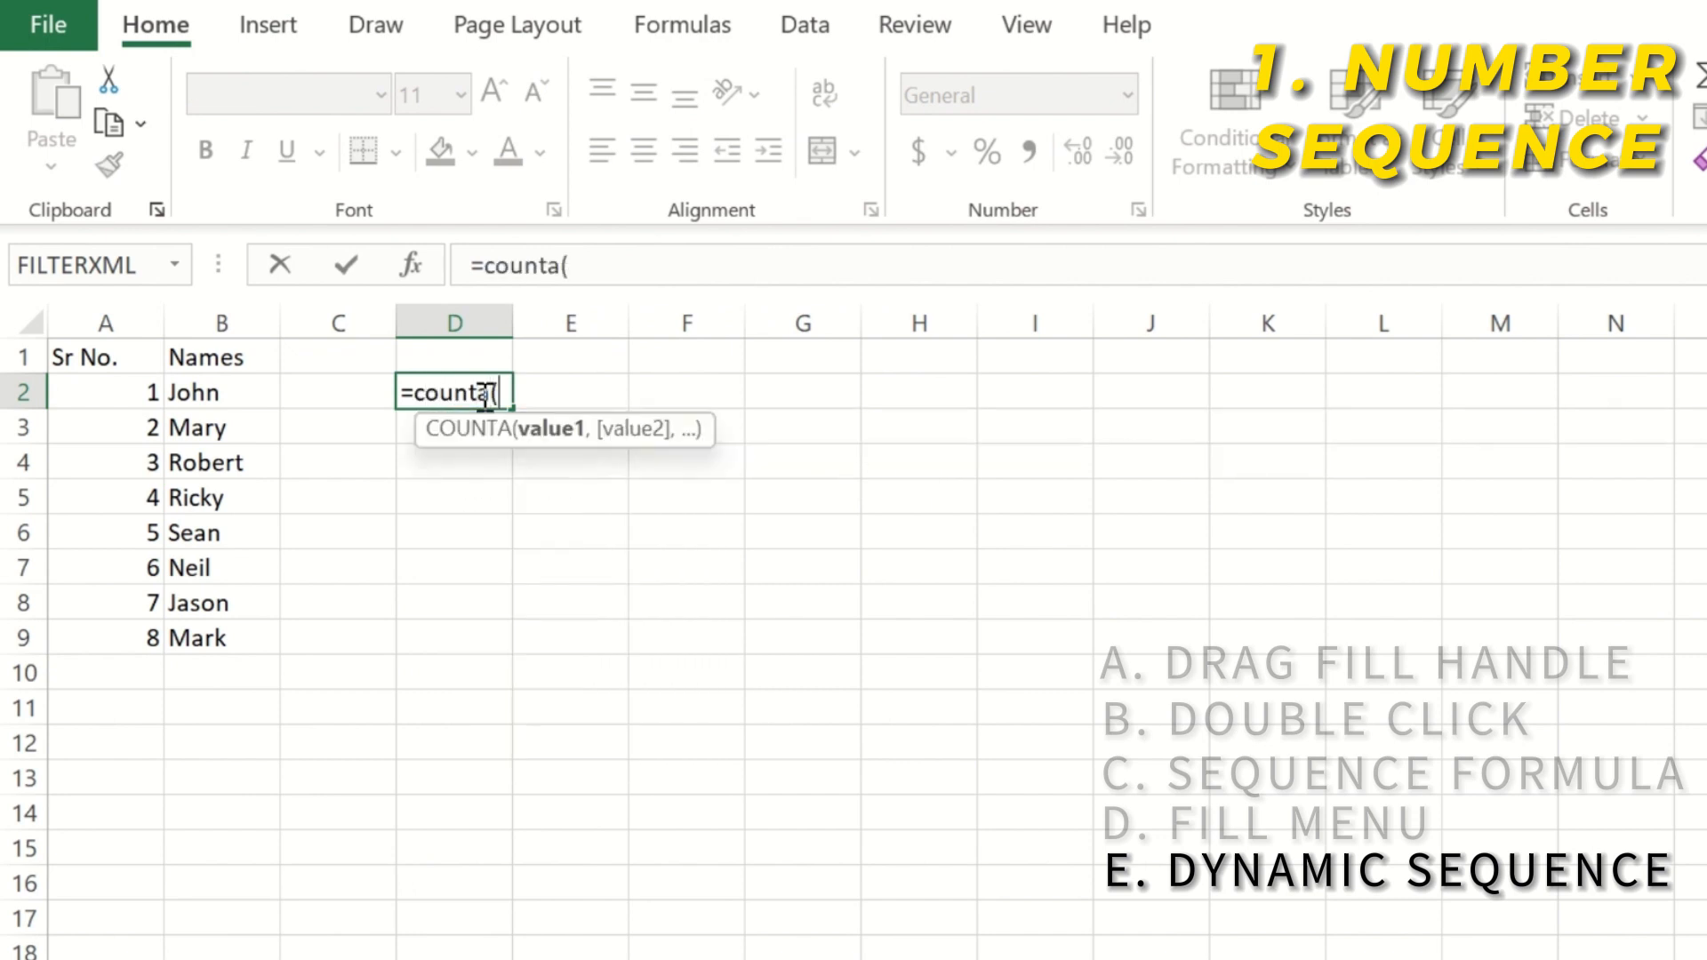
left_click_drag(233, 394, 234, 638)
type(")")
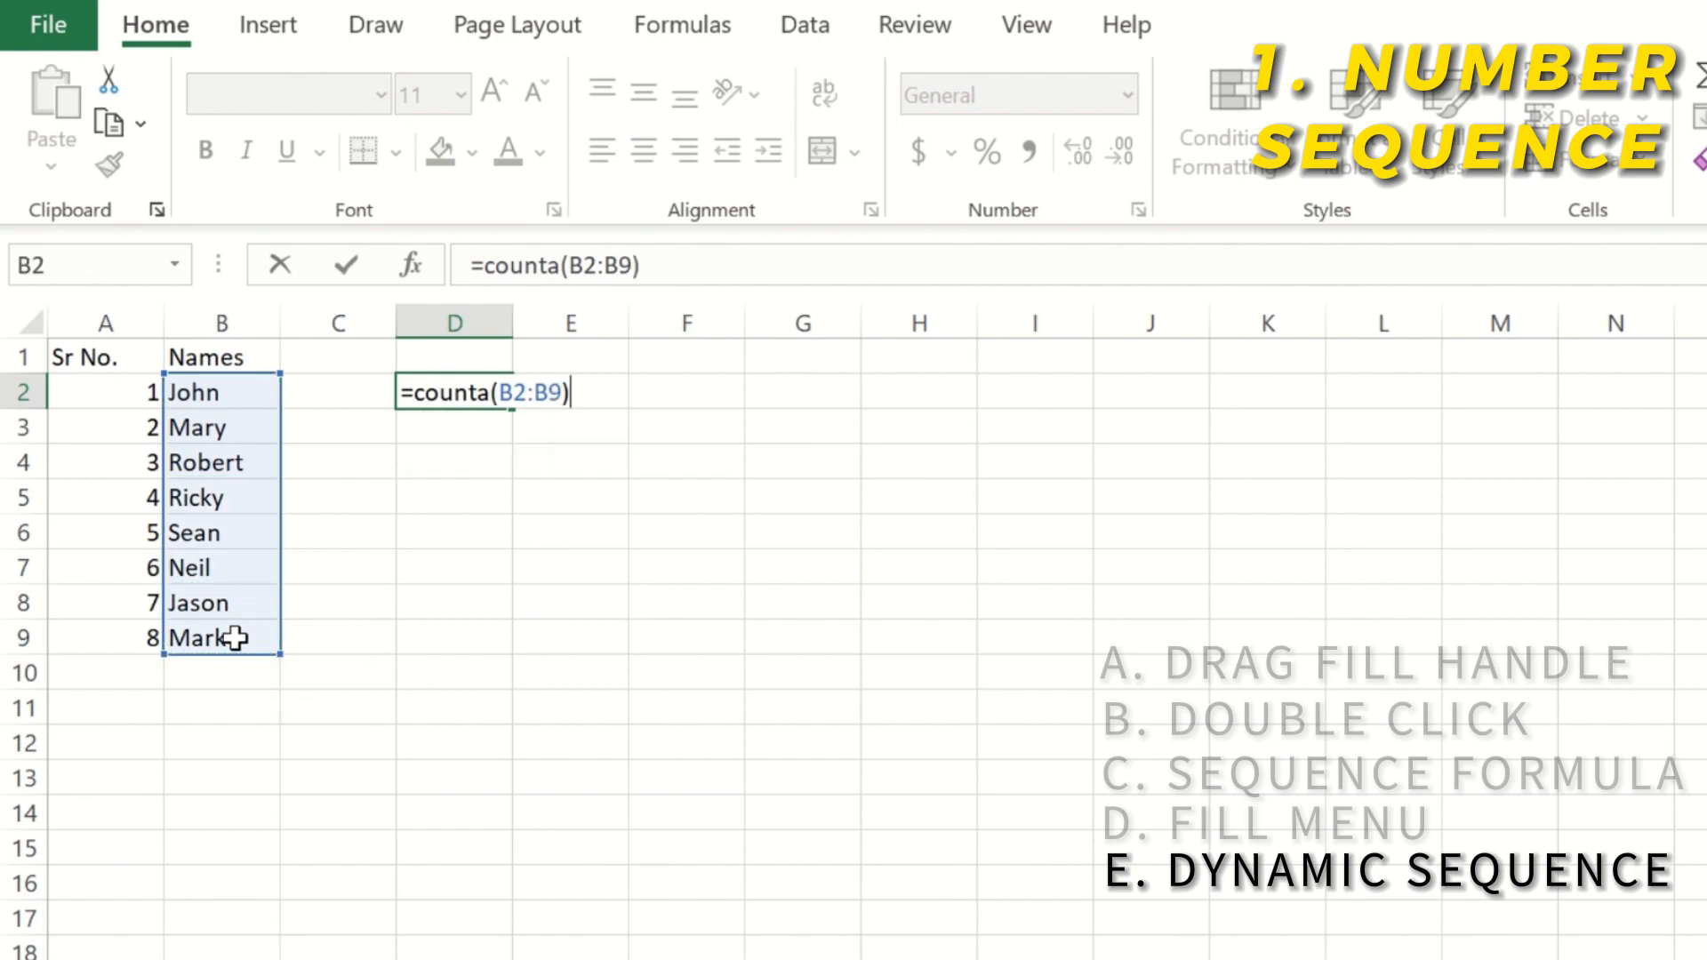
key("Left")
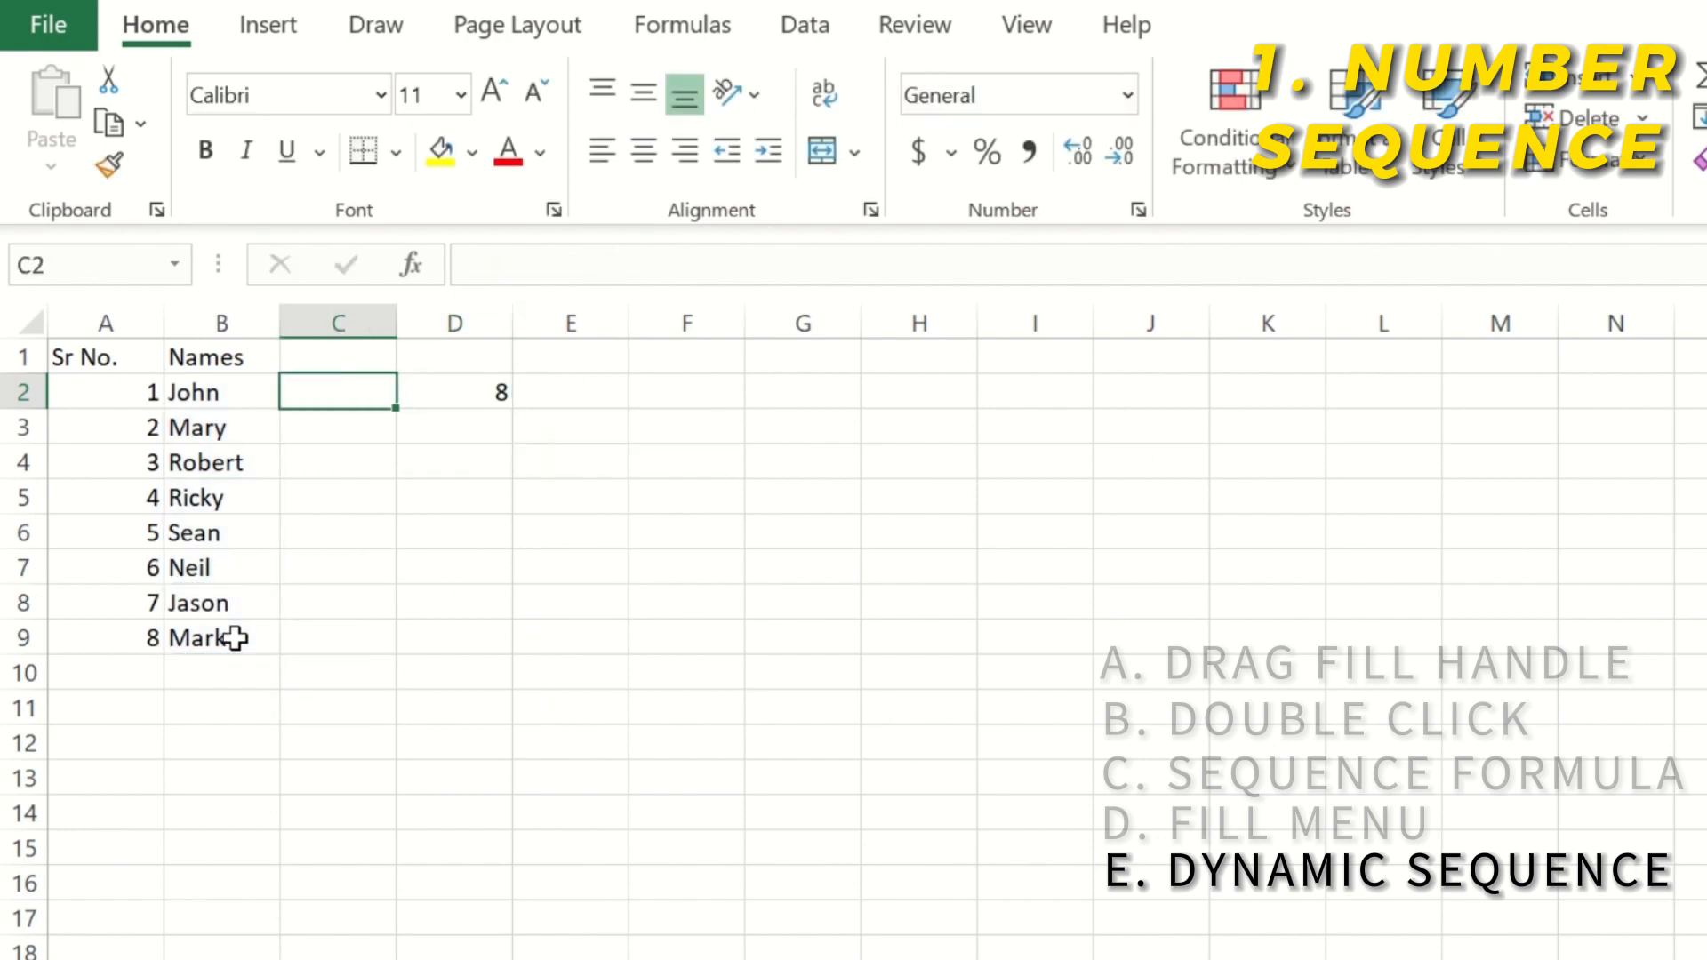
key("Right")
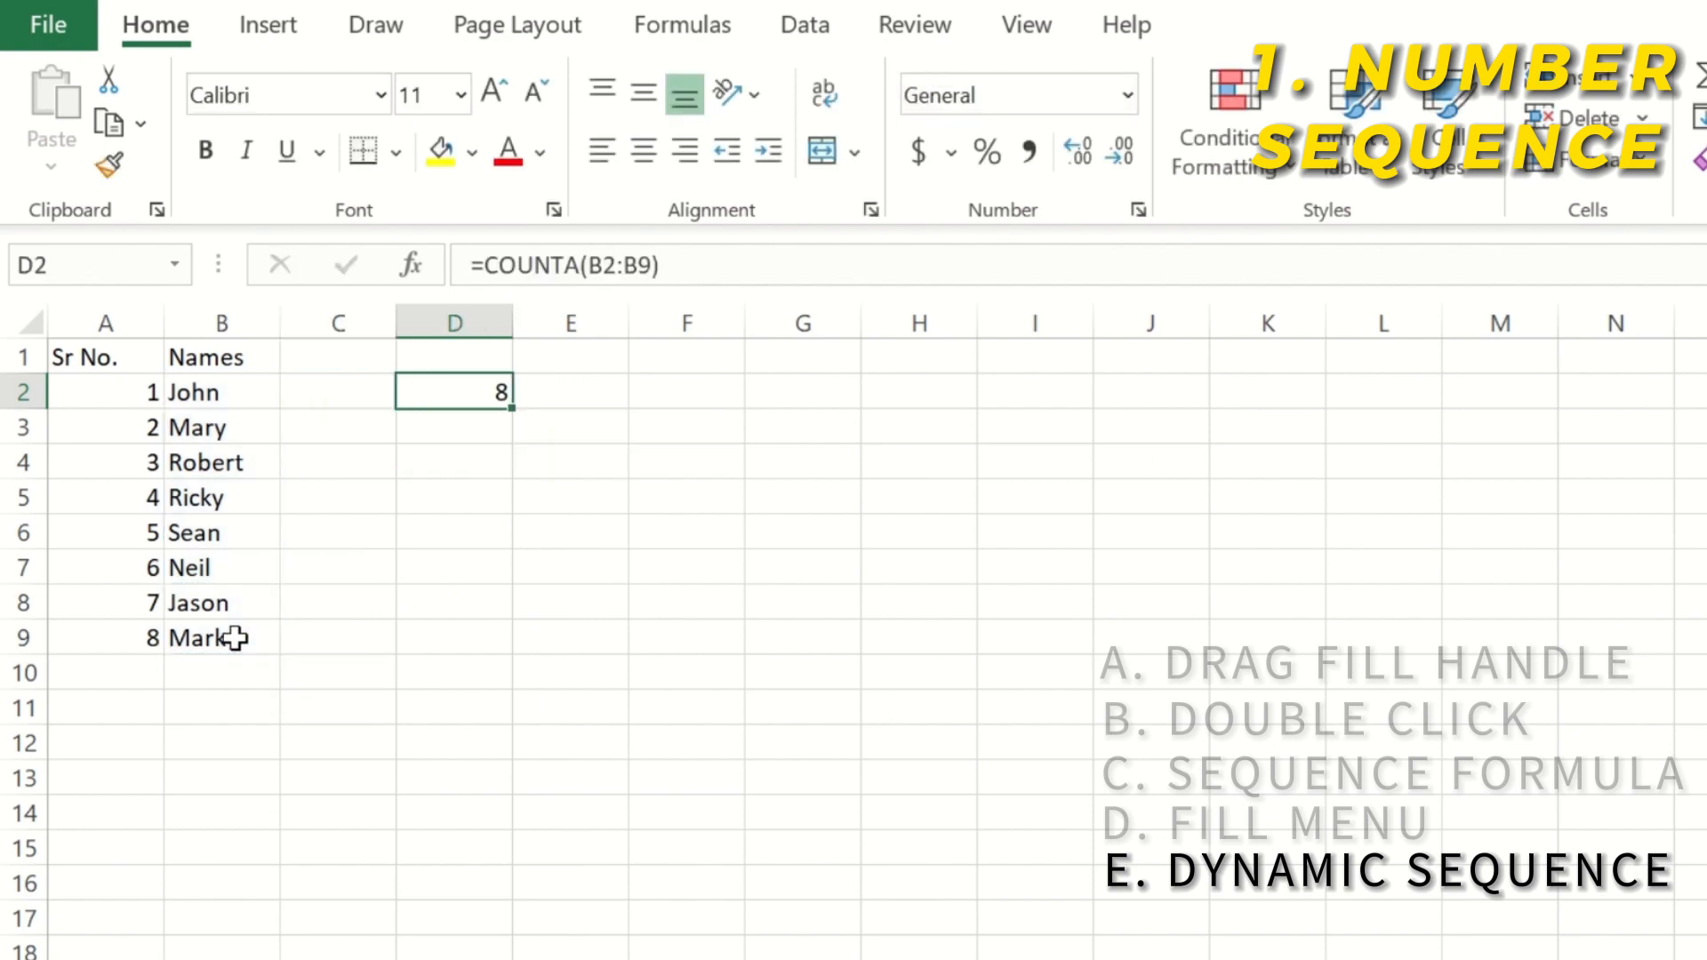
Extend the COUNTA range in cell D2 to B2:B1000
left_click(654, 264)
key("BackSpace")
type("1000")
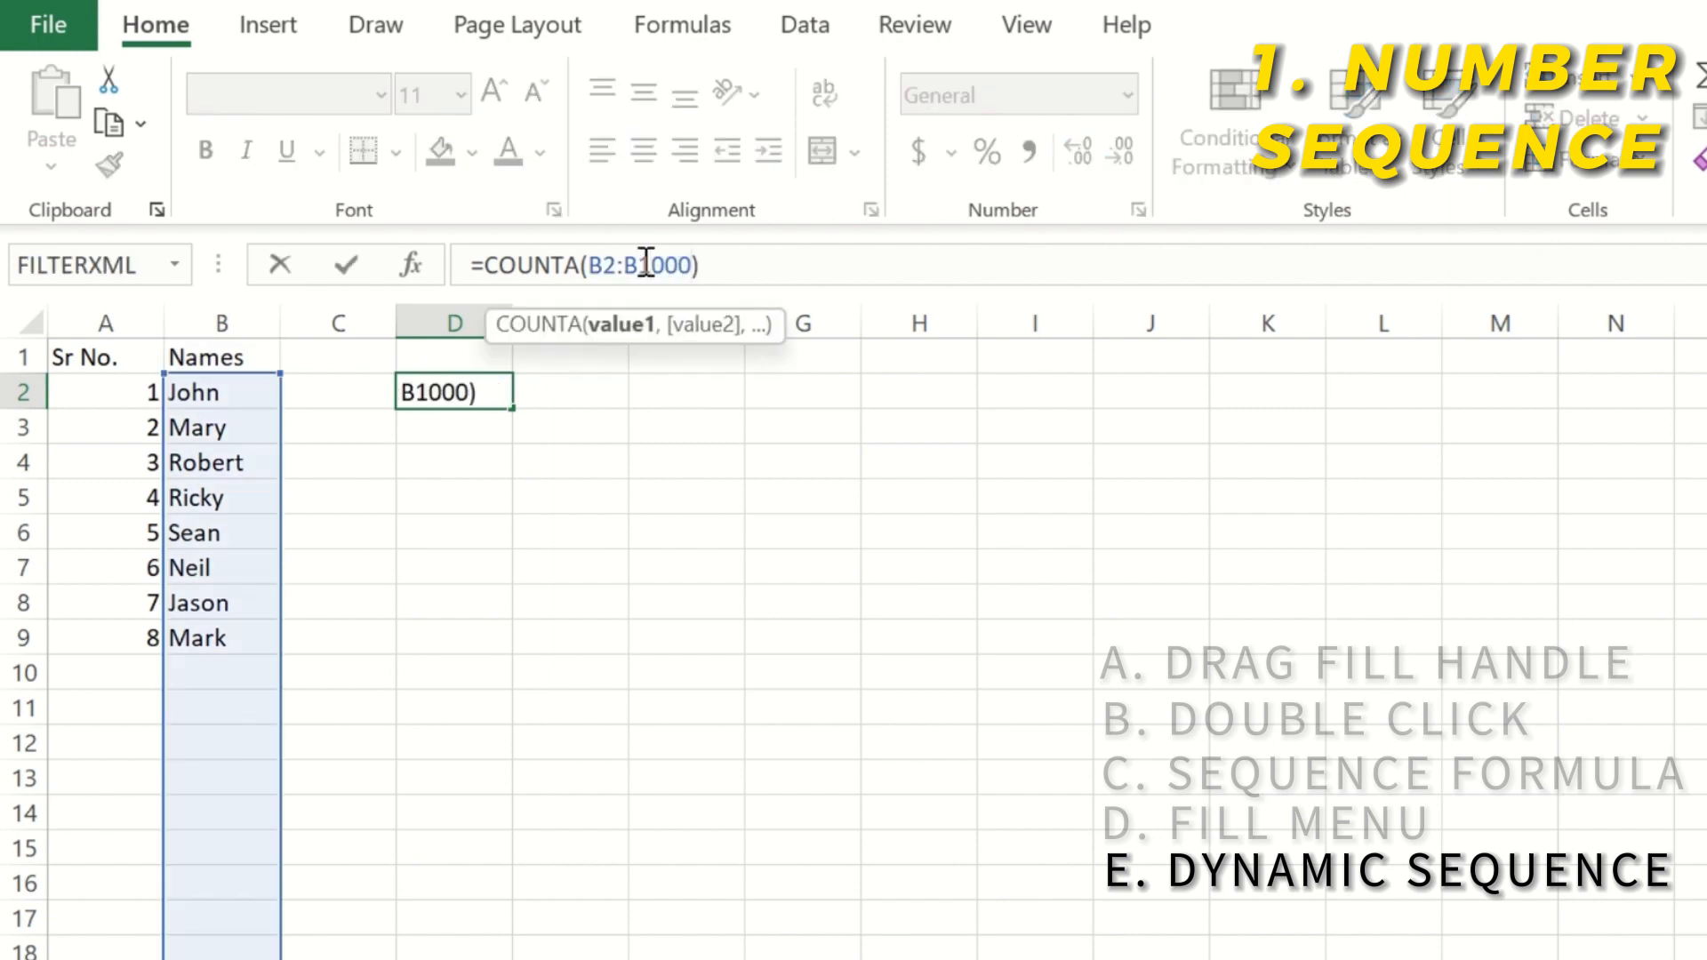
key("Return")
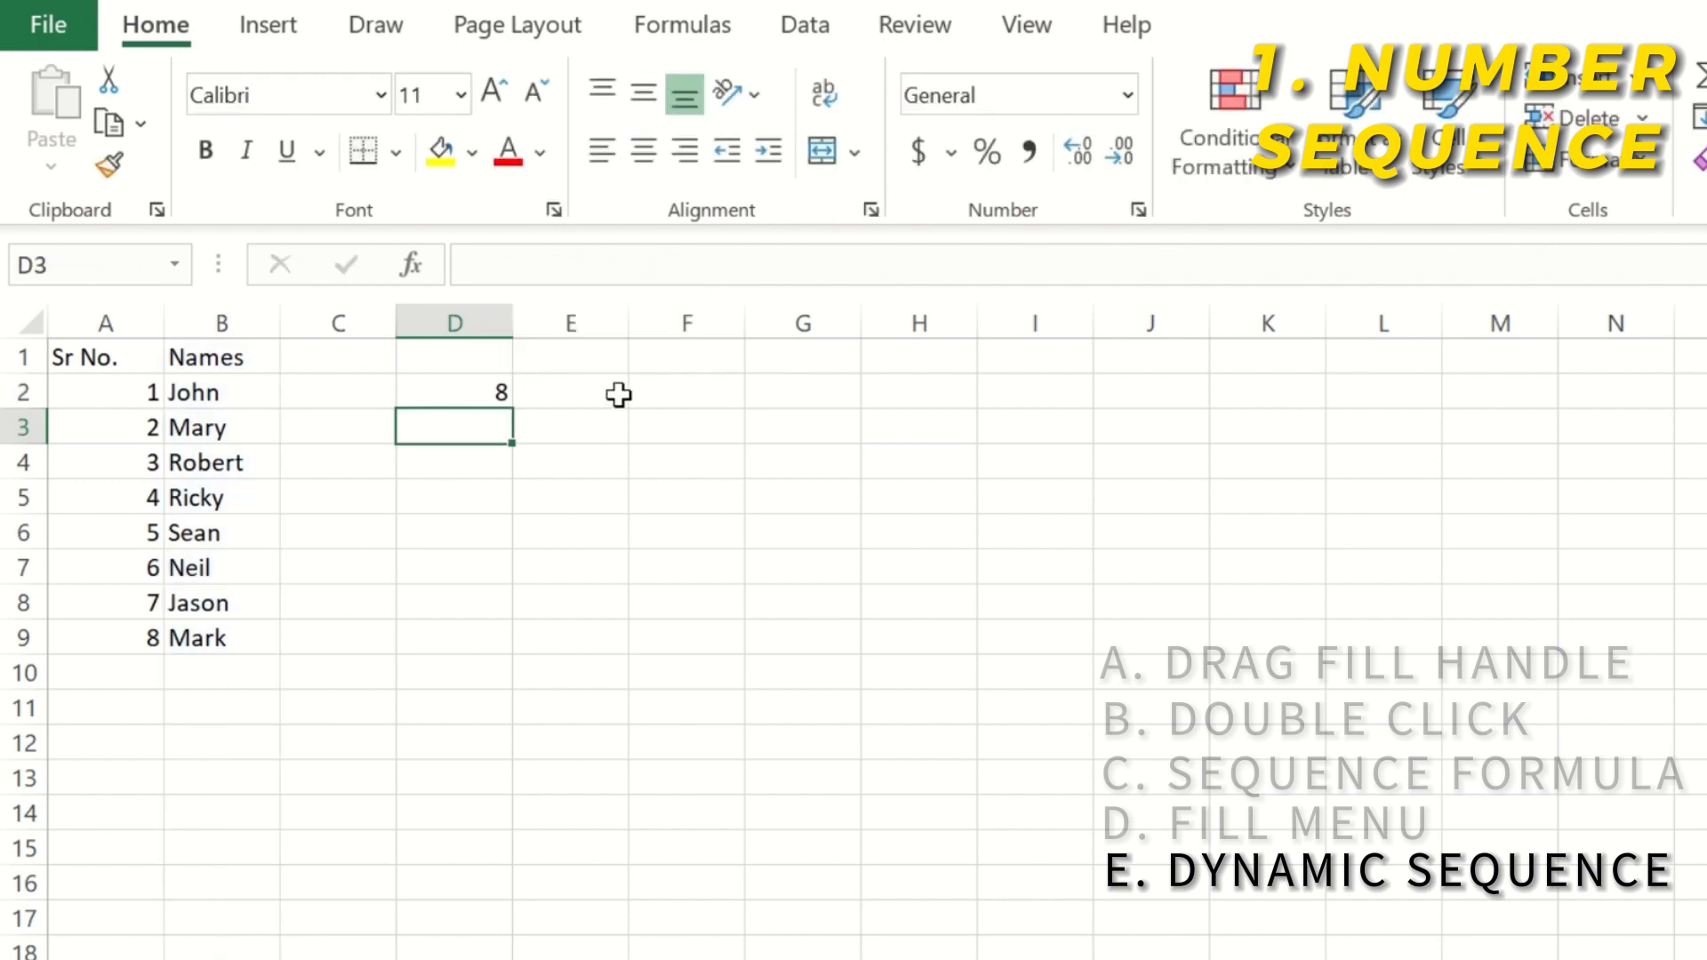
left_click(497, 387)
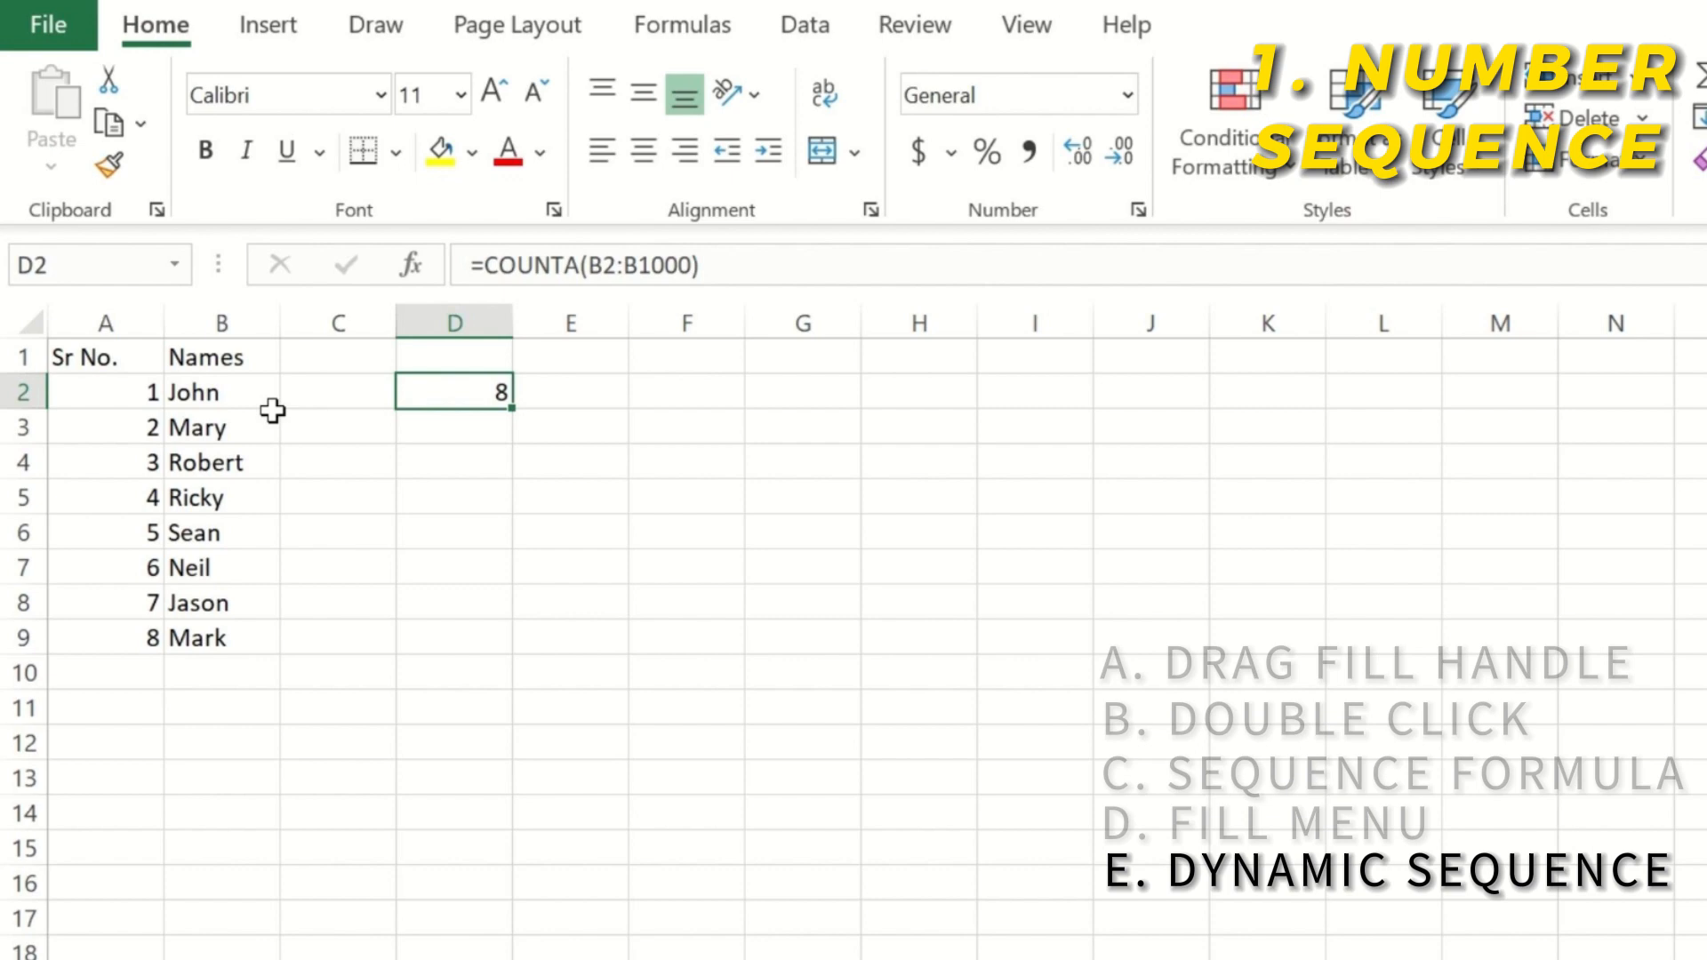
Make the numbering in cell A2 dynamic by changing its formula to =SEQUENCE(COUNTA(B2:B1000))
left_click(173, 397)
left_click(146, 396)
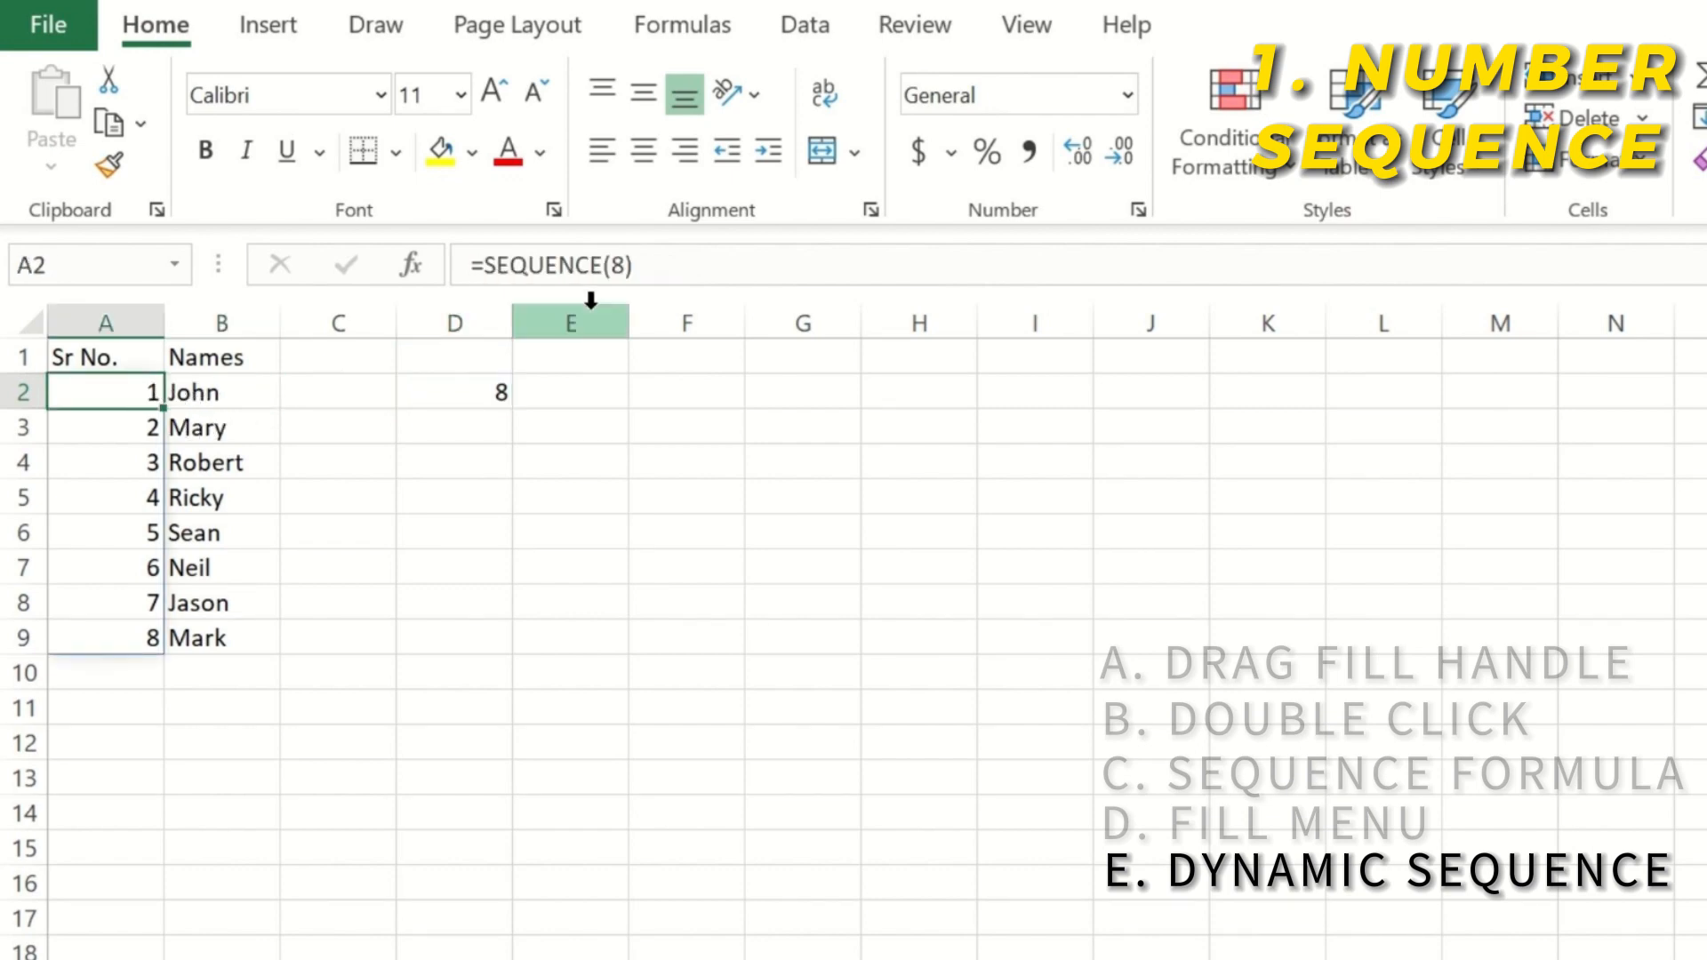
left_click(625, 267)
key("BackSpace")
type("counta")
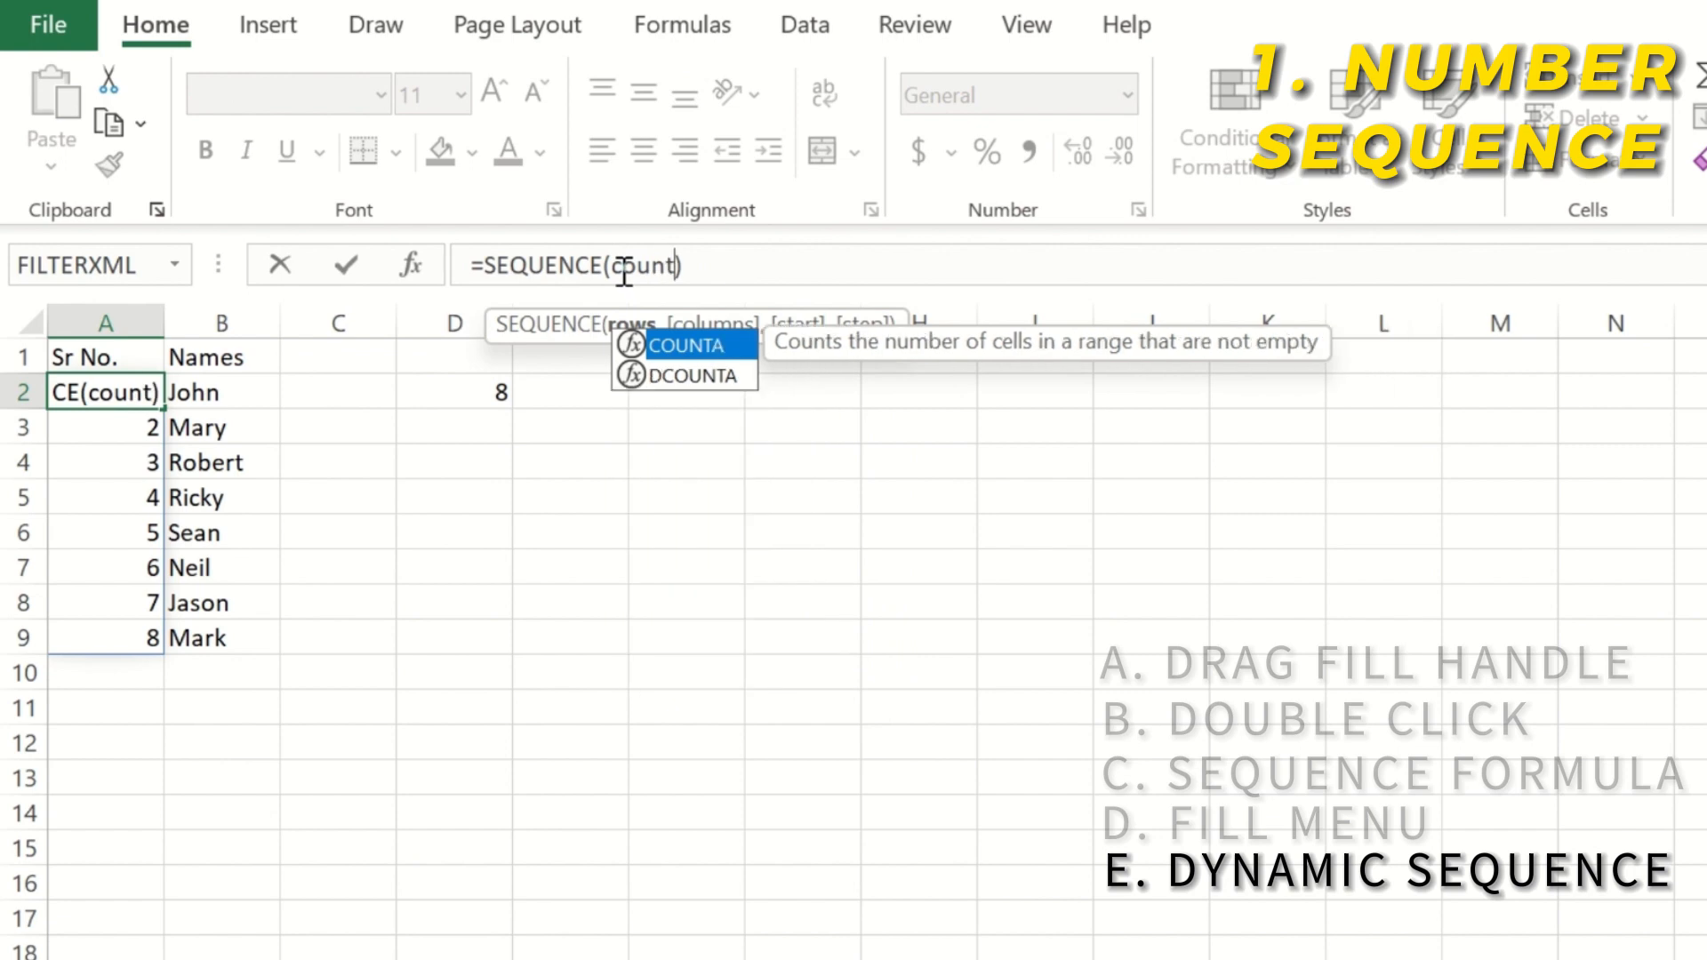
type("(B2:b")
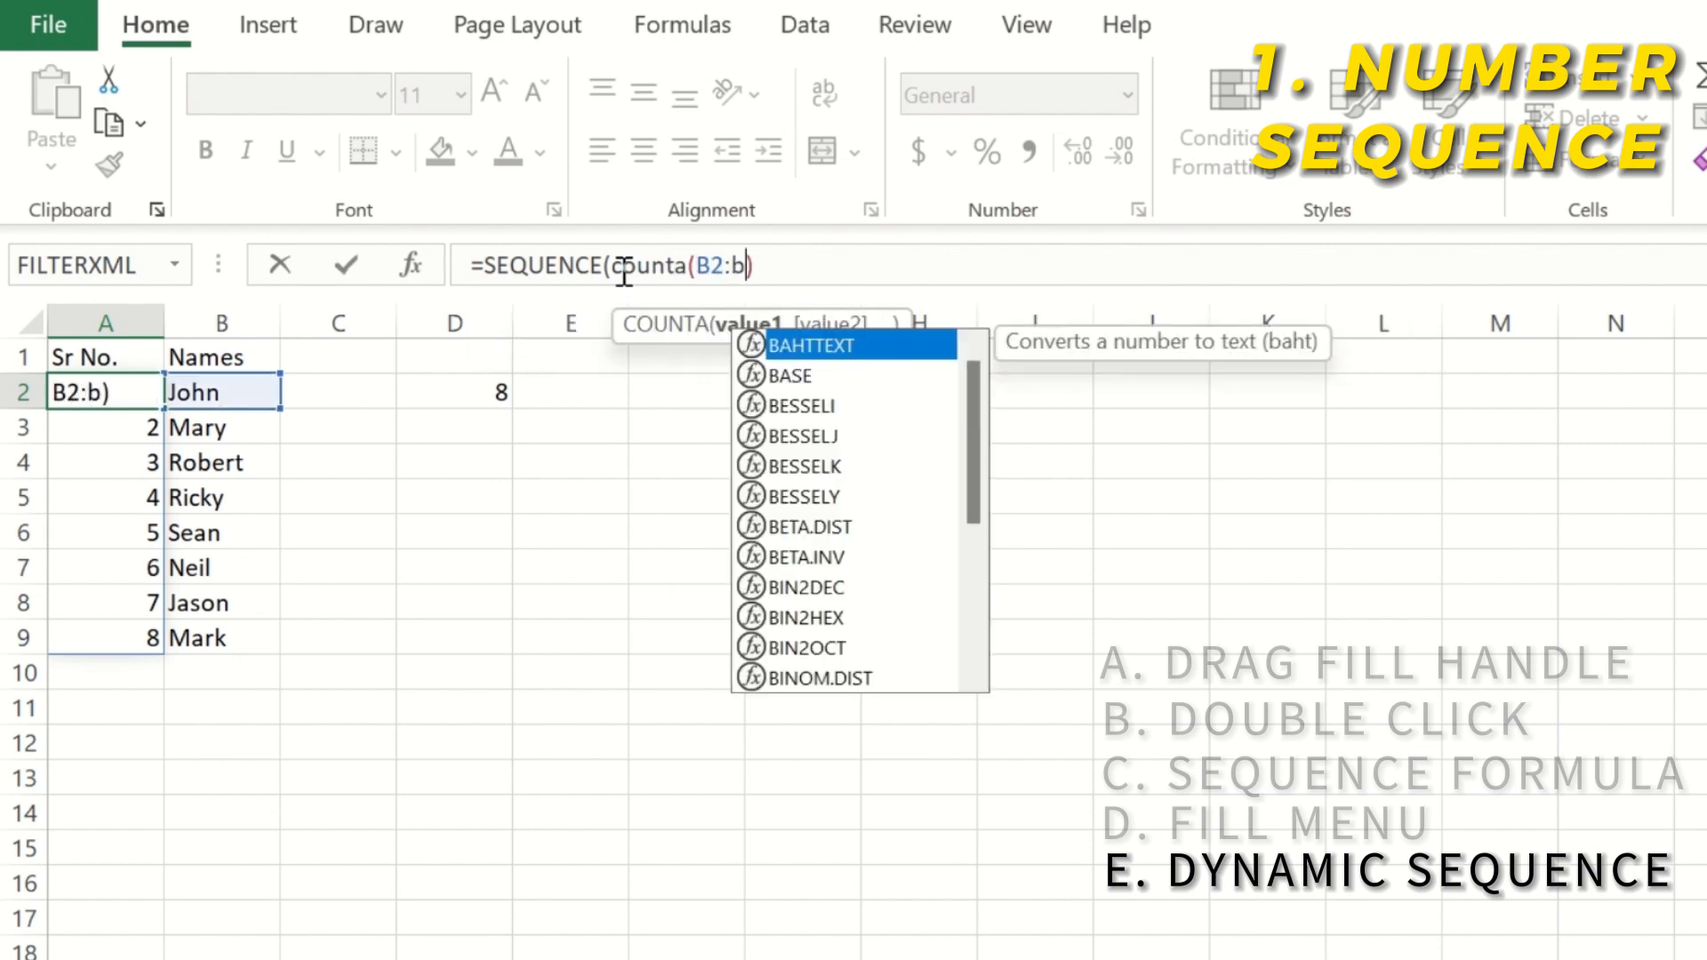
type("1000")
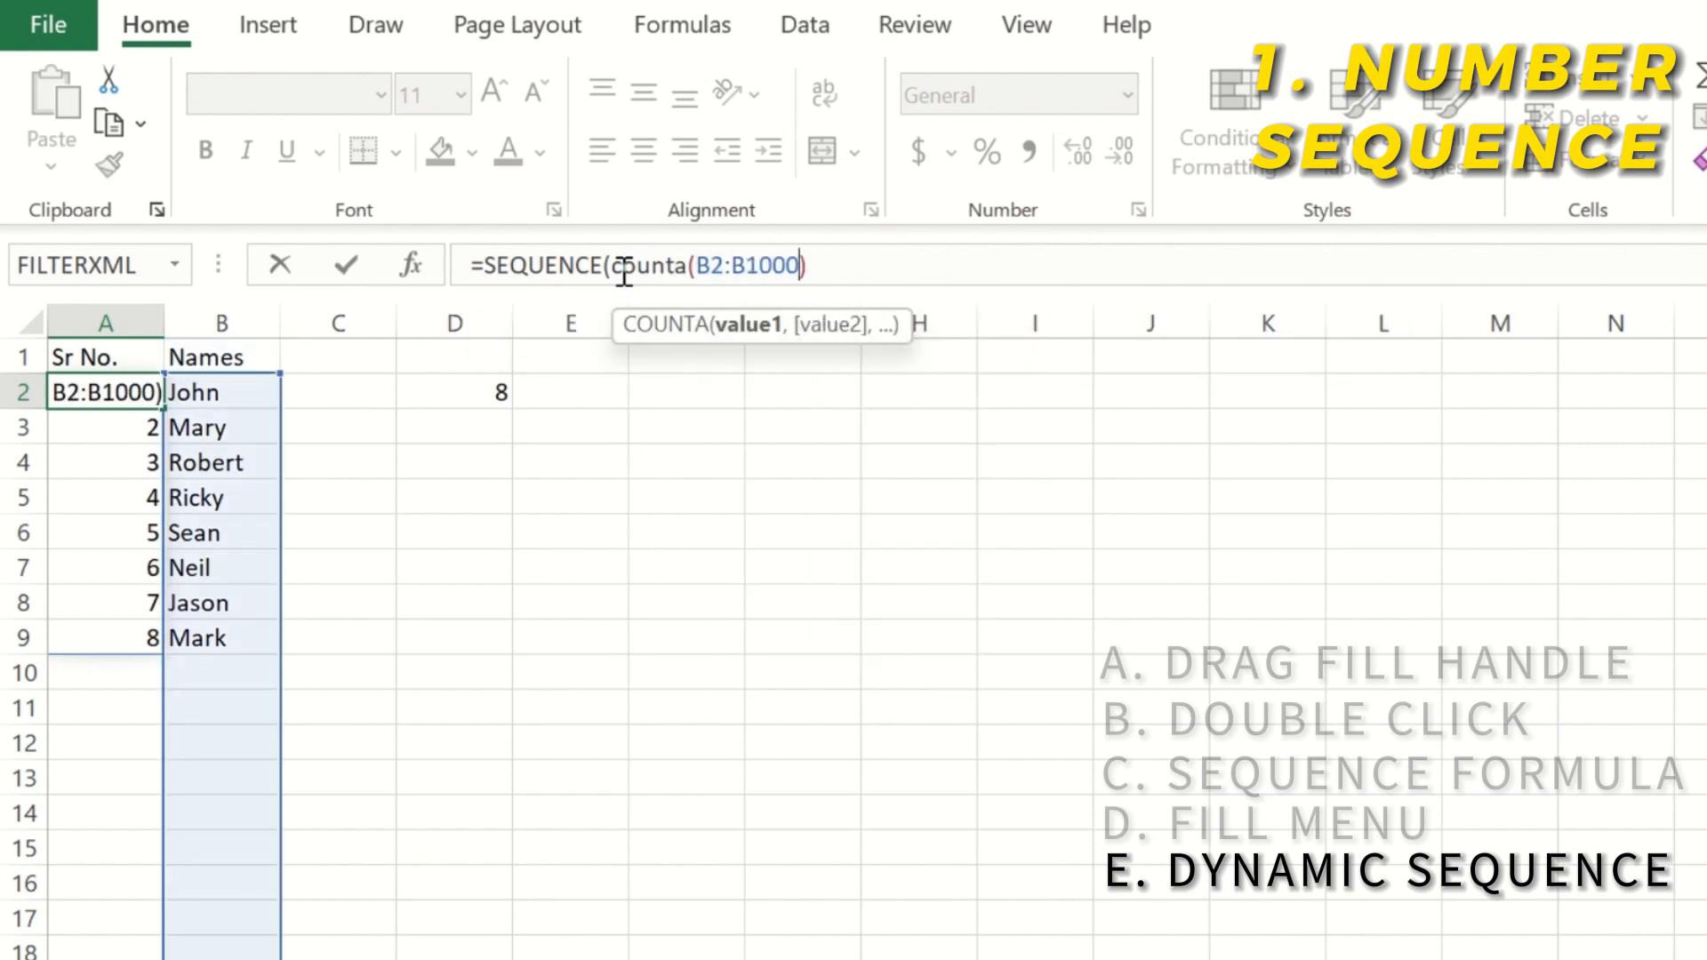
key("Return")
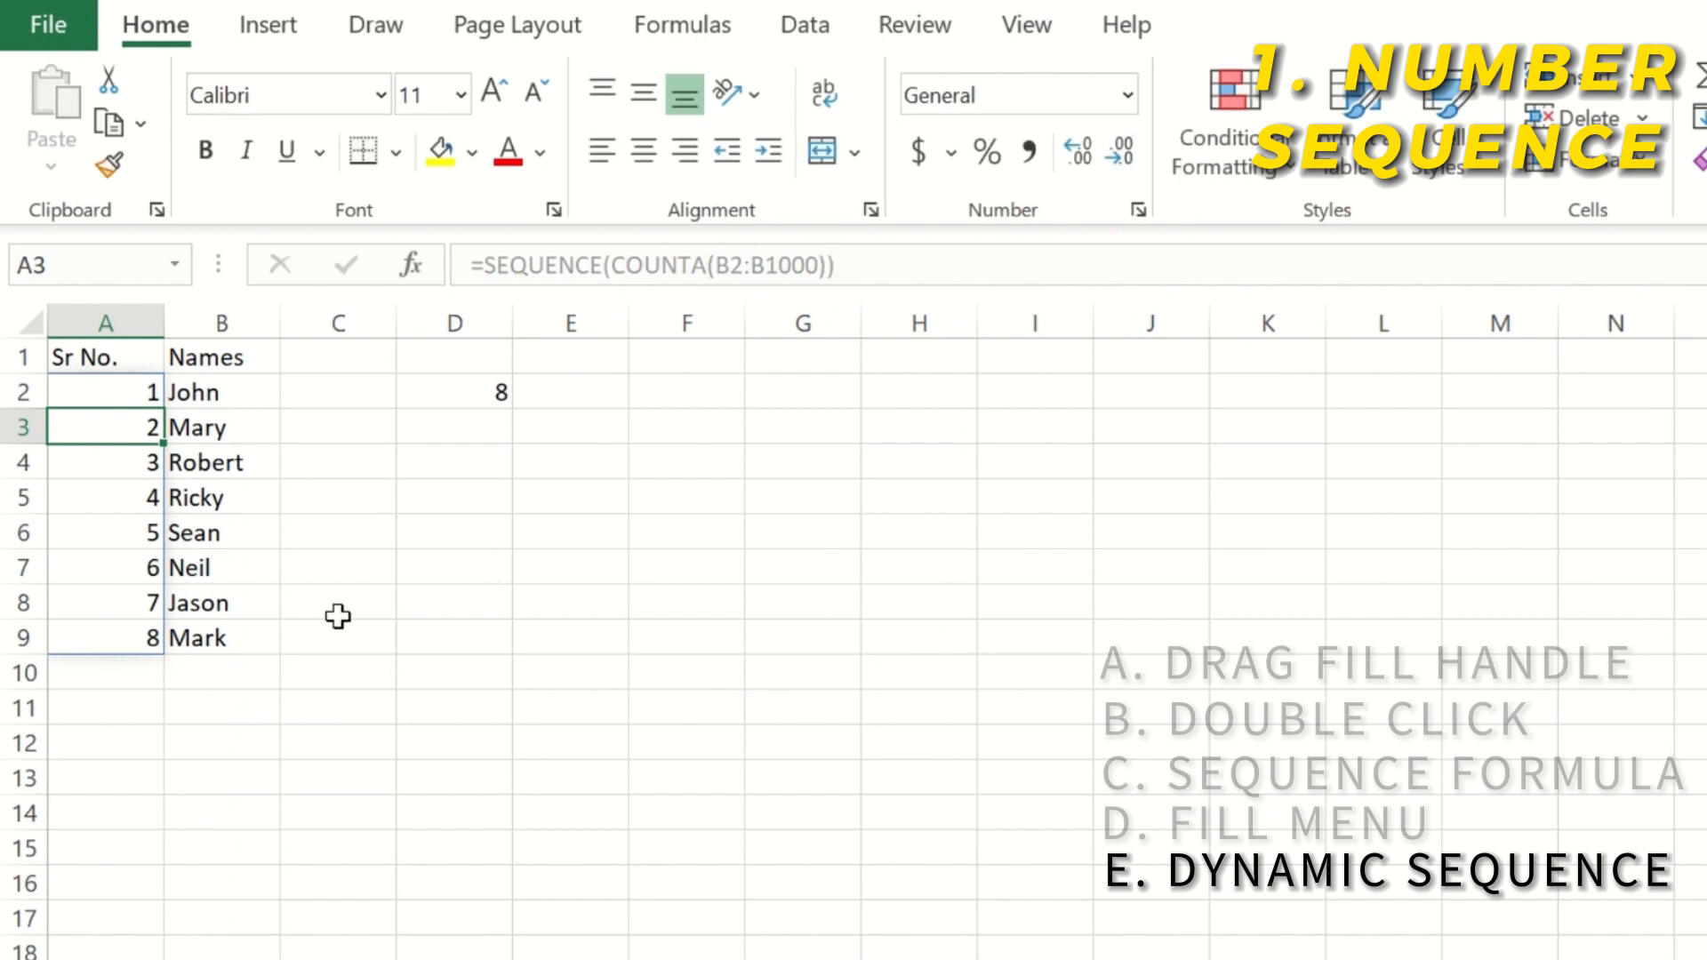
Extend the Names list with three more first names in cells B10:B12 and check the new serial numbers beside them
left_click(241, 676)
double_click(241, 676)
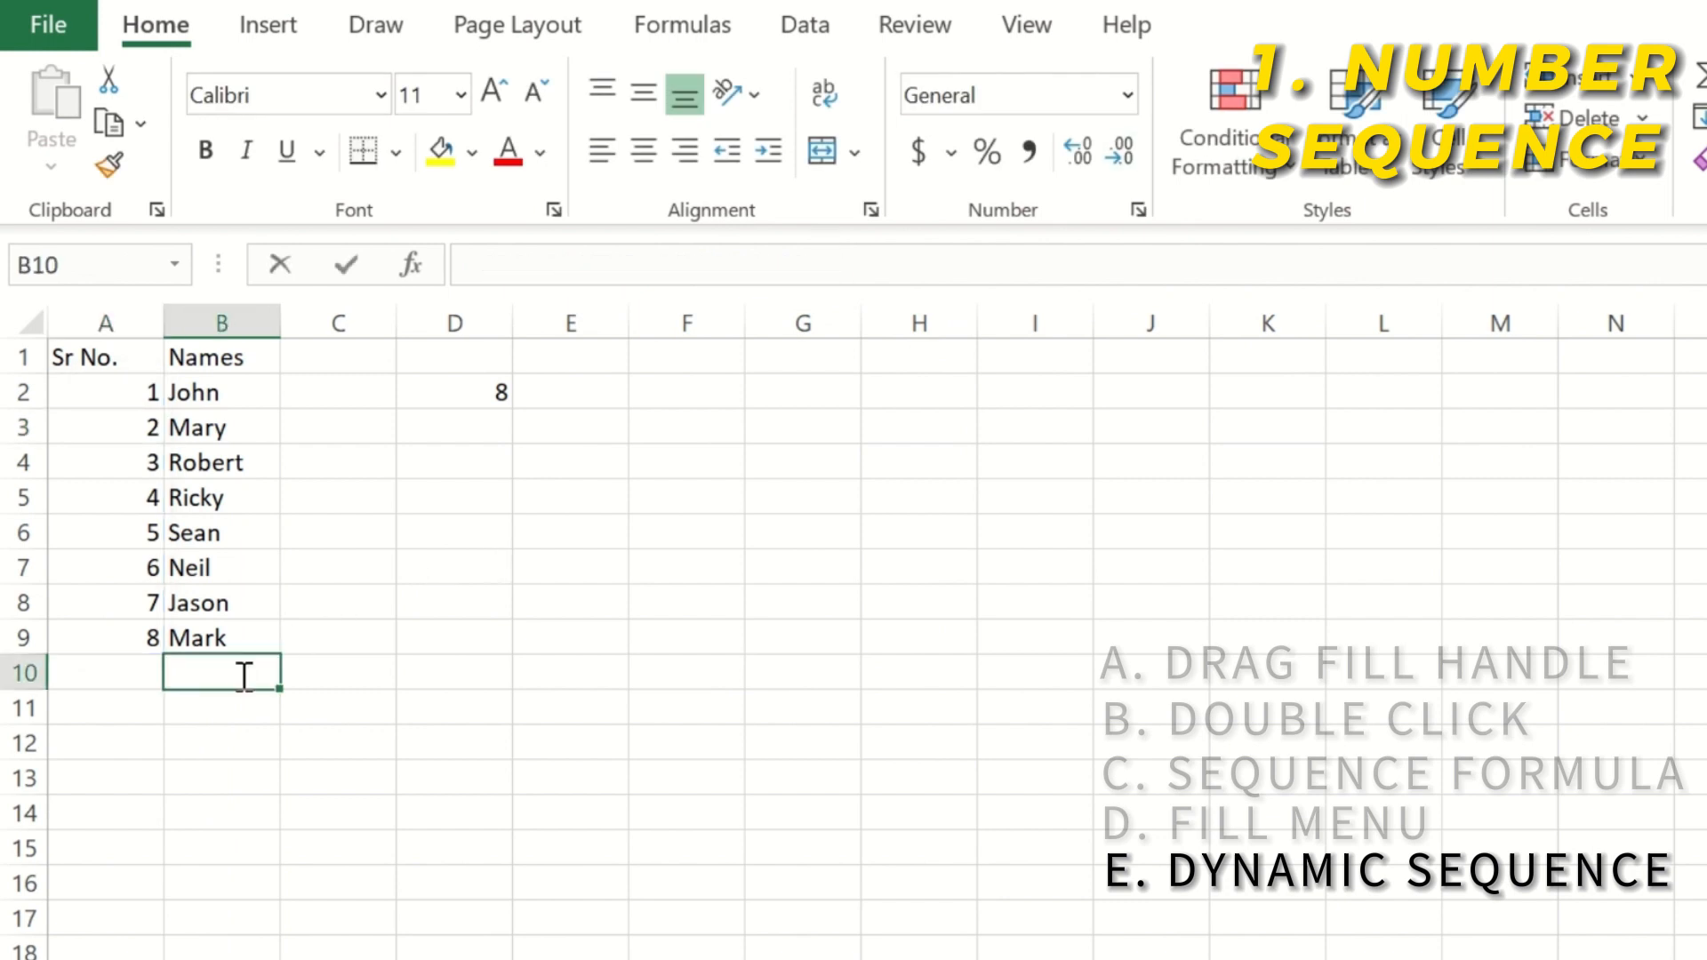
type("Marcus")
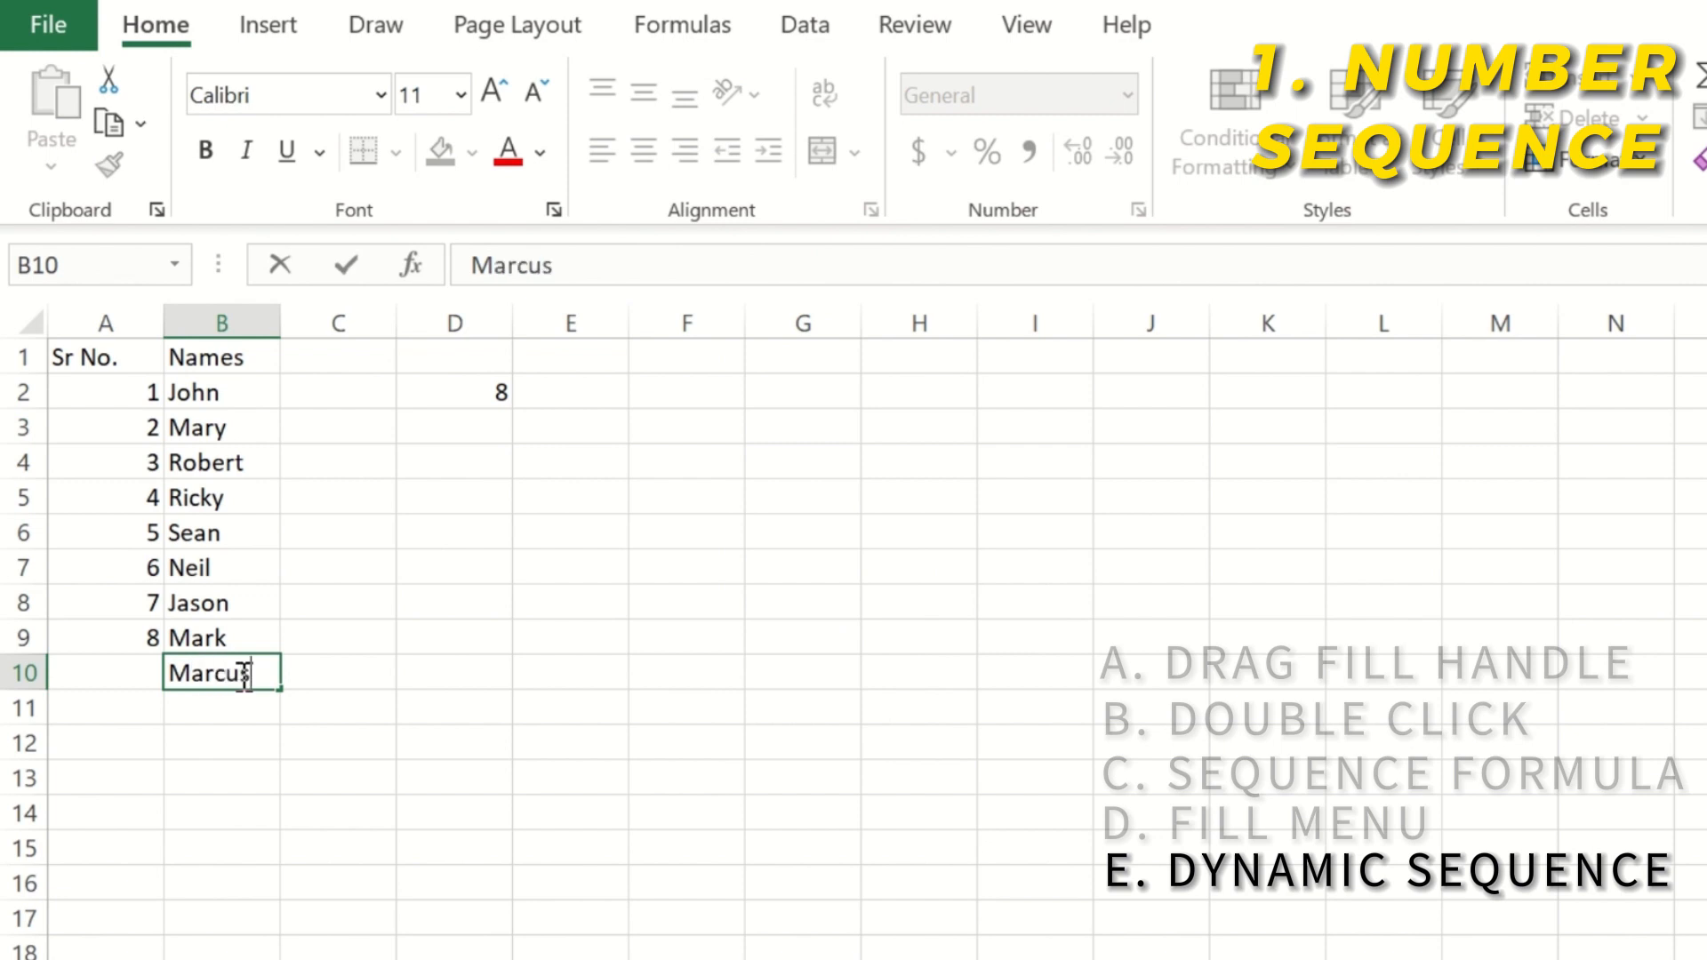
key("Return")
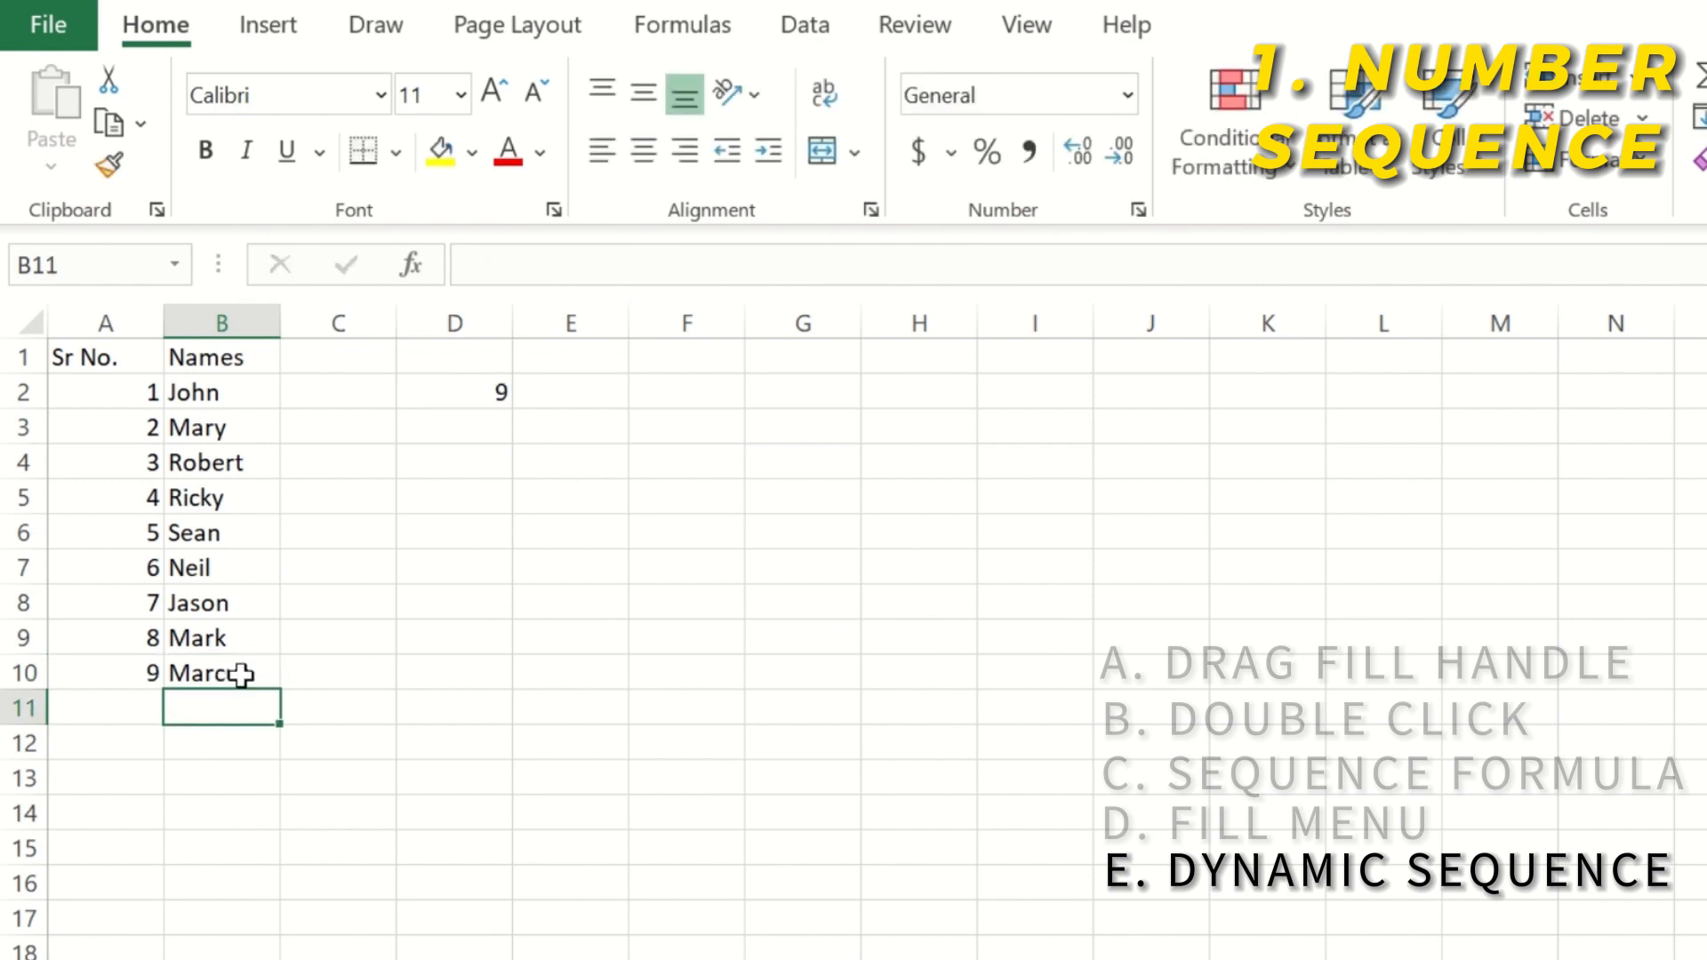
type("Juli")
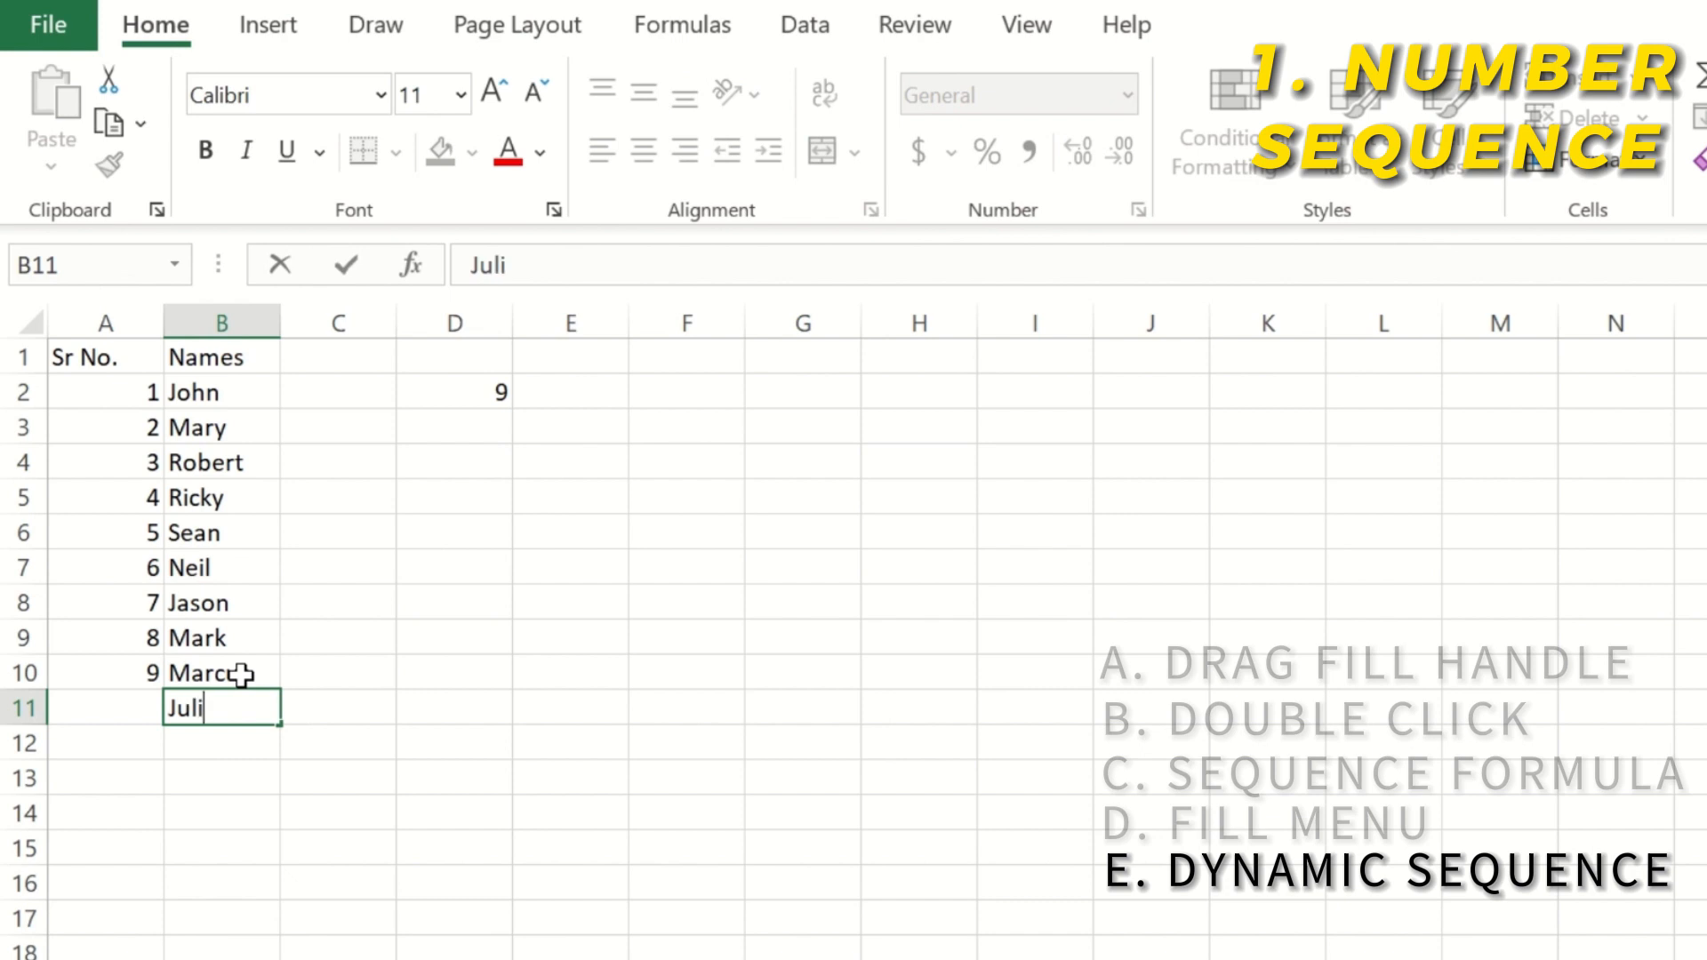
type("a")
key("Return")
type("Olivia")
key("Return")
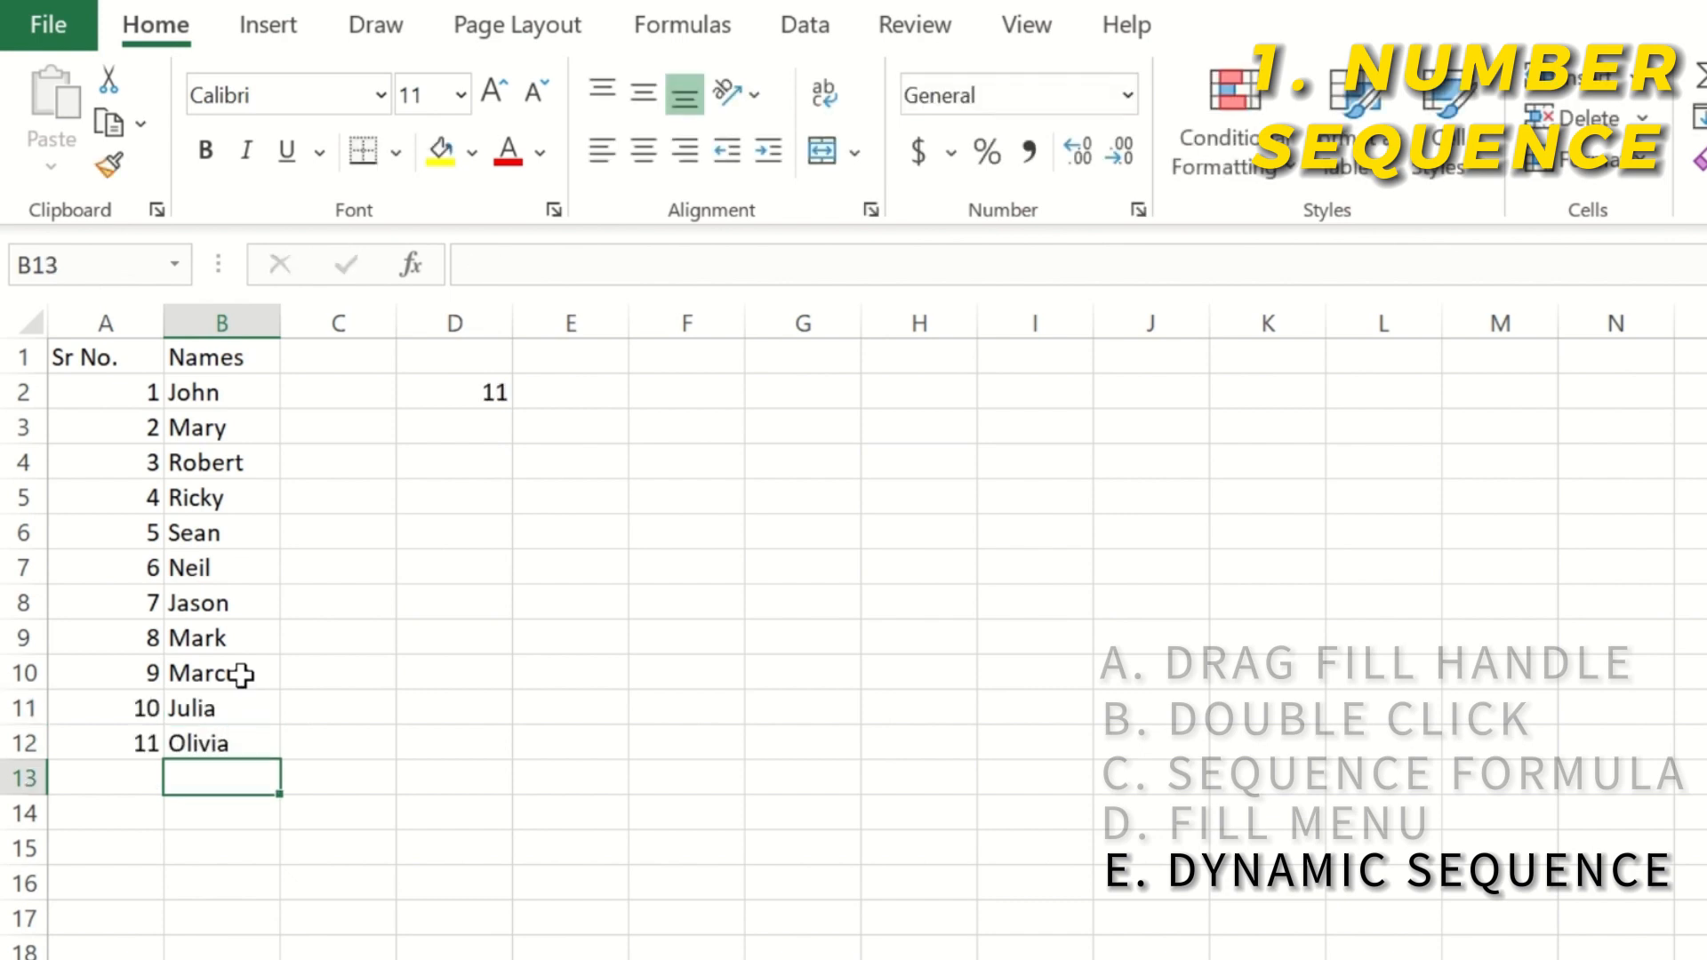
left_click_drag(125, 669, 127, 745)
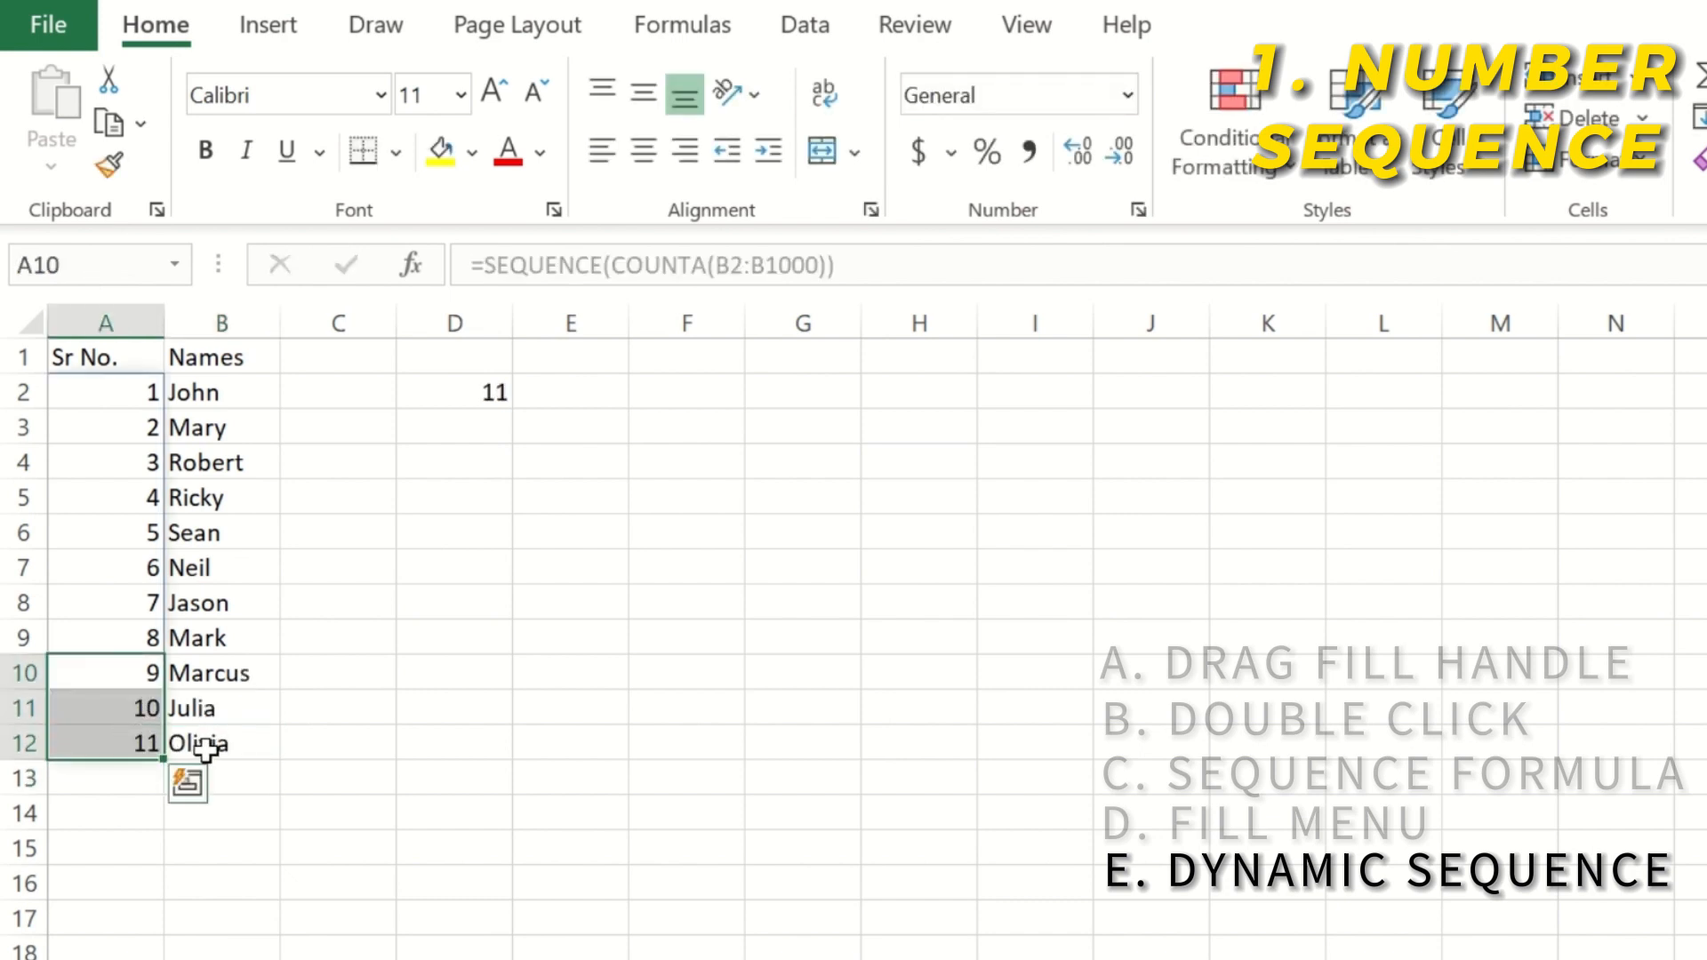
left_click(205, 749)
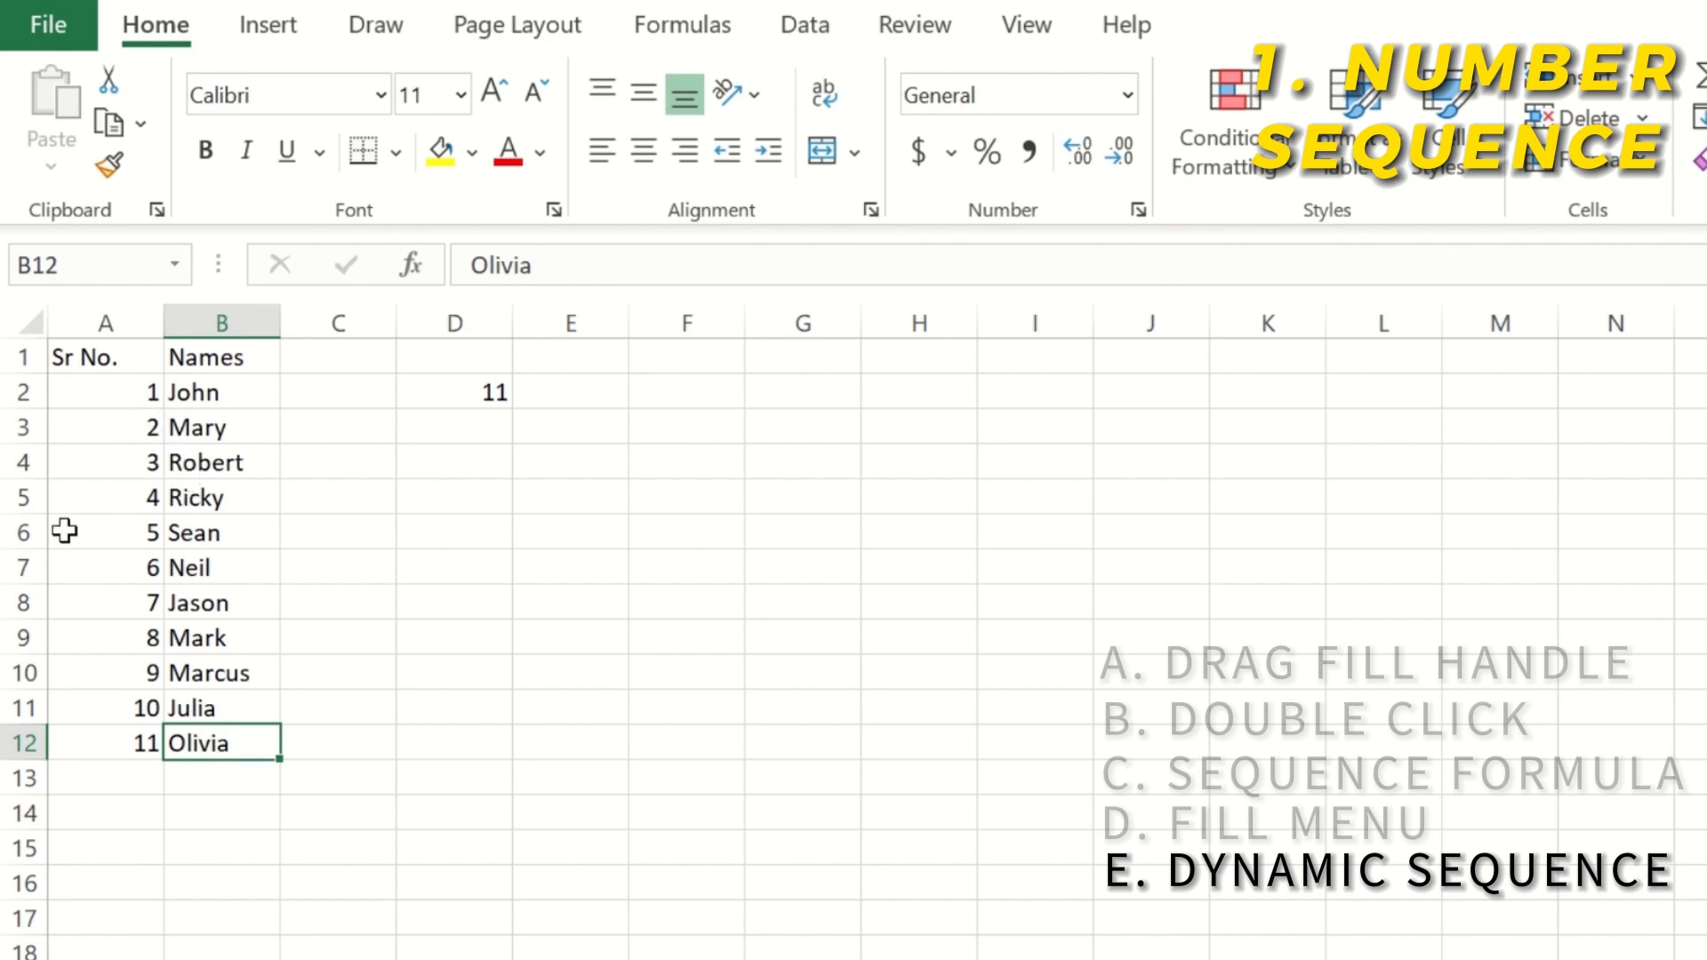
Delete the whole of row 6 from the list and check the renumbered last row
right_click(23, 532)
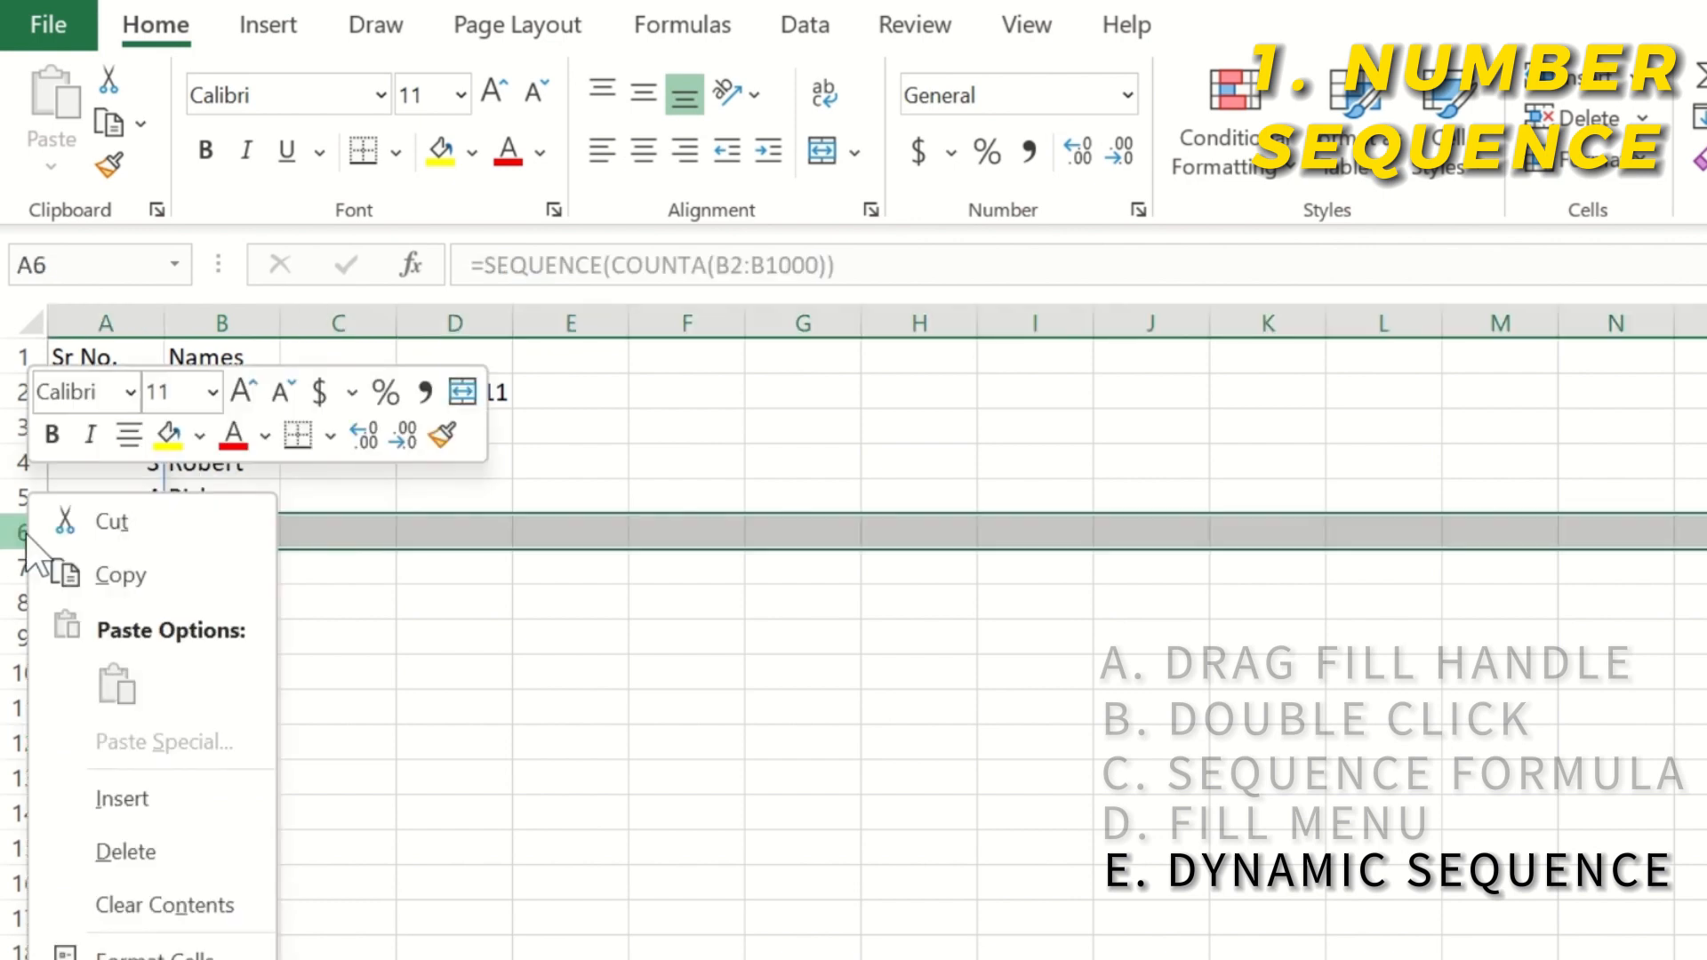
left_click(139, 852)
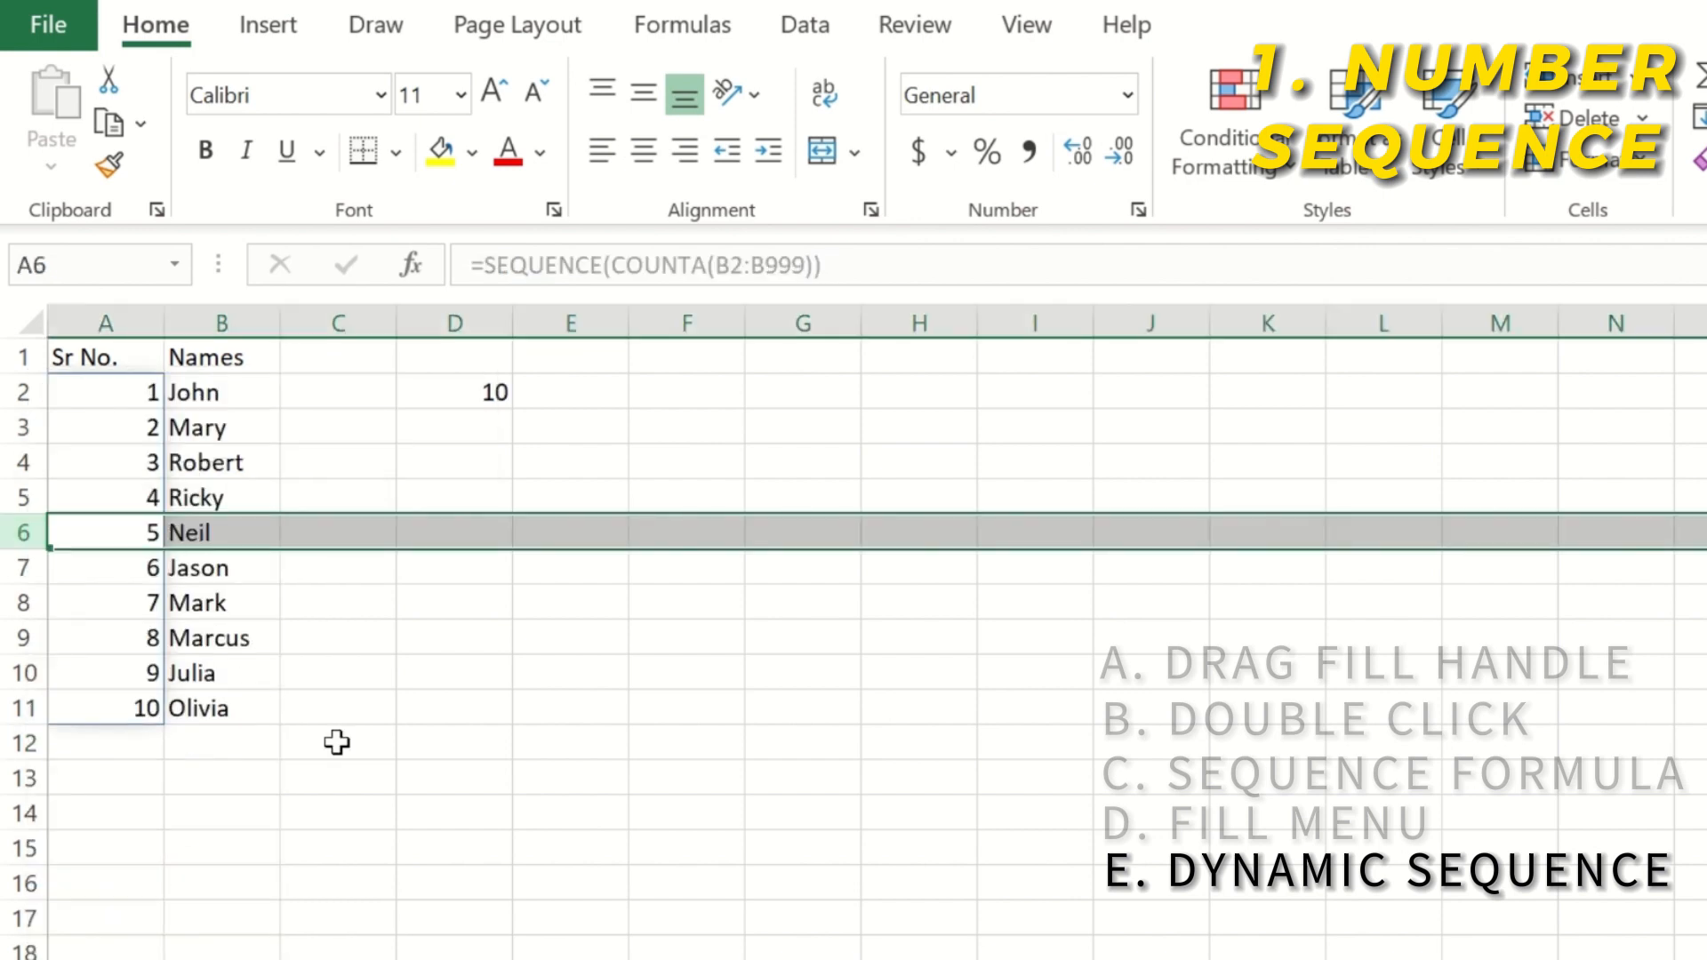
left_click_drag(124, 715, 209, 709)
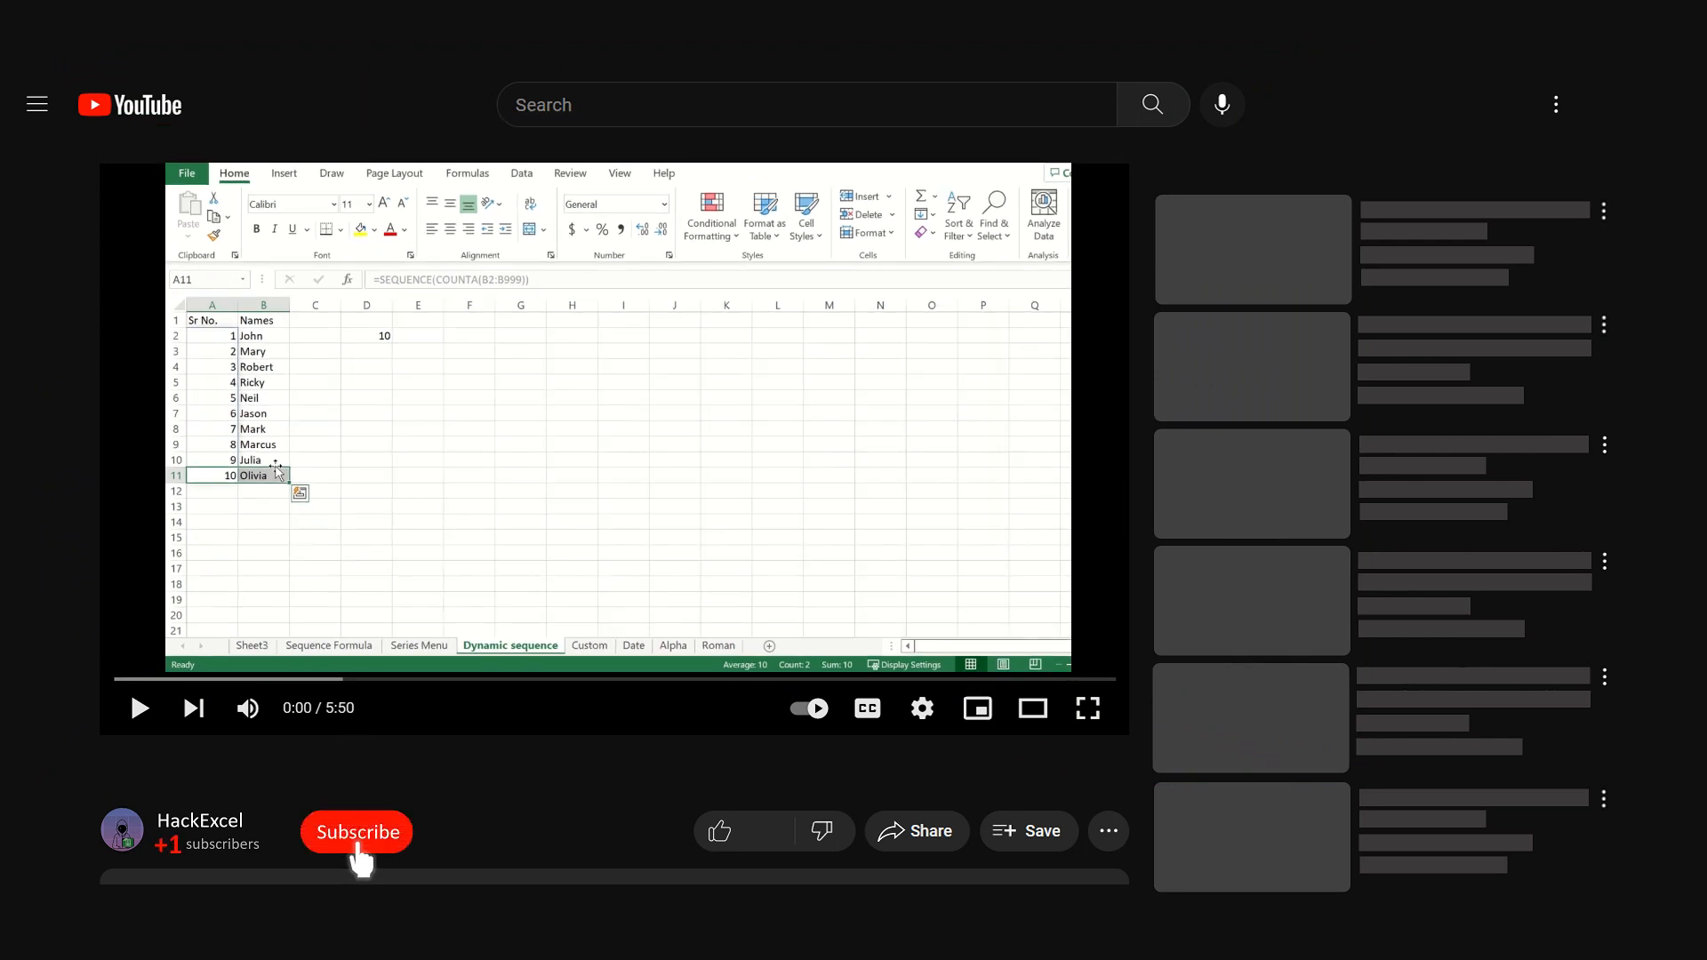
left_click(709, 847)
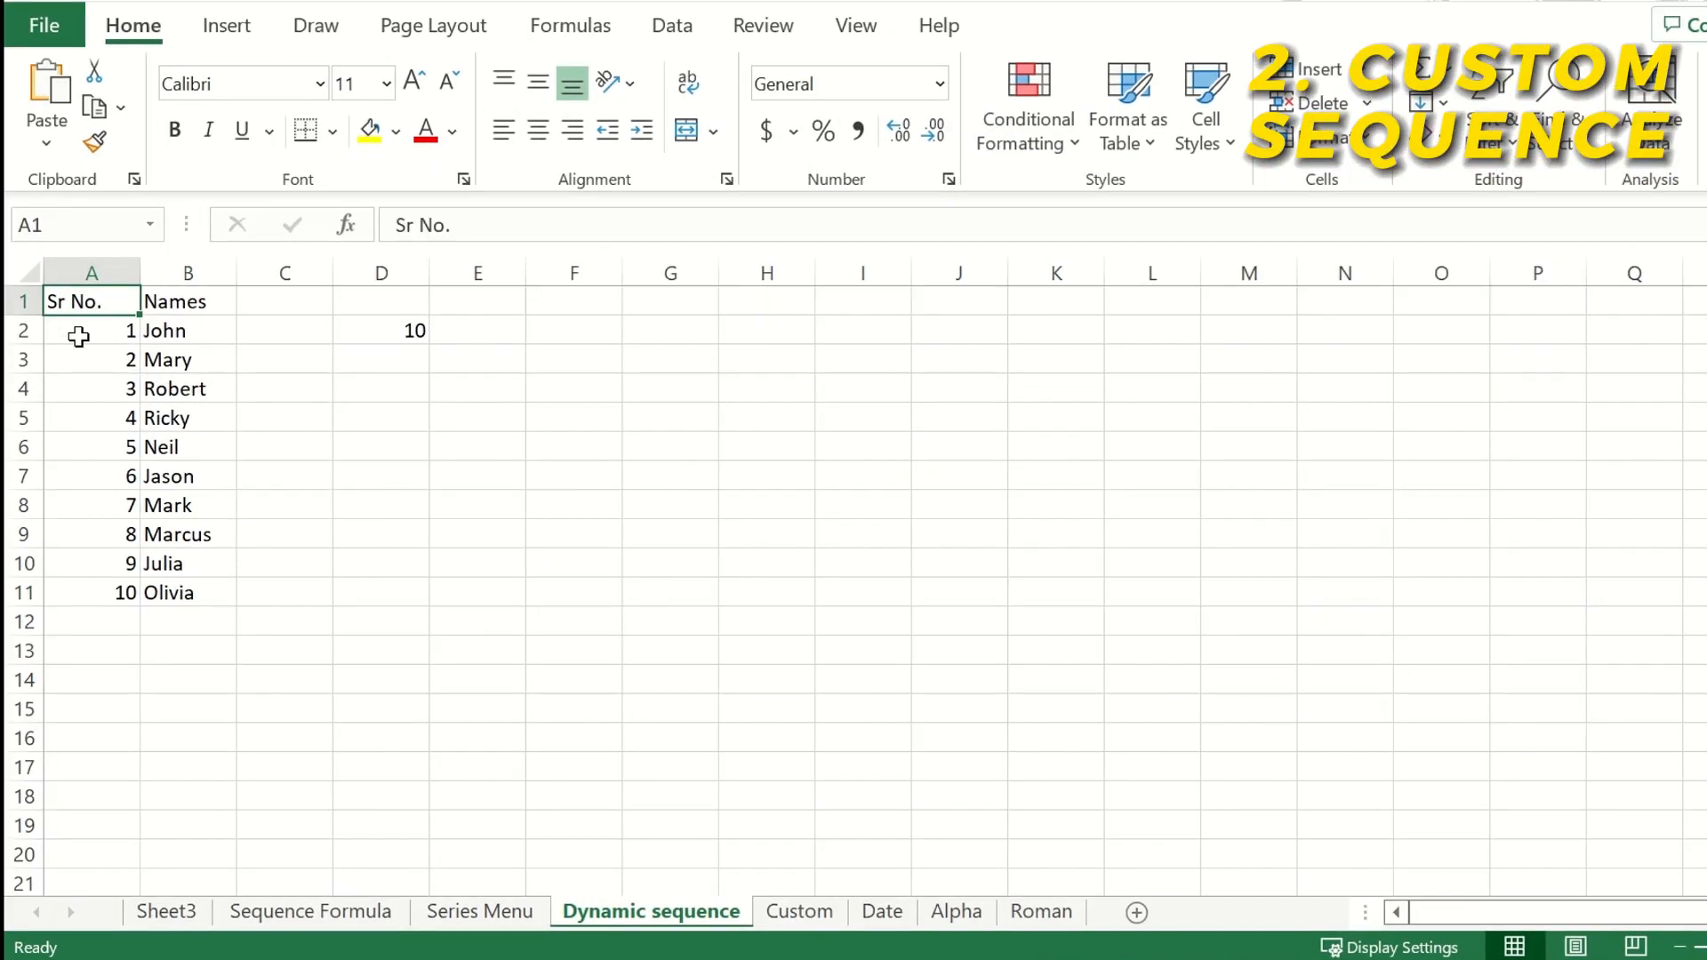
Switch to the Custom sheet
left_click(79, 335)
left_click(786, 916)
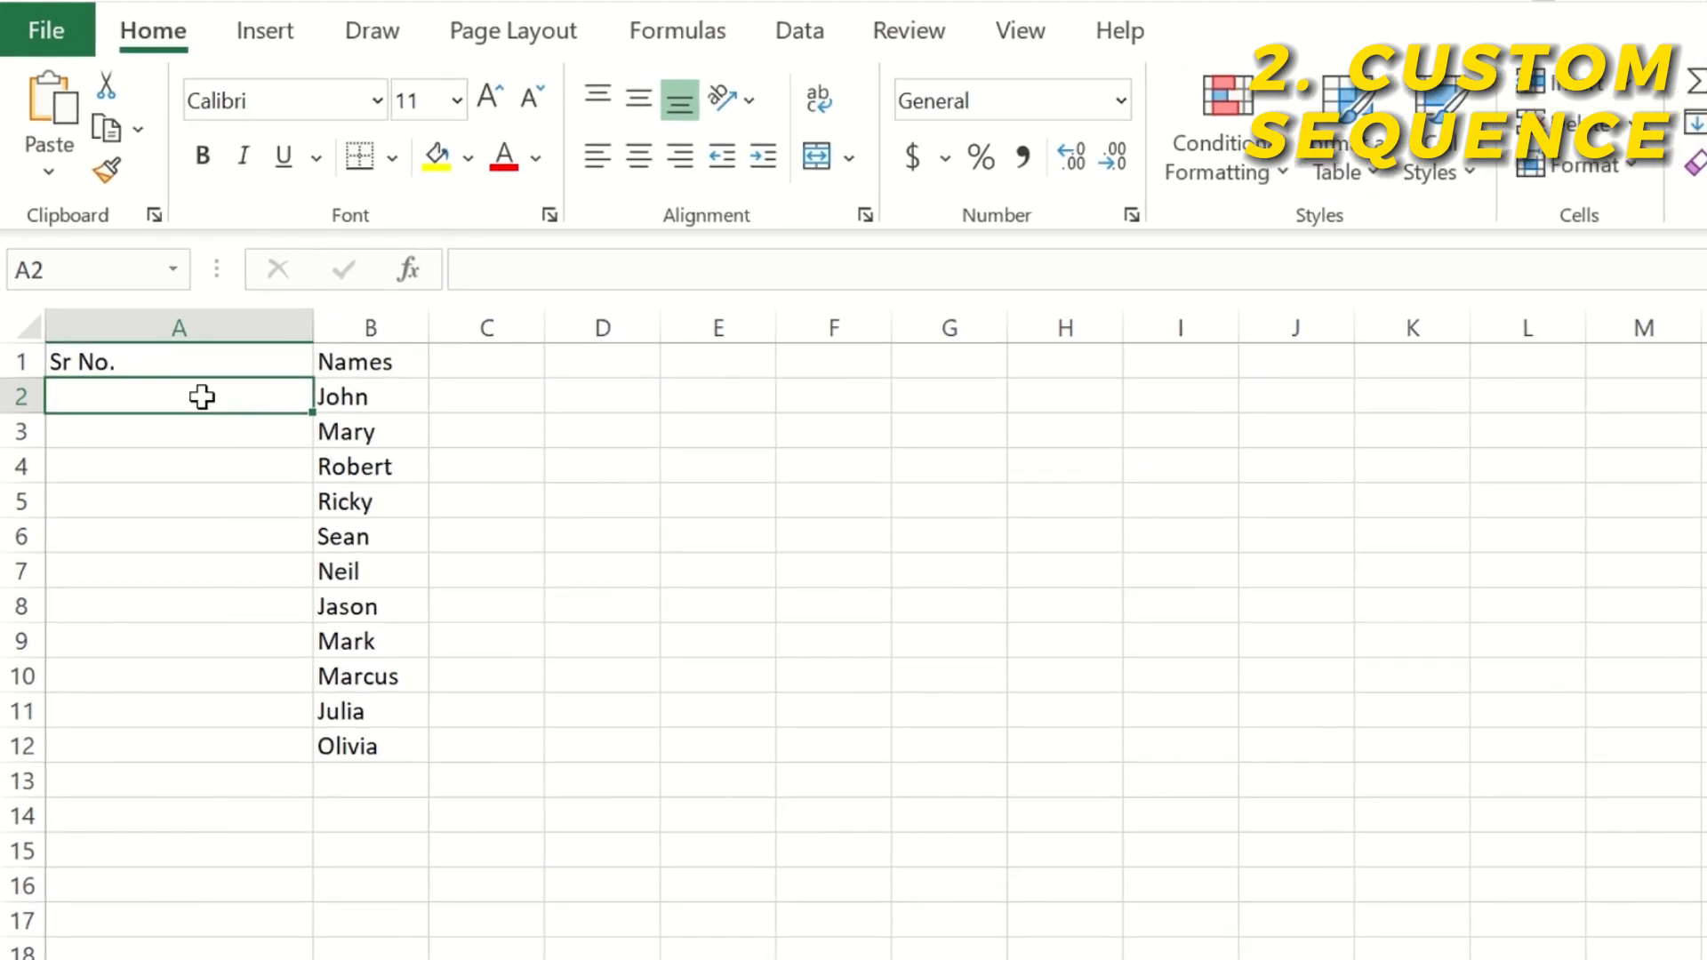
Enter the sample labels No. 1, No. 2 and No. 3 in cells A2:A4, and clear them again
type("=")
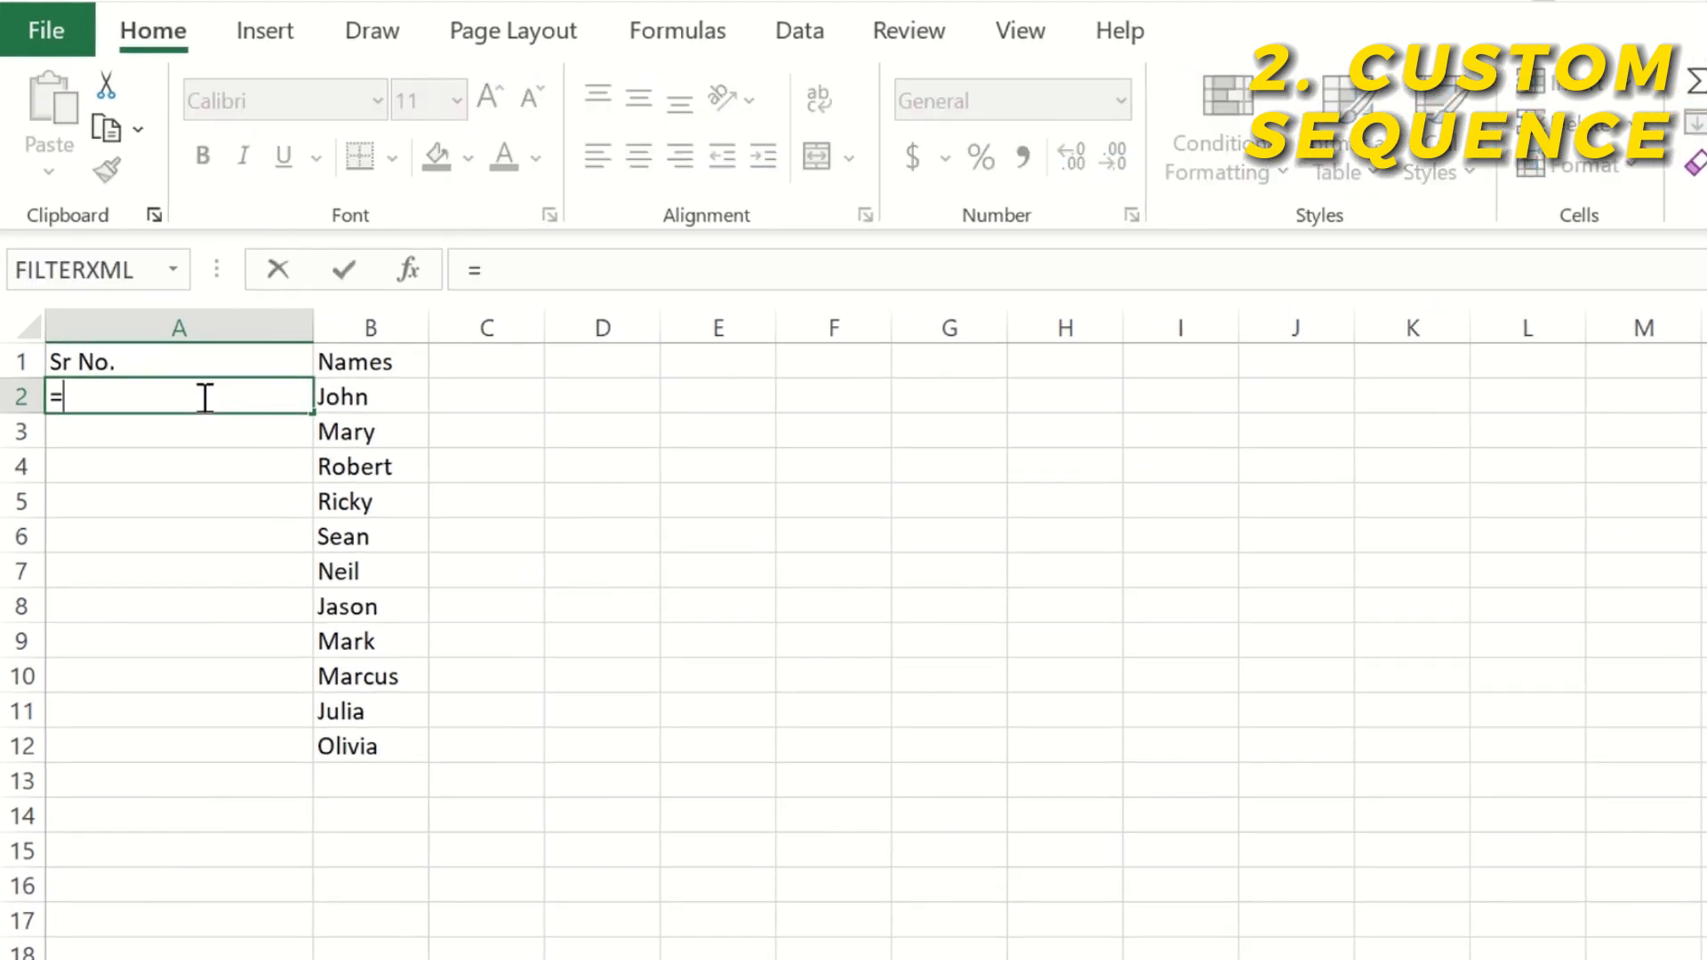
key("BackSpace")
type("No.1")
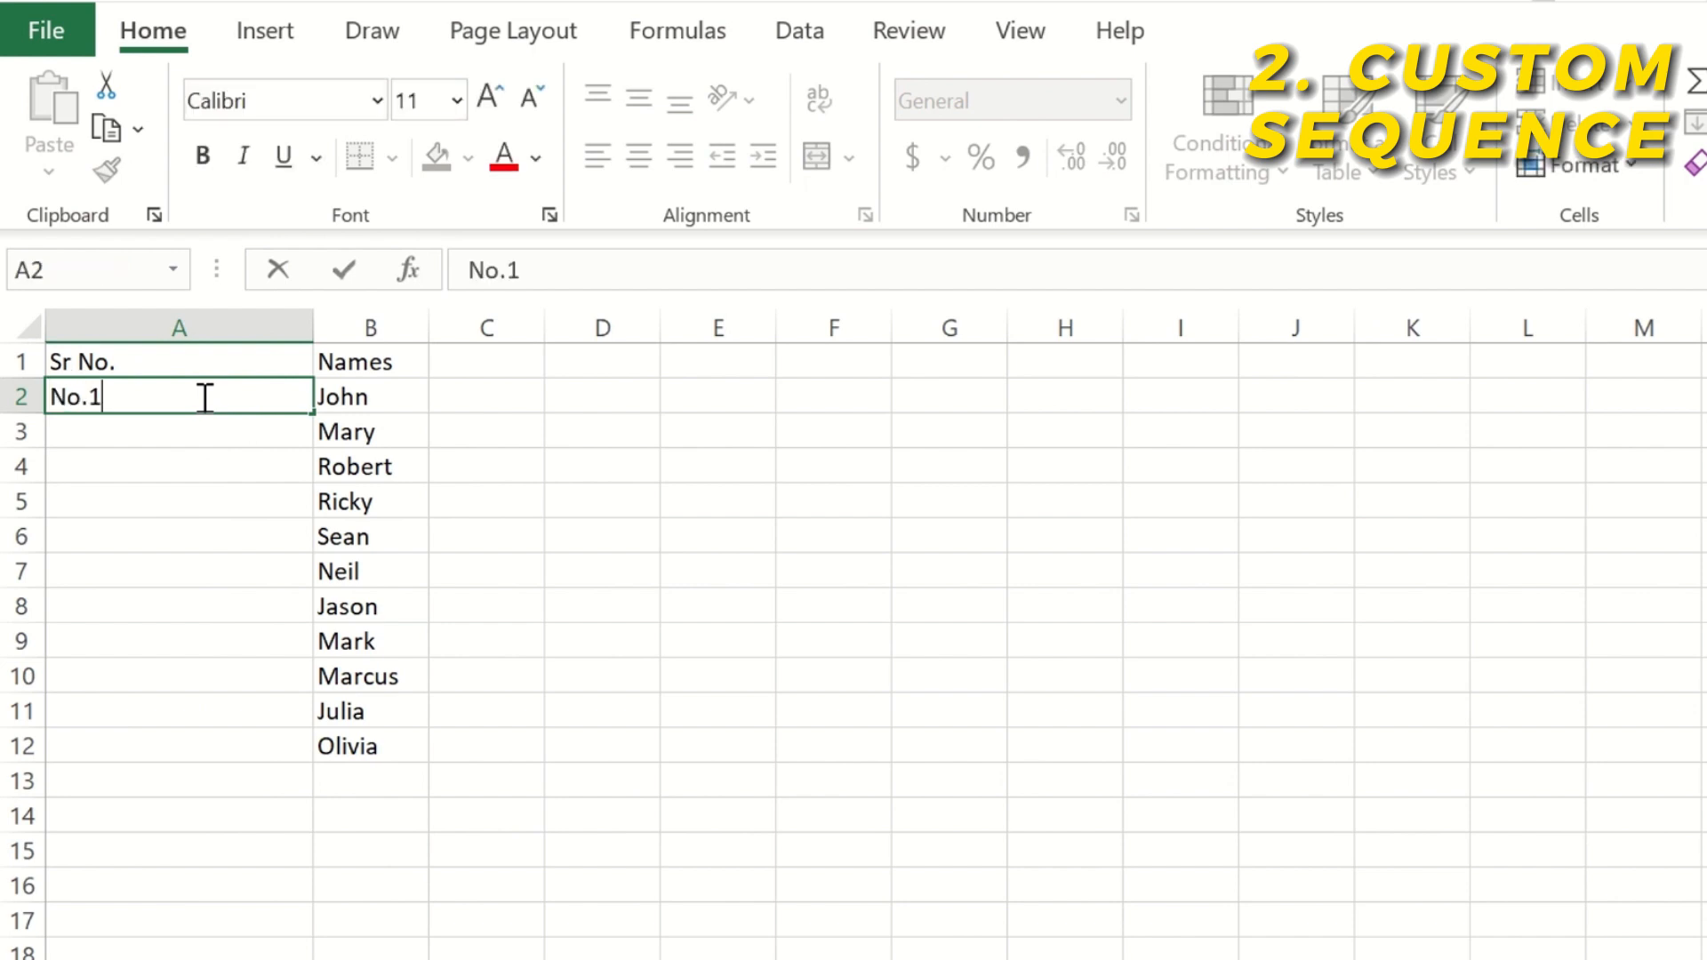
key("BackSpace")
type("1")
key("BackSpace")
type("1")
key("Return")
type("No. 2")
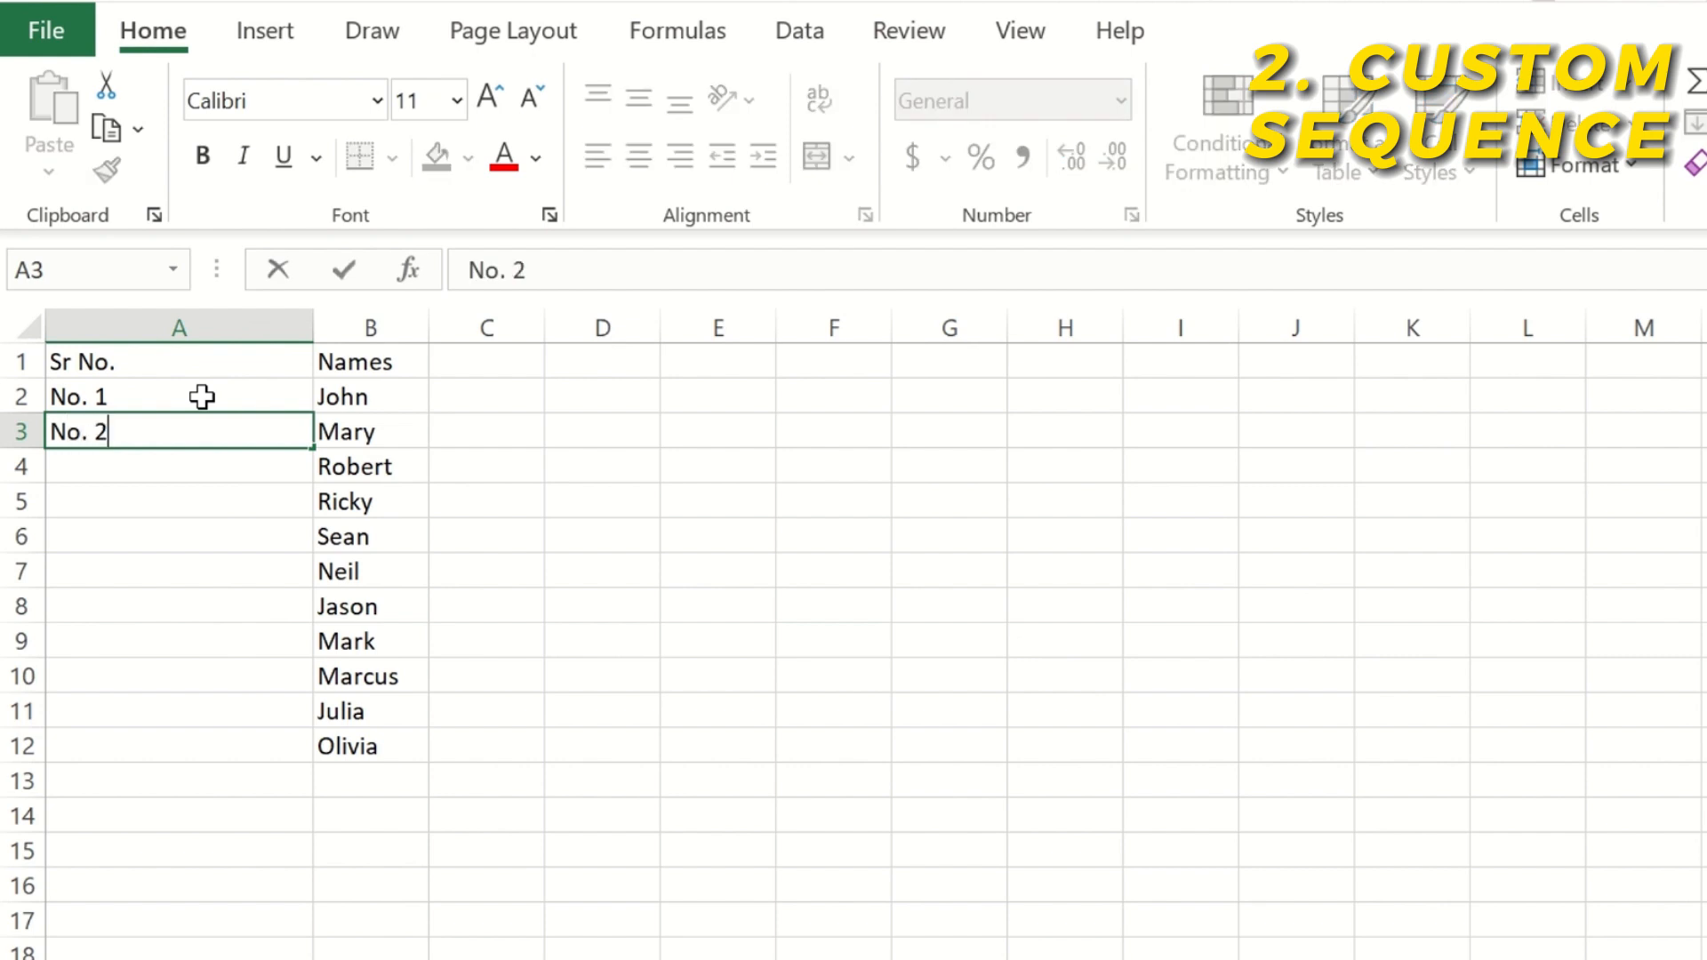
key("Return")
type("No. 3")
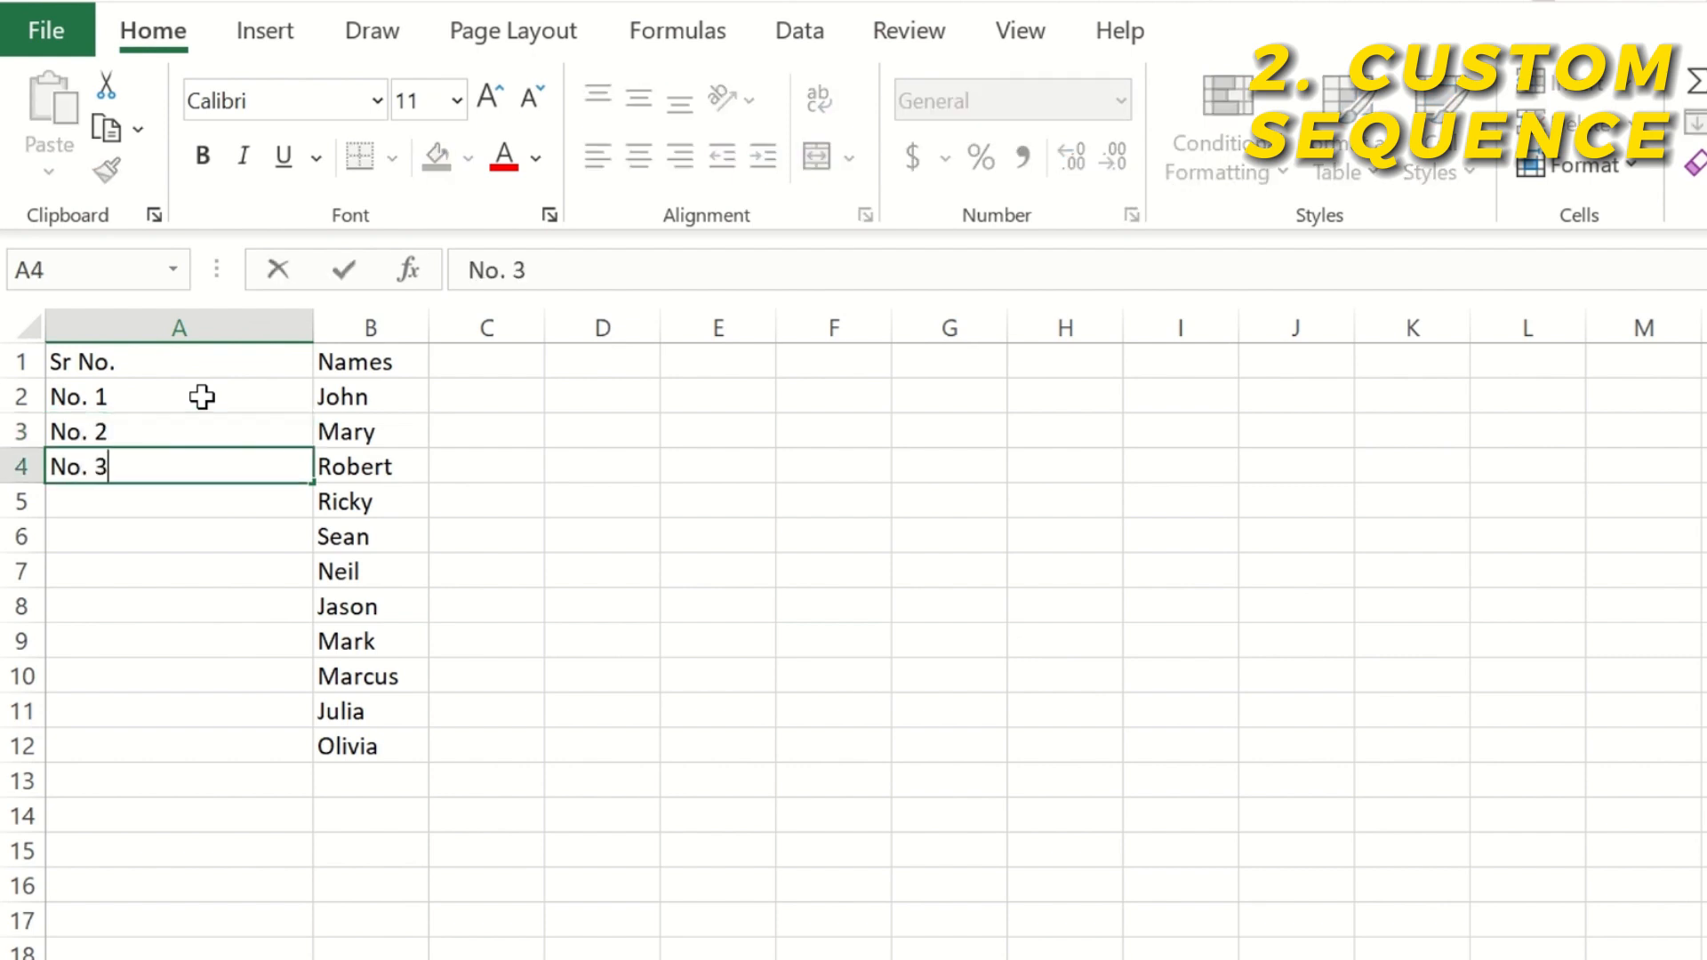
key("Return")
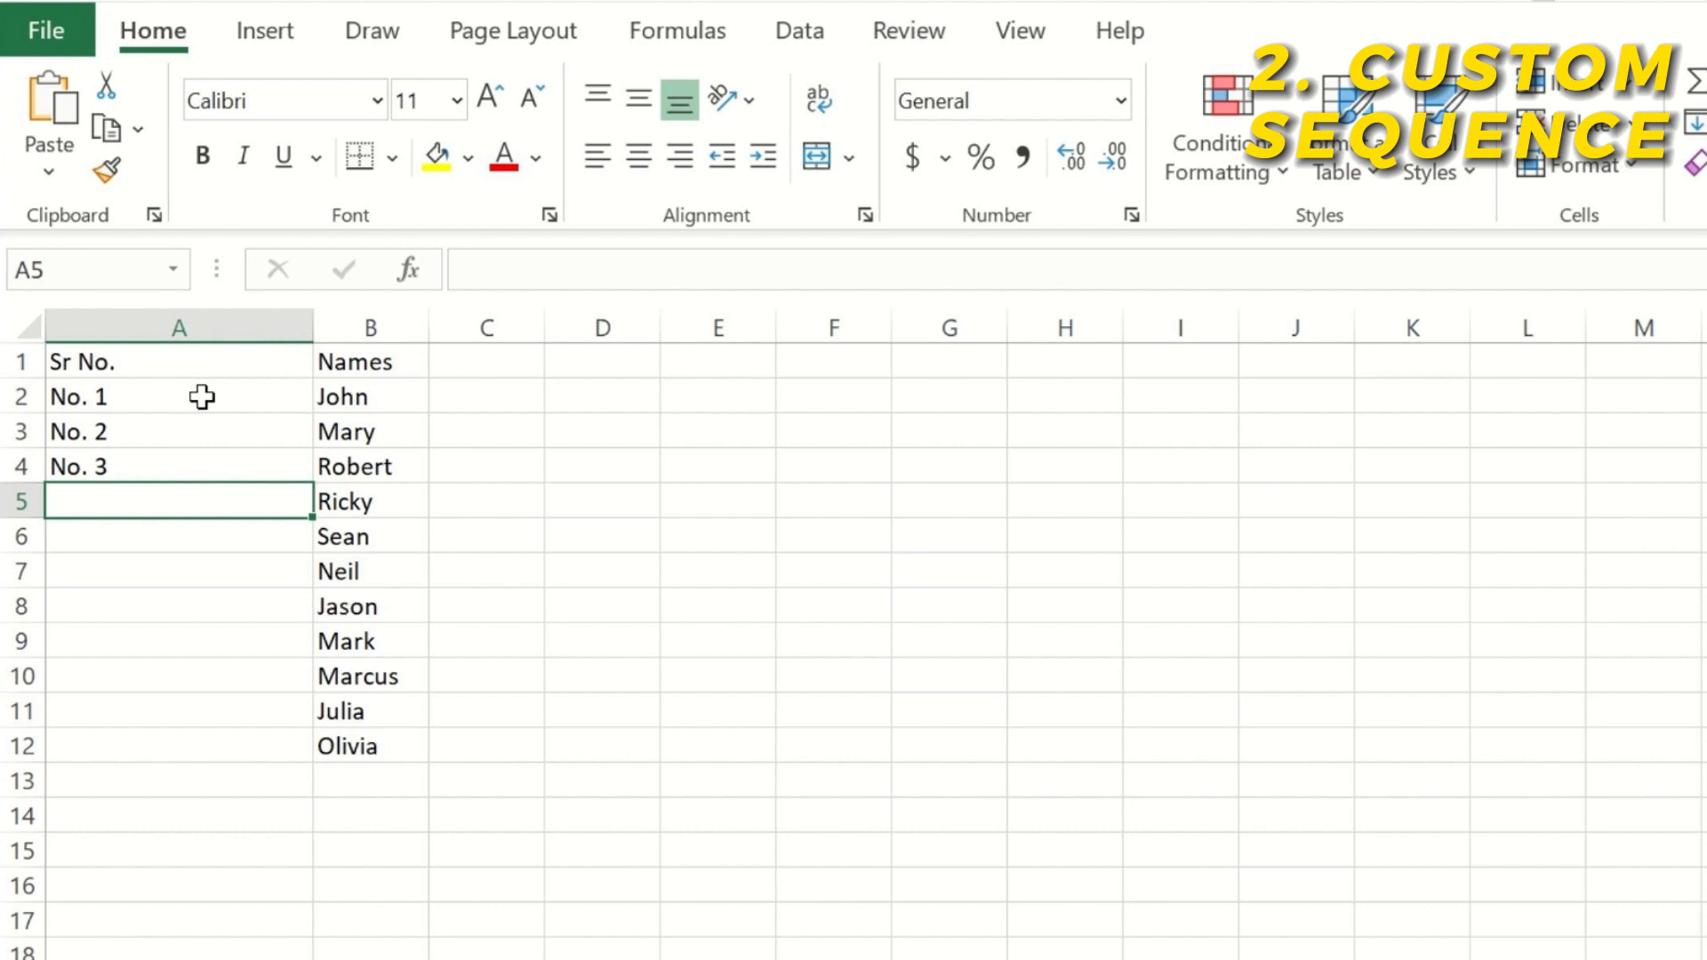
left_click_drag(202, 397, 217, 472)
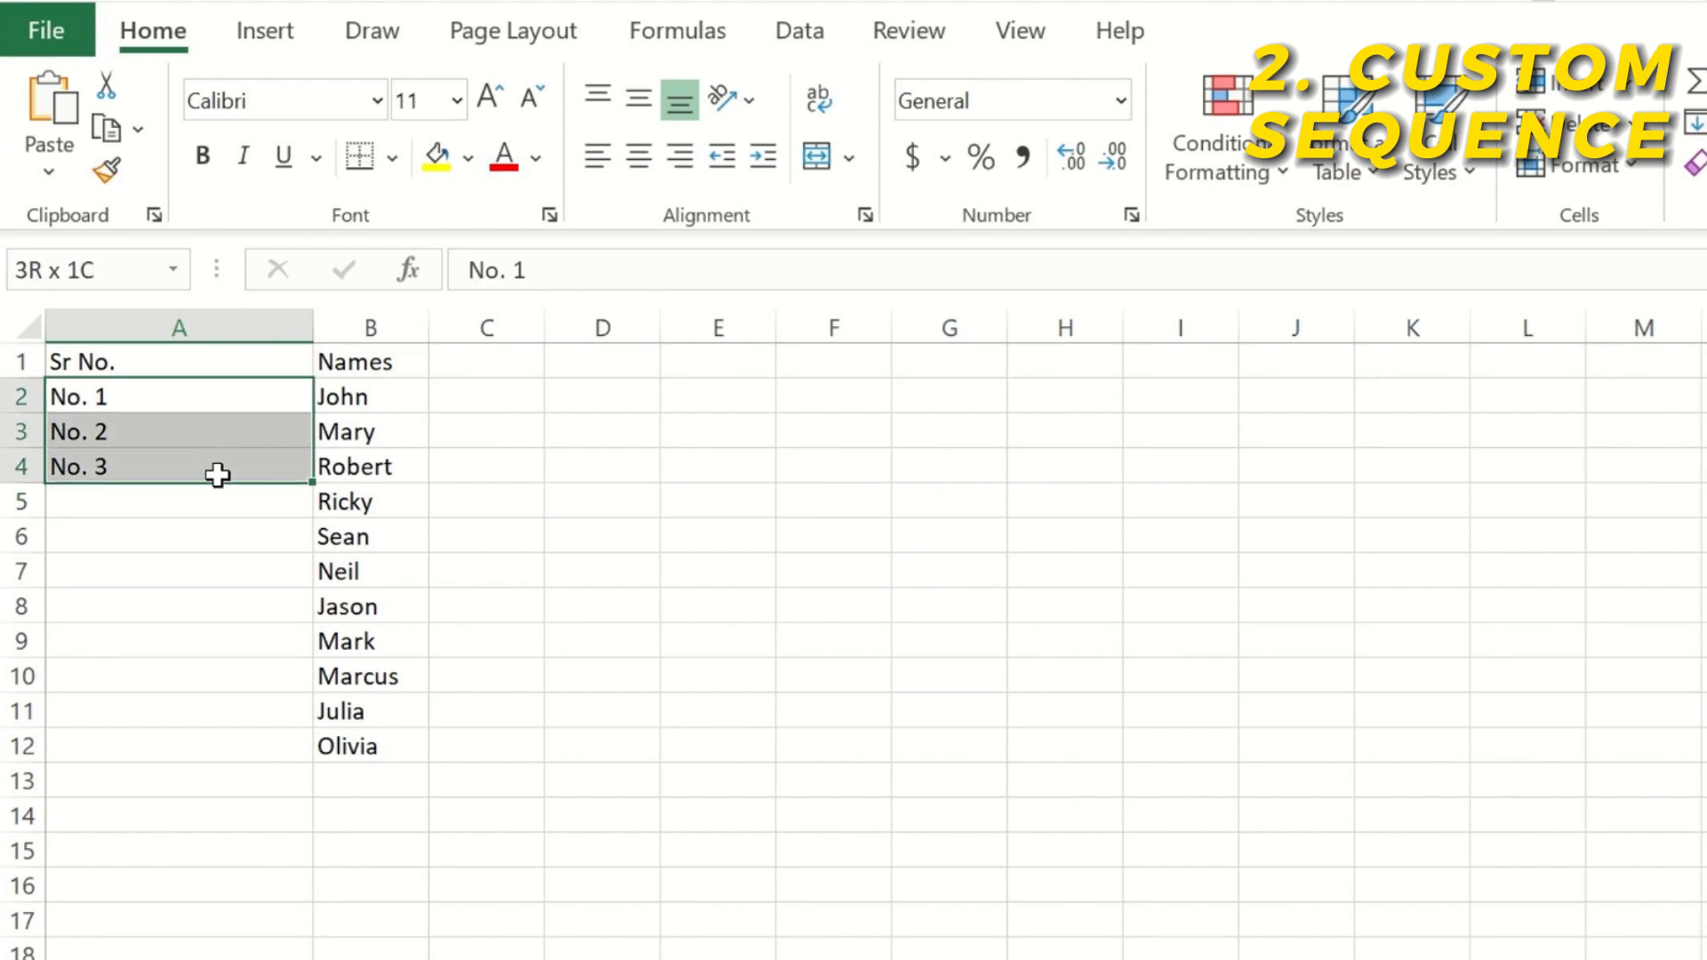
key("Delete")
Enter the formula ="No. "&SEQUENCE(COUNTA(B2:B1000)) in cell A2 under Sr No
left_click(80, 389)
type("=\"")
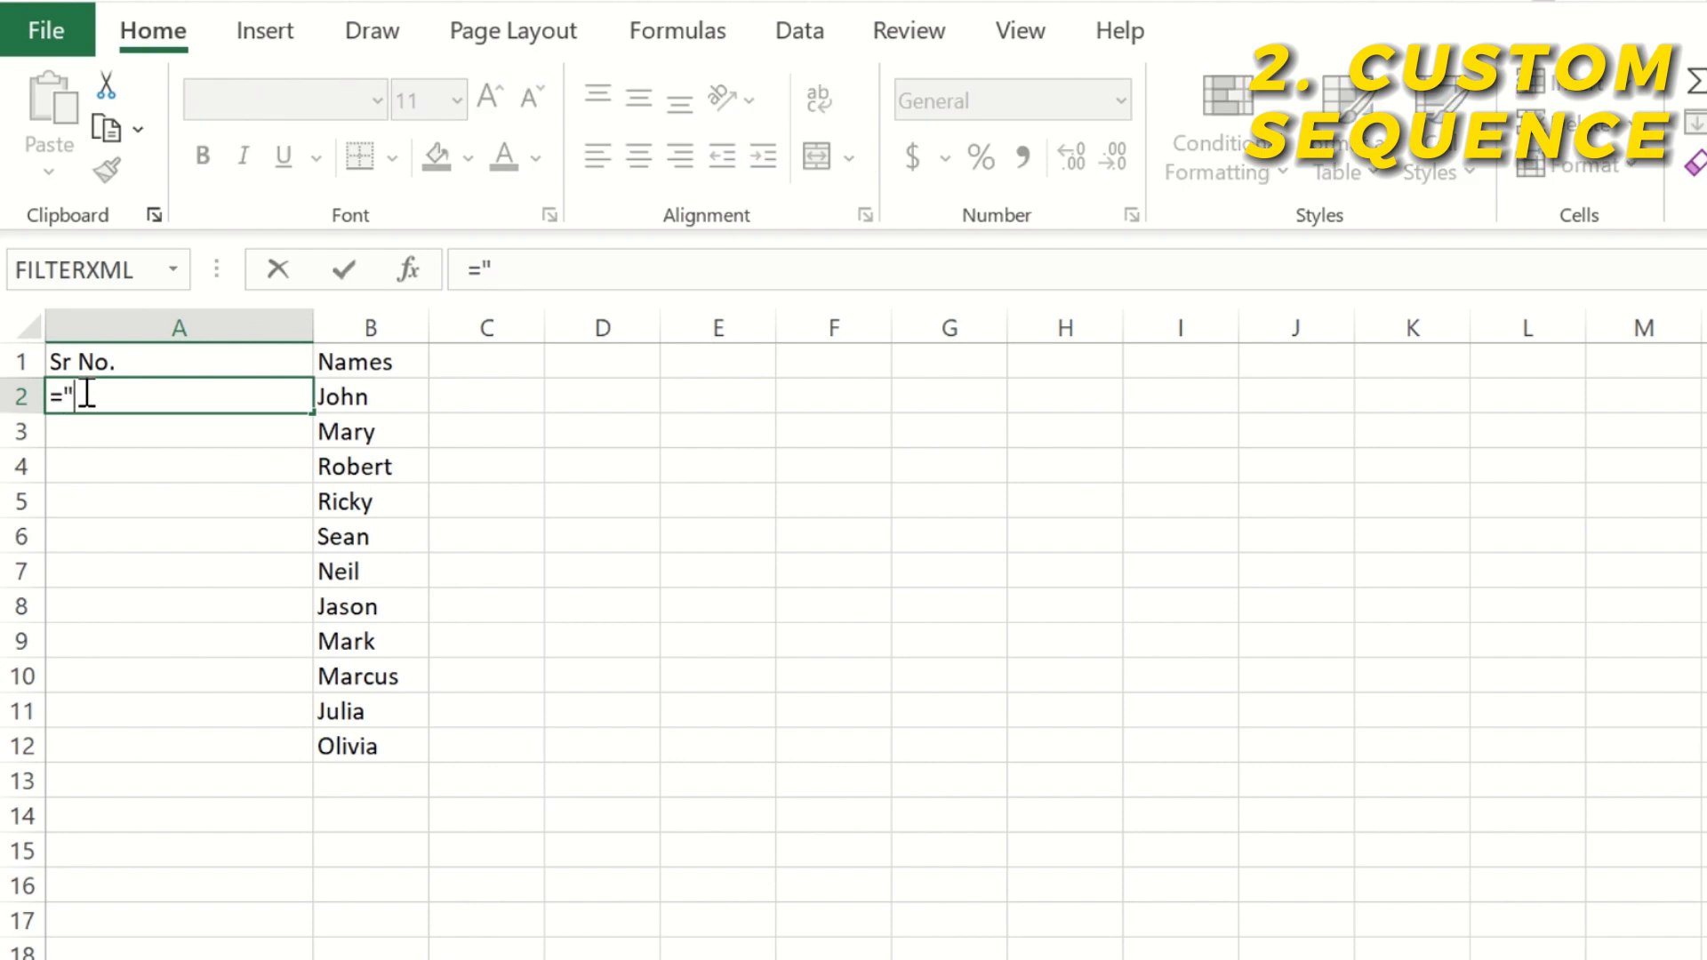
type("No. \" &")
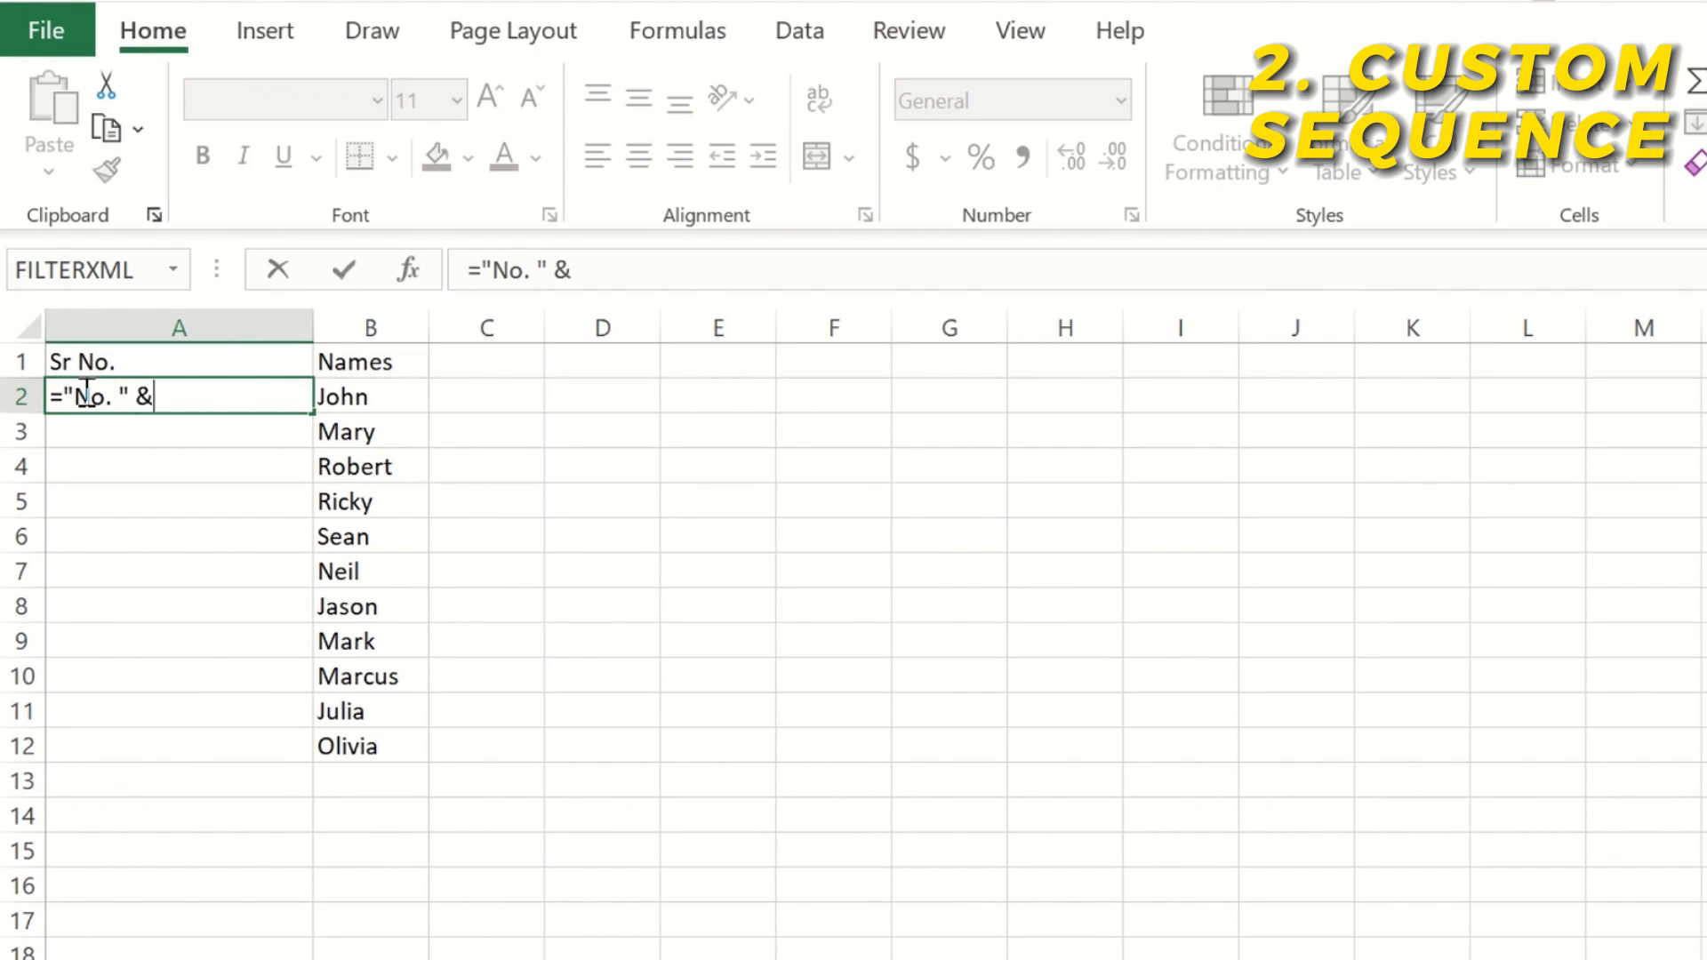
type(" seque")
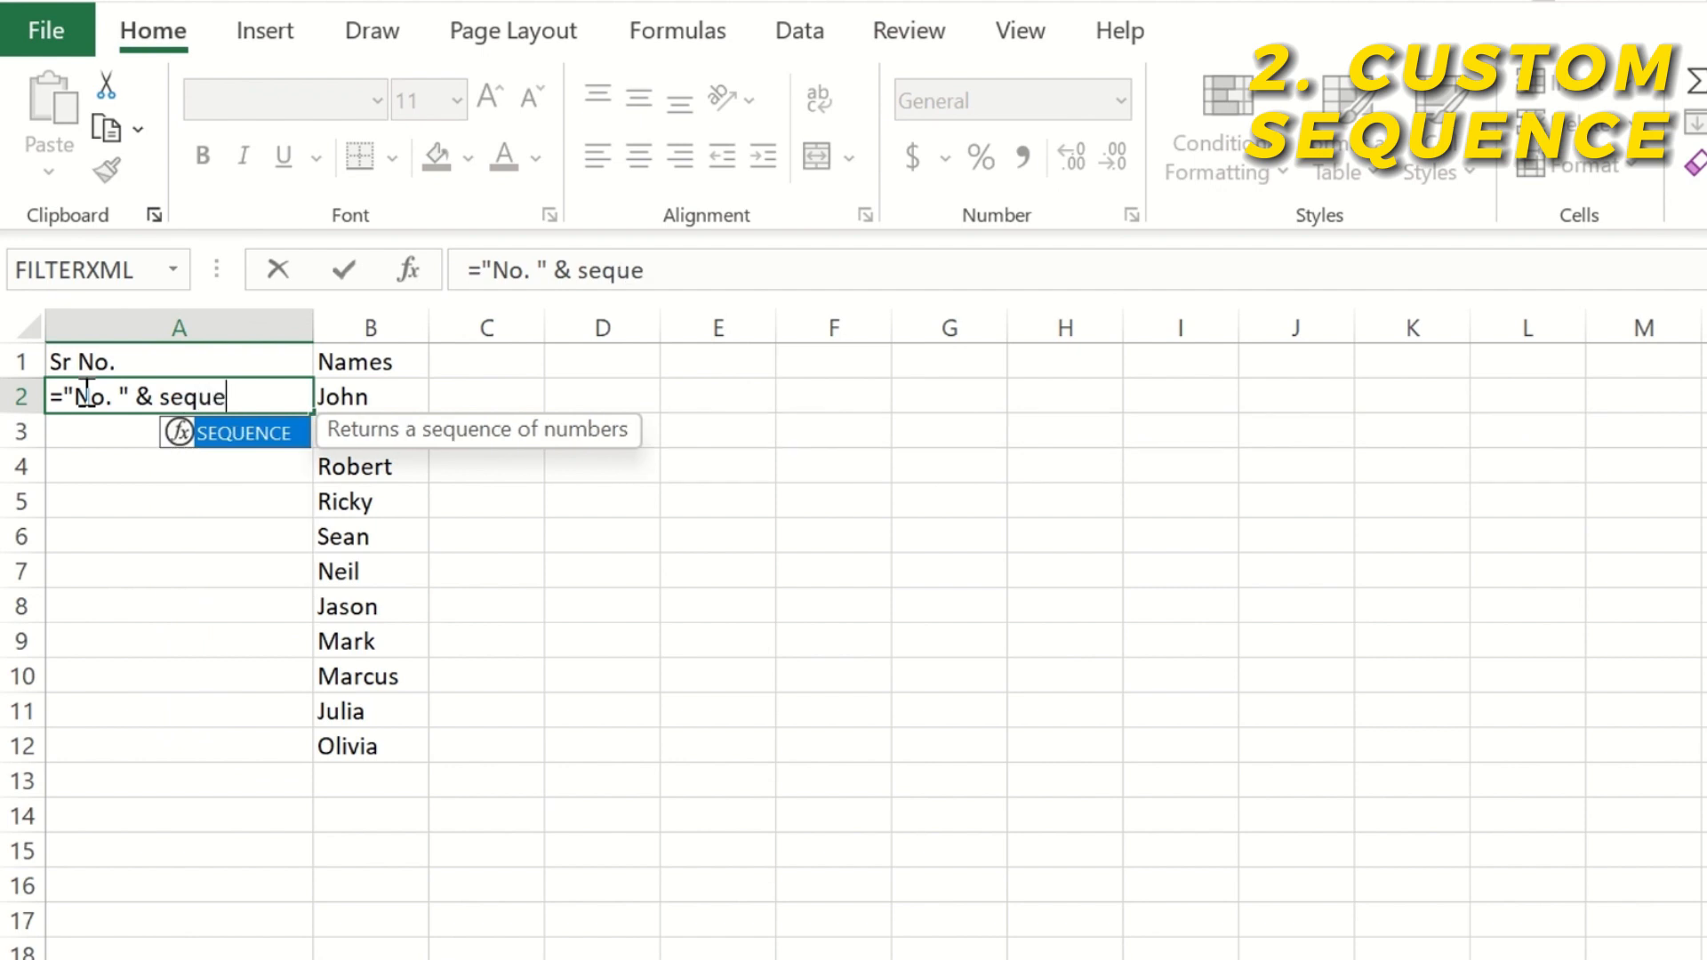
type("nce(")
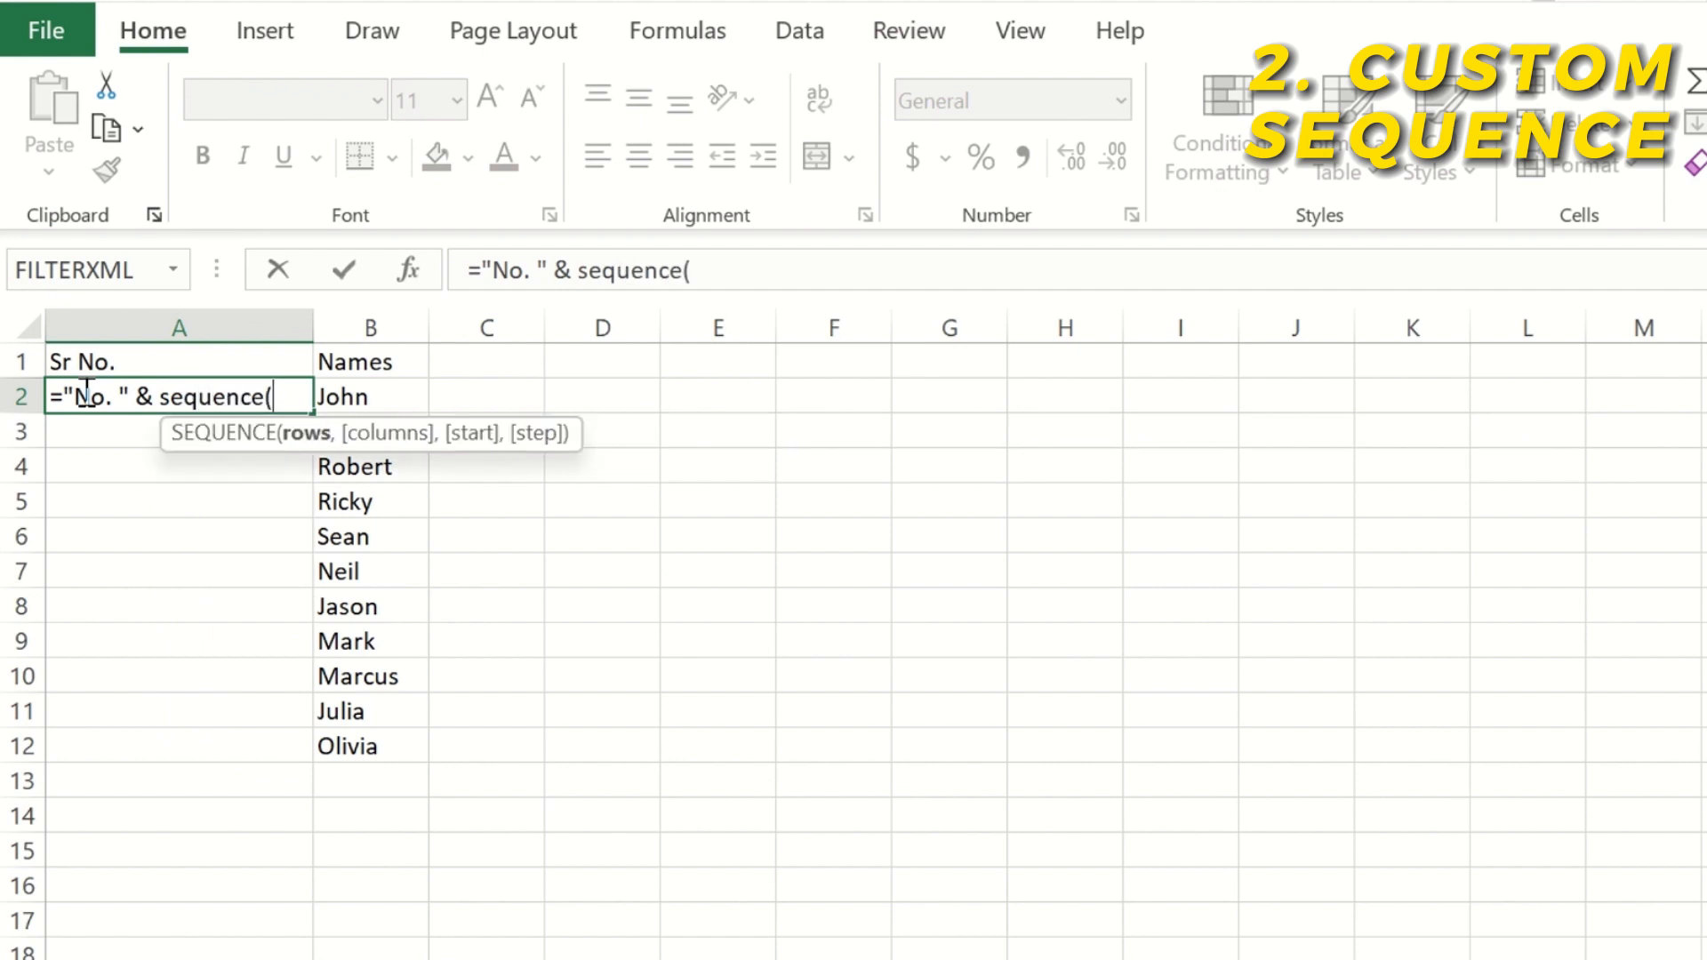
type("counta(")
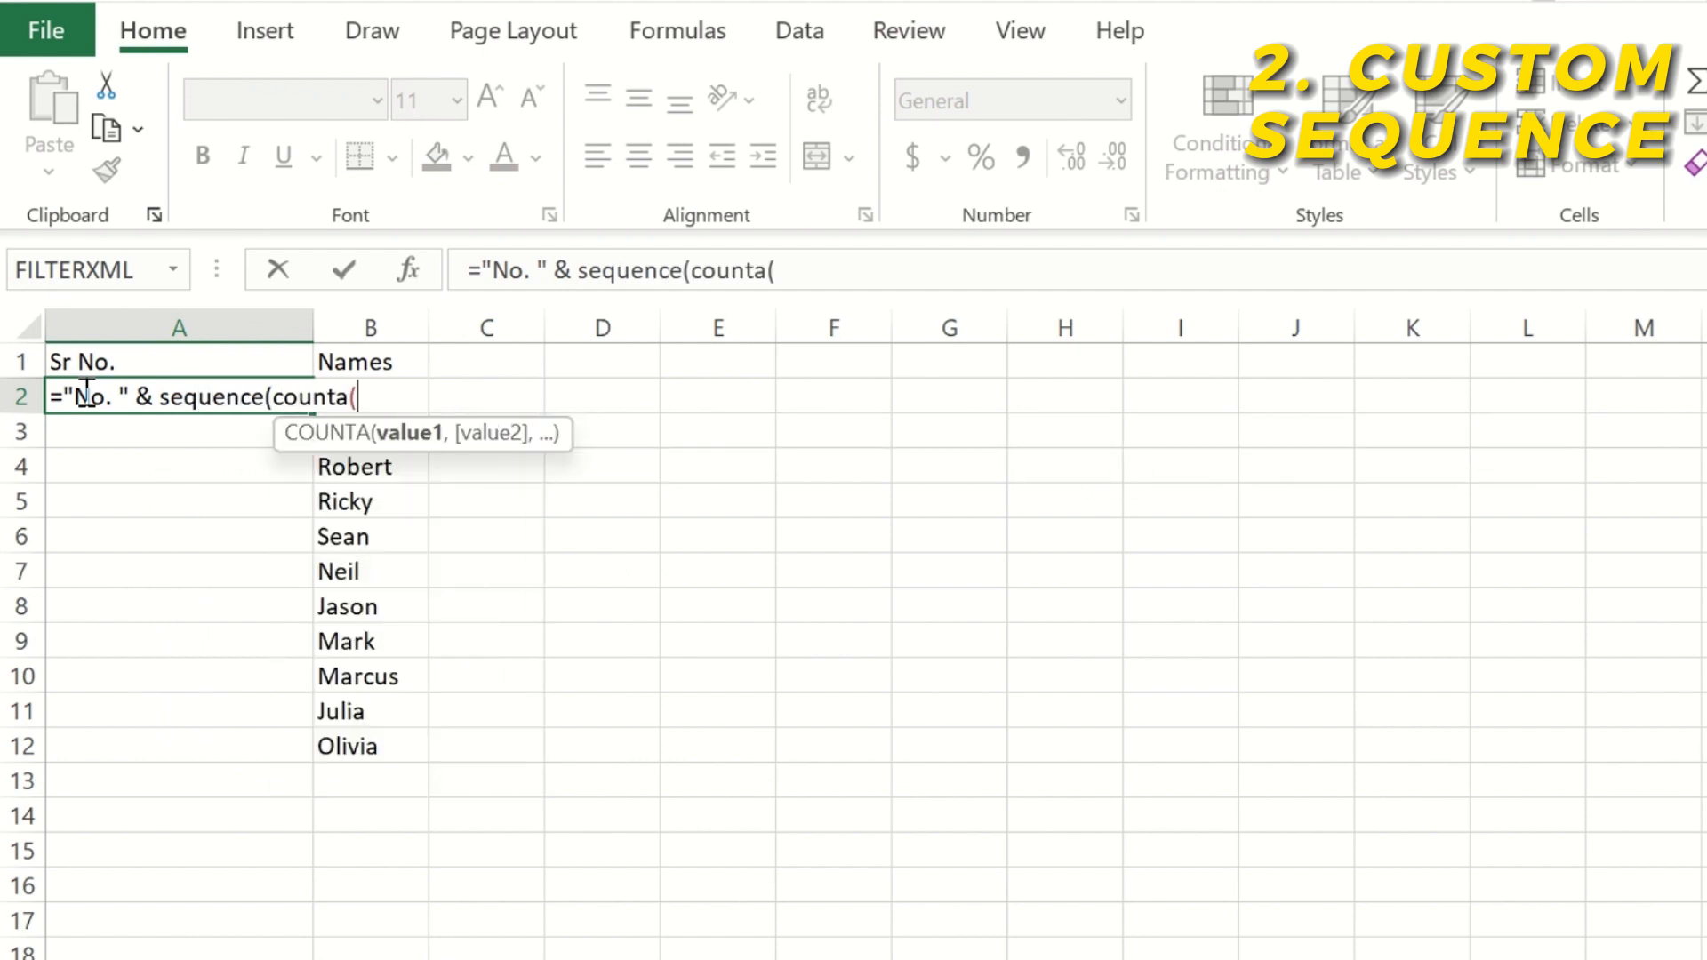
type("B2:B1000)")
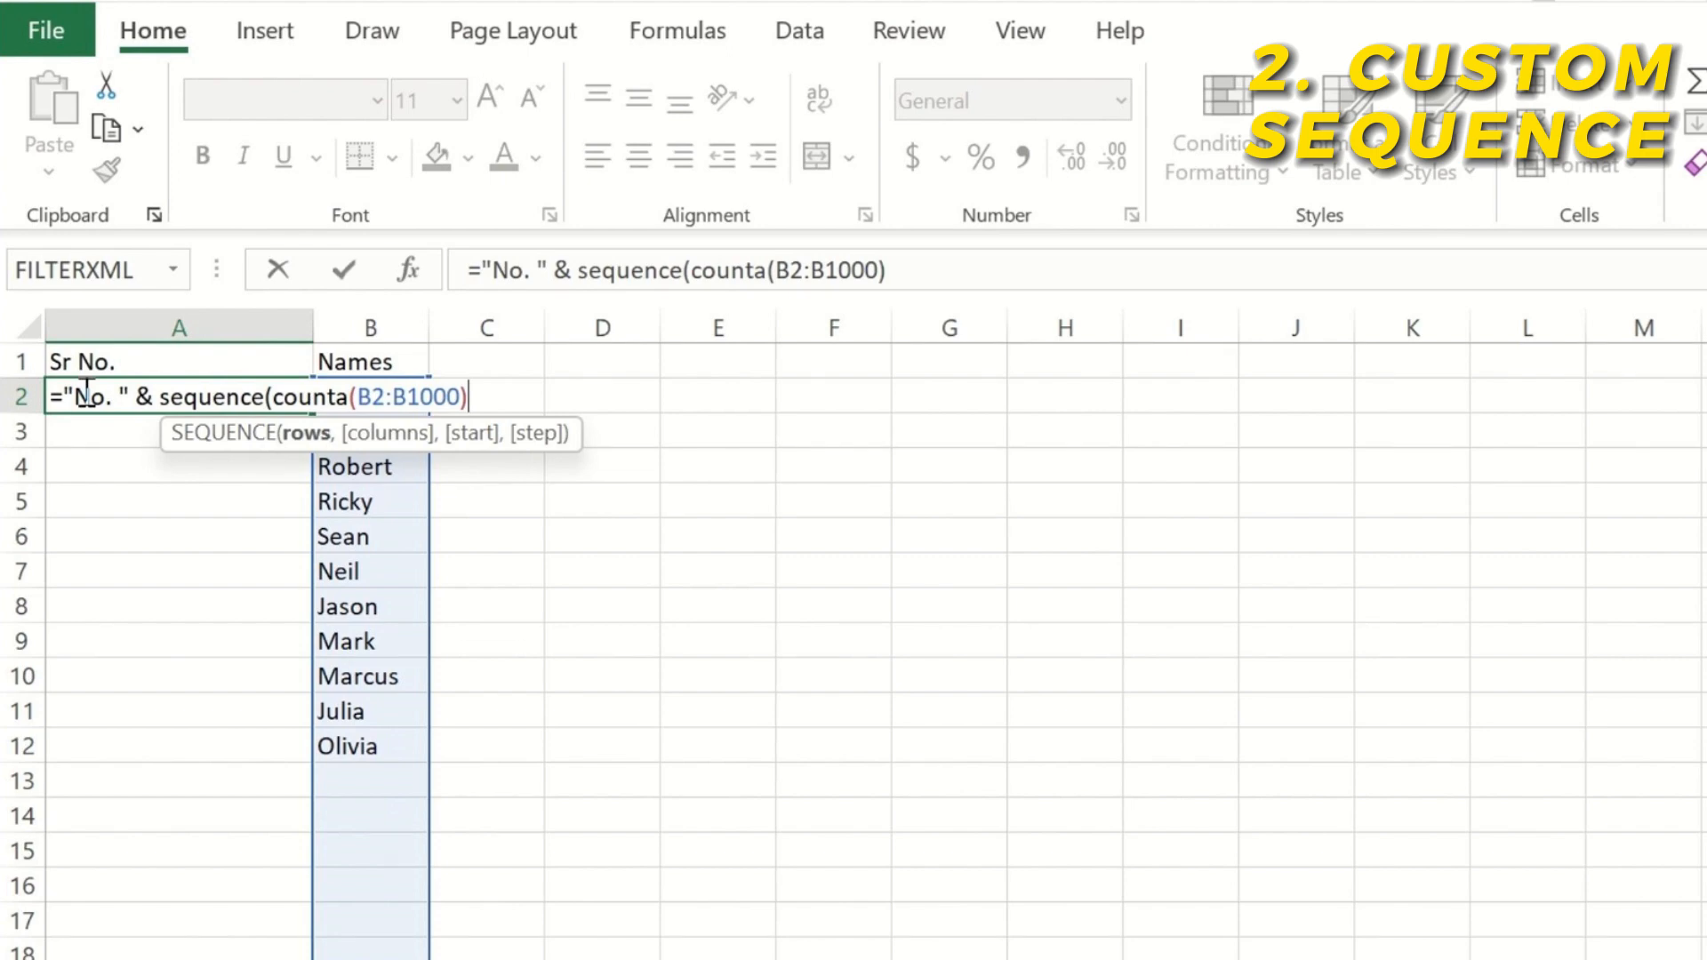
key("Return")
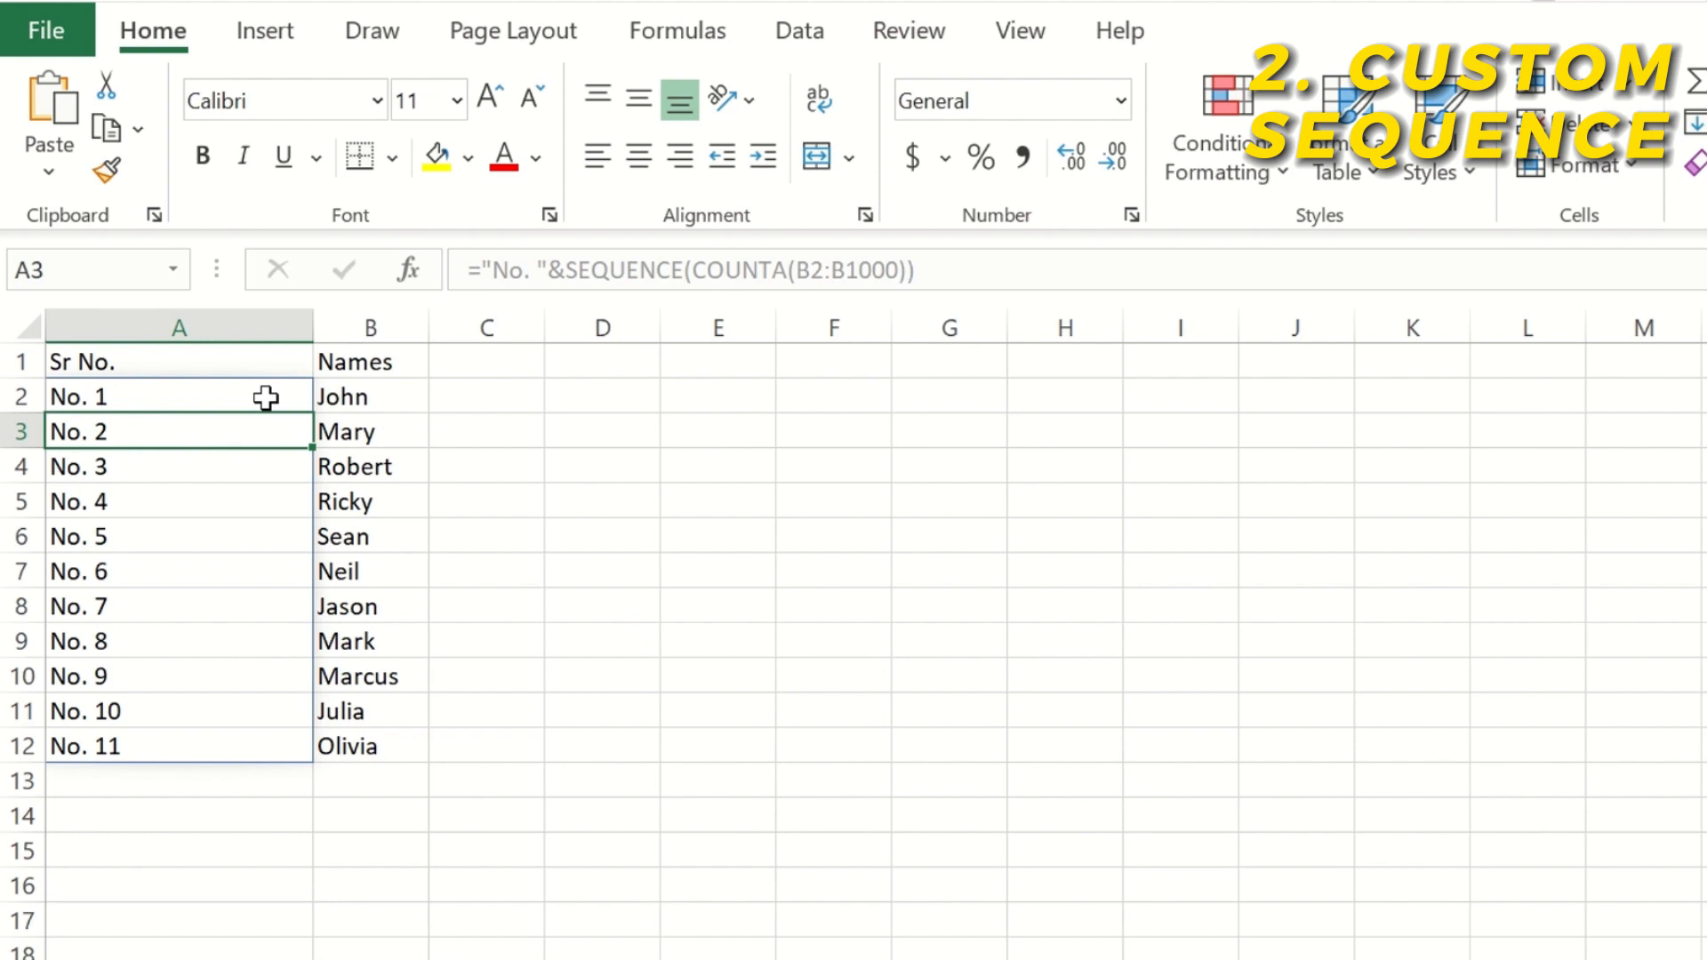
Add one more first name to the Names list in cell B13
left_click(362, 772)
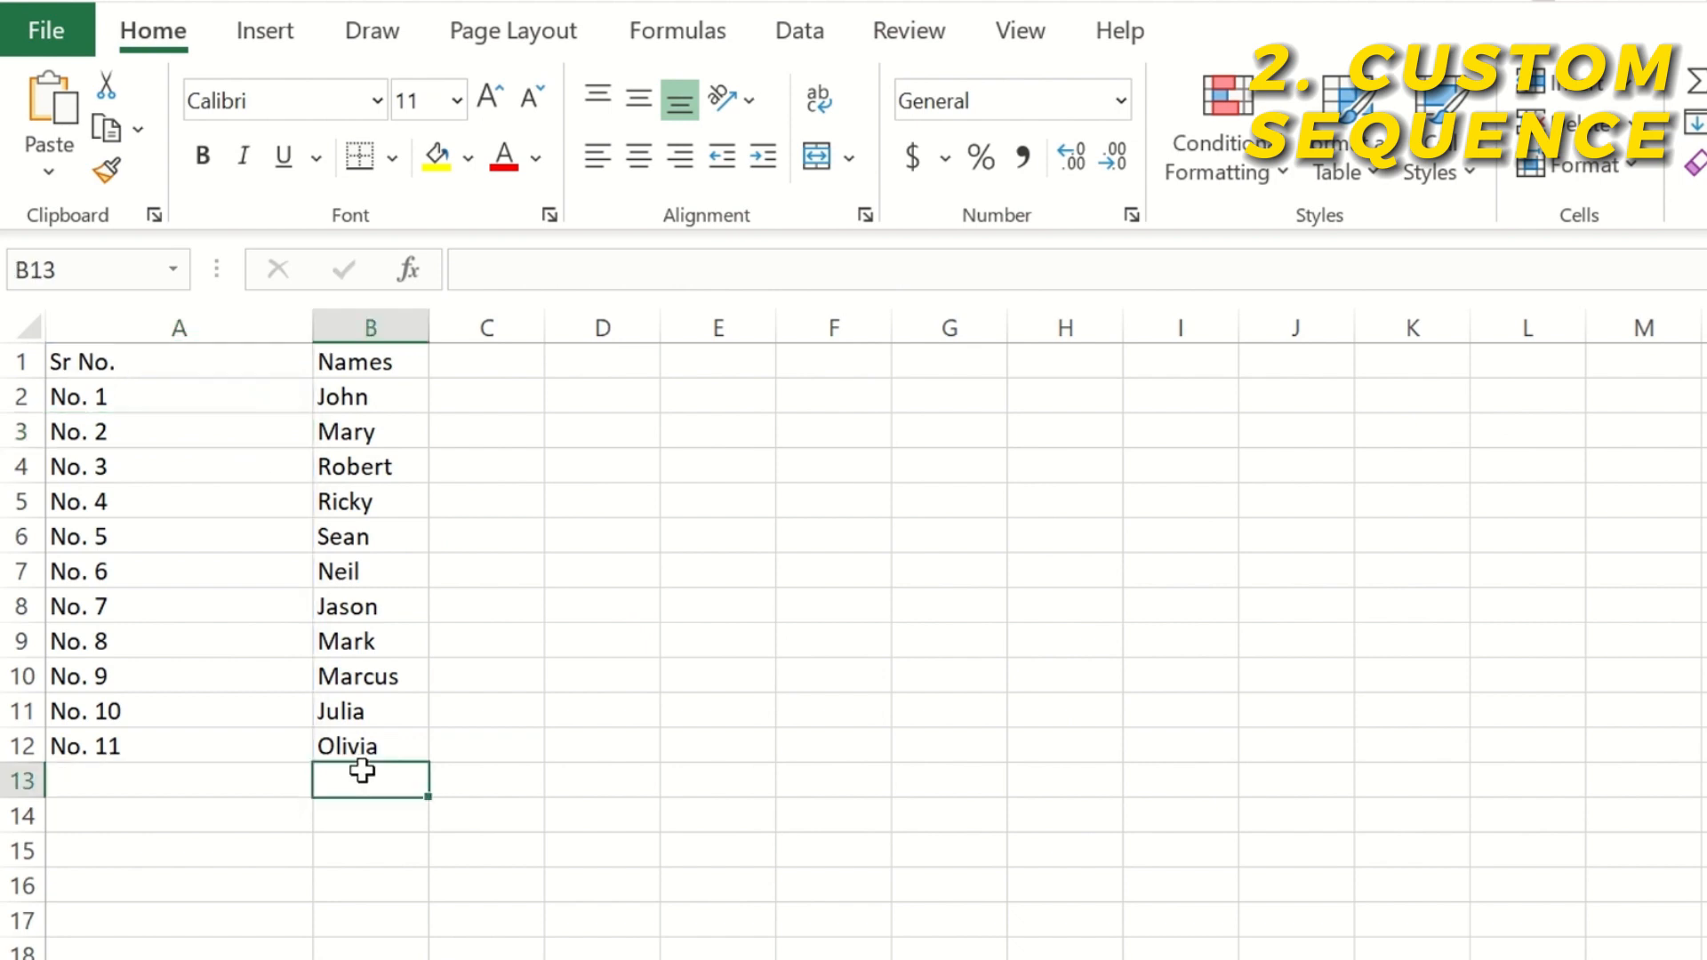
type("Victor")
key("Return")
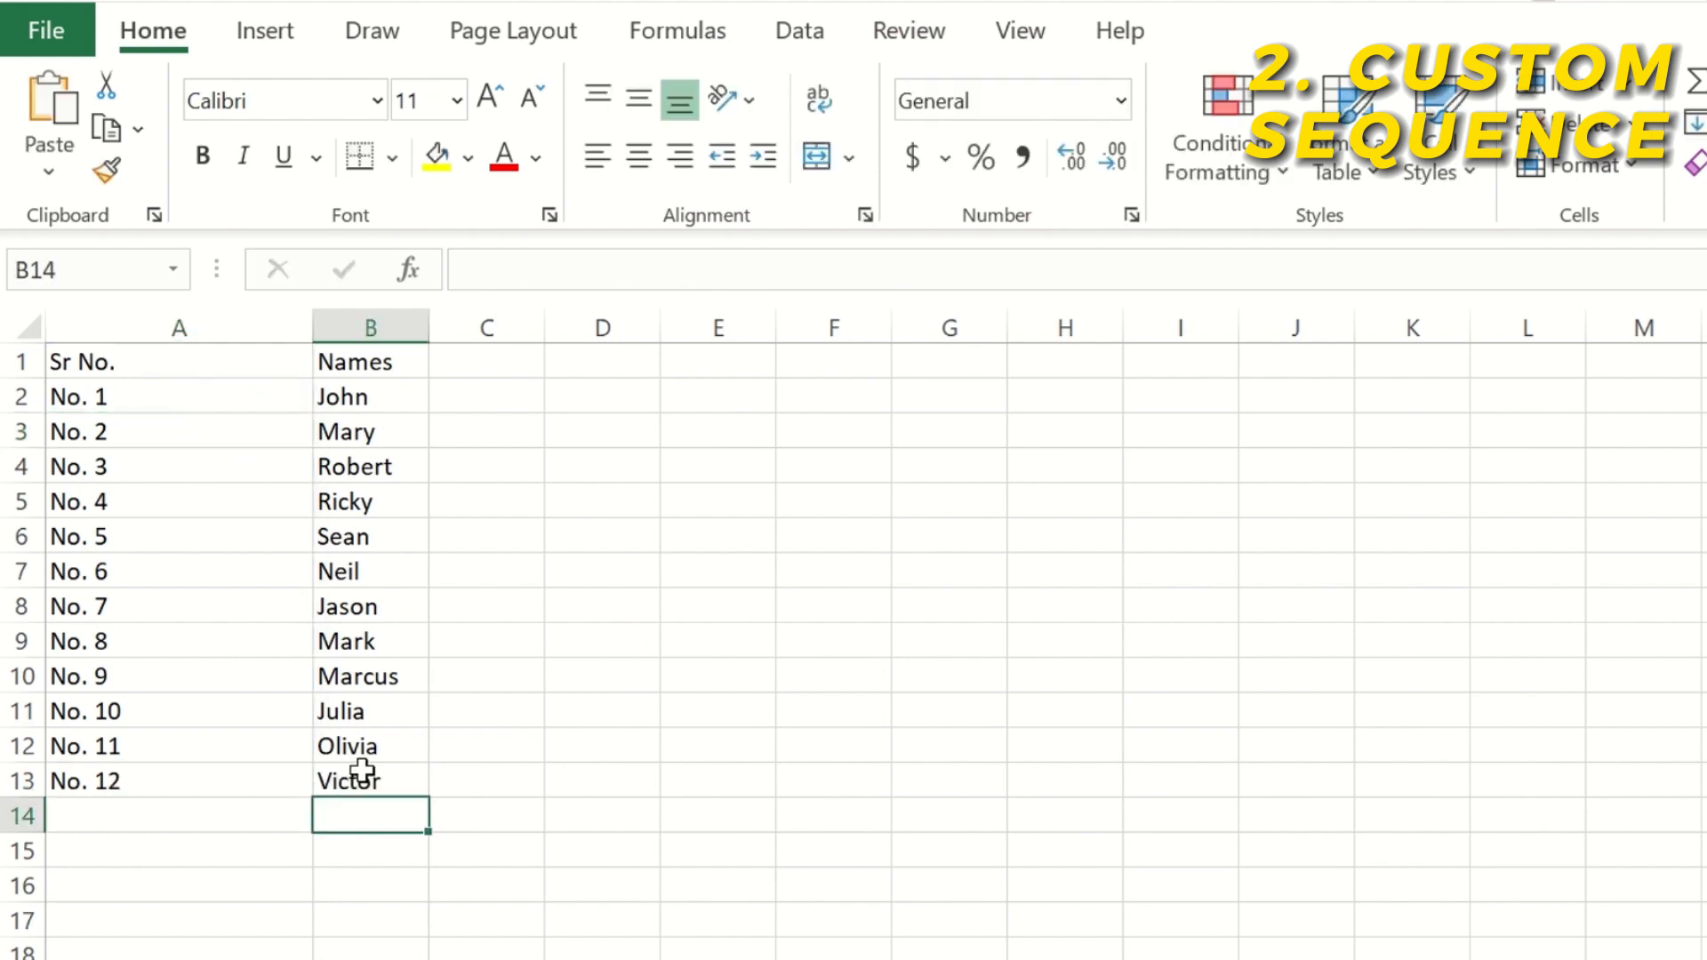
Change the text prefix in the A2 formula to "Sr. ", keeping the SEQUENCE and COUNTA part
left_click(140, 405)
left_click(516, 271)
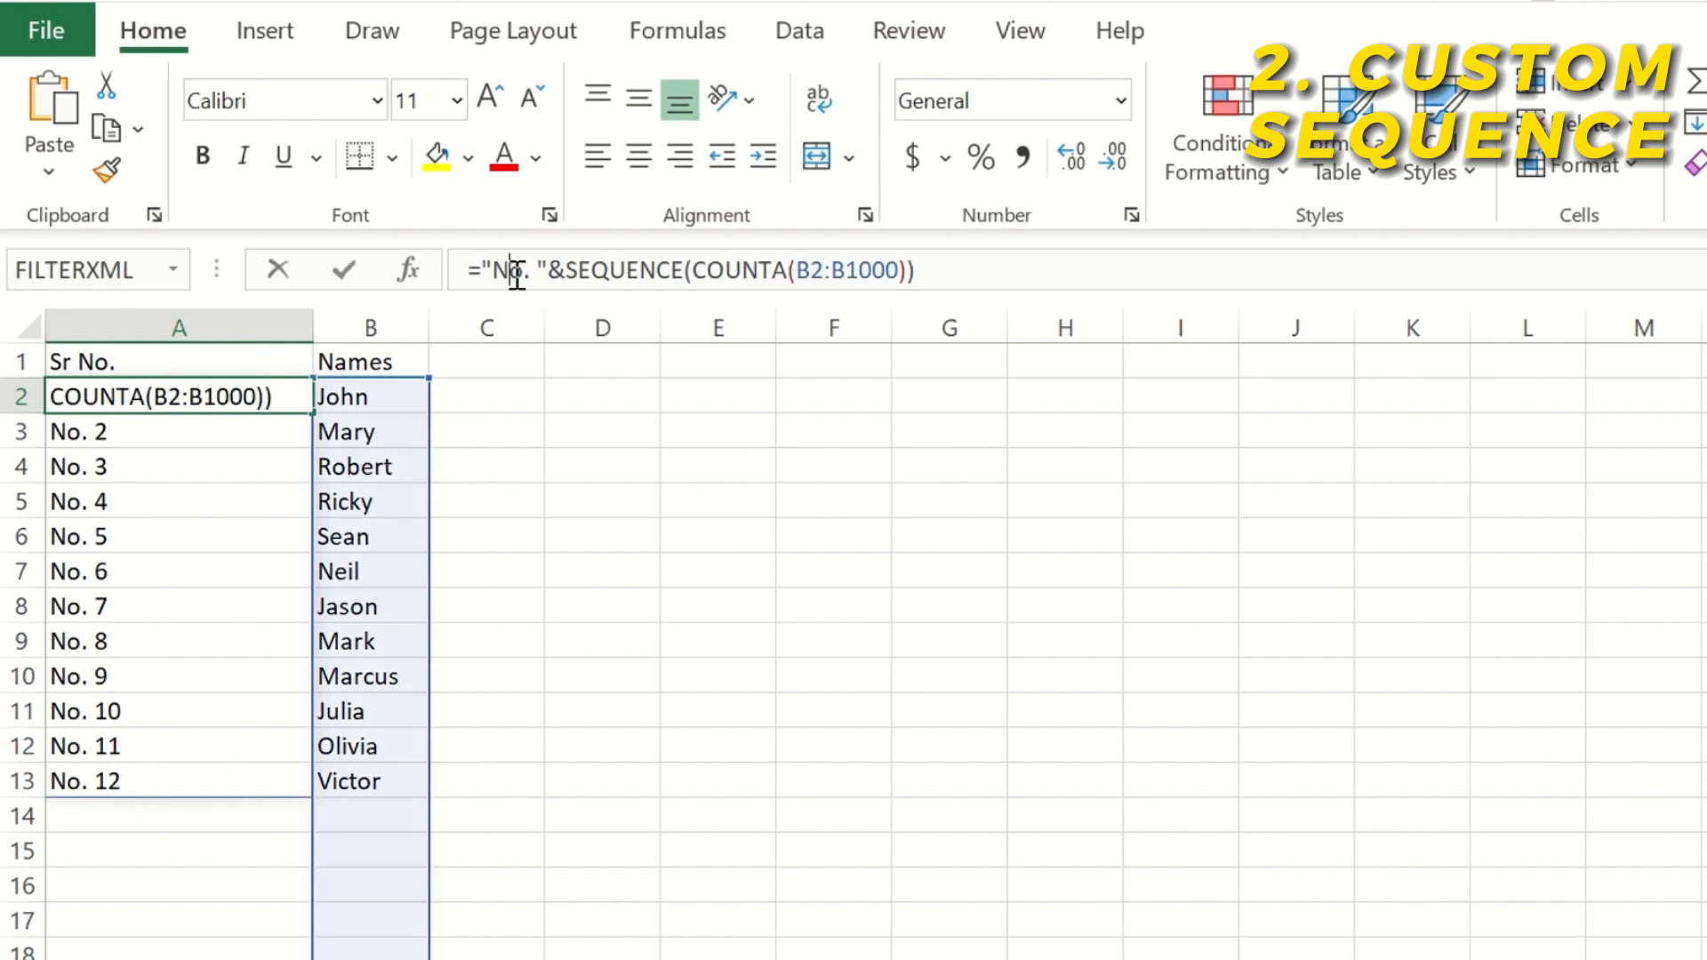
double_click(517, 271)
key("BackSpace")
type("Sr")
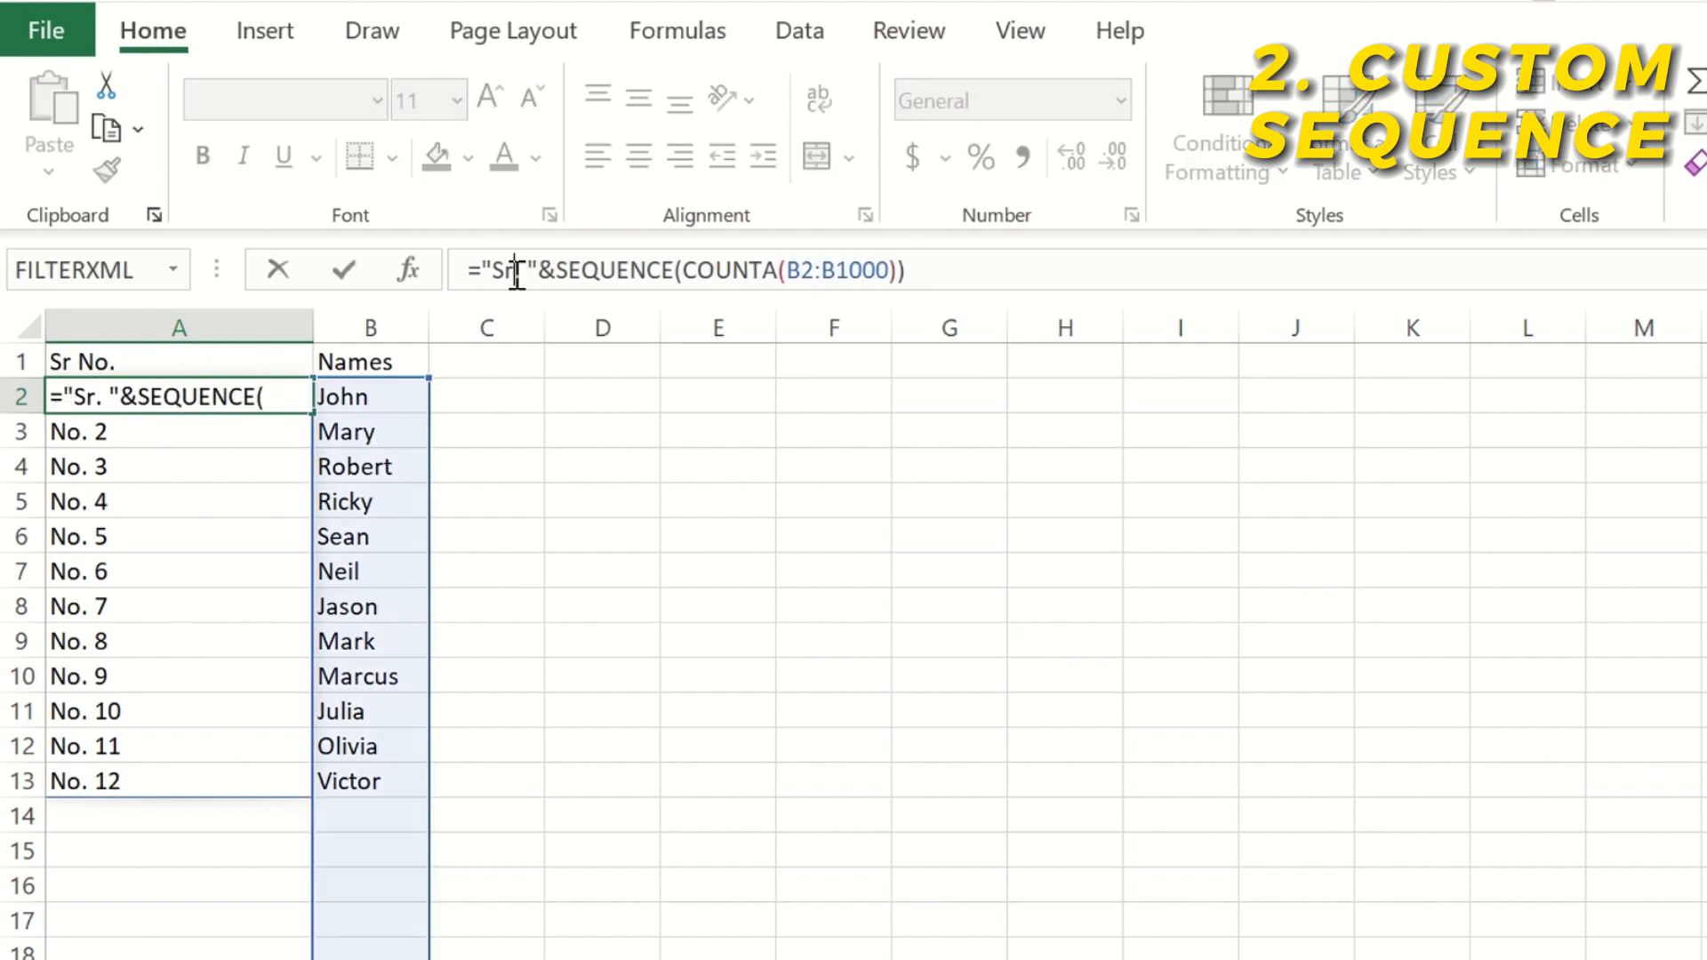
key("Return")
key("Up")
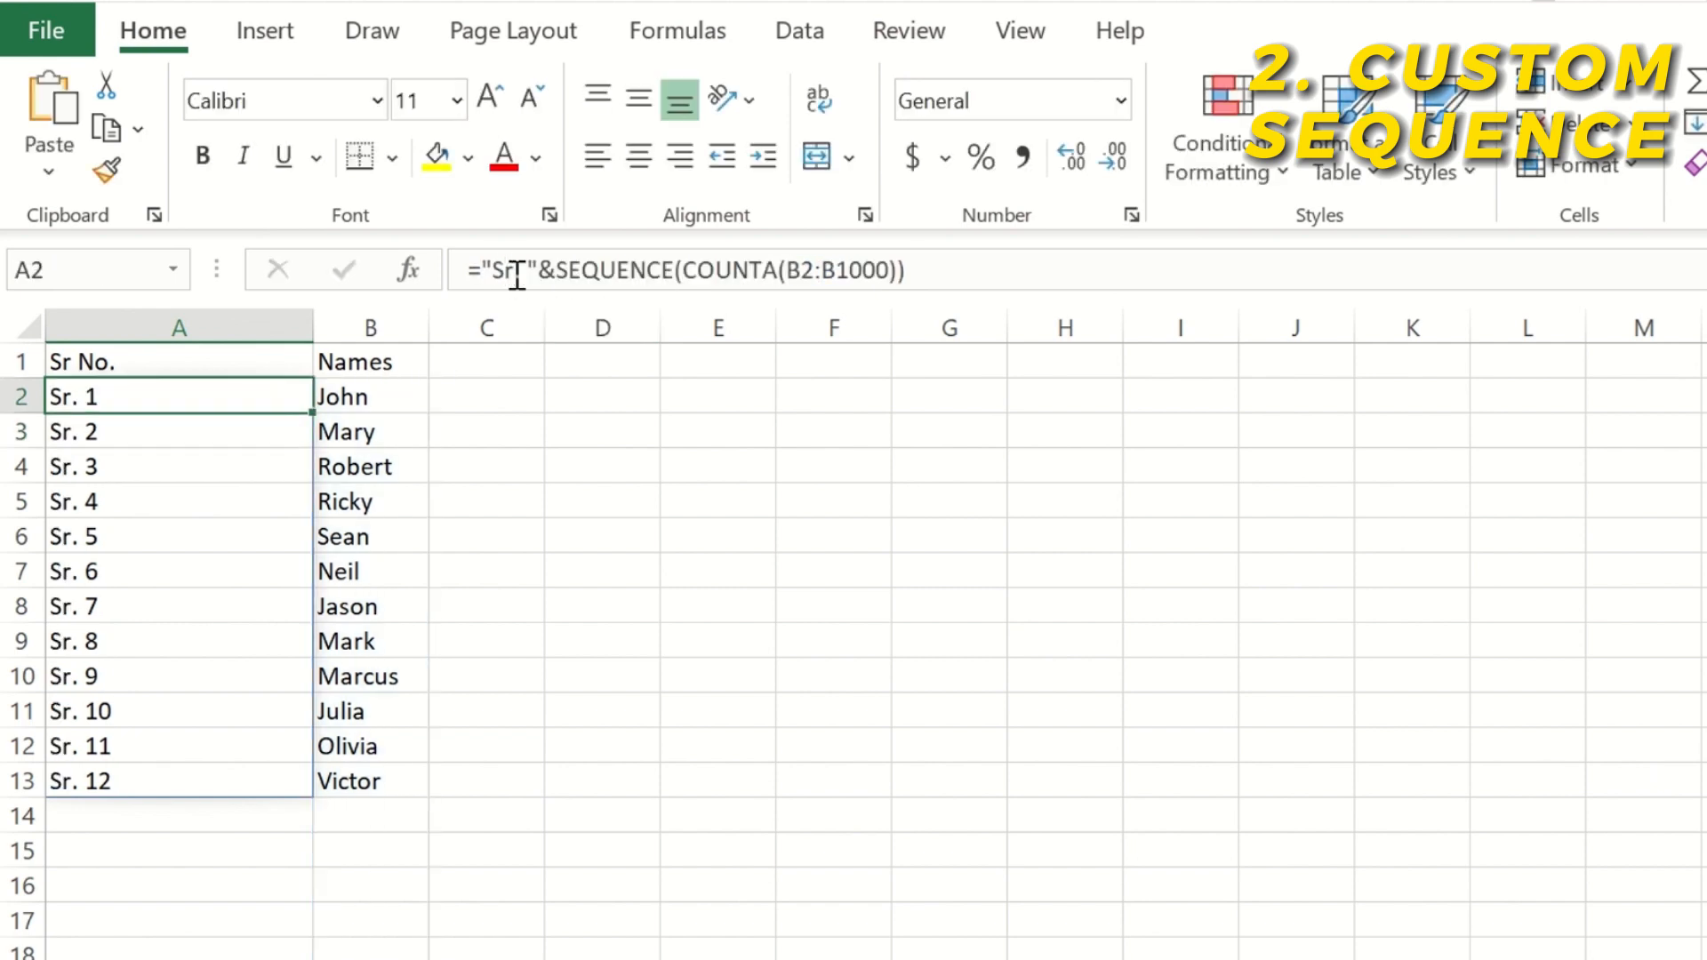
Change the text prefix in the A2 formula to "HackExcel. ", keeping the SEQUENCE and COUNTA part
left_click(517, 271)
key("BackSpace")
key("BackSpace")
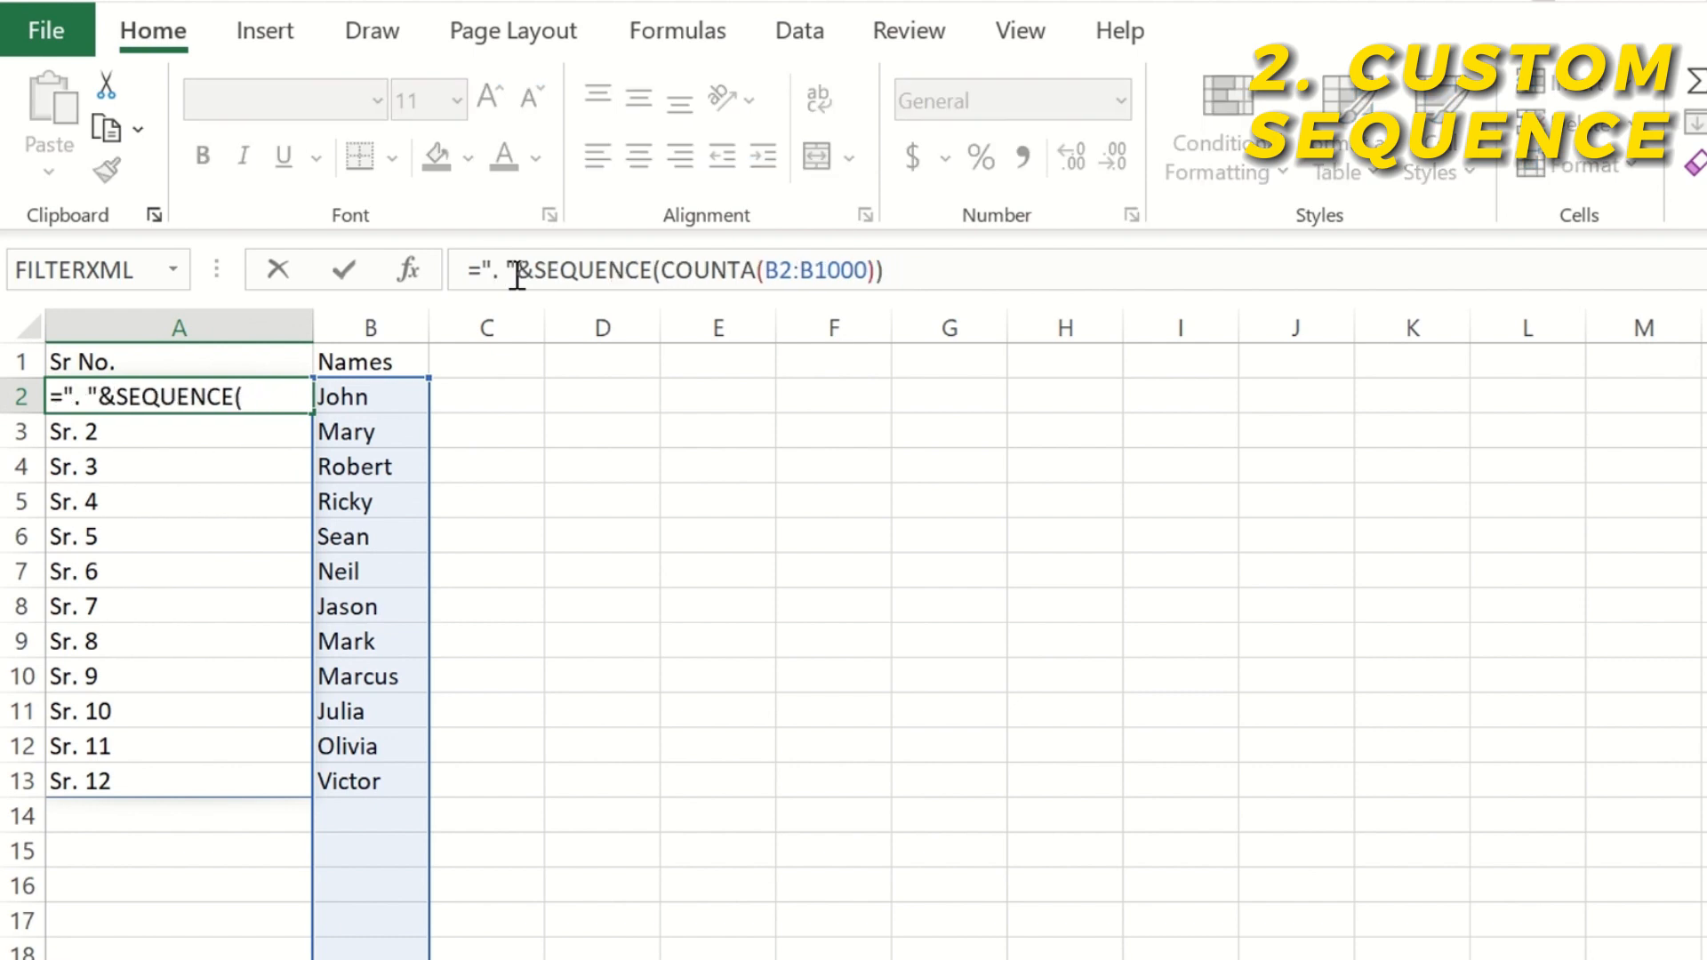
type("HackExce")
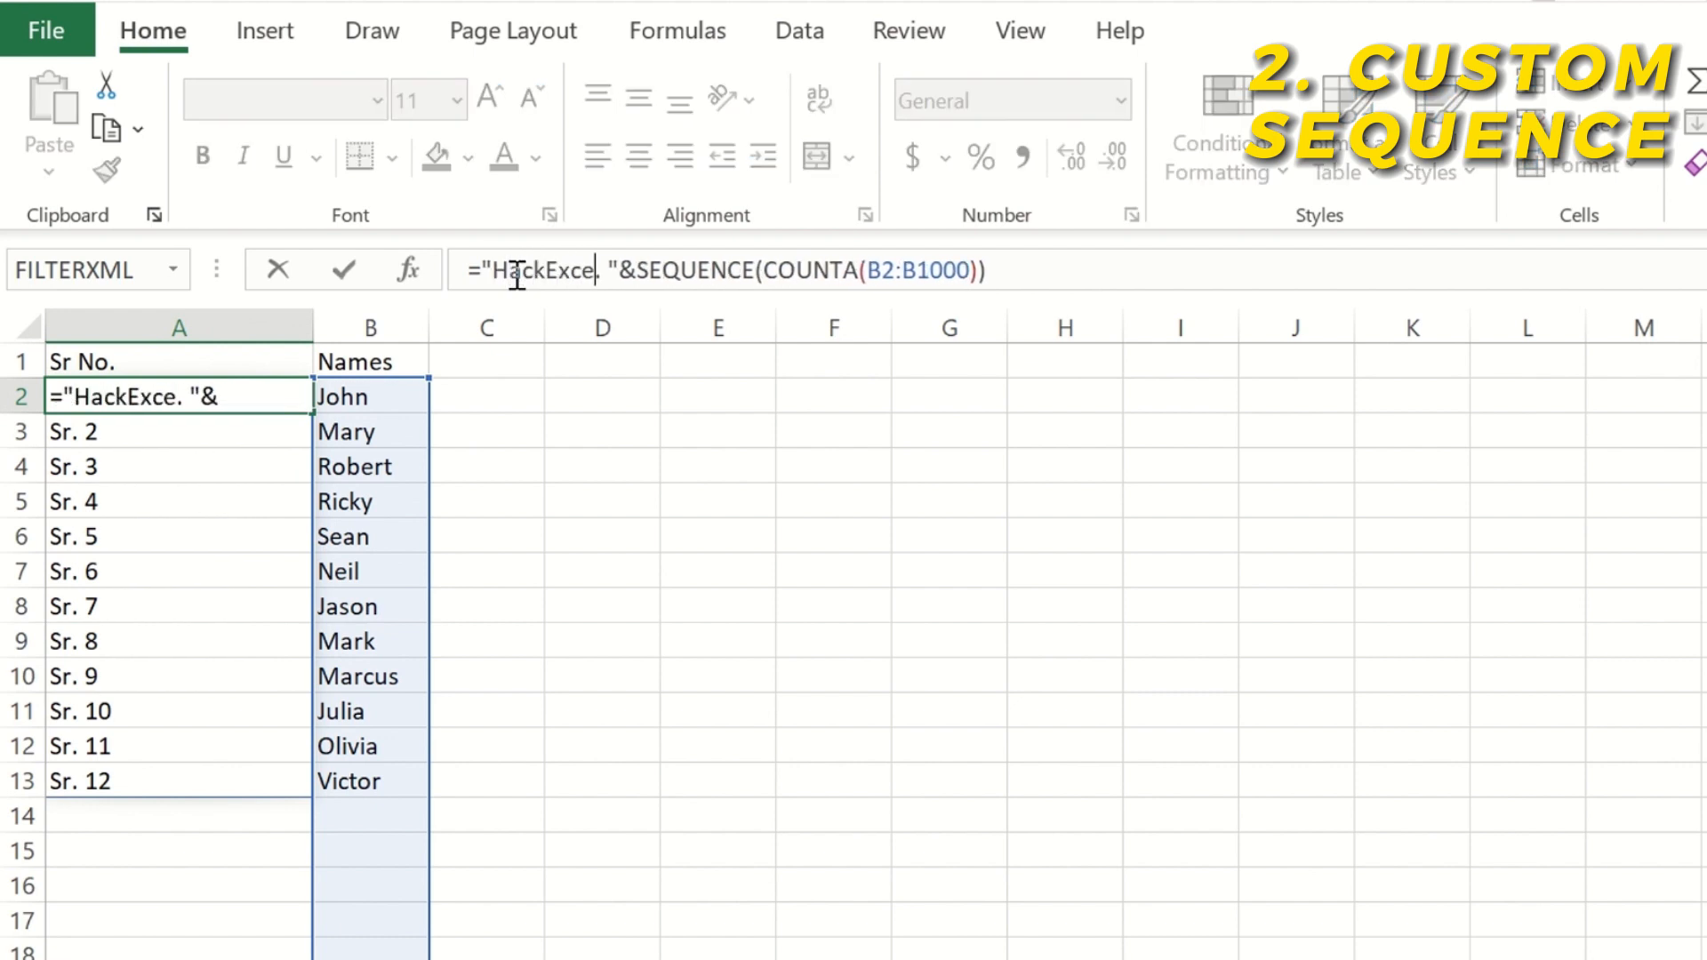
type("l")
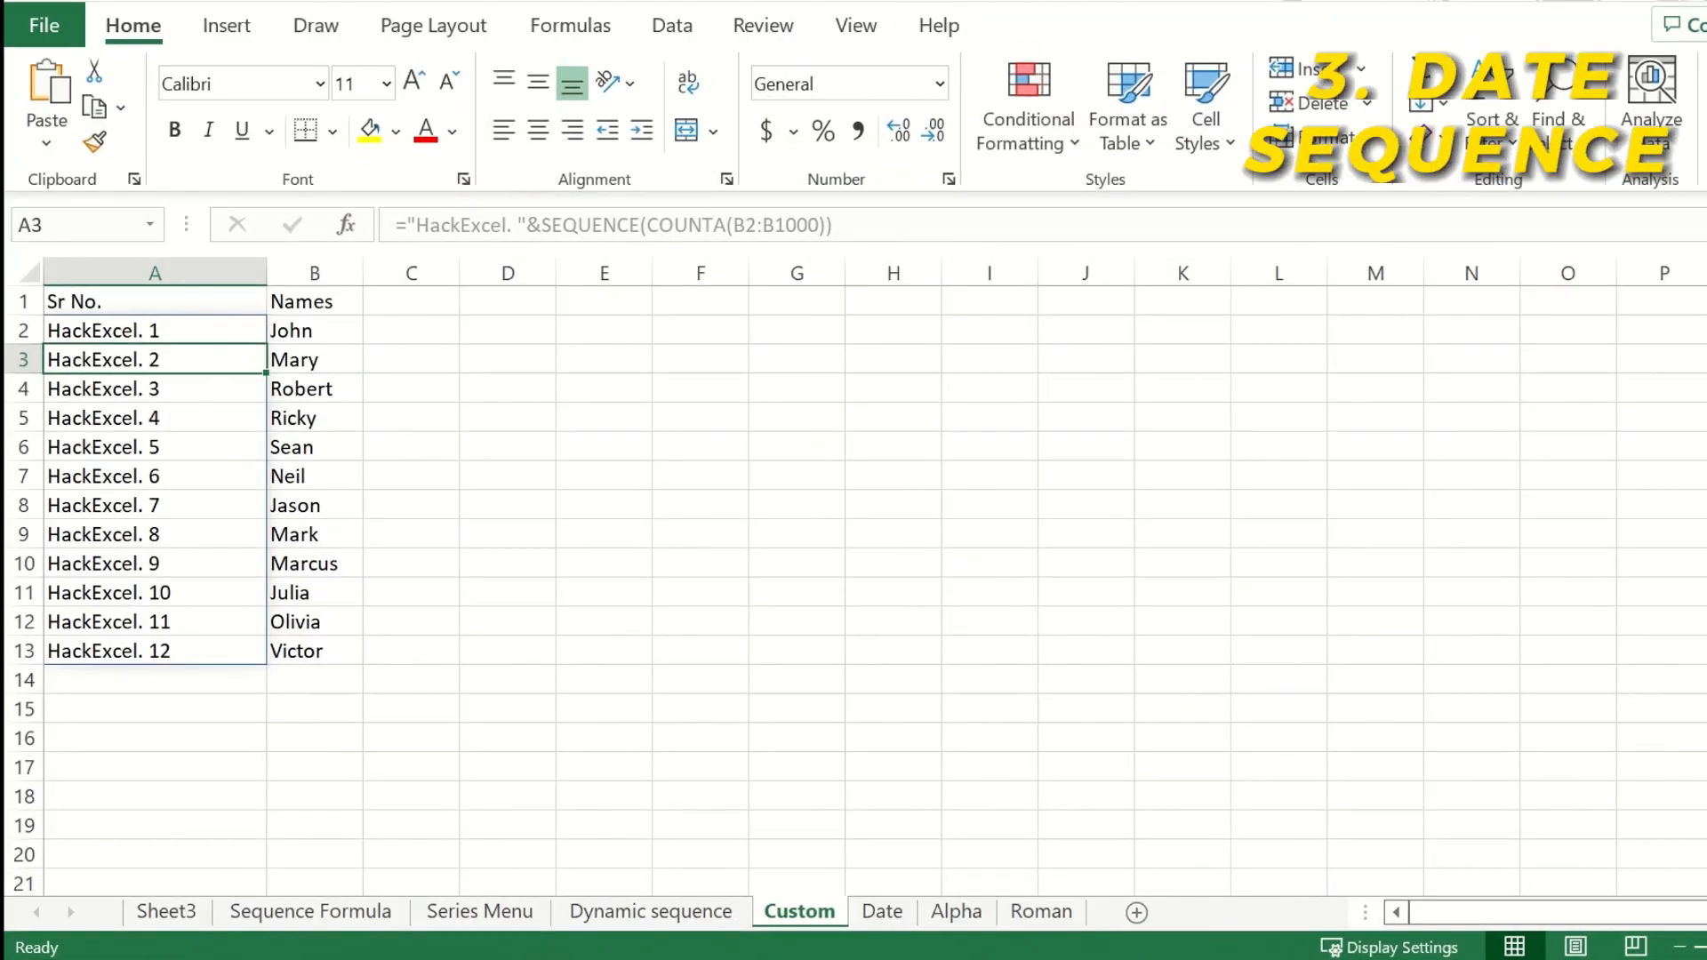
left_click(210, 505)
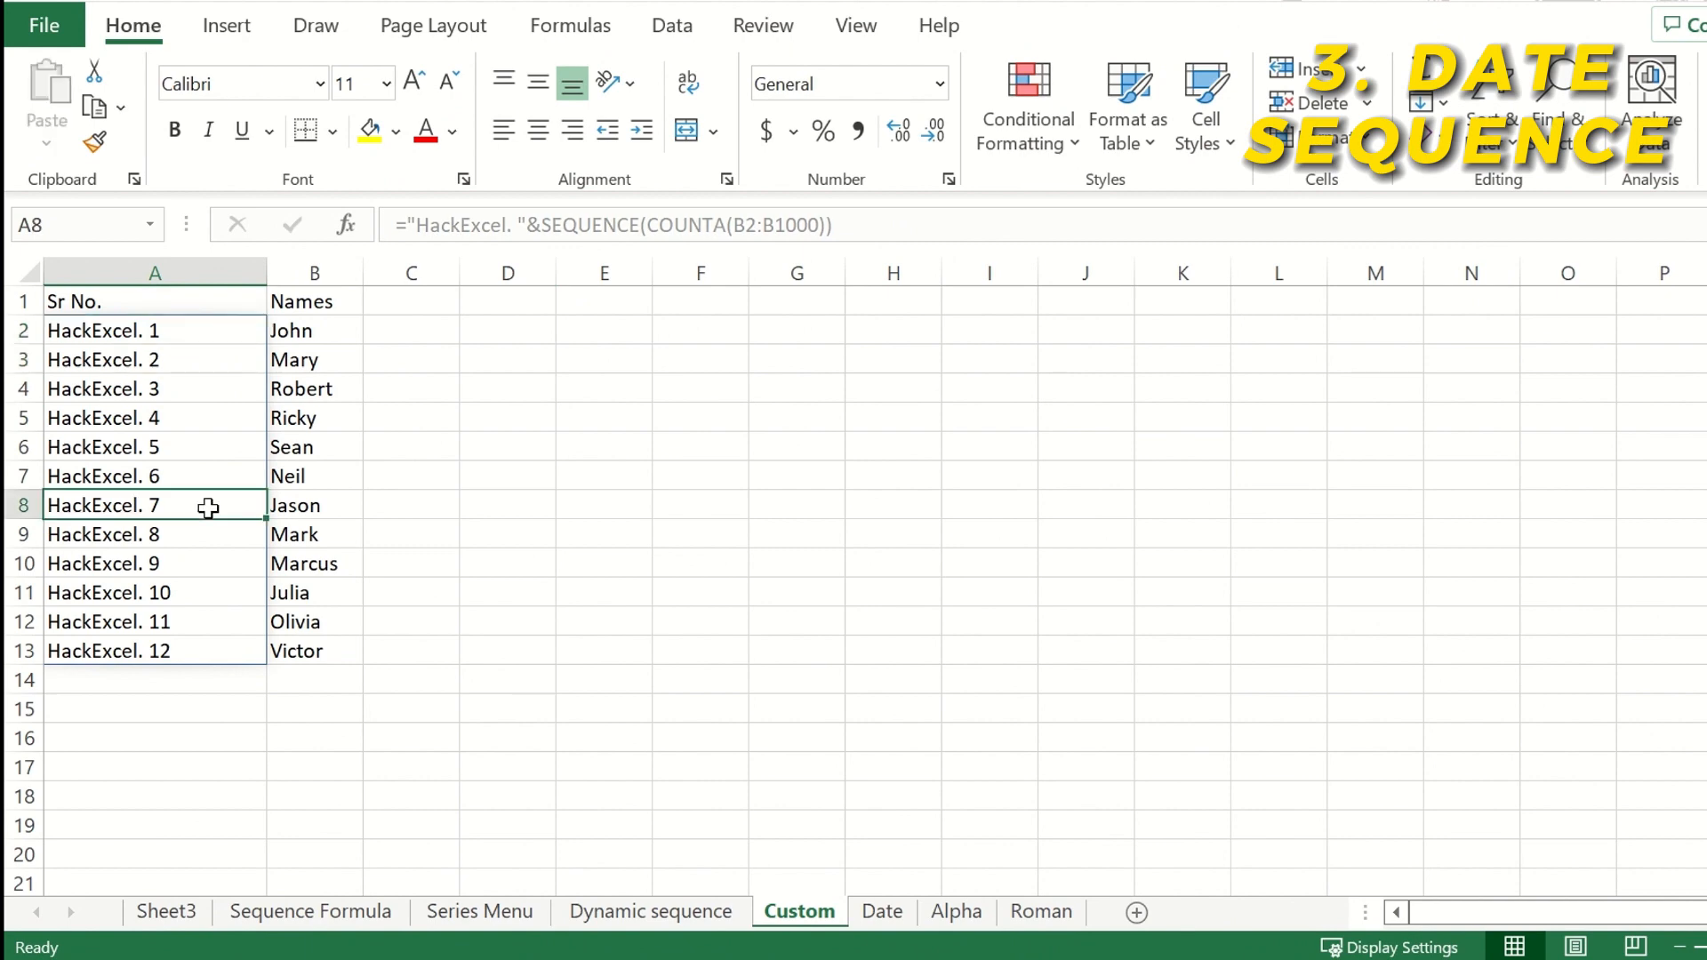
Switch to the Date sheet and examine the attendance sheet's title, name headers, attendance marks and Dates column
left_click(888, 911)
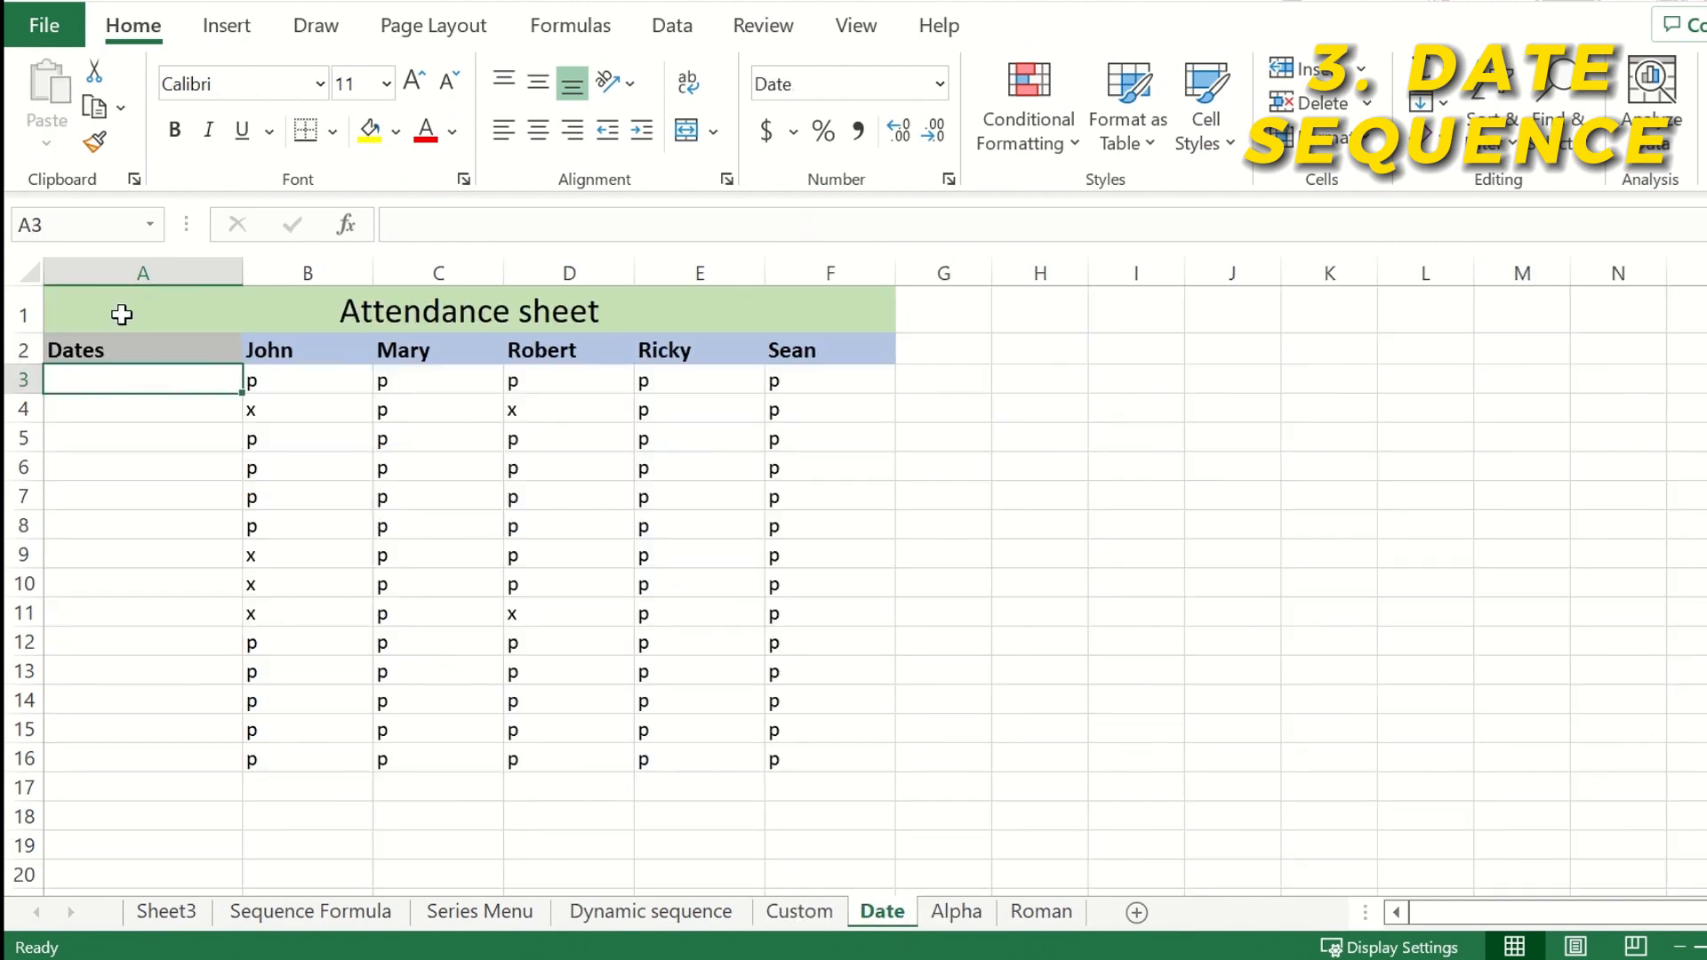
left_click(201, 318)
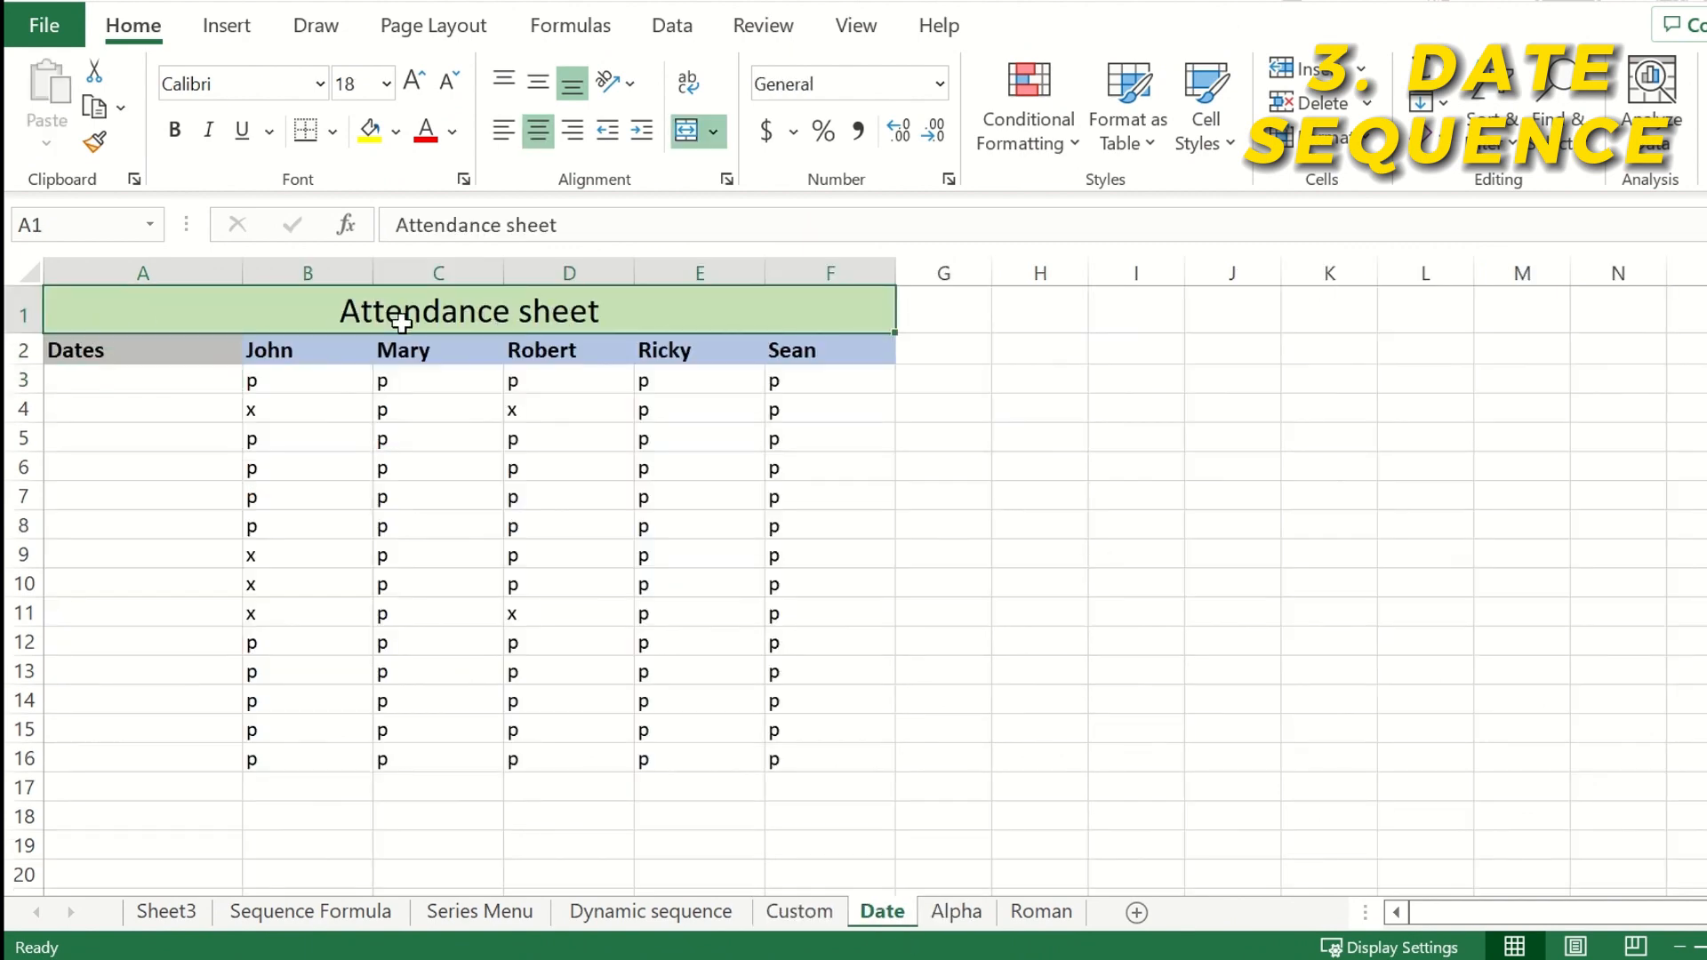
double_click(359, 311)
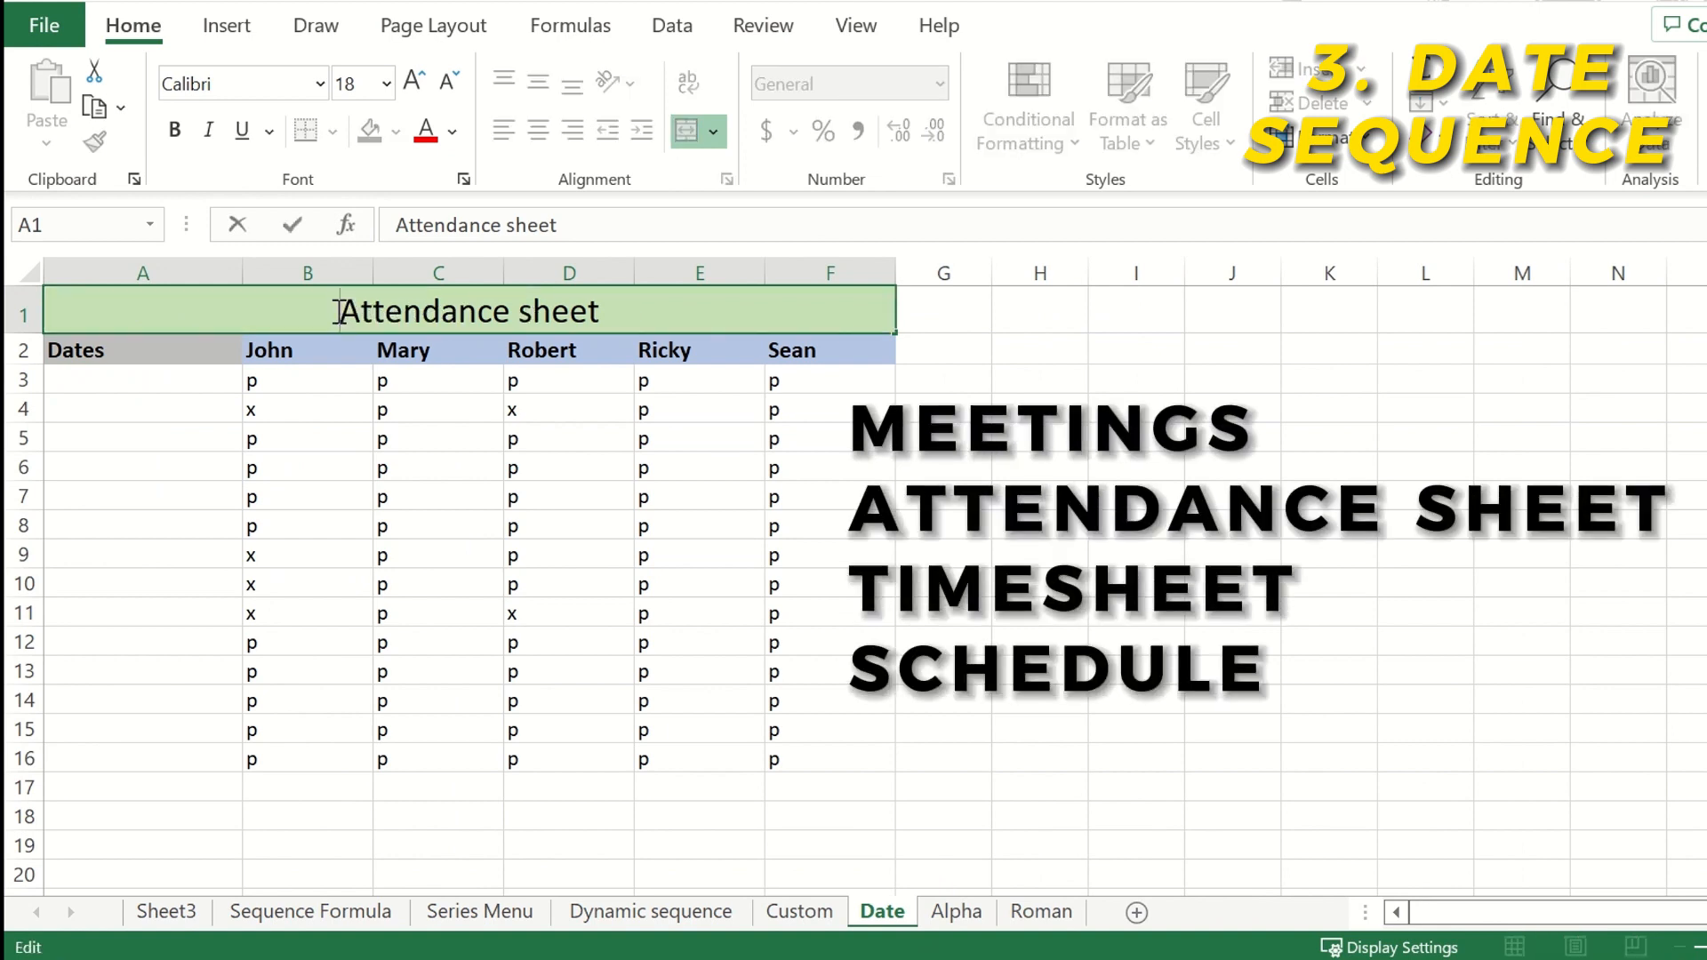
left_click_drag(335, 305, 670, 304)
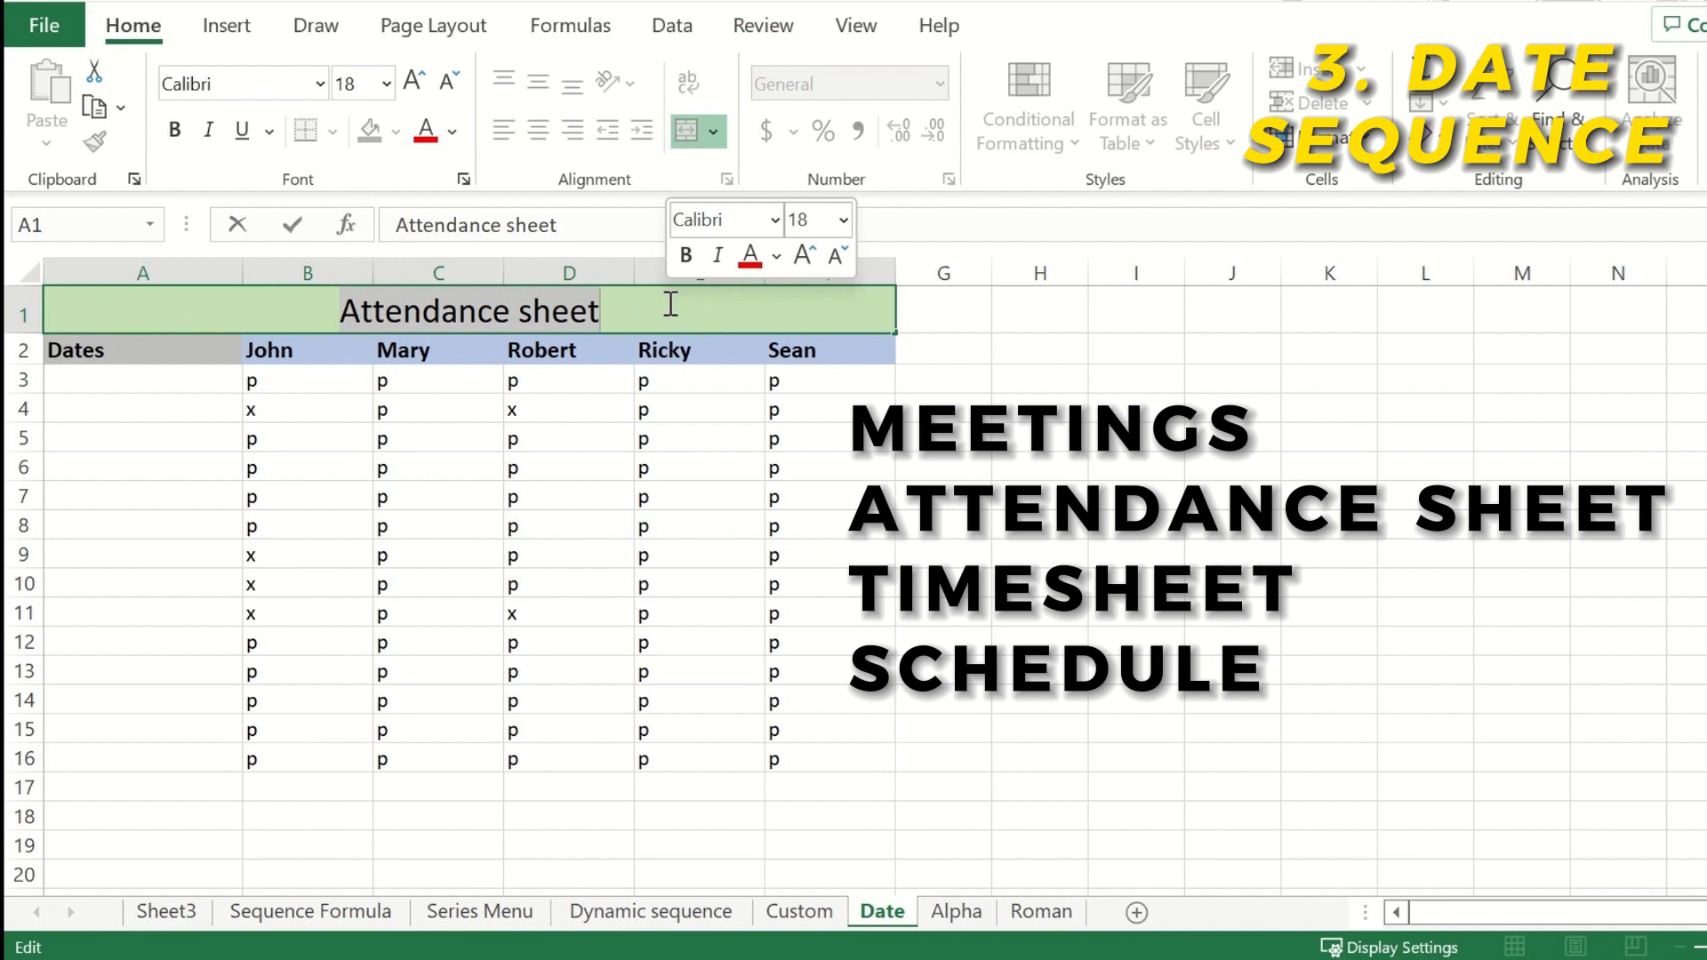
key("Escape")
left_click_drag(339, 353, 789, 350)
left_click_drag(161, 370, 161, 773)
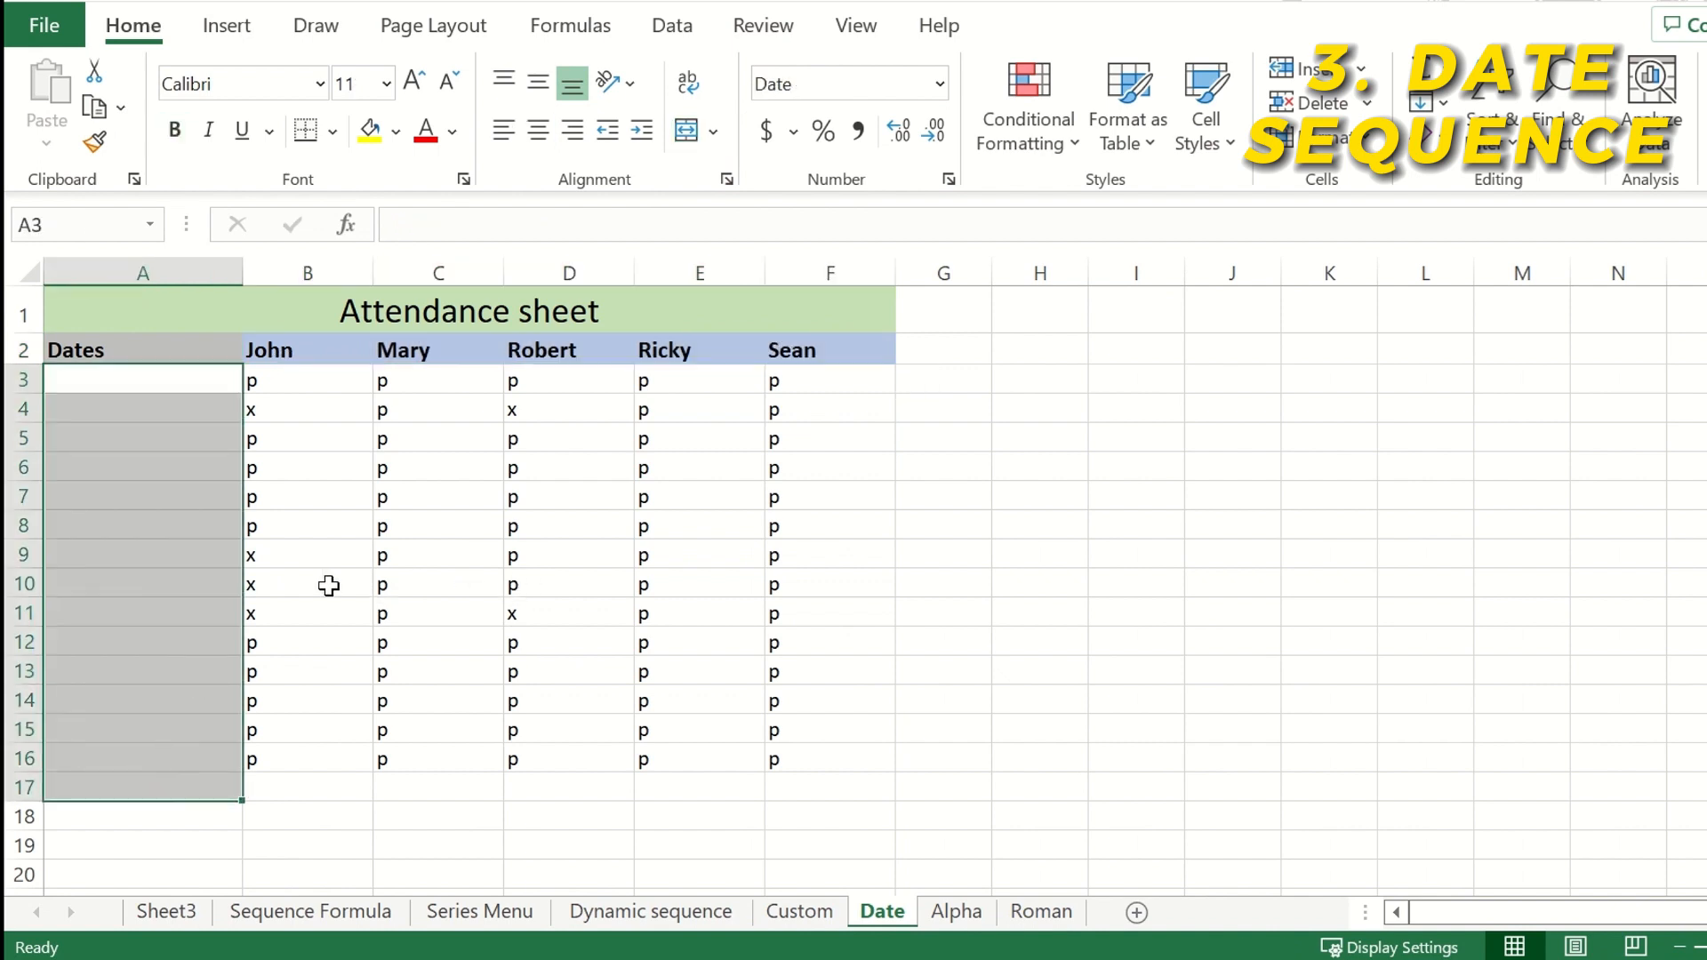
left_click(298, 556)
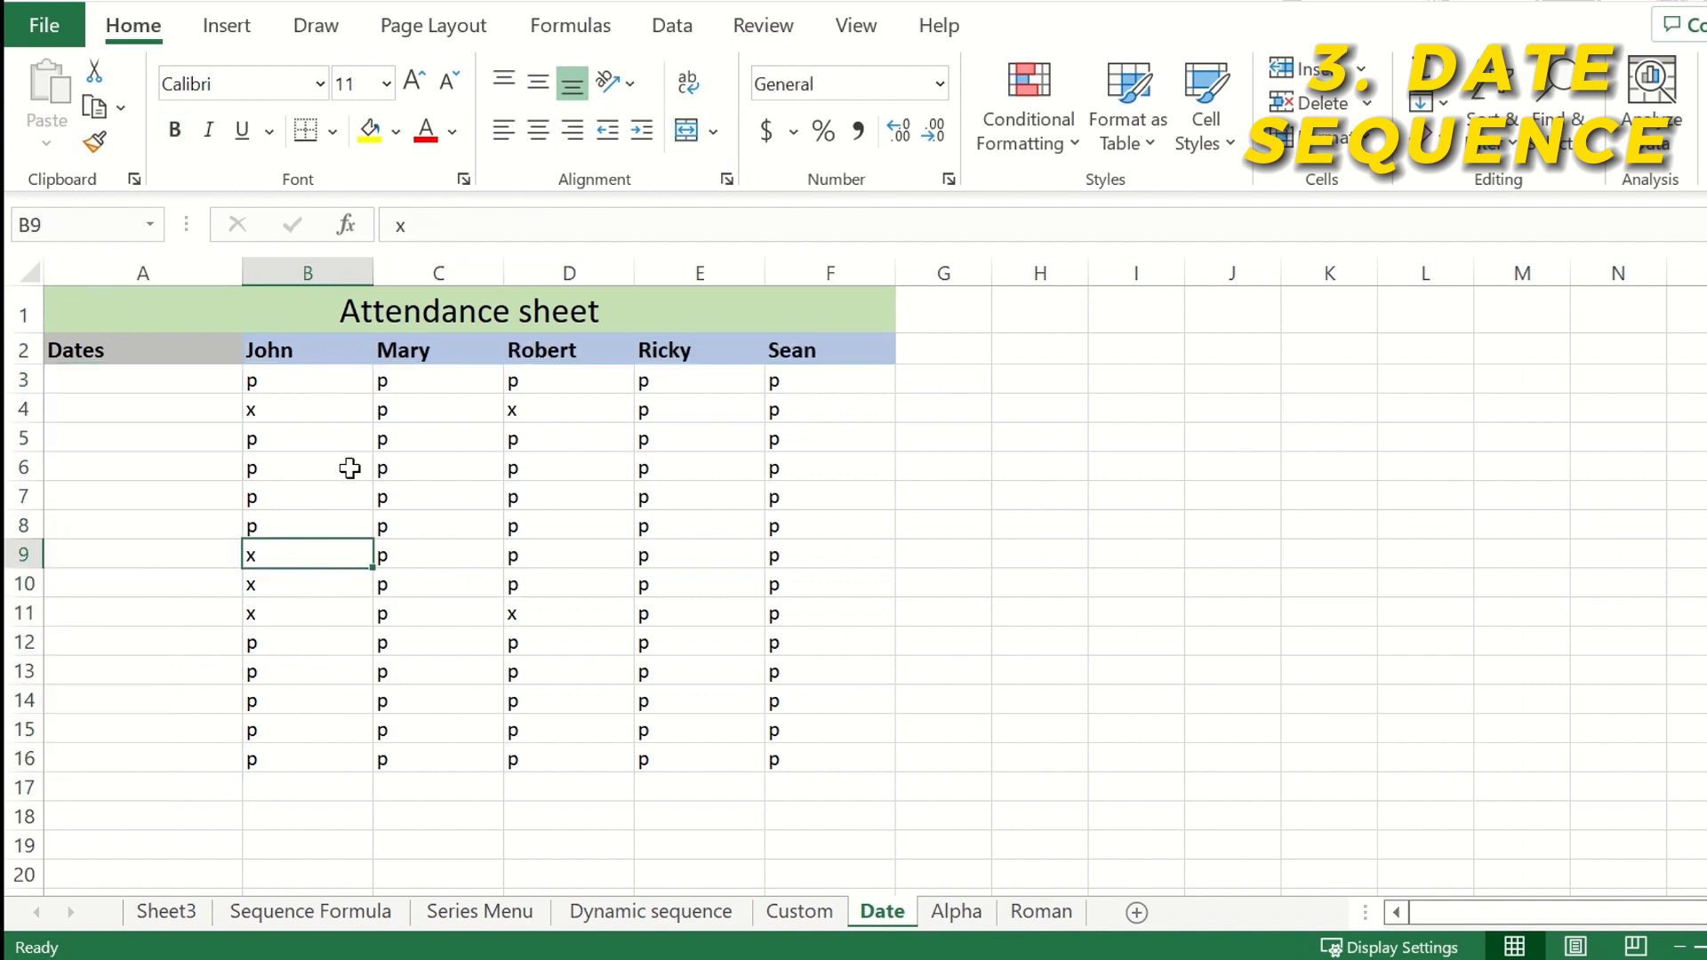
Enter the start date 2023-01-01 in cell A3 under Dates
left_click(84, 381)
type("2023-")
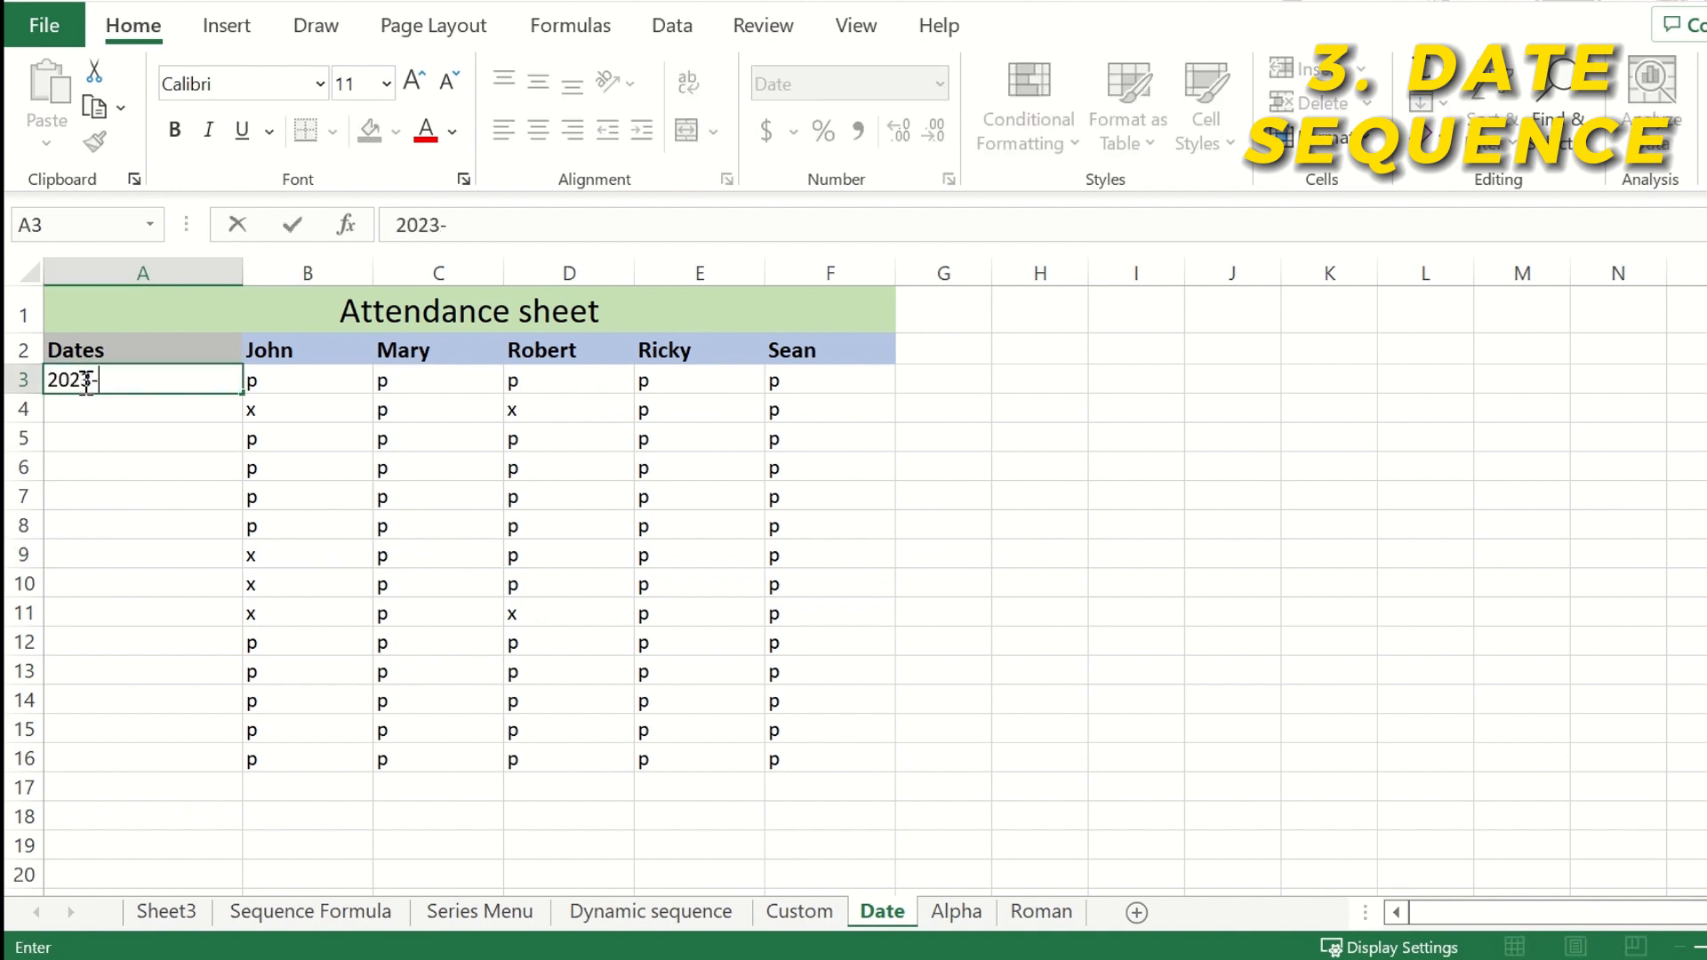
type("01-23")
key("BackSpace")
key("BackSpace")
type("01")
key("Return")
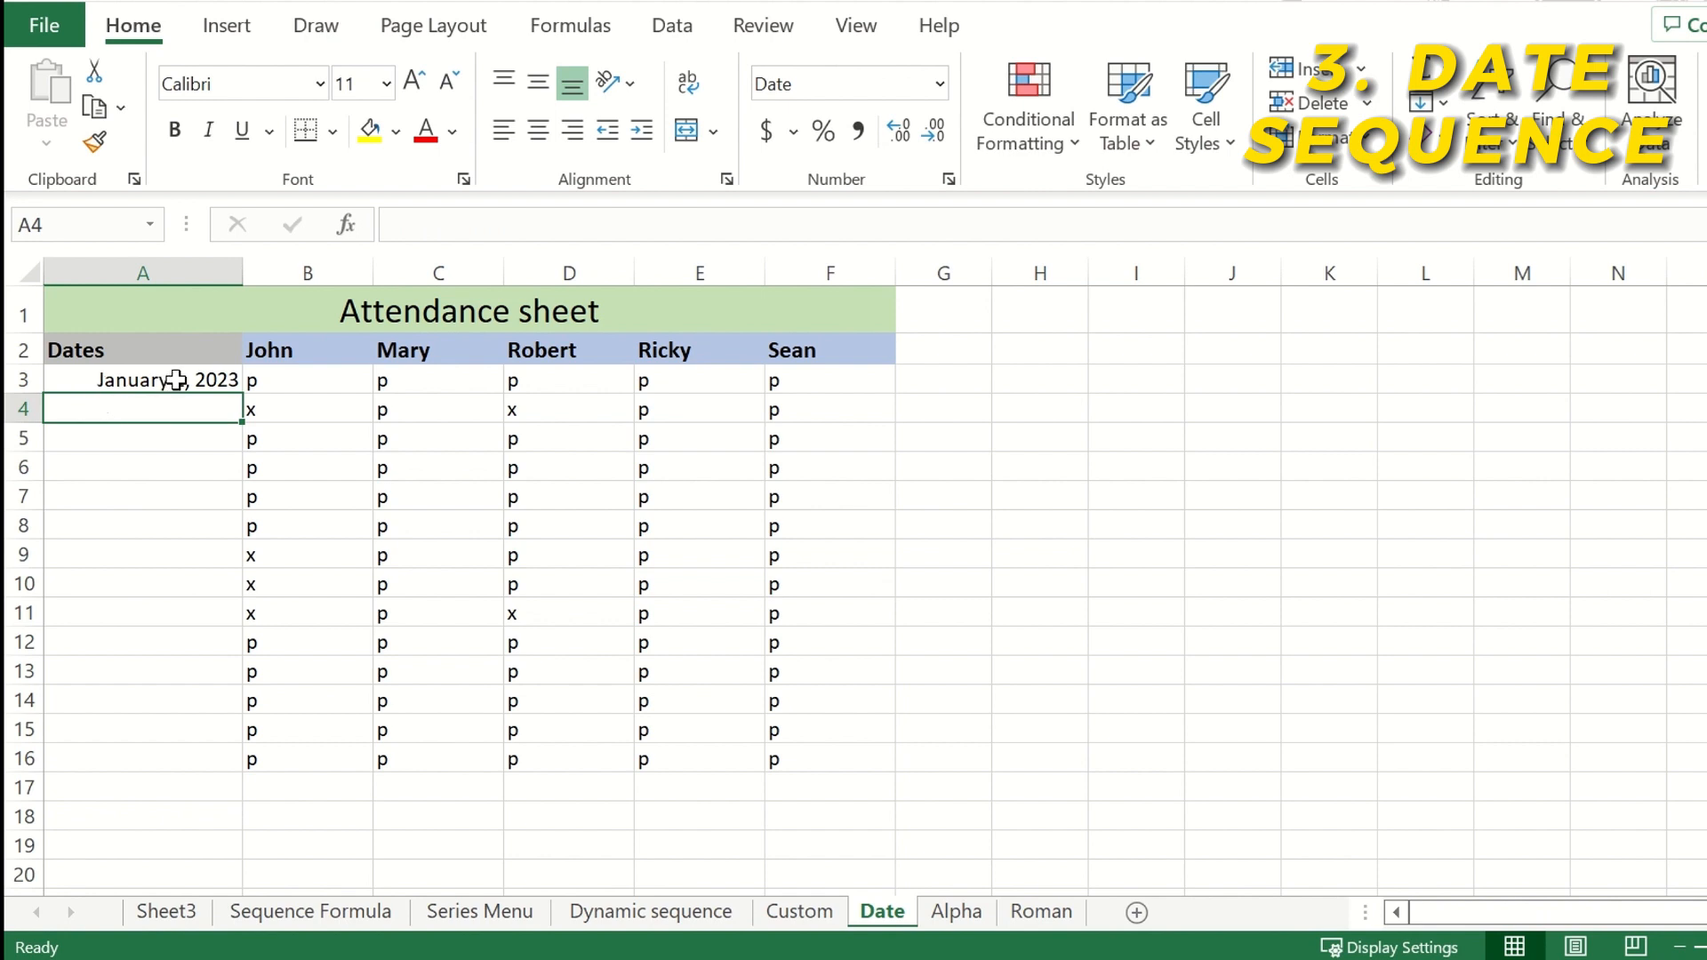
Fill daily dates down column A from A3 and clear the extra February date in A34, ending the list at January 31, 2023
left_click(238, 381)
left_click_drag(242, 394, 203, 889)
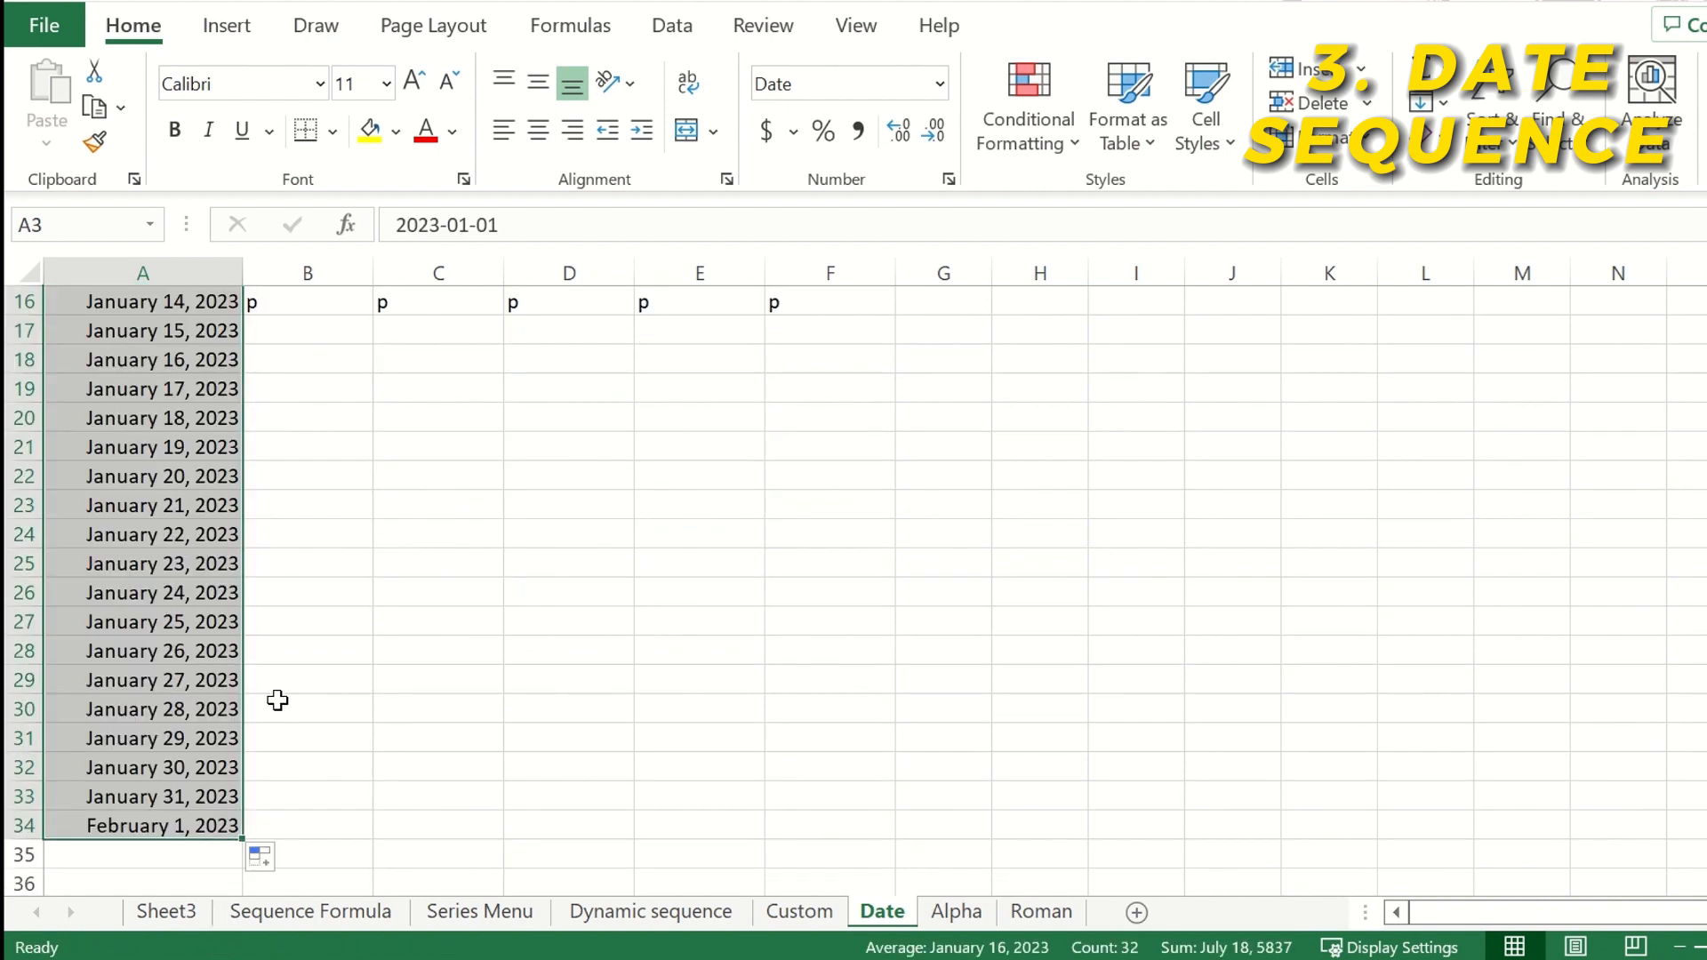
left_click(185, 819)
key("Delete")
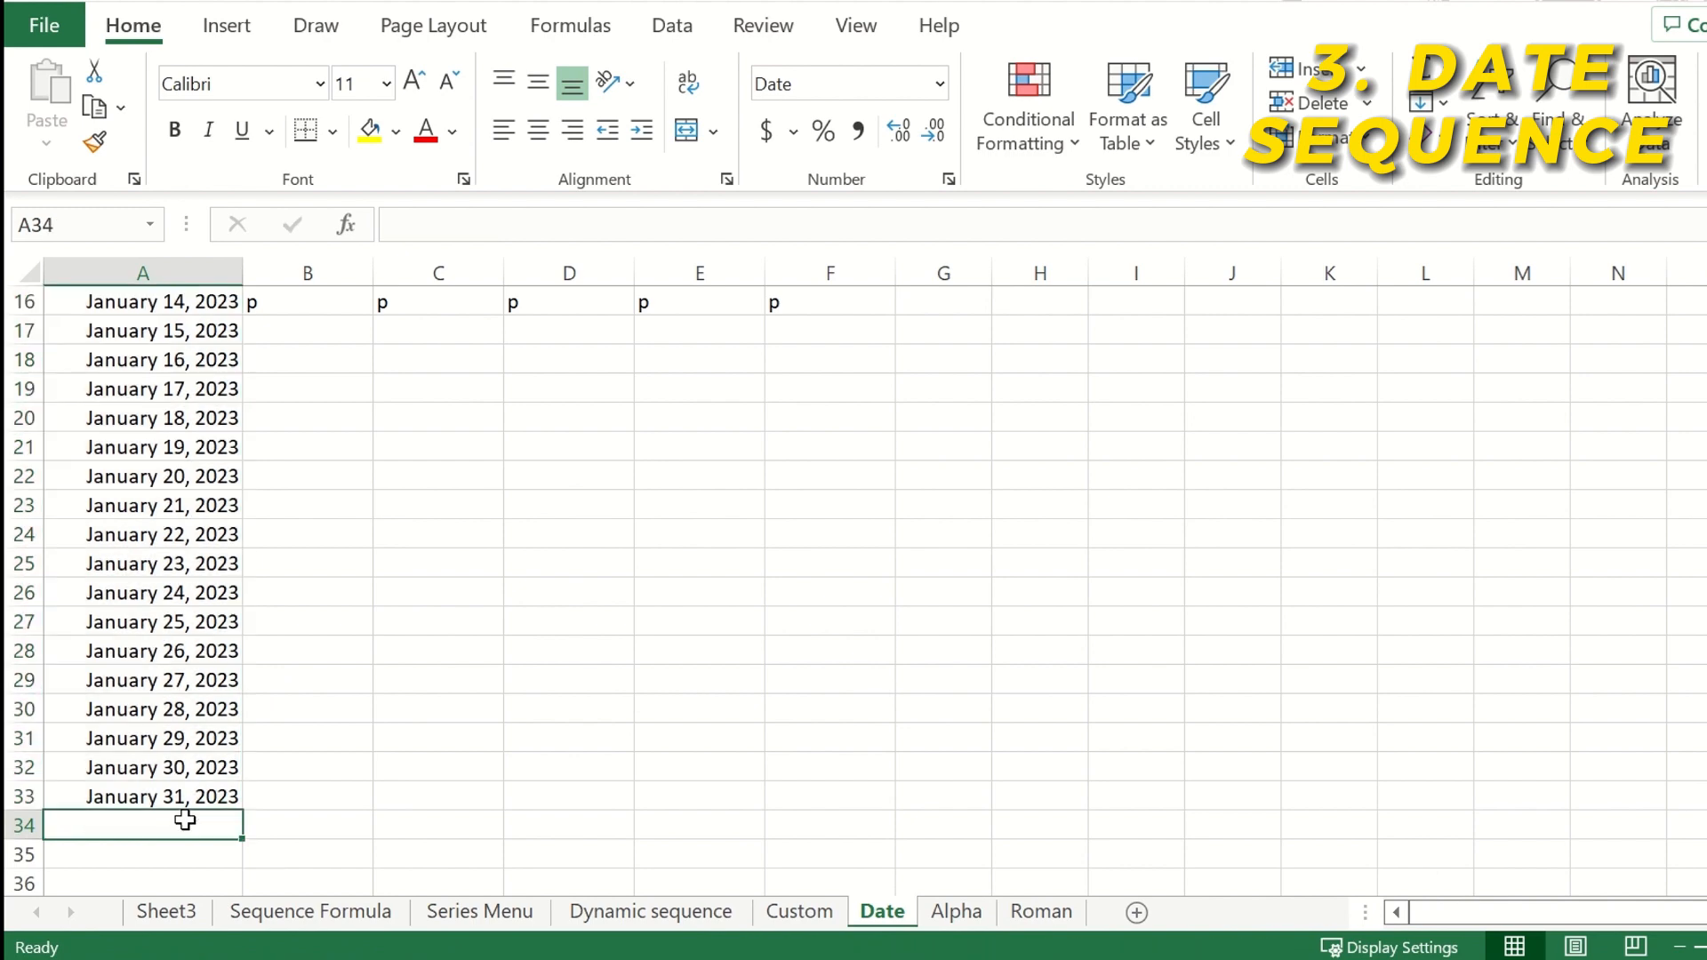
left_click(308, 652)
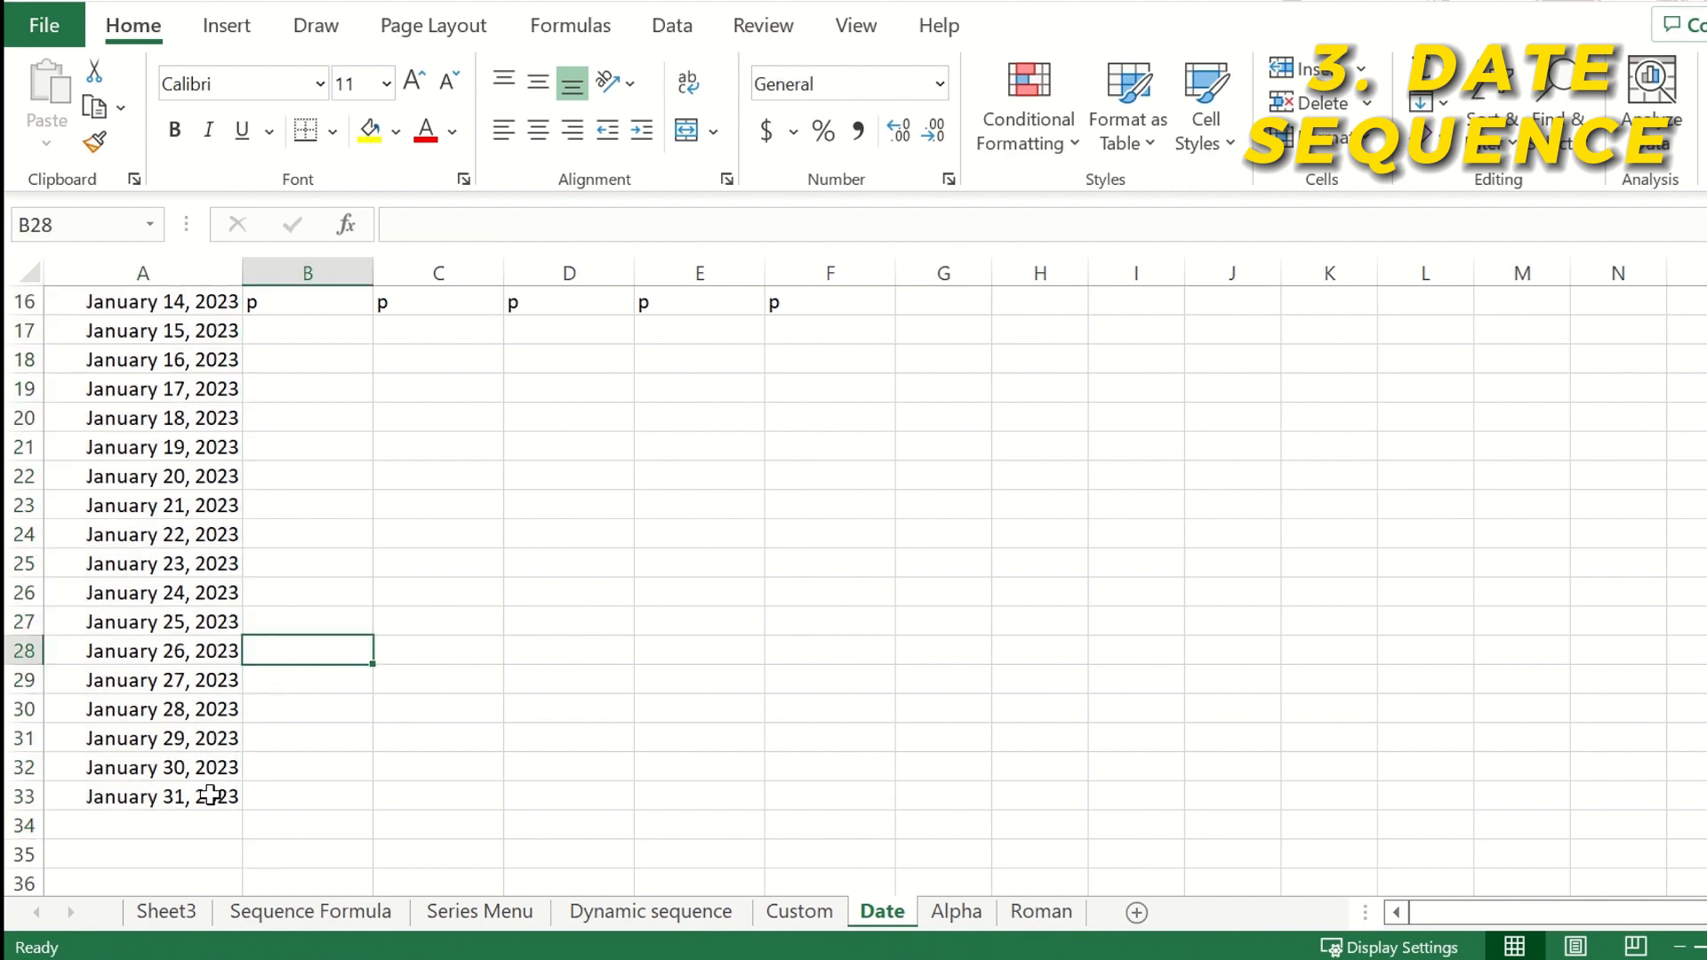
Clear the filled dates below A3, keeping only January 1, 2023
scroll(210, 770, "up", 5)
left_click(180, 369)
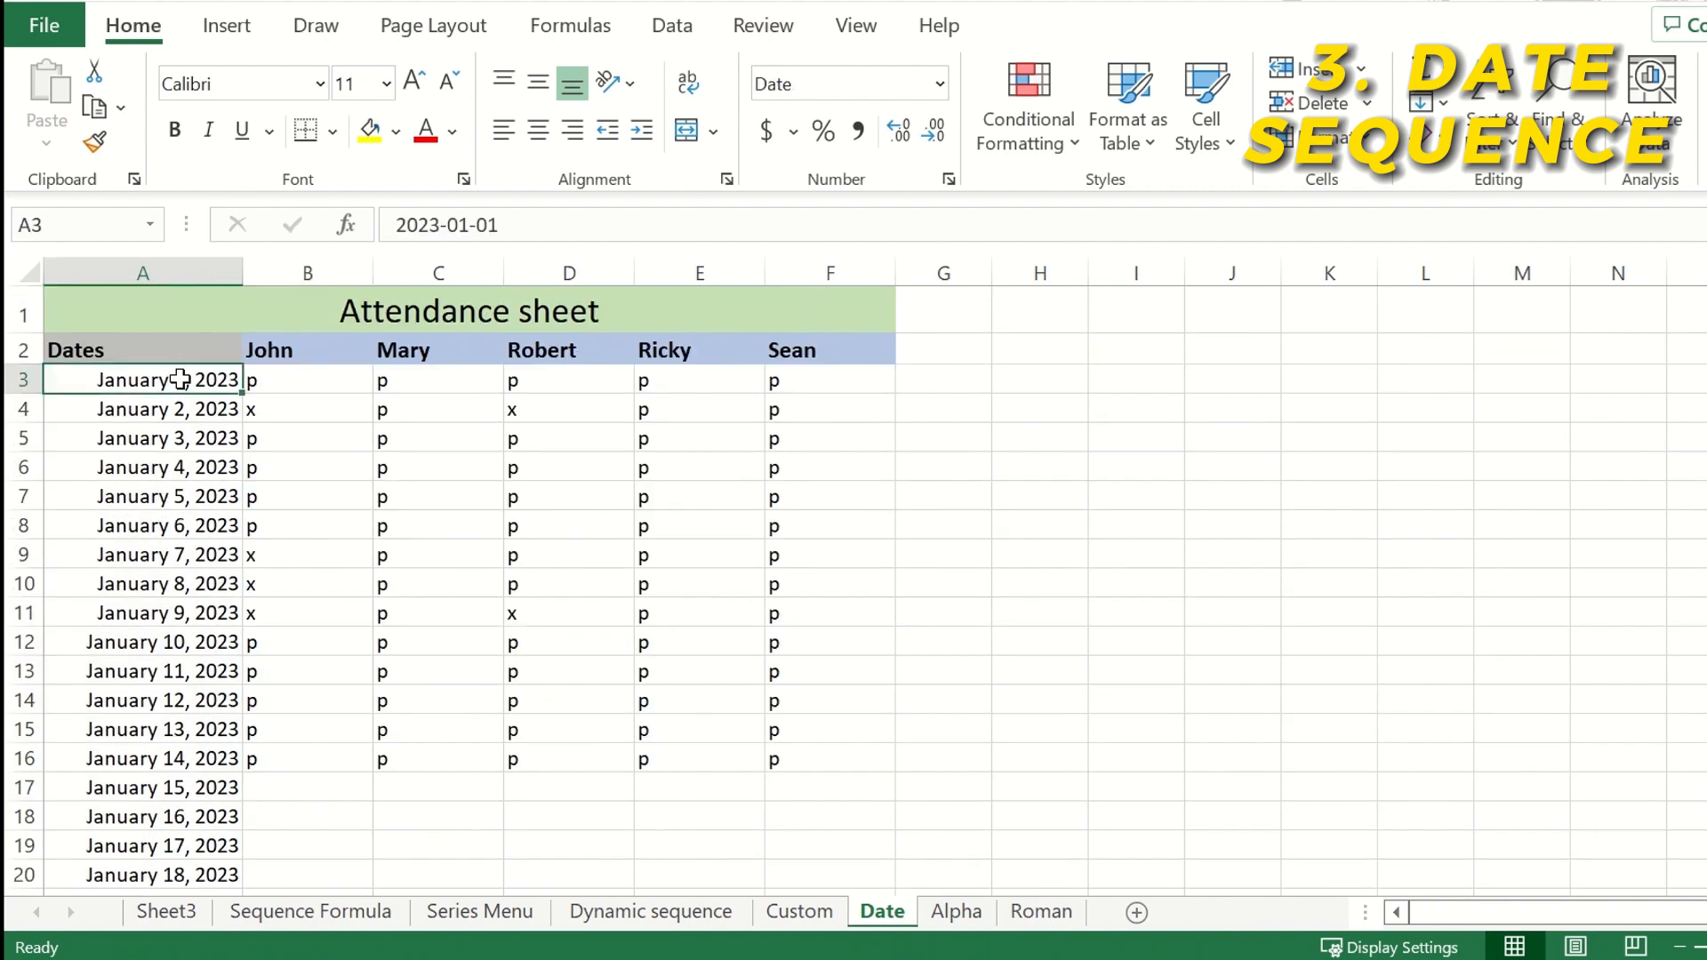
key("ctrl+Down")
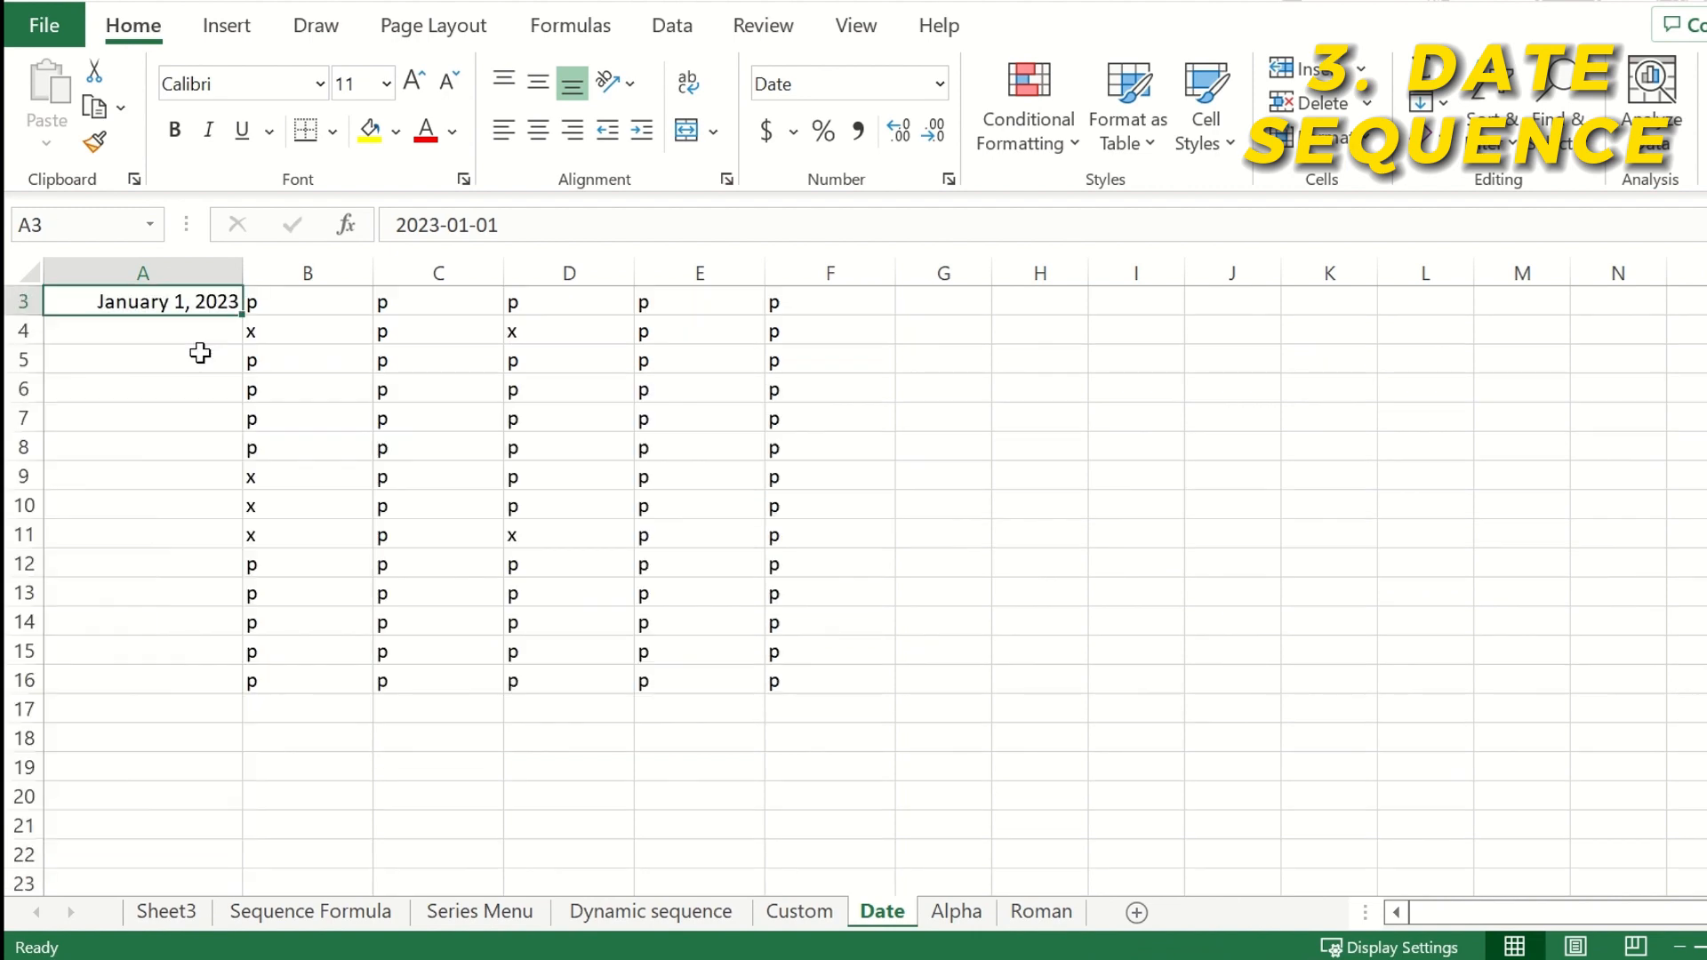
scroll(200, 353, "up", 1)
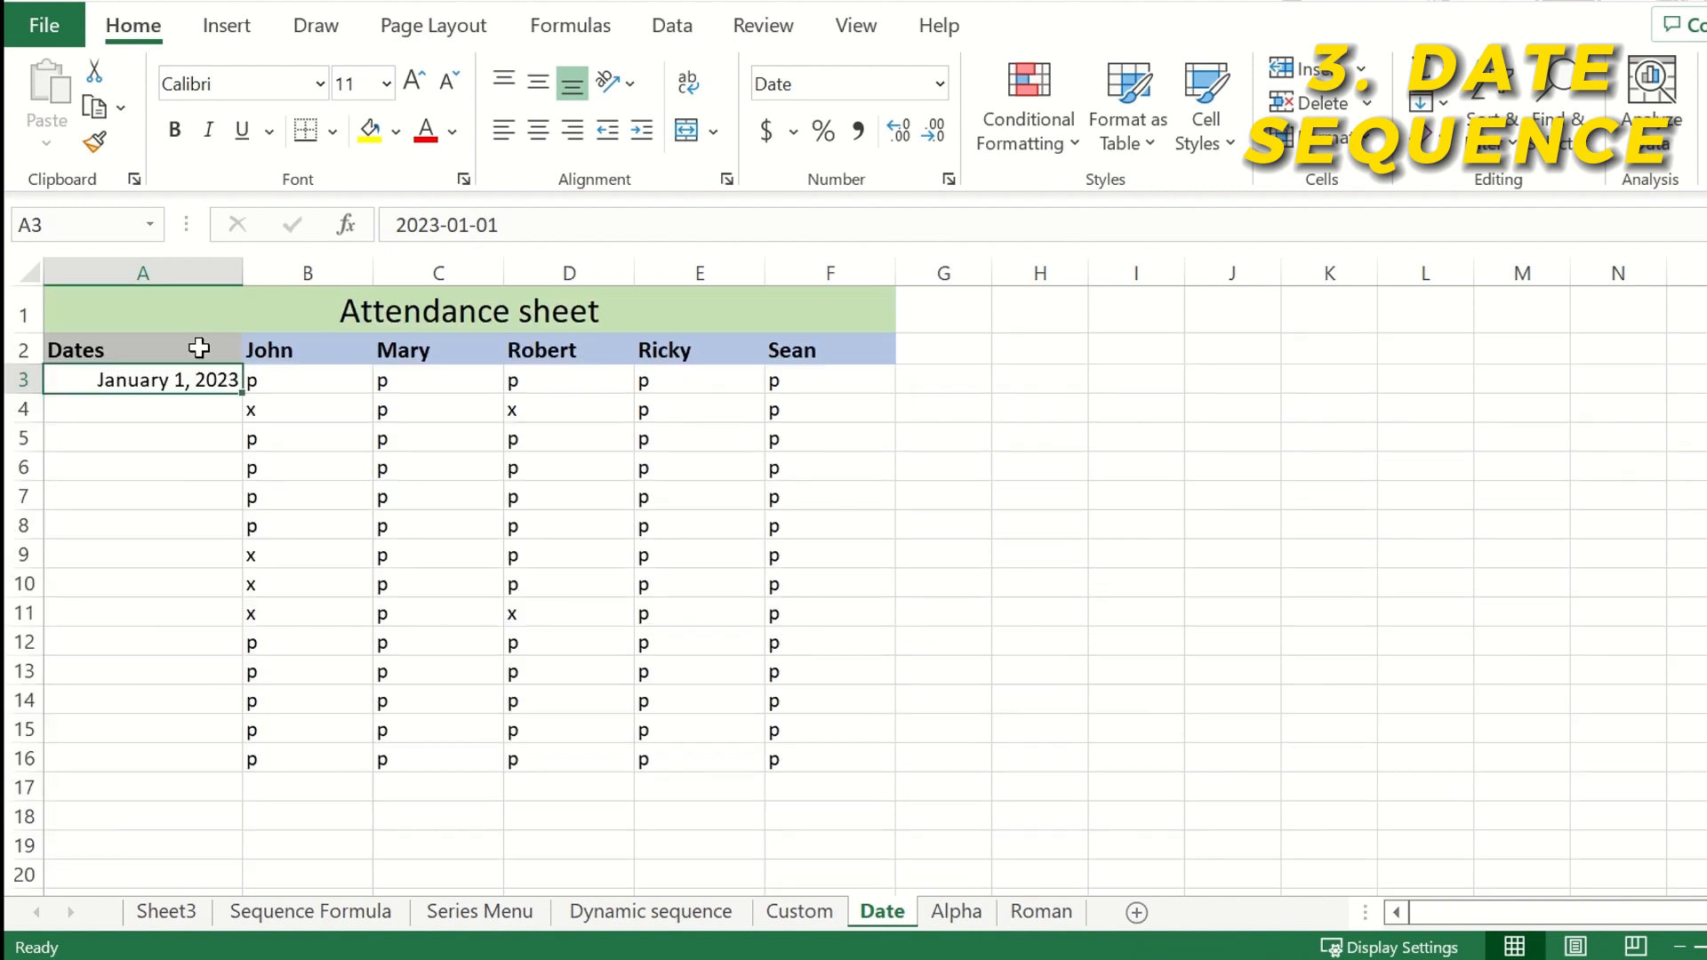
Auto-fill the dates from A3 down to the last attendance row, check that row, and undo the fill
double_click(241, 393)
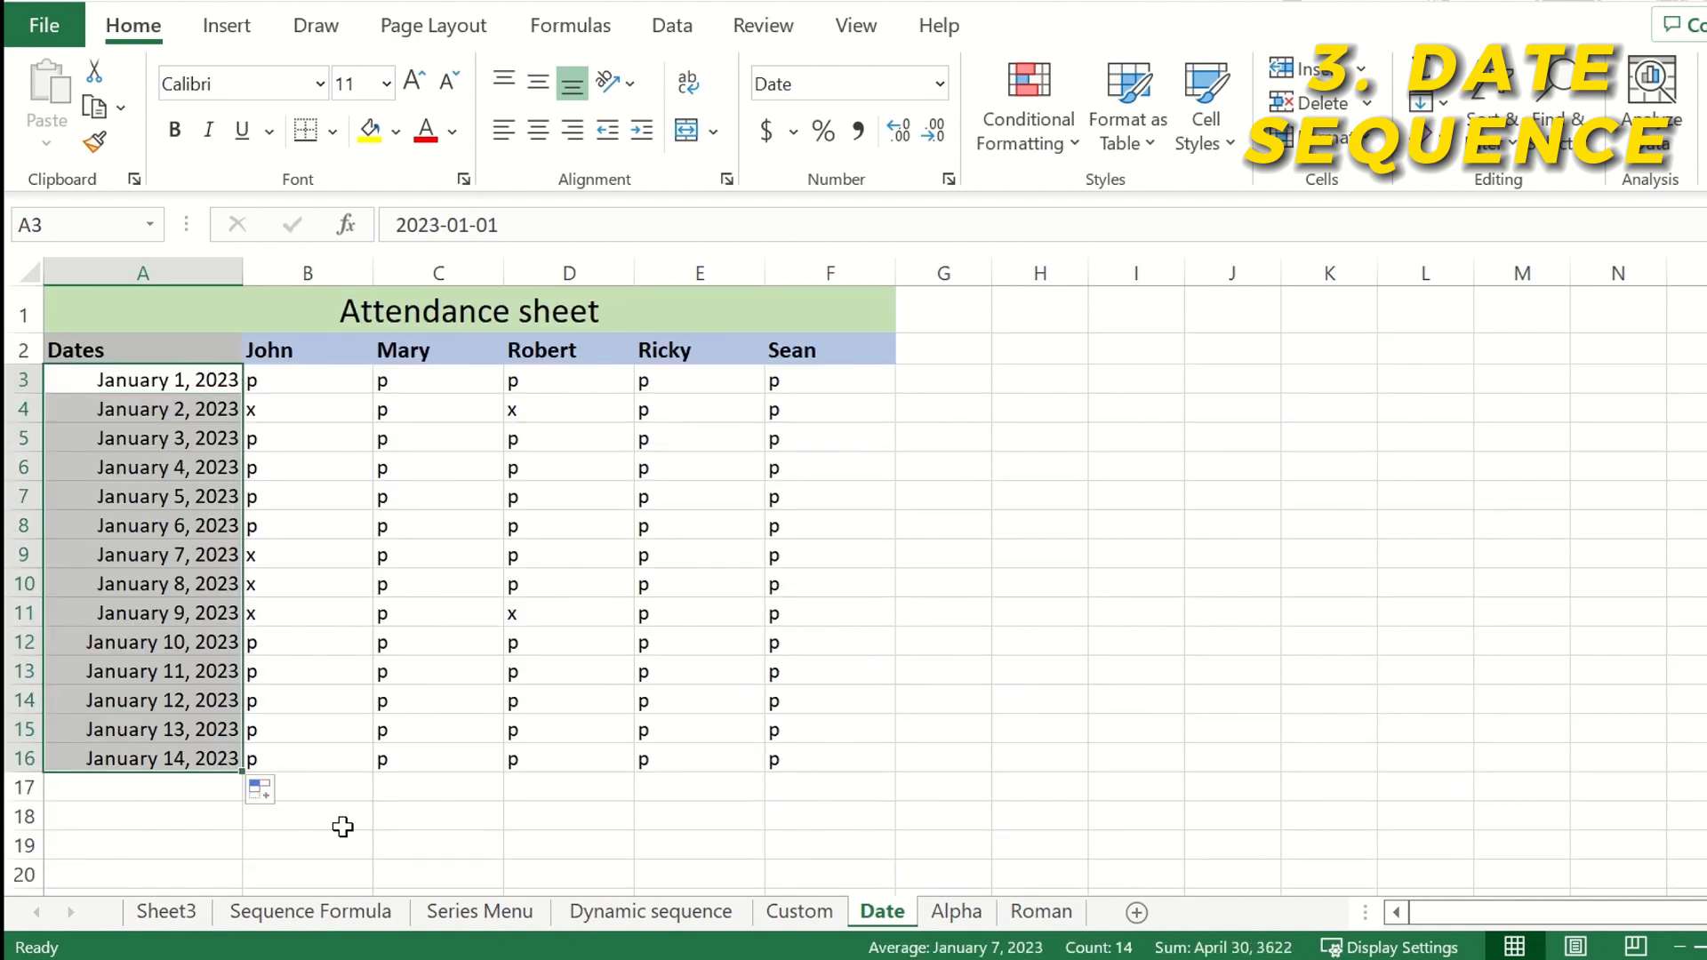
left_click(321, 845)
left_click_drag(178, 758, 779, 772)
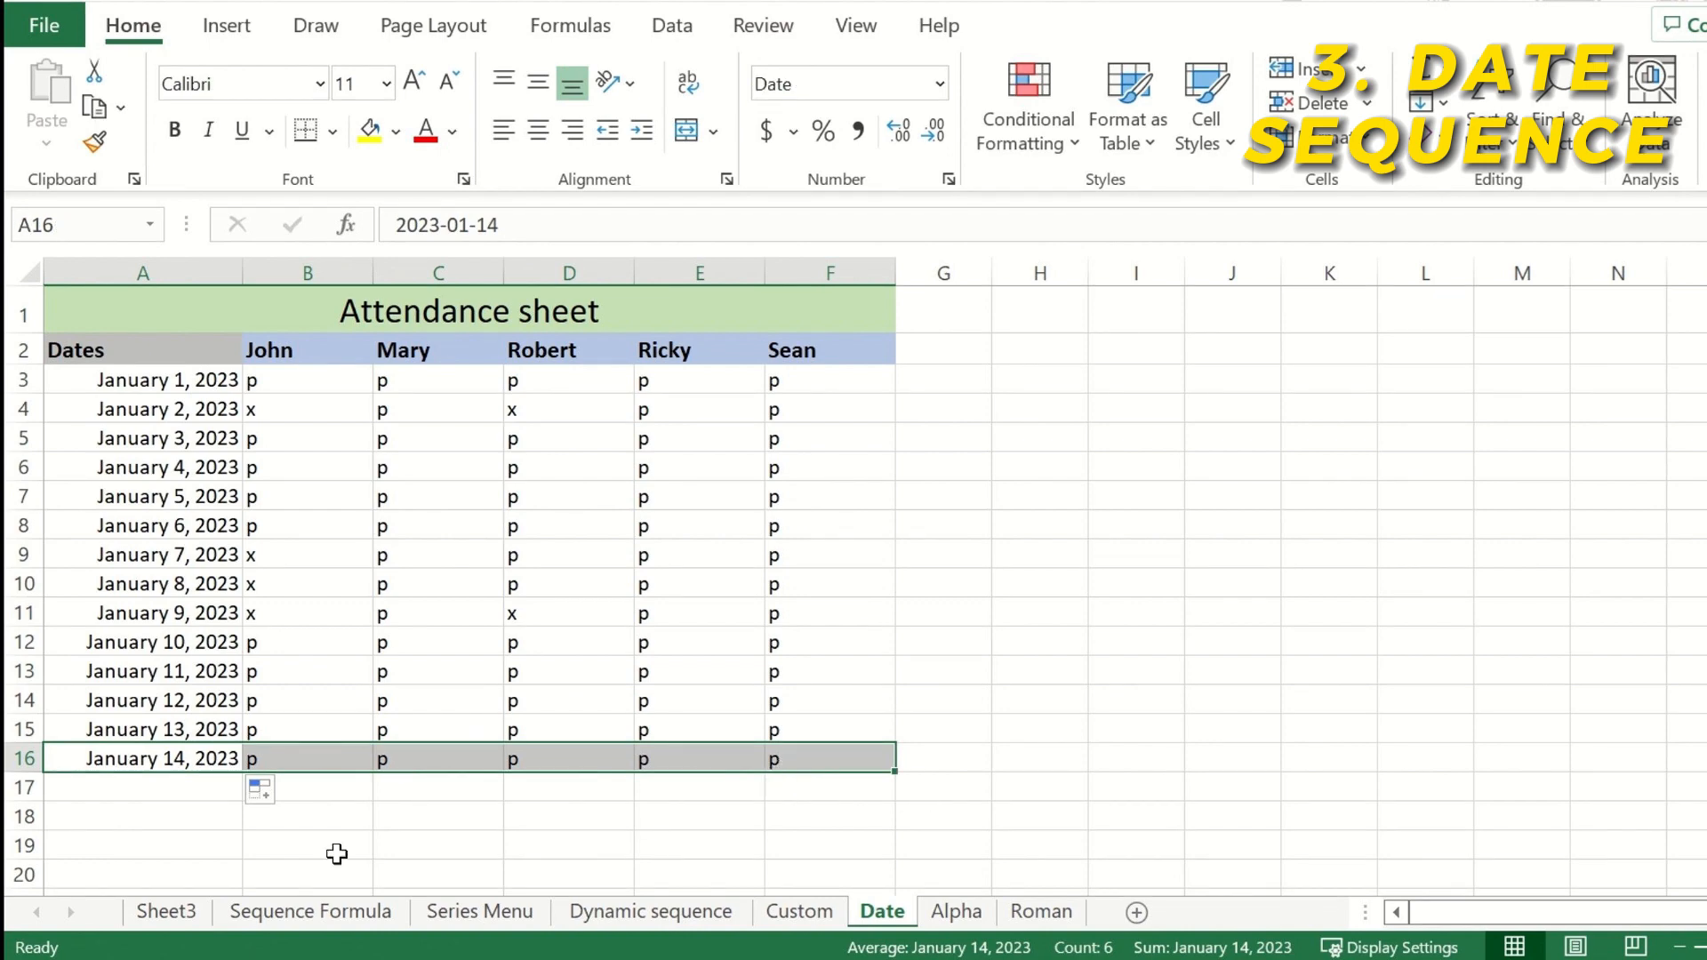
left_click(256, 849)
key("ctrl+z")
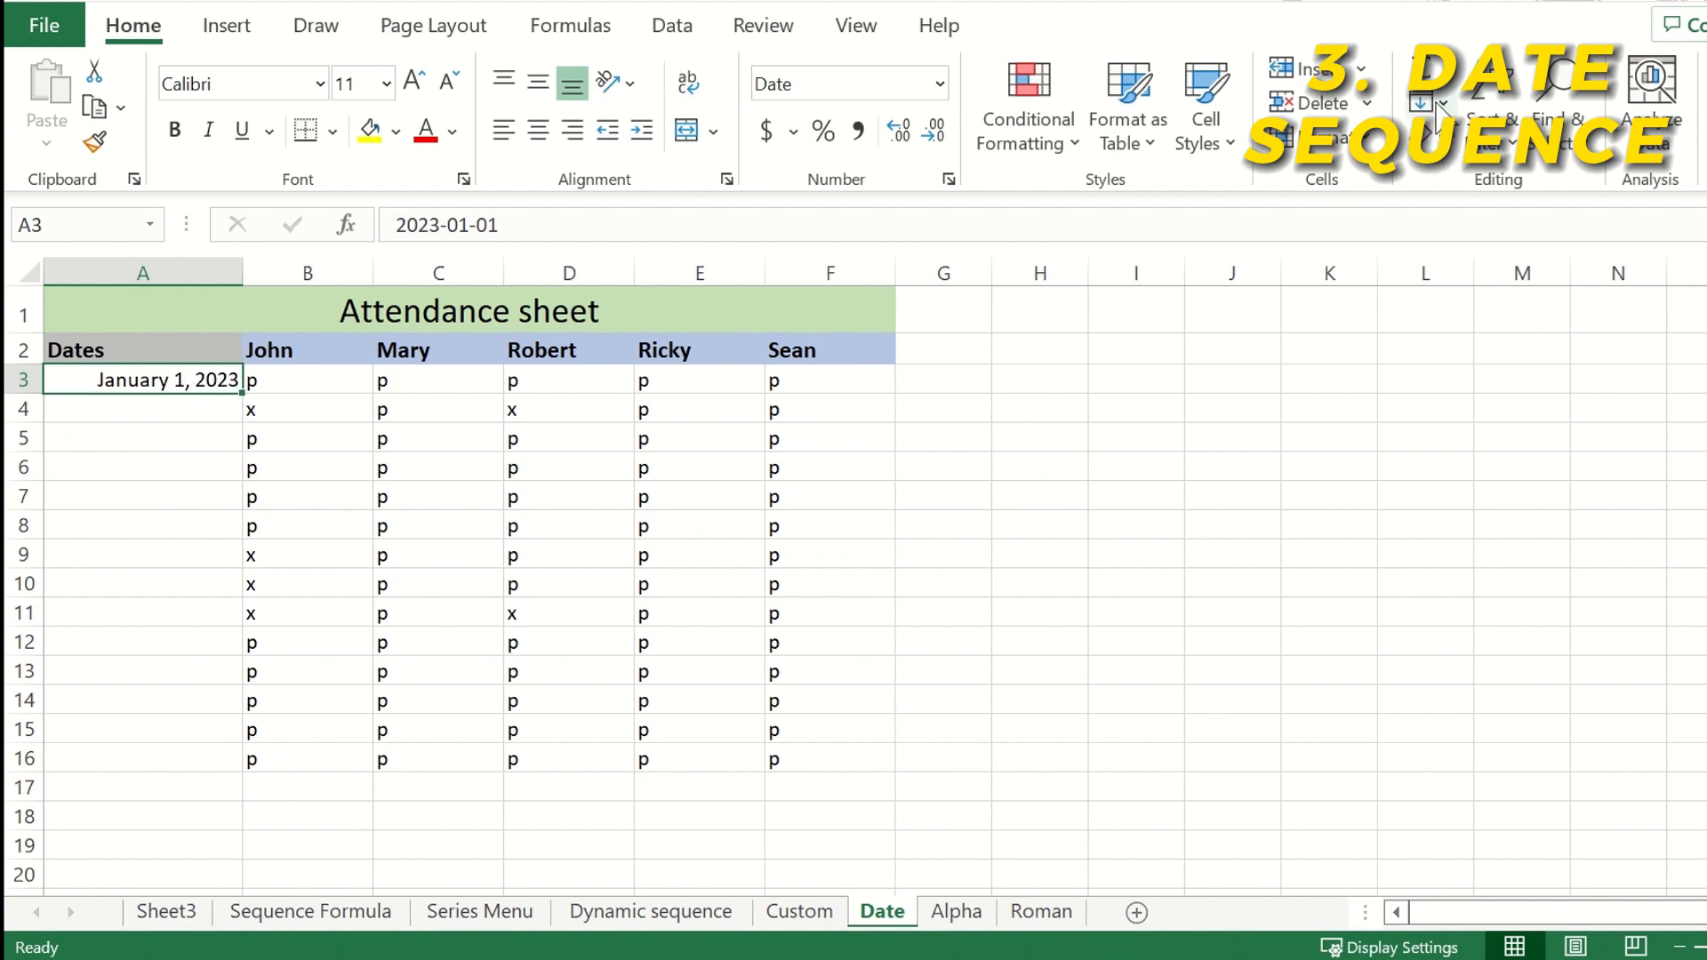
Fill a date series down the column from A3 with date unit Day, step value 3 and stop value 2023-01-31
left_click(1434, 102)
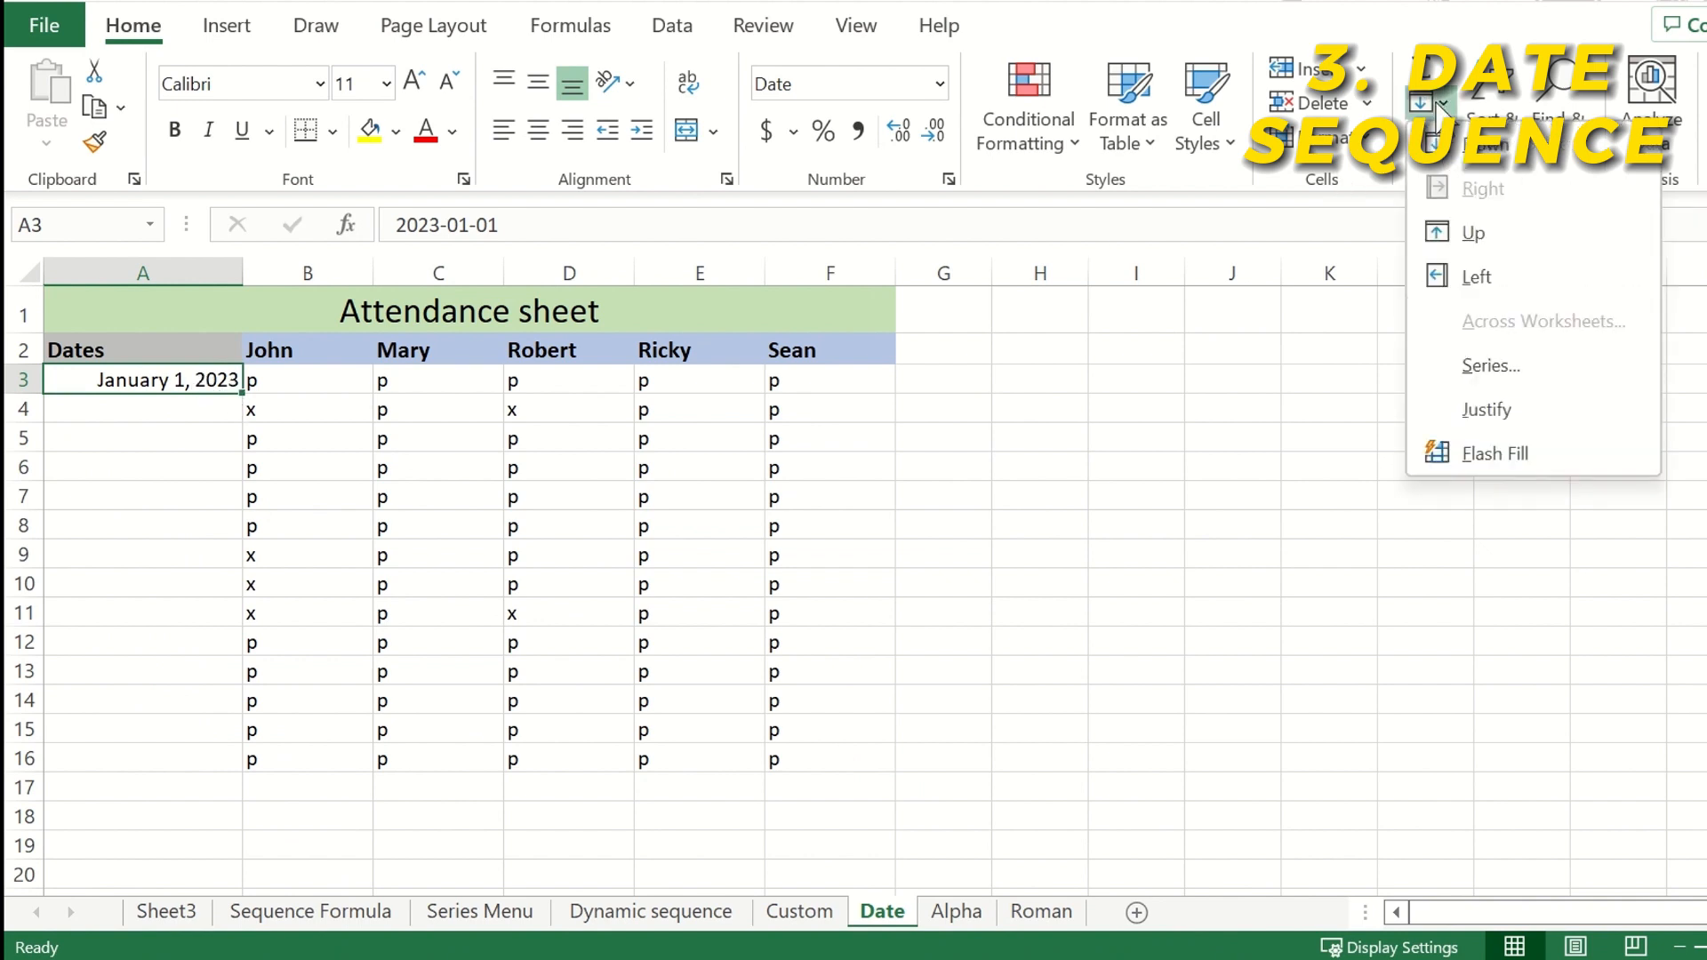
left_click(1483, 366)
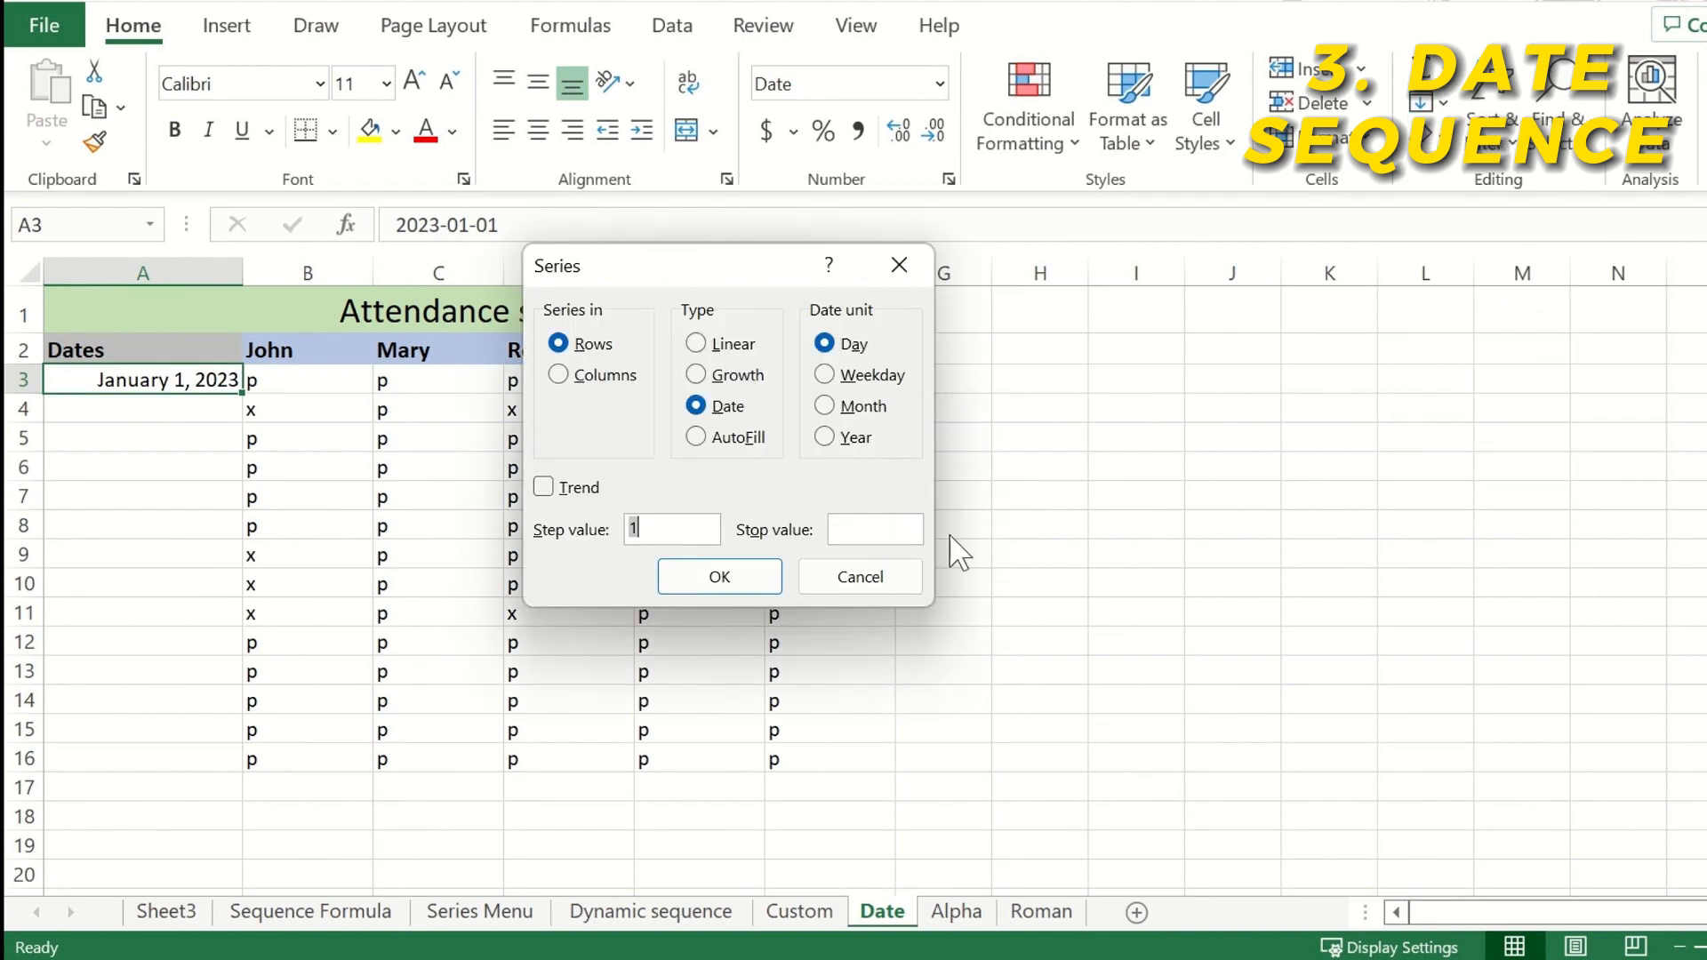
left_click(569, 375)
left_click(716, 375)
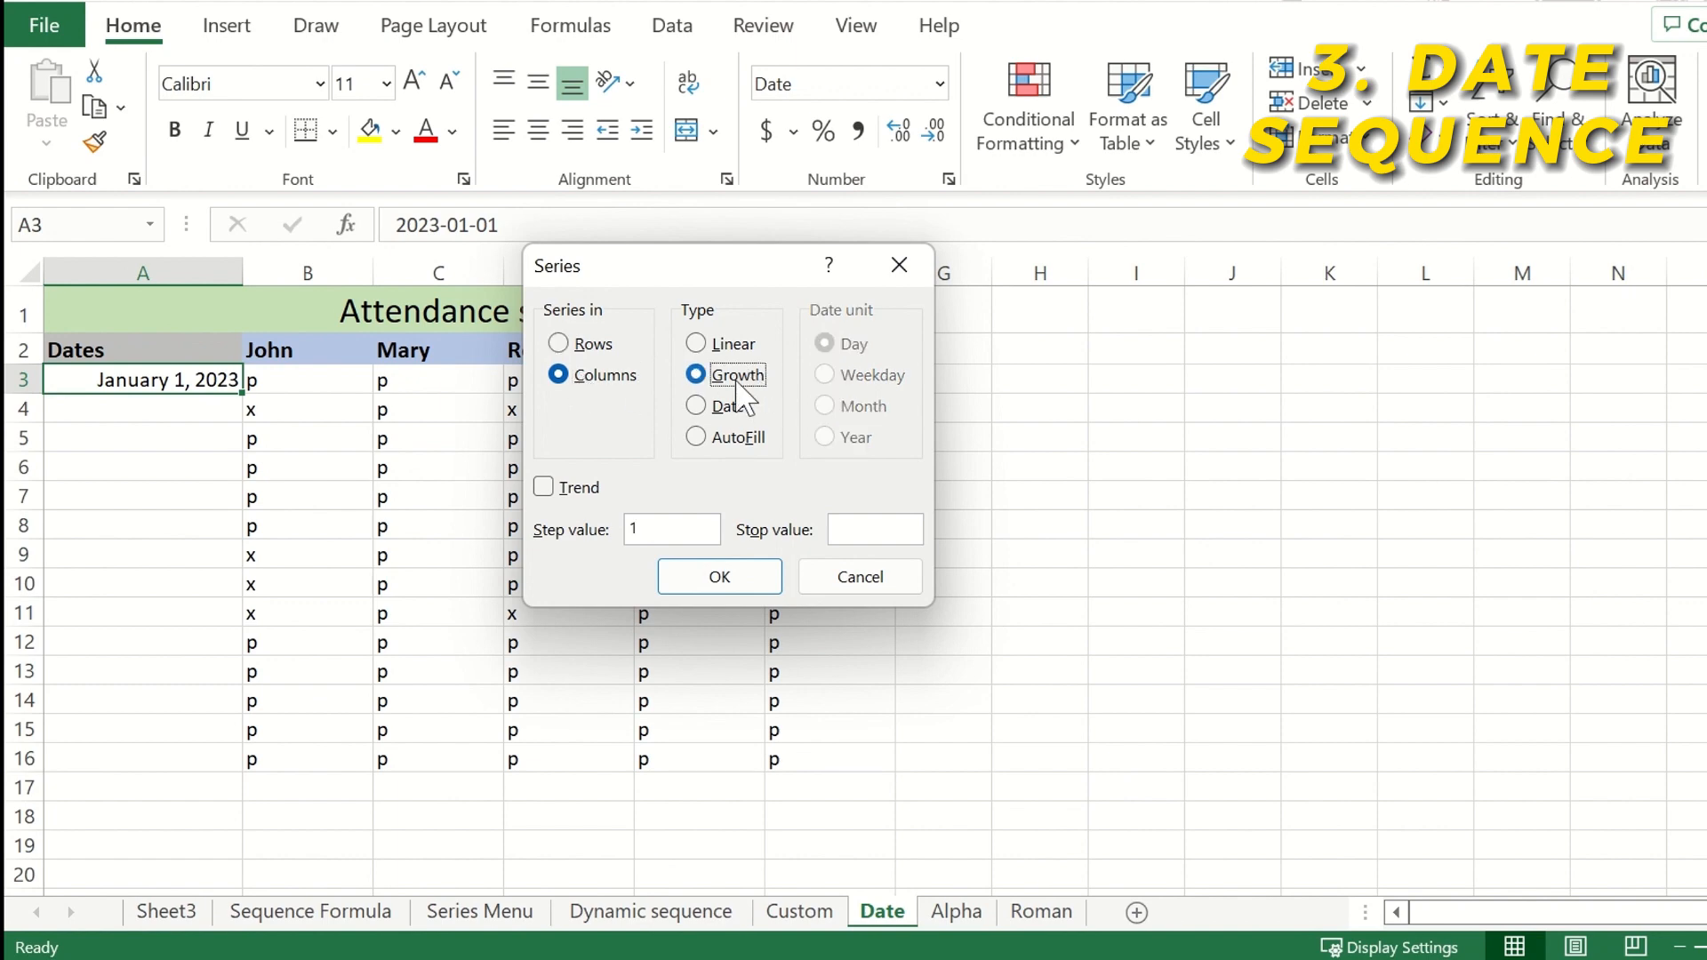
left_click(707, 408)
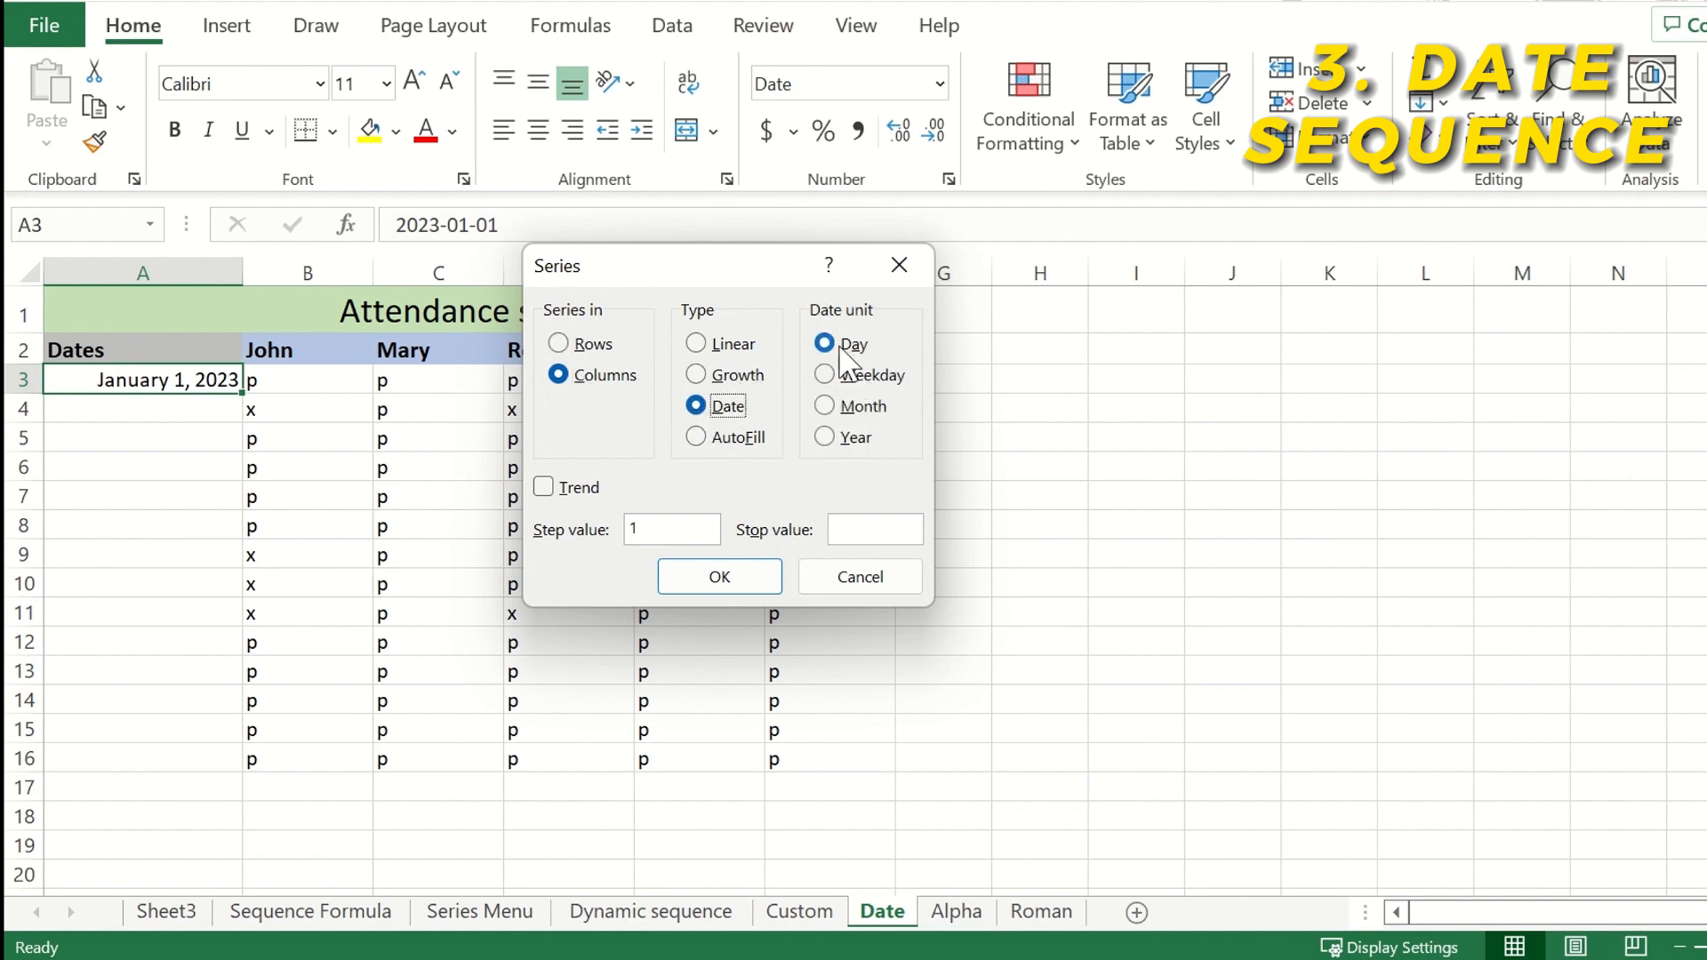
left_click(836, 347)
left_click(642, 527)
type("023-01-31")
left_click(728, 578)
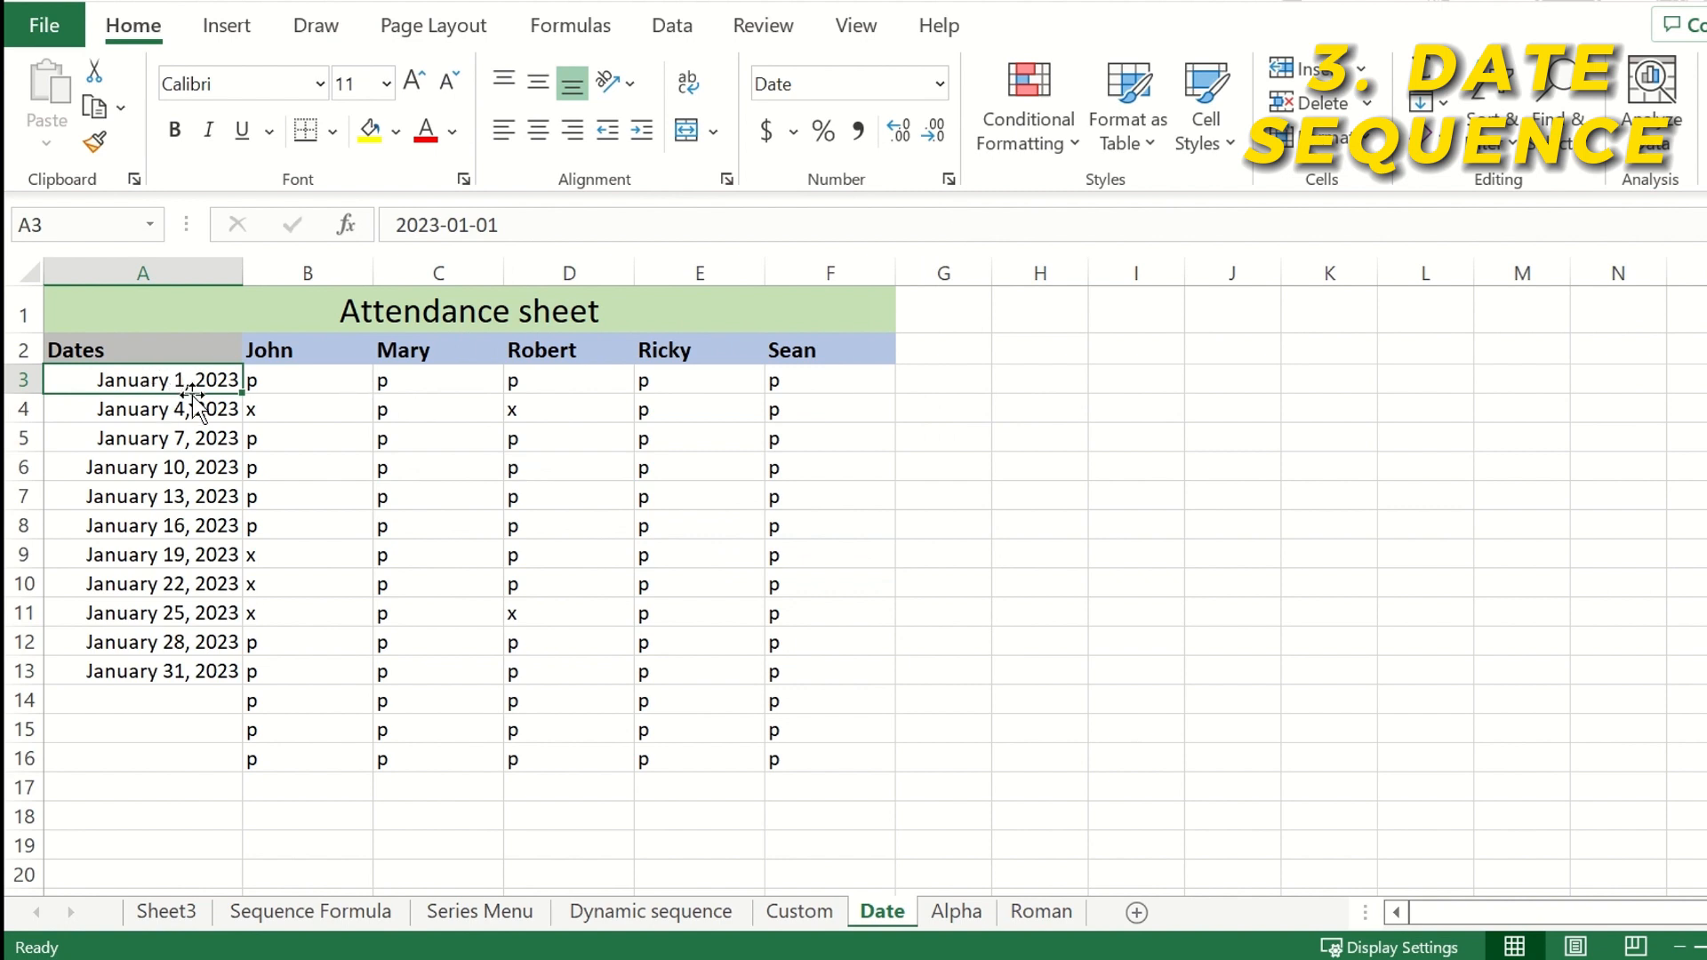
Check the interval between the generated dates, and clear cells A4:A13
left_click(144, 416)
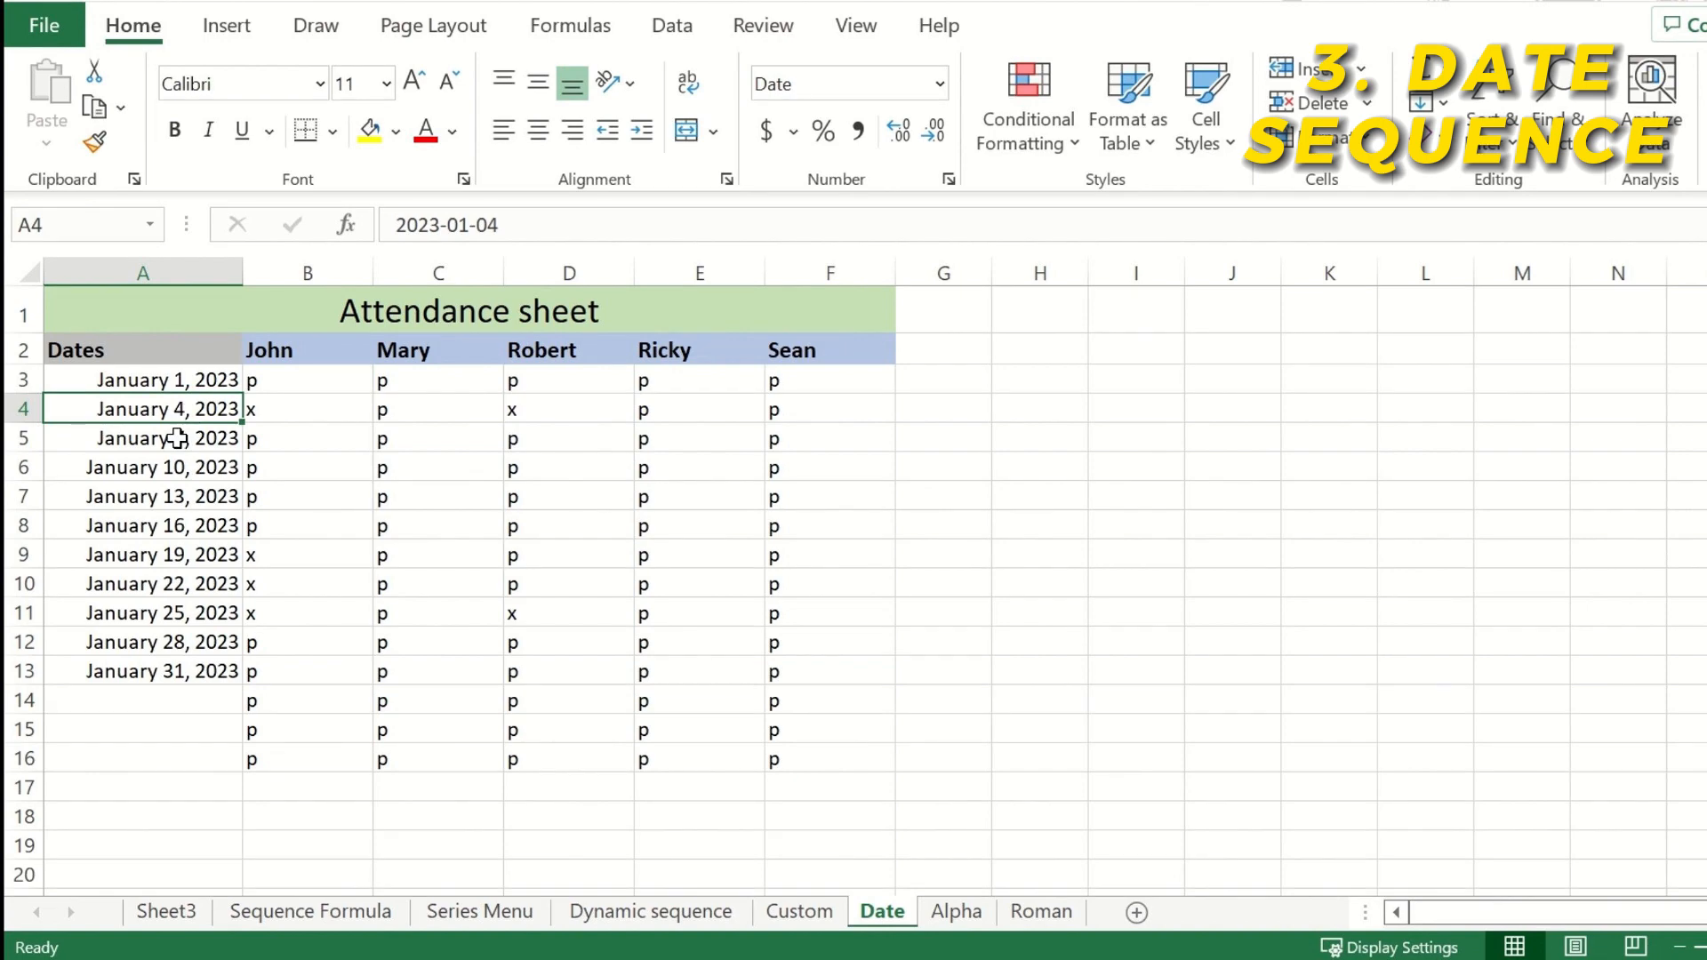
left_click(180, 439)
left_click(184, 474)
left_click(187, 676)
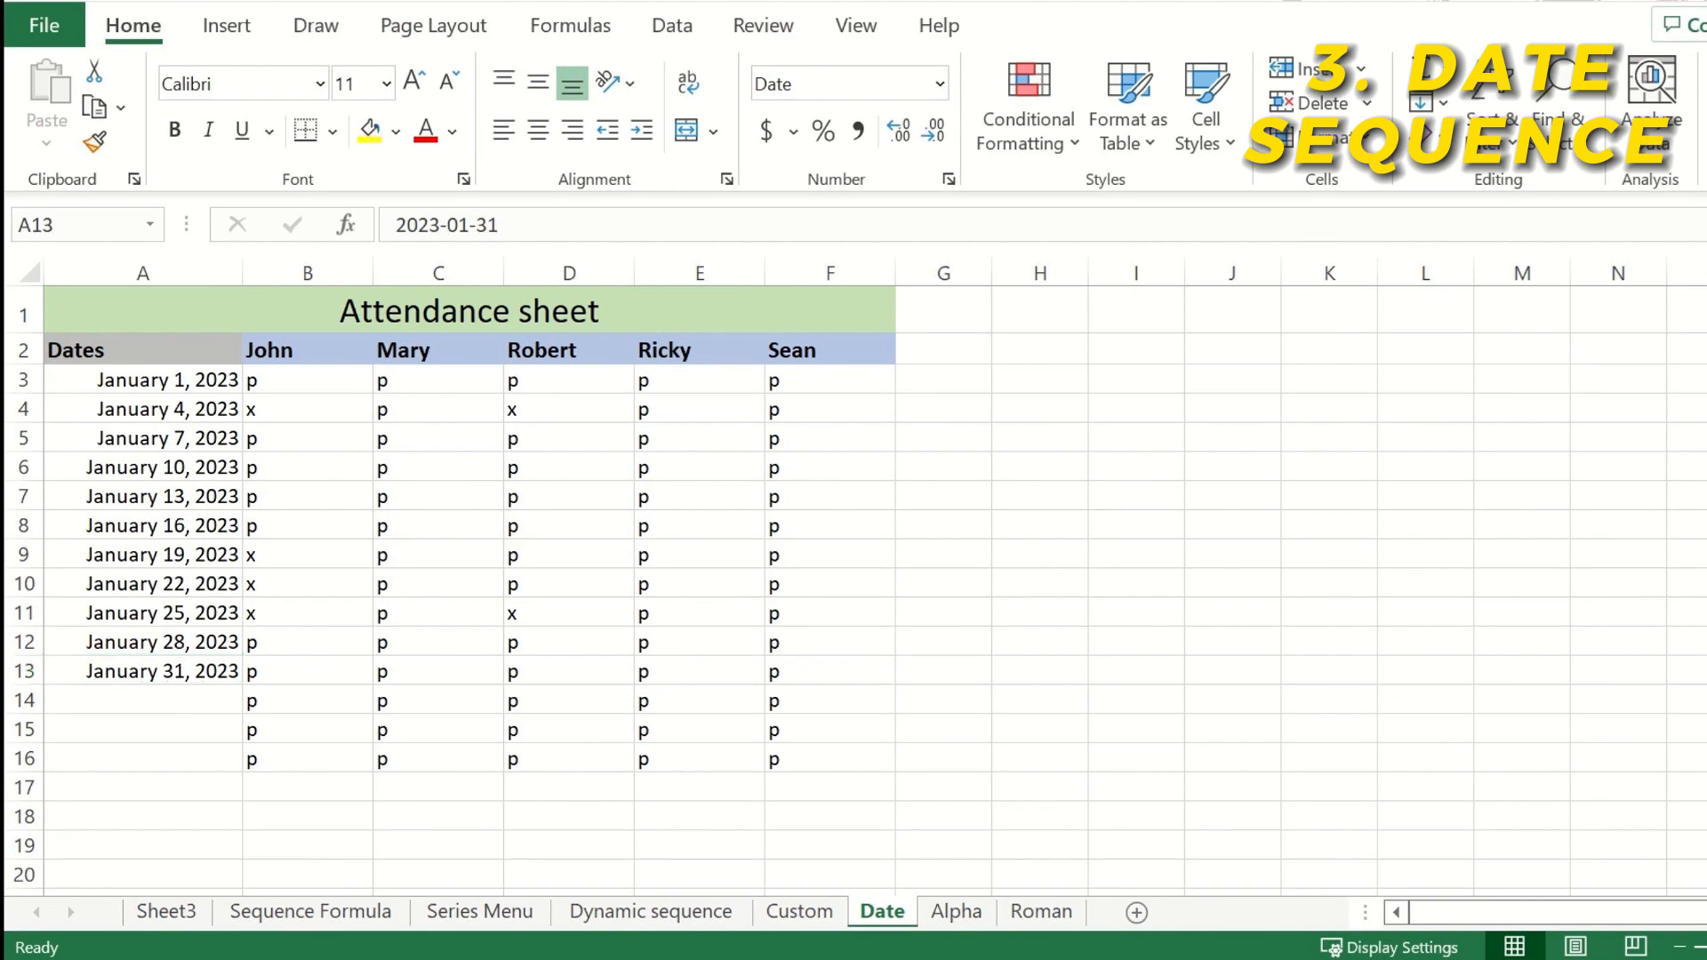
left_click(185, 410)
key("ctrl+shift+Down")
key("Delete")
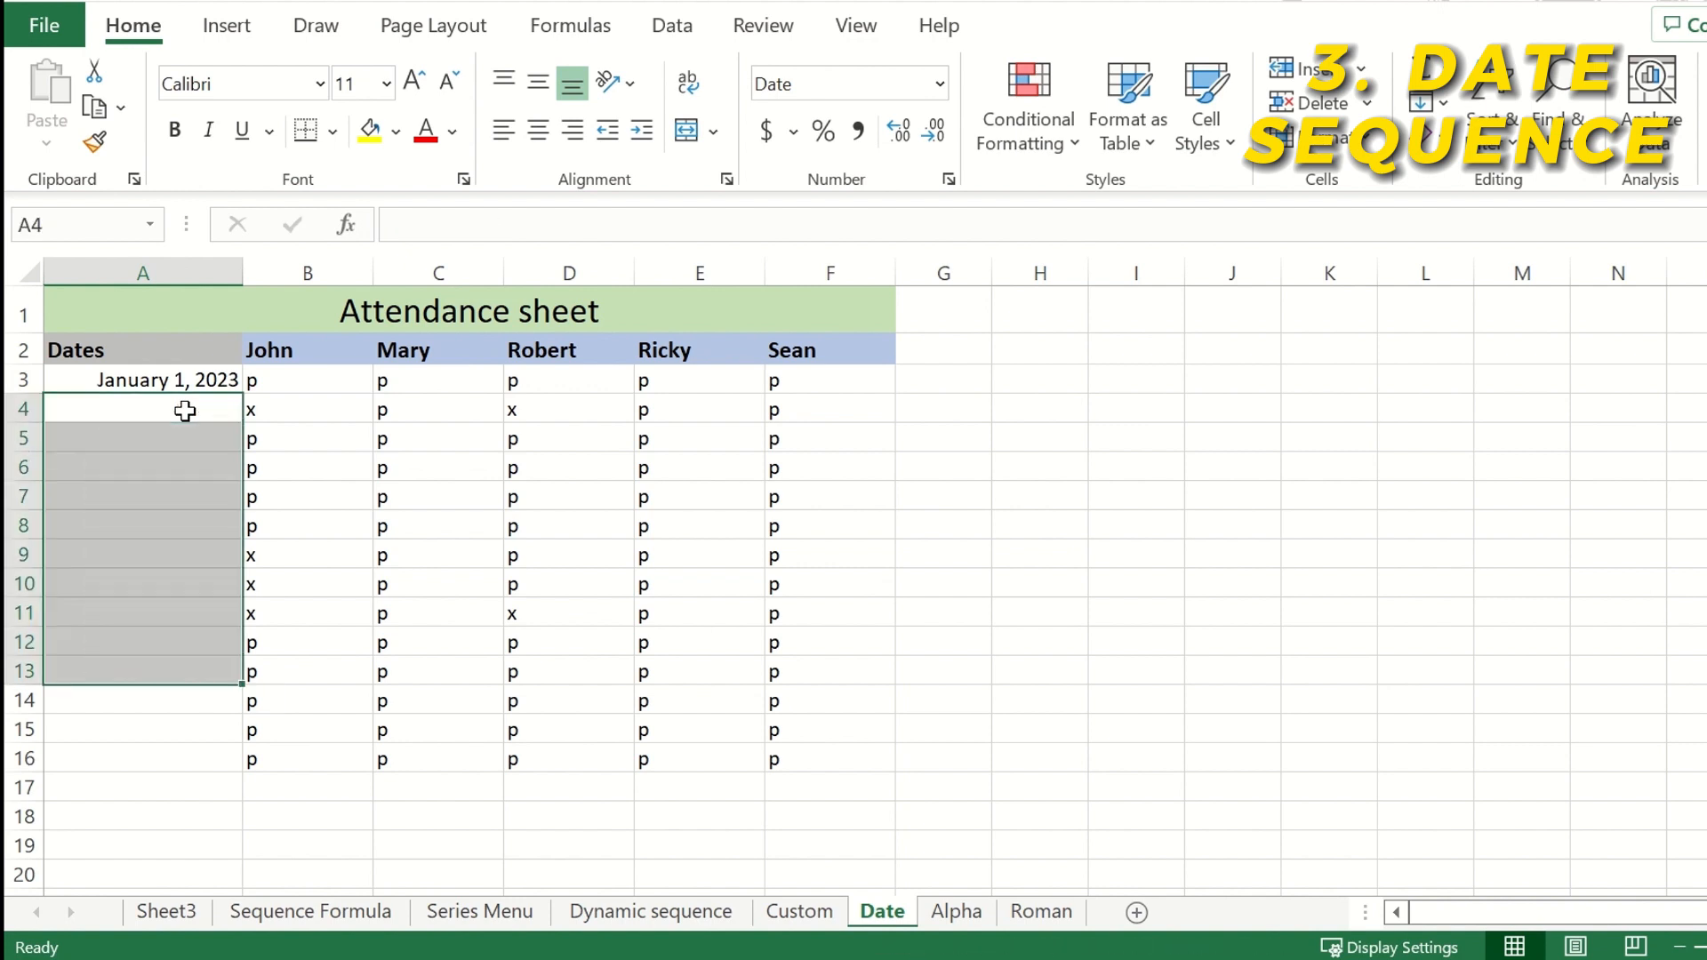
Change the start date in cell A3 to 2023-01-02
left_click(121, 378)
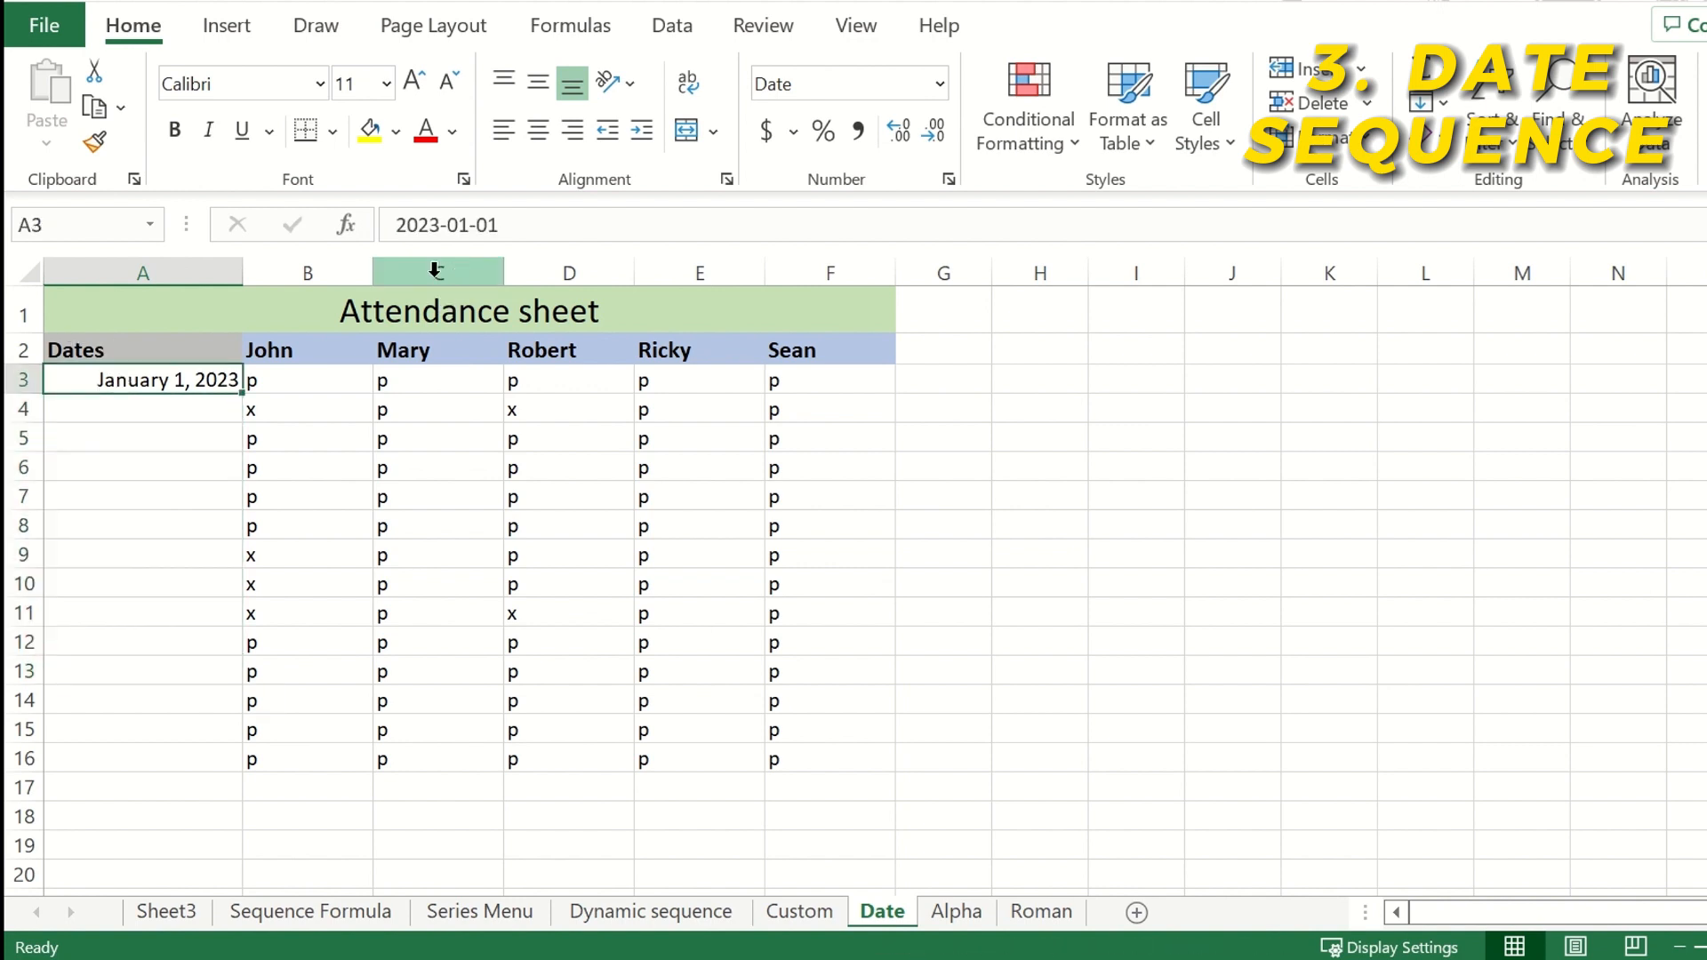
left_click(509, 227)
key("BackSpace")
type("2")
key("Return")
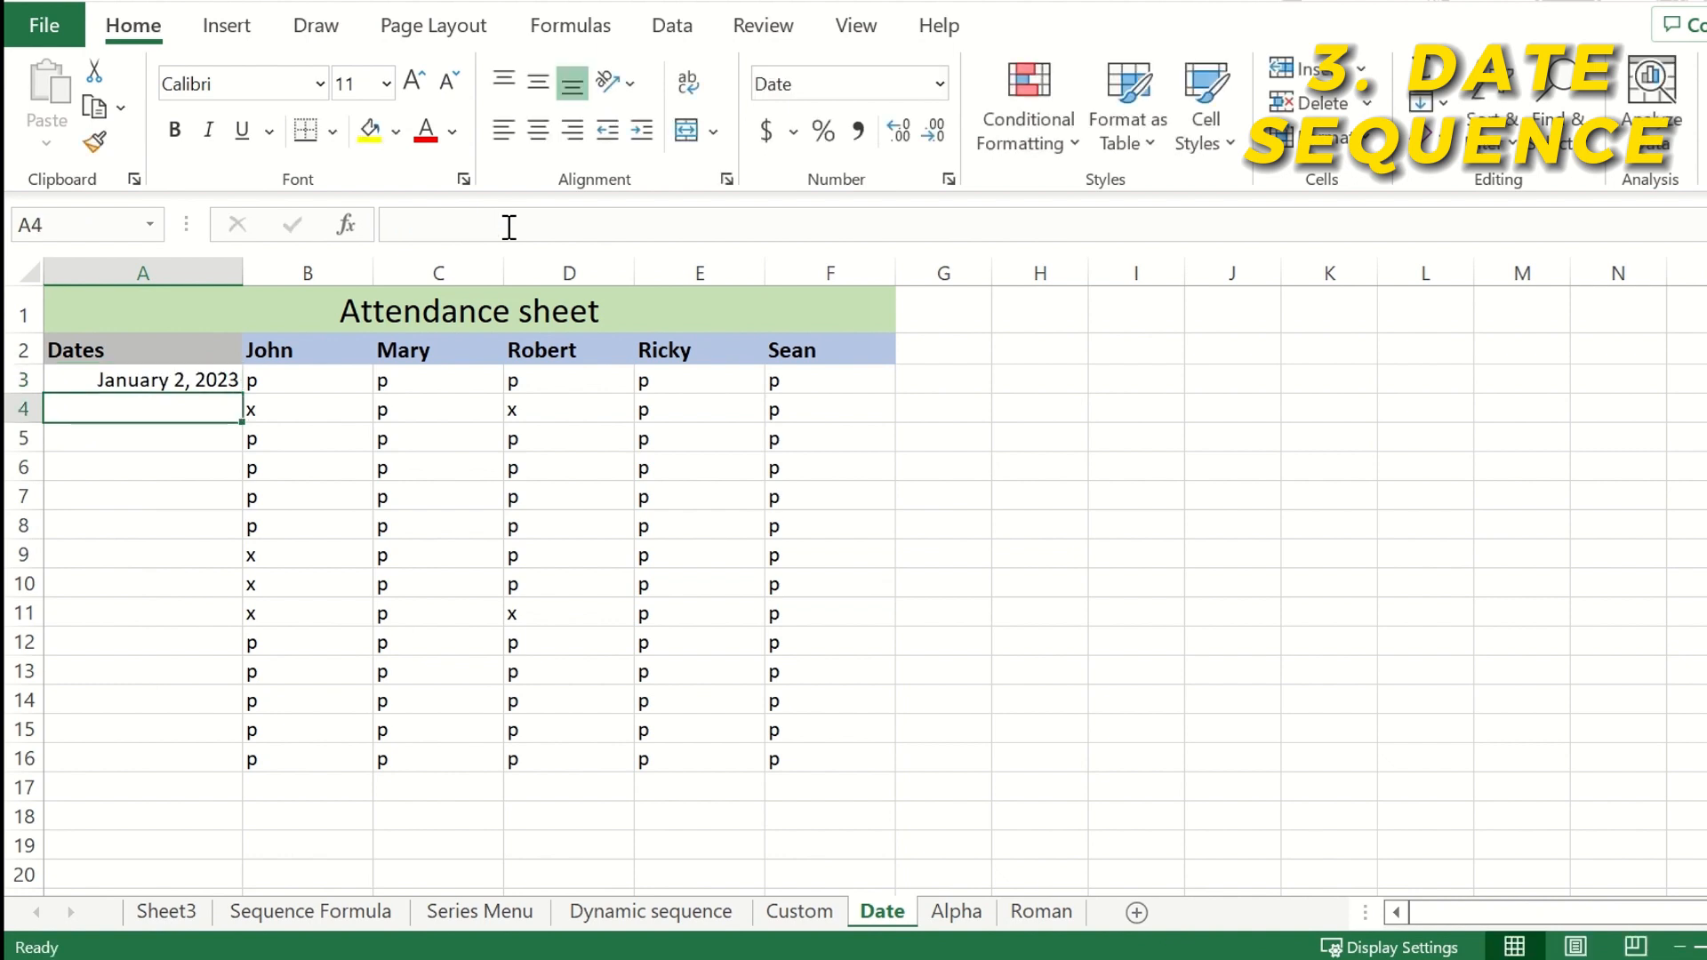
Fill a weekday-only date series down the column from A3 with step value 1, and select the first five dates to check them
left_click(180, 381)
left_click(1425, 102)
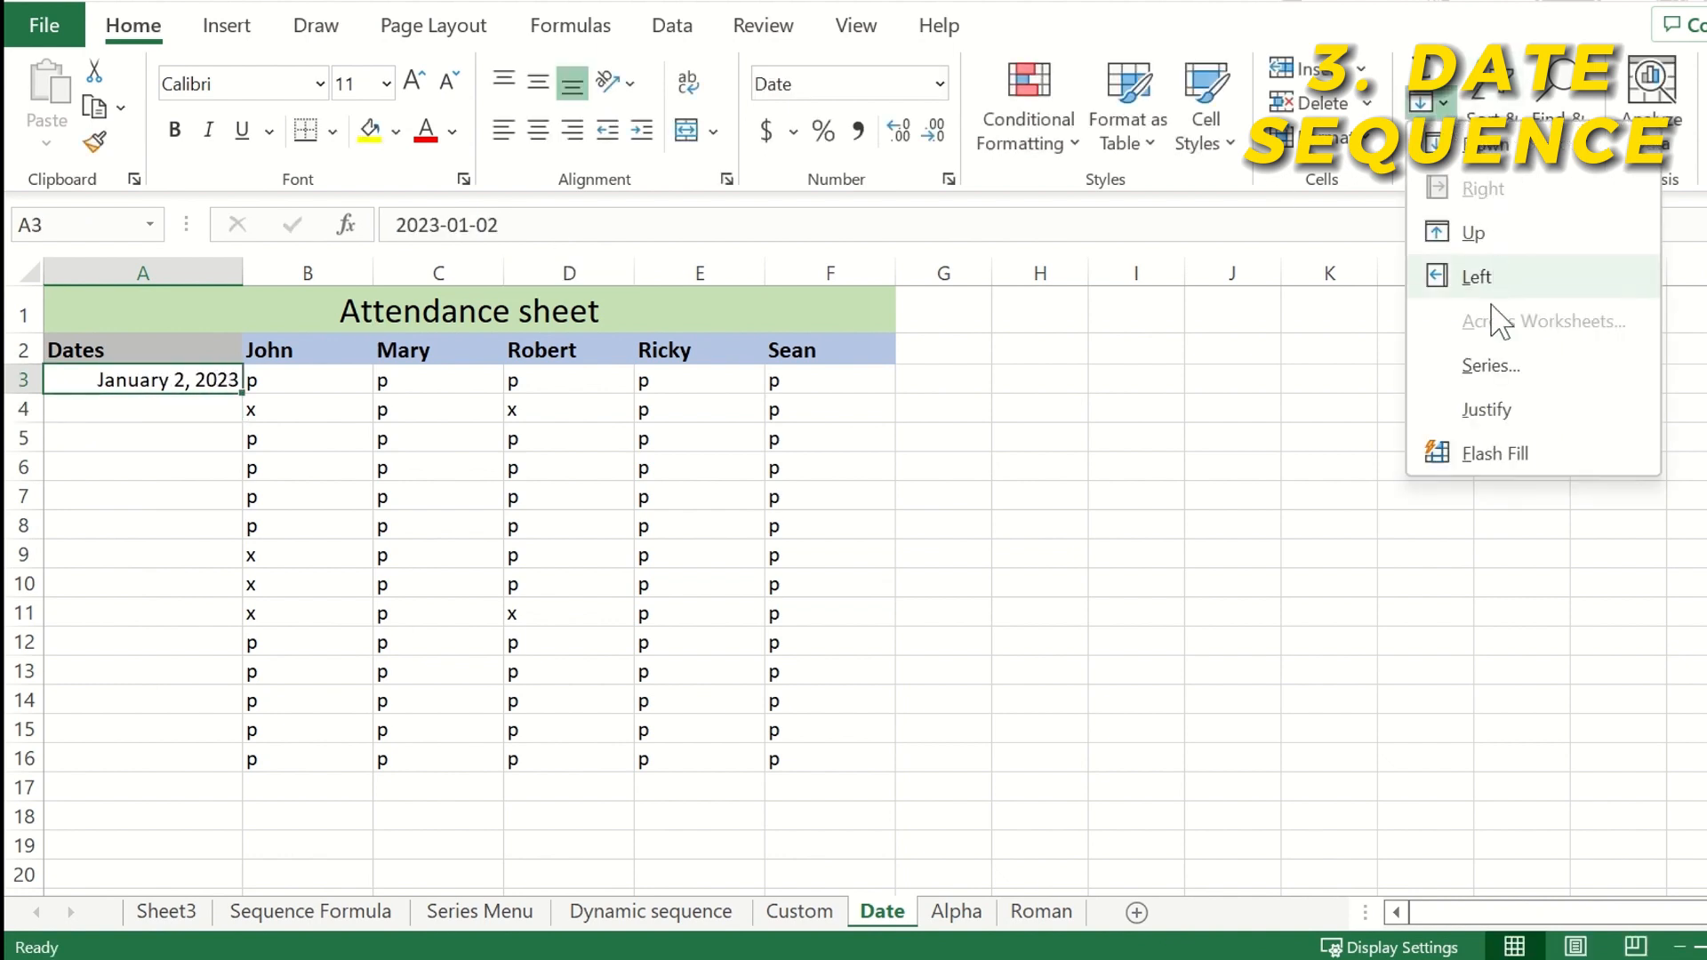
left_click(1480, 361)
left_click(580, 375)
left_click(857, 378)
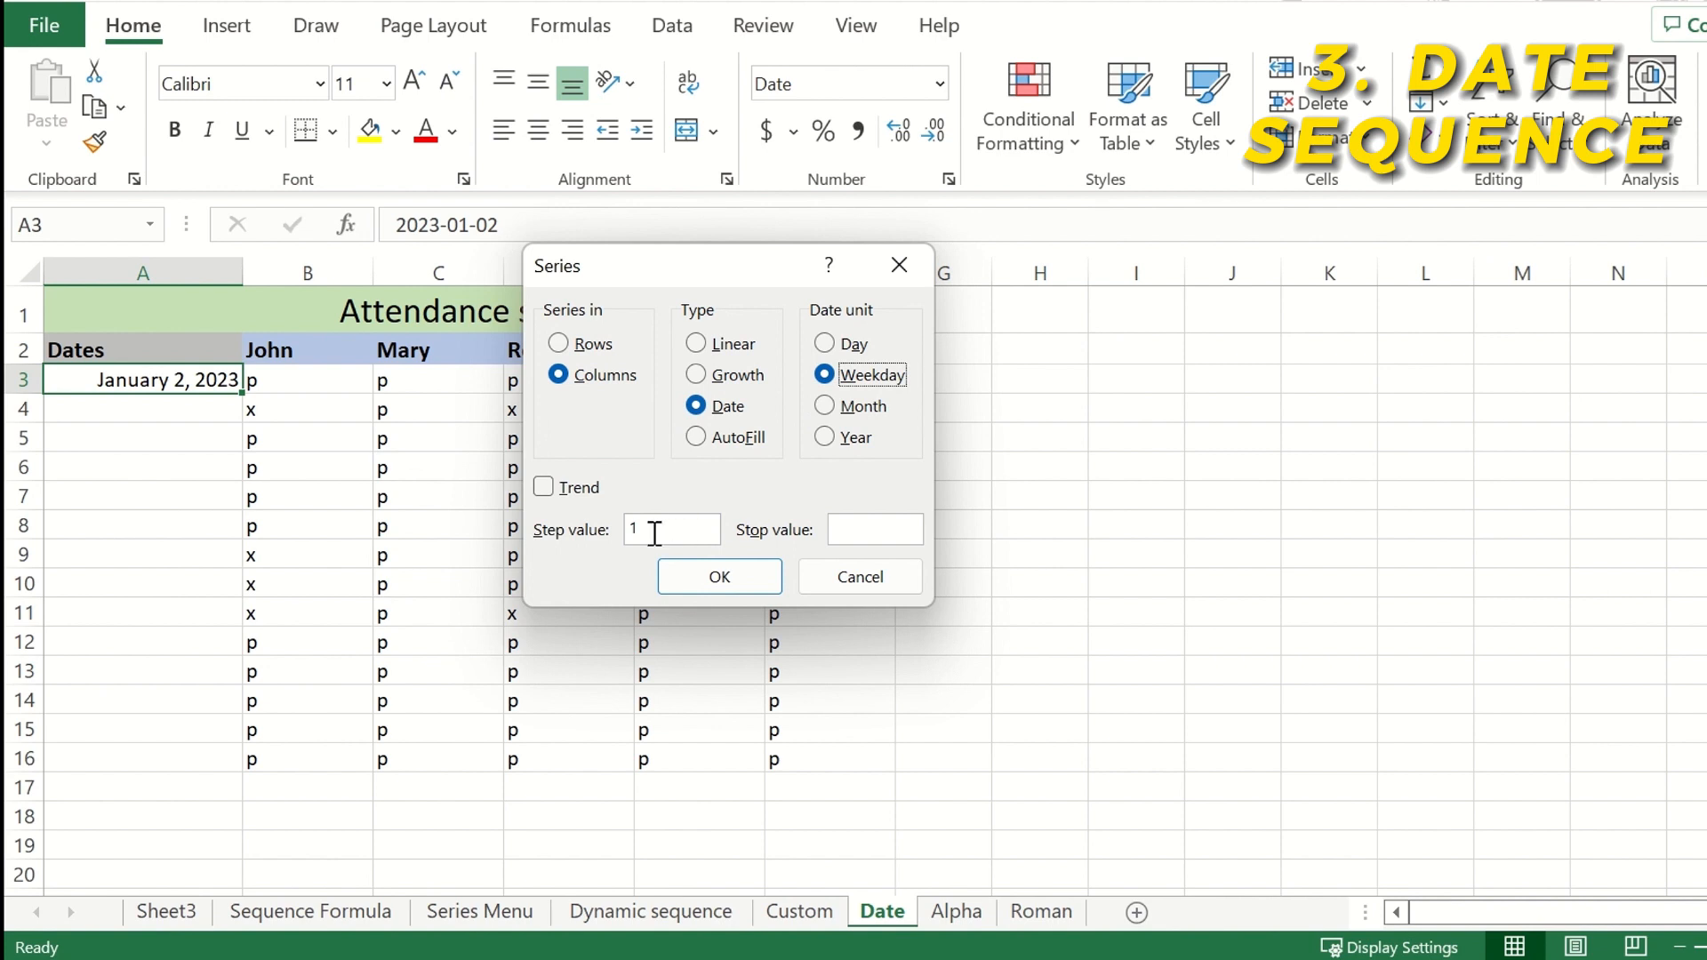
left_click(849, 529)
left_click(749, 576)
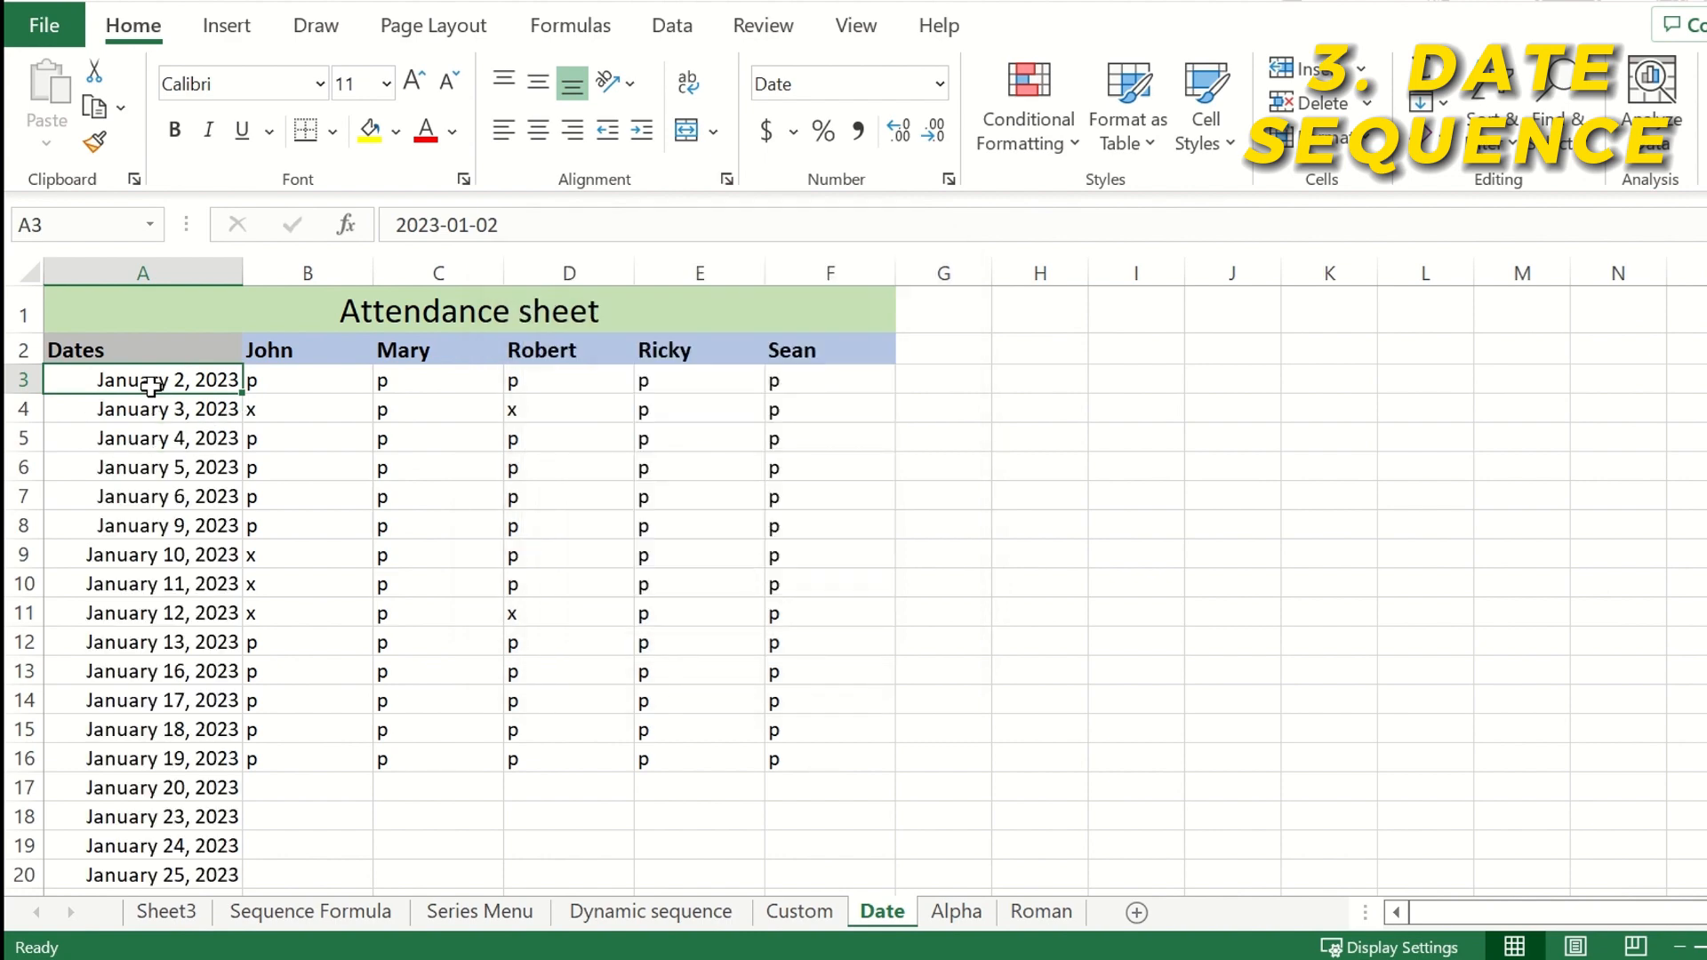
left_click_drag(150, 384, 142, 496)
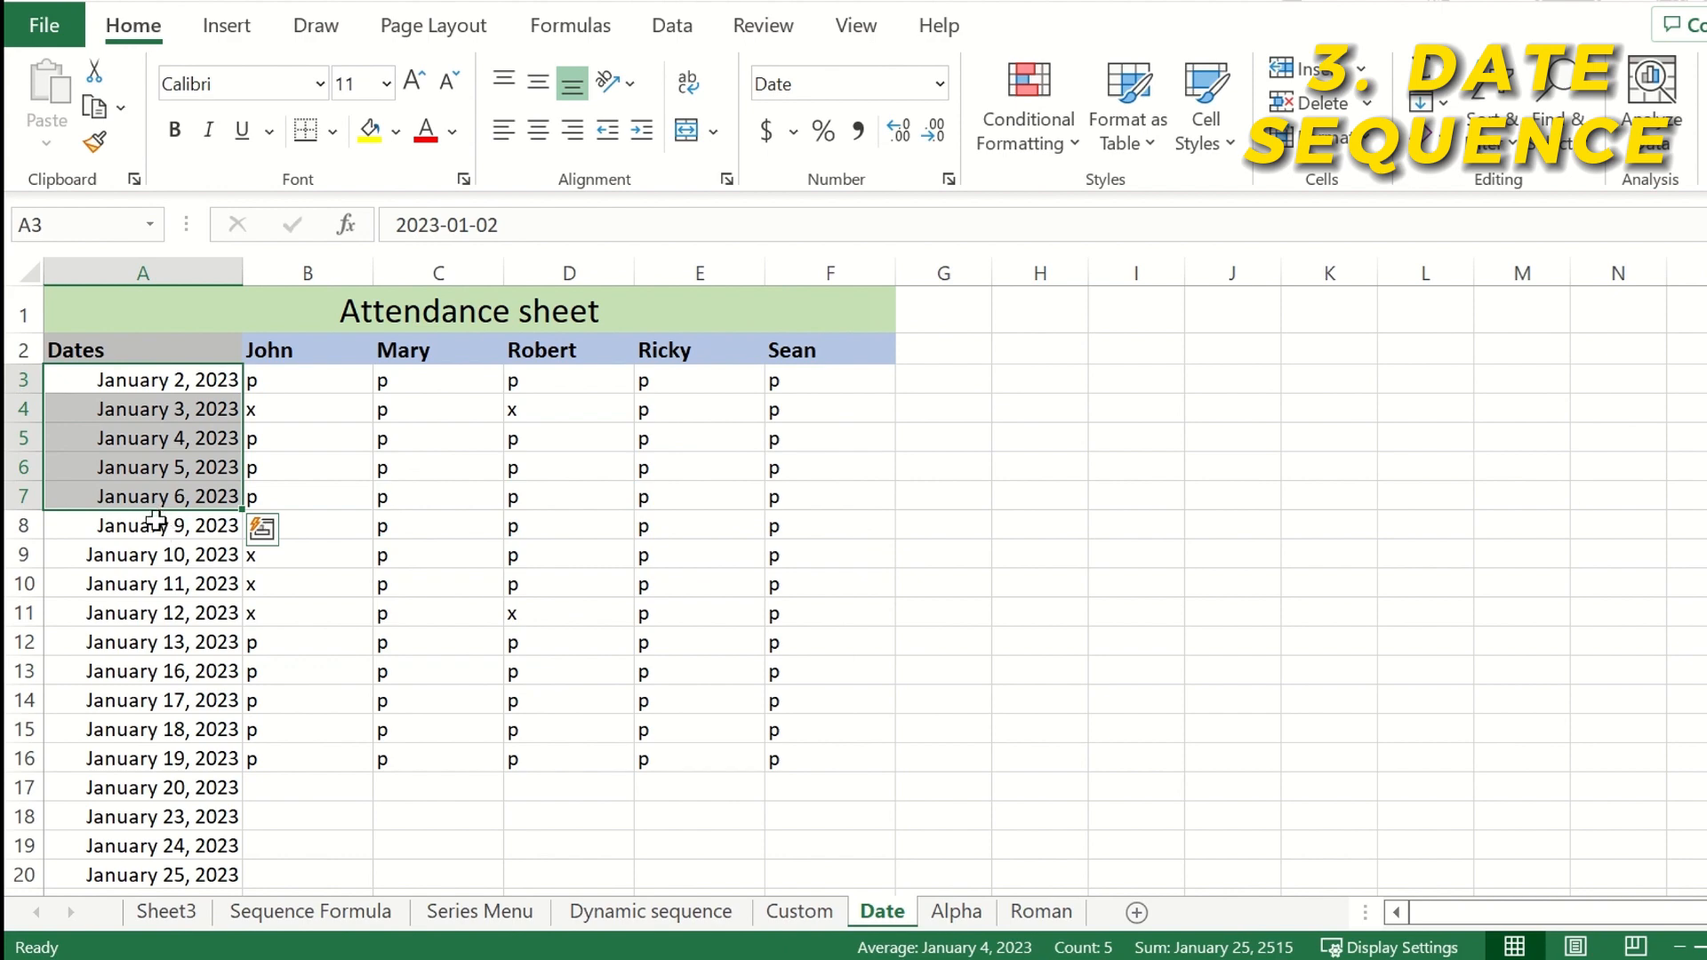
Examine the generated weekday dates across the weekend breaks and down to the last date in cell A24
left_click(173, 523)
mouse_move(187, 496)
left_mouse_down()
mouse_move(185, 524)
mouse_move(167, 519)
left_mouse_up()
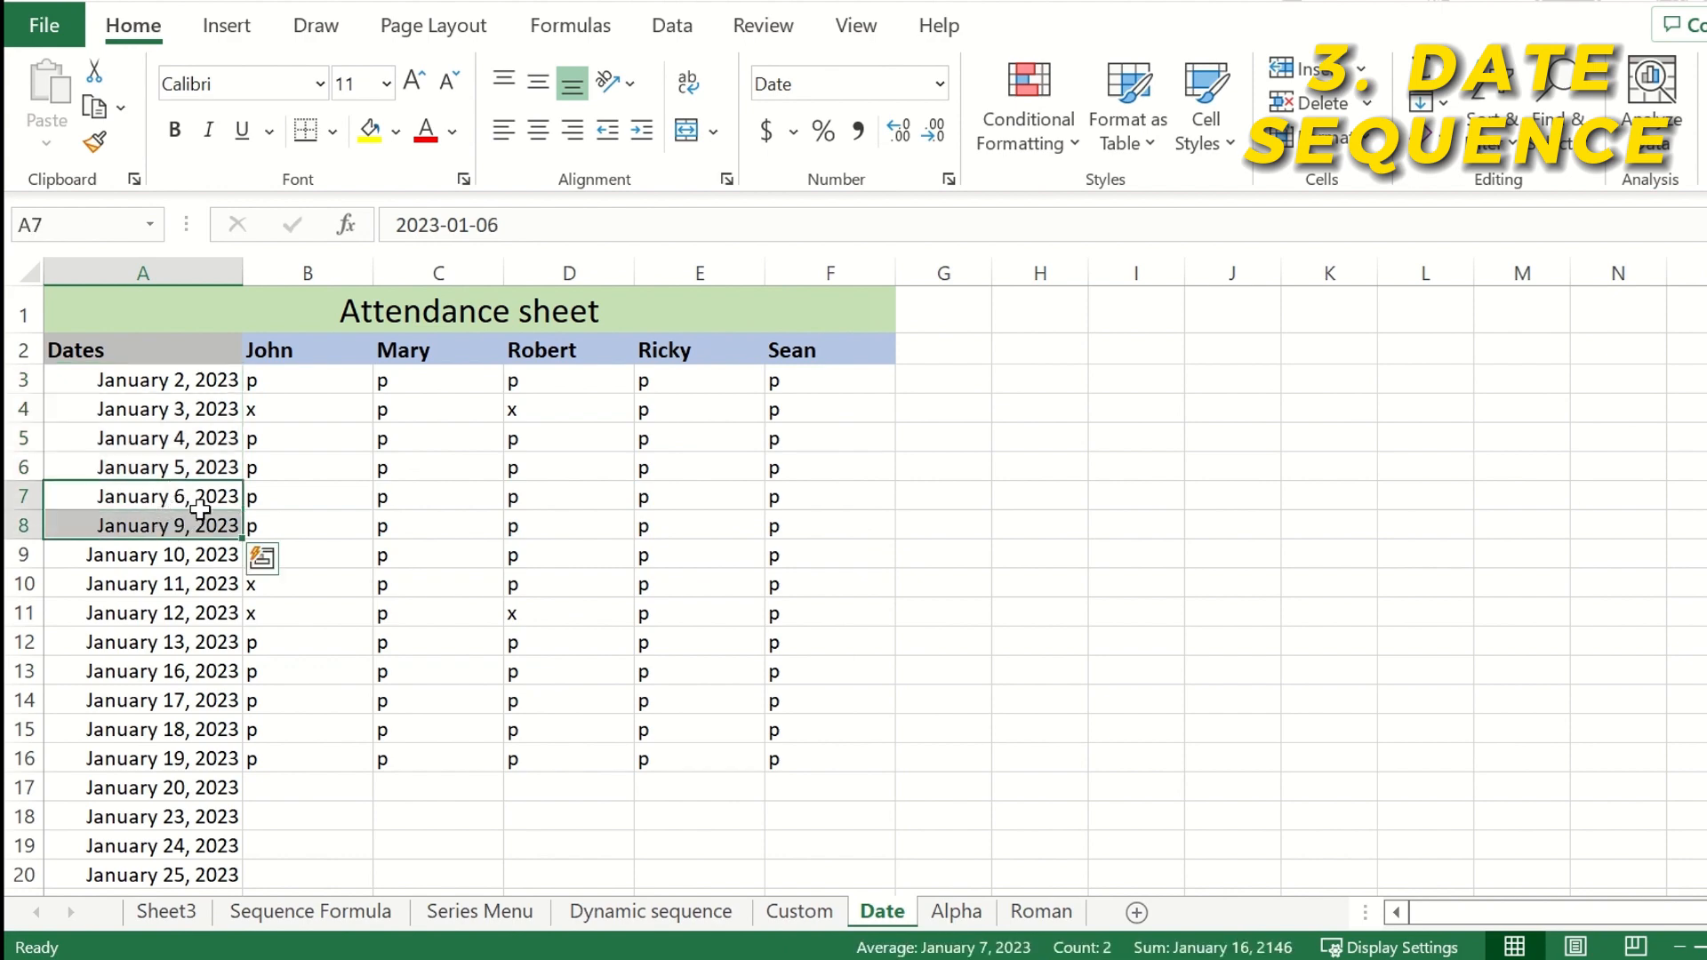
left_click(175, 574)
left_click_drag(191, 527, 197, 647)
scroll(198, 649, "down", 1)
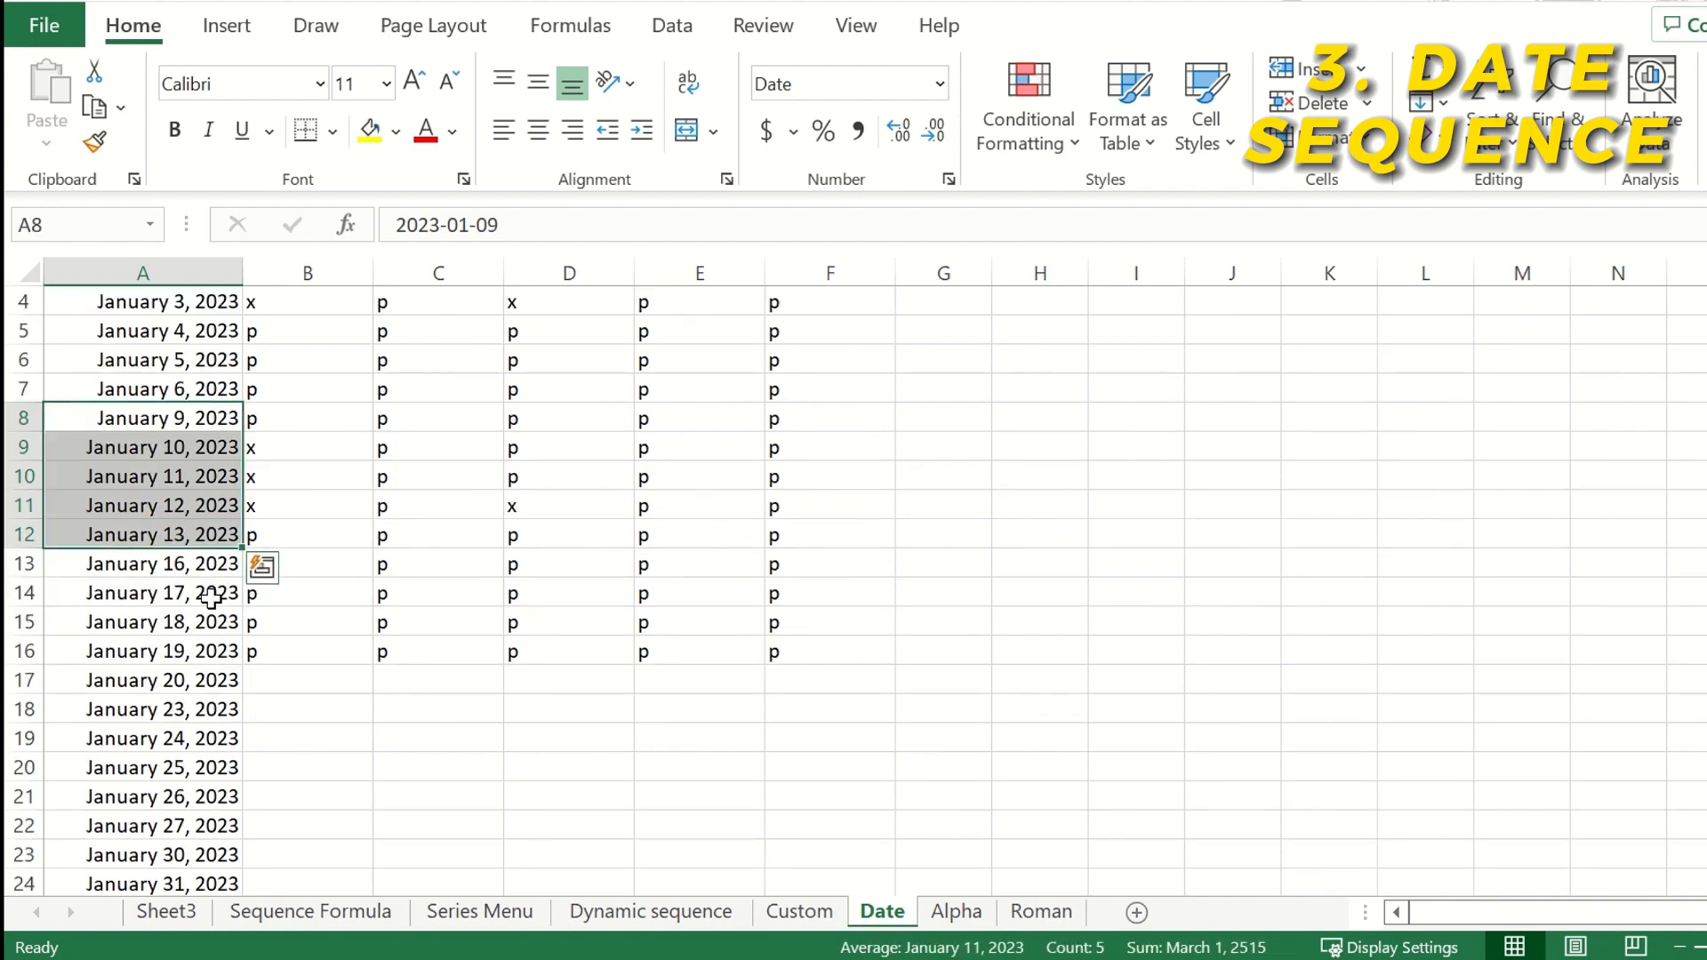
scroll(208, 595, "down", 3)
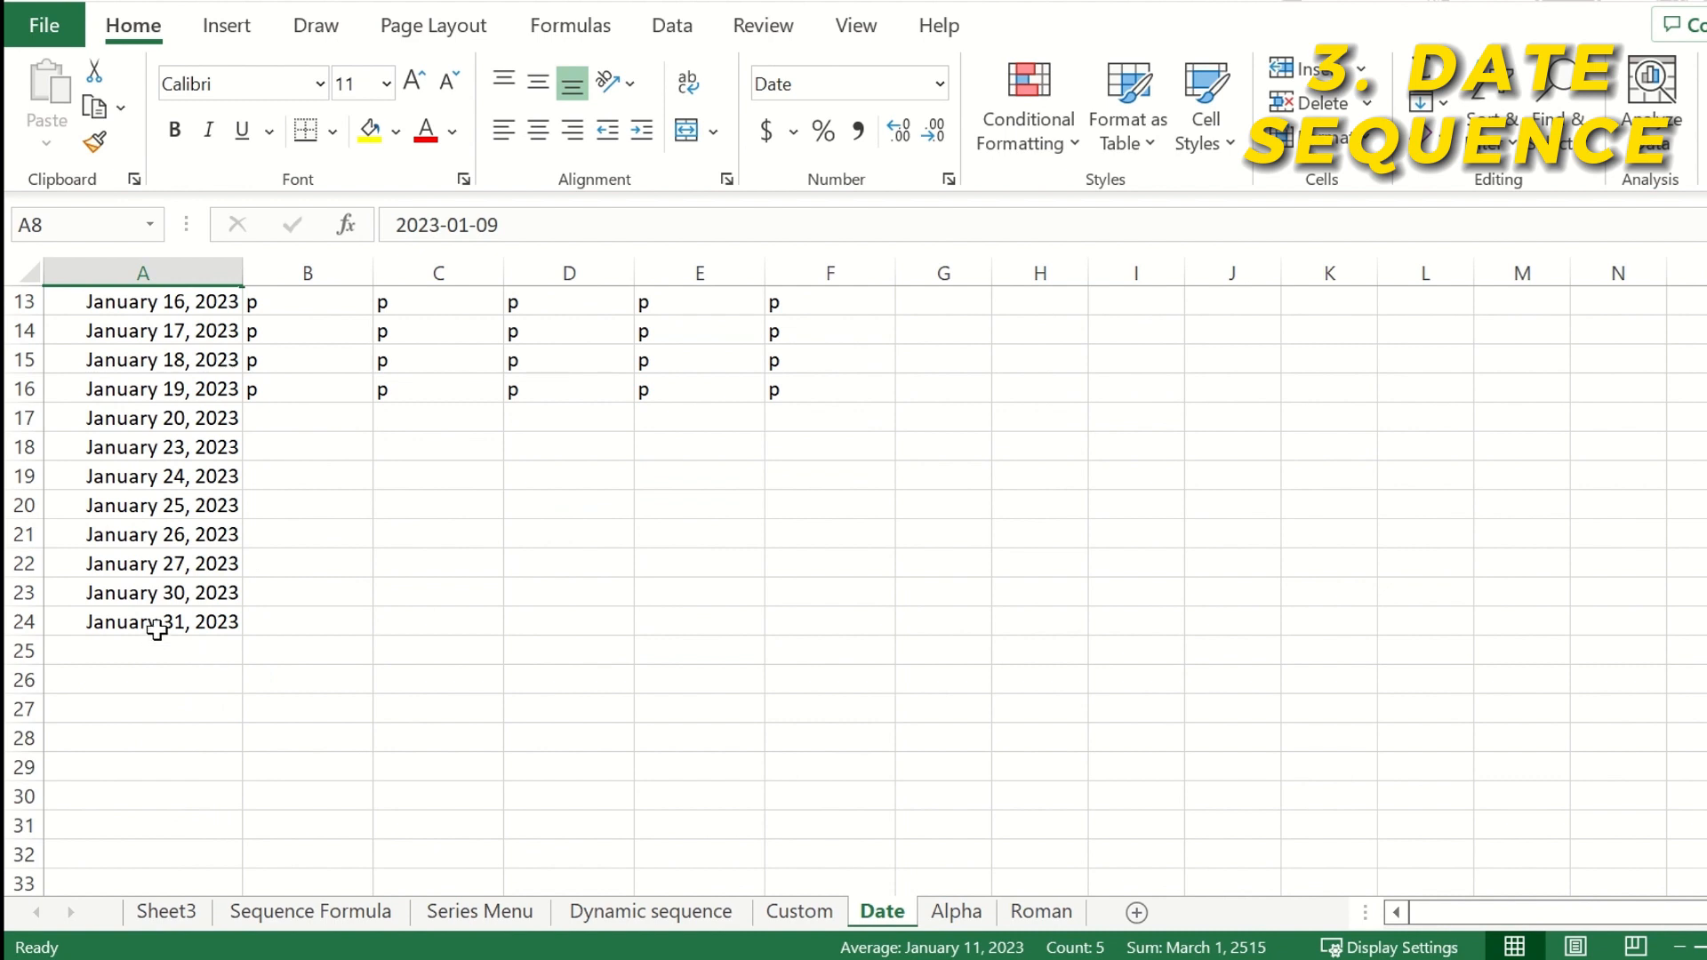
left_click(182, 622)
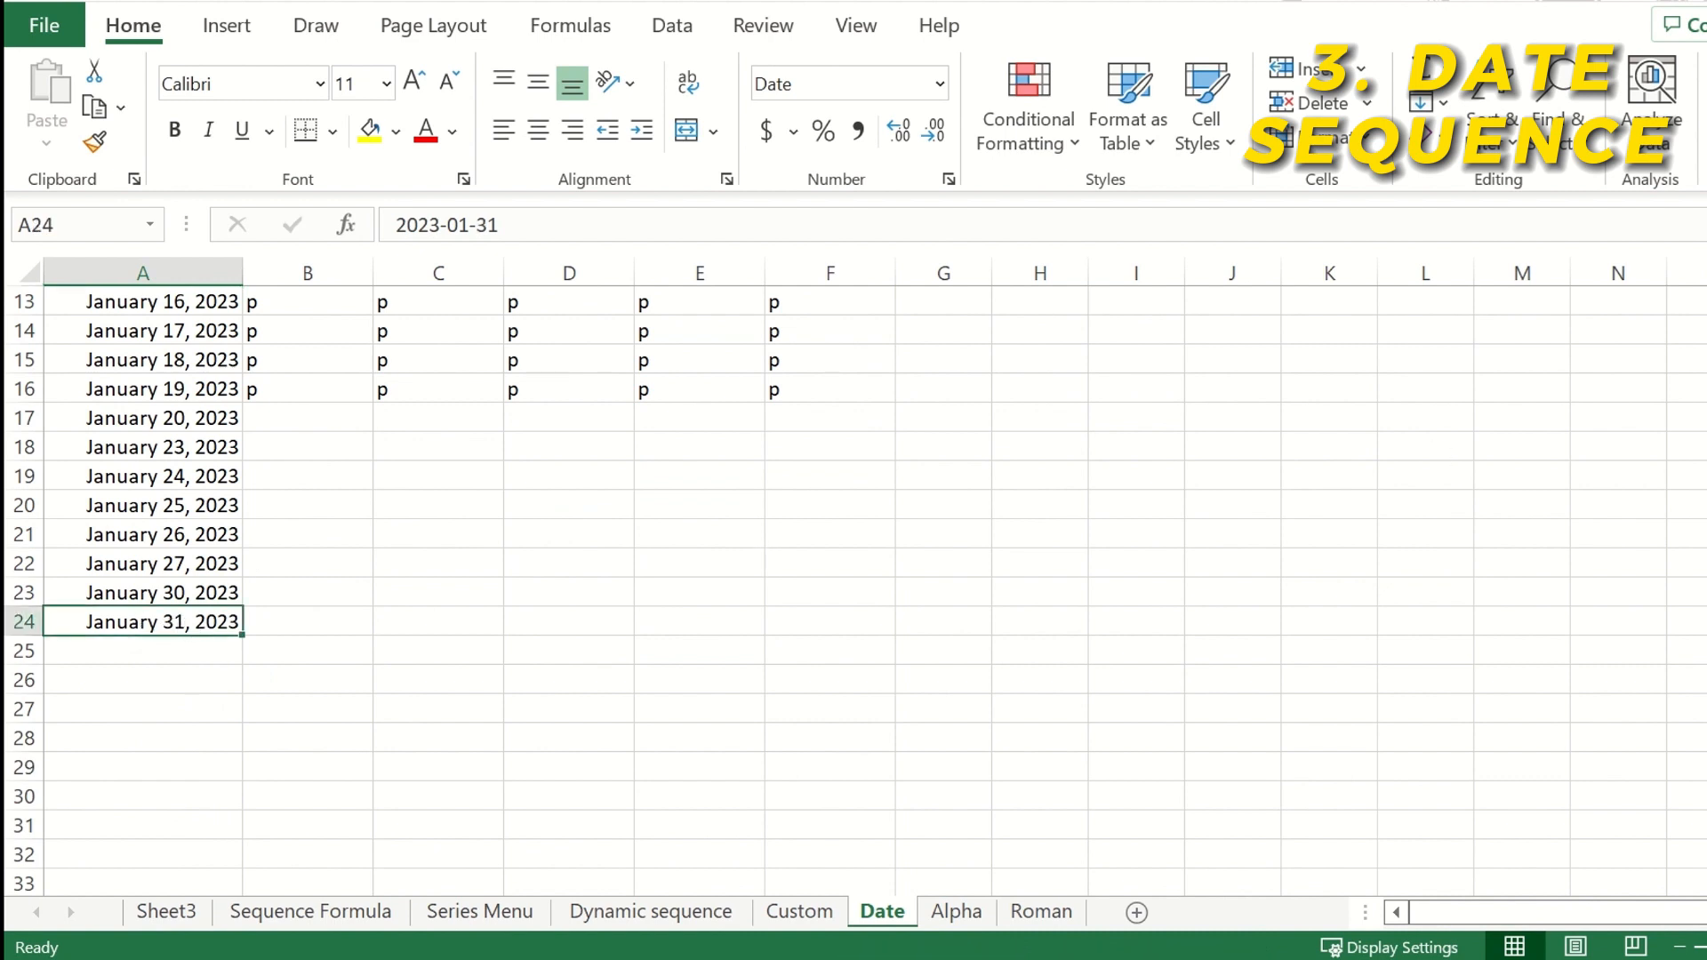
scroll(134, 385, "down", 1)
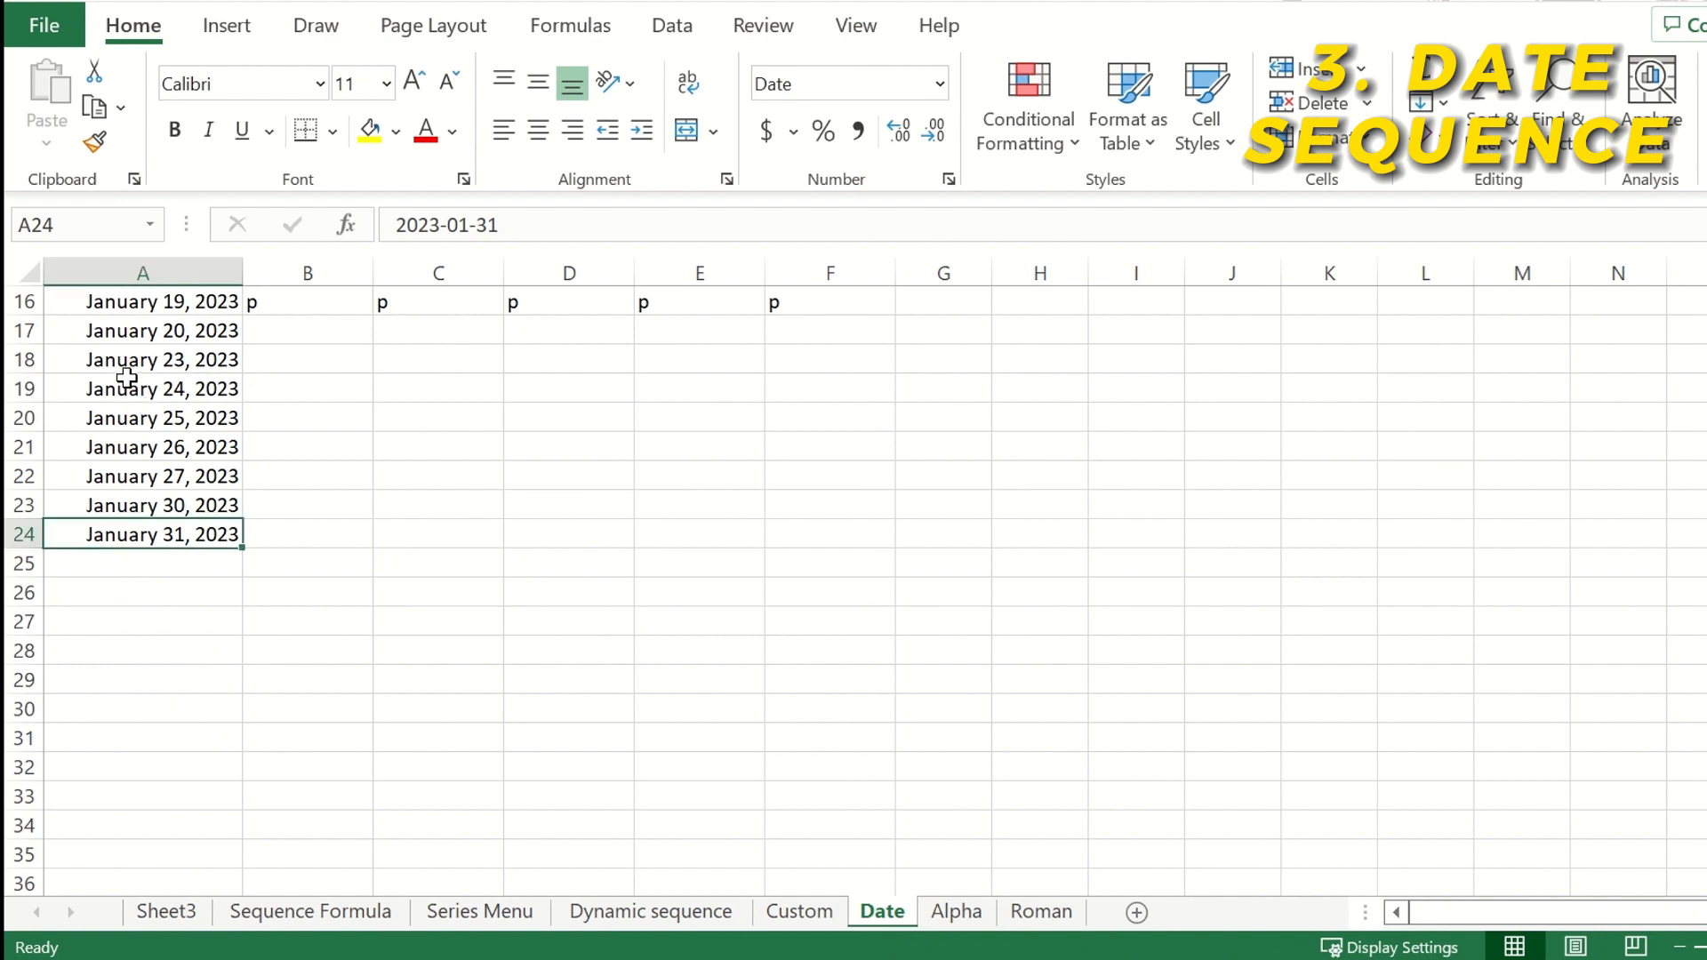
Remove the weekday dates below A3 and fill a monthly date series down the column from A3 with step value 1
key("ctrl+Up")
scroll(128, 378, "up", 1)
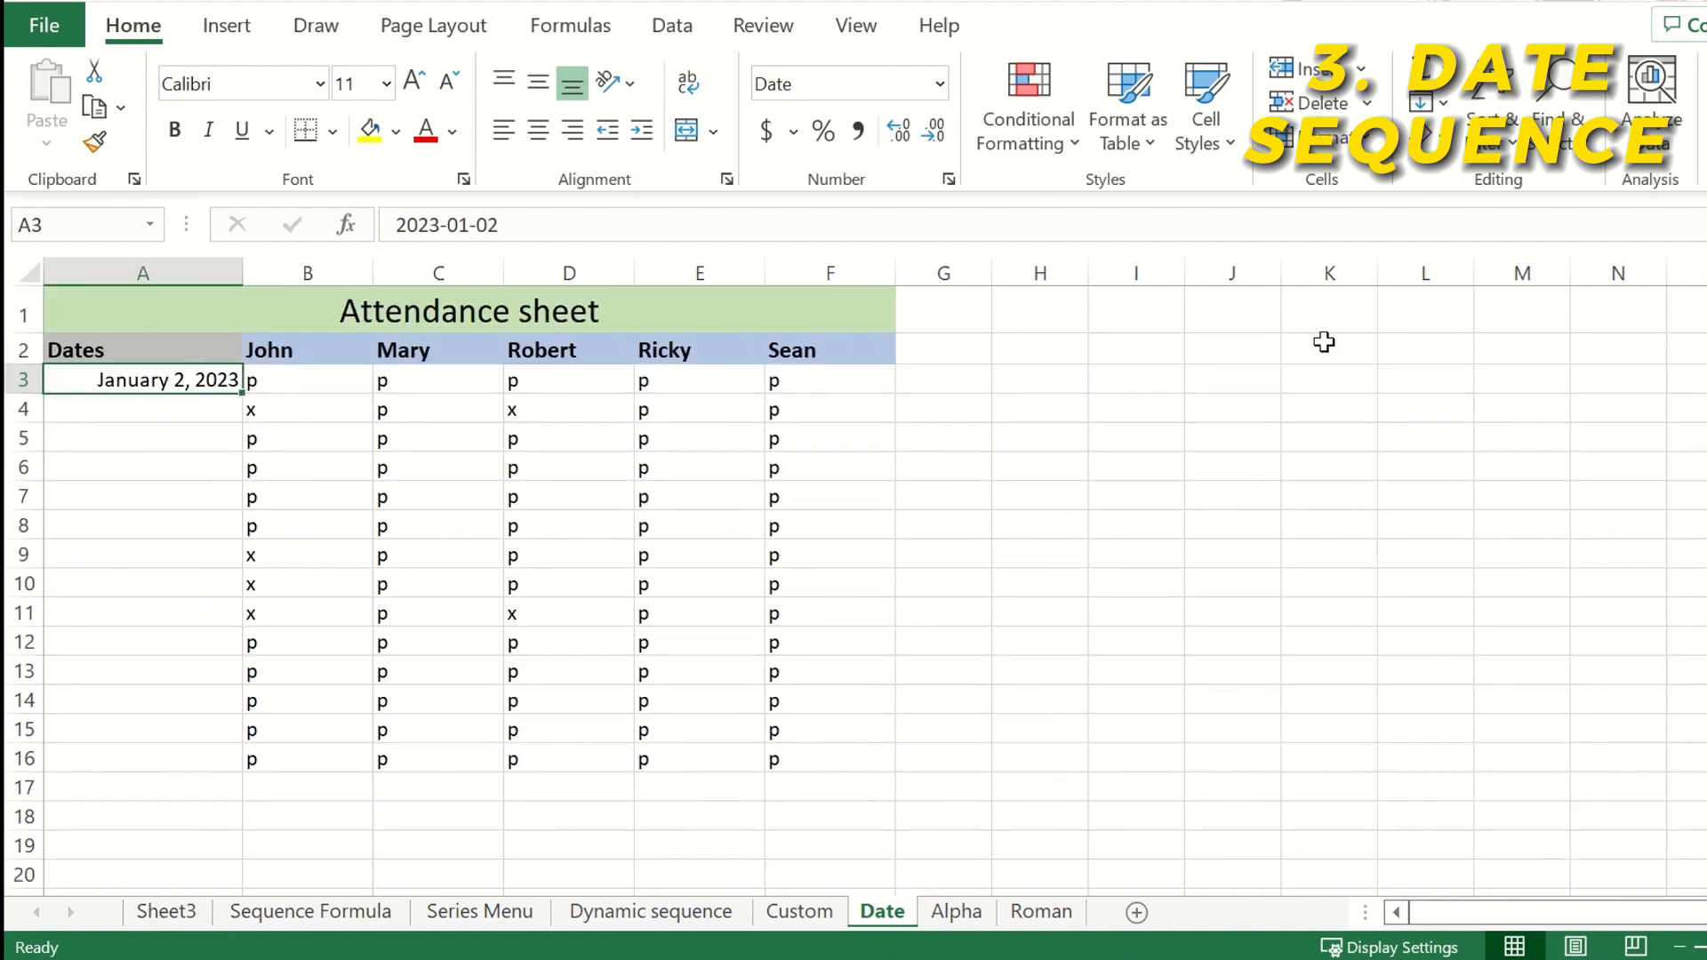
left_click(1427, 102)
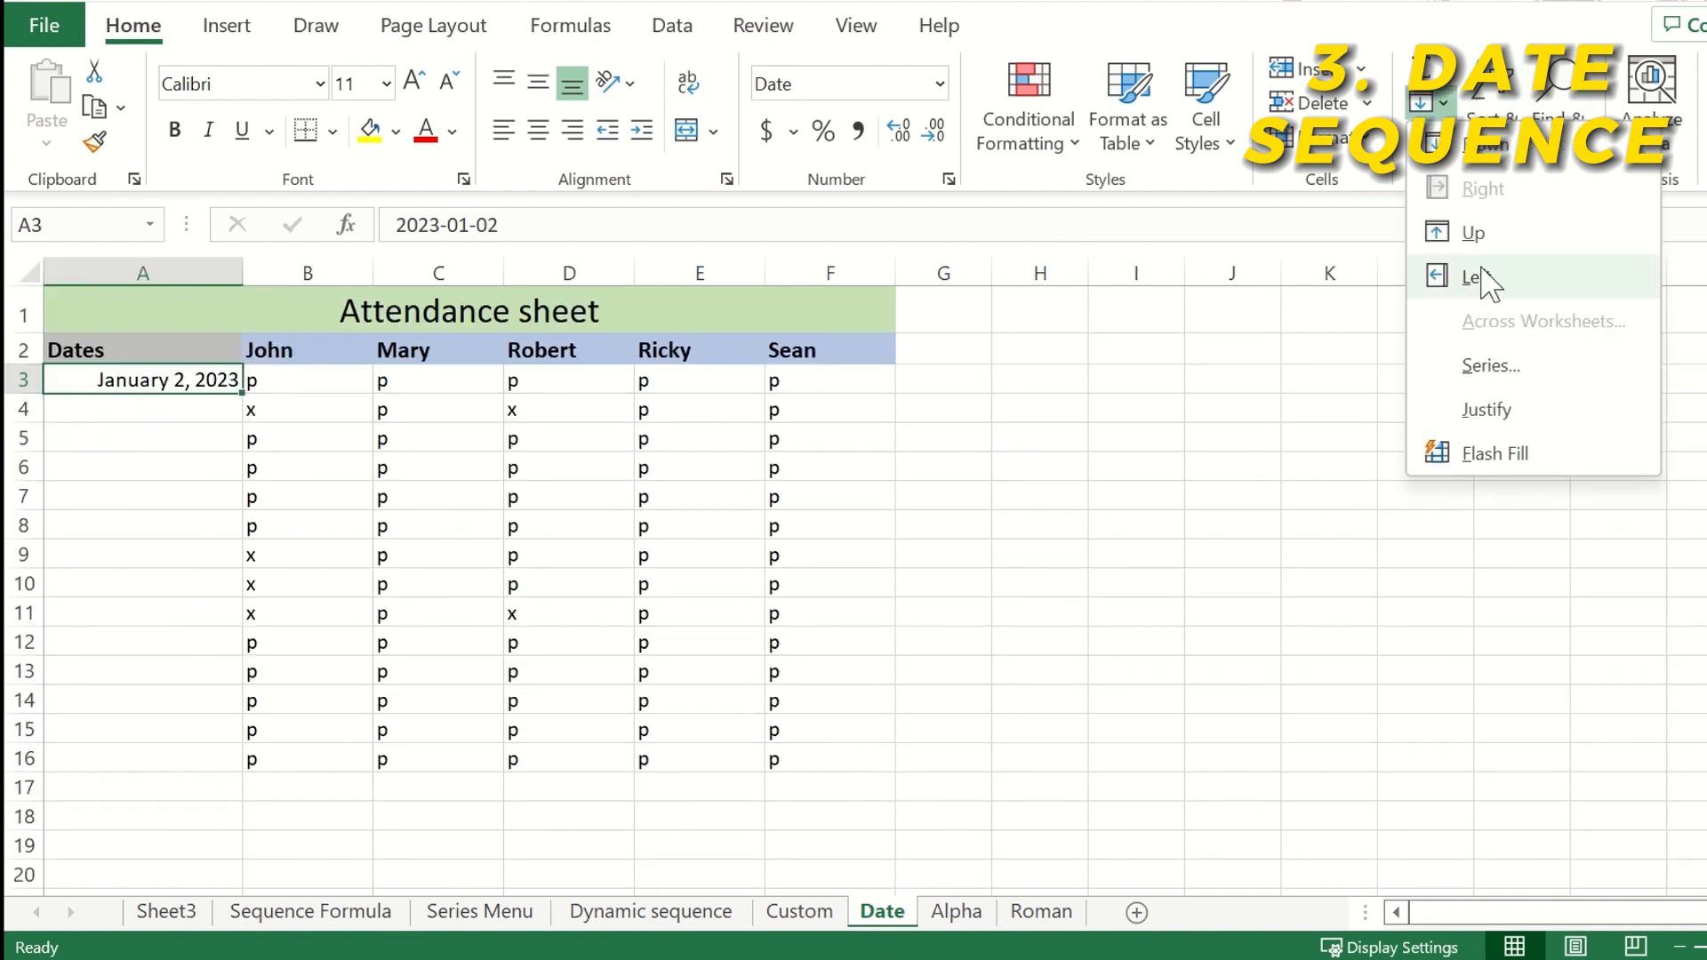
left_click(1492, 362)
left_click(598, 373)
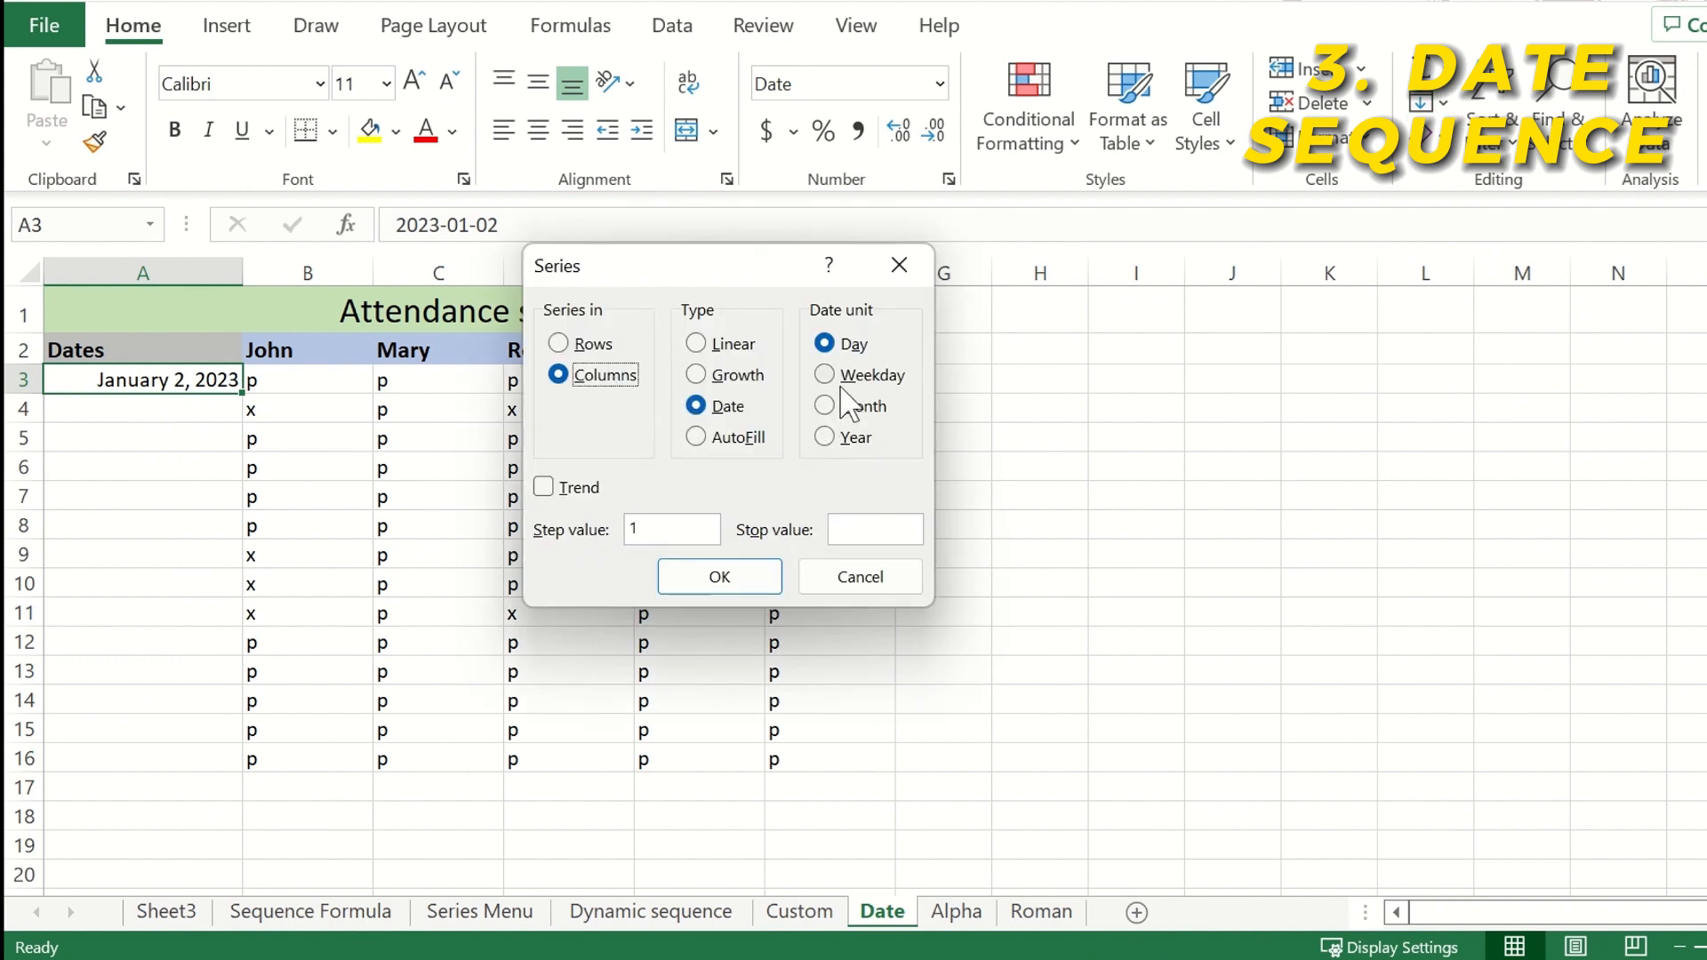
left_click(853, 407)
left_click(760, 578)
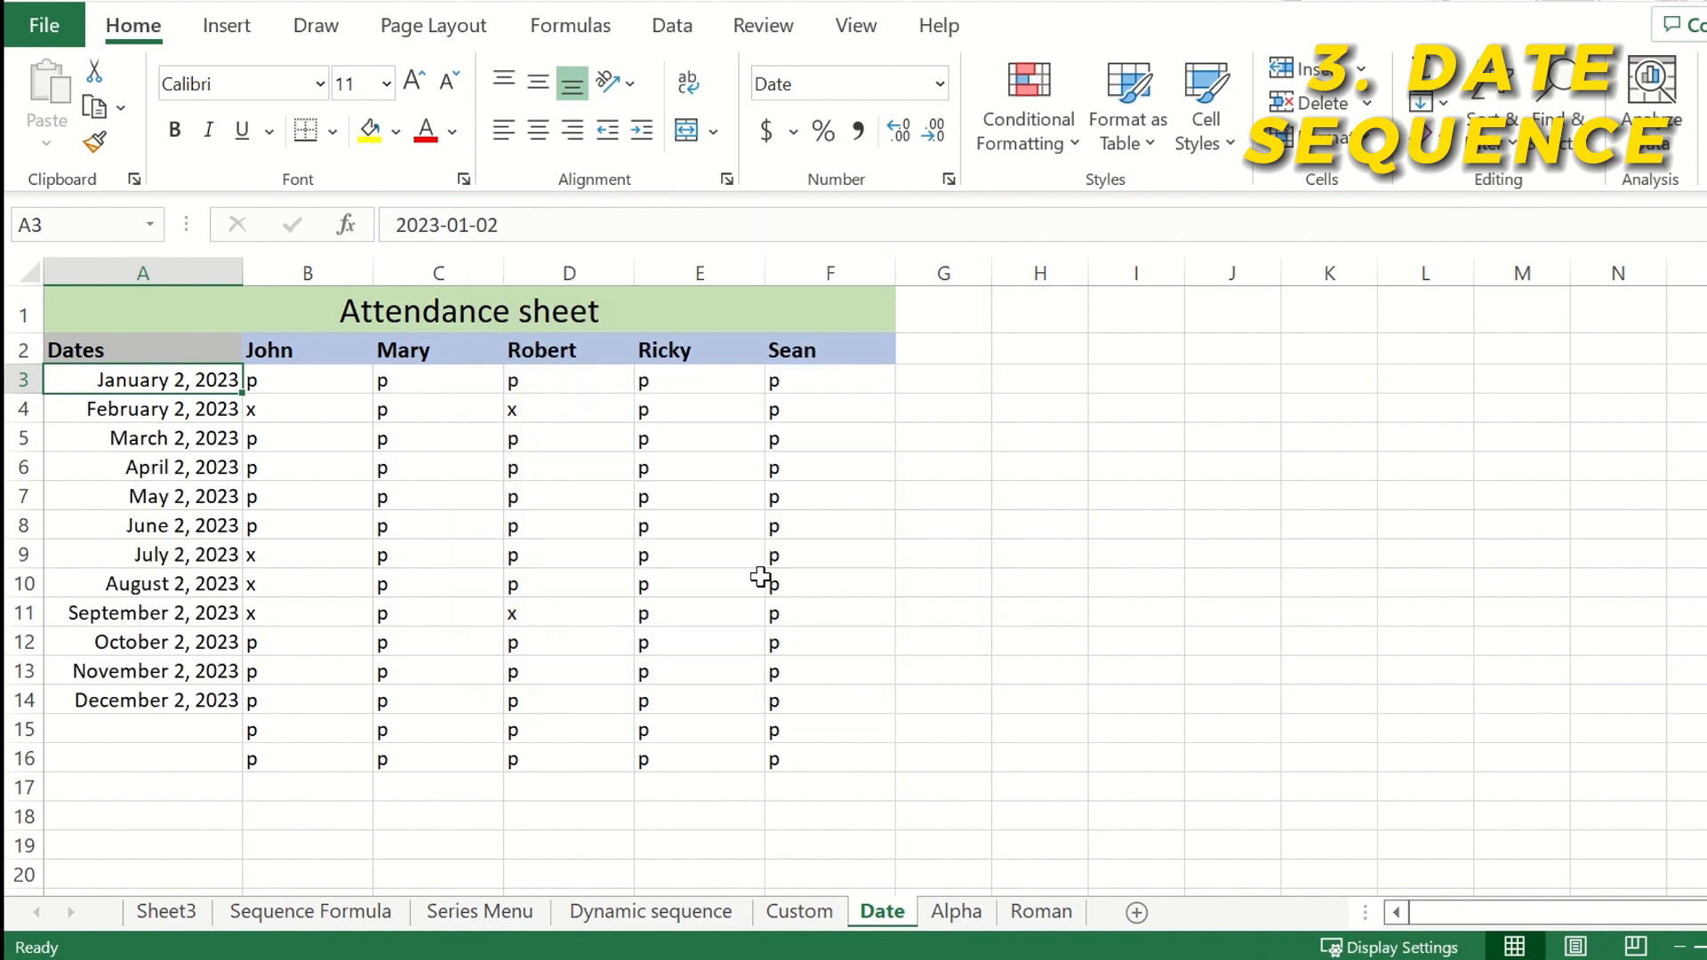
Check the interval between the first monthly dates and the last date in cell A14
left_click(168, 410)
left_click_drag(178, 381, 163, 430)
left_click(165, 437)
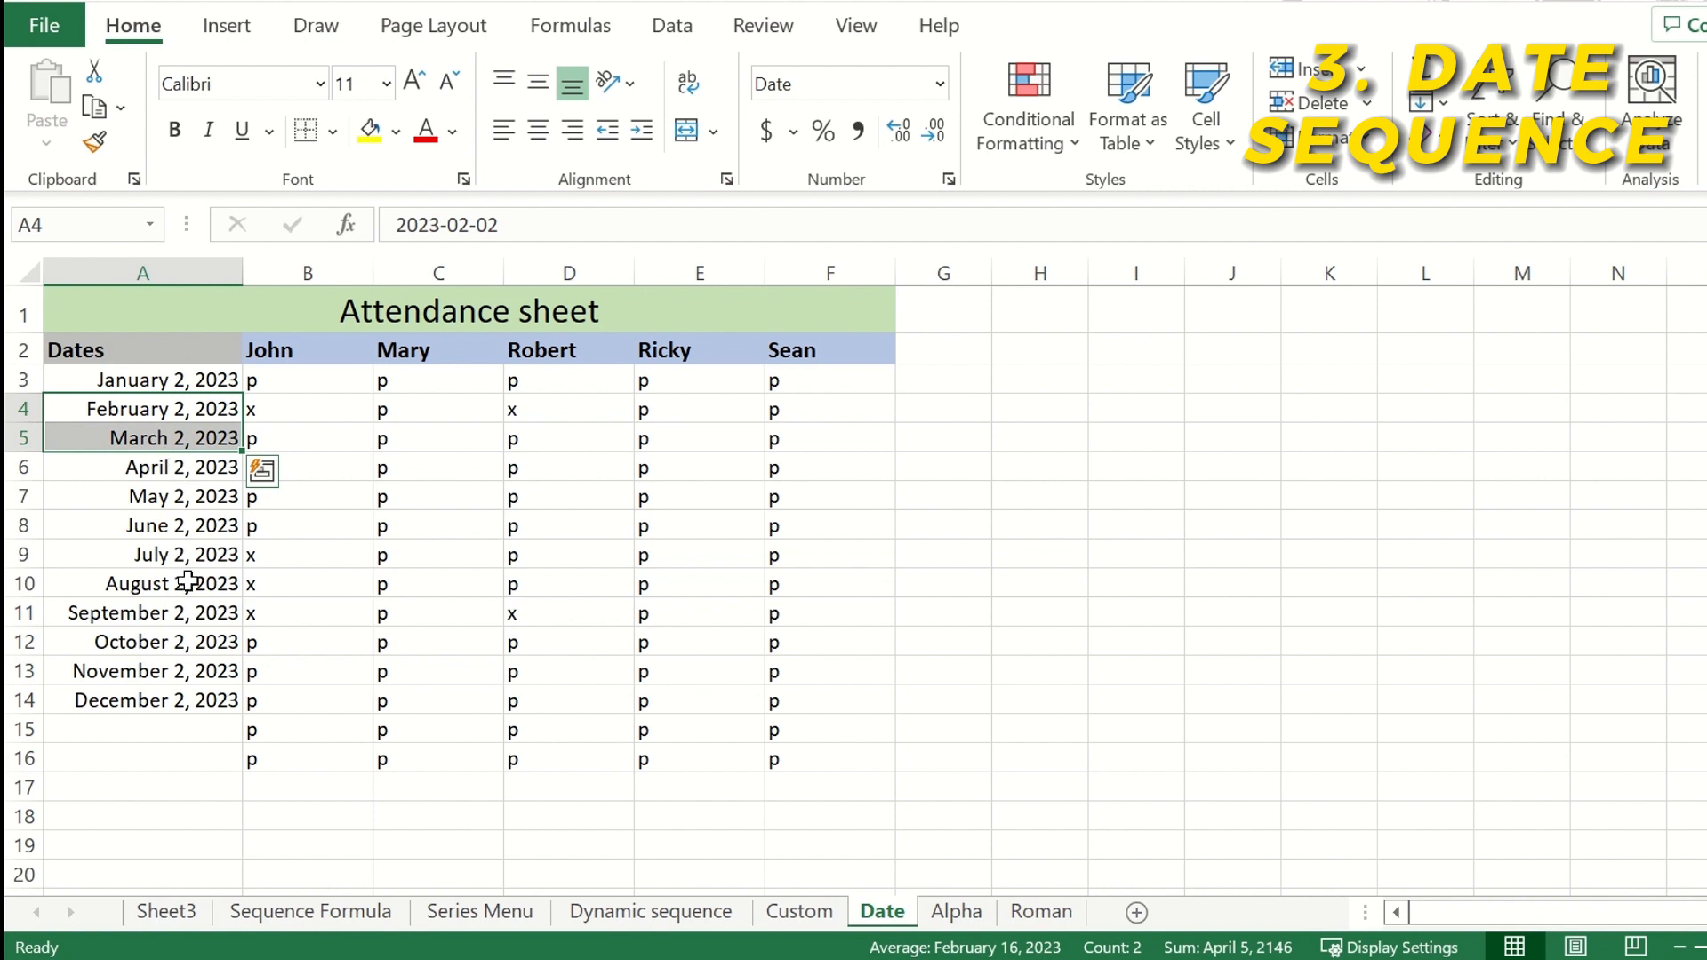
left_click(196, 701)
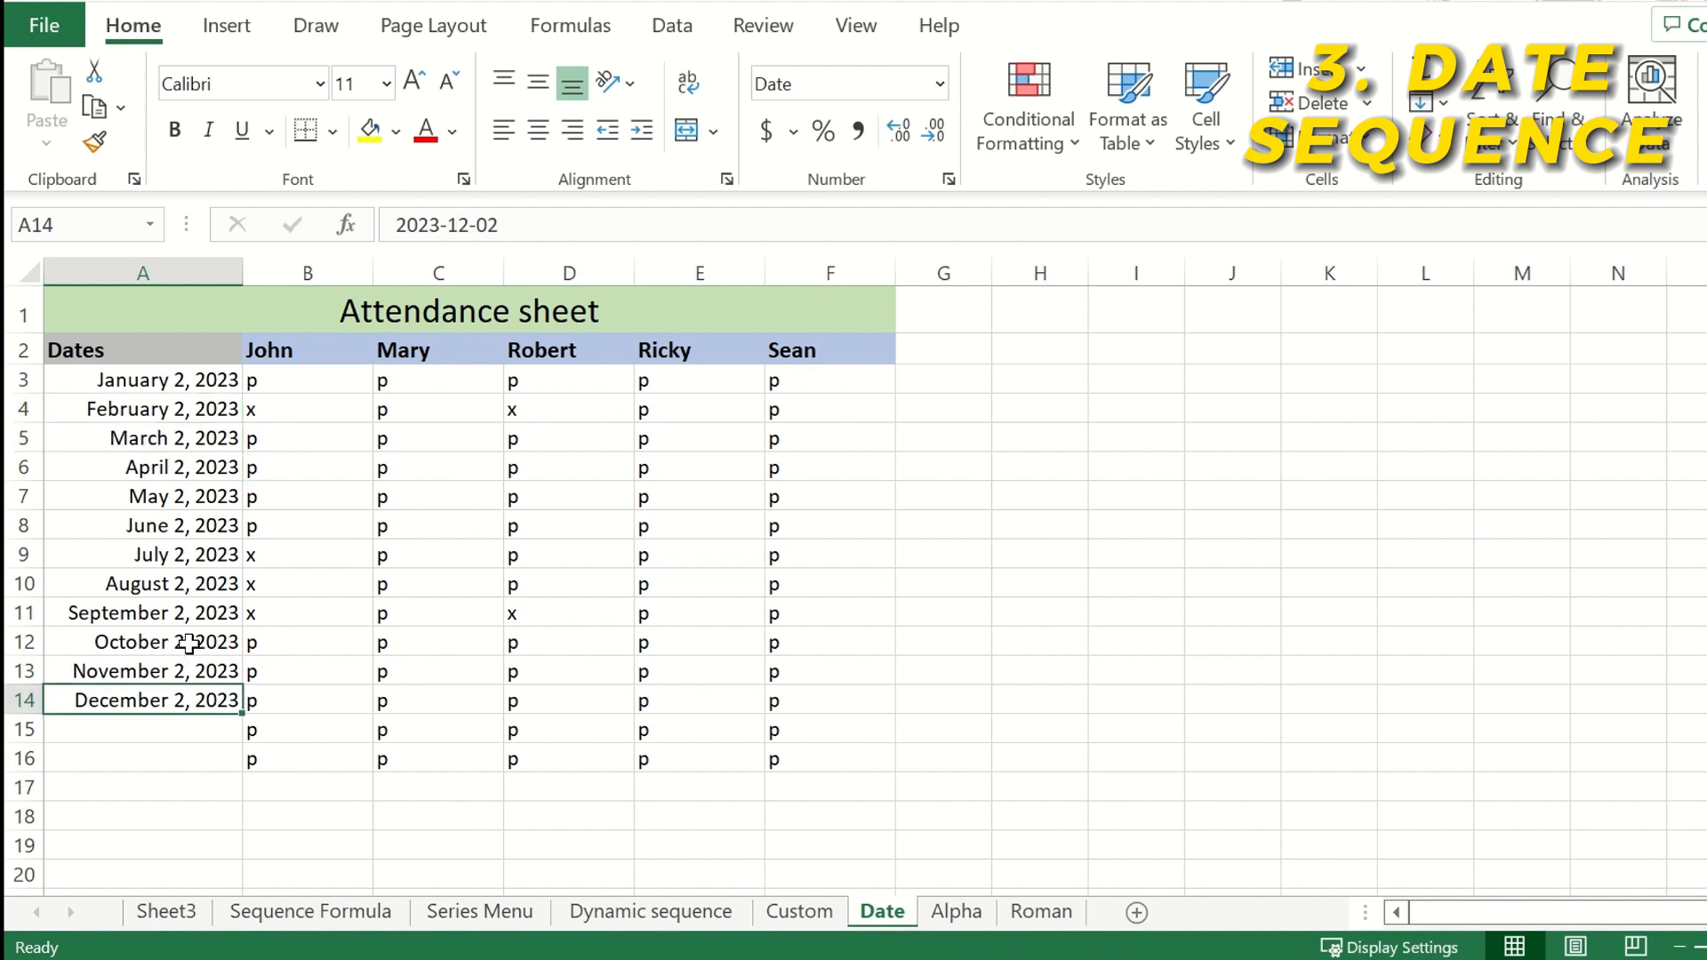
Clear the monthly dates below A3 and fill a yearly date series down the column with step value 1 and stop value 2030-12-31
scroll(189, 642, "down", 1)
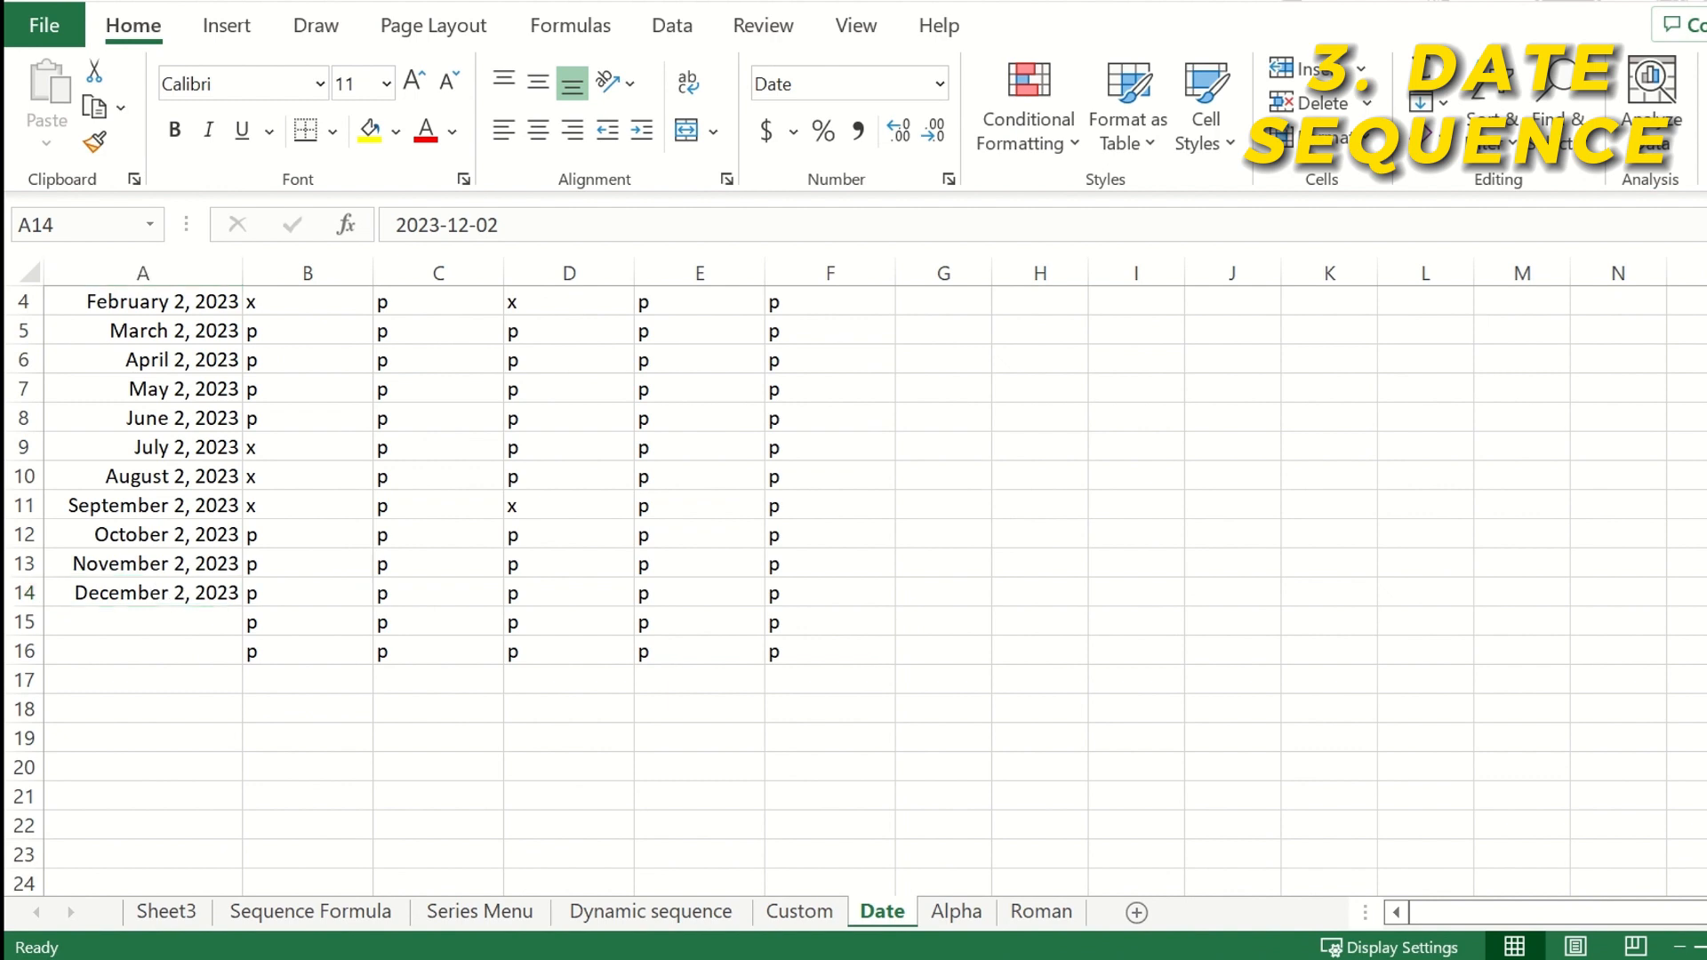
scroll(158, 665, "up", 1)
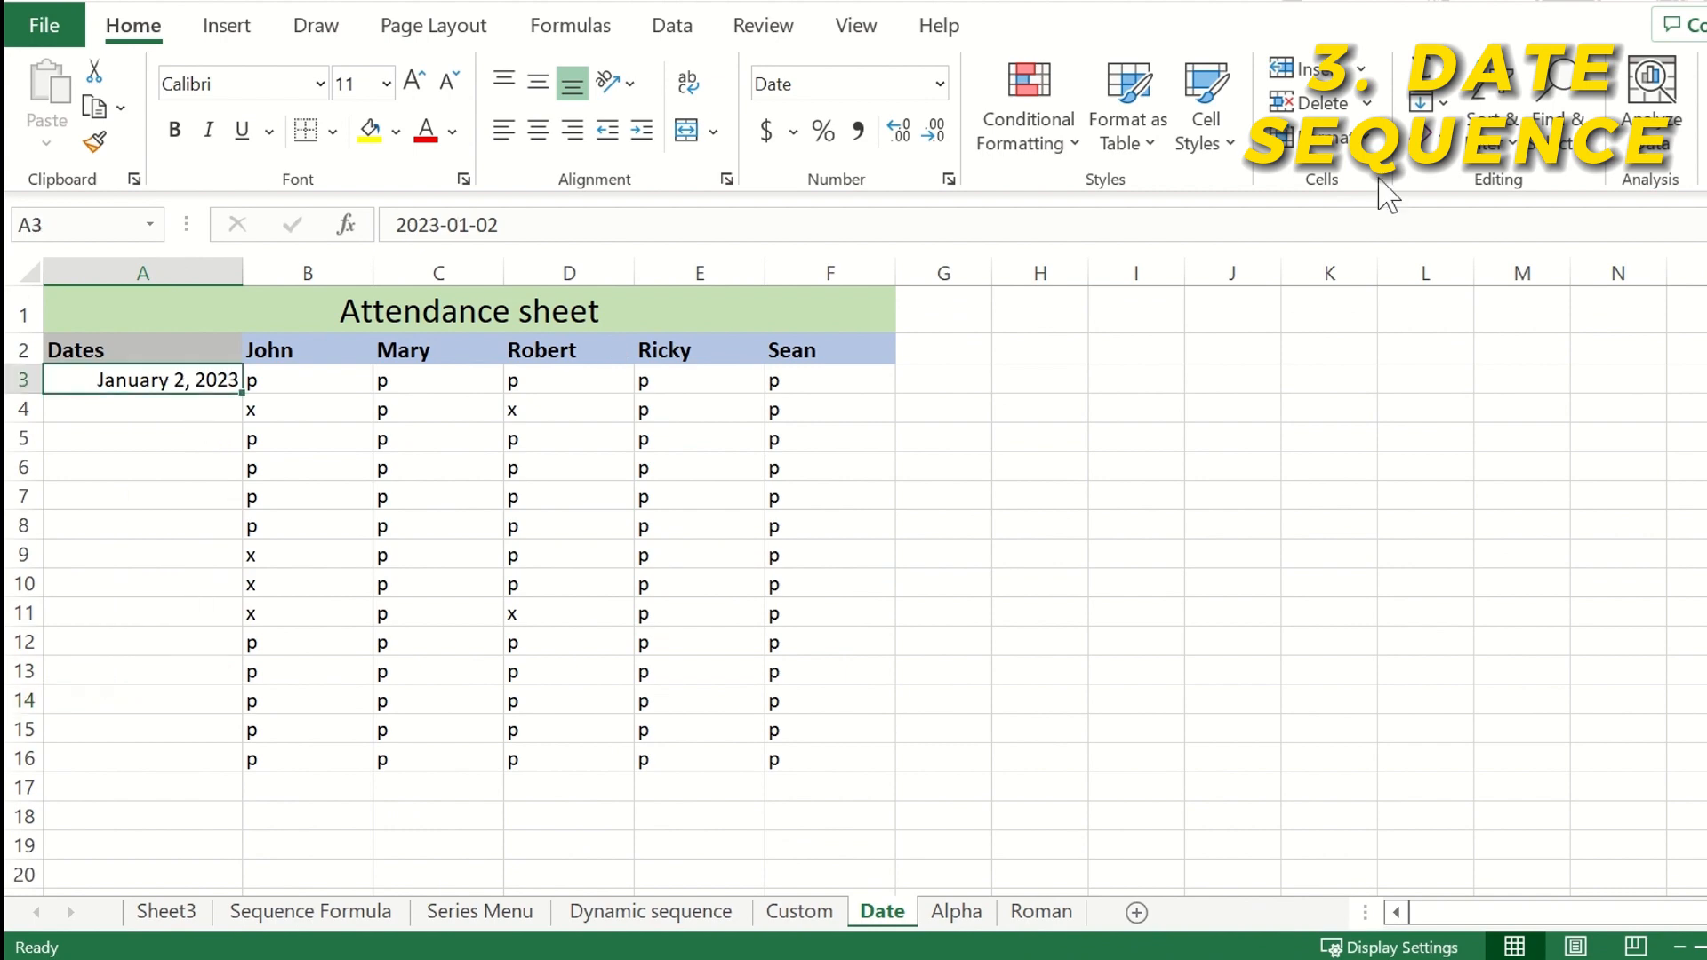
left_click(1428, 102)
left_click(1445, 369)
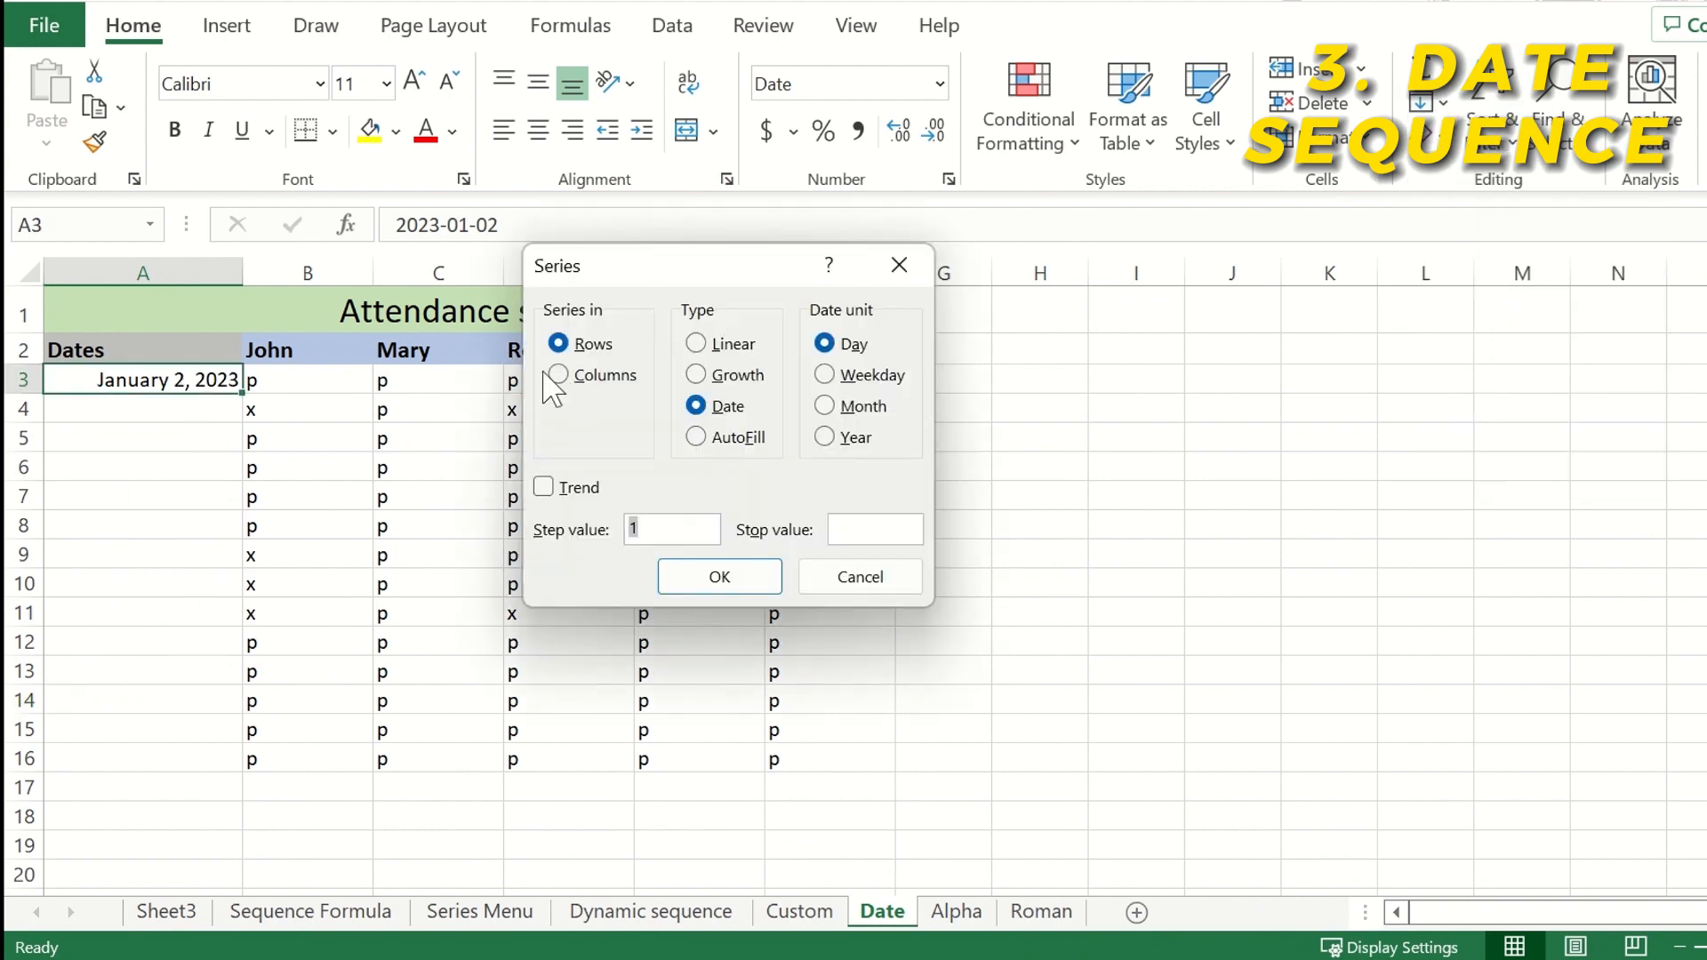
left_click(571, 375)
left_click(850, 437)
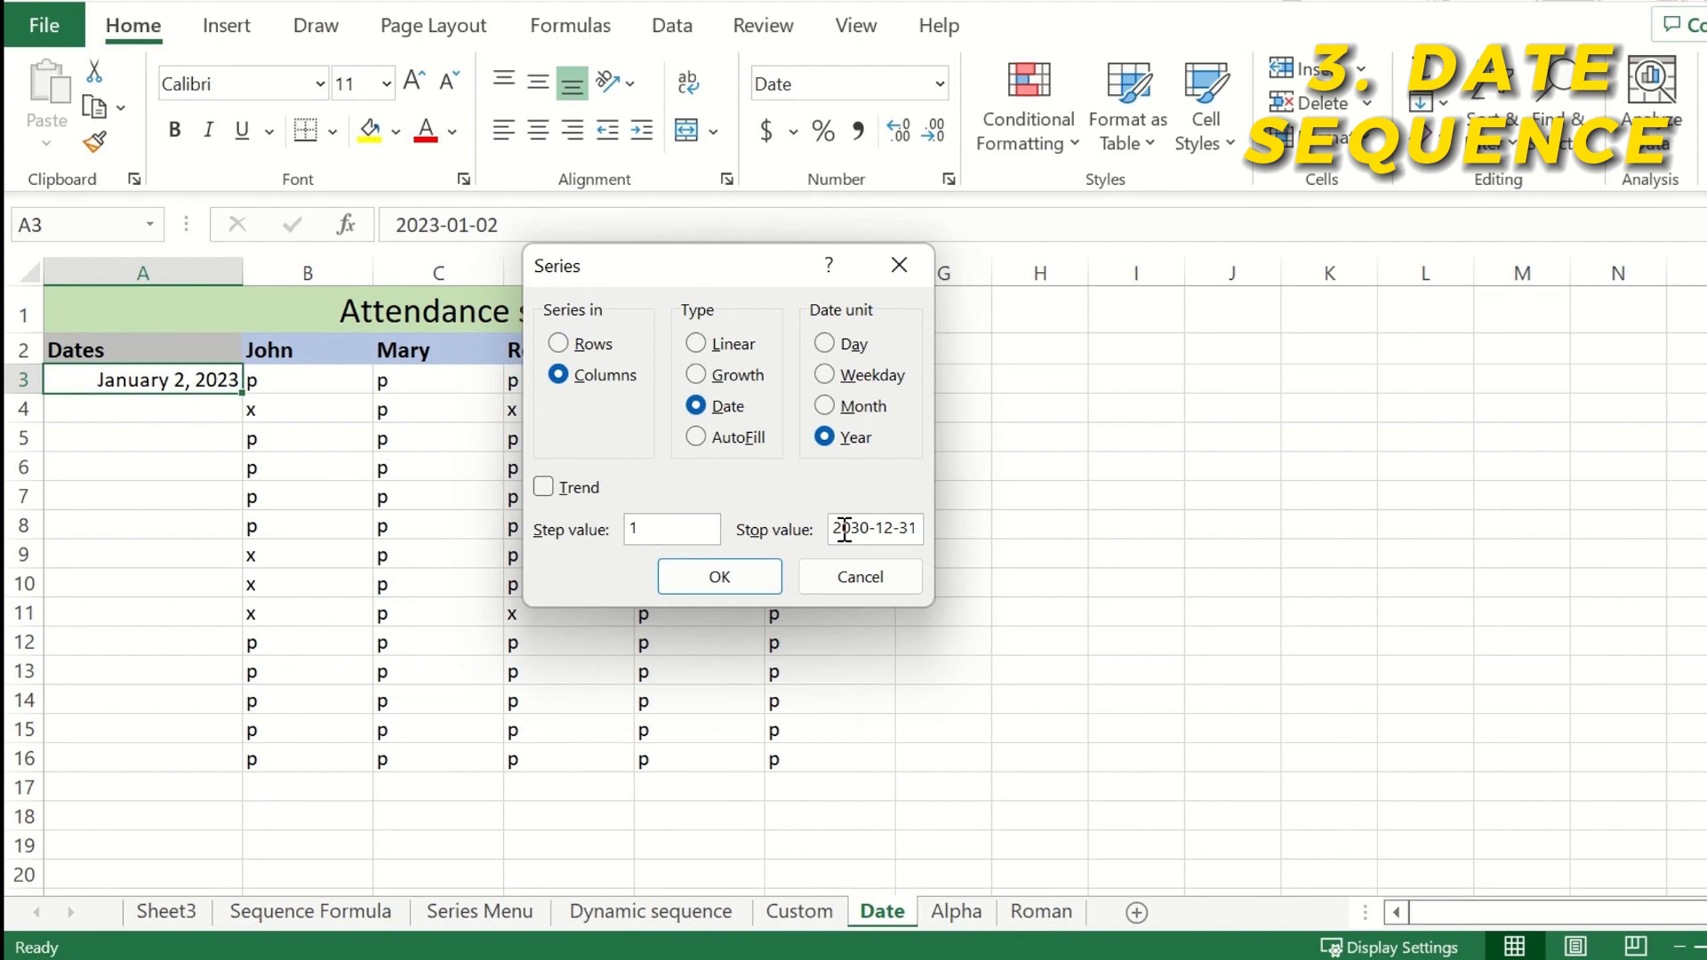
left_click(721, 577)
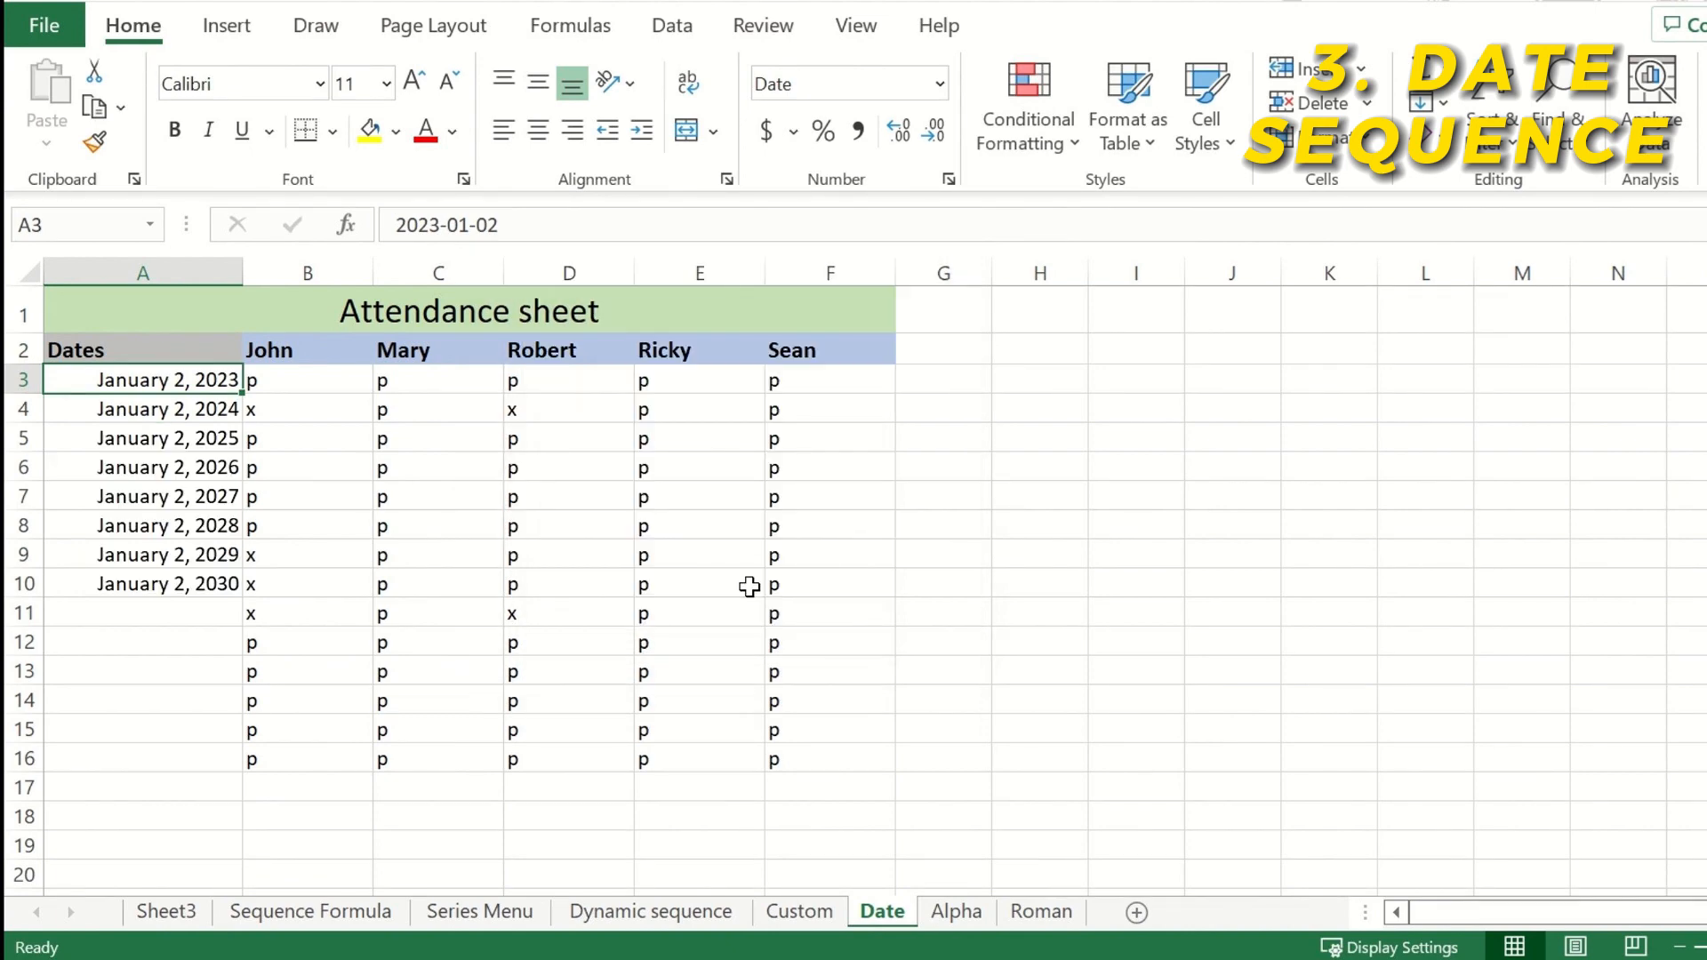
Check the interval between the yearly dates and the last date in cell A10
left_click(157, 434)
left_click(154, 415)
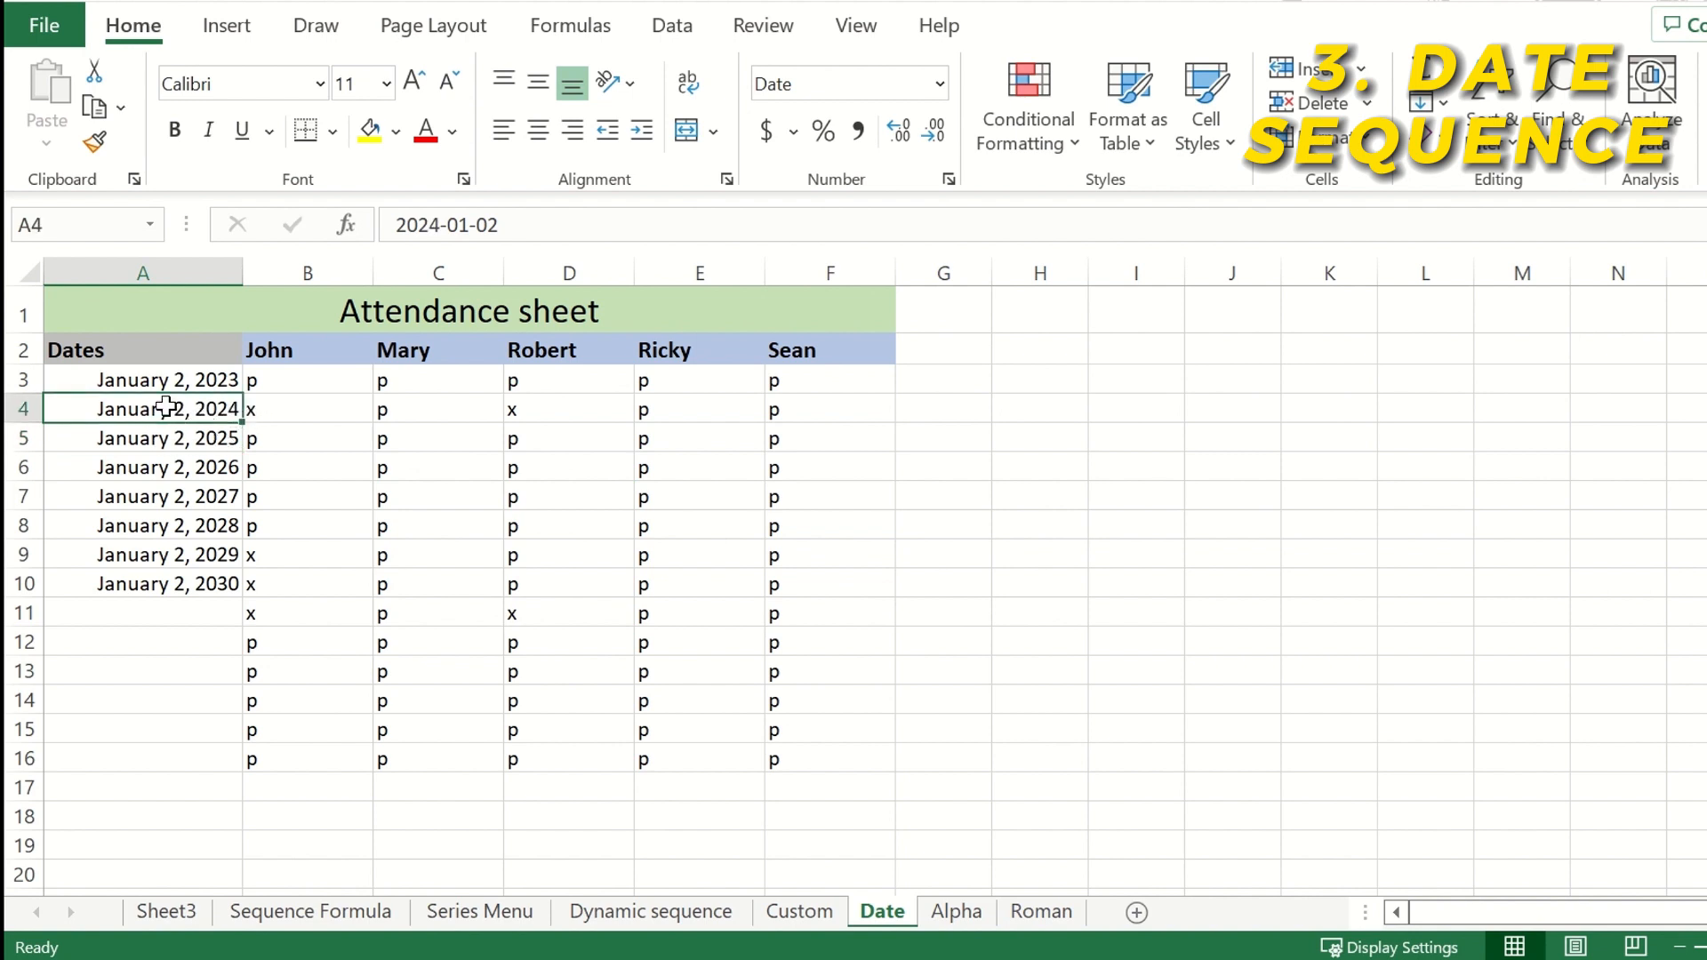
left_click(167, 381)
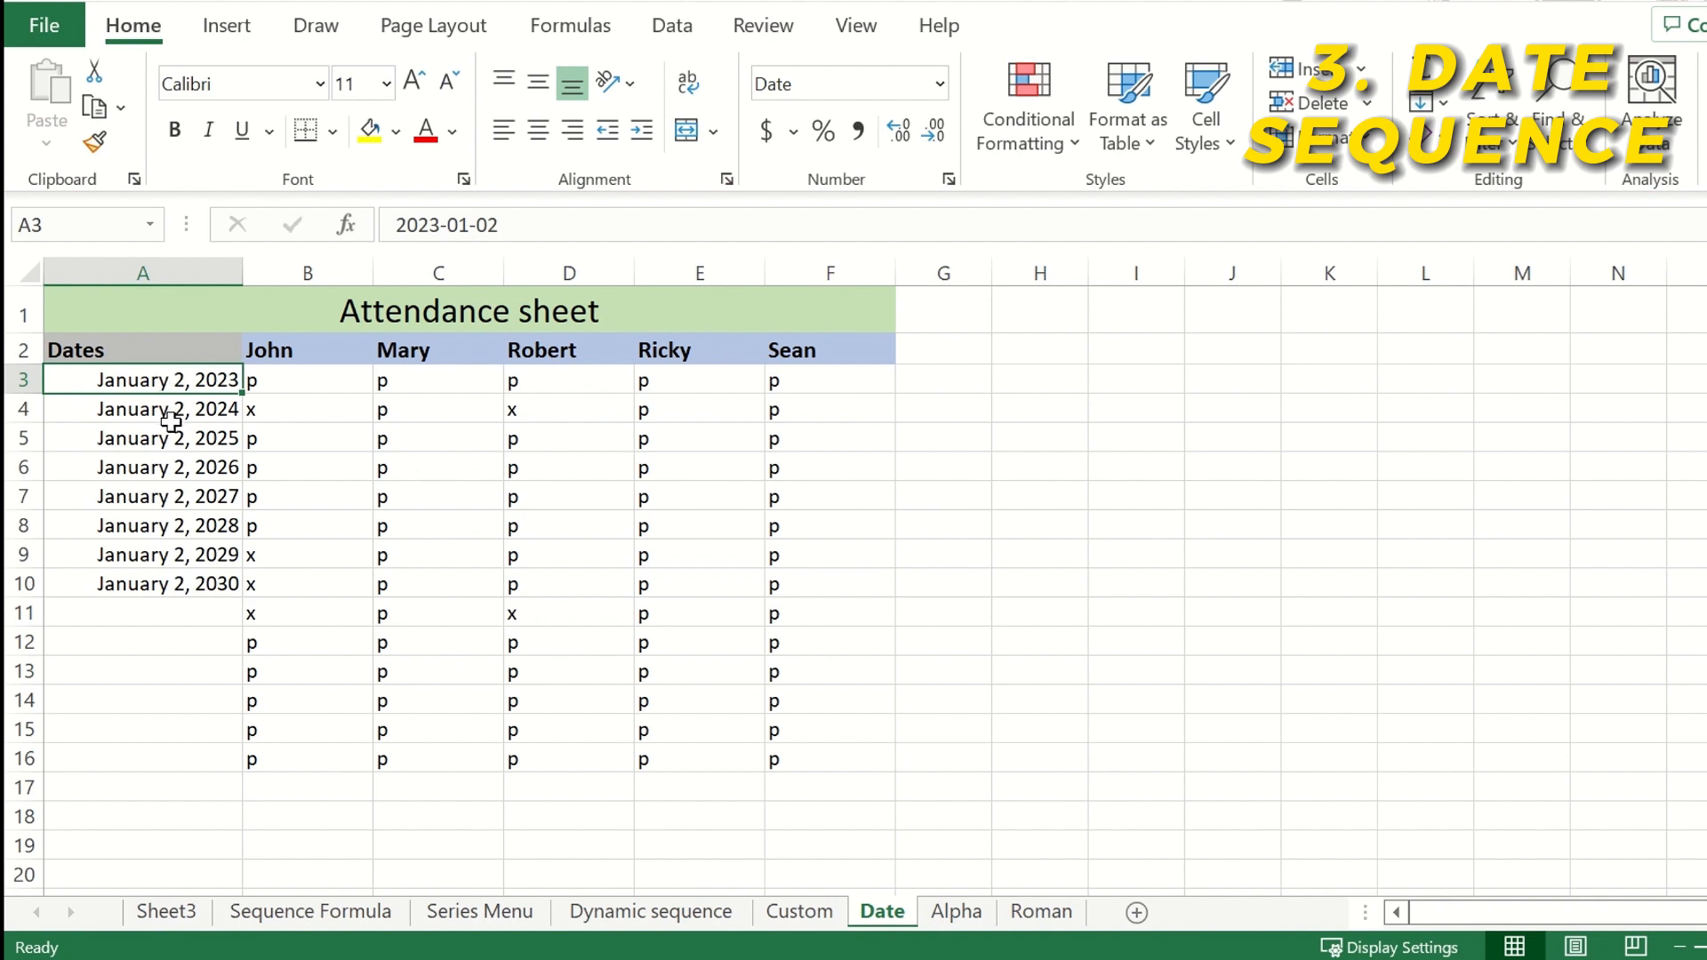
left_click(185, 581)
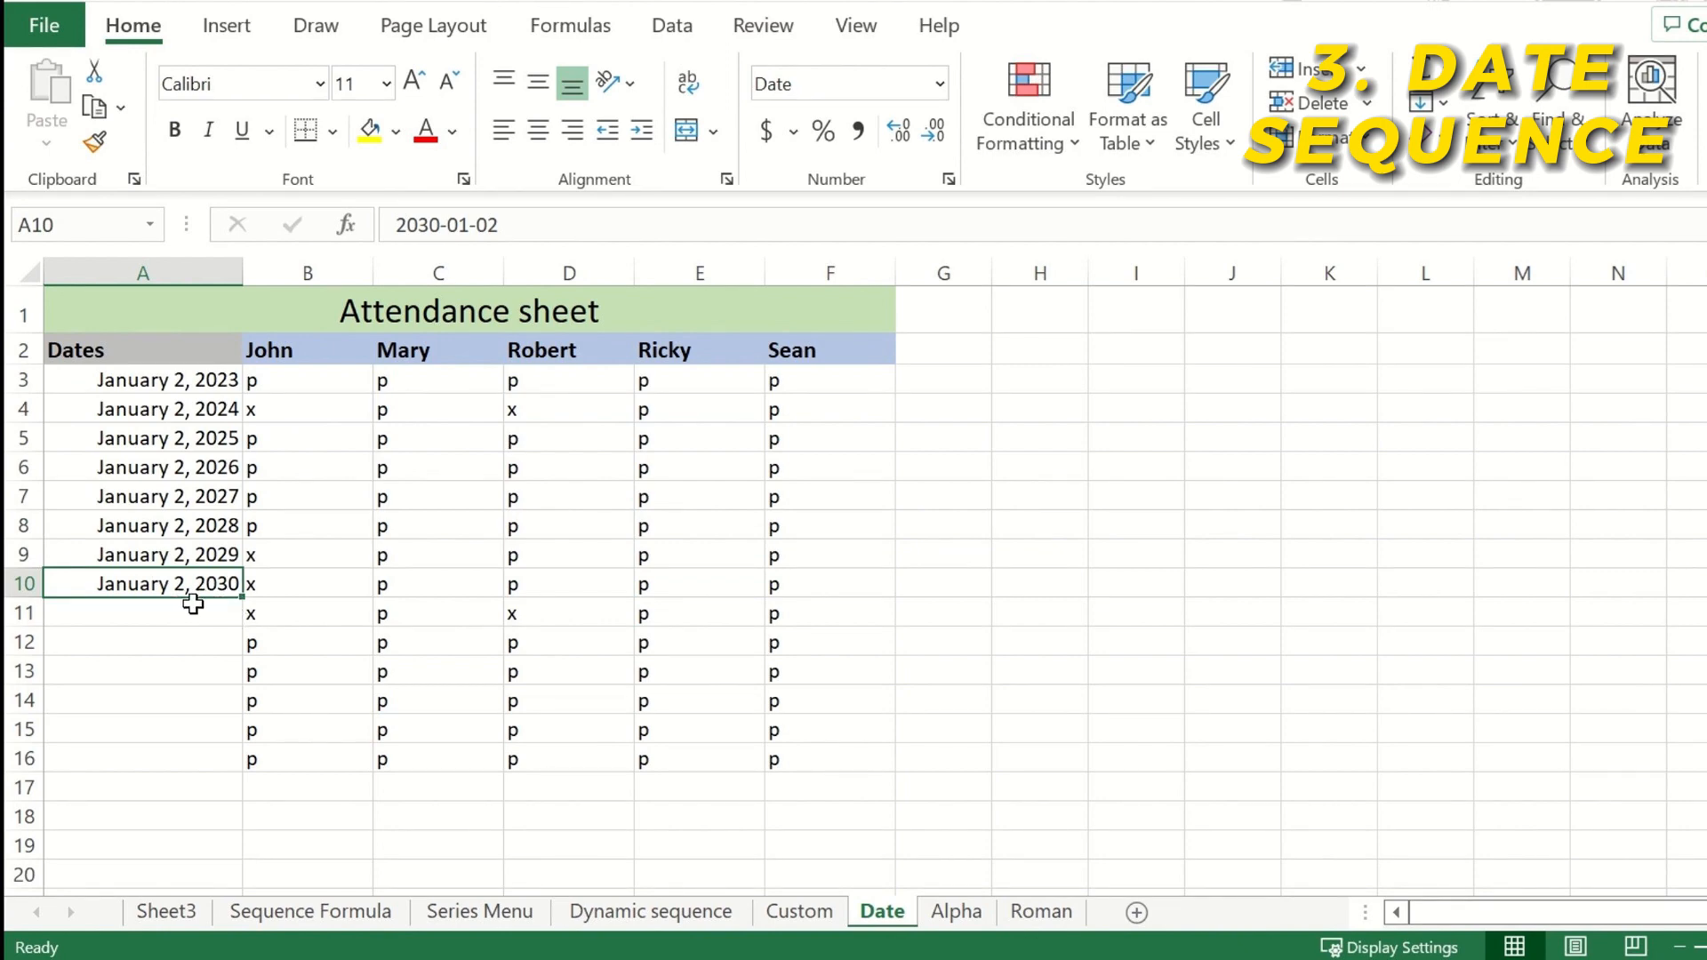
Format the date in cell A6 with the date type 14-Mar-12
right_click(161, 463)
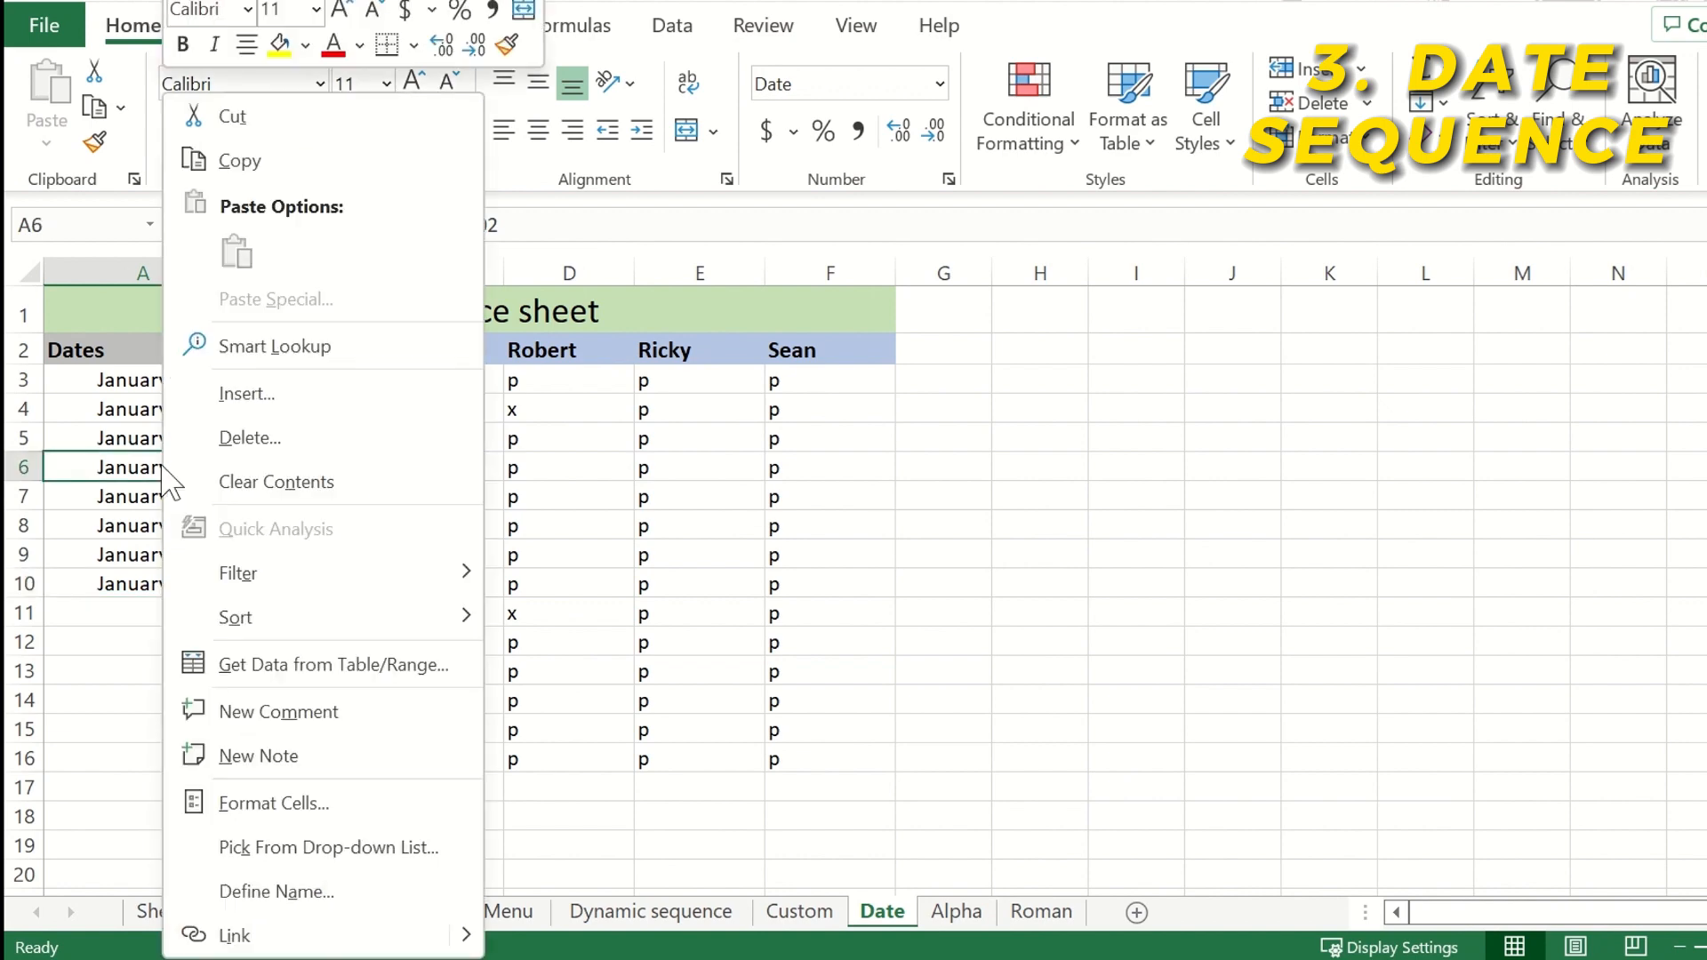
left_click(293, 789)
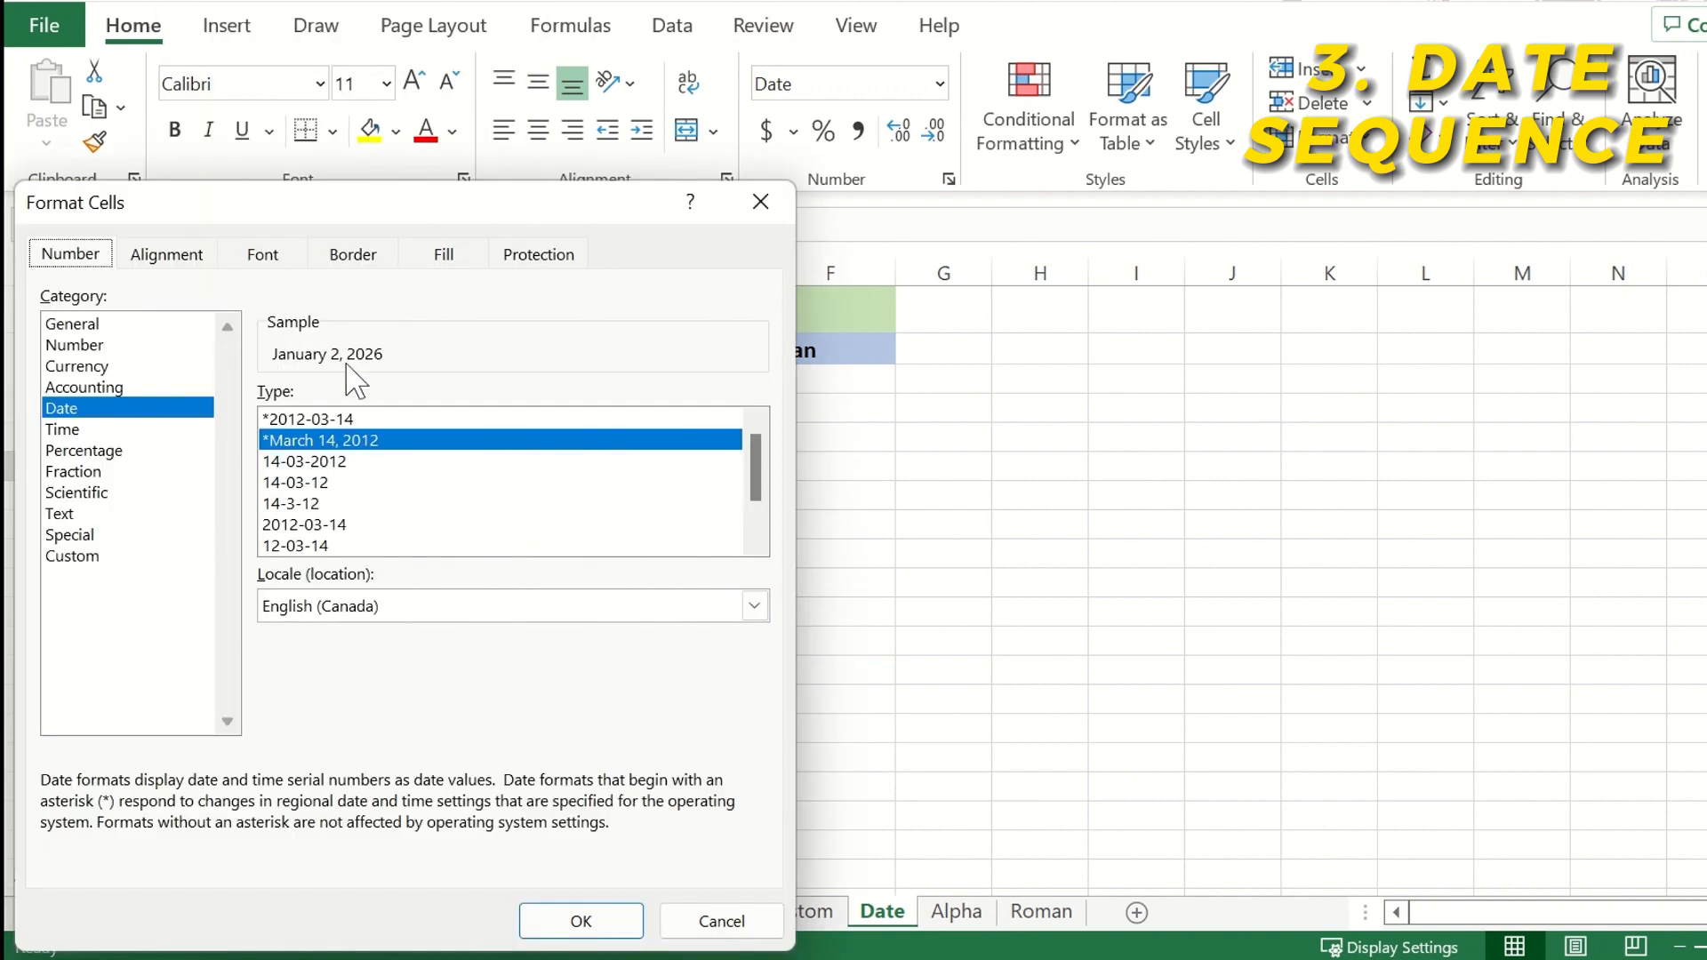
scroll(347, 492, "down", 1)
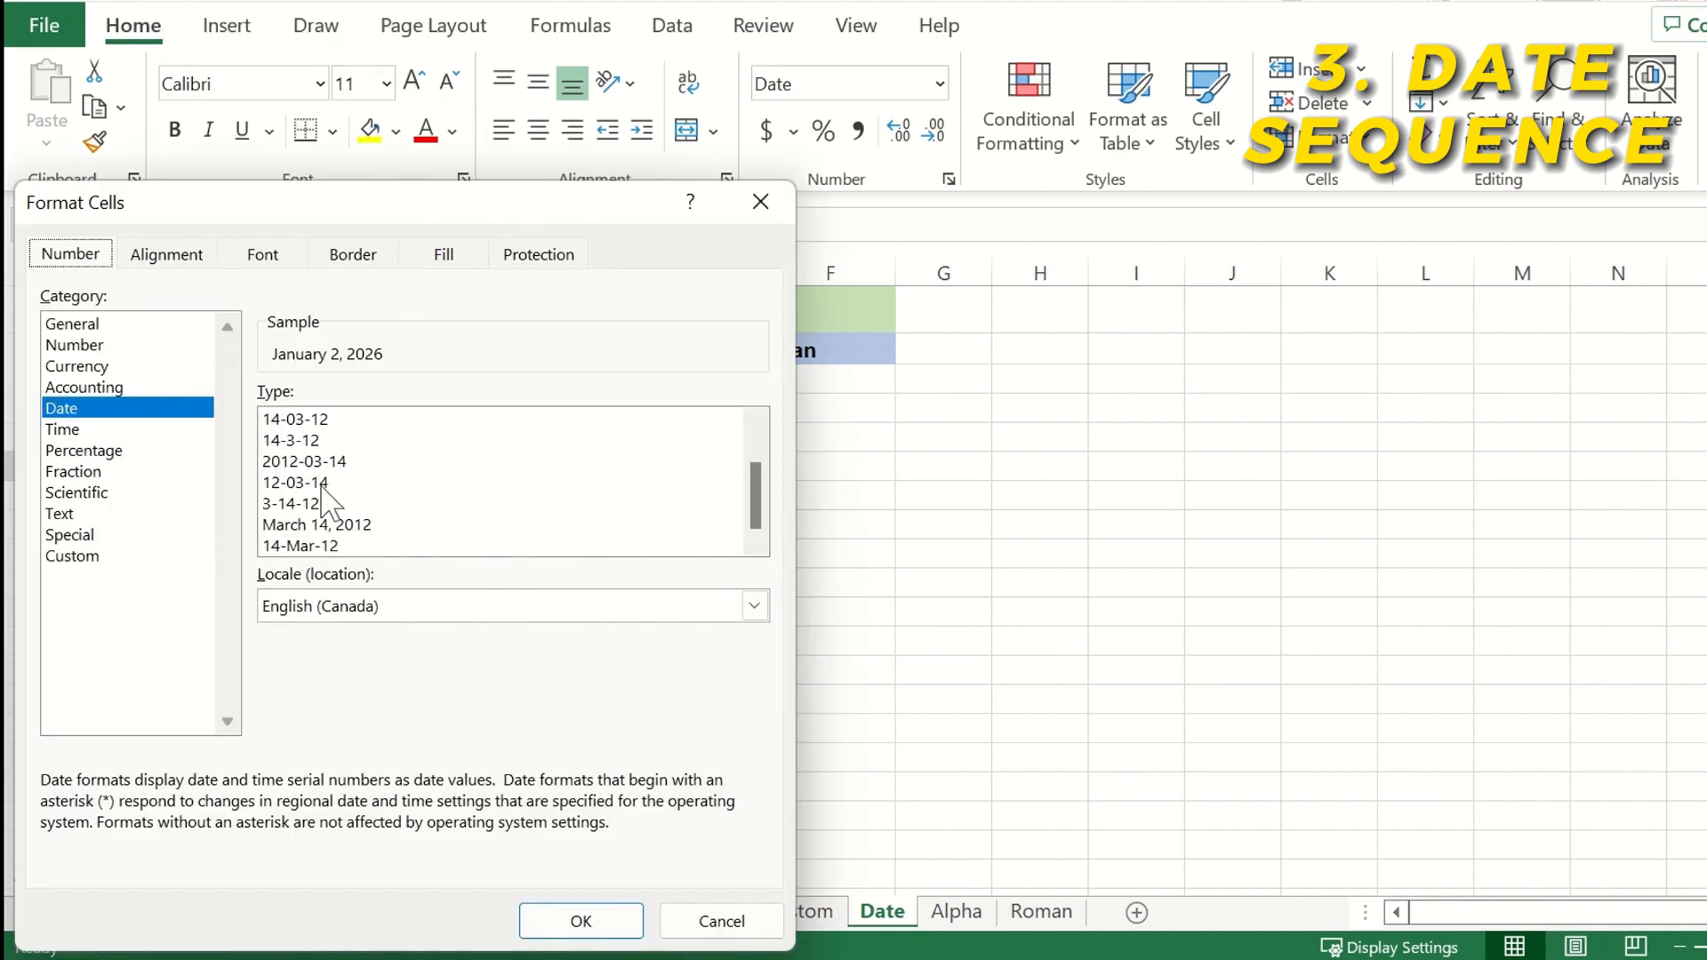
left_click(321, 544)
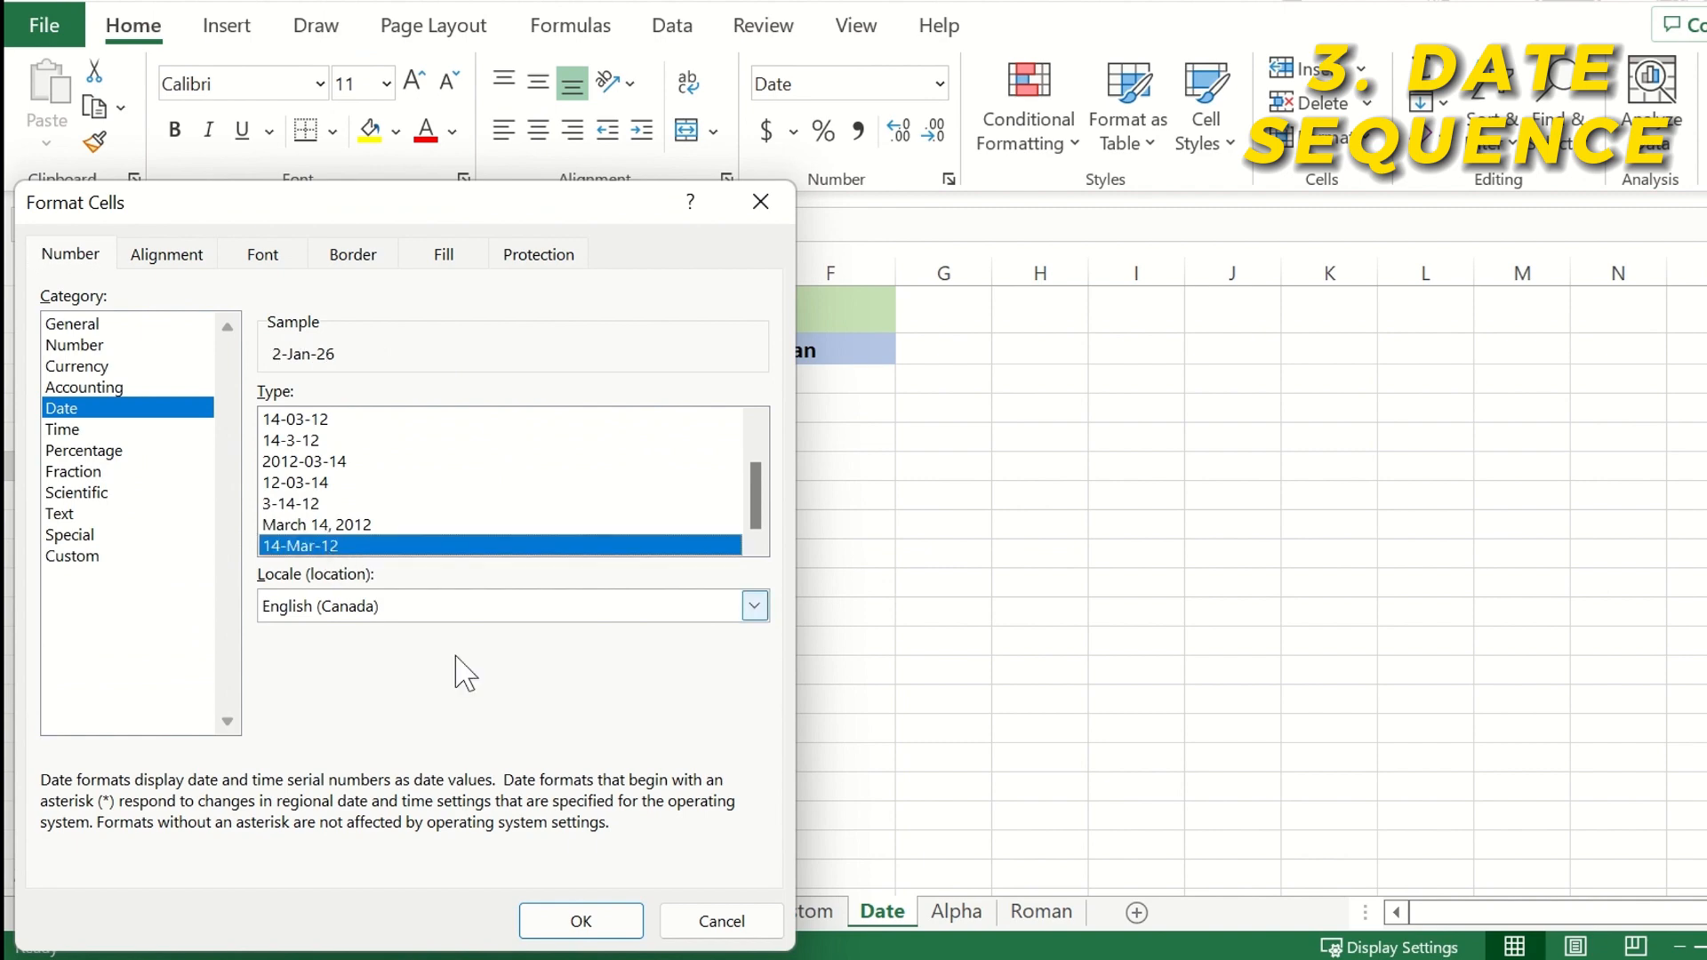
left_click(581, 921)
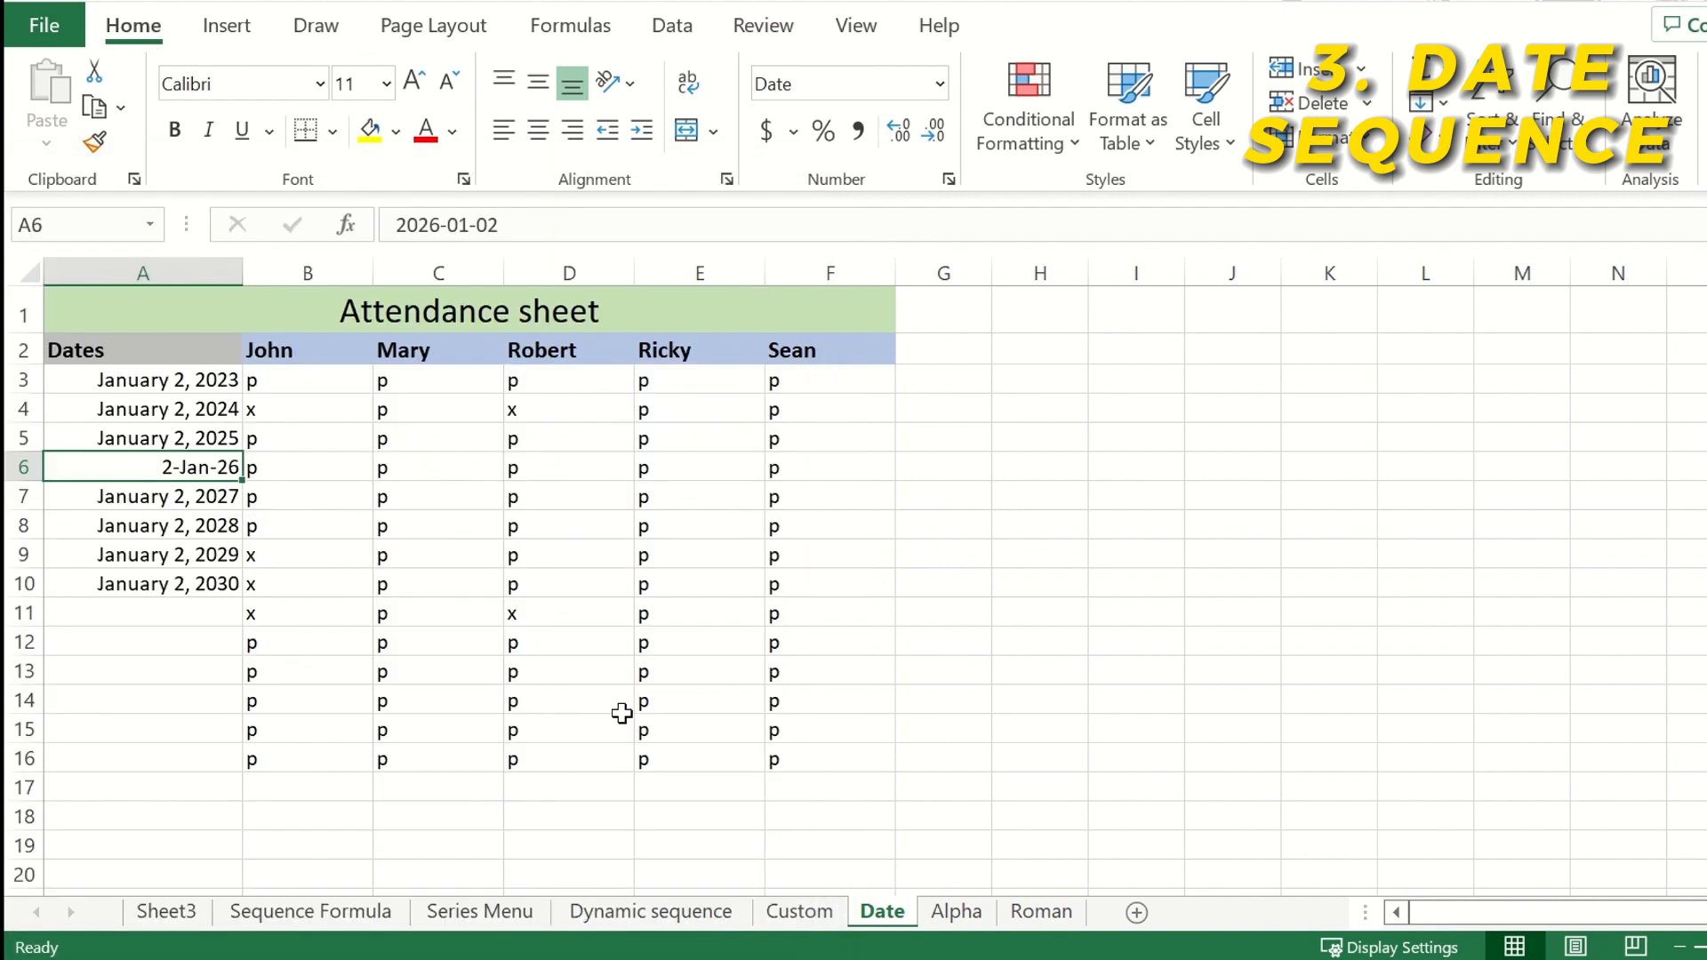
Format the date in cell A6 with the date type 12-03-14
right_click(190, 468)
left_click(315, 800)
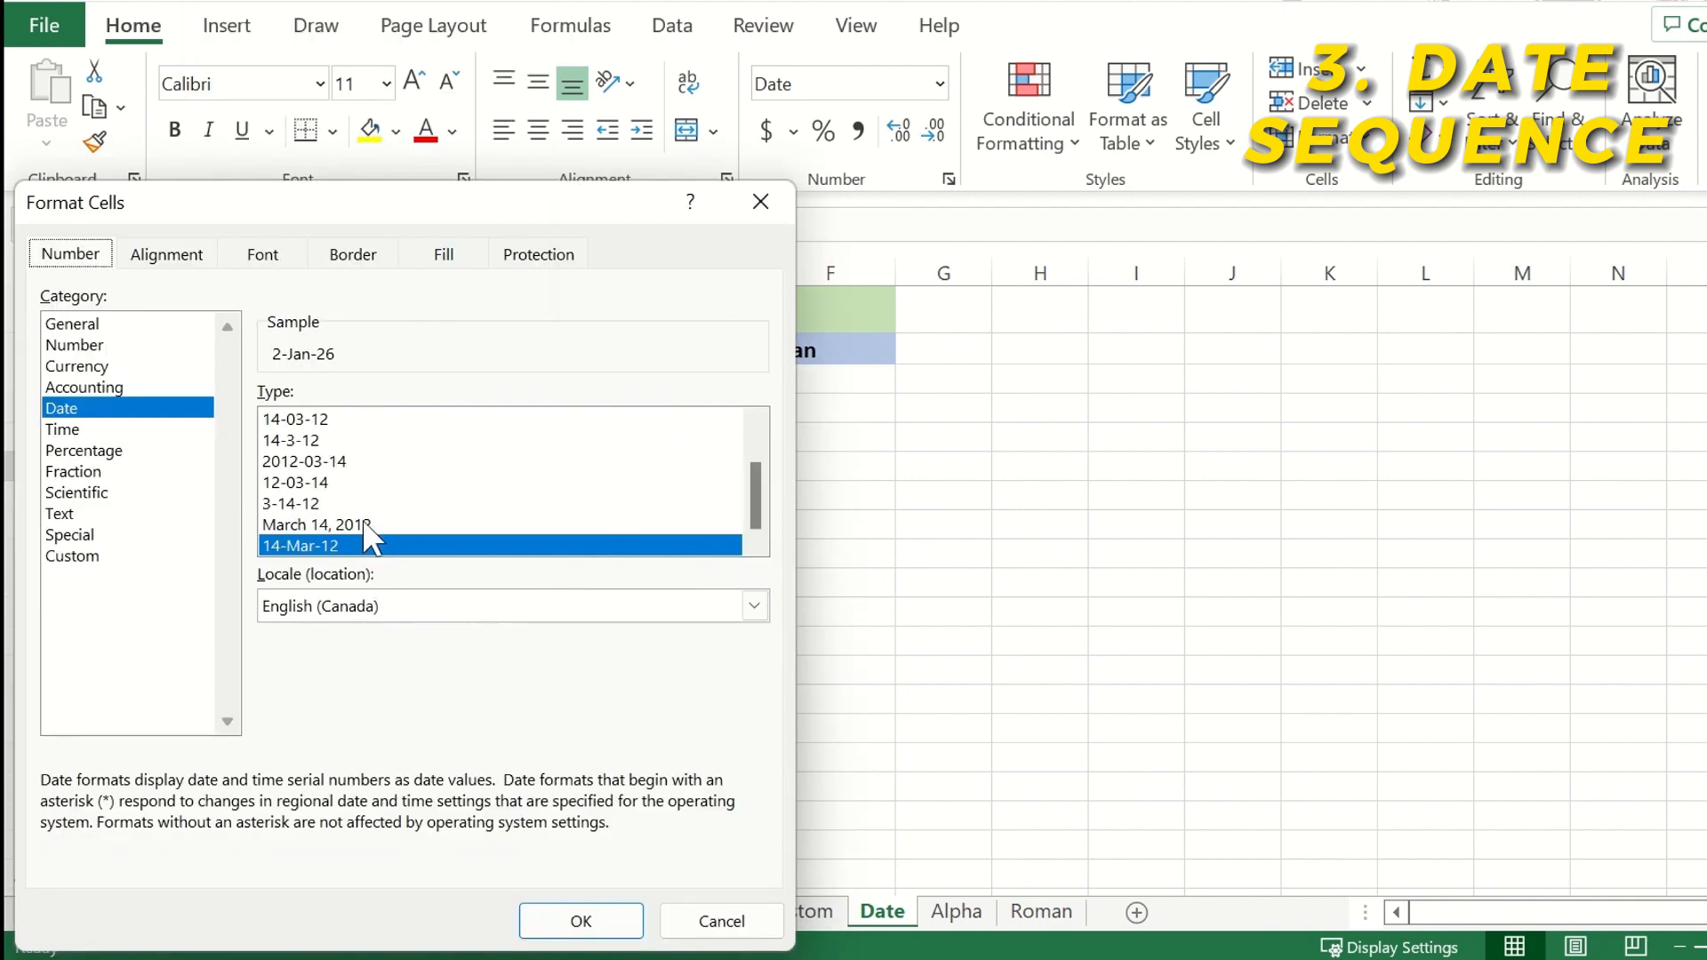
left_click(343, 485)
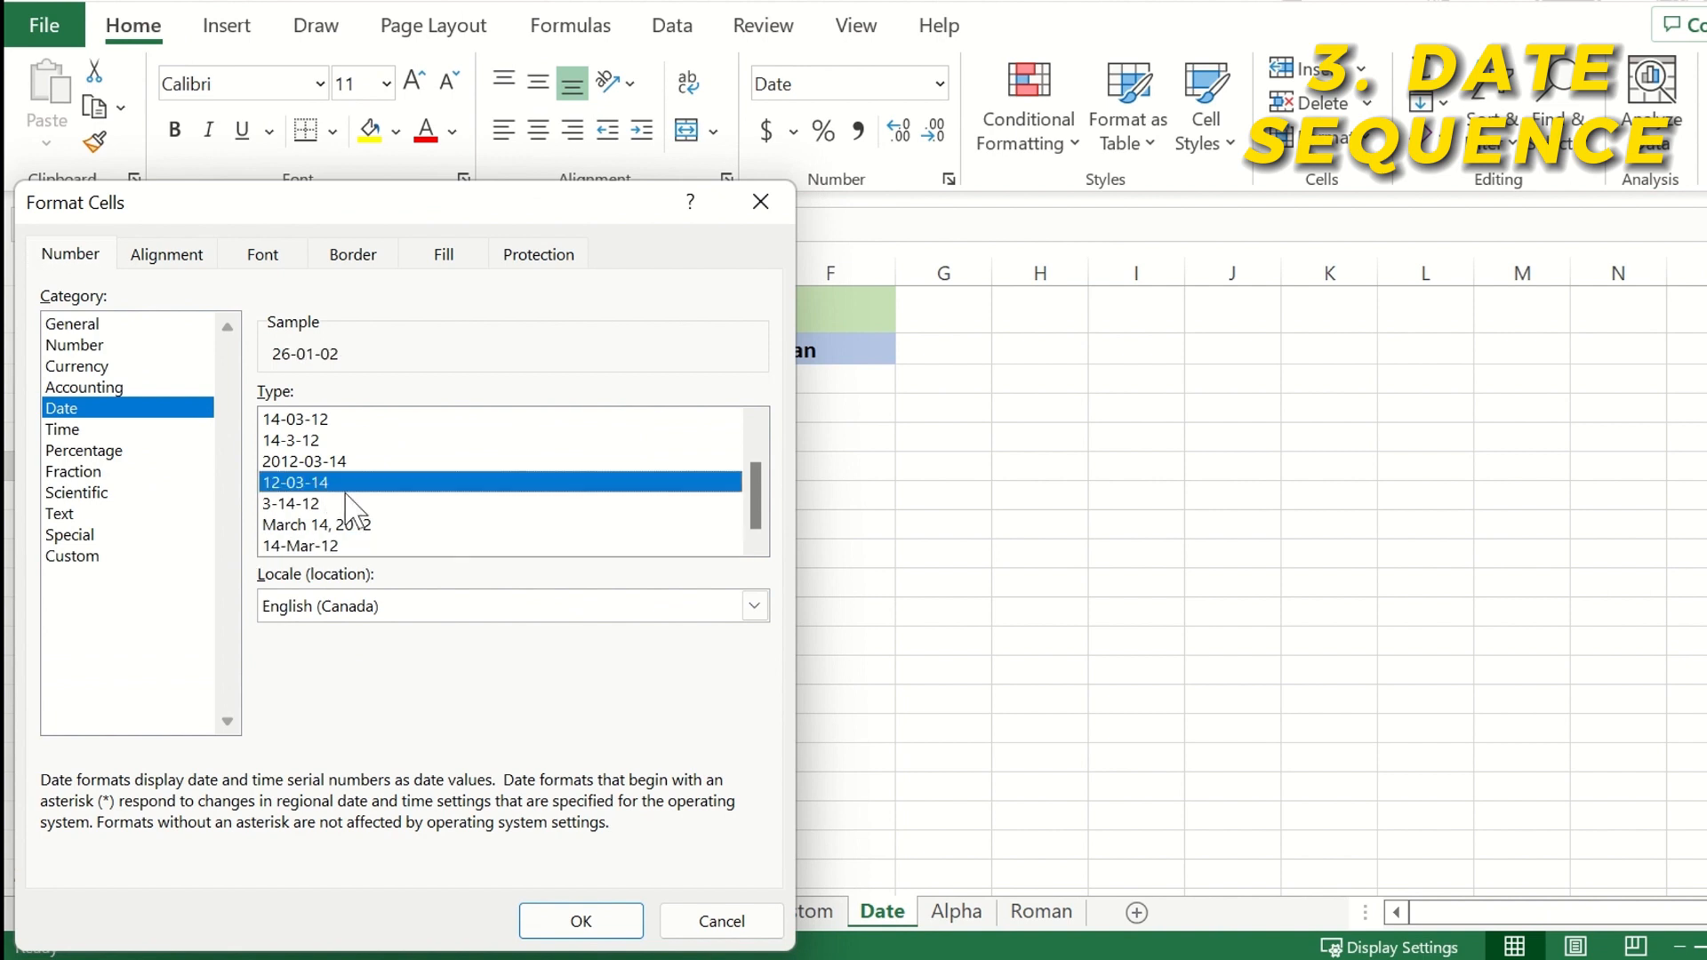
left_click(580, 920)
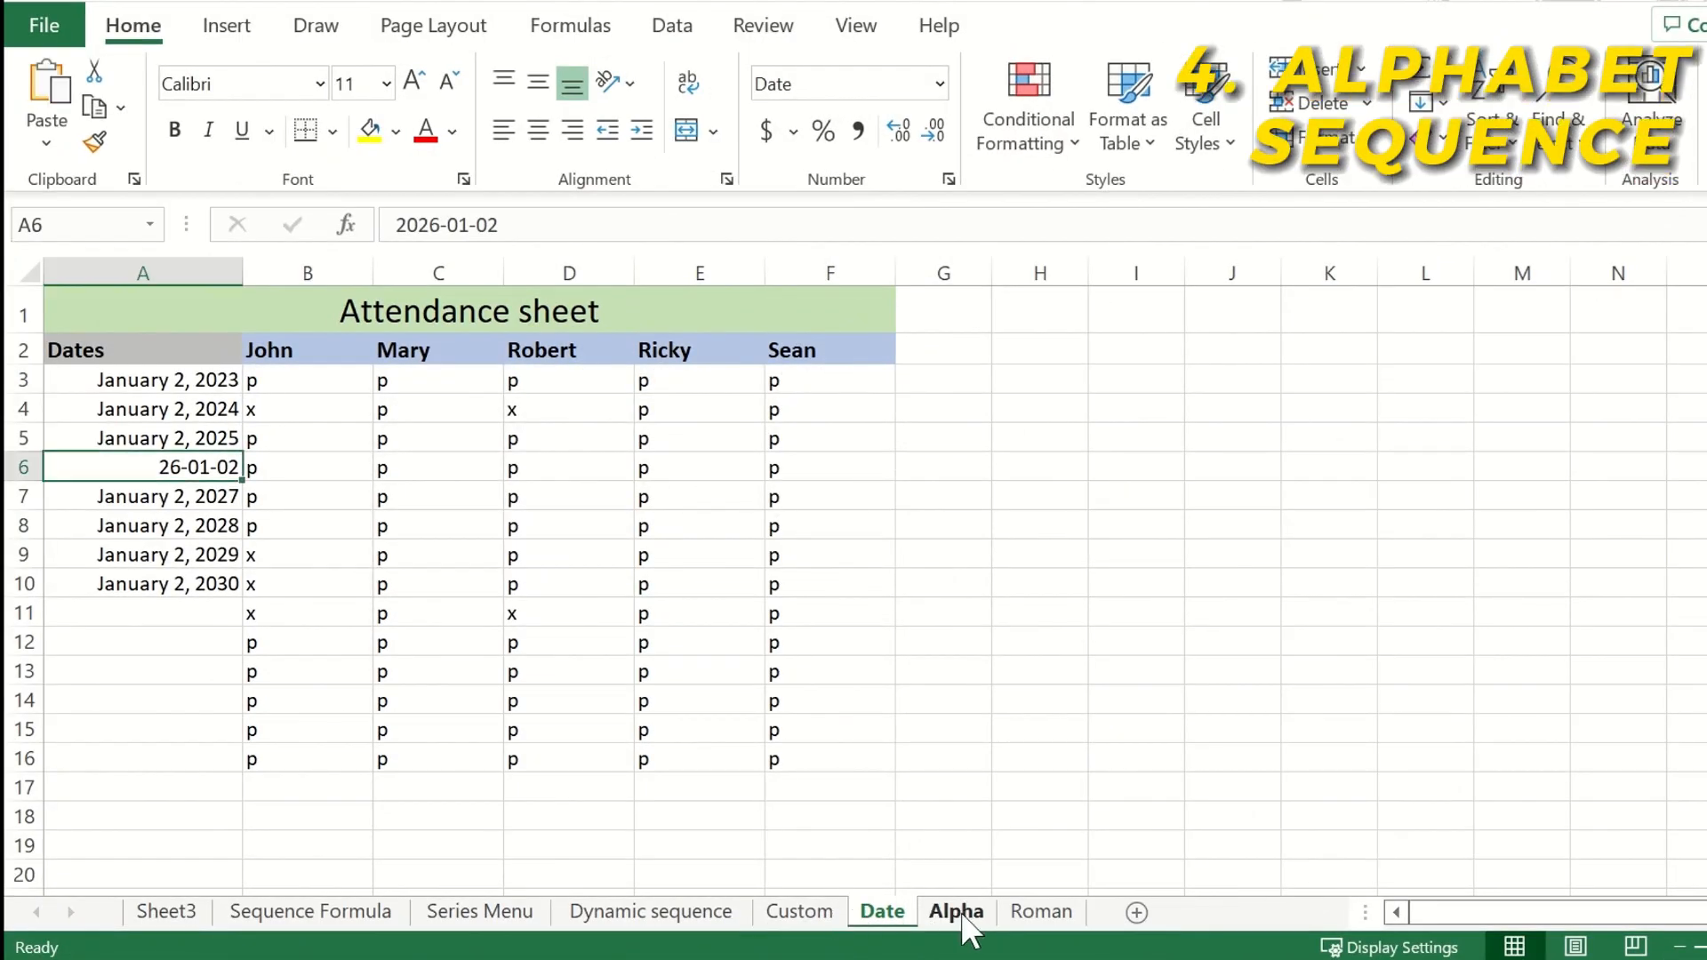
On the Alpha sheet, enter the letters a, b and c in cells A2 to A4
left_click(963, 911)
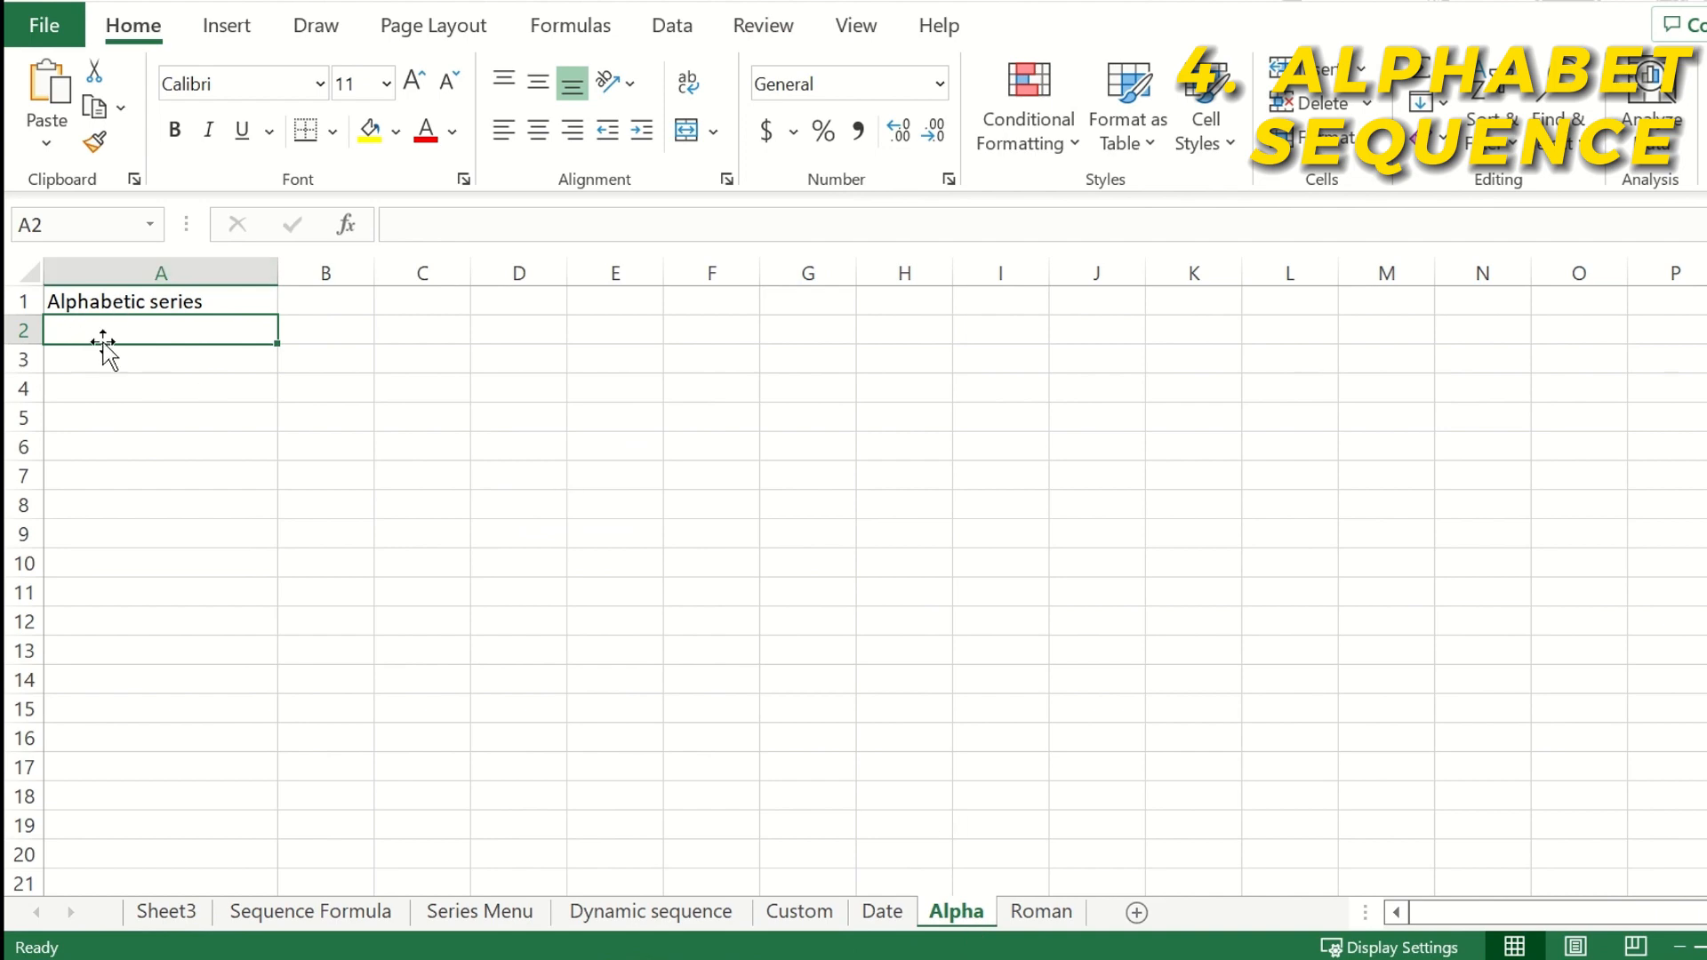
type("a")
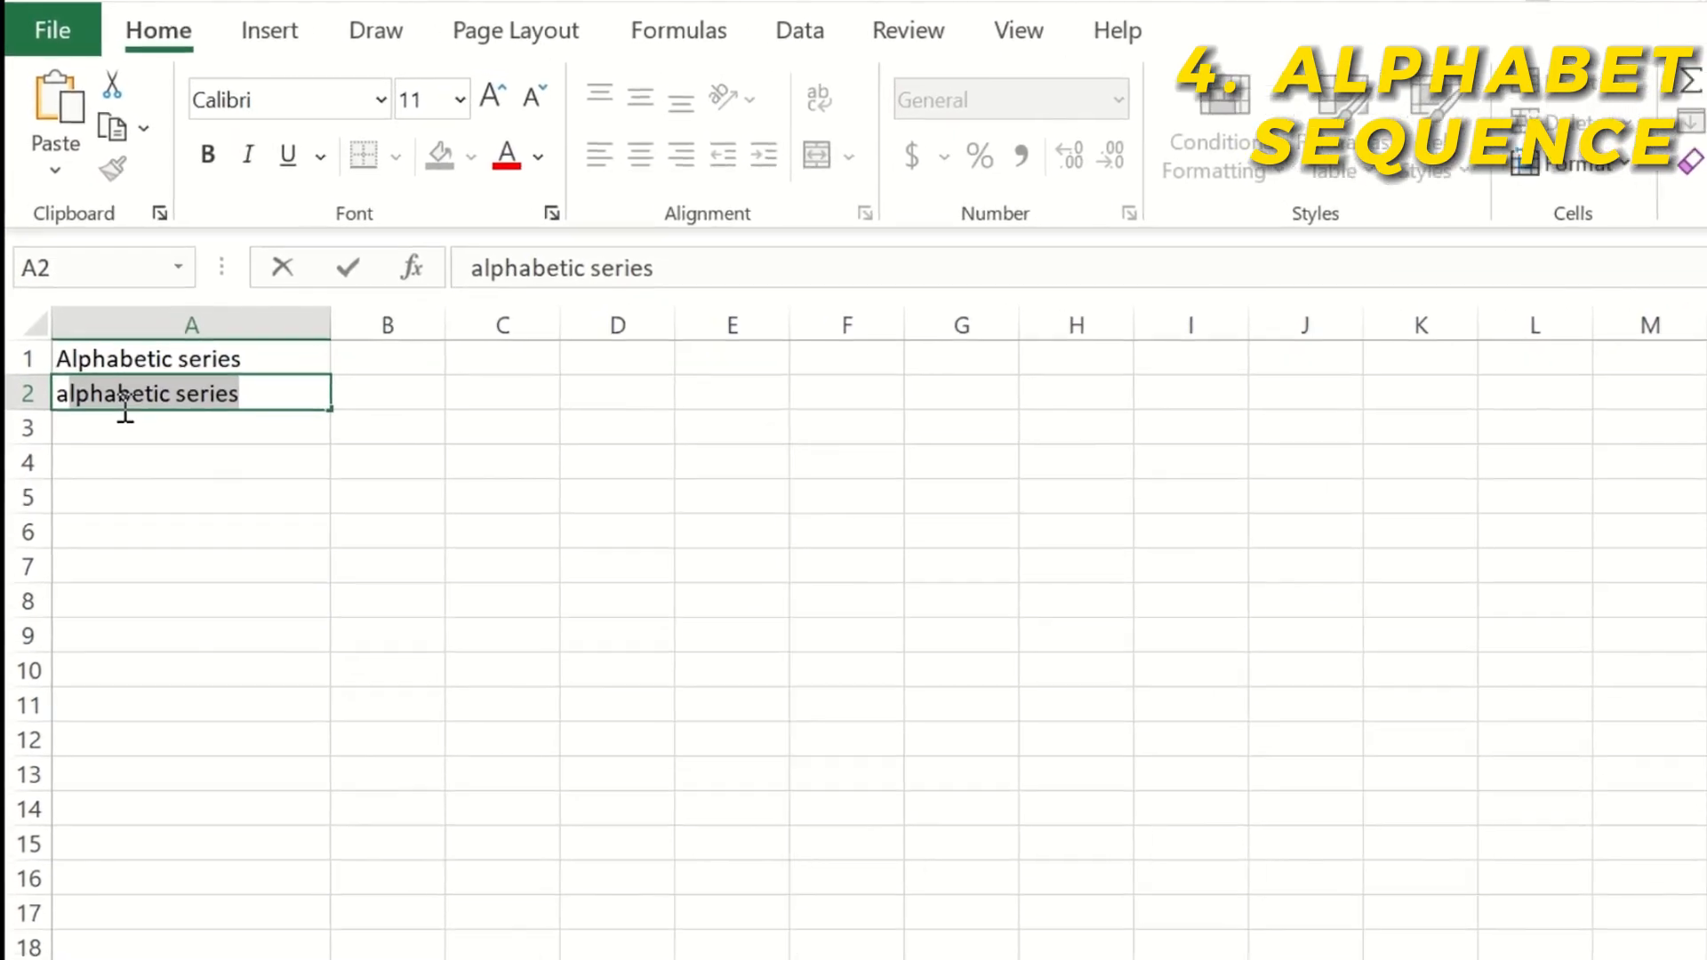
key("Delete")
key("Return")
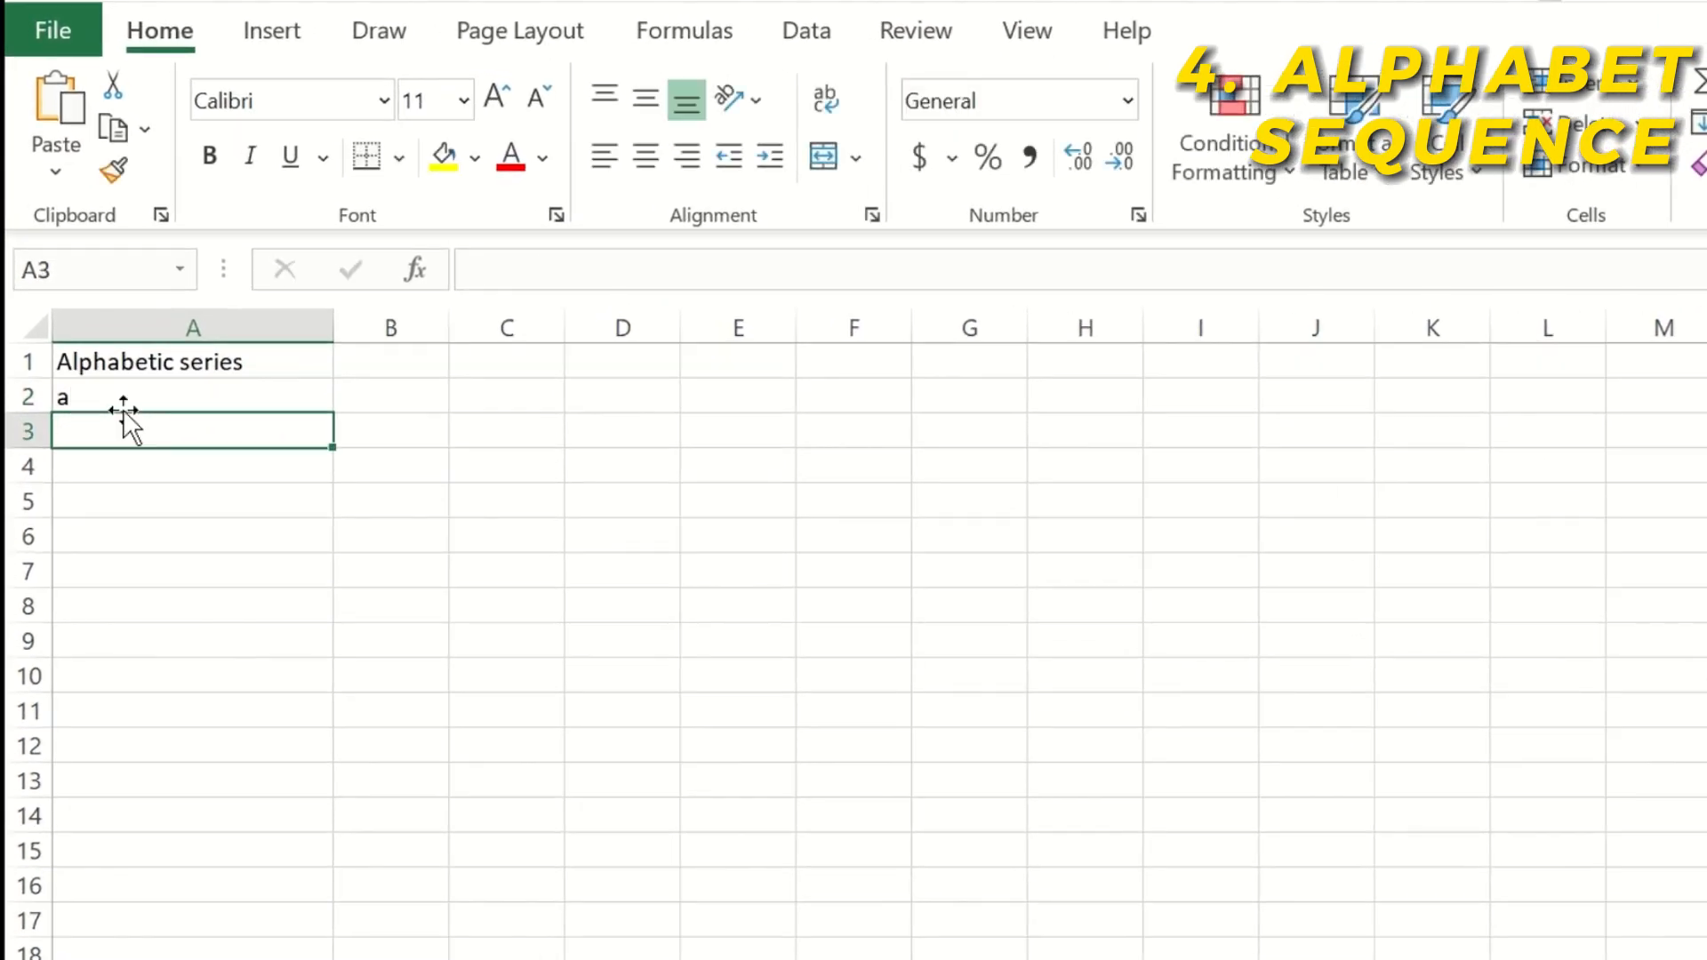
type("b")
key("Return")
type("c")
key("Return")
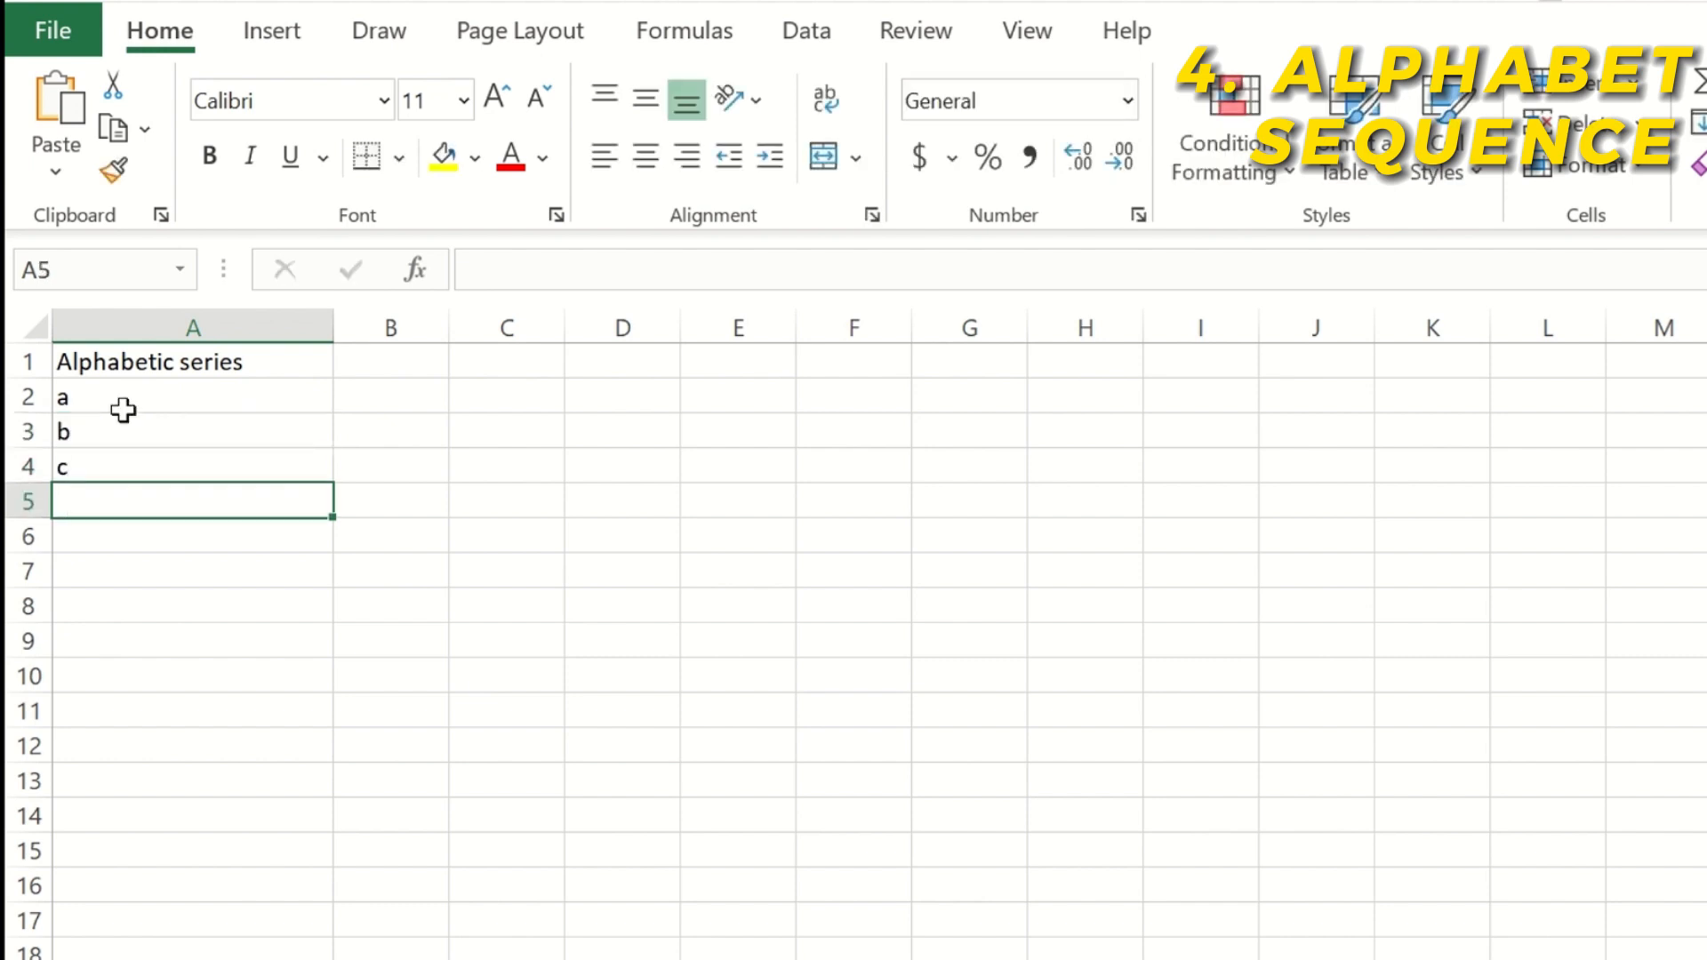
Clear the three letters from cells A2:A4
left_click_drag(105, 396, 91, 471)
key("Delete")
key("Up")
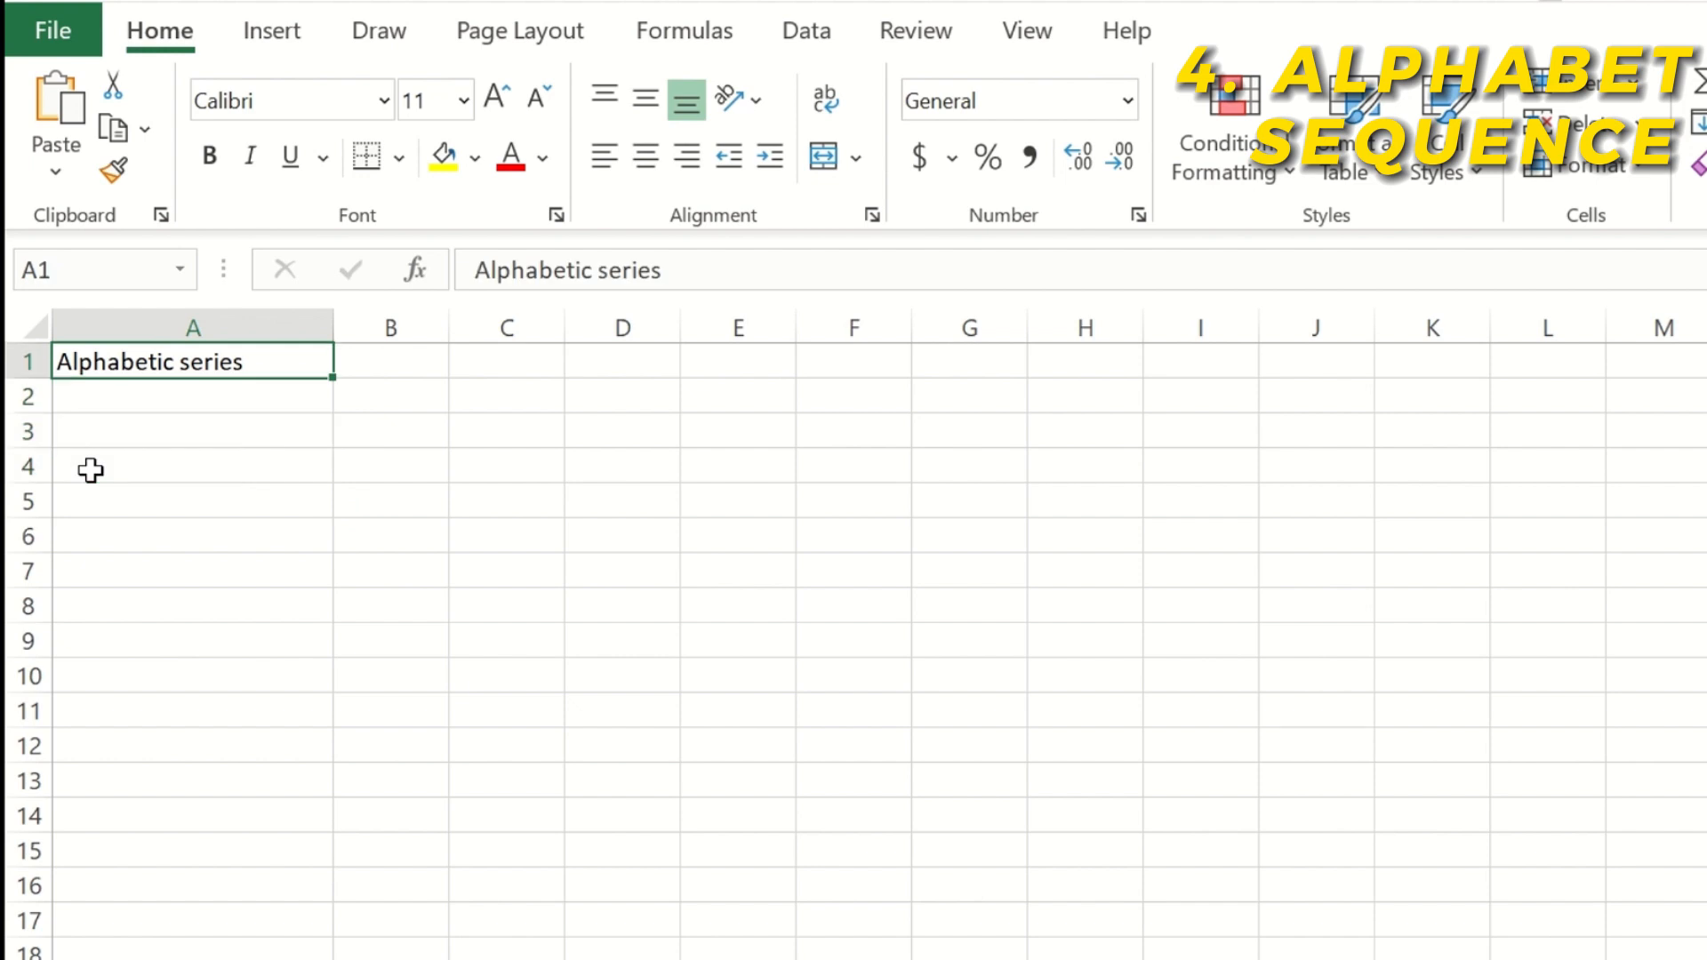
Enter the starting letter a in cell A2 below the Alphabetic series heading
key("Down")
type("a")
key("Delete")
key("Return")
Enter the formula =CHAR(CODE(A2)+1) in cell A3 to generate the next letter of the series
type("=")
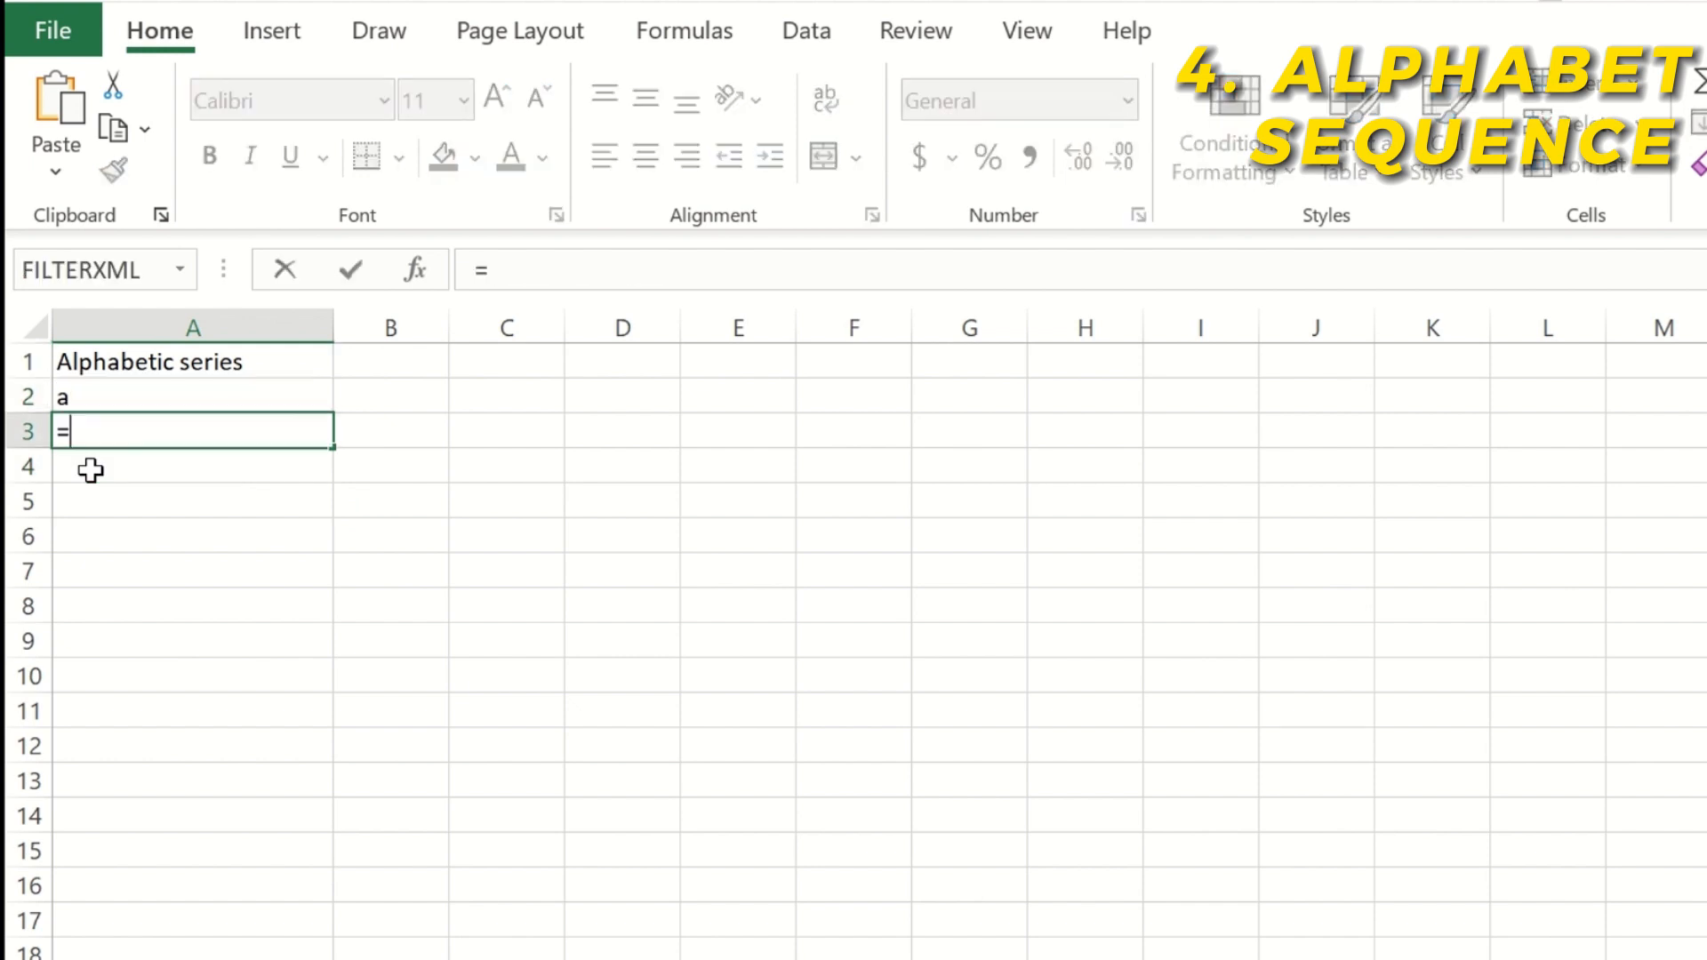
type("char(")
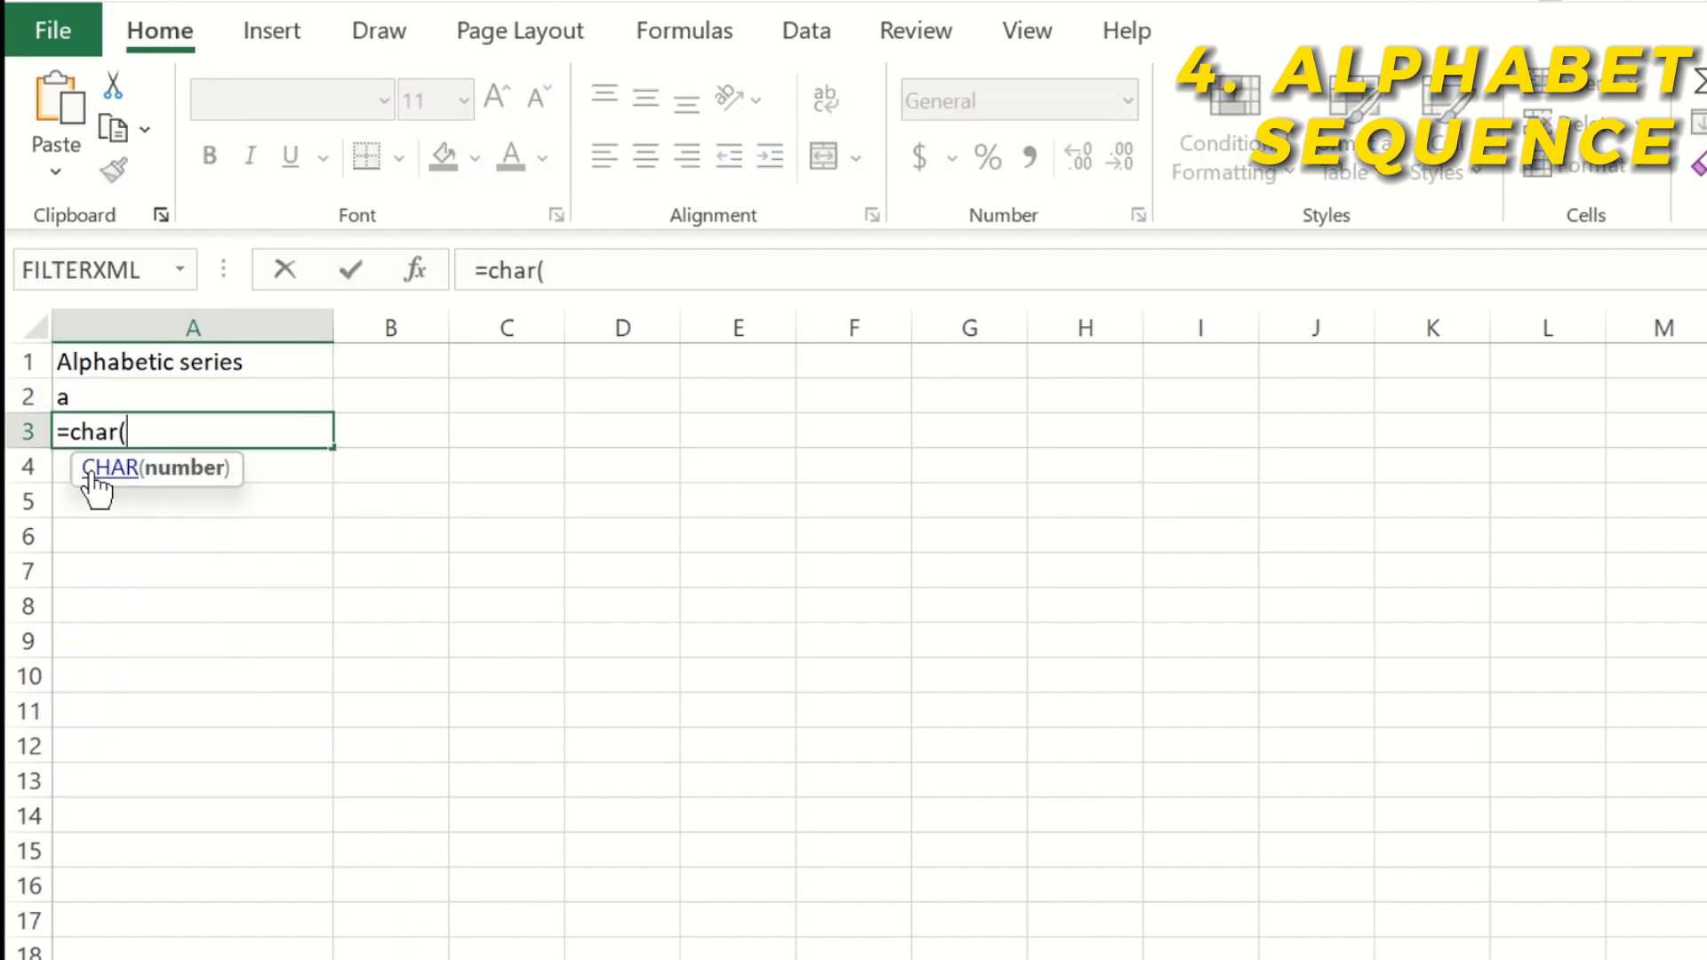
type("code(")
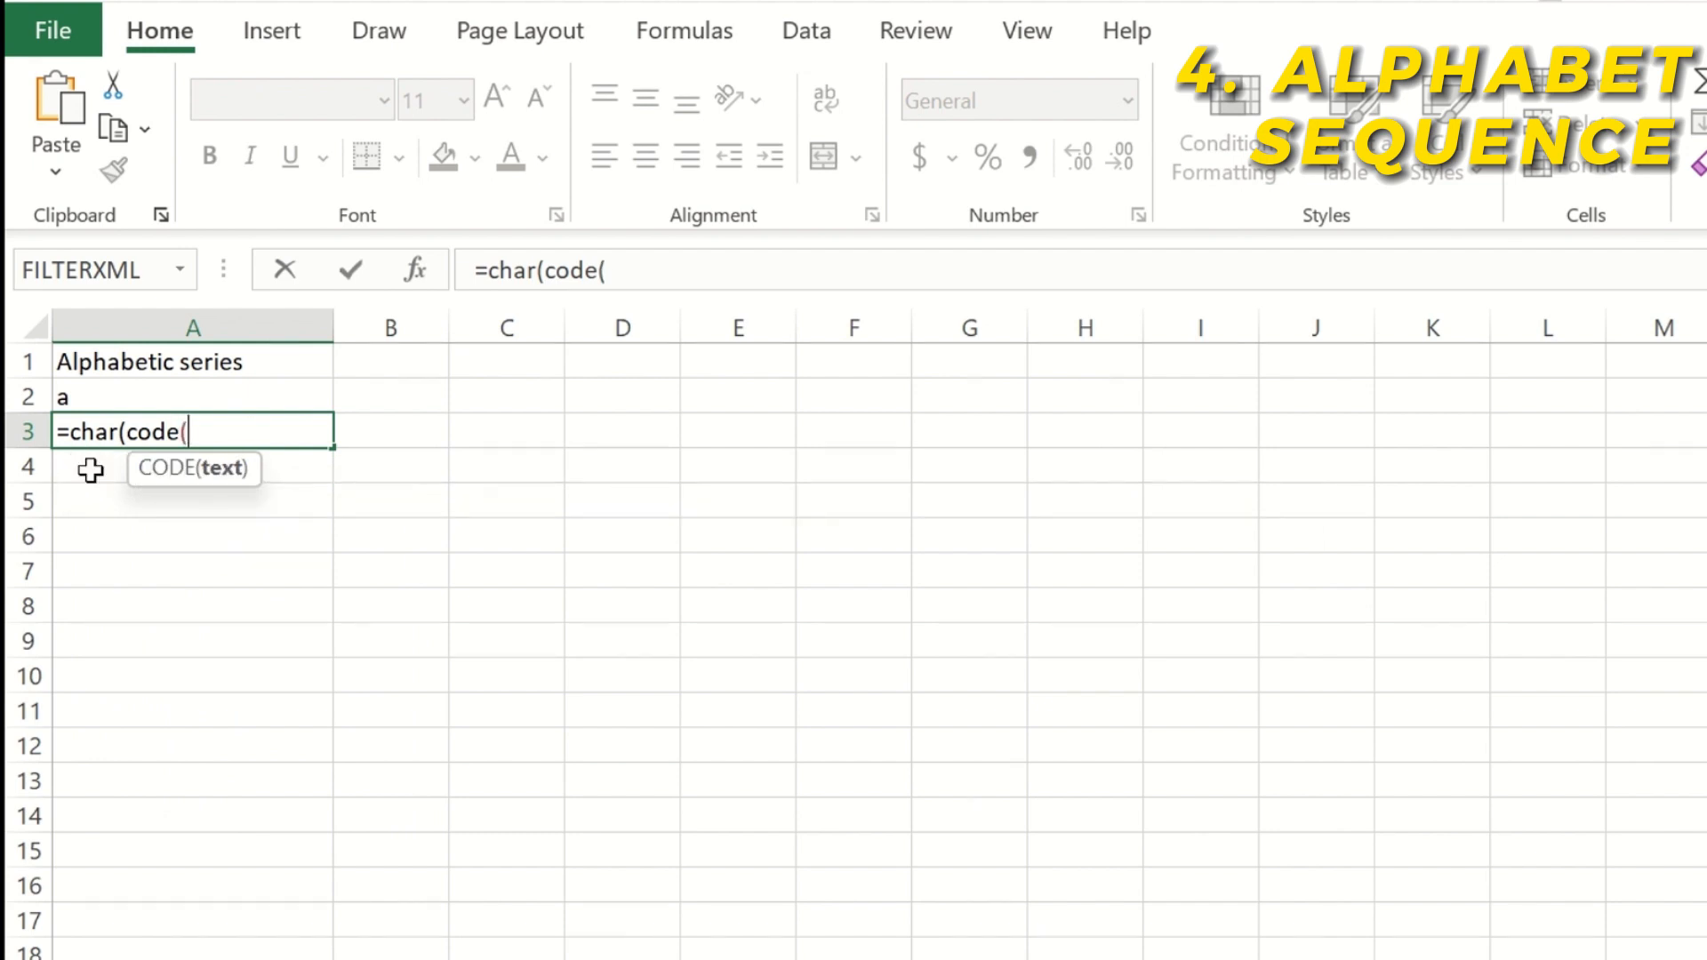
type("A2)+1)")
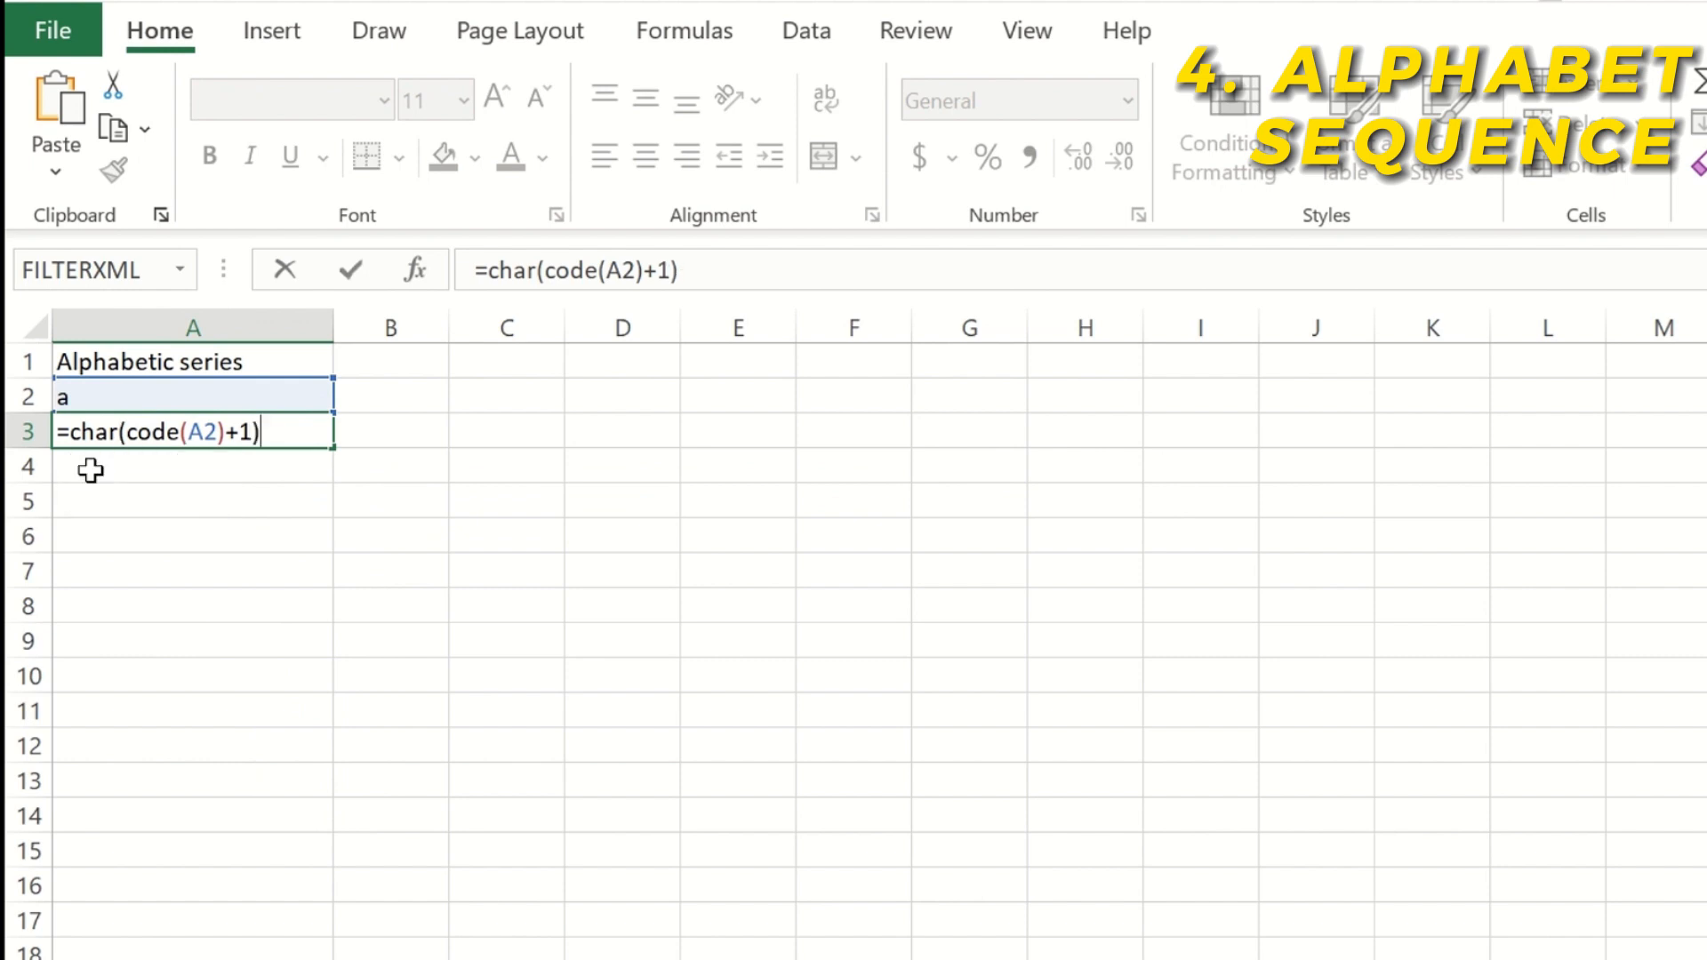
key("Return")
Fill the letter formula from cell A3 down to cell A27
left_click(145, 435)
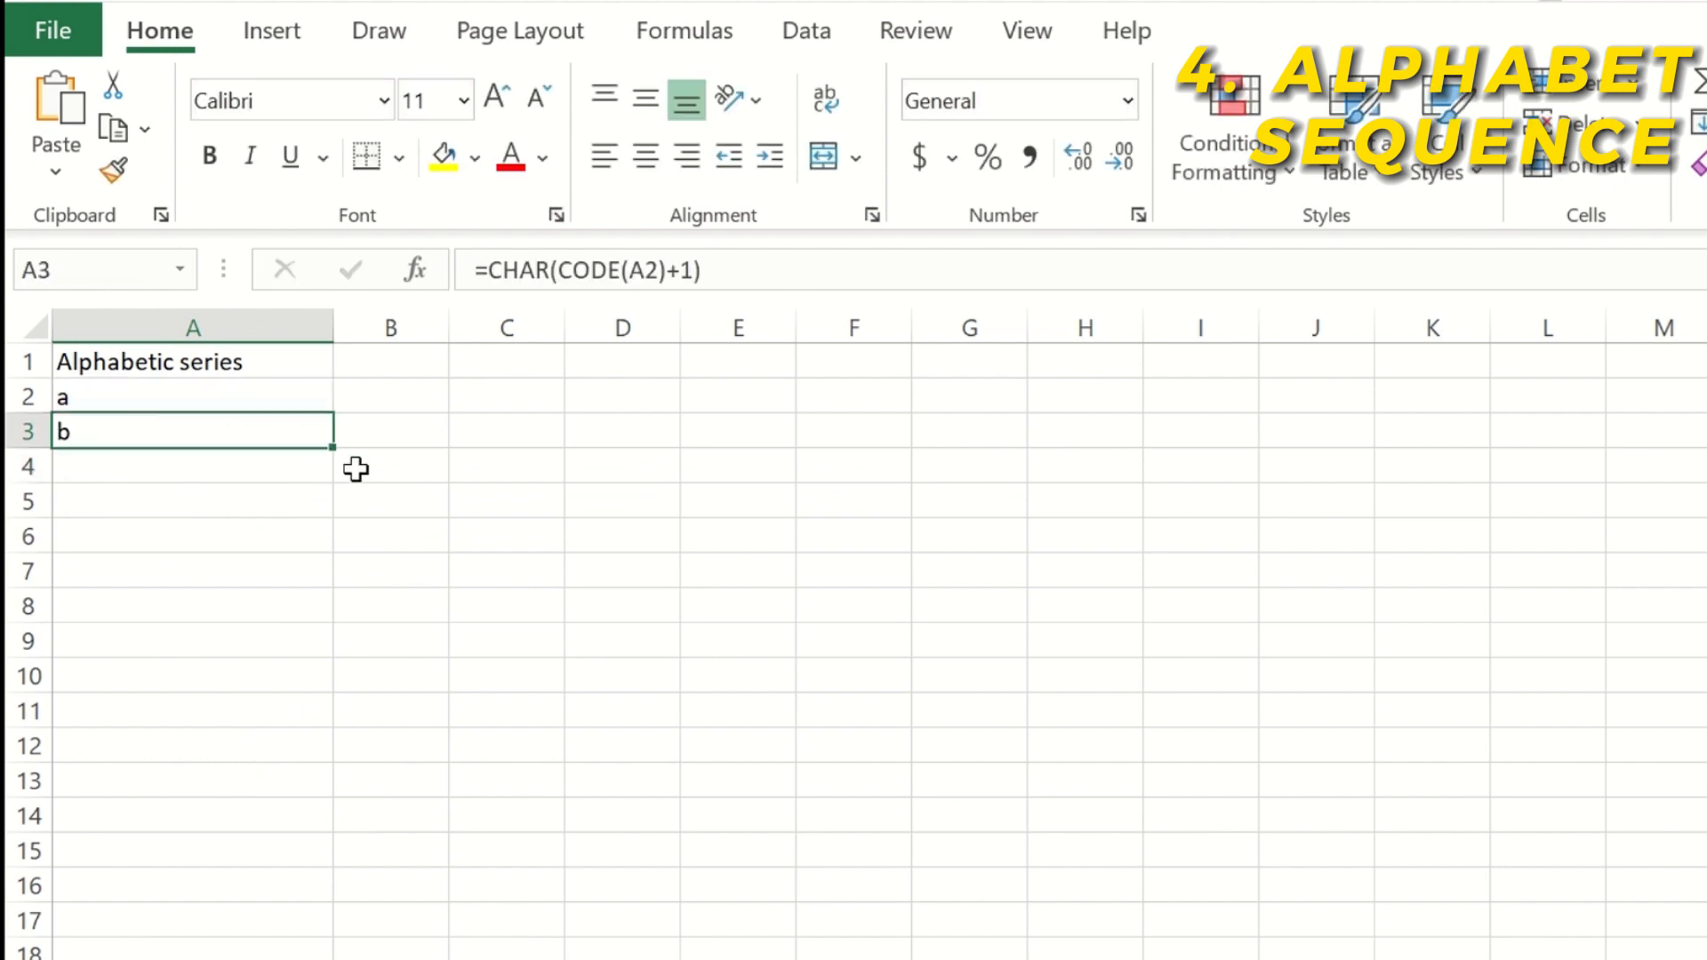
left_click_drag(334, 448, 302, 957)
scroll(297, 812, "up", 3)
Examine the A2 reference, the +1 increment and the CHAR function in cell A3's formula, leaving it unedited
left_click(96, 431)
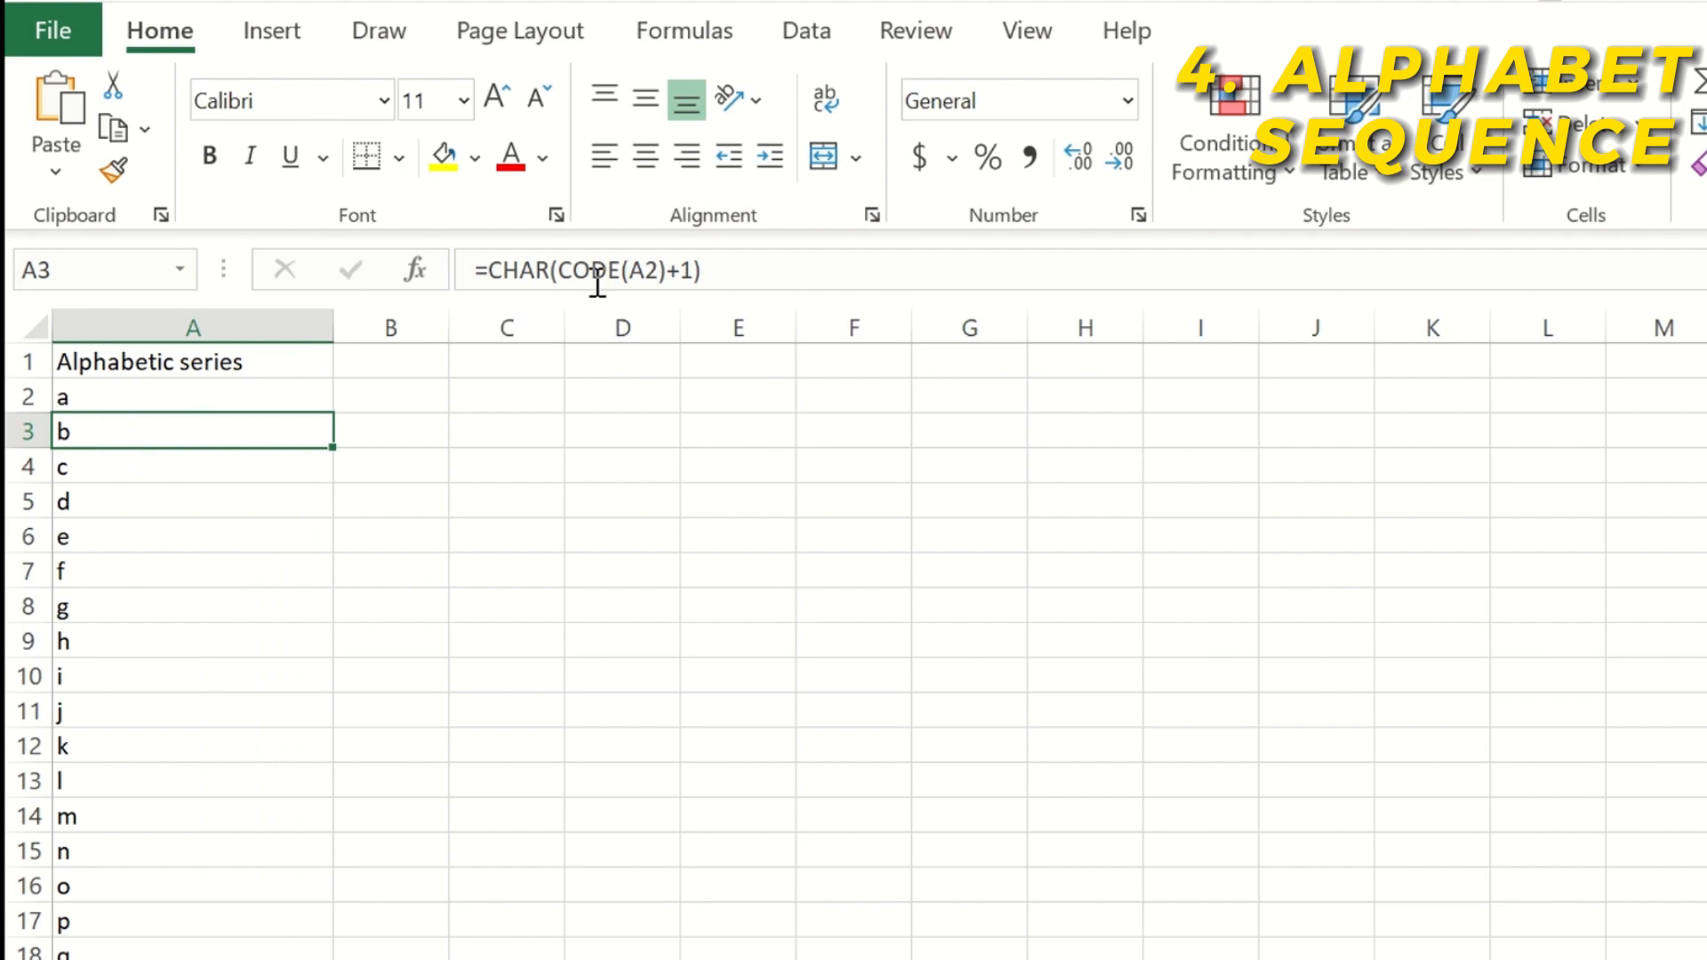
left_click(639, 282)
double_click(642, 271)
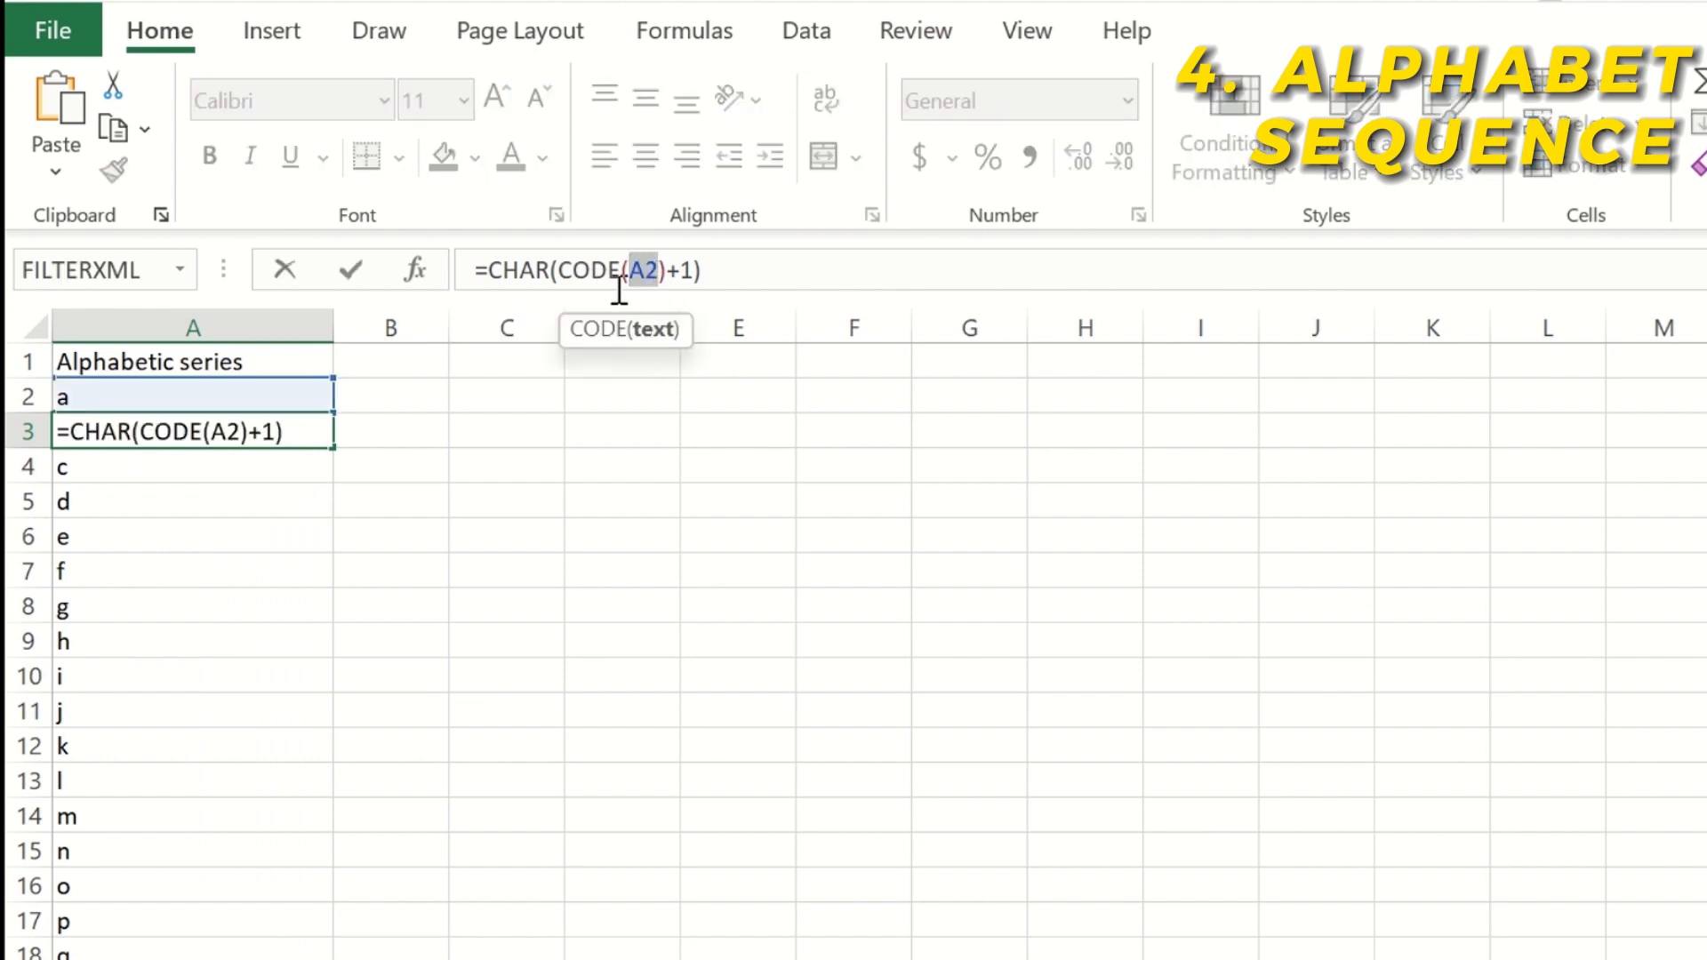
double_click(681, 271)
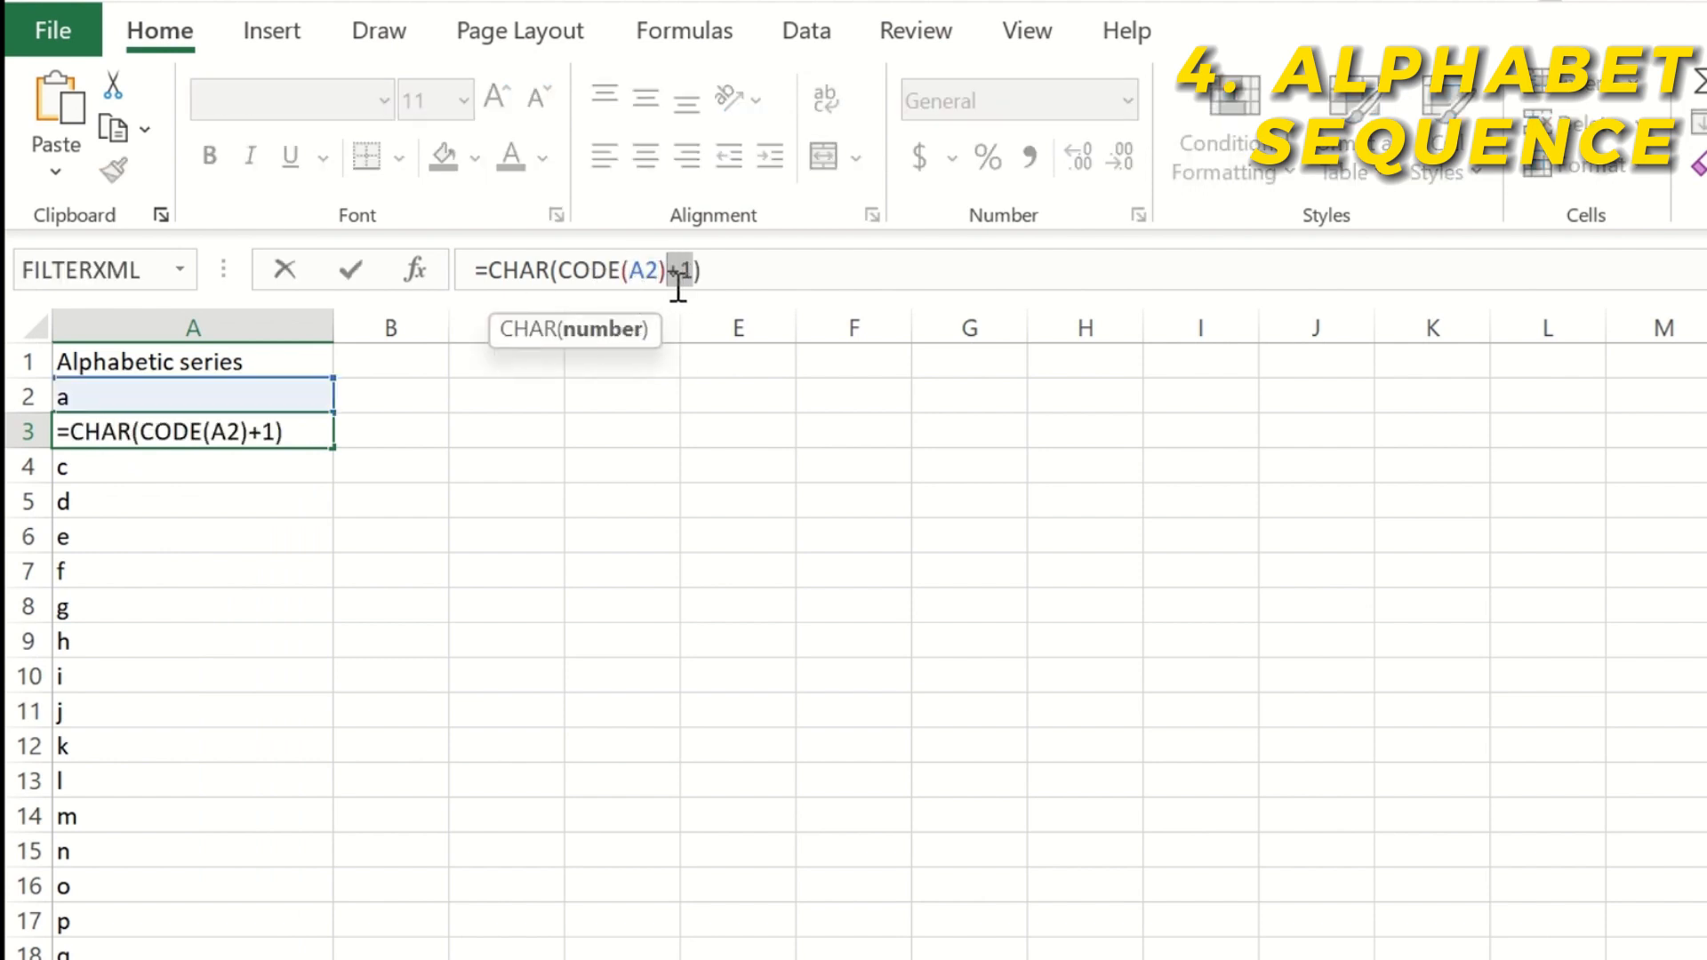
left_click_drag(550, 270, 488, 270)
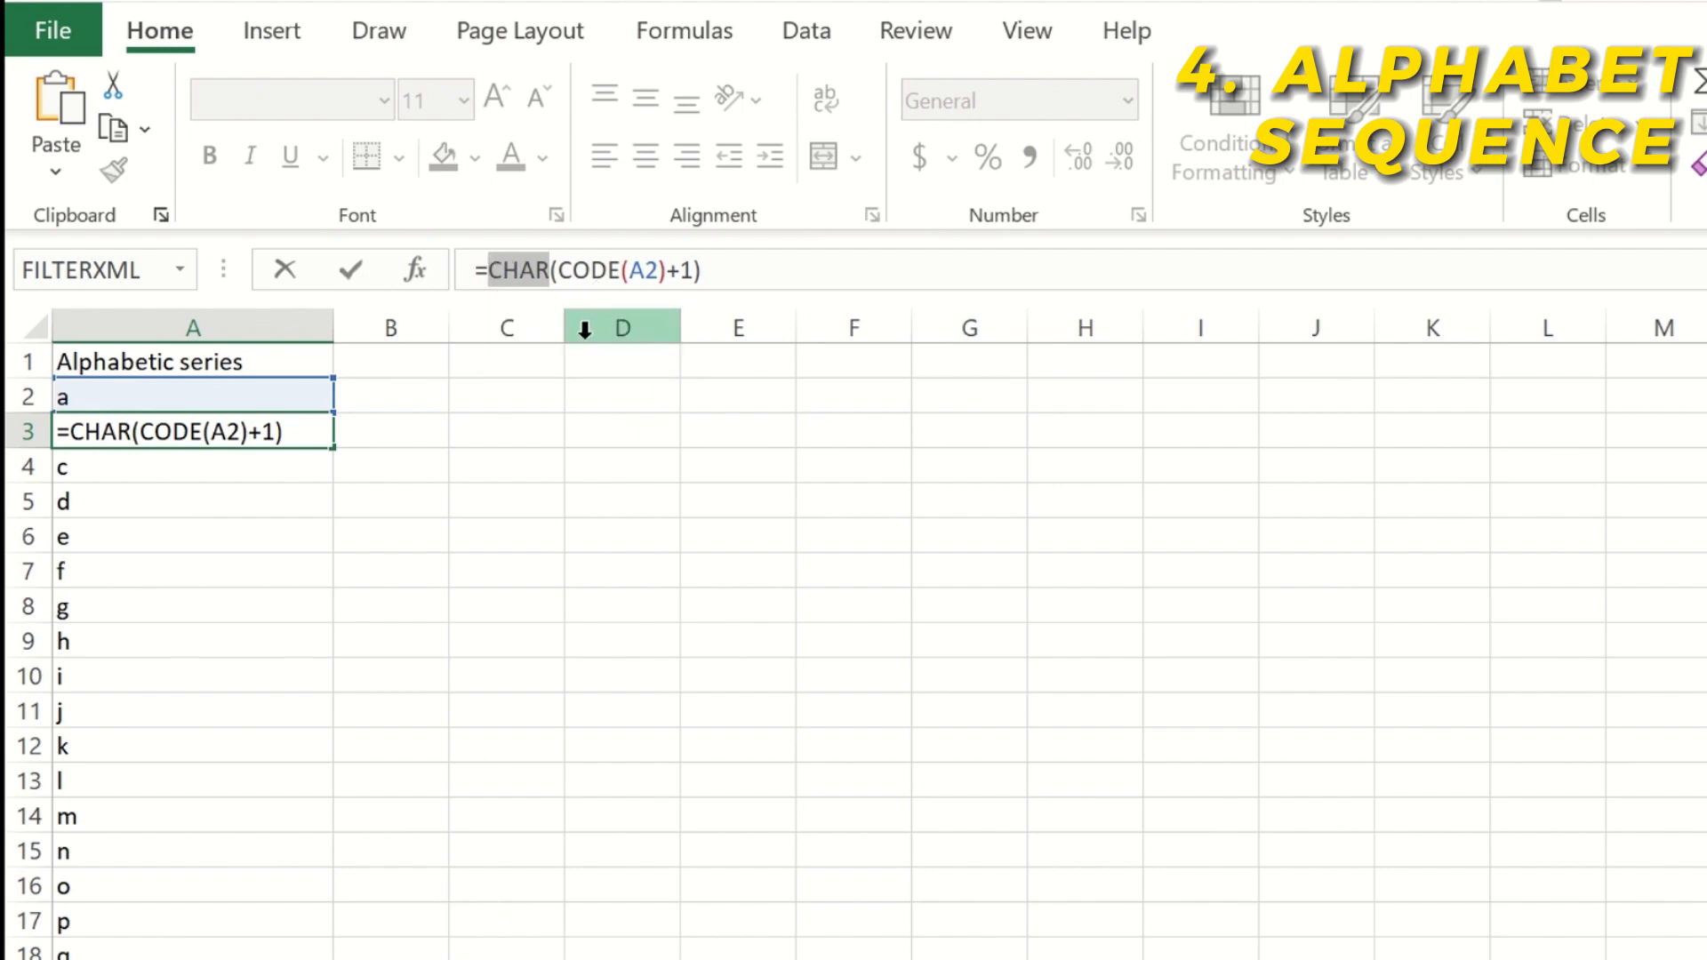
key("Escape")
Replace the starting letter in cell A2 with capital A and check the series down to cell A27
left_click(100, 397)
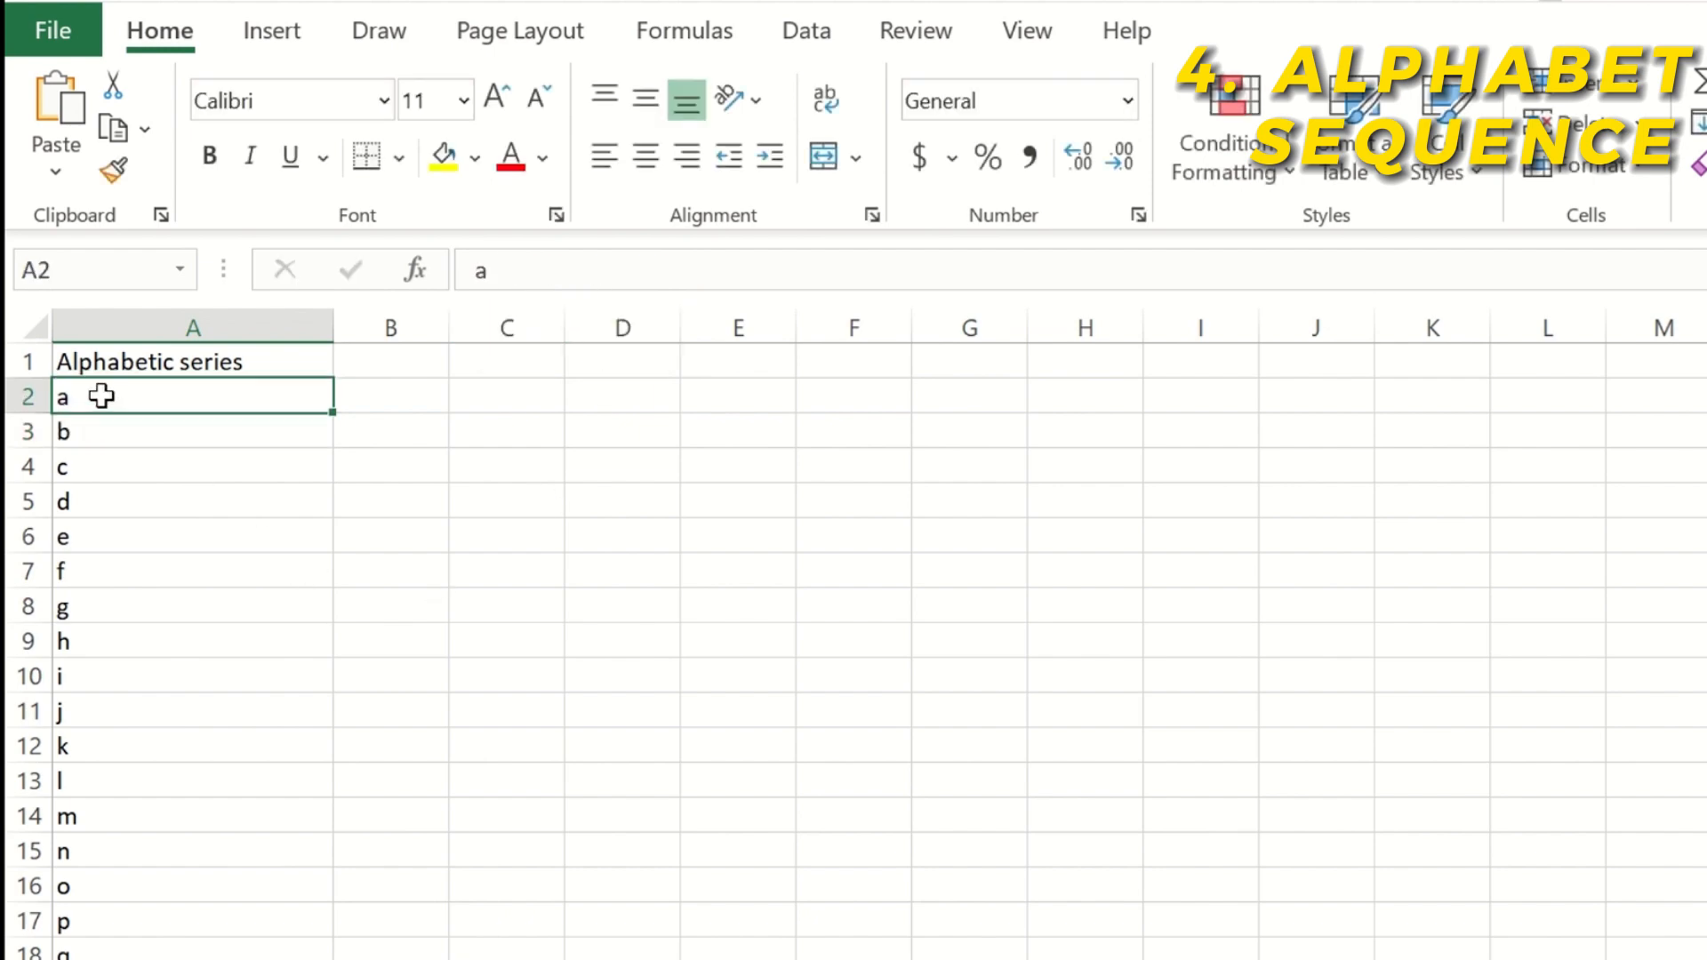
key("BackSpace")
type("A")
key("Return")
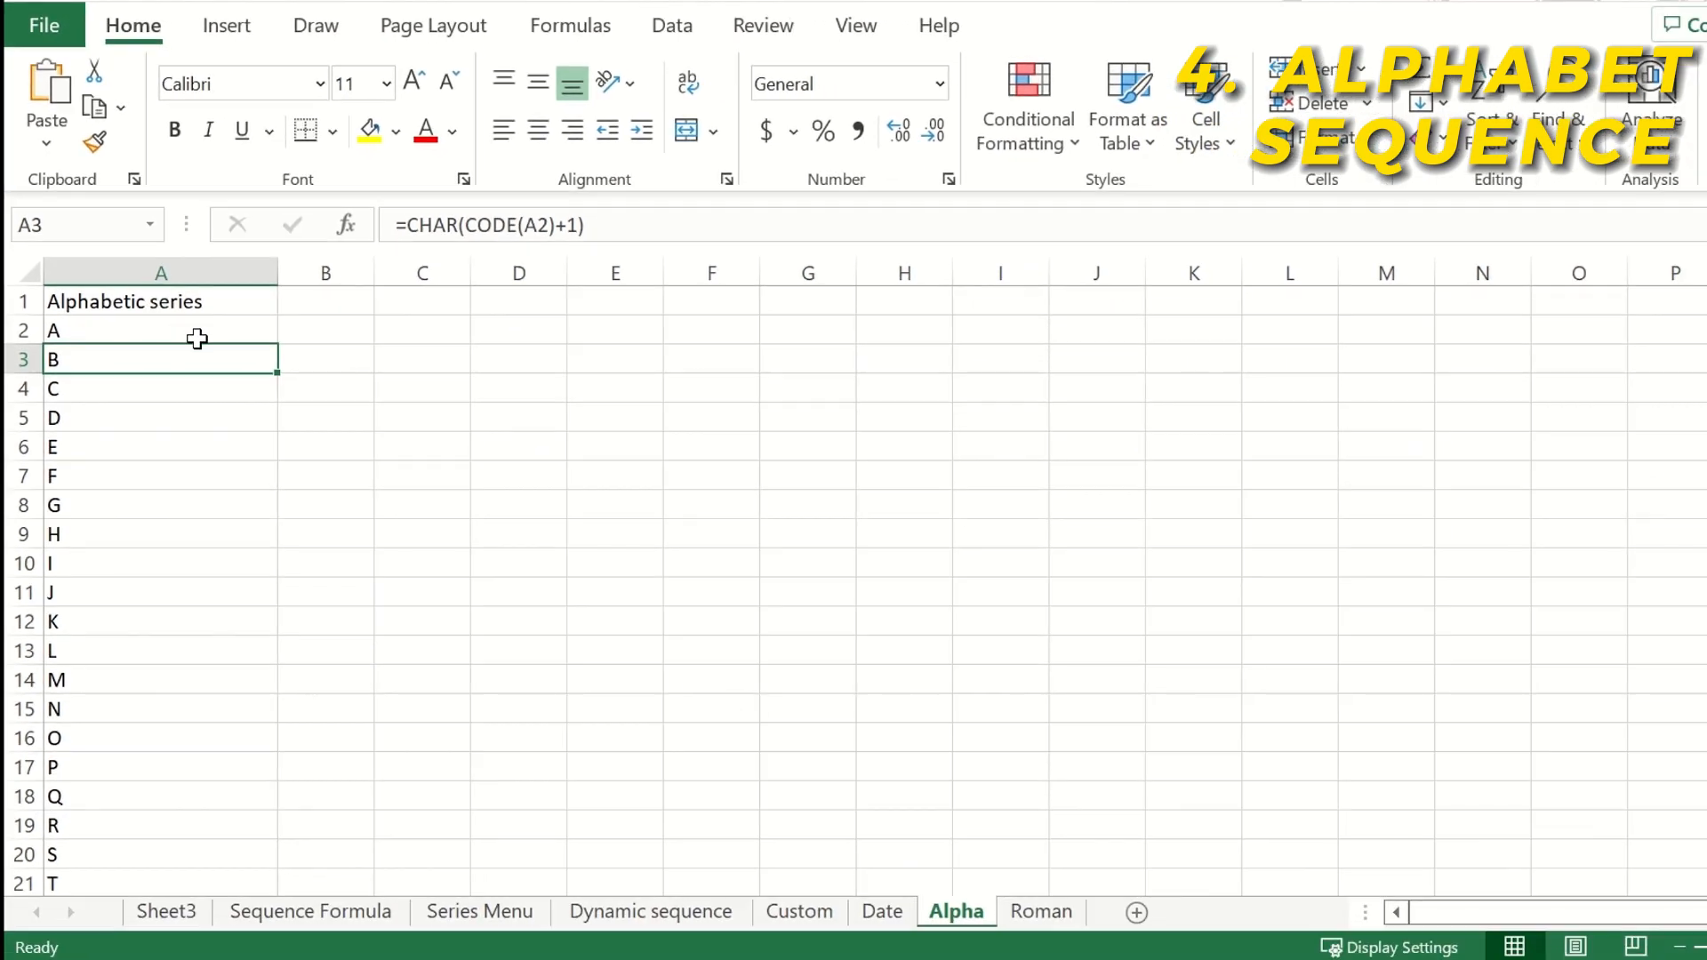
scroll(68, 370, "down", 6)
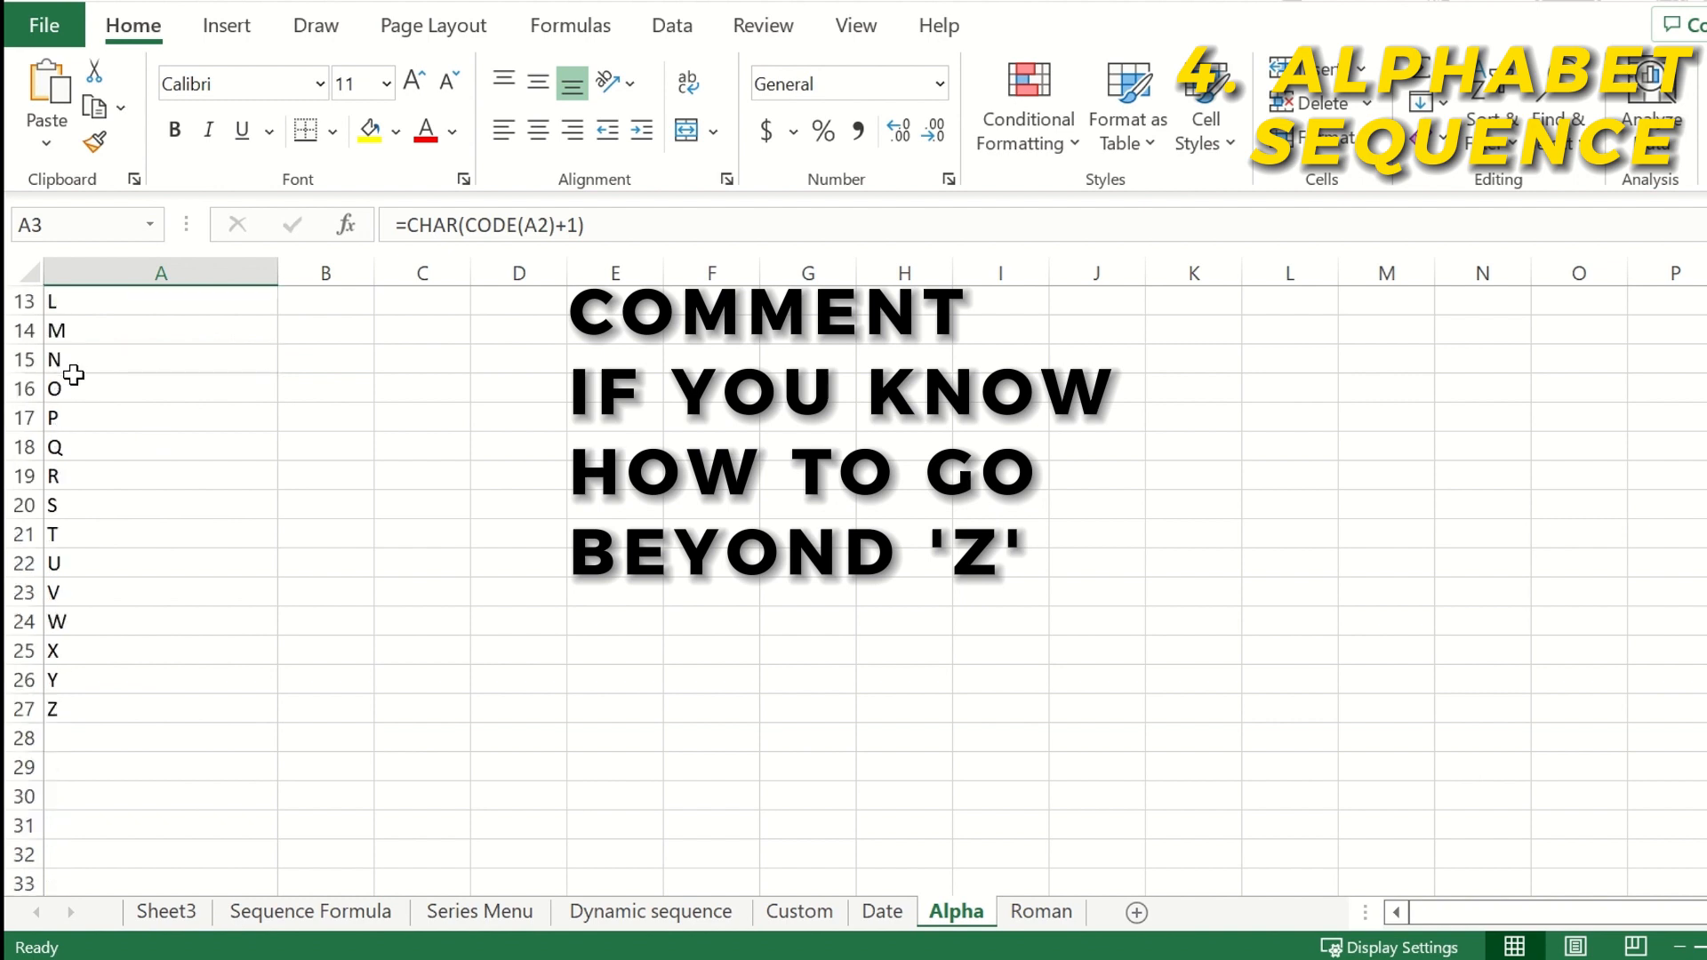
left_click(62, 535)
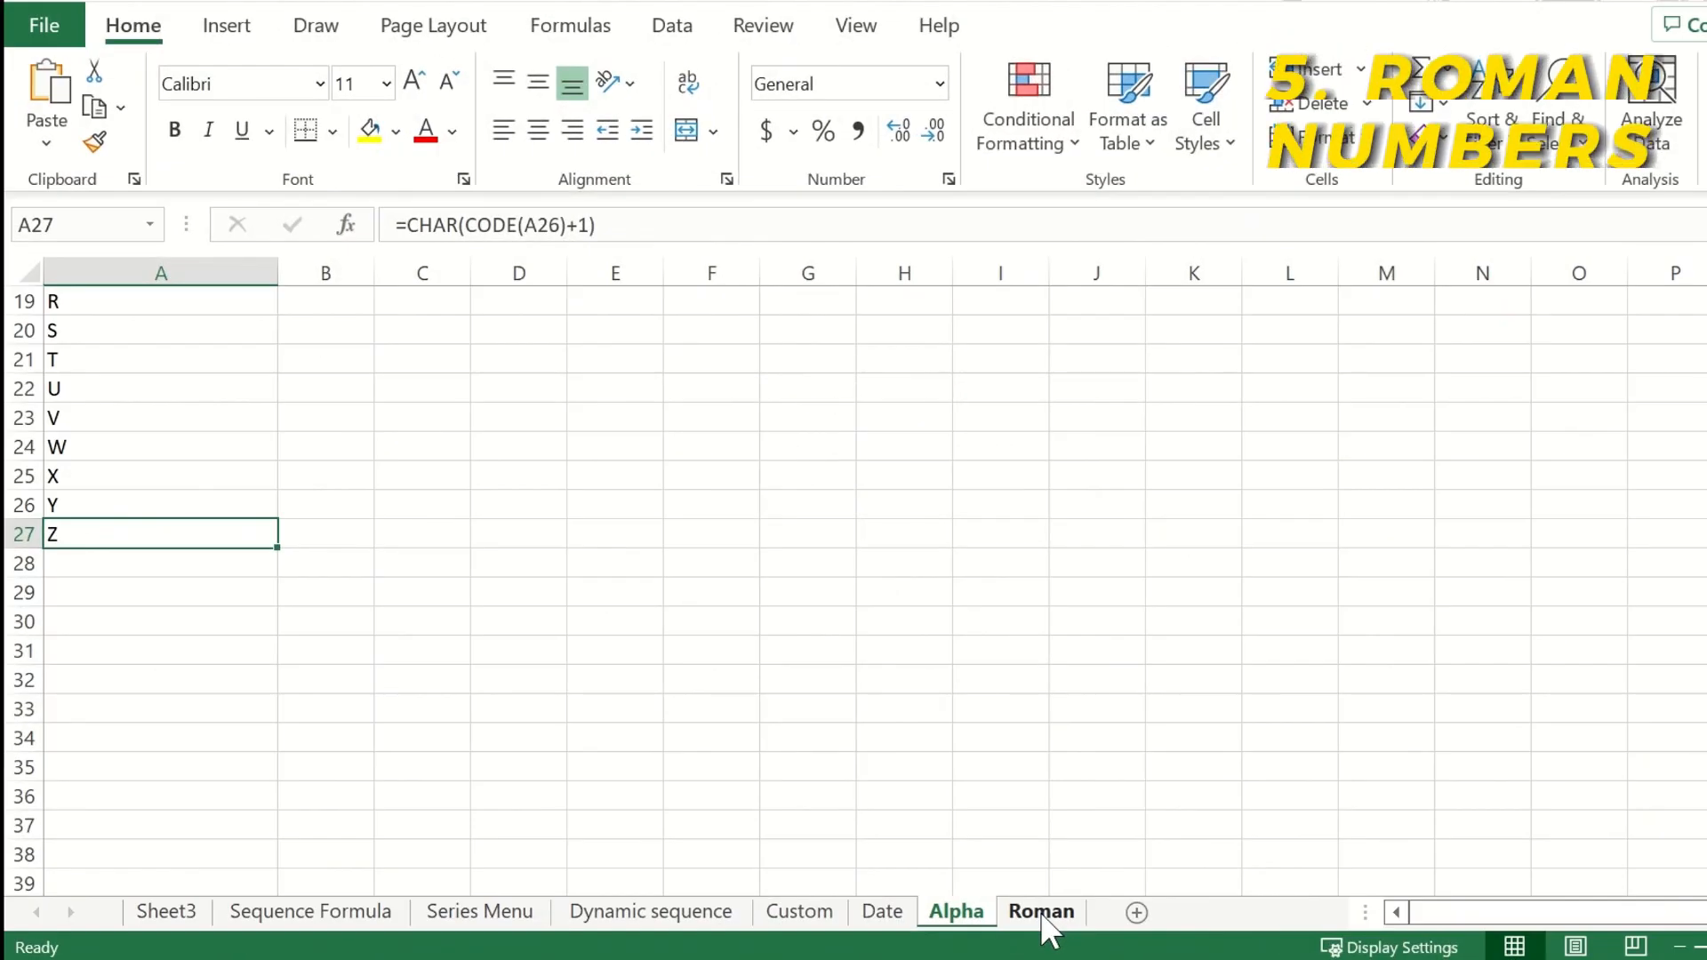
On the Roman sheet, clear the existing Roman numerals from cells A2:A21
left_click(1040, 911)
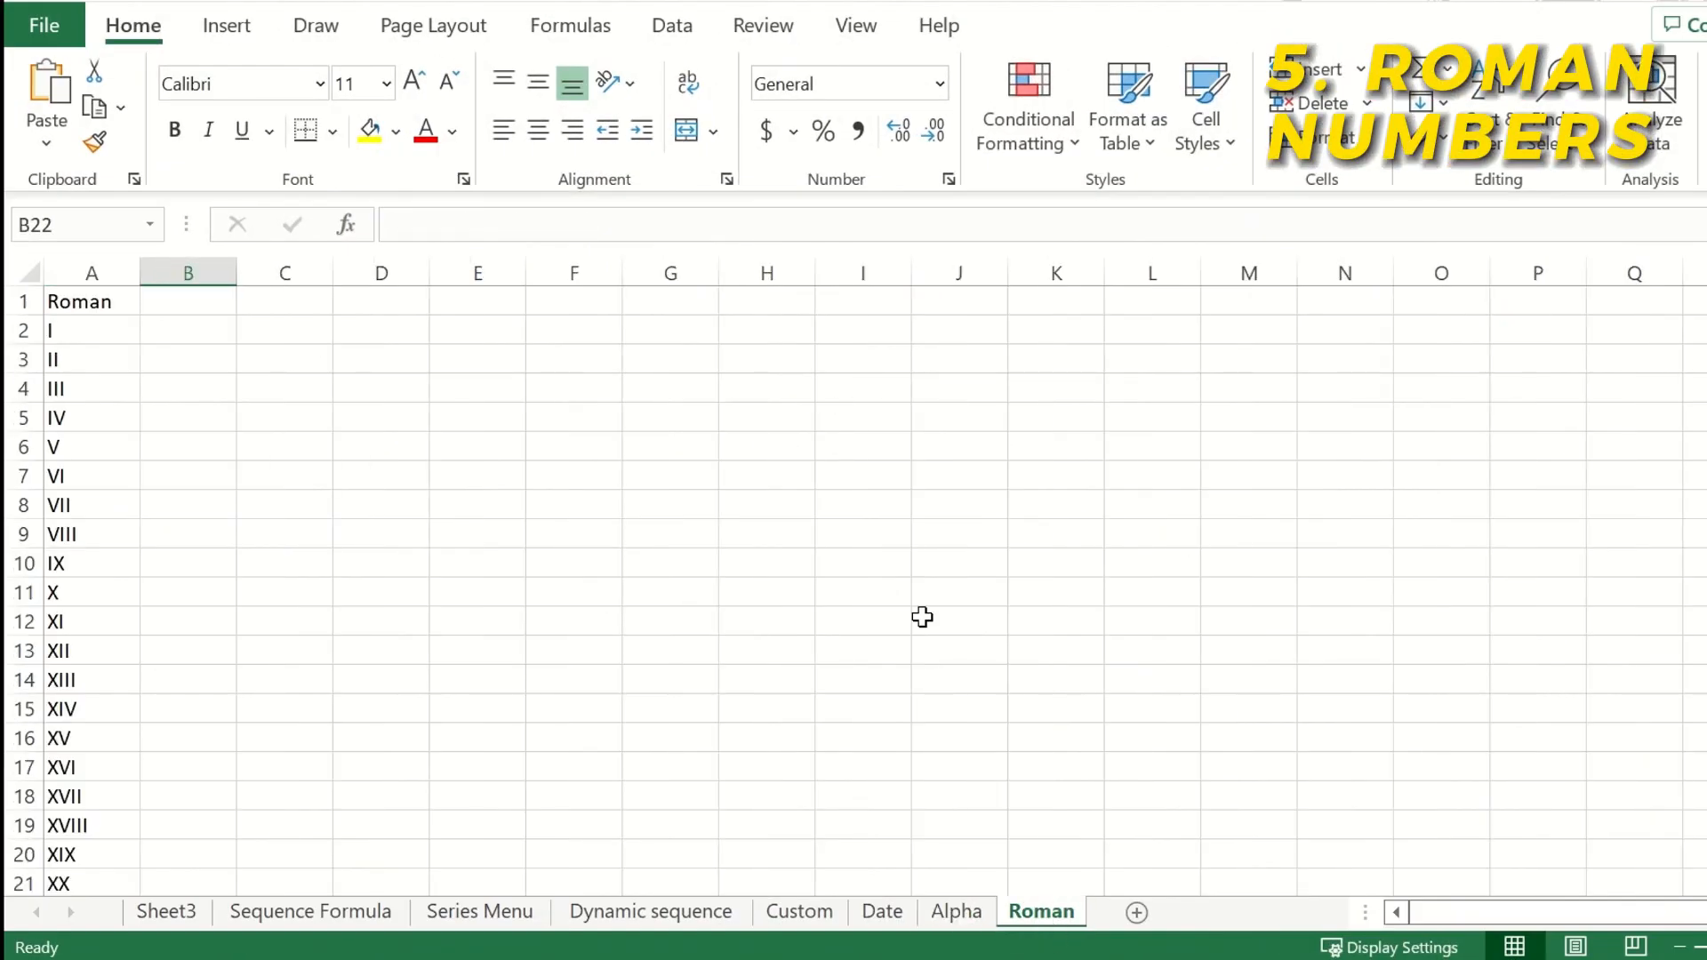
left_click_drag(83, 331, 108, 768)
scroll(108, 768, "down", 2)
scroll(107, 768, "down", 1)
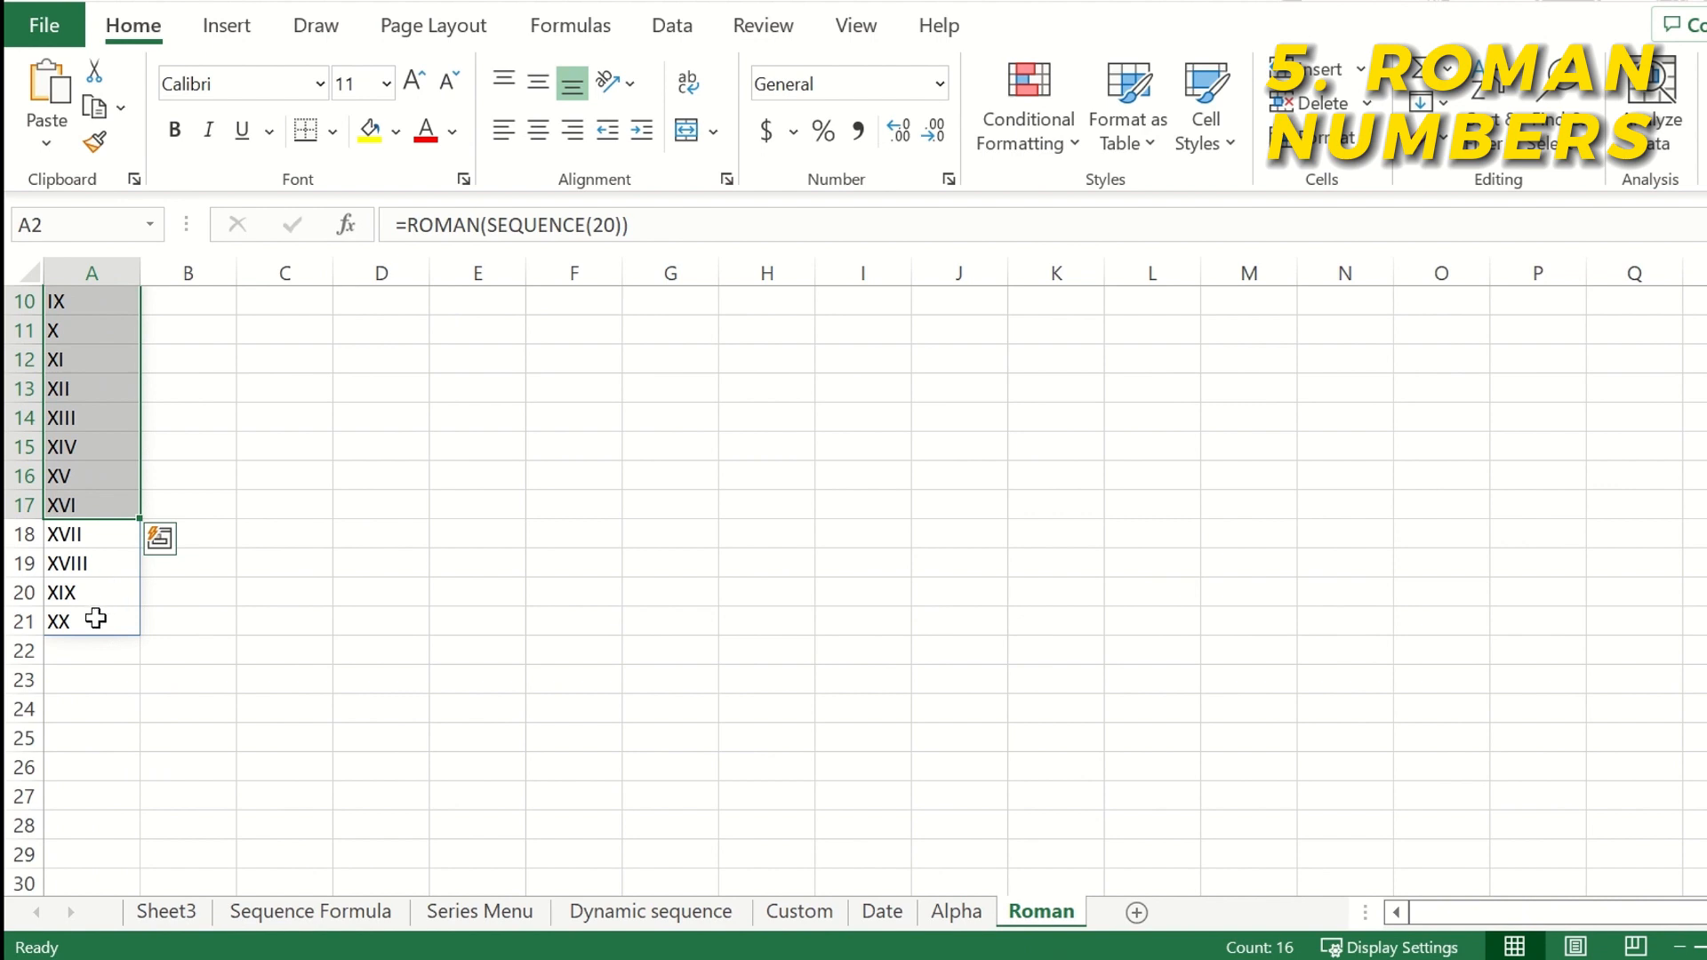
left_click_drag(96, 620, 101, 348)
scroll(101, 348, "up", 3)
left_click(210, 363)
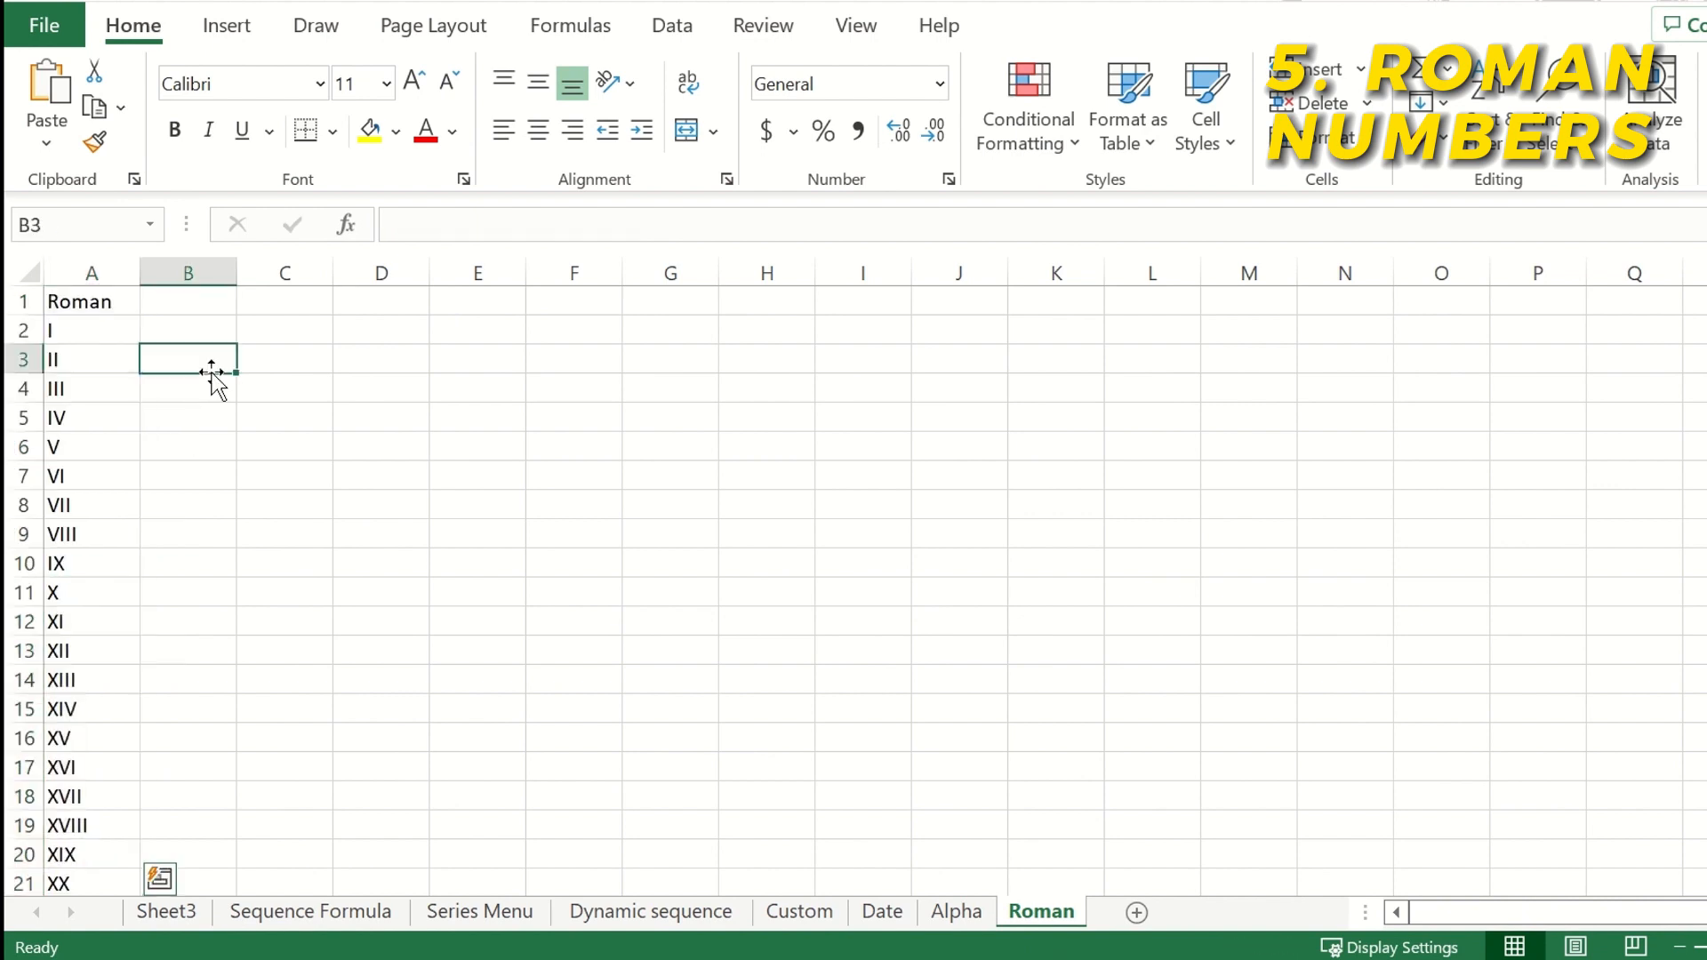
left_click(130, 323)
key("ctrl+shift+Down")
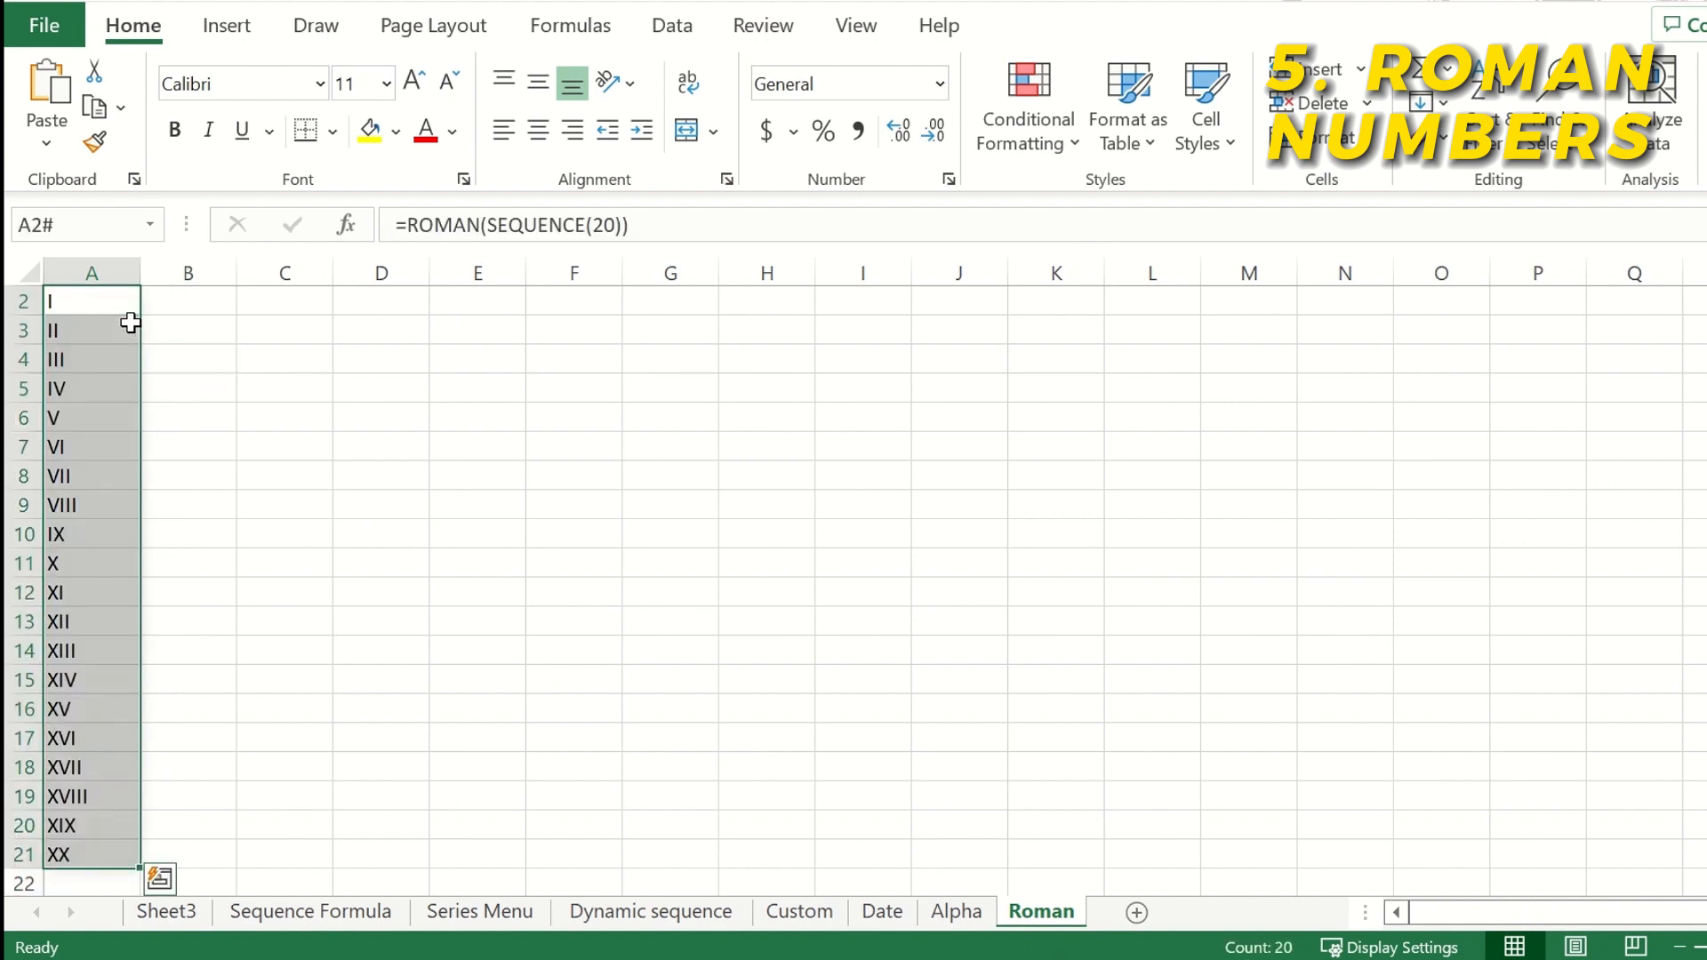
key("Delete")
key("Up")
key("Down")
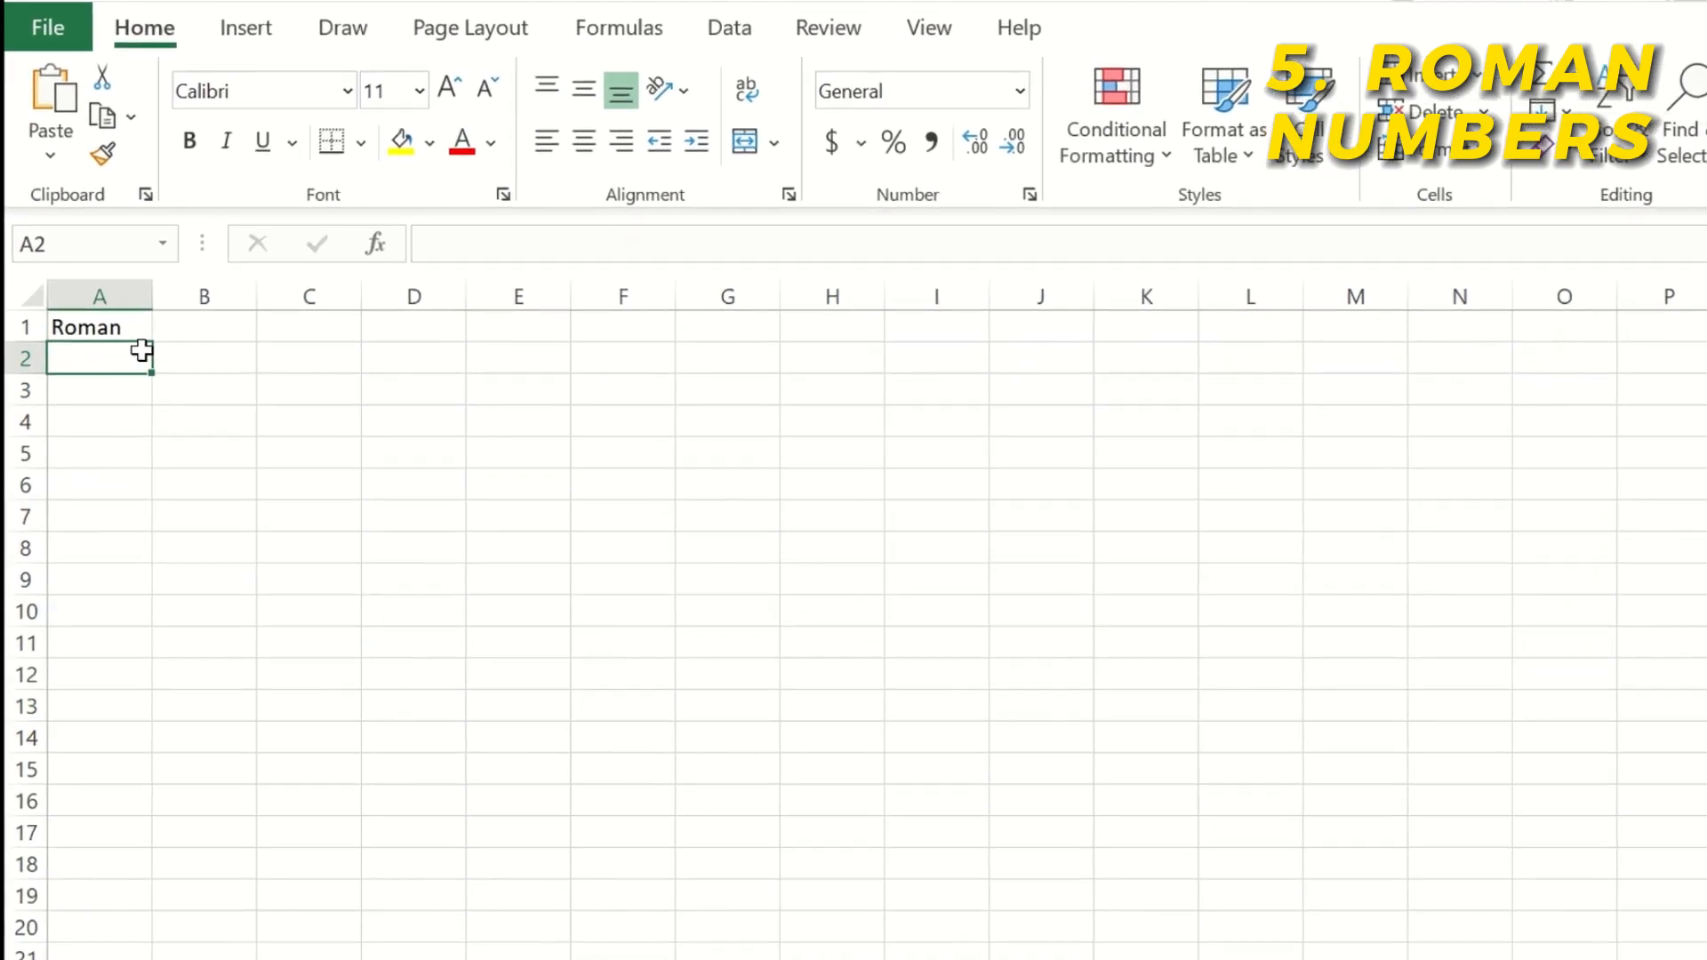
Enter the formula =SEQUENCE(20) in cell A2 below the Roman heading
type("=sequence(20)")
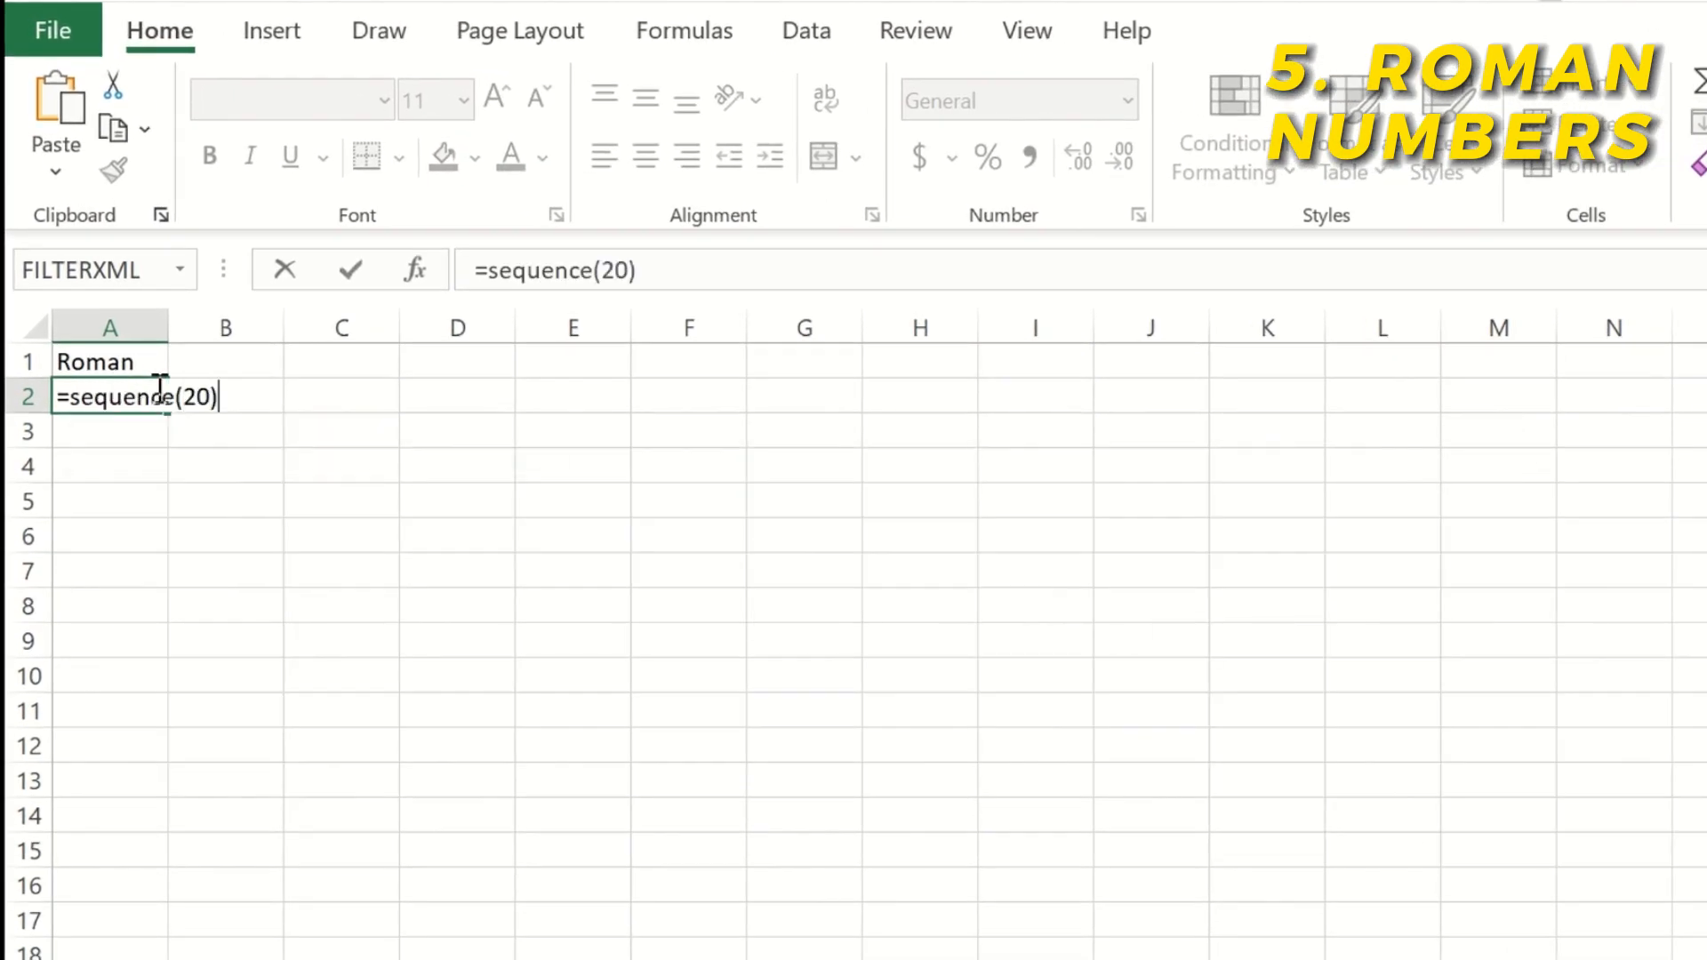
key("Return")
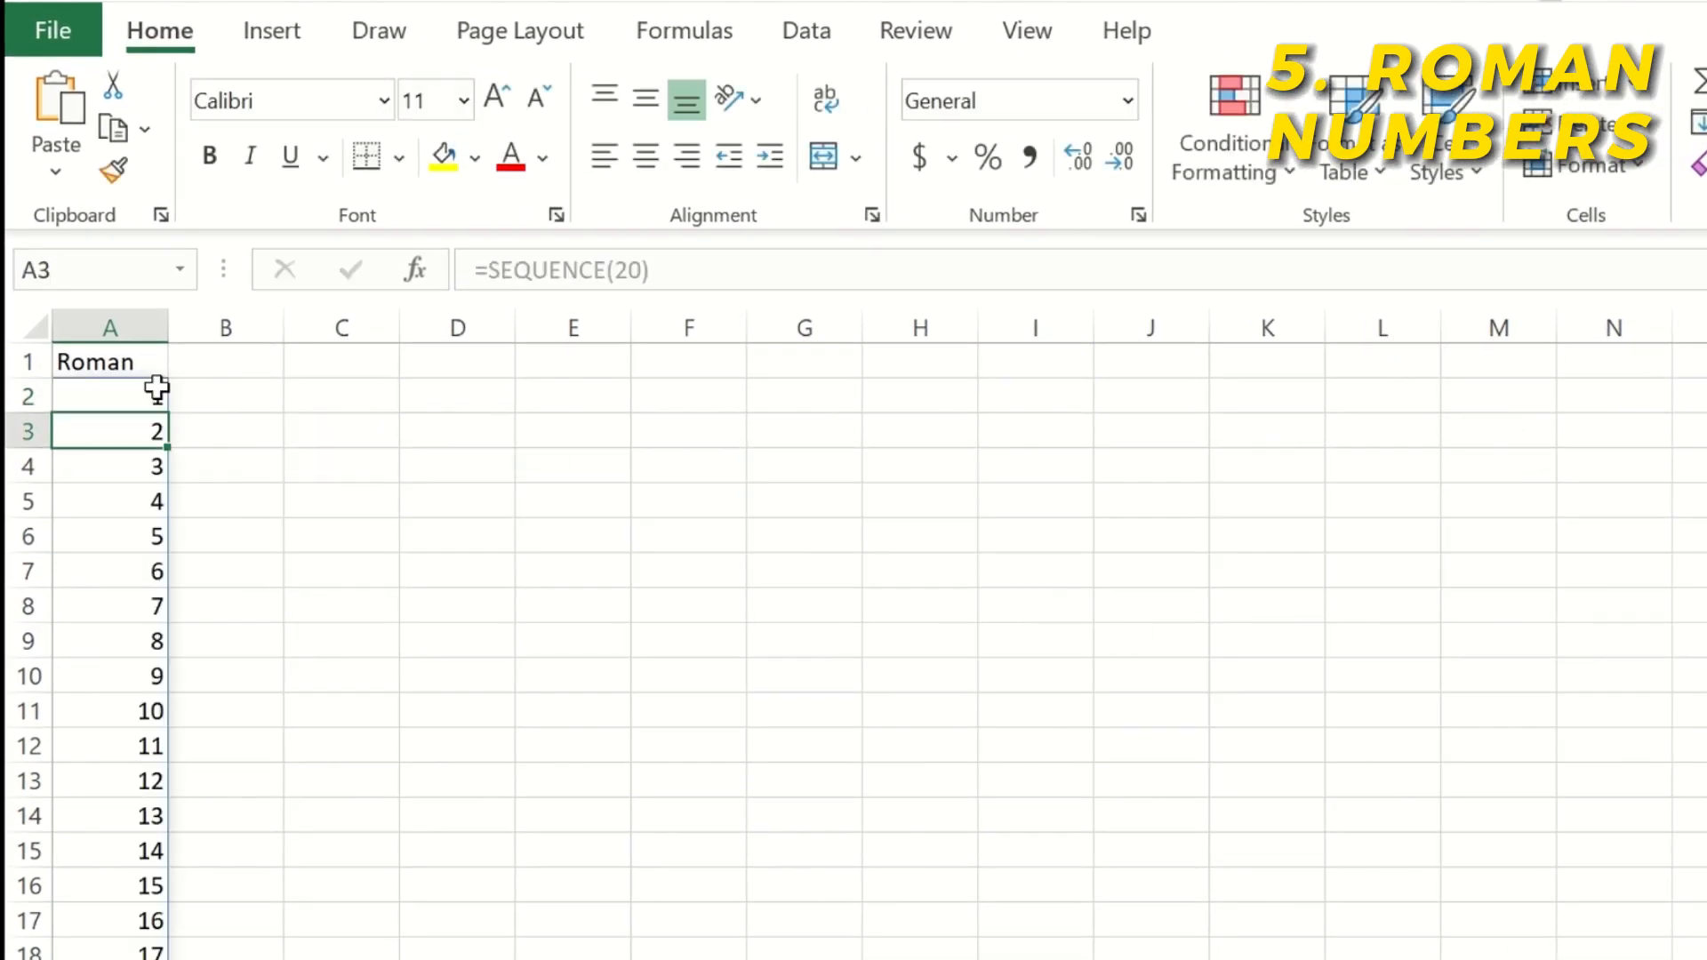
scroll(267, 538, "down", 4)
scroll(222, 563, "up", 1)
scroll(222, 563, "up", 3)
Wrap the sequence in cell A2 in the ROMAN function with the classic form 0, giving =ROMAN(SEQUENCE(20),0), and check the list down to A21
left_click(109, 398)
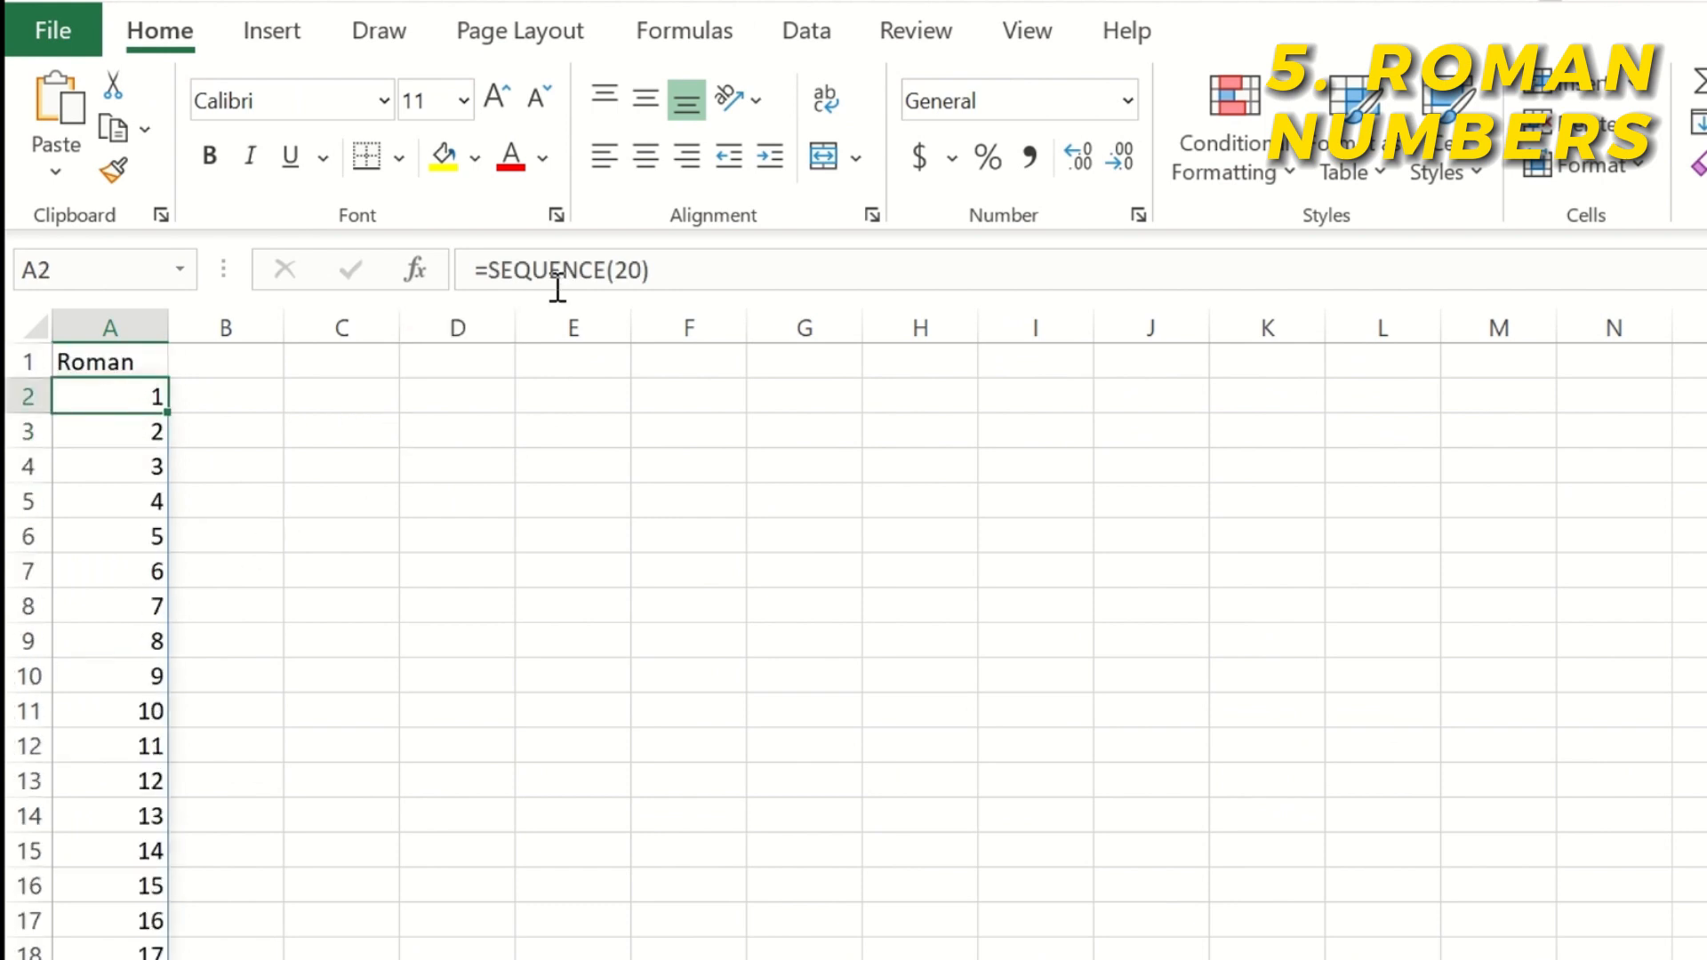
left_click(495, 269)
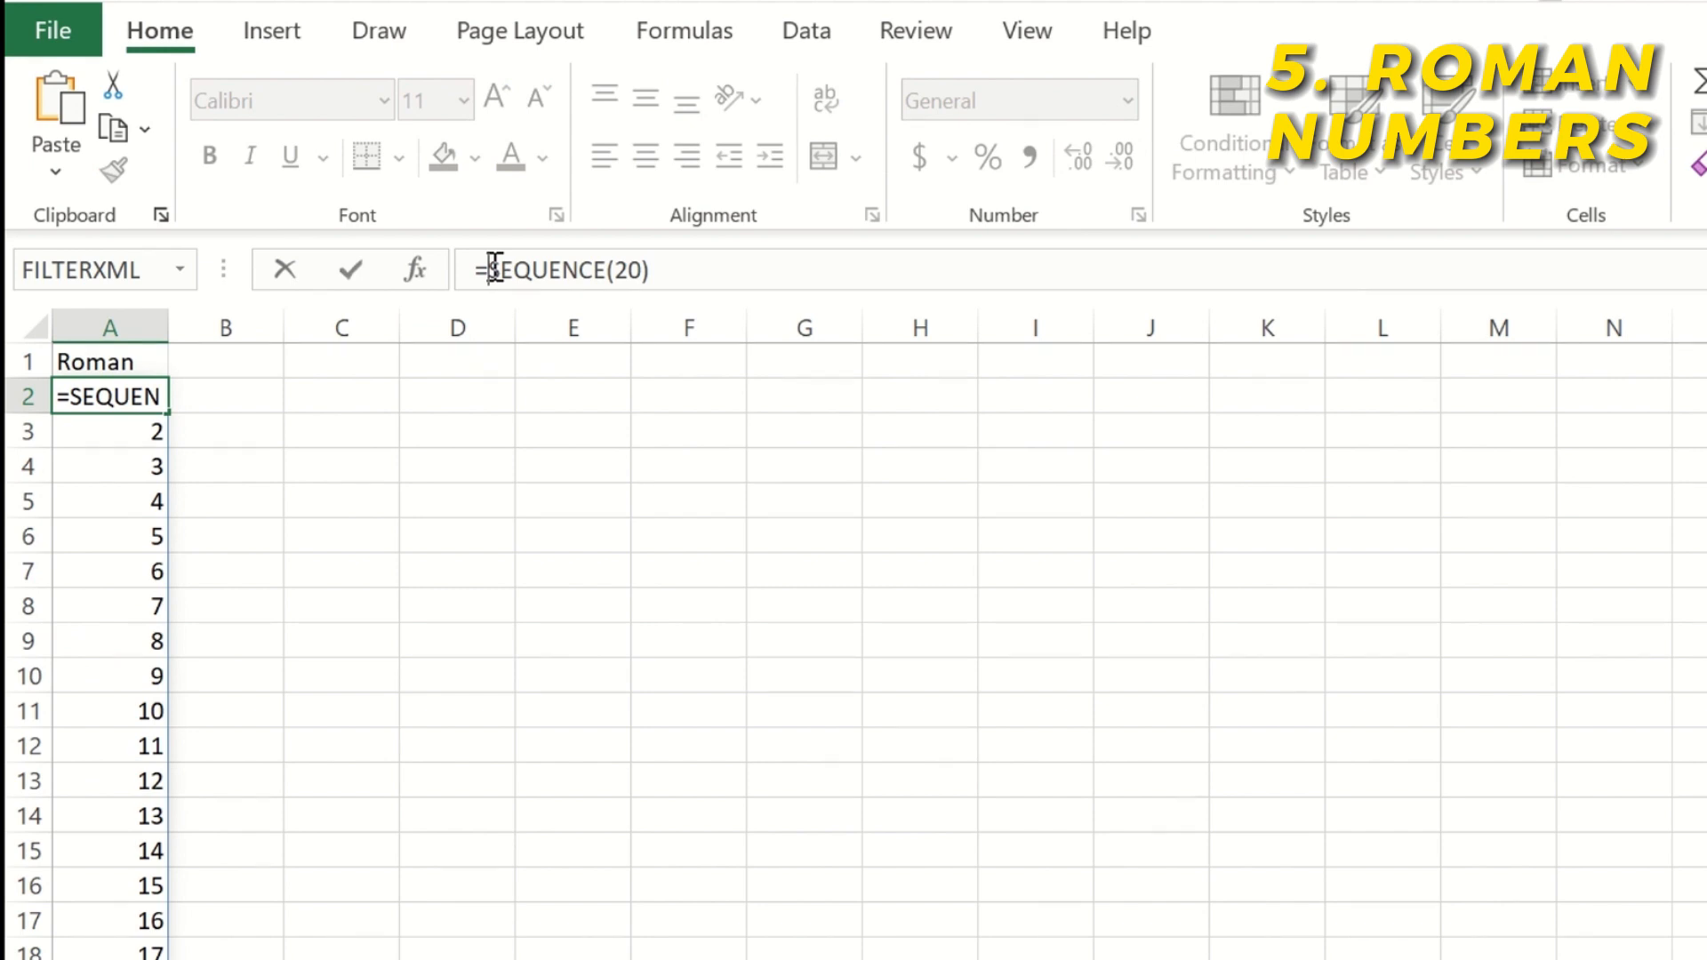
type("ROMAN")
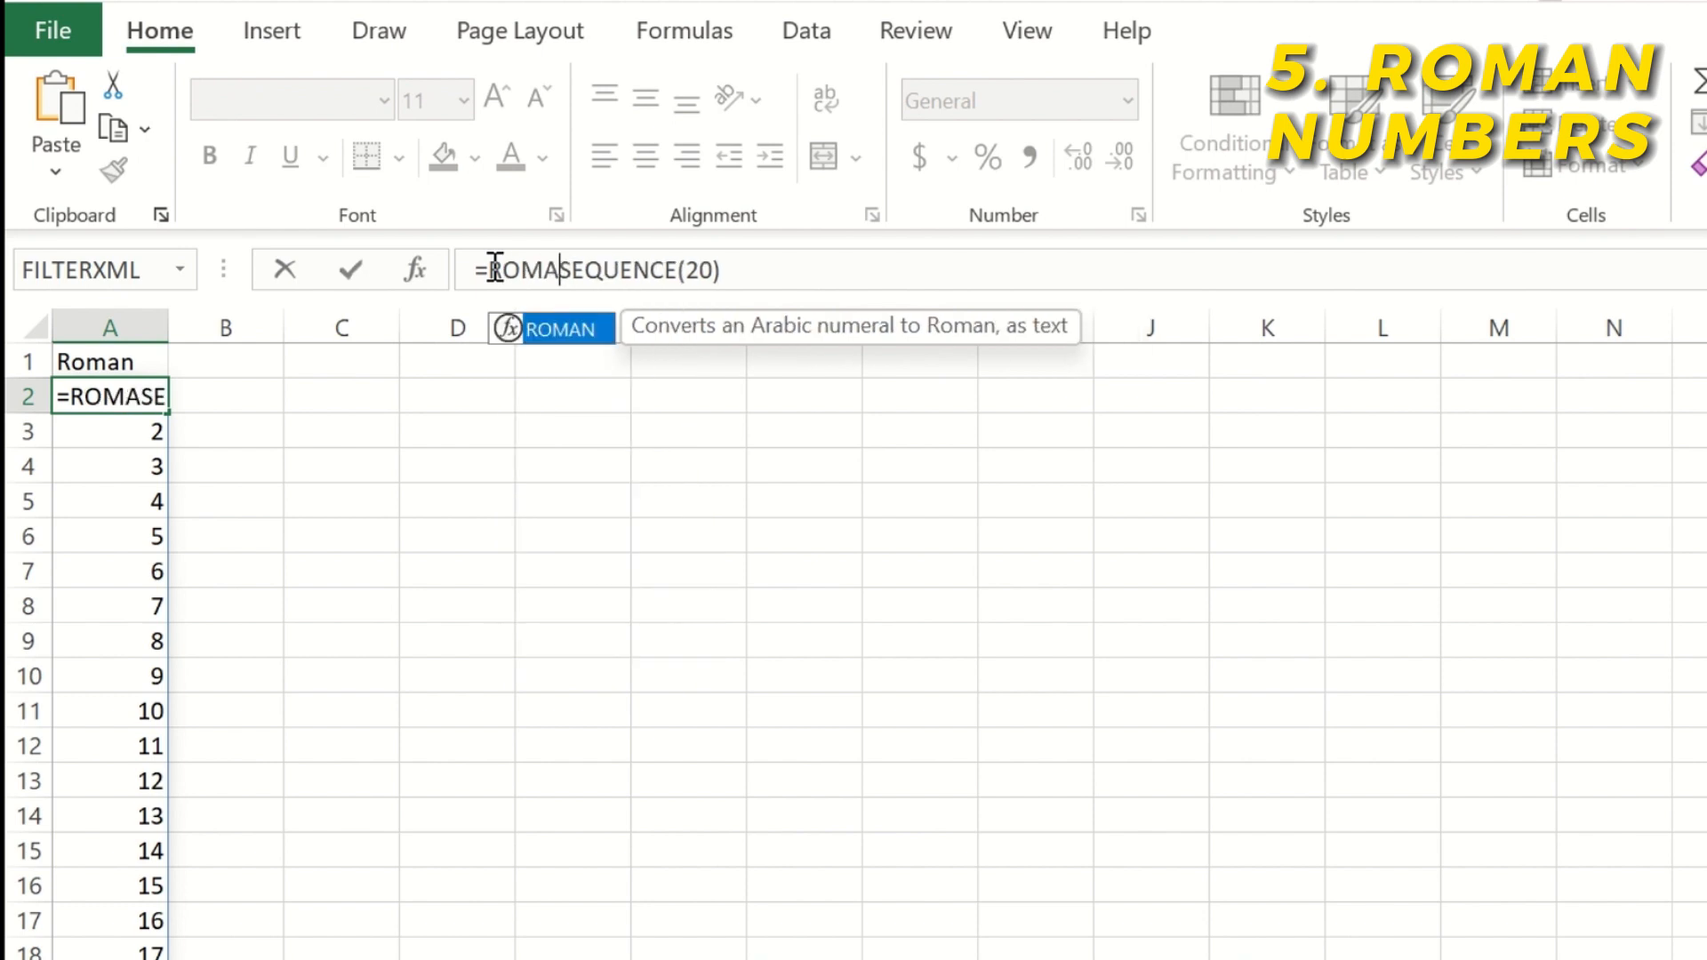
type("(")
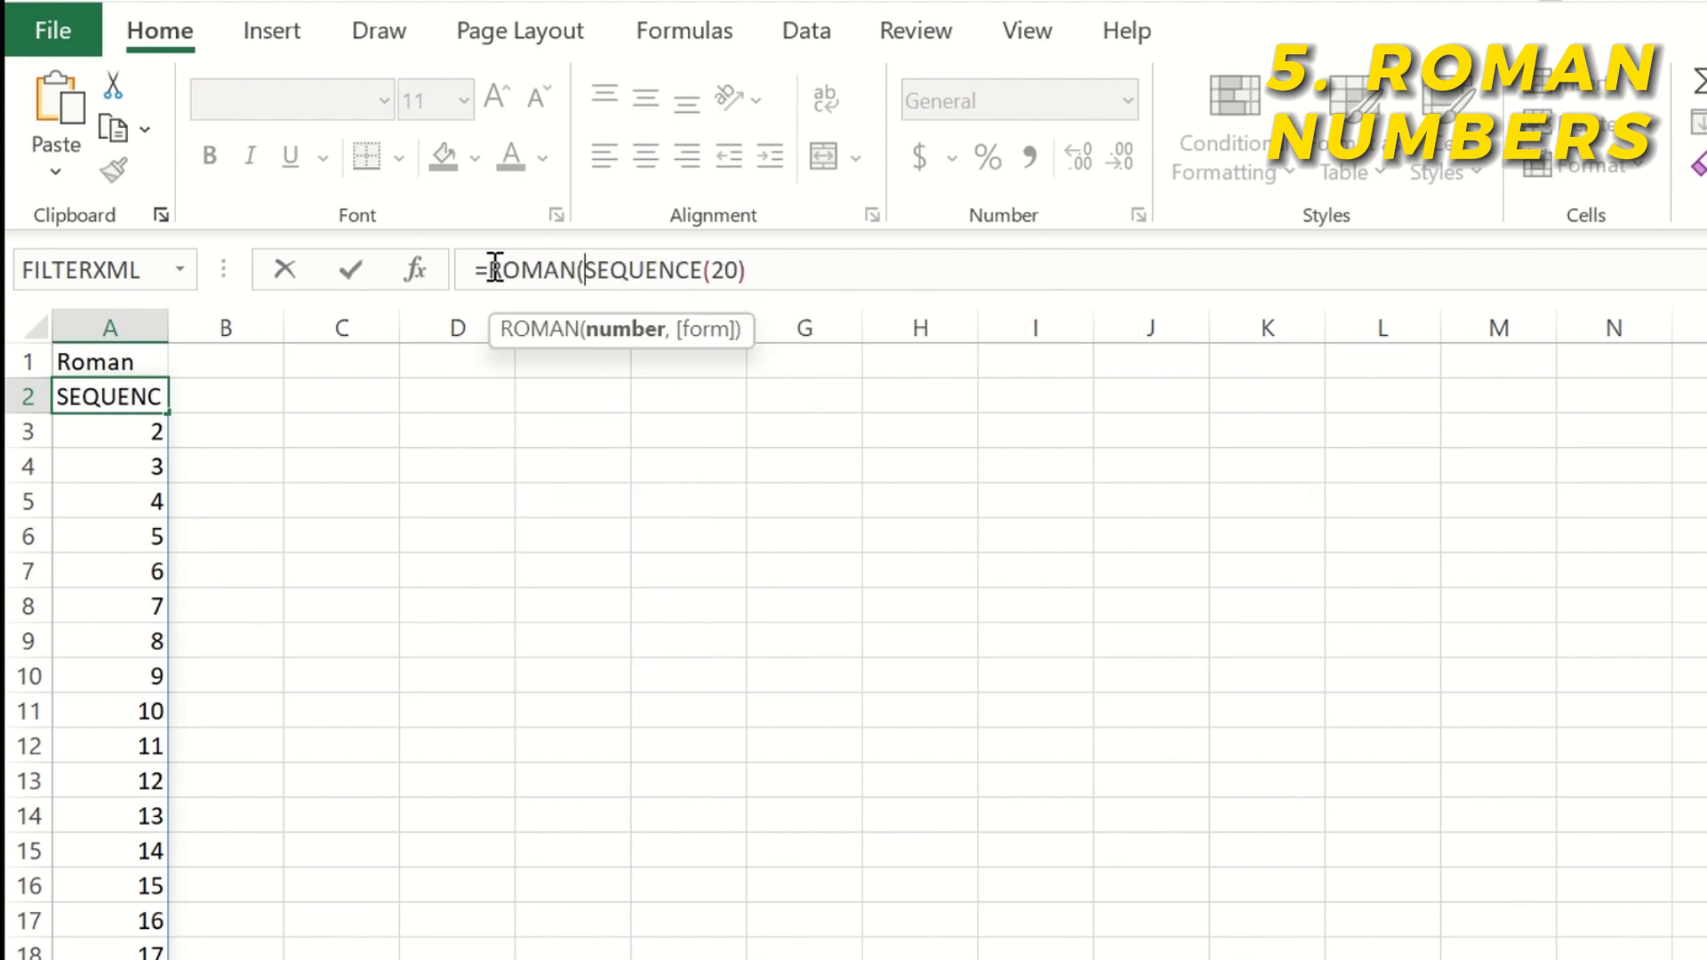
key("End")
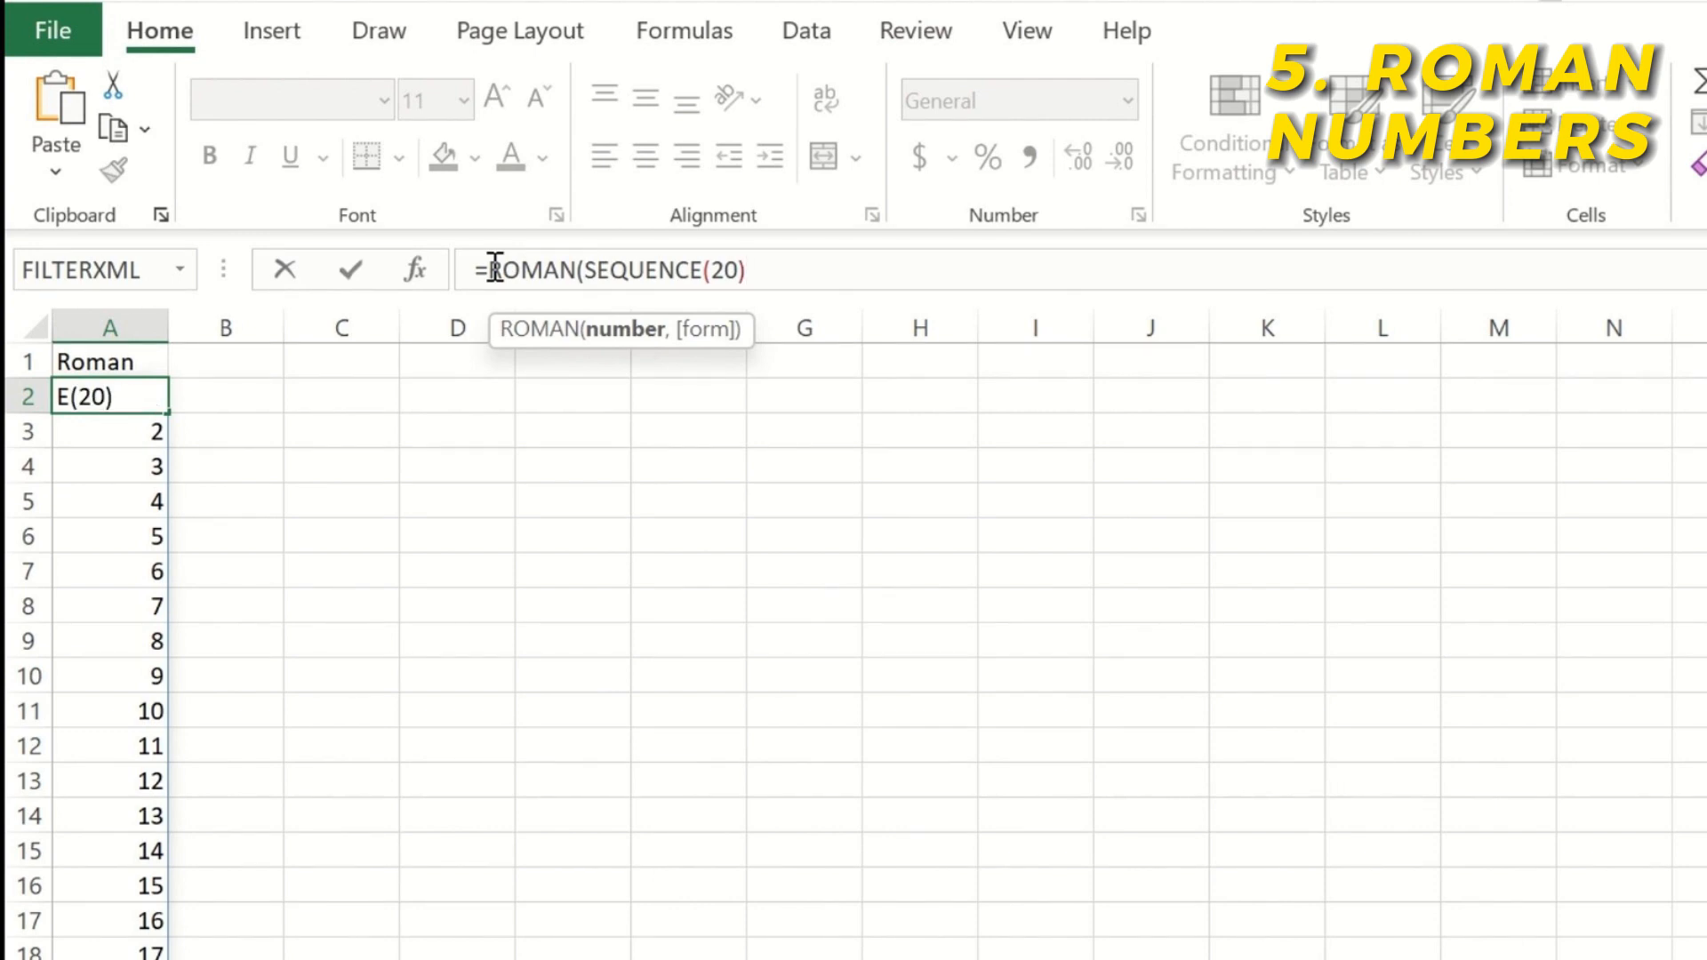
type(",0")
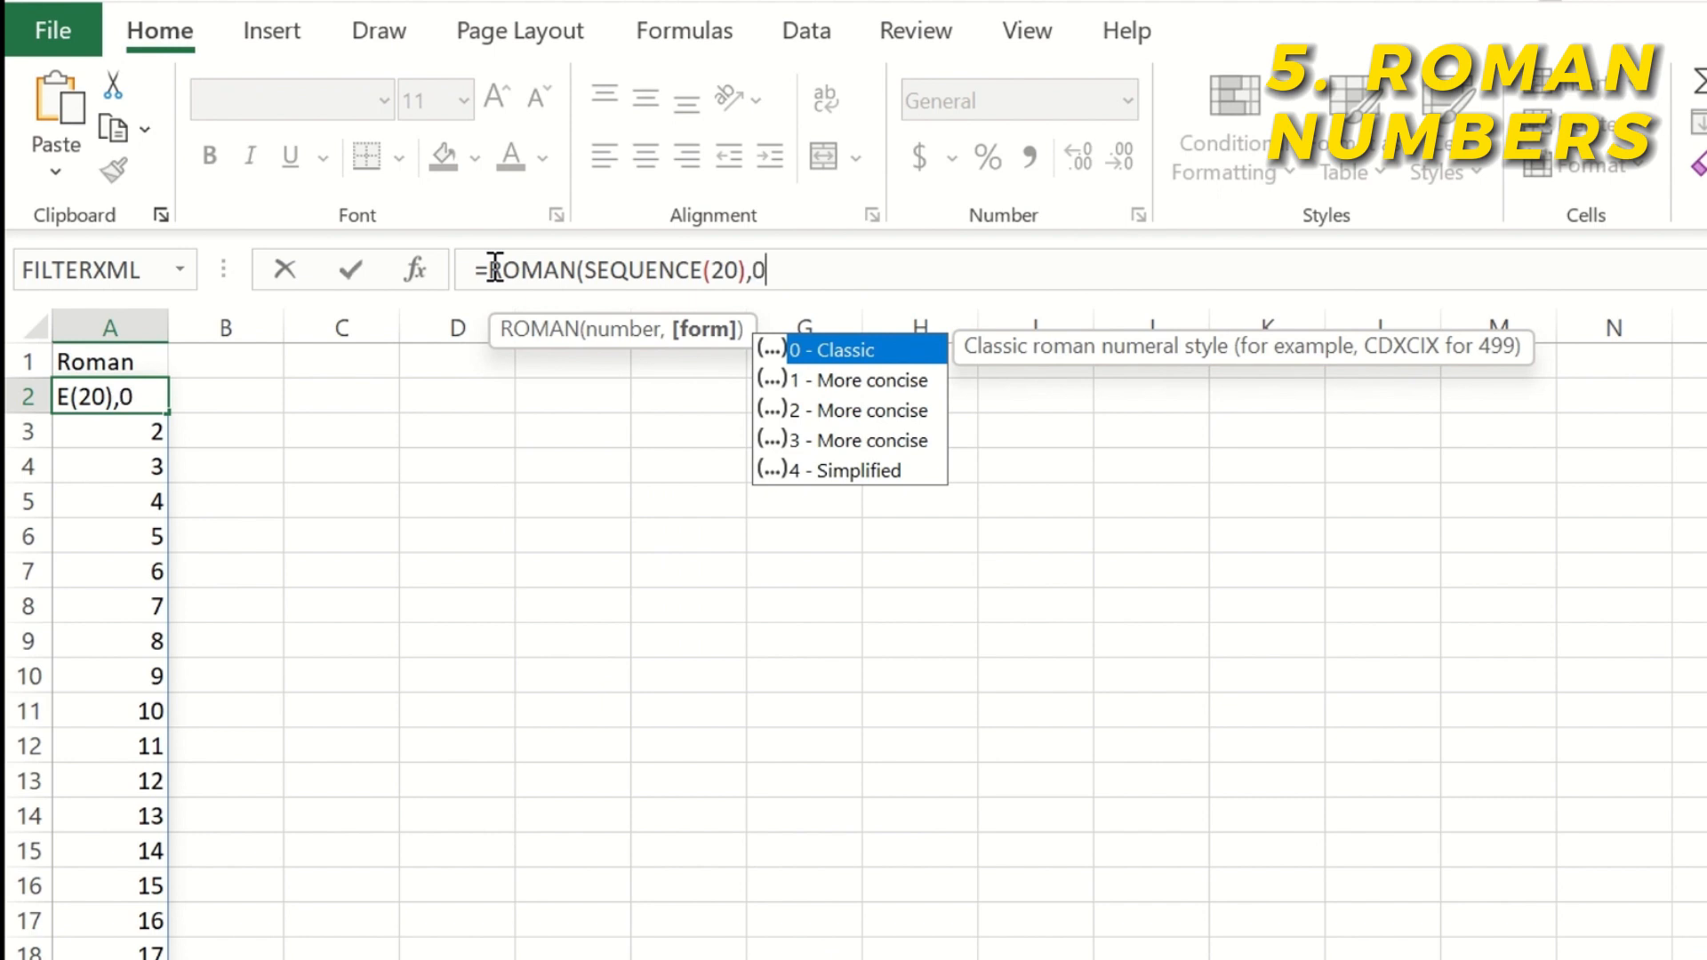
type(")")
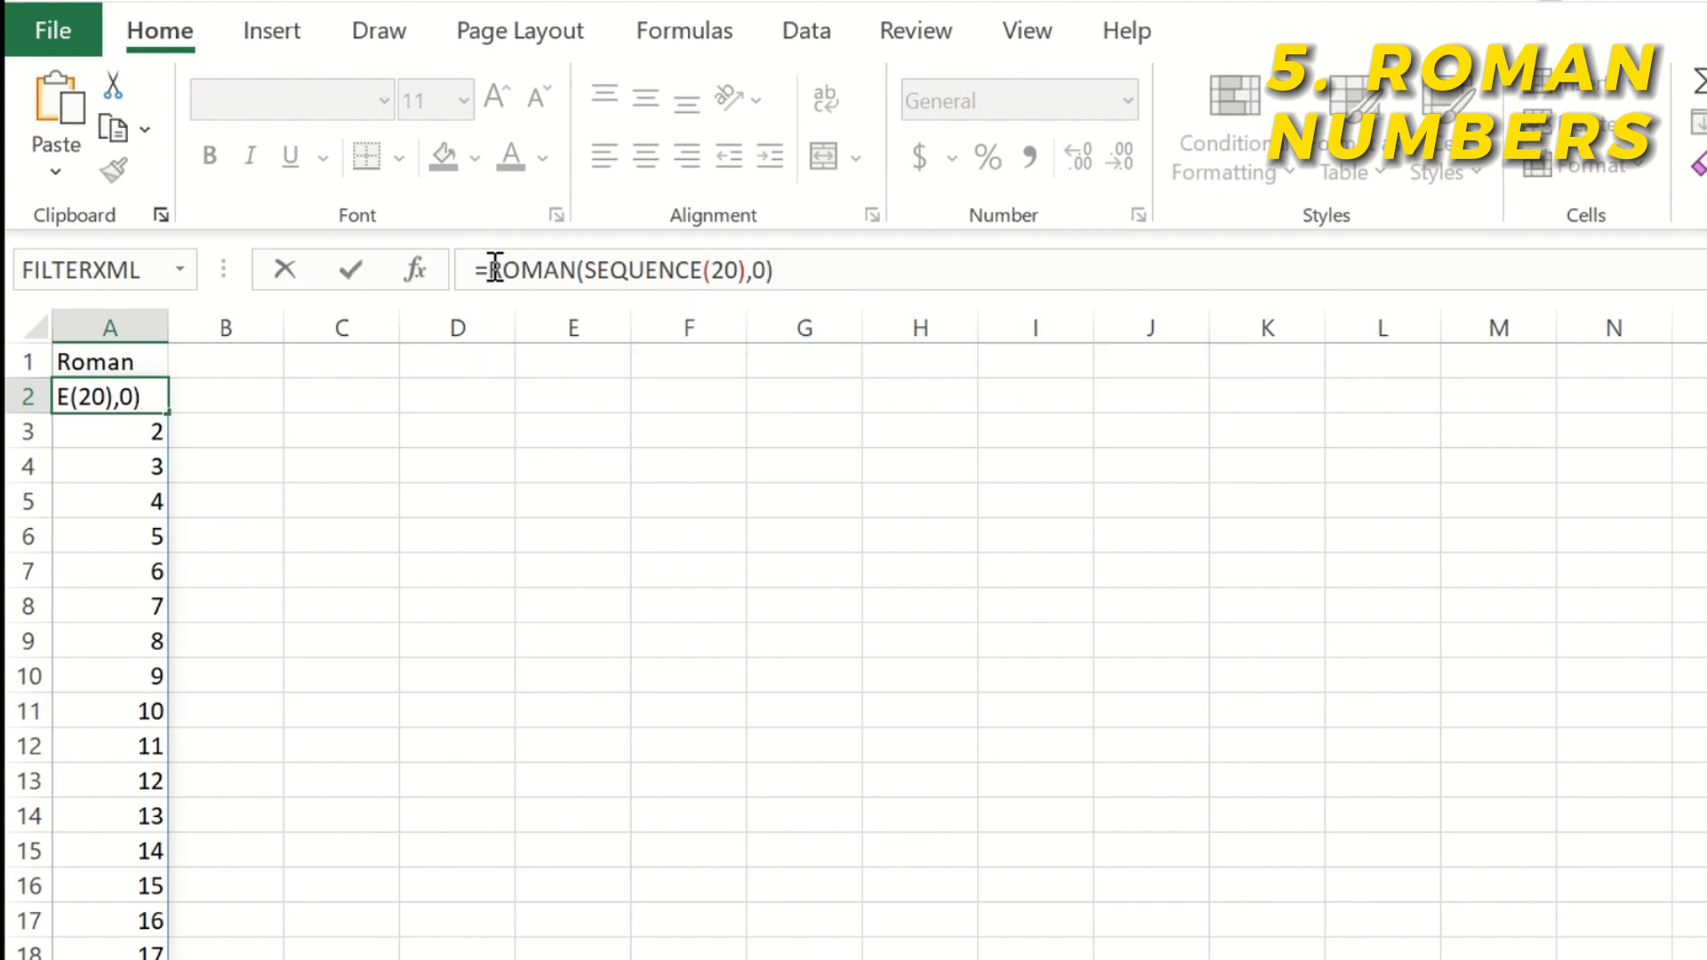
key("Return")
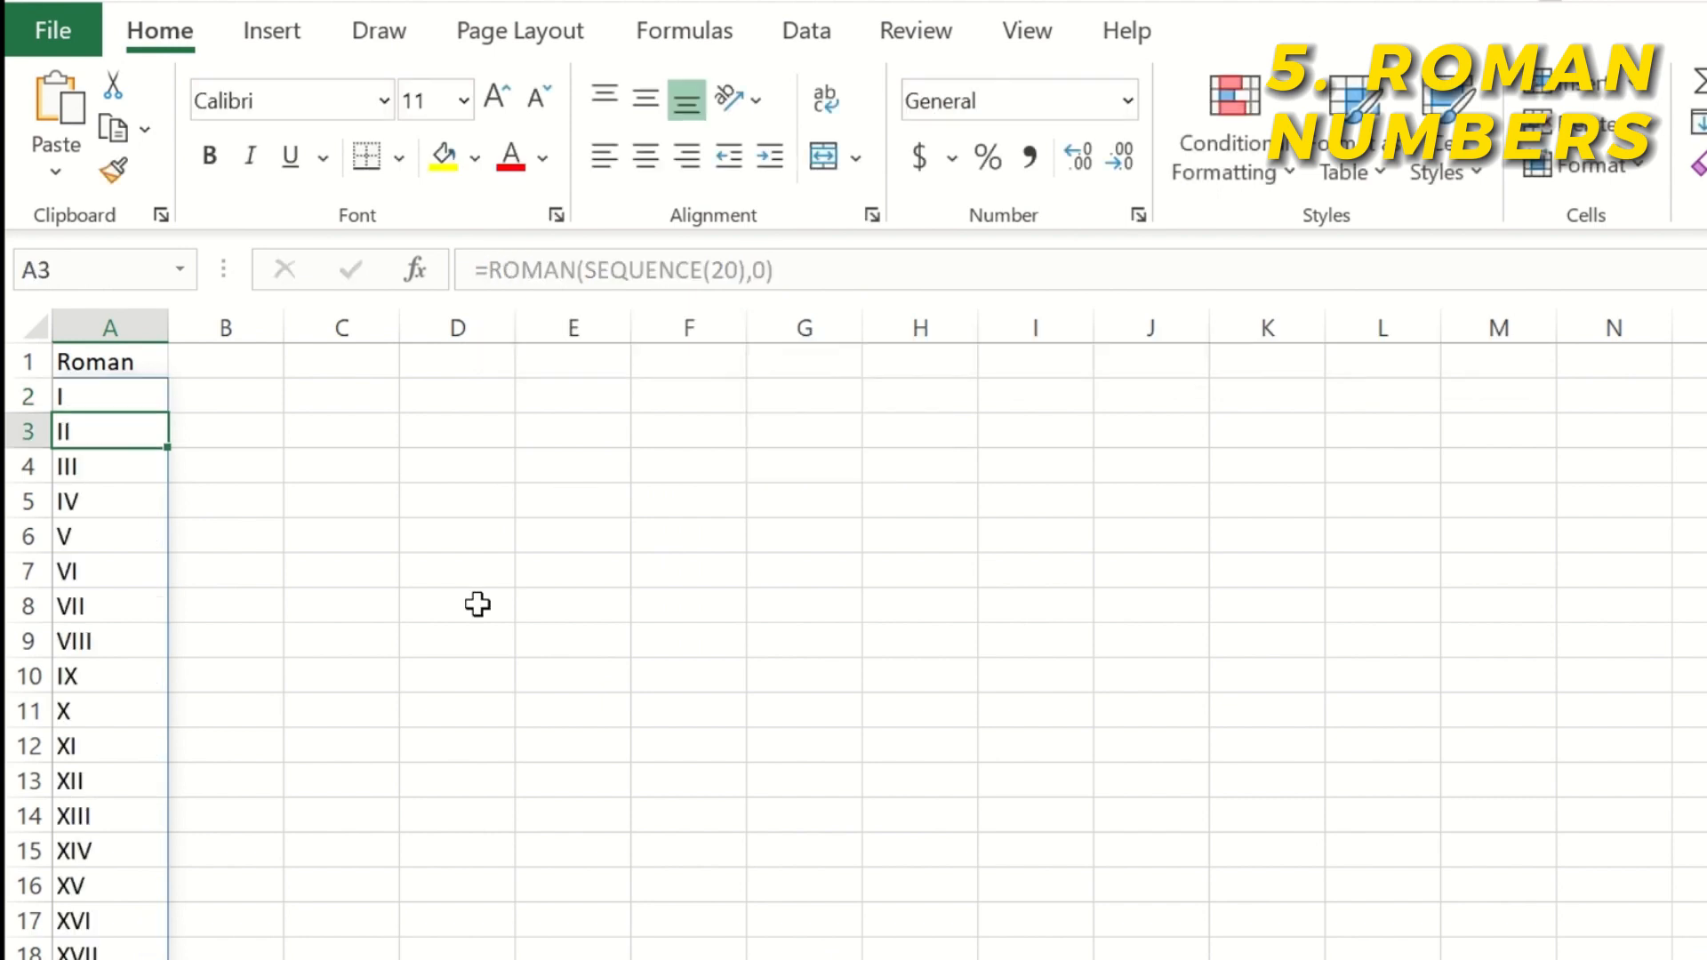
scroll(112, 558, "down", 1)
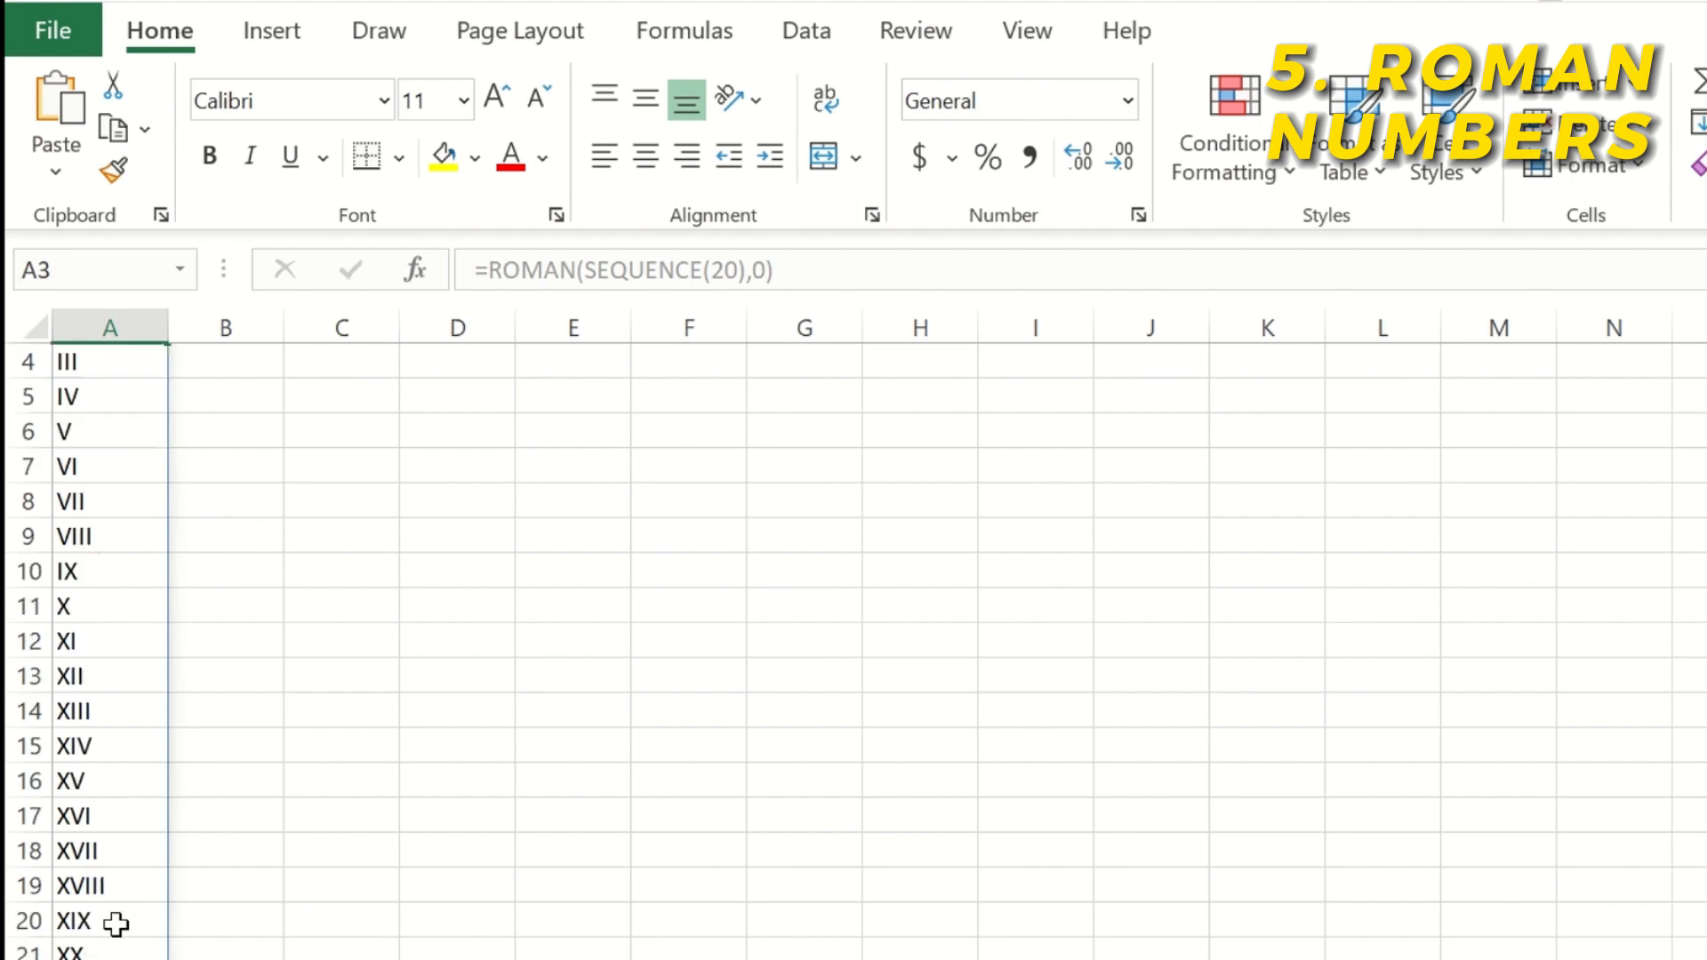
left_click(103, 948)
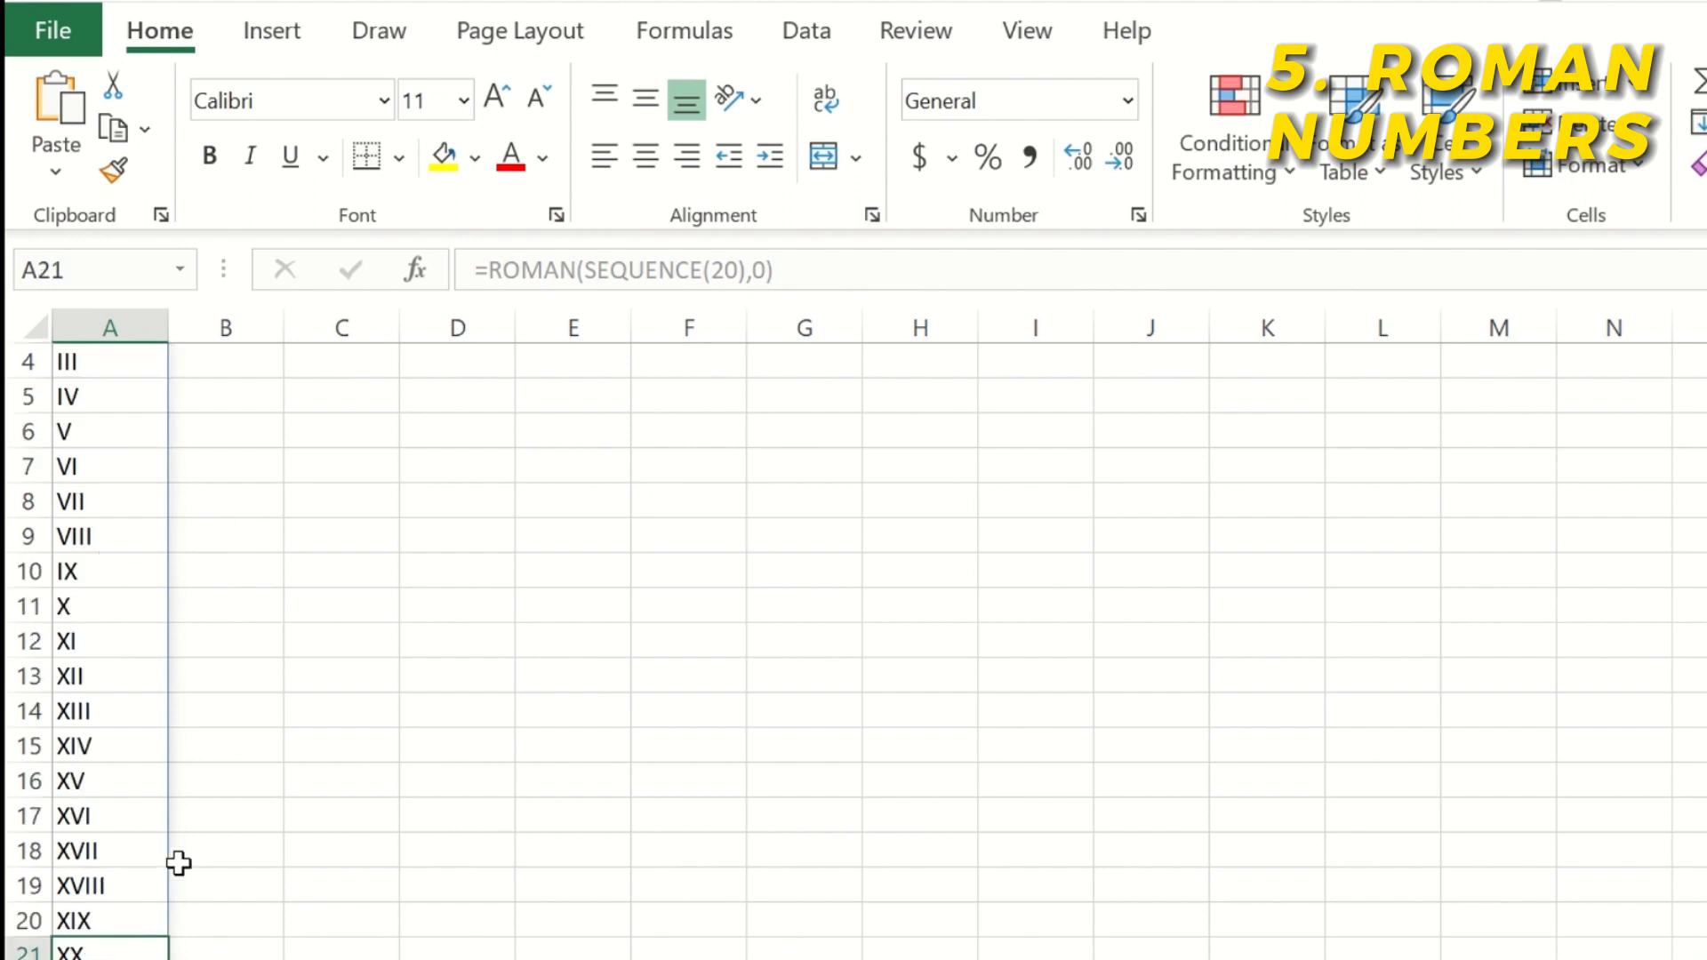
scroll(178, 862, "up", 1)
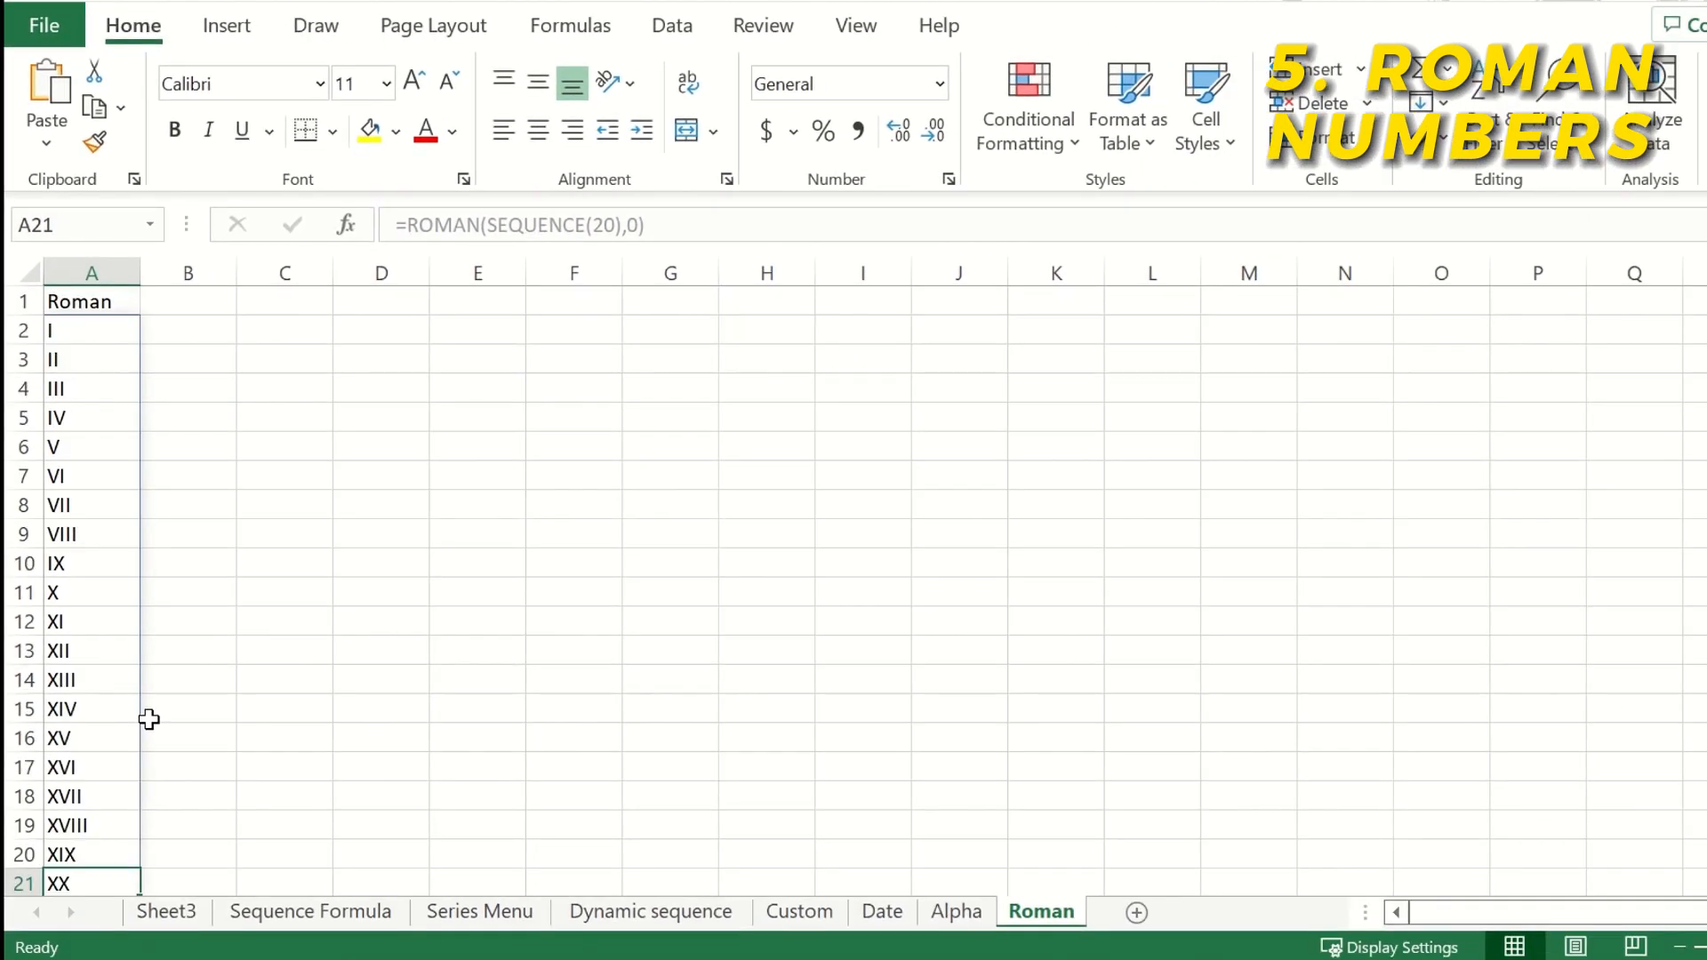
left_click(89, 330)
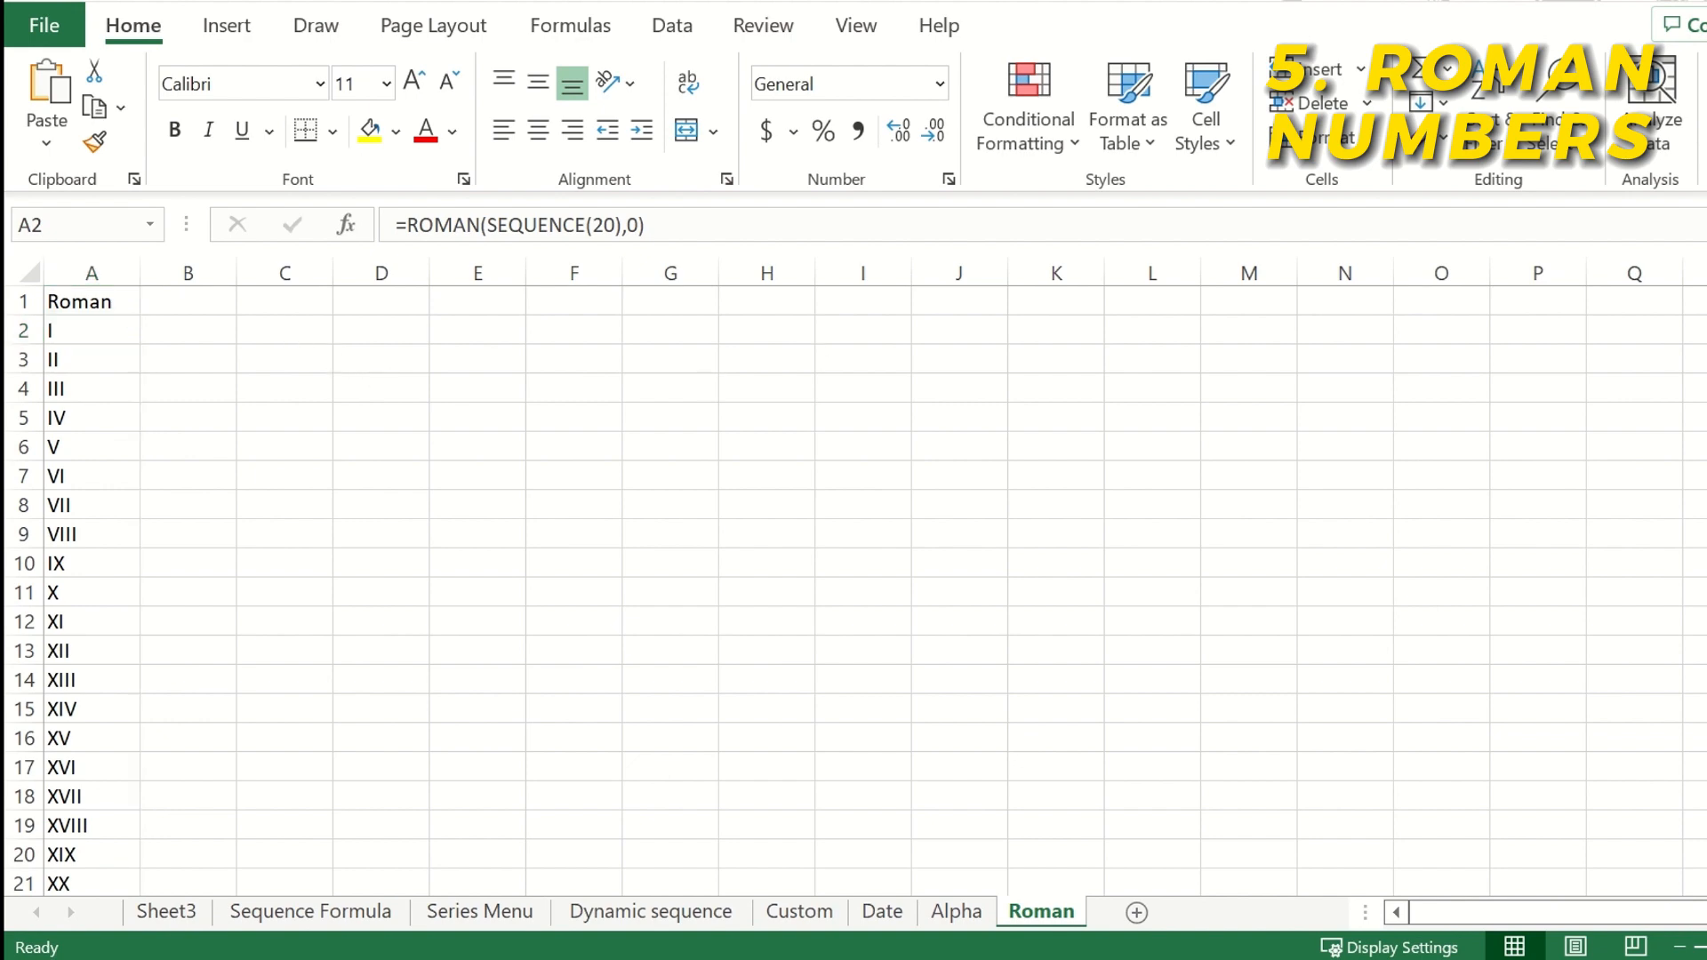
Review the serial numbers in the Sr No. column on Sheet3 and switch to the Sequence Formula sheet
left_click(178, 911)
left_click_drag(113, 346, 120, 527)
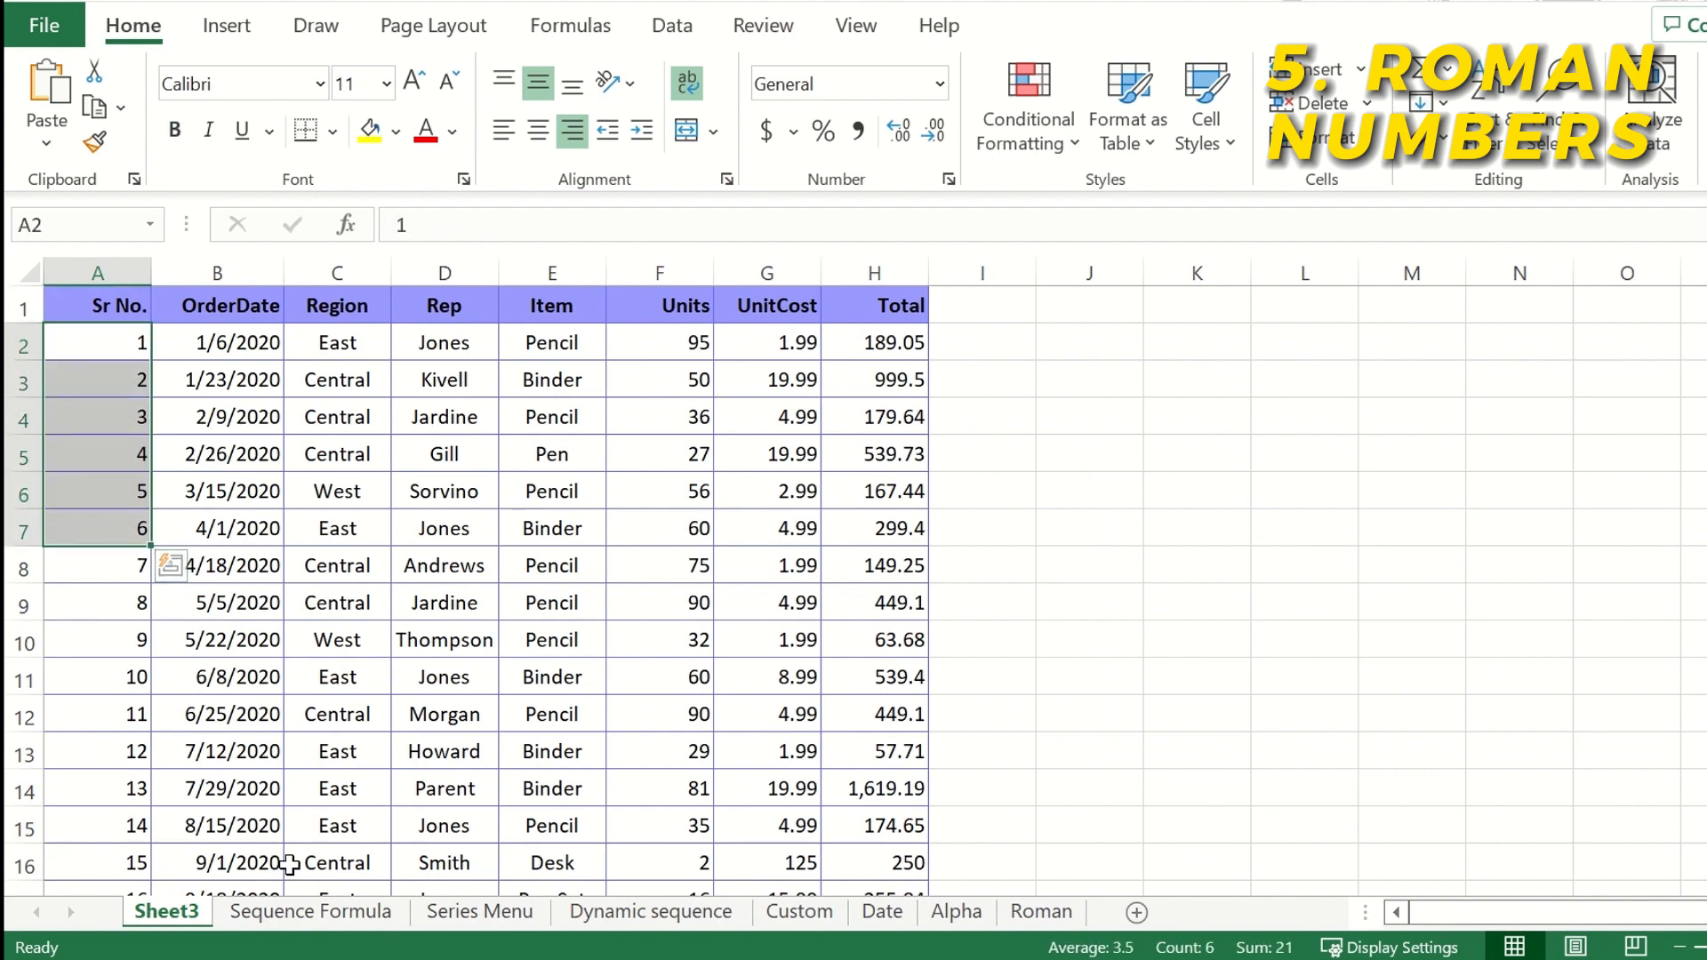
left_click(311, 911)
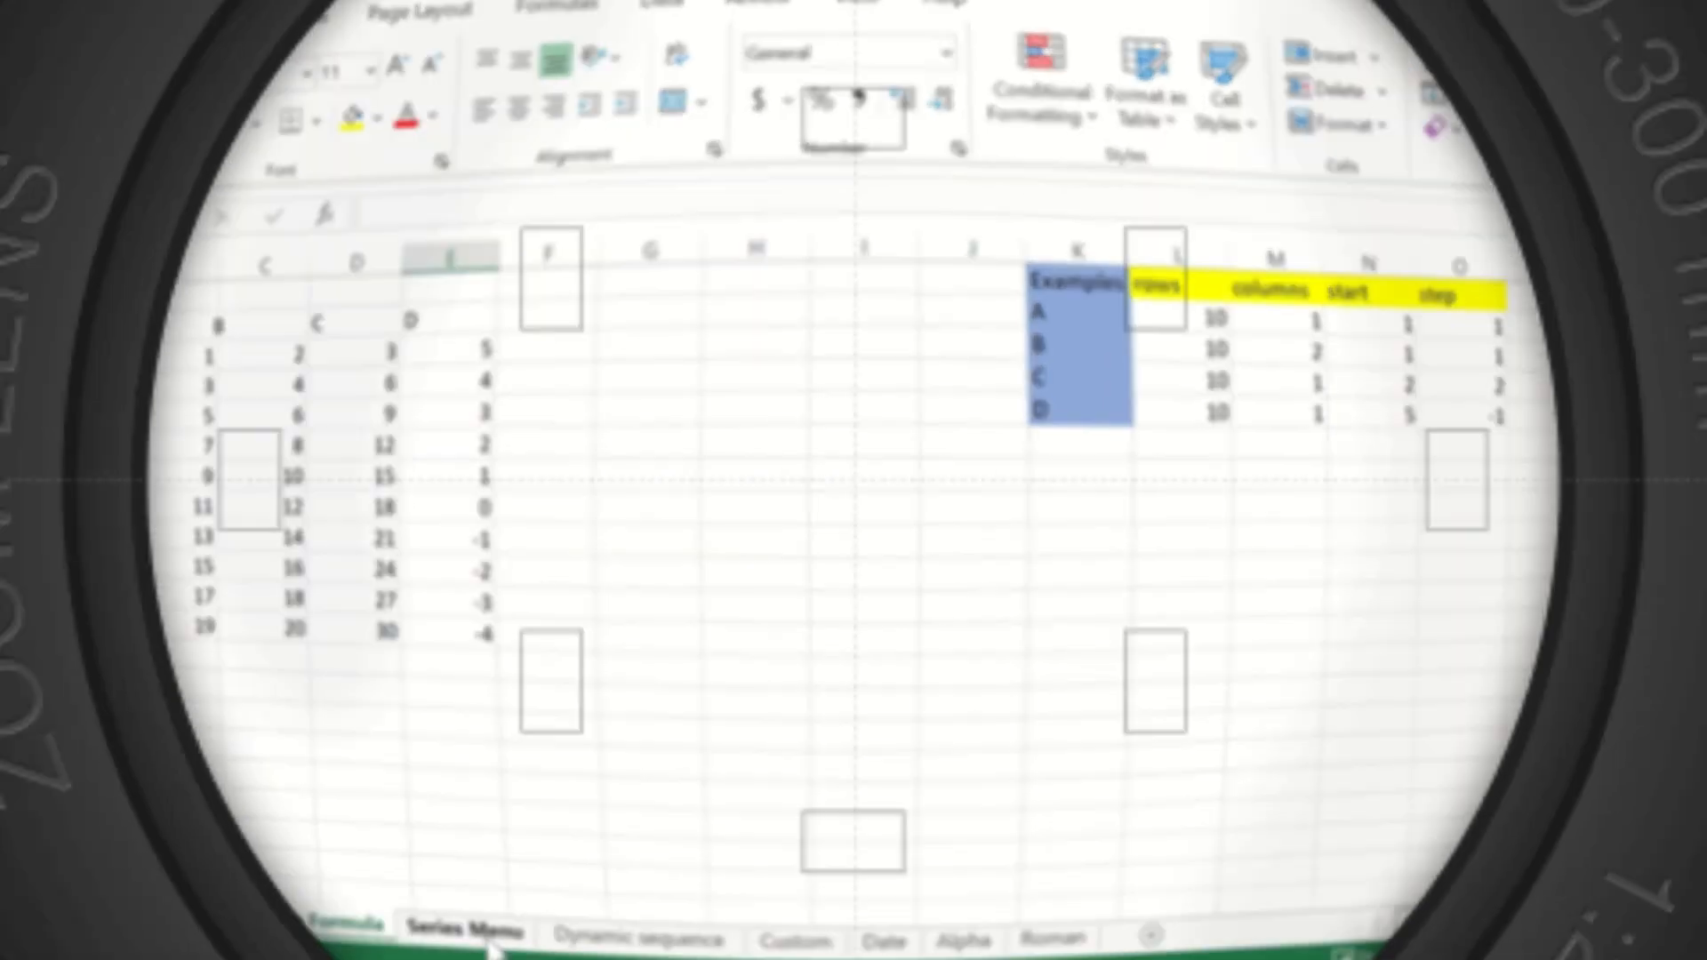